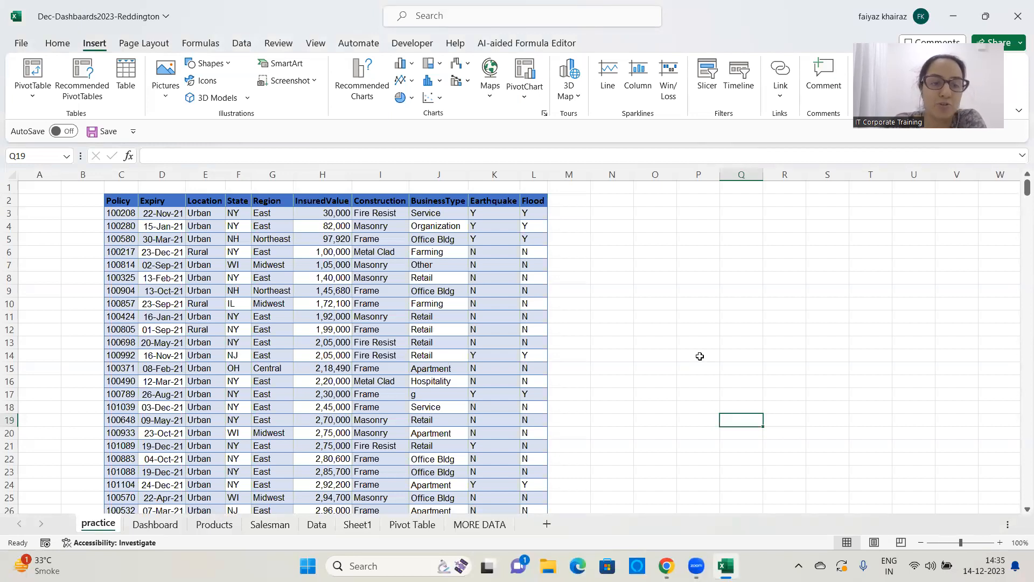
Step: Review the finished Dashboard, Products and Salesman sheets, and return to the practice sheet
click(174, 531)
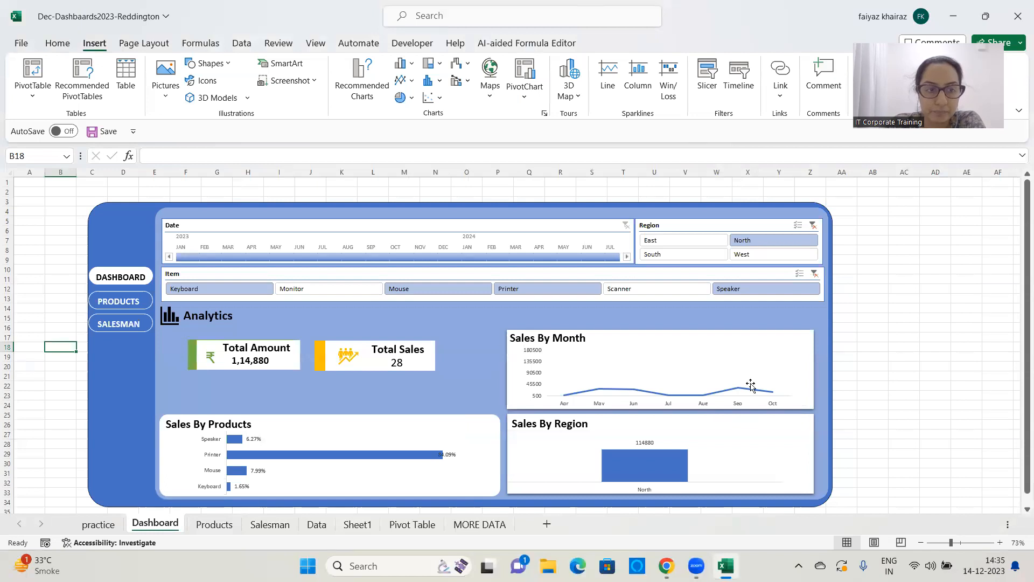
click(124, 304)
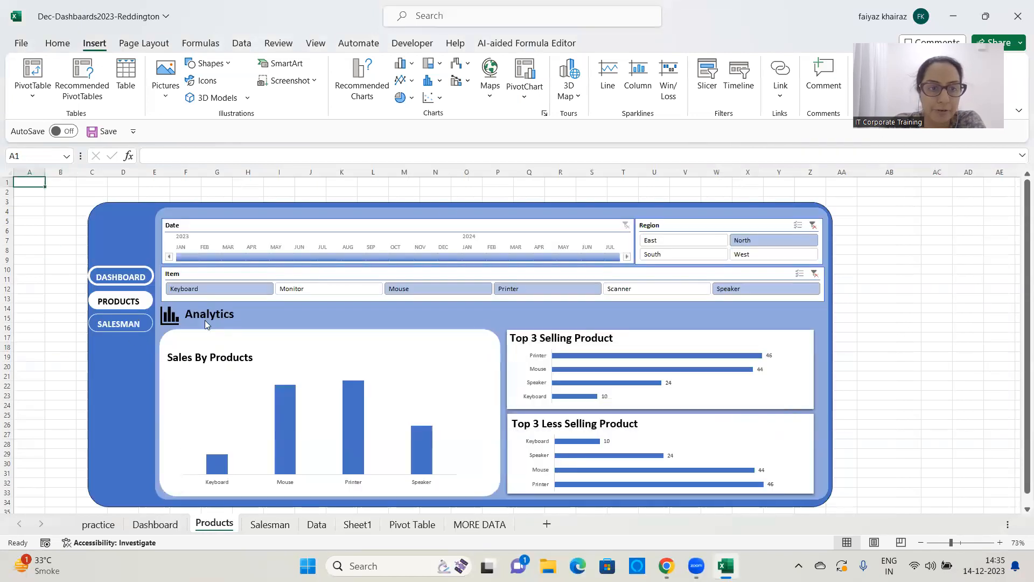
click(119, 329)
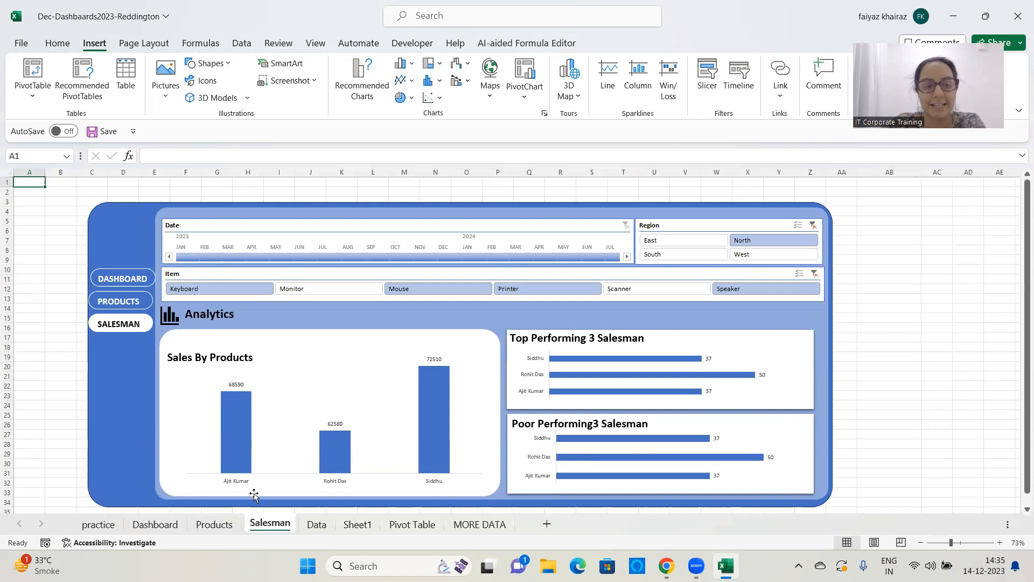
click(95, 525)
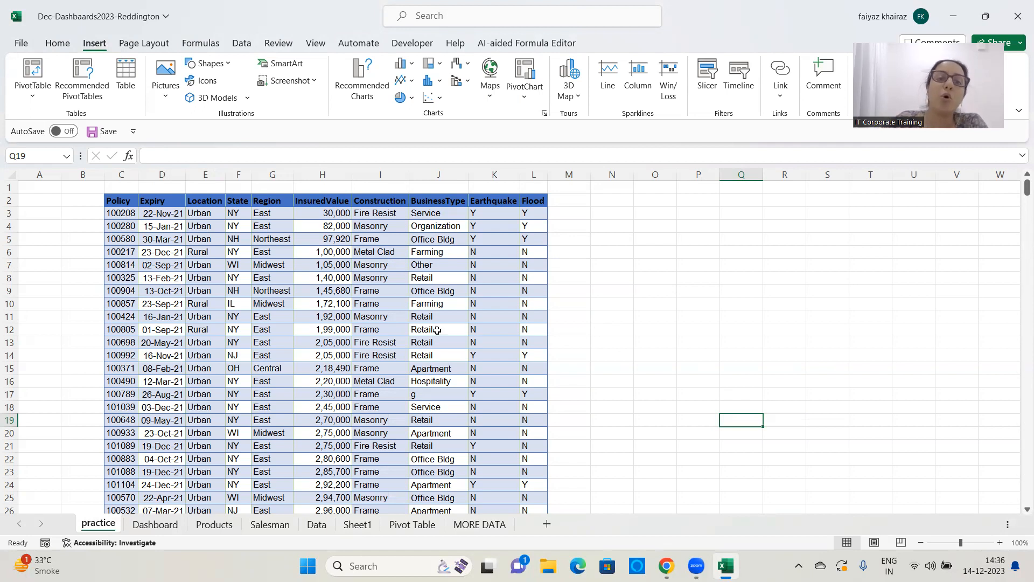
Step: Create a PivotTable on a new worksheet from the whole policy data range on the practice sheet
click(283, 257)
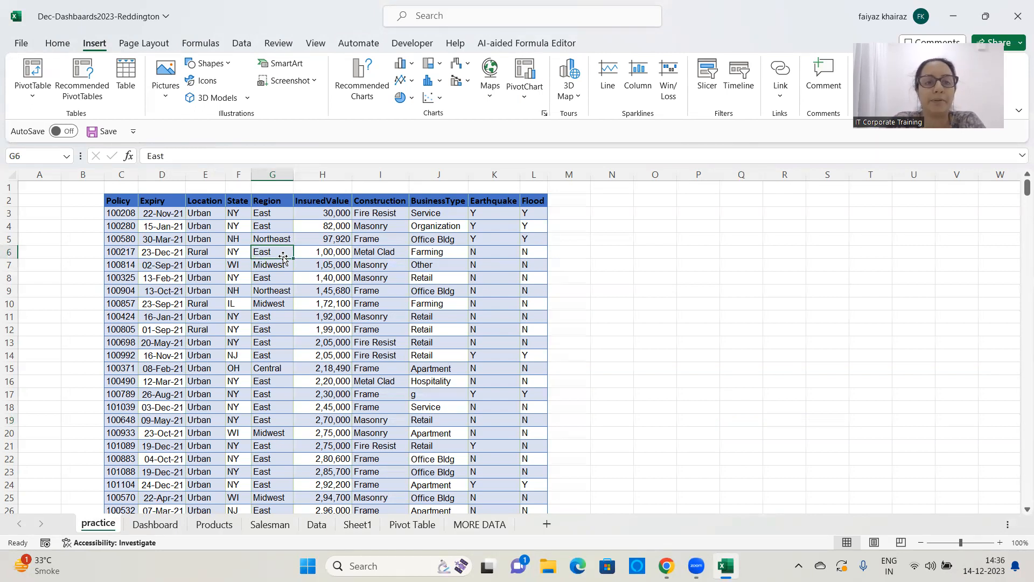
click(279, 329)
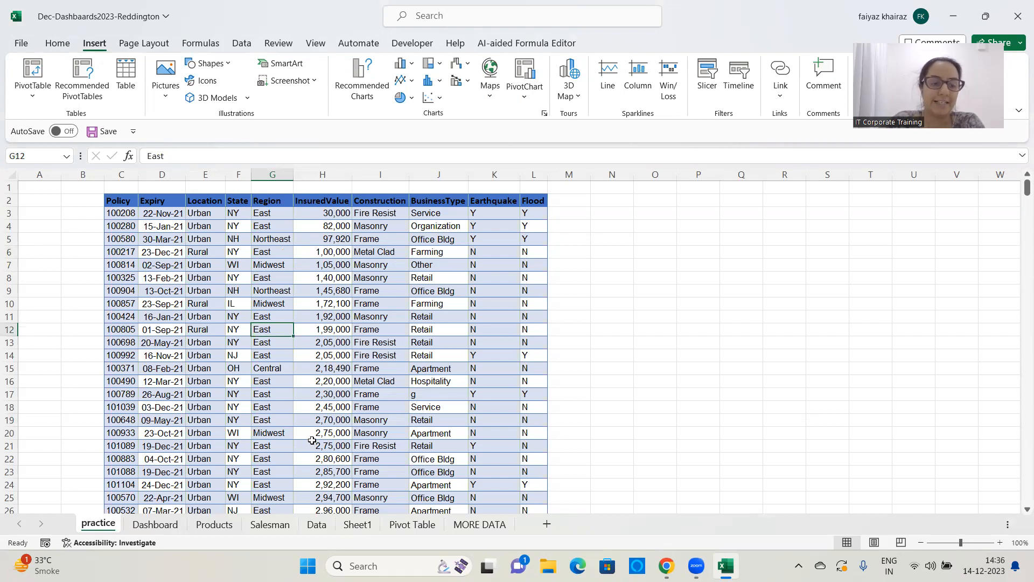
key(ctrl+a)
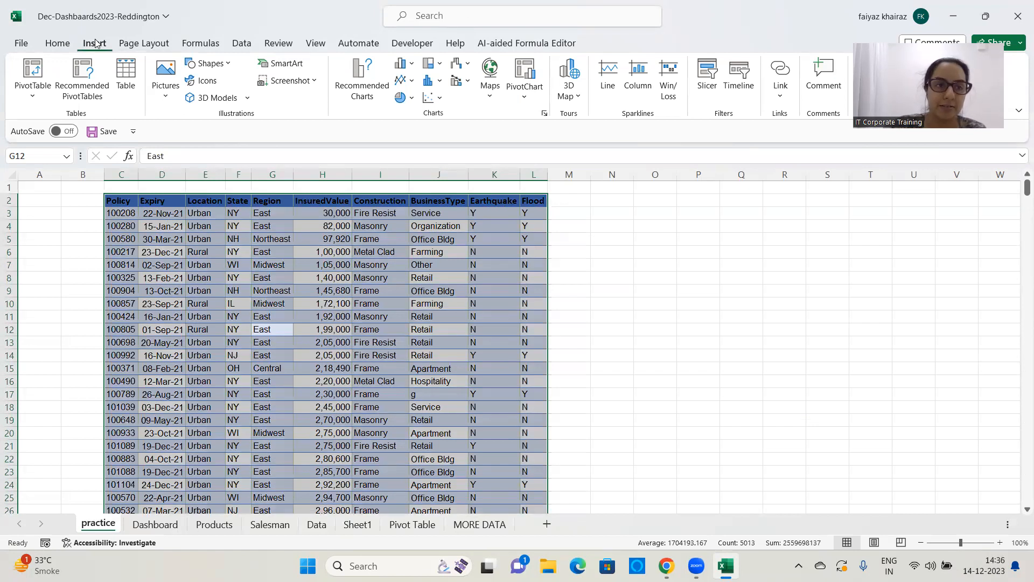
click(34, 68)
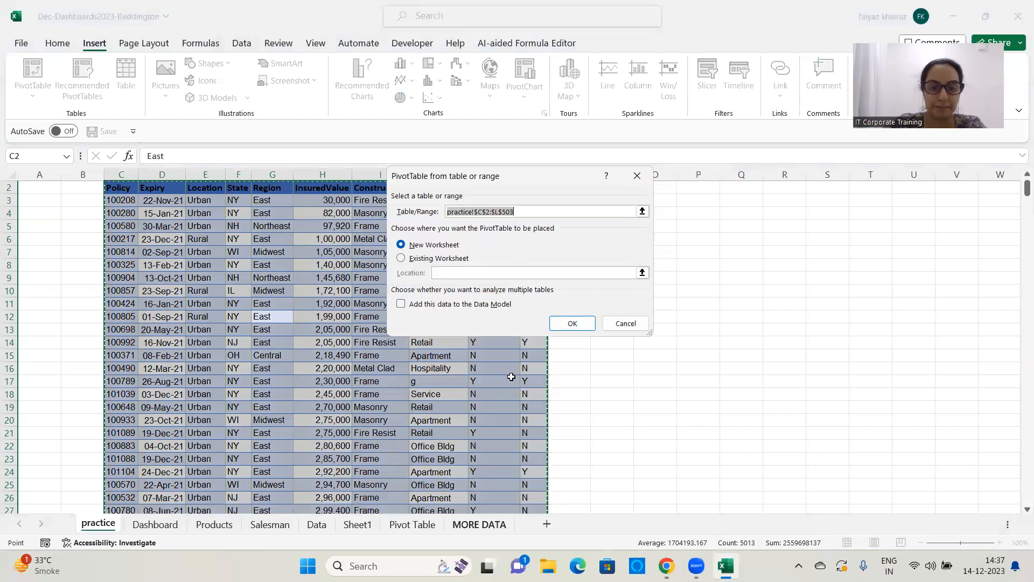
click(564, 328)
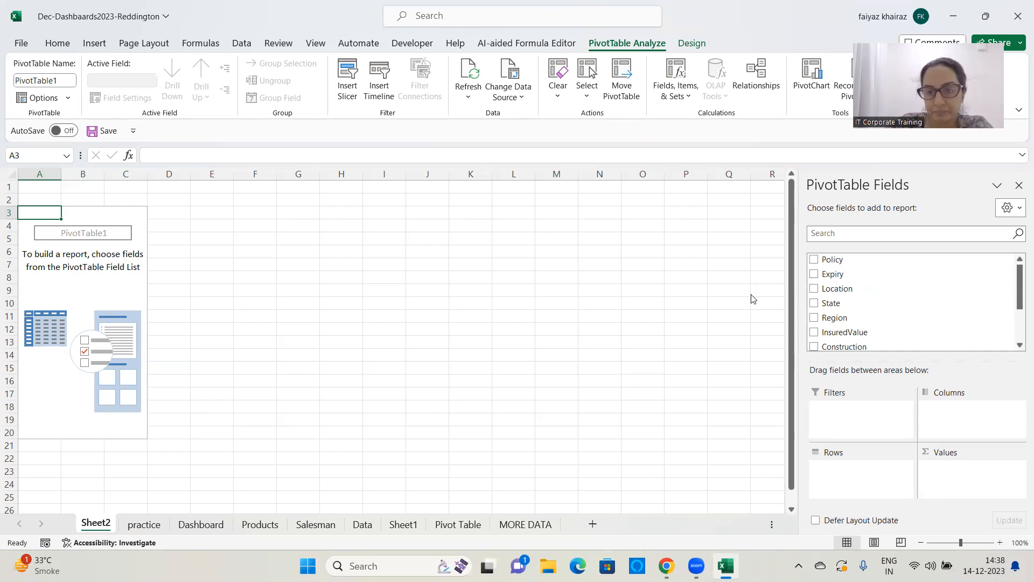
Step: Add State and Region as row fields of the PivotTable, with Region placed above State
drag(832, 302, 835, 468)
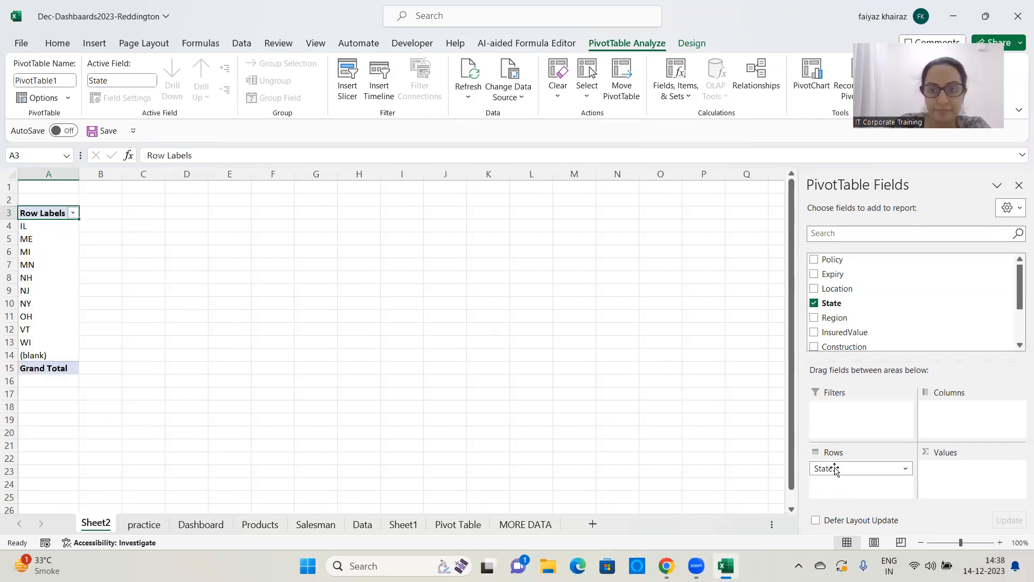
drag(835, 317, 841, 490)
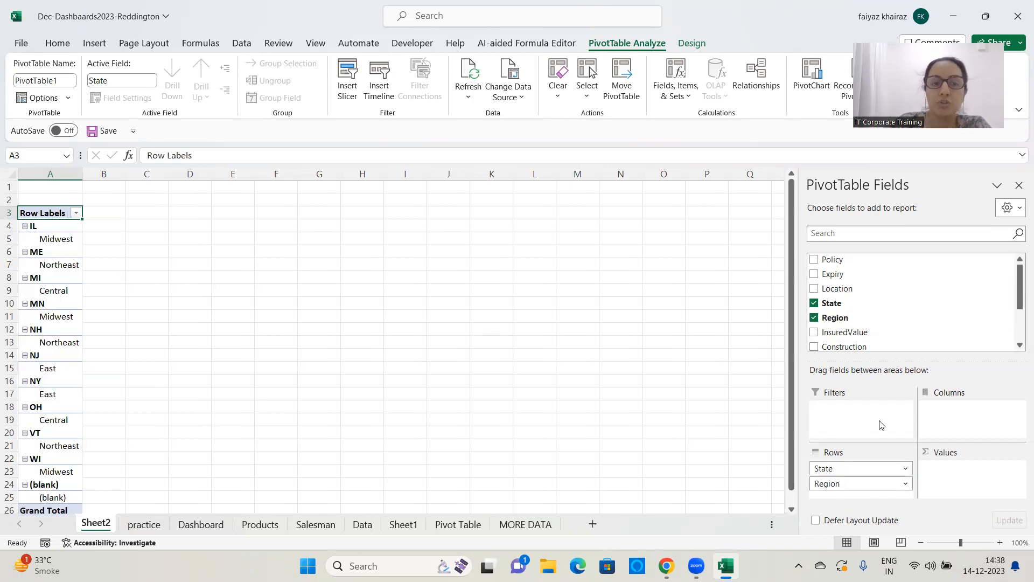
click(844, 488)
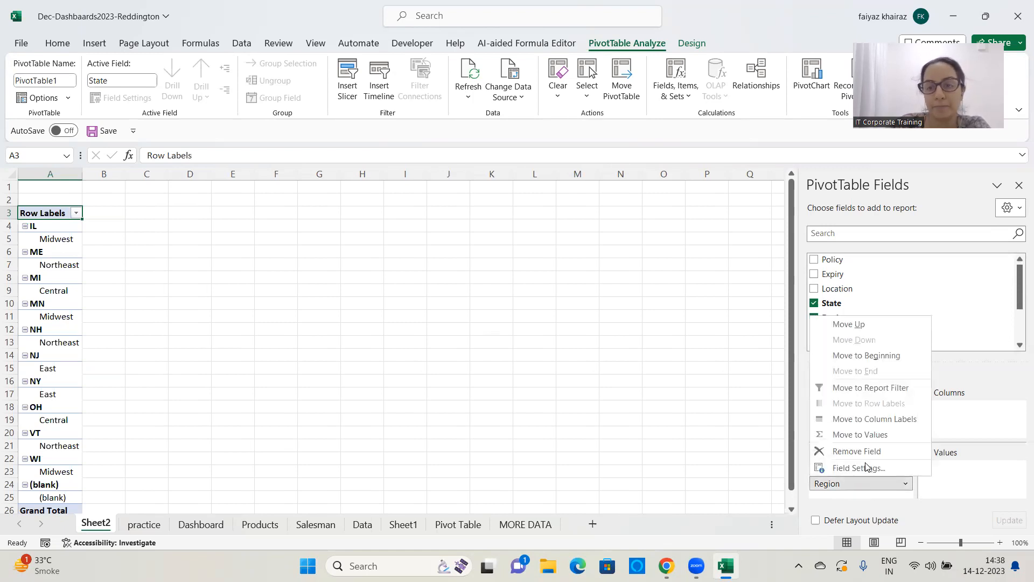
click(863, 324)
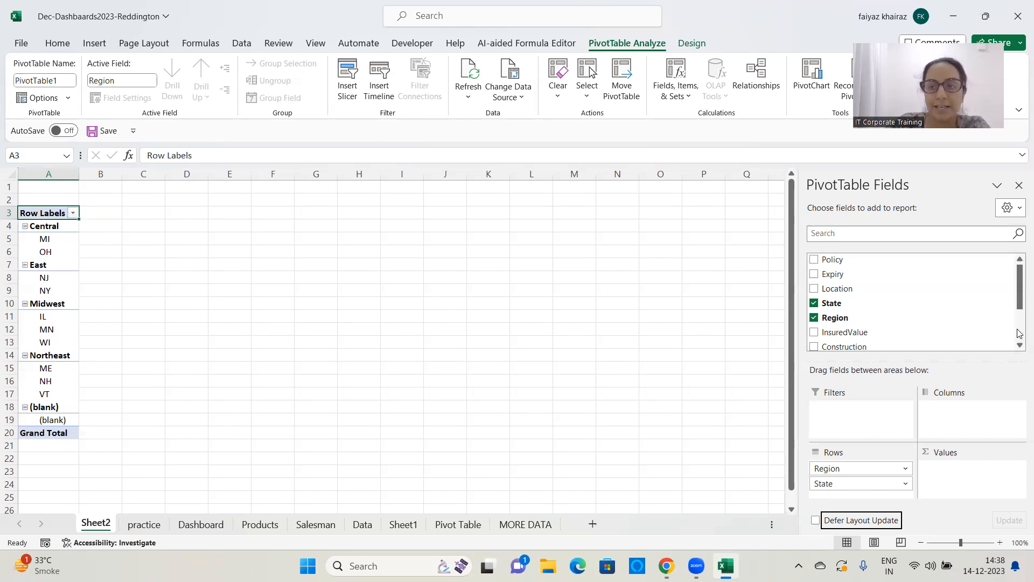
Step: Add InsuredValue to the PivotTable's values to sum it by region and state
drag(1020, 309, 873, 325)
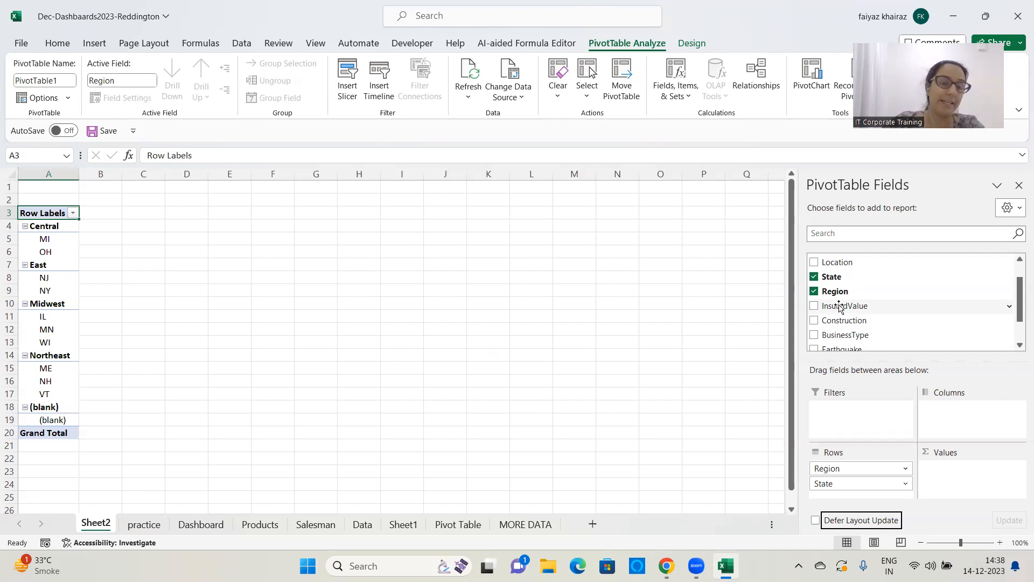
drag(838, 306, 948, 479)
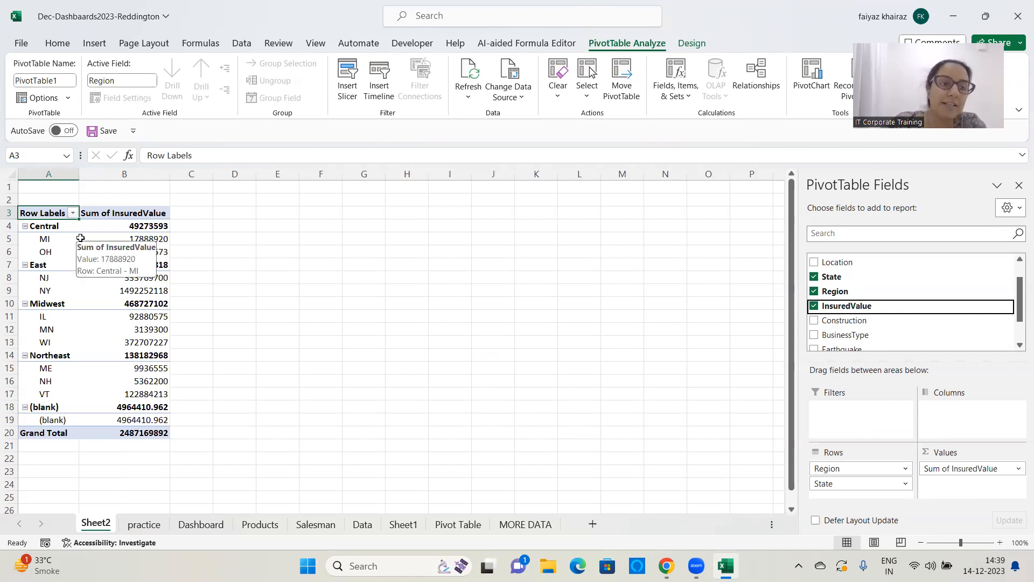
mouse_move(84, 230)
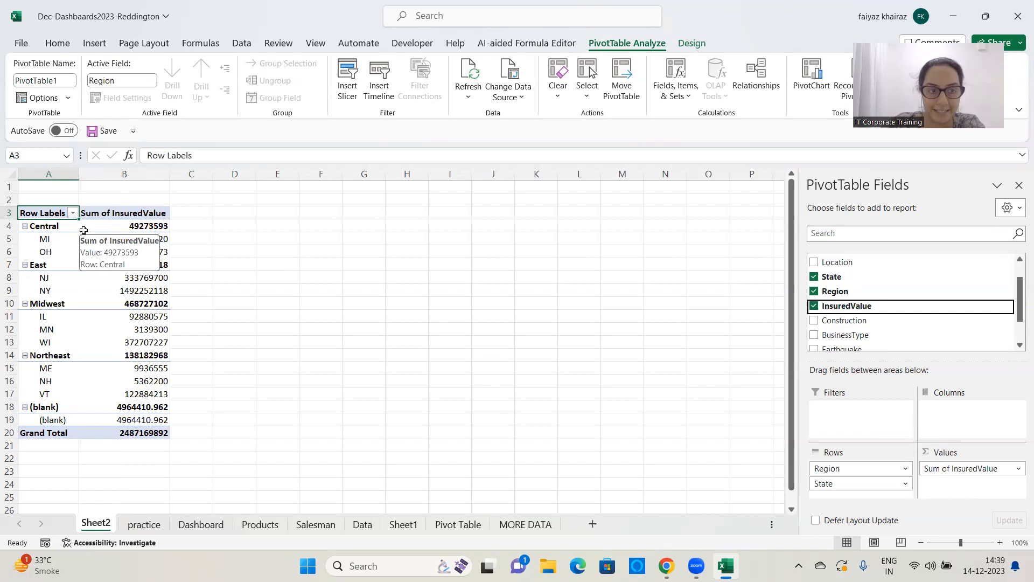
mouse_move(126, 378)
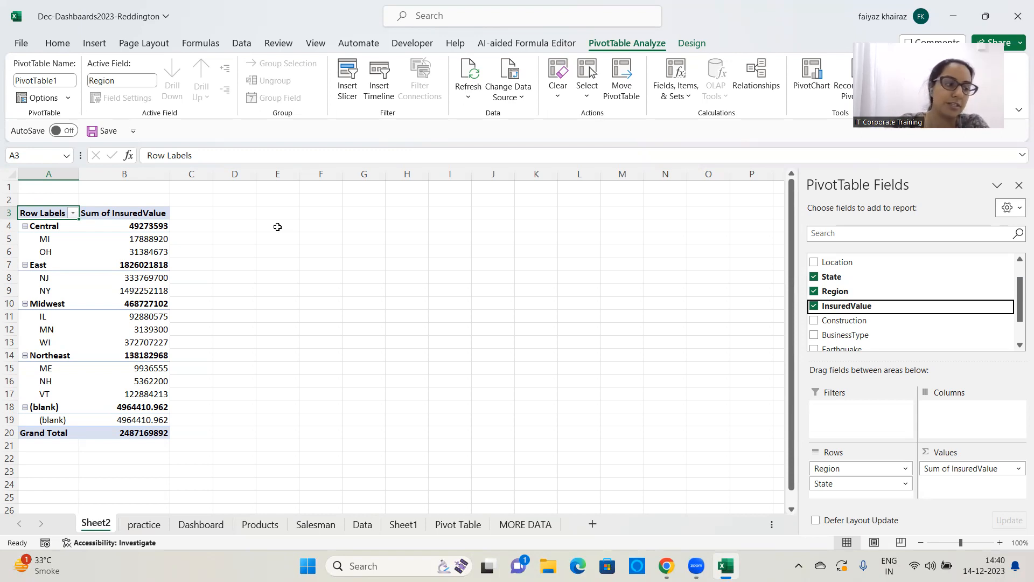
Step: Set the Region field's layout to show items with no data
click(49, 227)
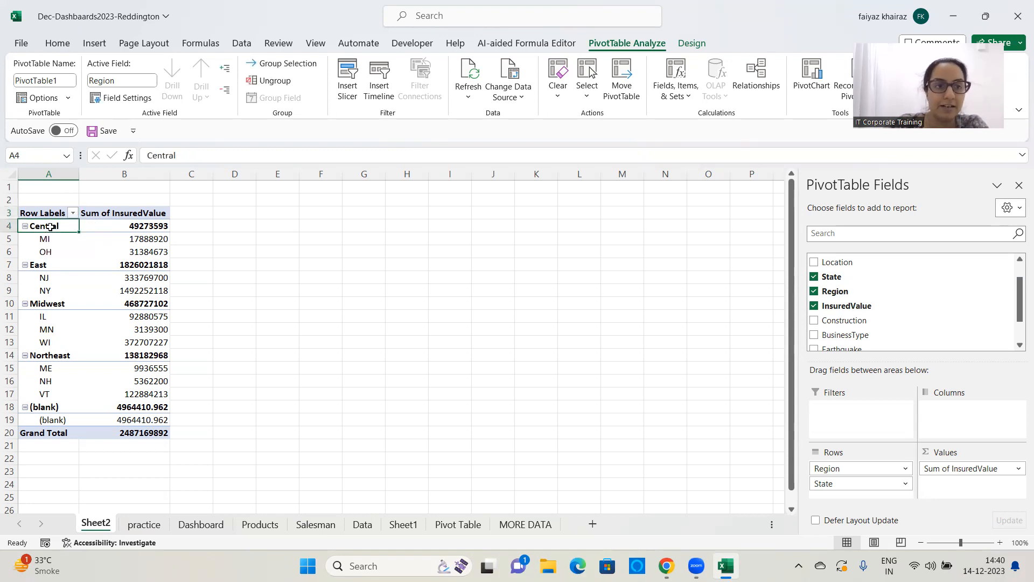
right_click(51, 228)
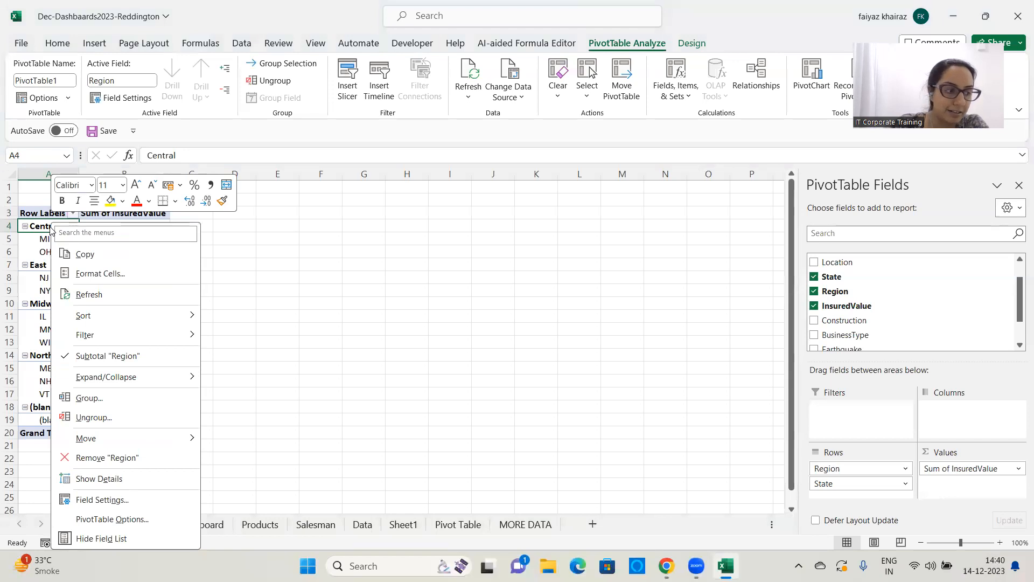
click(101, 499)
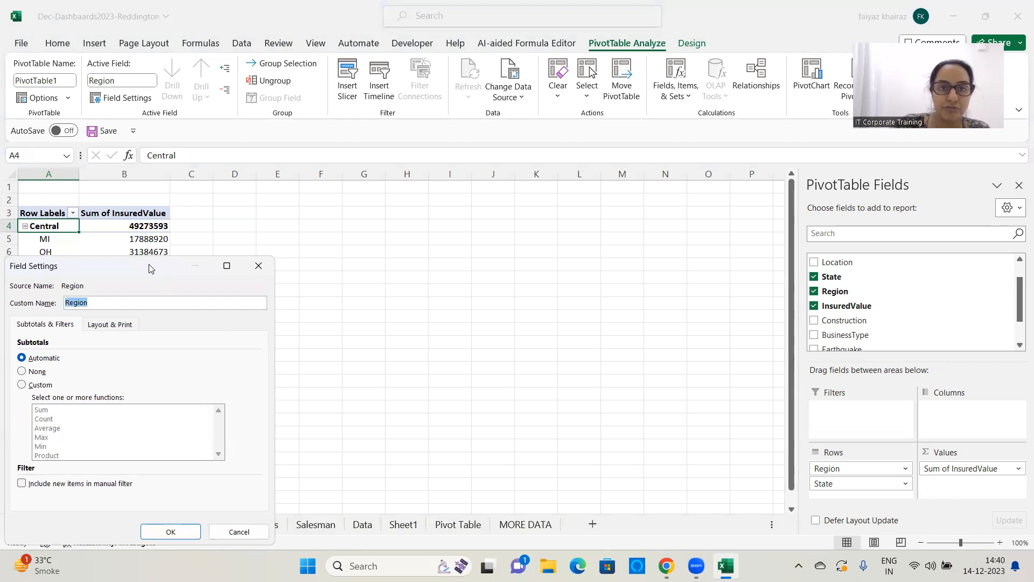
drag(151, 269, 490, 56)
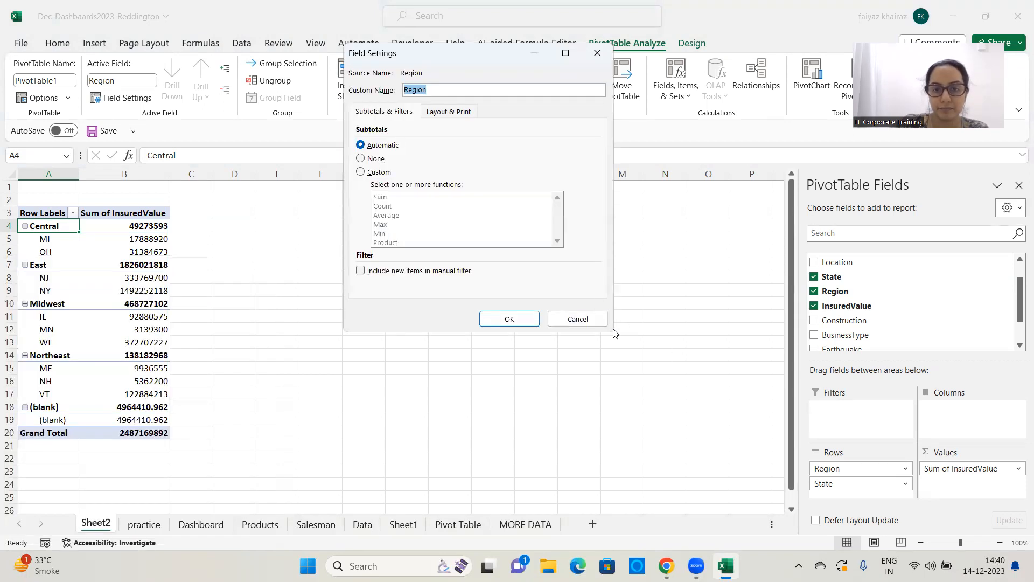
click(446, 114)
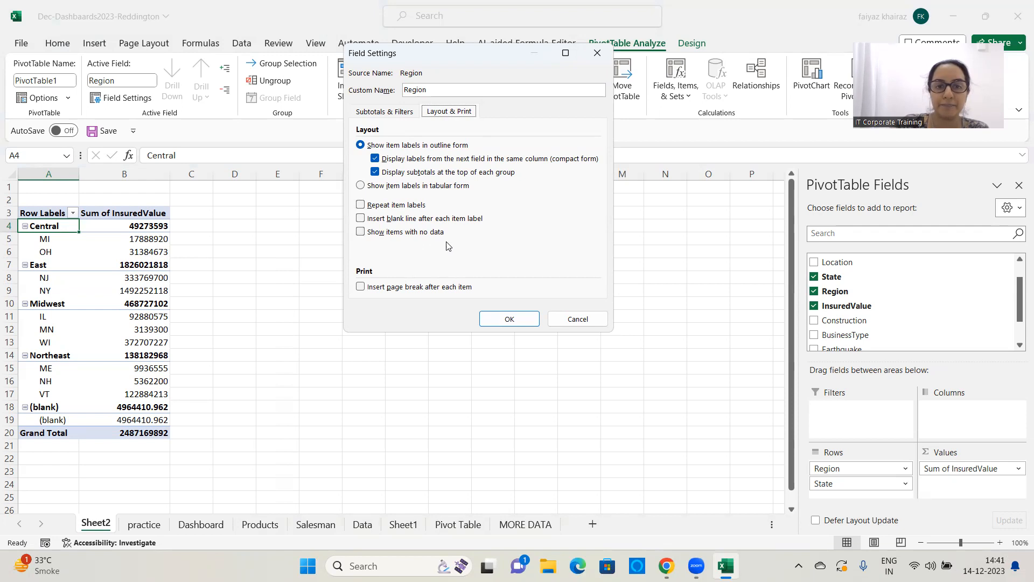
click(360, 232)
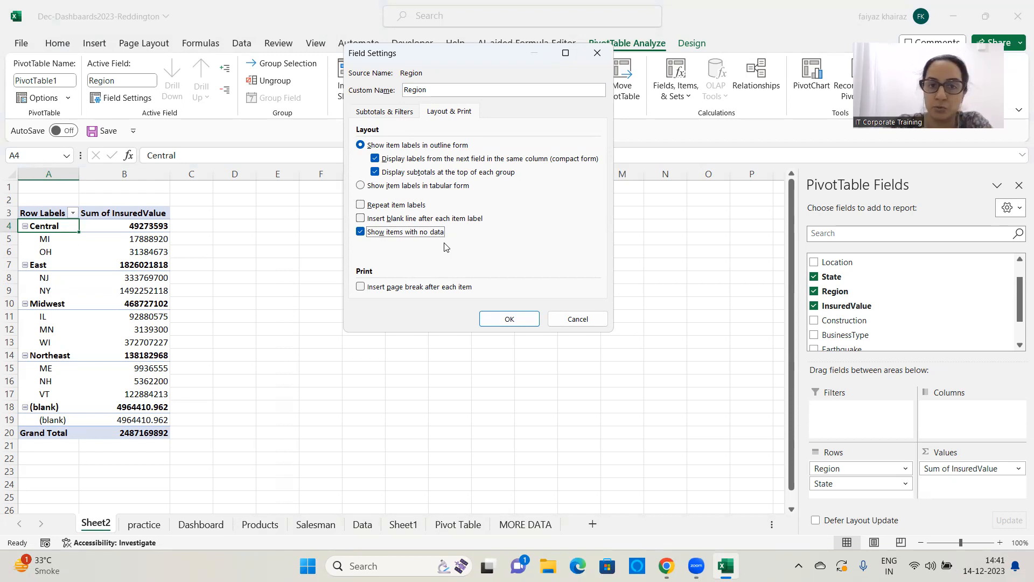
click(524, 320)
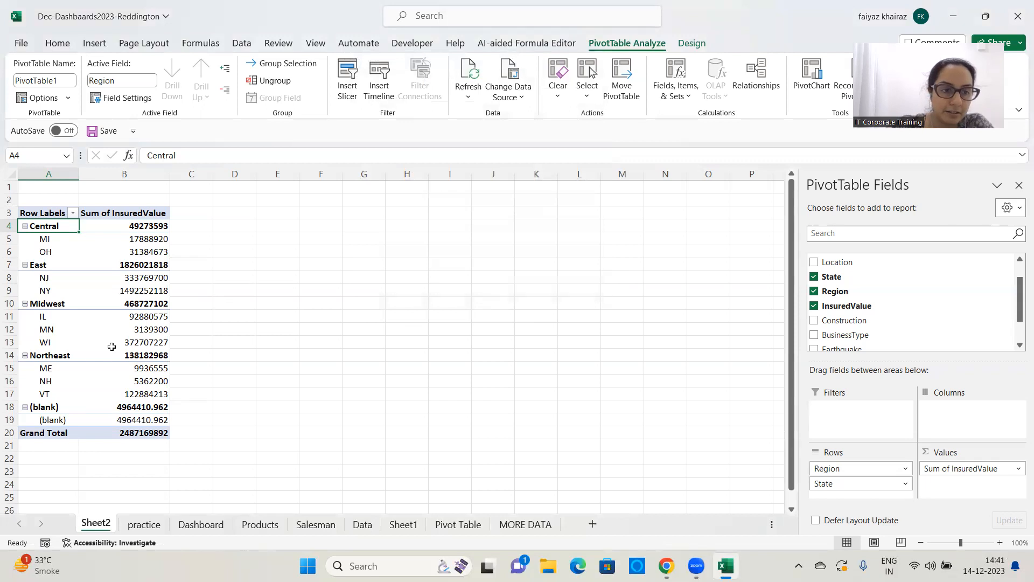
click(55, 355)
click(53, 253)
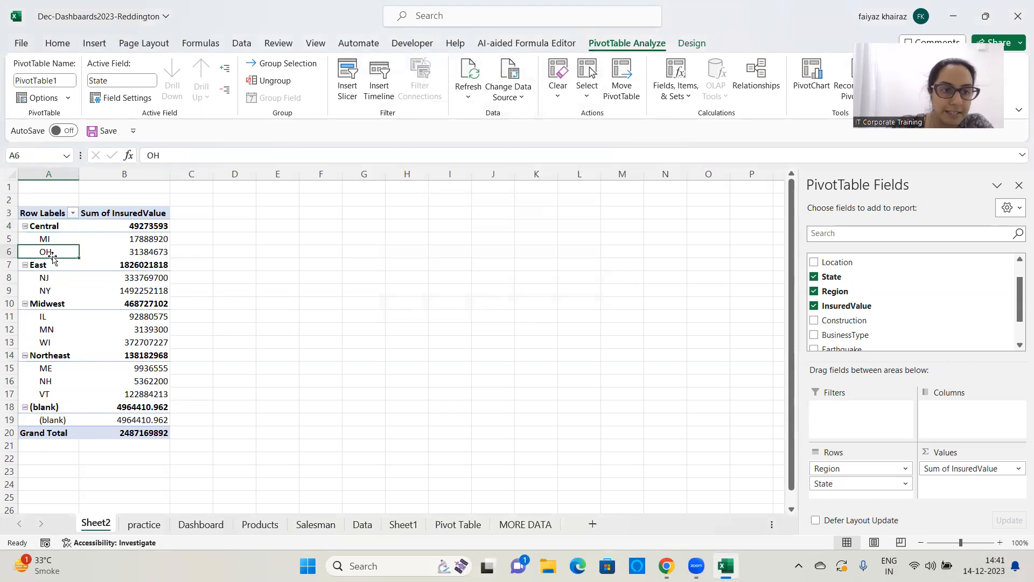
click(48, 229)
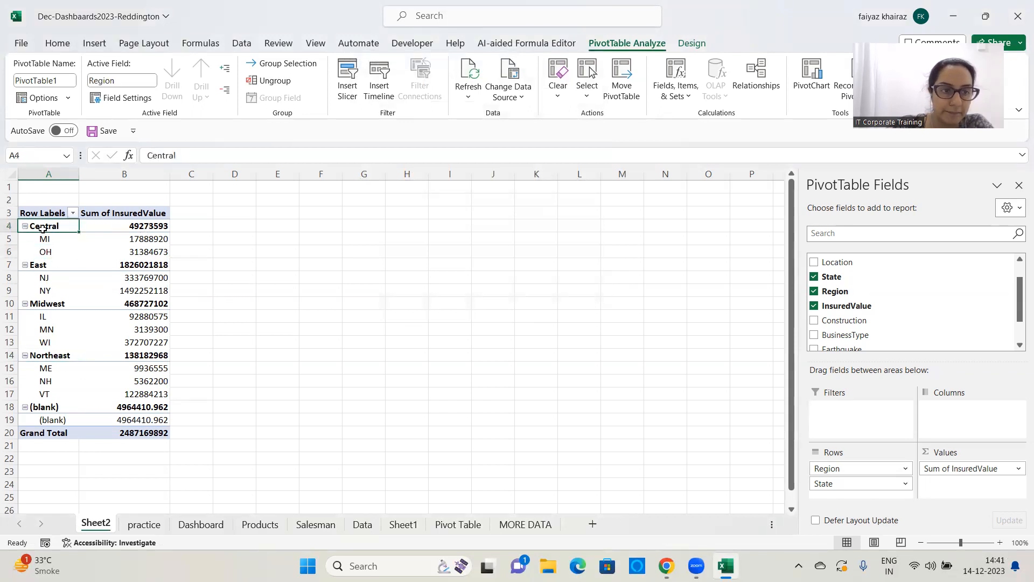
right_click(47, 230)
scroll(859, 302, down, 1)
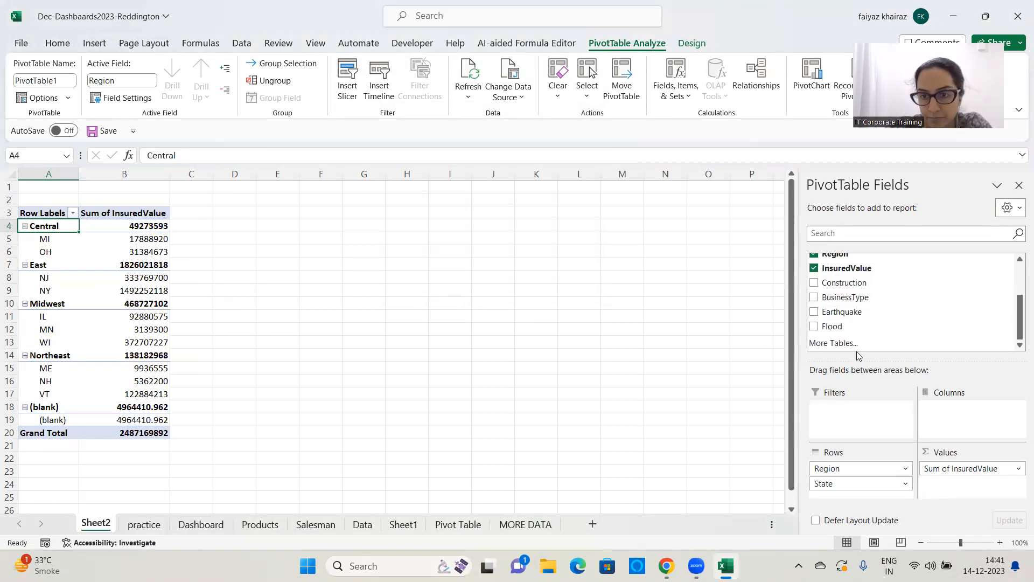
scroll(858, 345, up, 2)
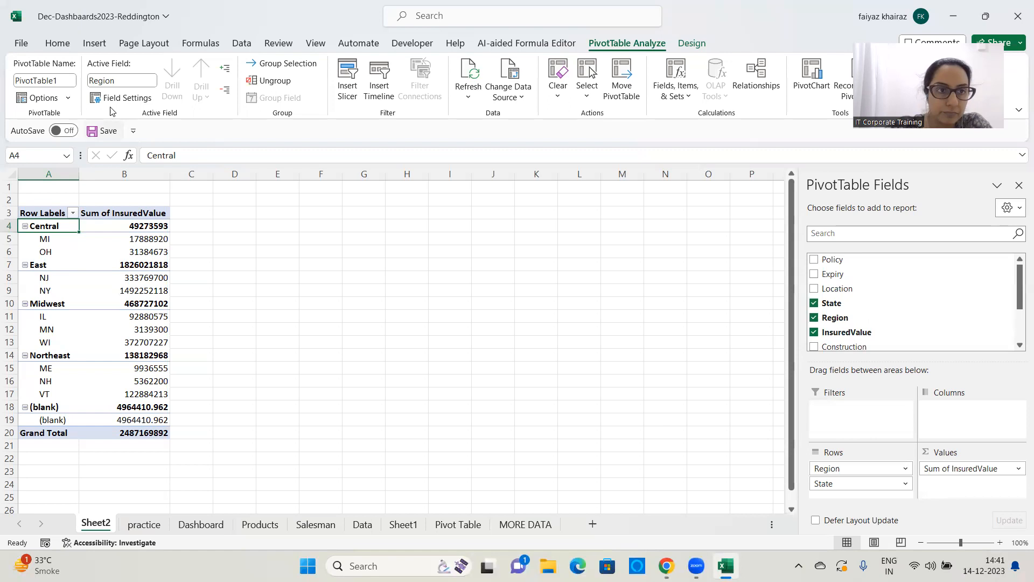
click(501, 89)
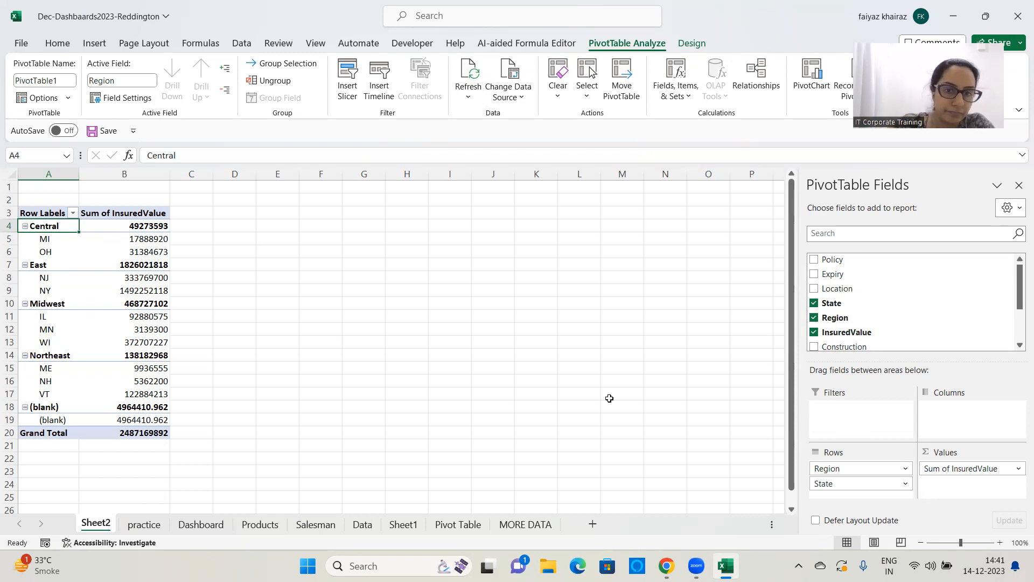
Step: Remove the Region field from the PivotTable's rows, leaving State as the only row field
drag(847, 470, 629, 440)
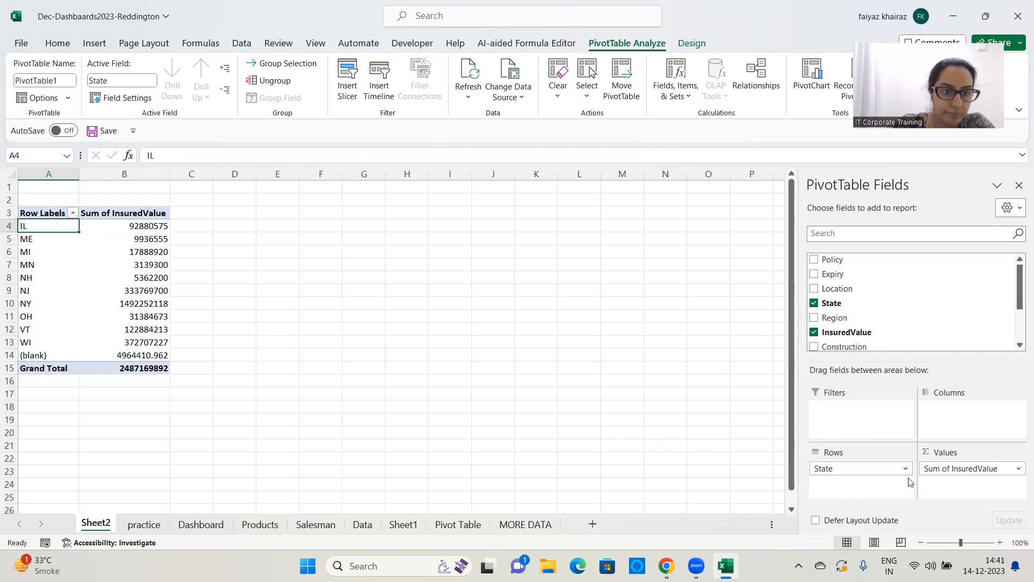
click(592, 345)
Step: Create a PivotTable on a new worksheet from the sales table on the Data sheet
click(316, 525)
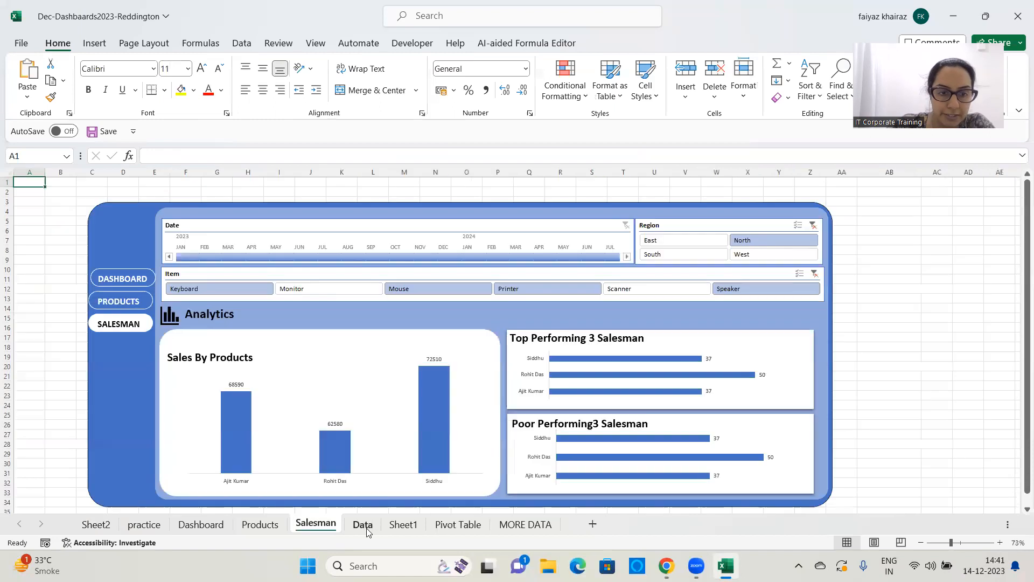
click(362, 525)
scroll(347, 350, up, 20)
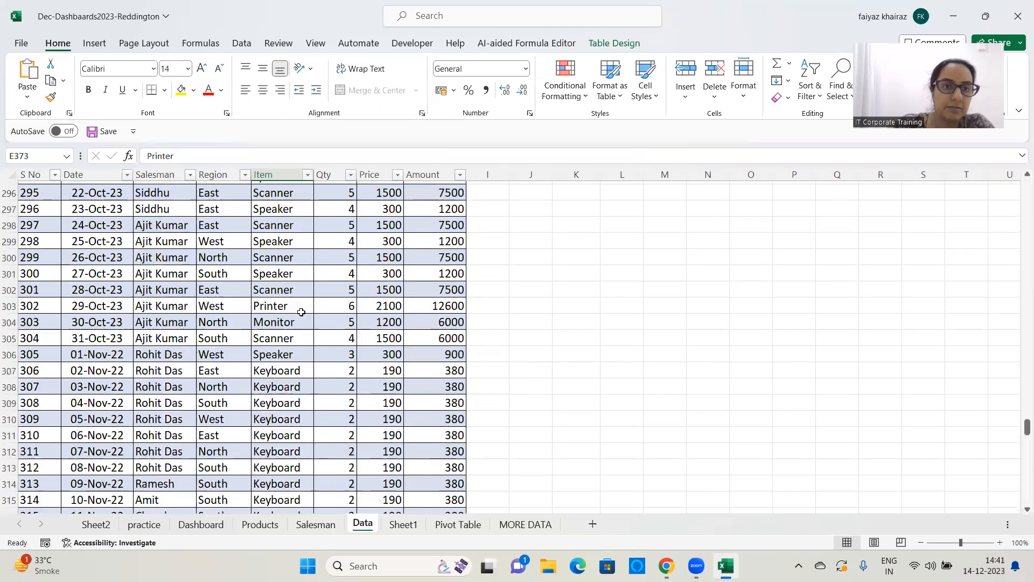
drag(1027, 387, 1019, 152)
click(232, 284)
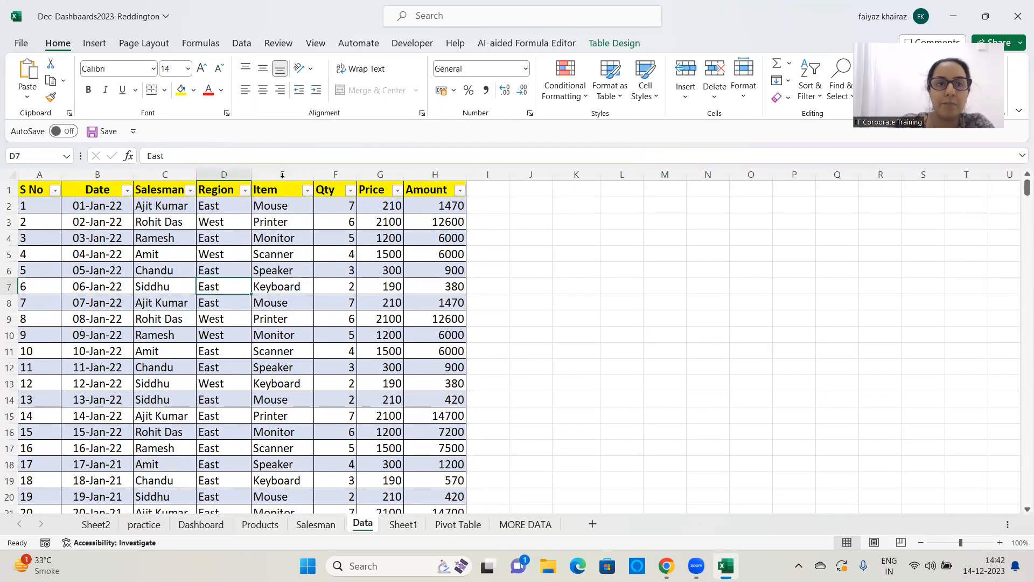
click(625, 44)
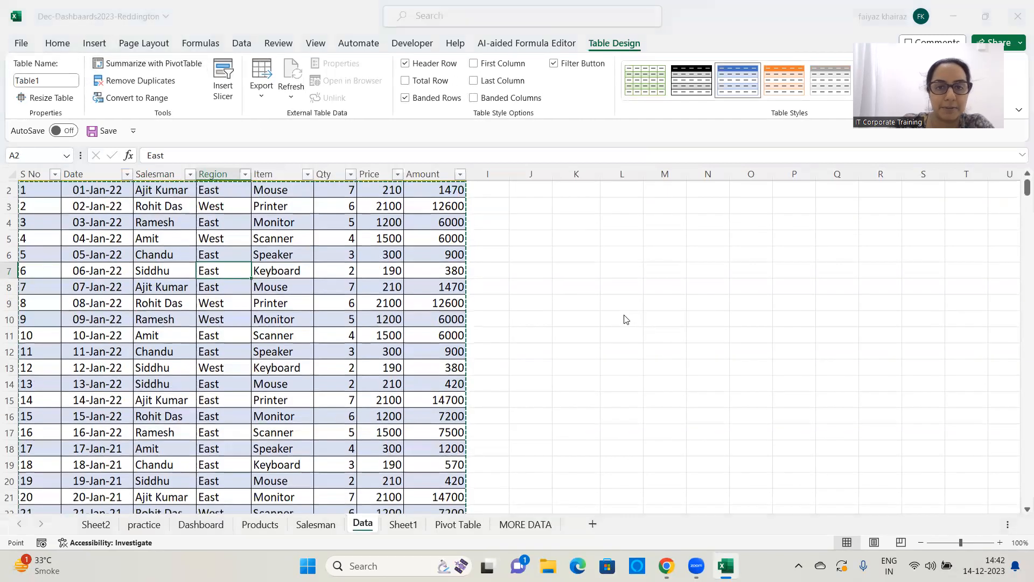
click(584, 327)
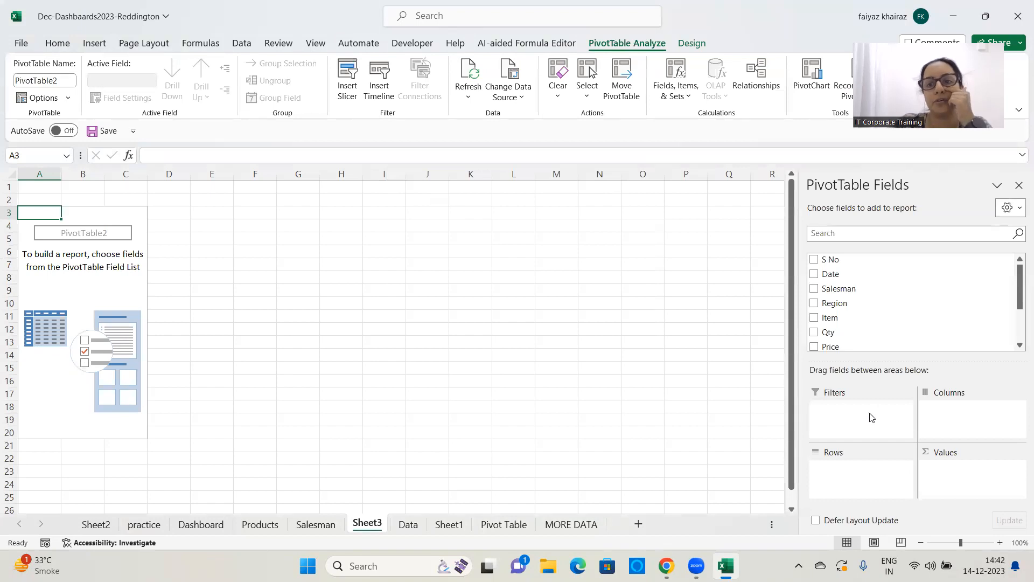
Step: Place Region and Salesman in the PivotTable's rows, in that order, and sum Amount as its values
drag(838, 301, 848, 470)
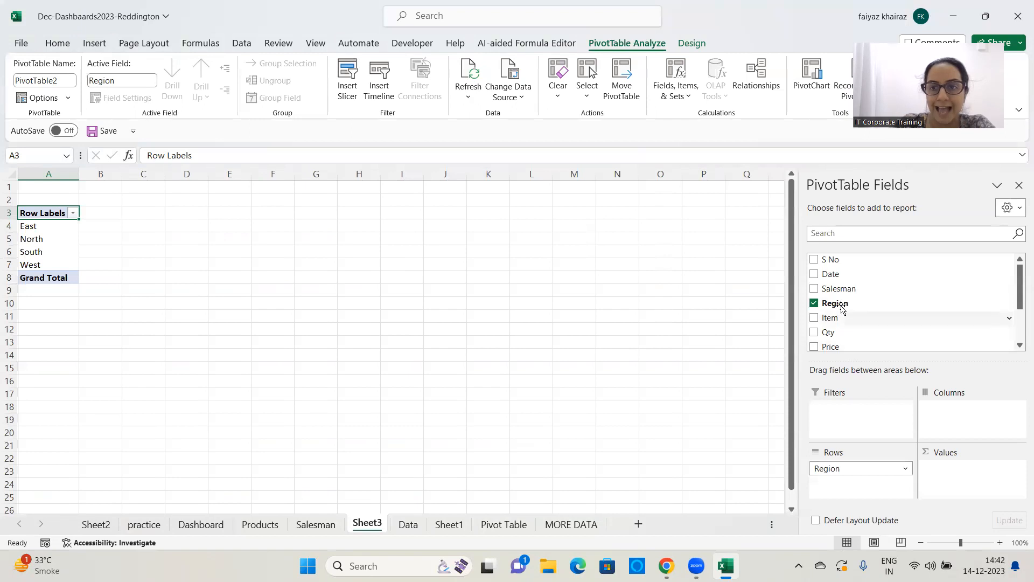
drag(843, 291, 856, 485)
scroll(143, 343, down, 2)
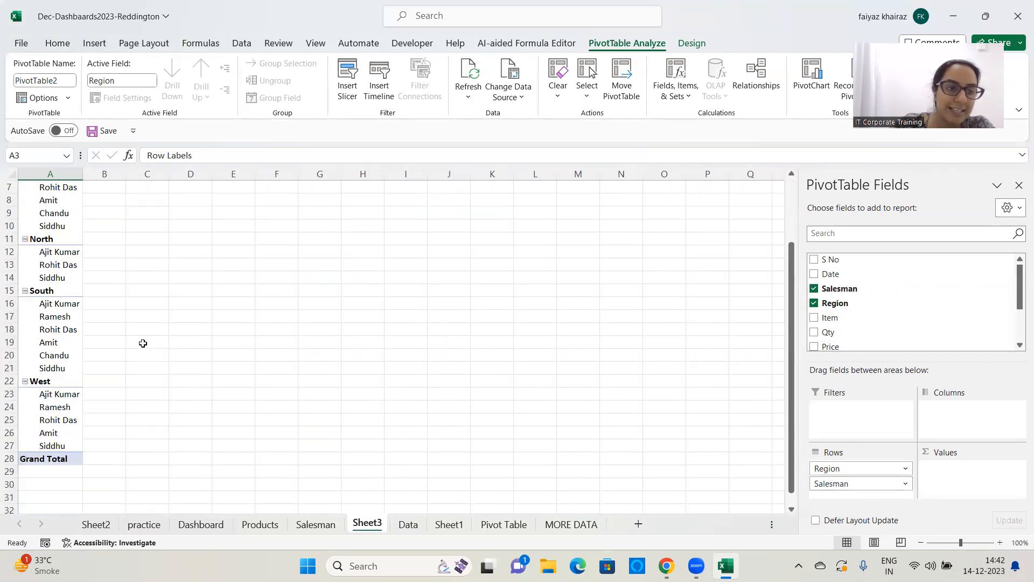
scroll(142, 343, up, 2)
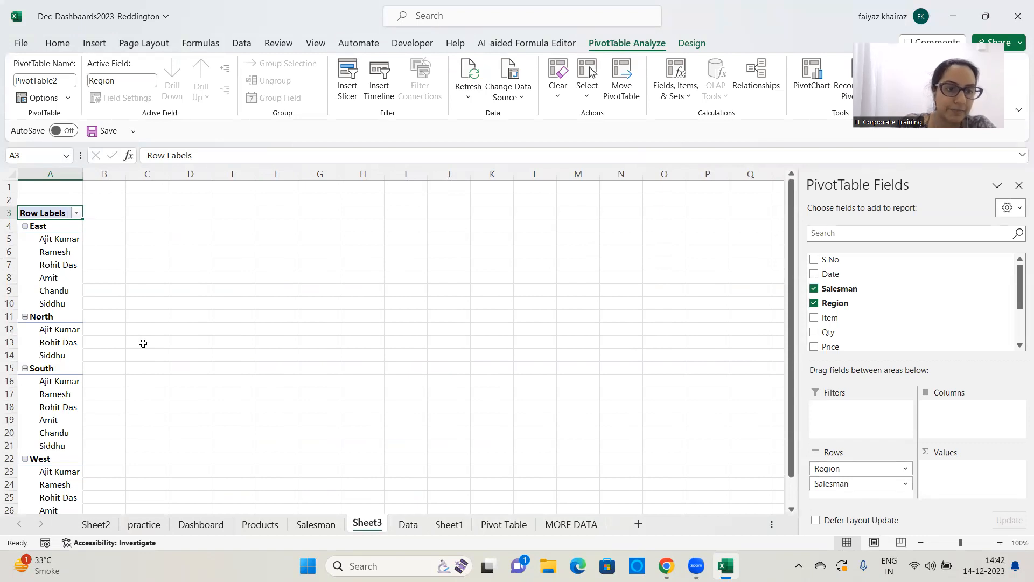
scroll(143, 343, down, 1)
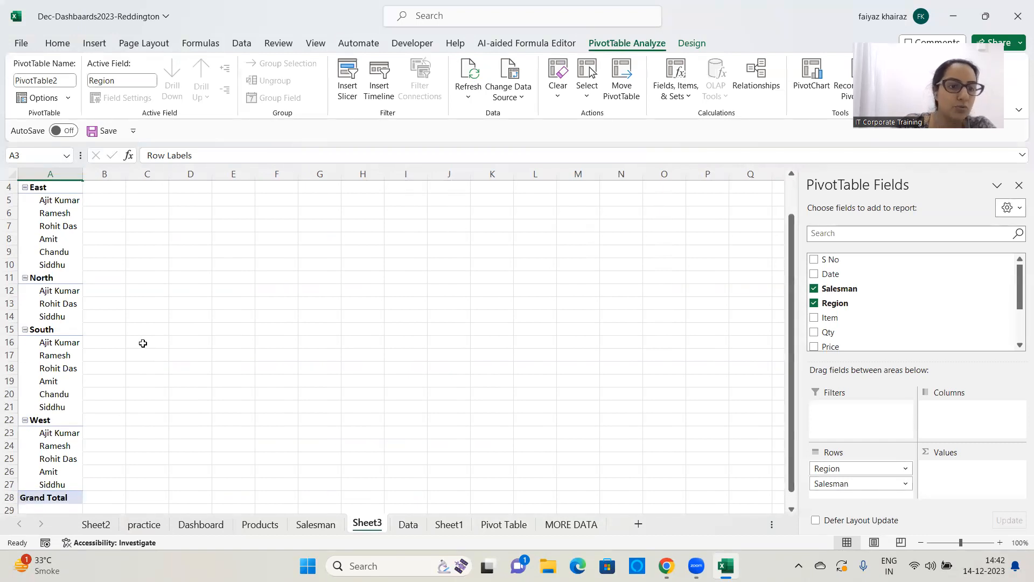
scroll(143, 343, up, 1)
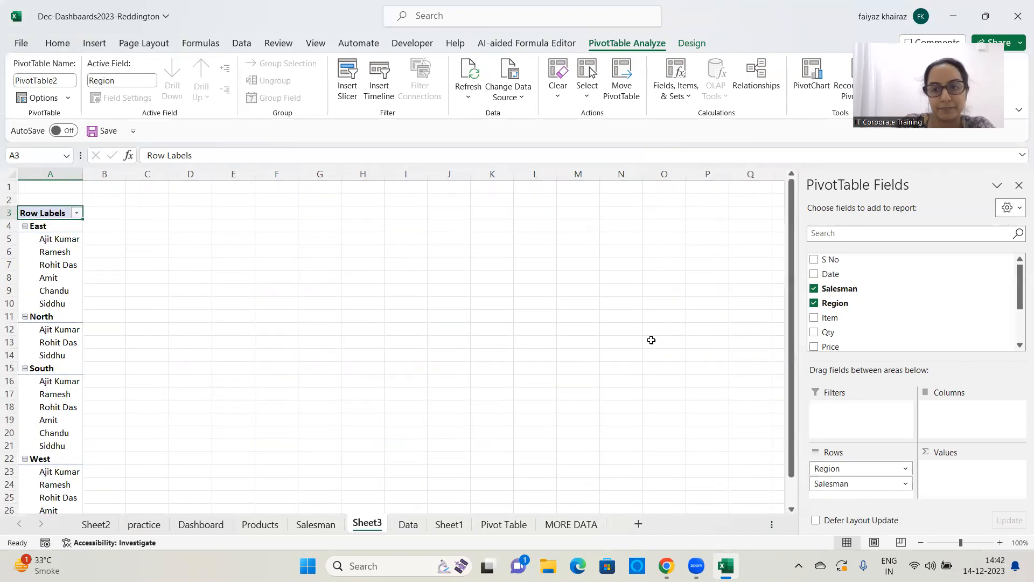
drag(1019, 299, 1020, 335)
drag(843, 296, 962, 472)
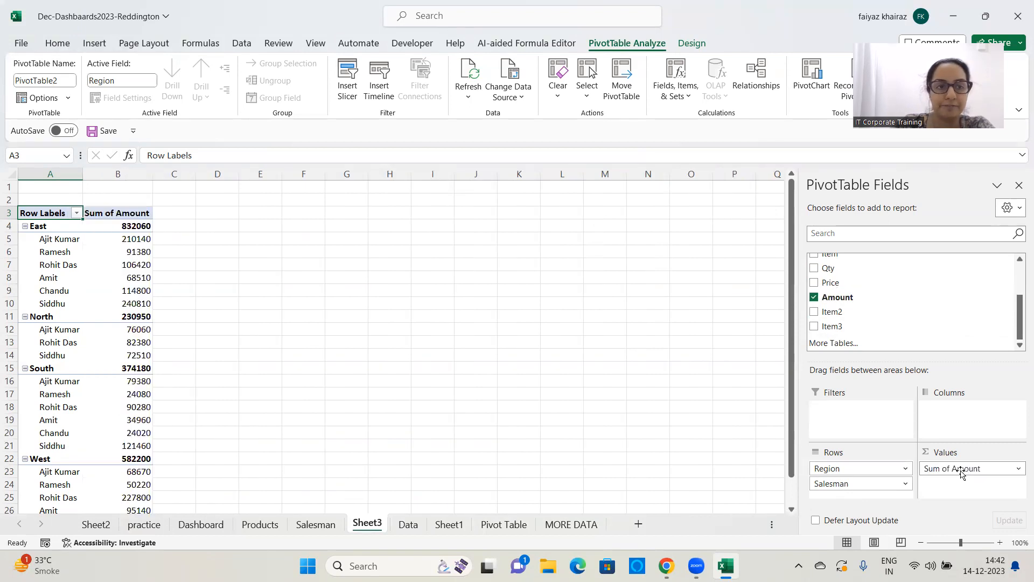
Step: Set the Region field's layout in the sales PivotTable to show items with no data
click(42, 229)
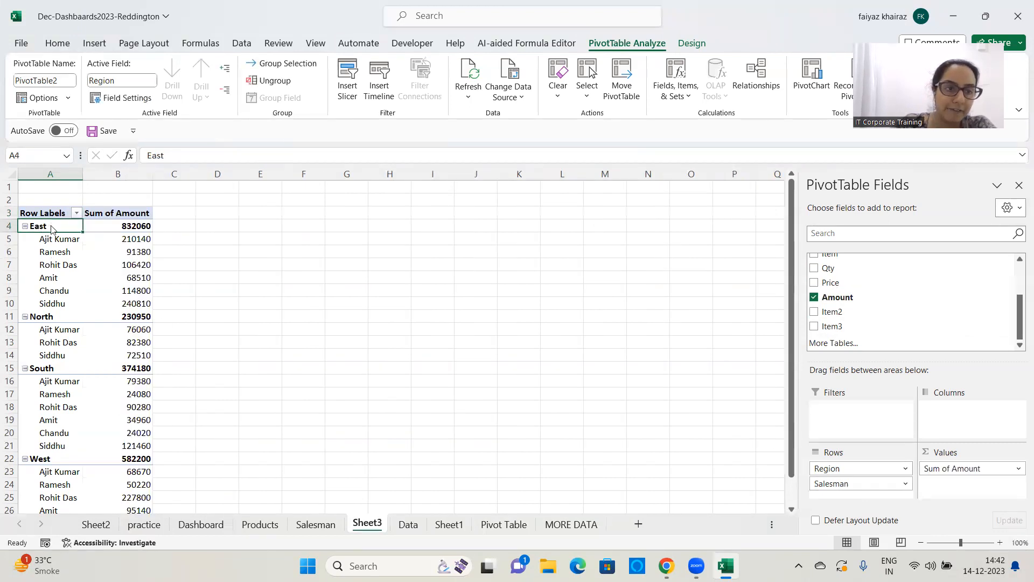
right_click(52, 229)
click(97, 499)
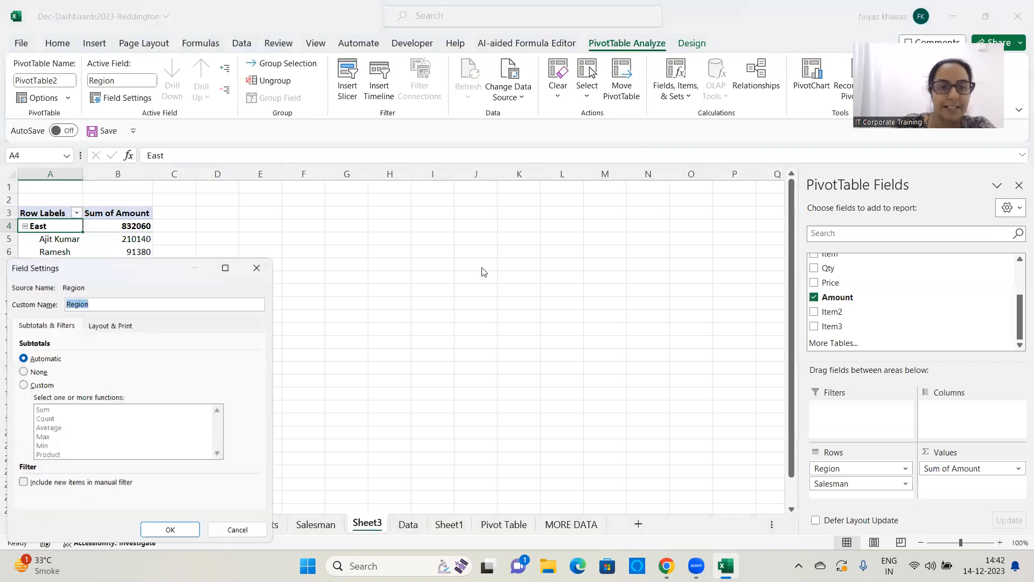
drag(144, 261, 476, 125)
click(425, 173)
click(338, 294)
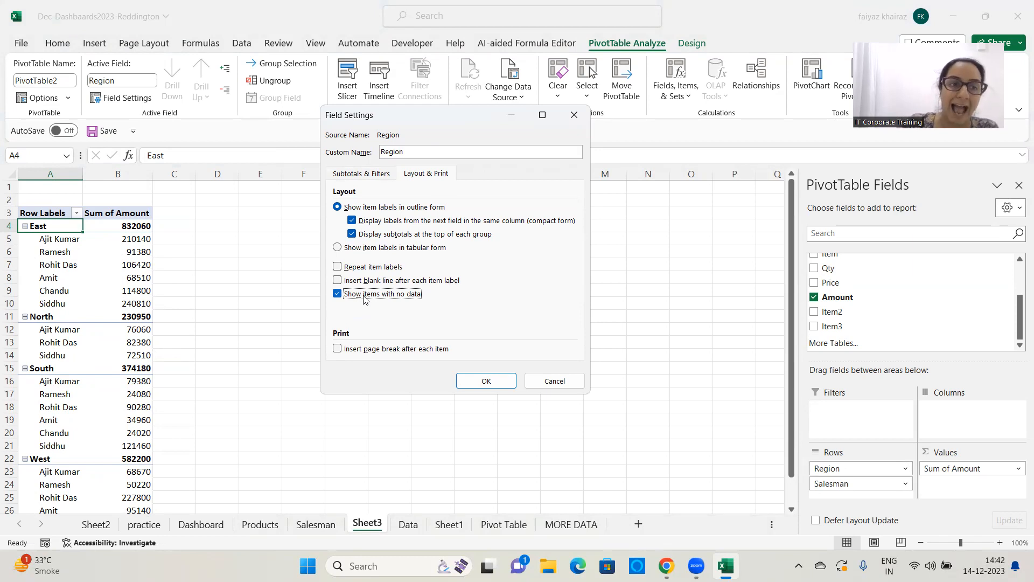
click(469, 384)
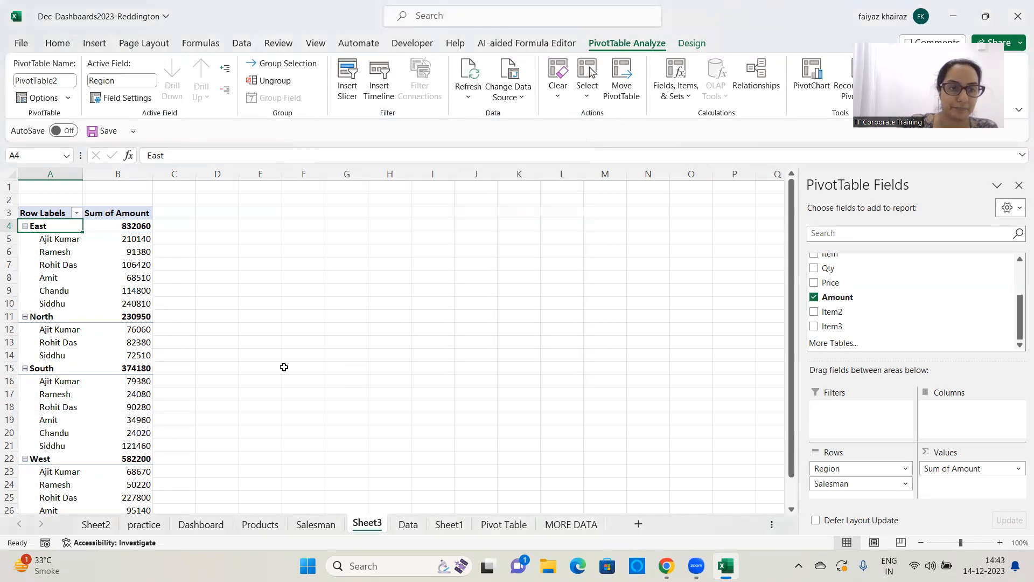
Step: Compare which salesmen are listed under each region of the PivotTable
click(76, 340)
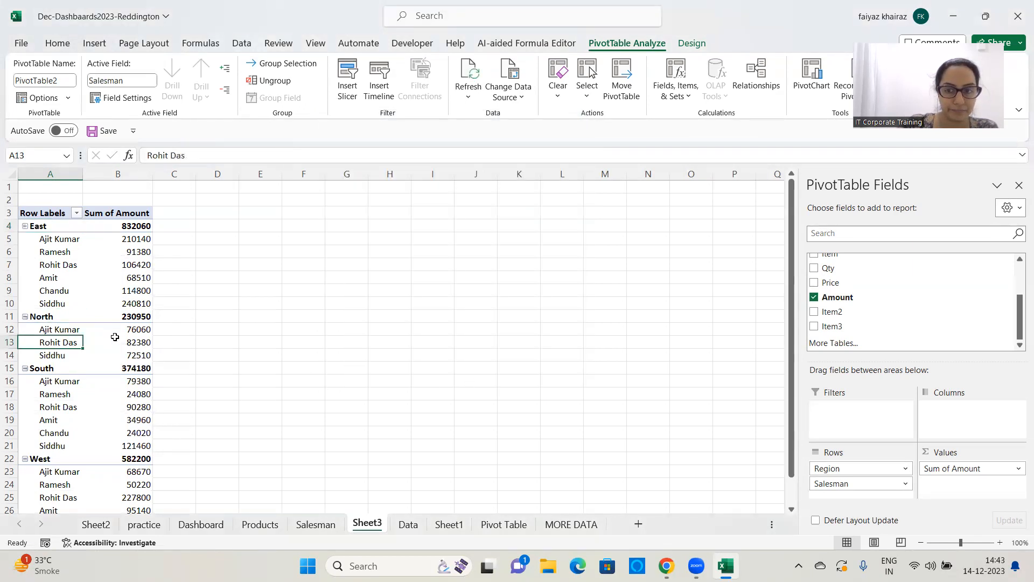
scroll(115, 336, down, 2)
scroll(113, 340, up, 2)
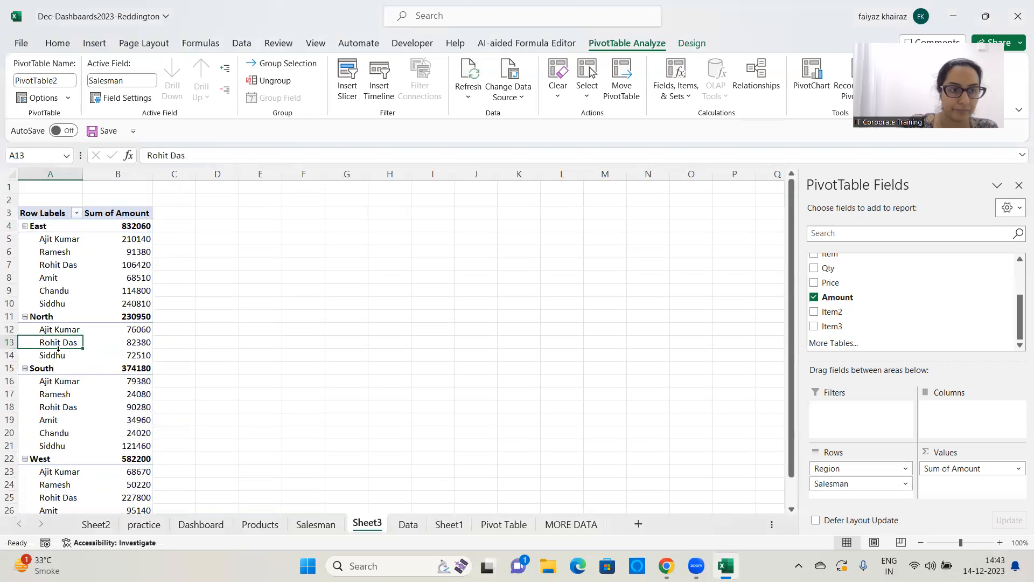
click(76, 277)
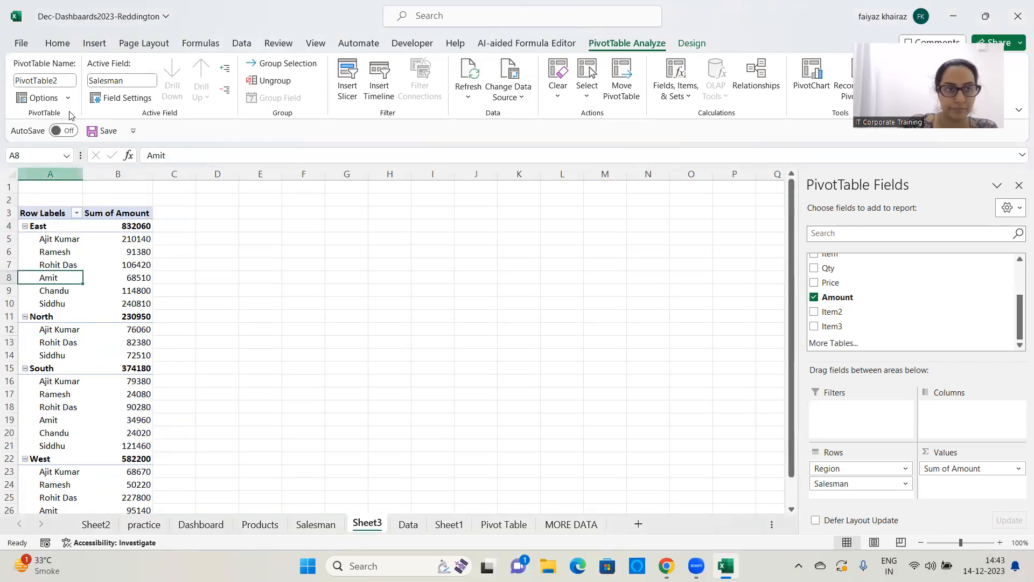
click(62, 310)
click(53, 406)
click(42, 310)
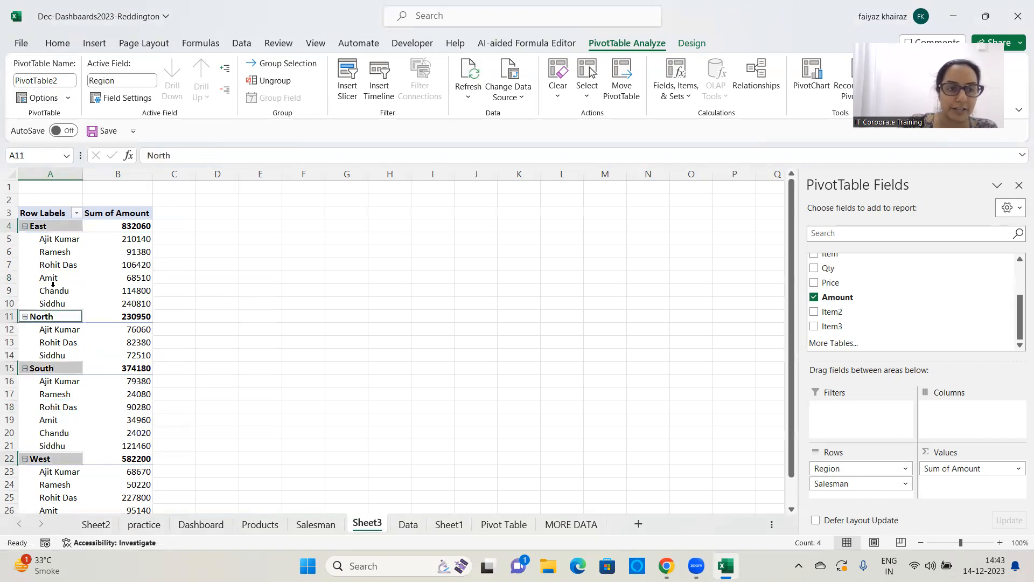
click(51, 285)
click(48, 346)
Step: Set the Salesman field's layout to show items with no data
right_click(61, 278)
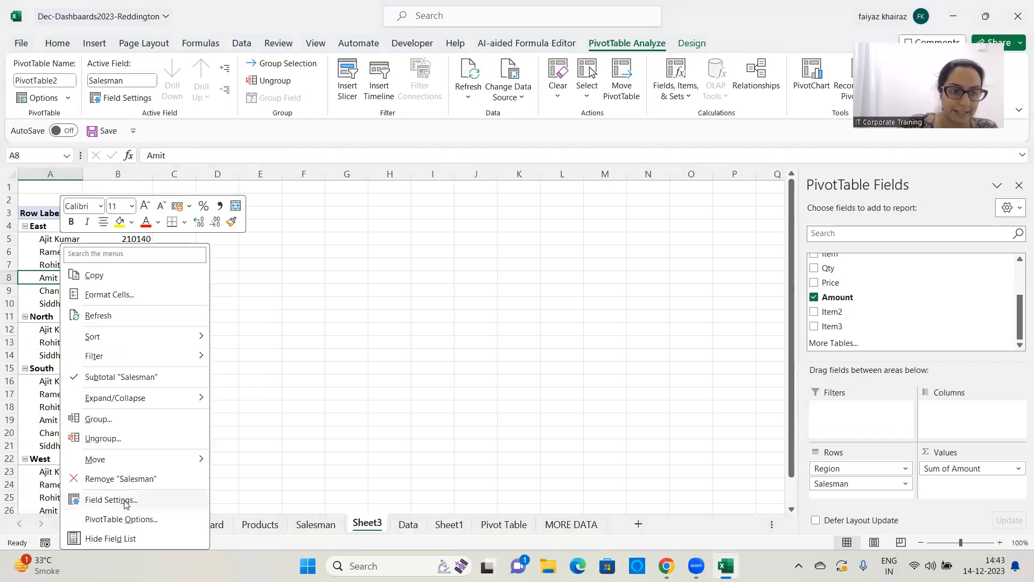
click(114, 500)
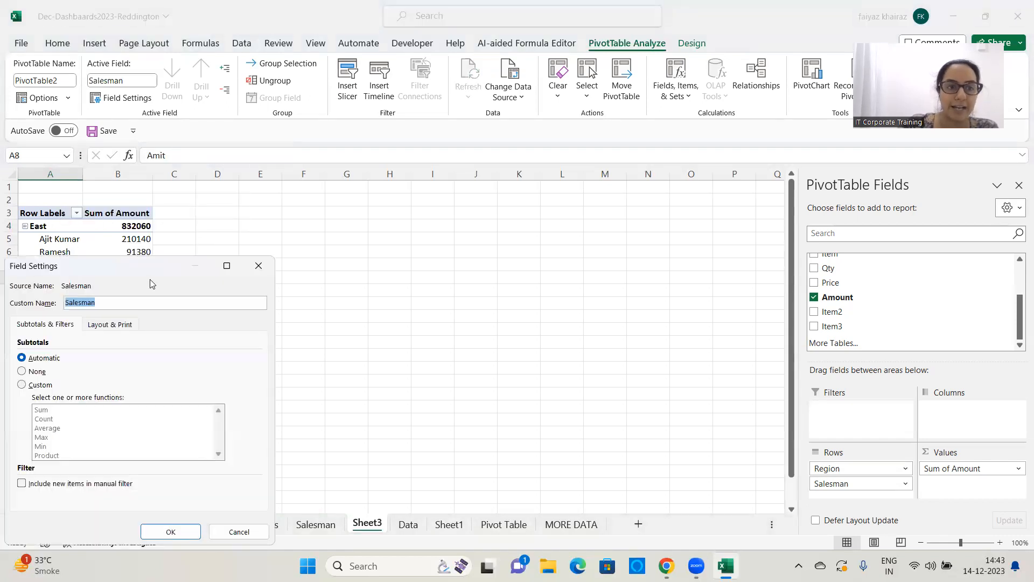
drag(155, 272, 471, 152)
click(427, 204)
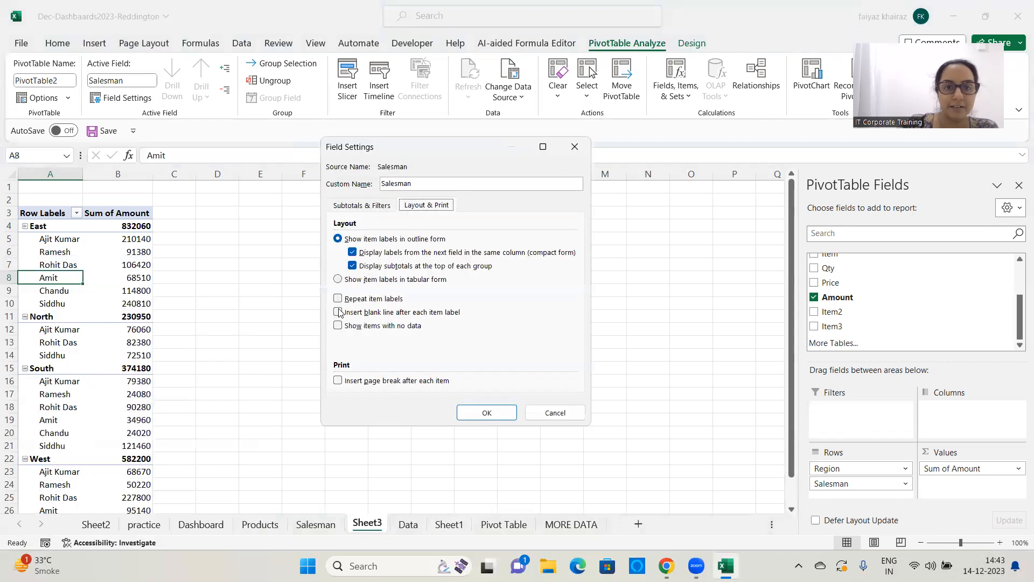
click(337, 325)
click(486, 413)
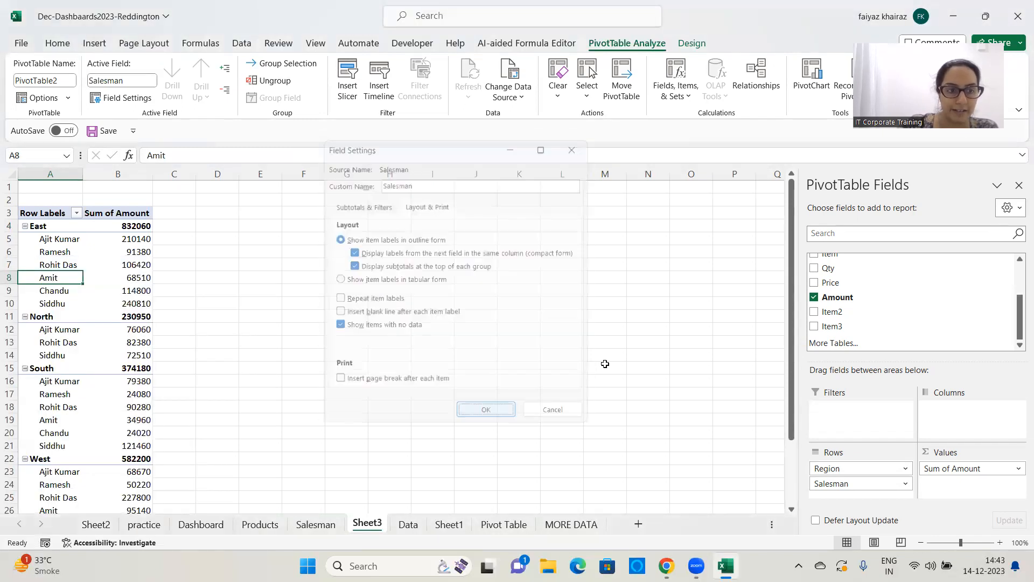
Step: Examine the salesmen listed under the North region and their Sum of Amount cells
scroll(344, 327, down, 3)
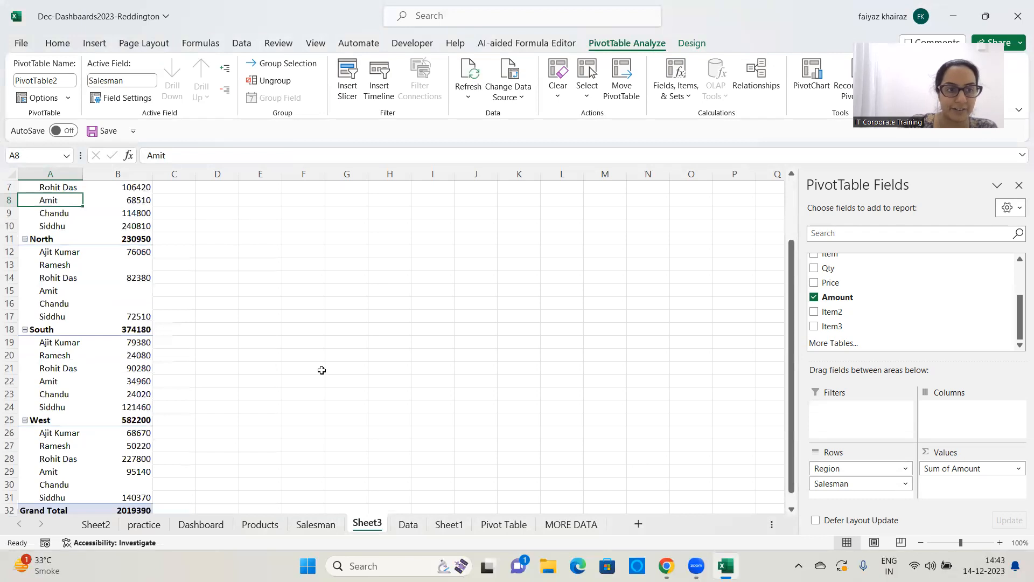
scroll(297, 357, up, 3)
scroll(282, 370, down, 3)
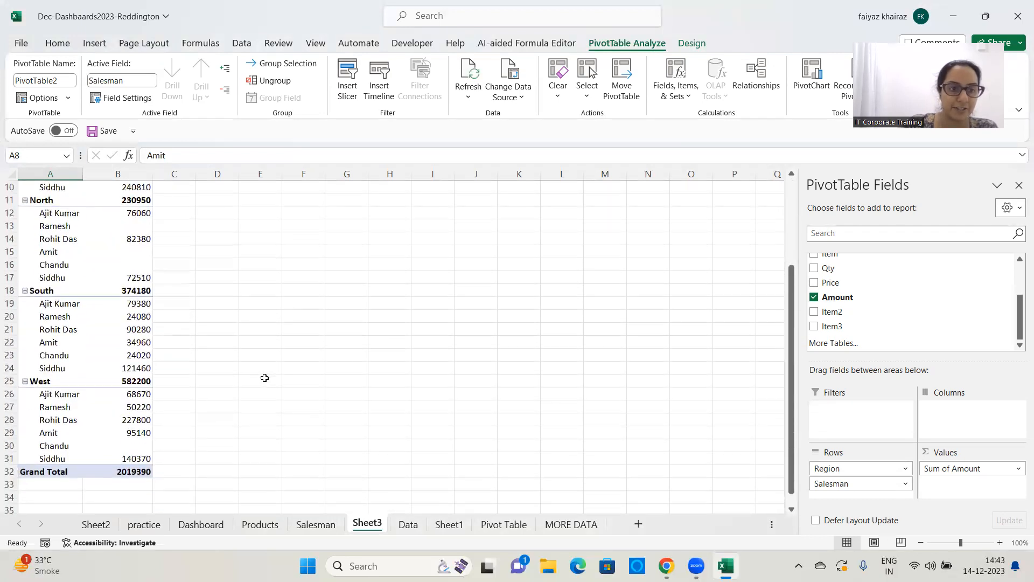
click(138, 226)
scroll(157, 322, up, 2)
scroll(157, 321, up, 1)
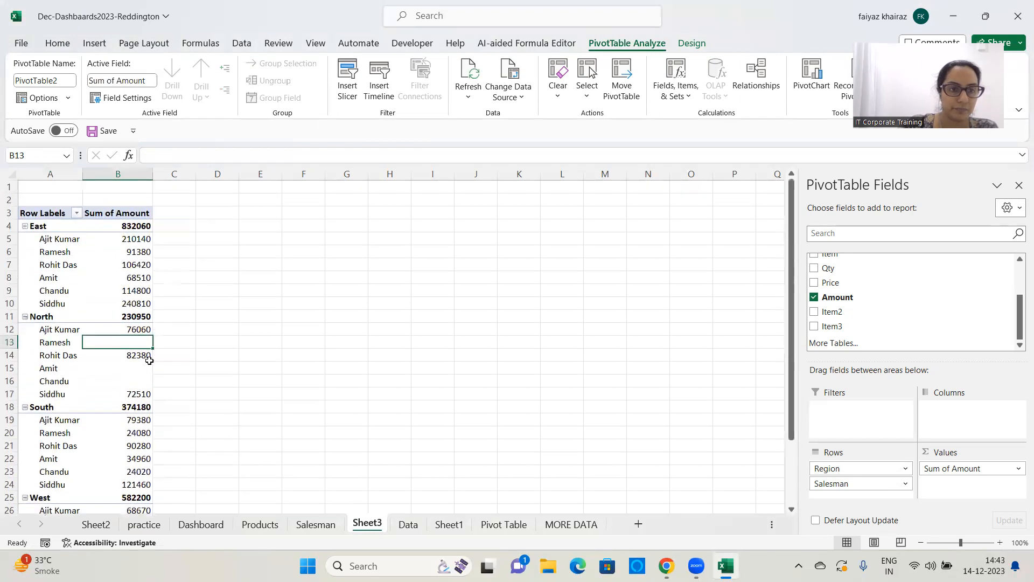
mouse_move(133, 341)
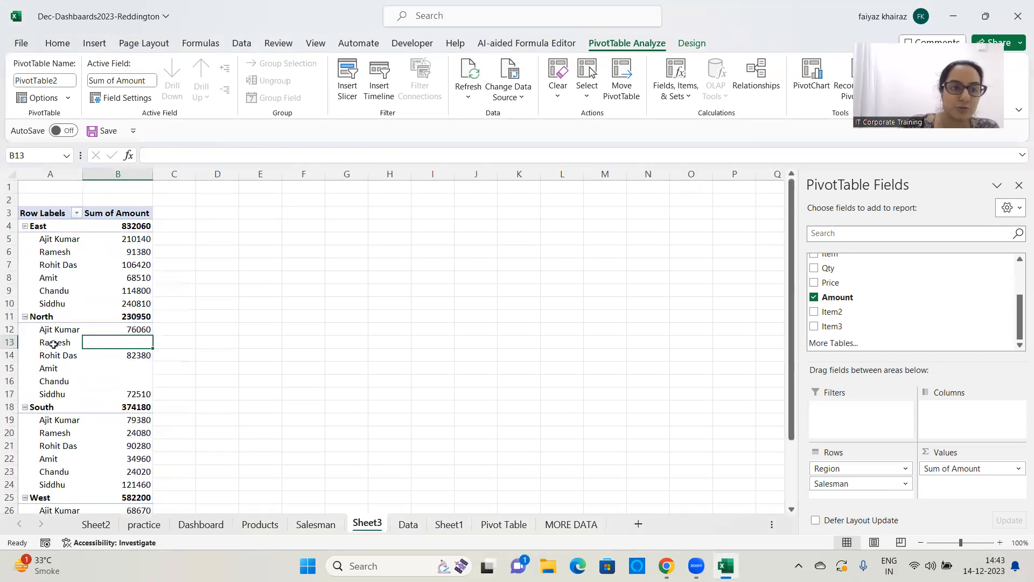
key(Left)
click(135, 341)
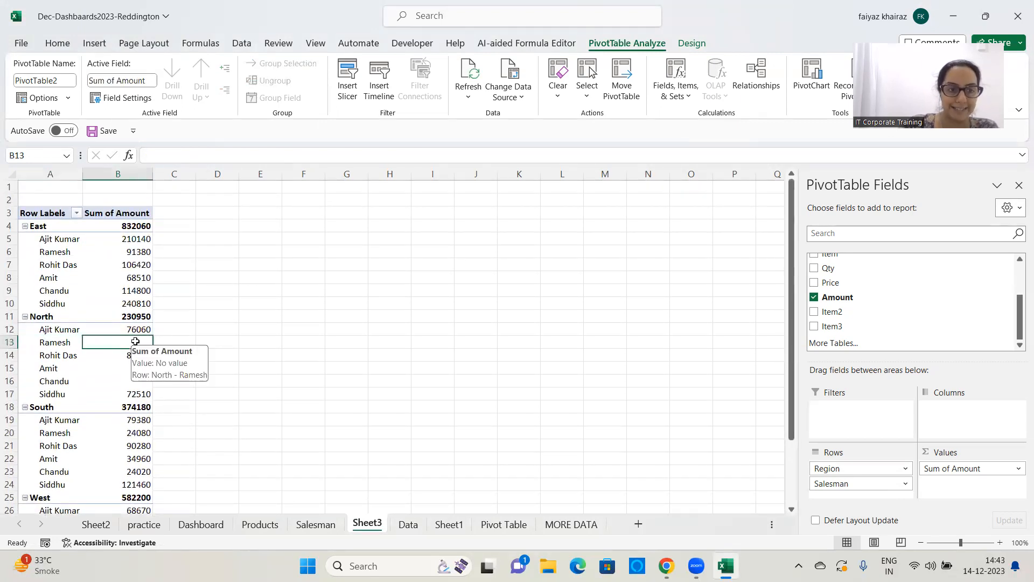
click(64, 370)
click(128, 370)
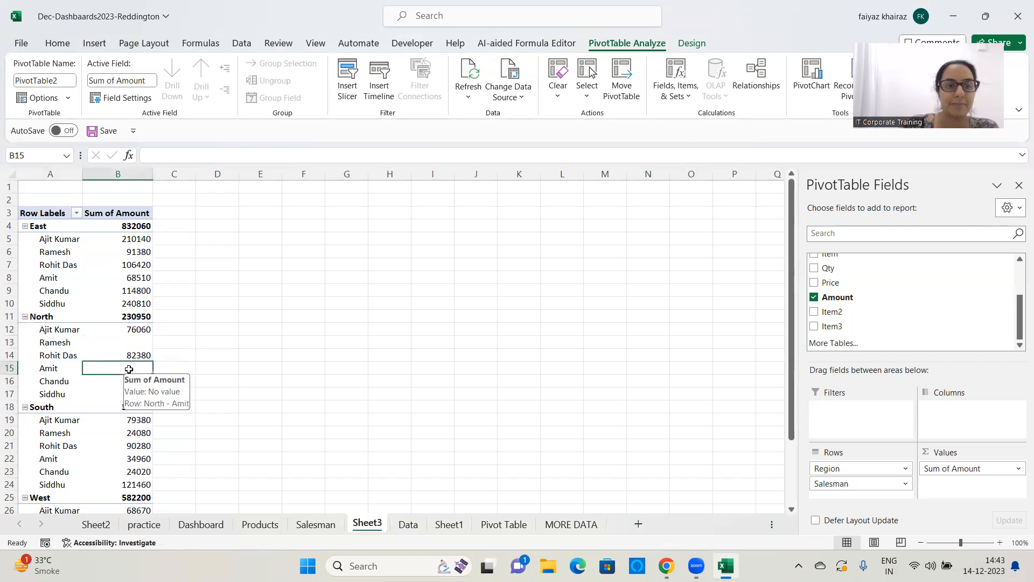
click(51, 386)
click(55, 381)
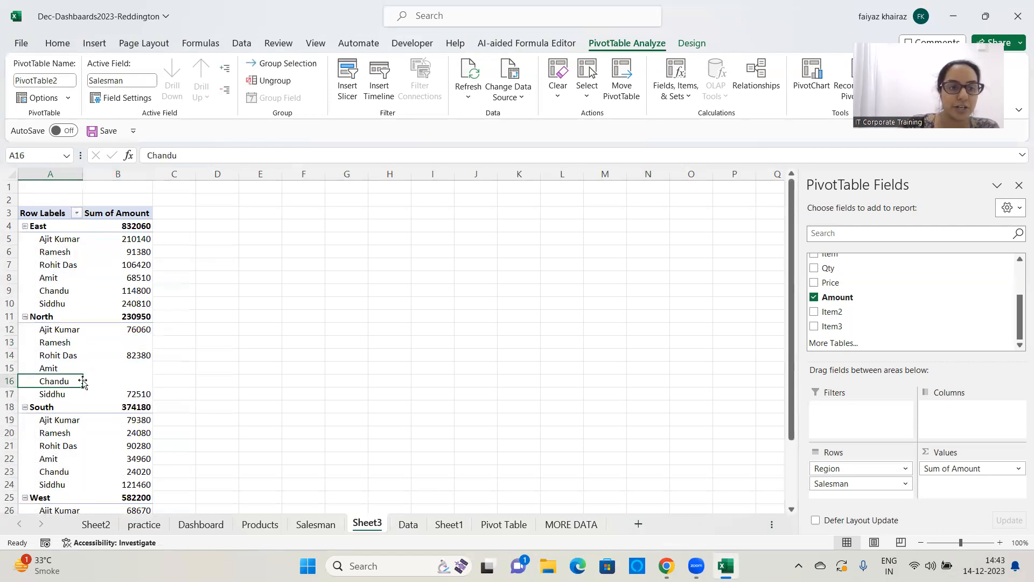
click(123, 382)
Step: Examine the salesmen listed under the West region and their Sum of Amount cells
scroll(399, 341, down, 5)
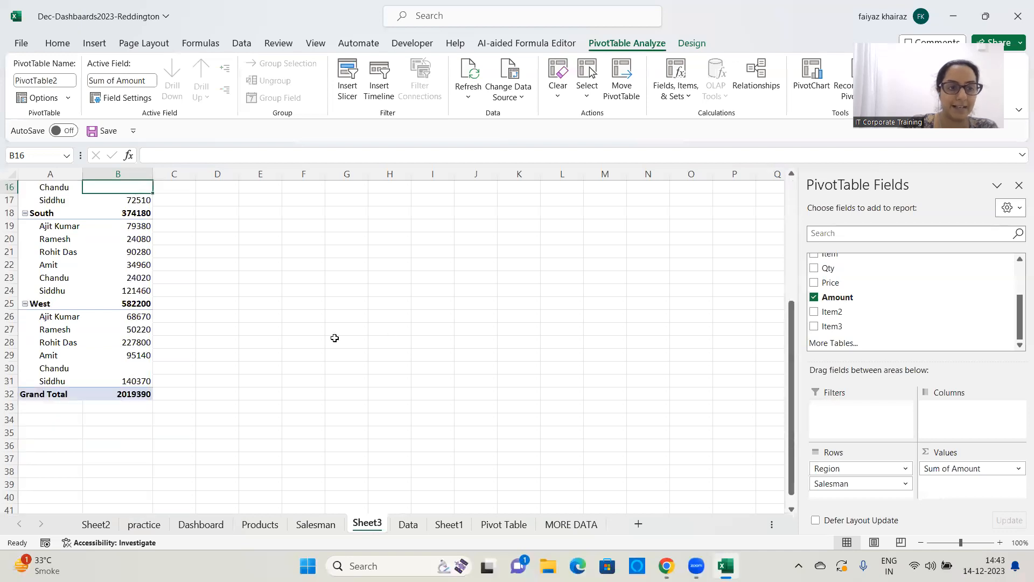
click(77, 368)
click(142, 366)
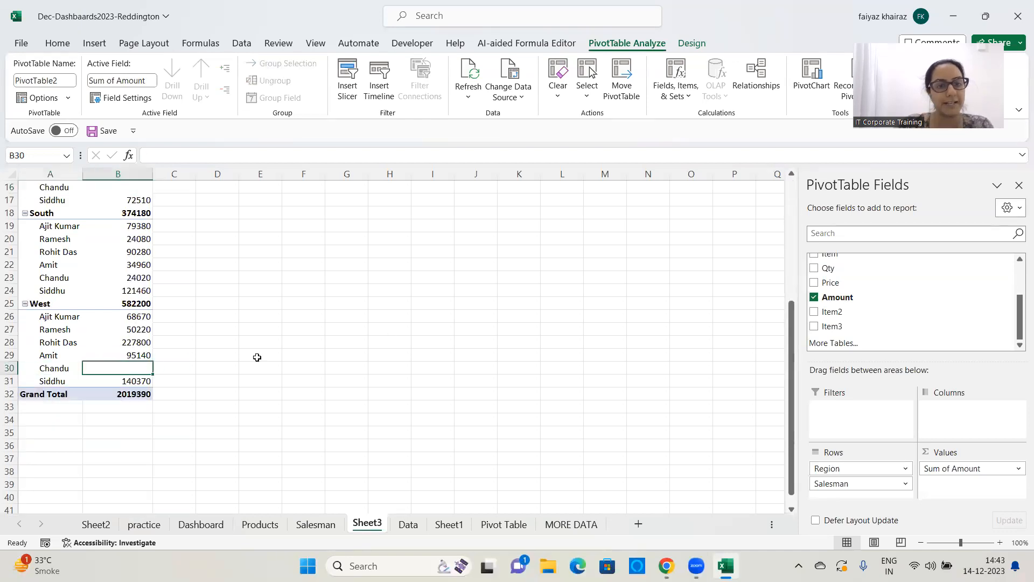
scroll(294, 356, up, 5)
scroll(294, 356, down, 2)
scroll(294, 356, up, 2)
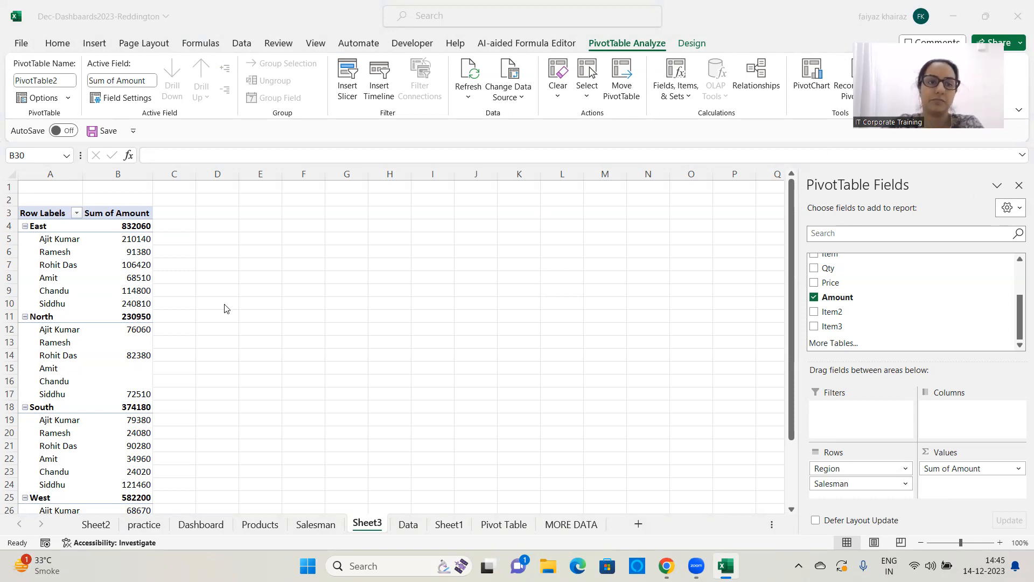
Step: Enter ZERO in cell K4, outside the PivotTable
click(132, 339)
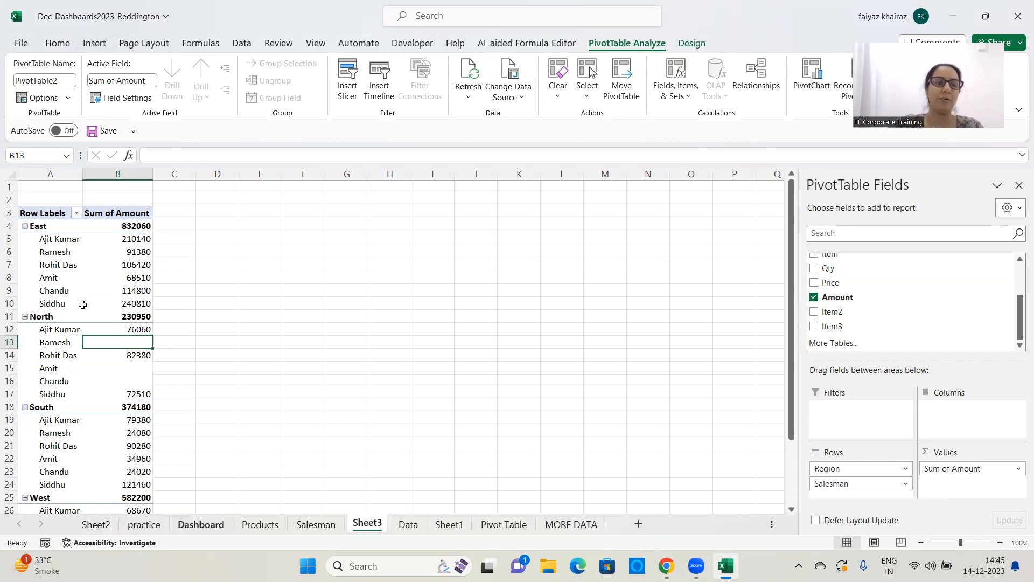
click(114, 366)
click(115, 382)
click(522, 226)
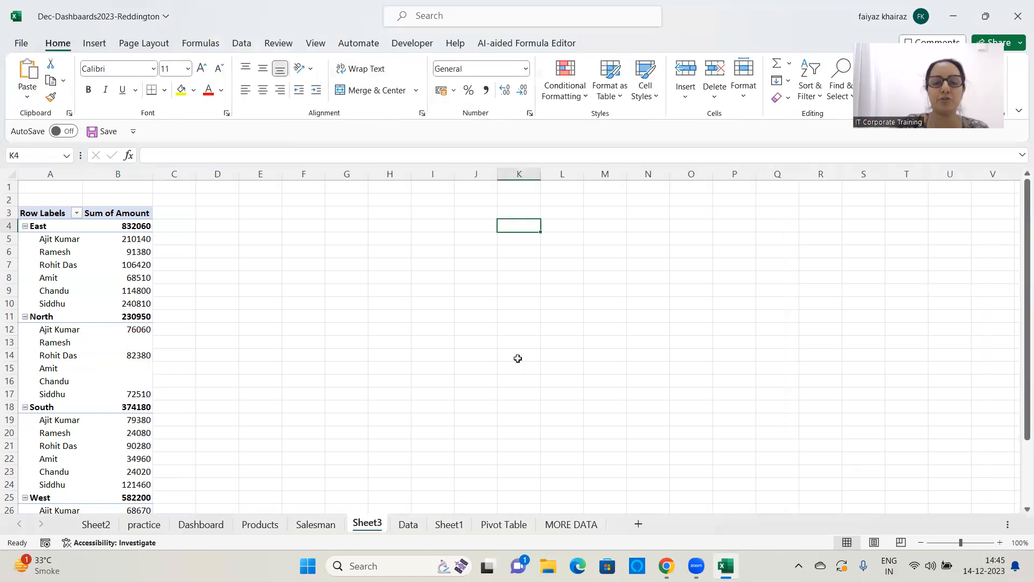
text(ZERO)
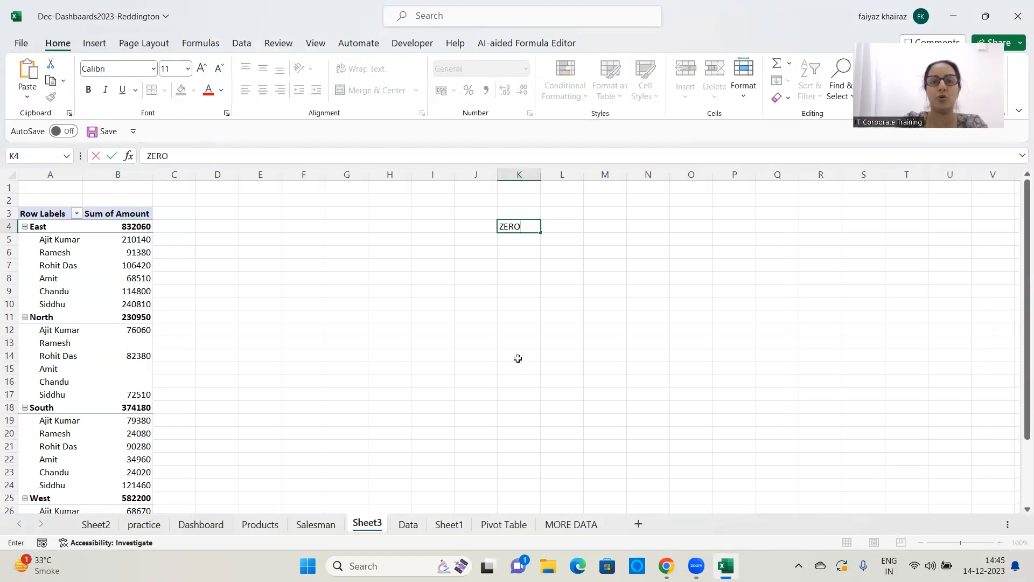
key(Up)
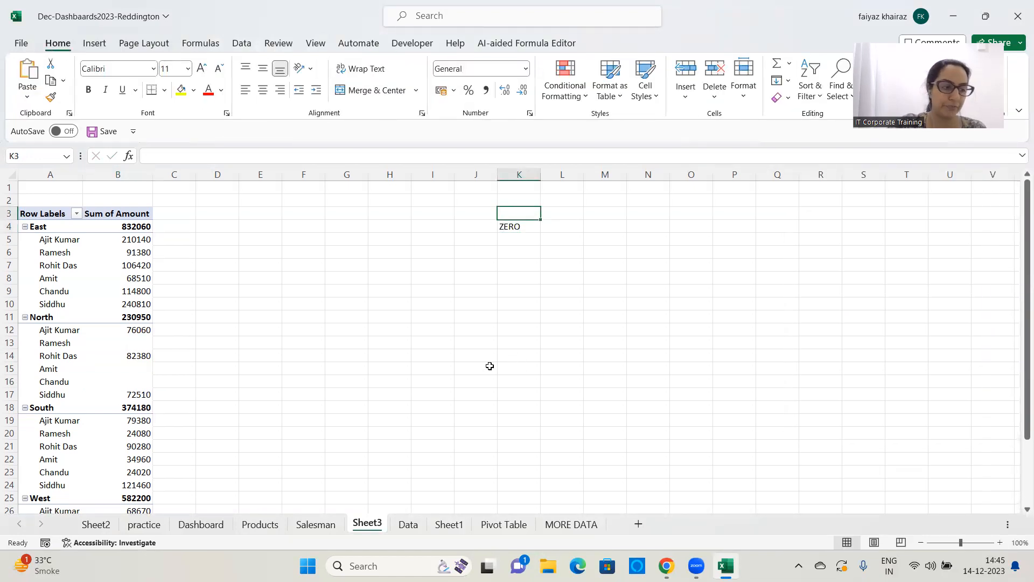
click(518, 231)
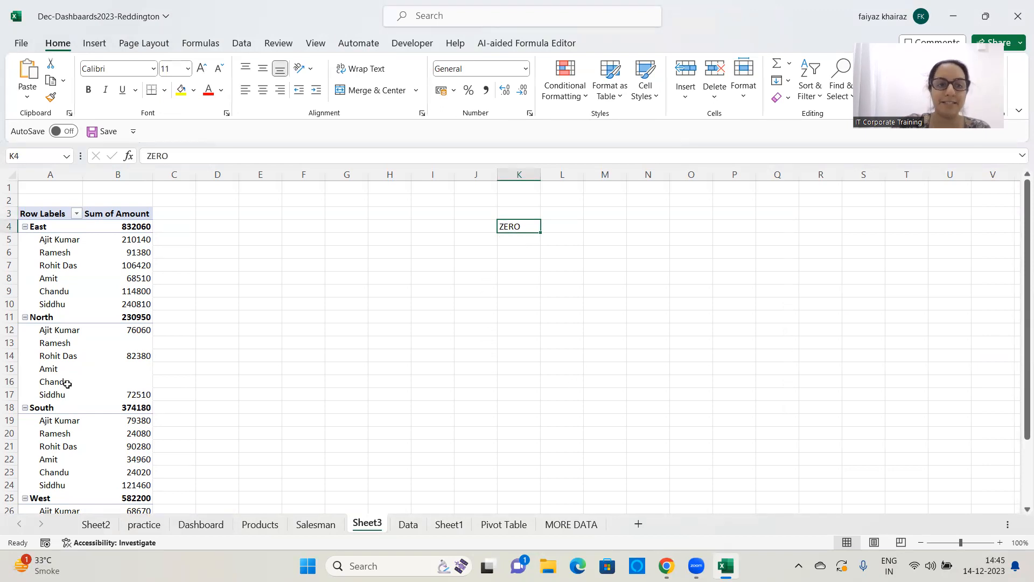
Step: Check the empty Sum of Amount cells in the North region again
click(132, 342)
click(142, 370)
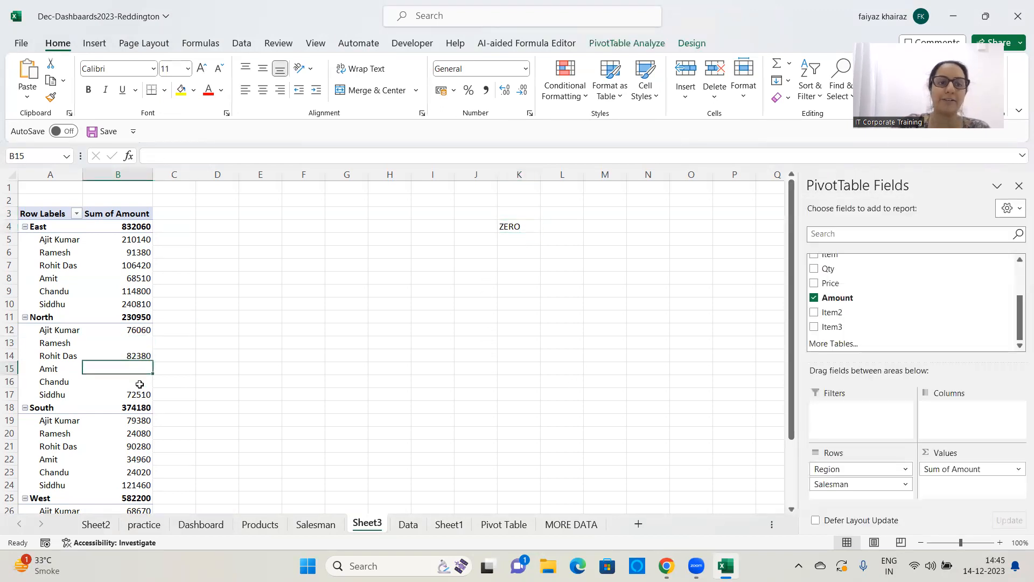
mouse_move(139, 384)
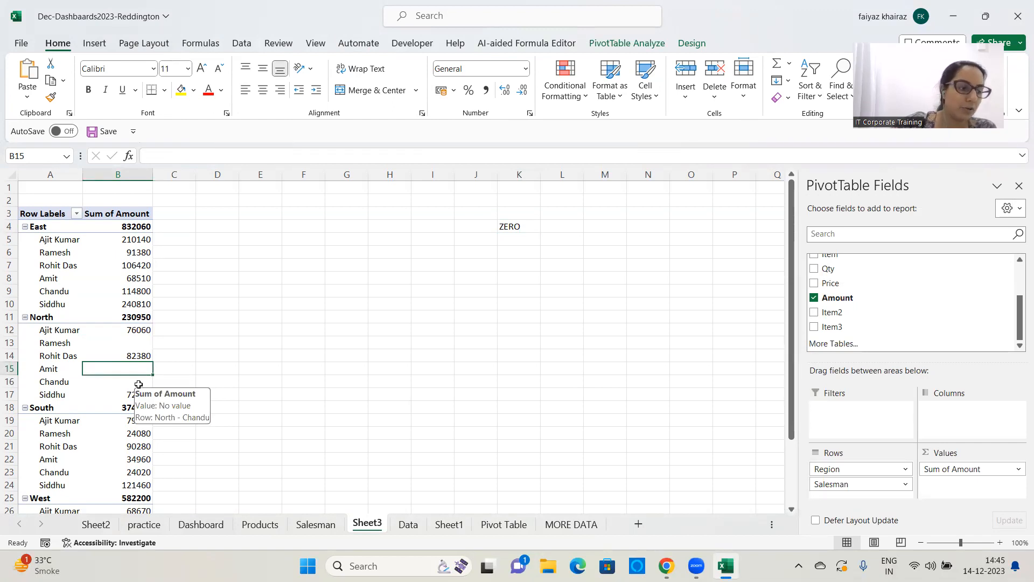
Step: Set the PivotTable to show 0 for empty cells and check the Sum of Amount column in every region
right_click(134, 309)
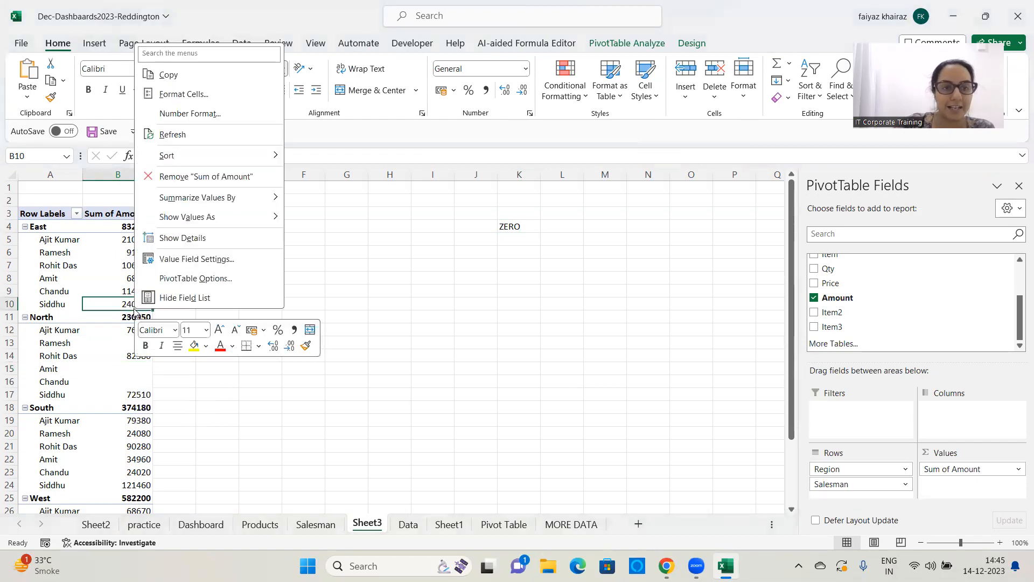
click(233, 279)
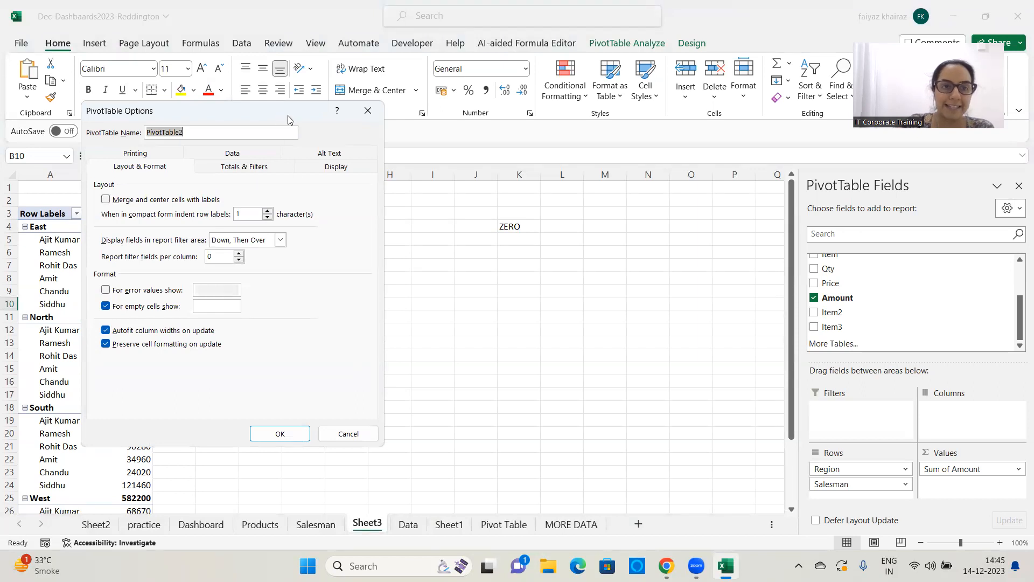
drag(288, 115, 529, 73)
click(380, 126)
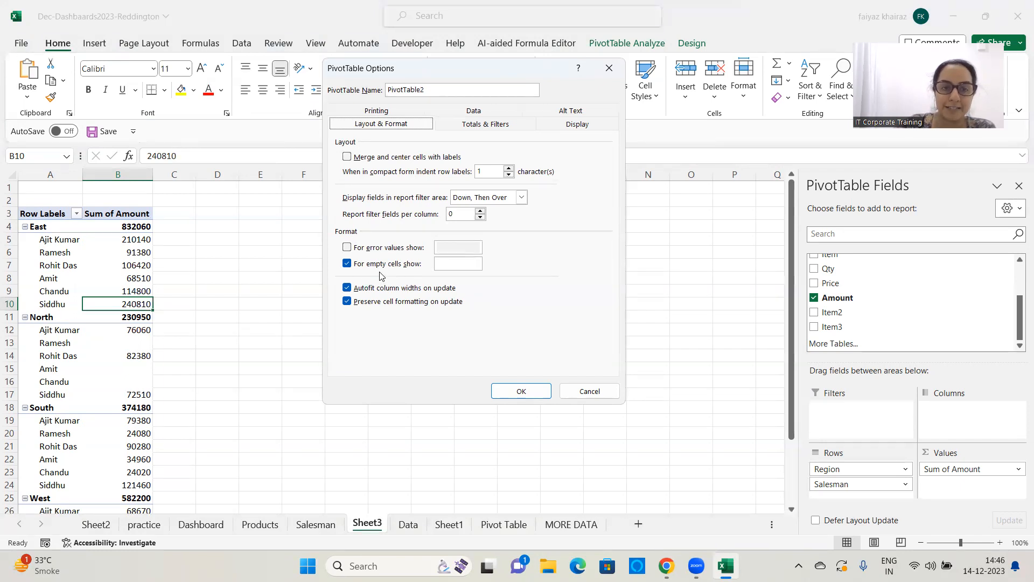
click(471, 261)
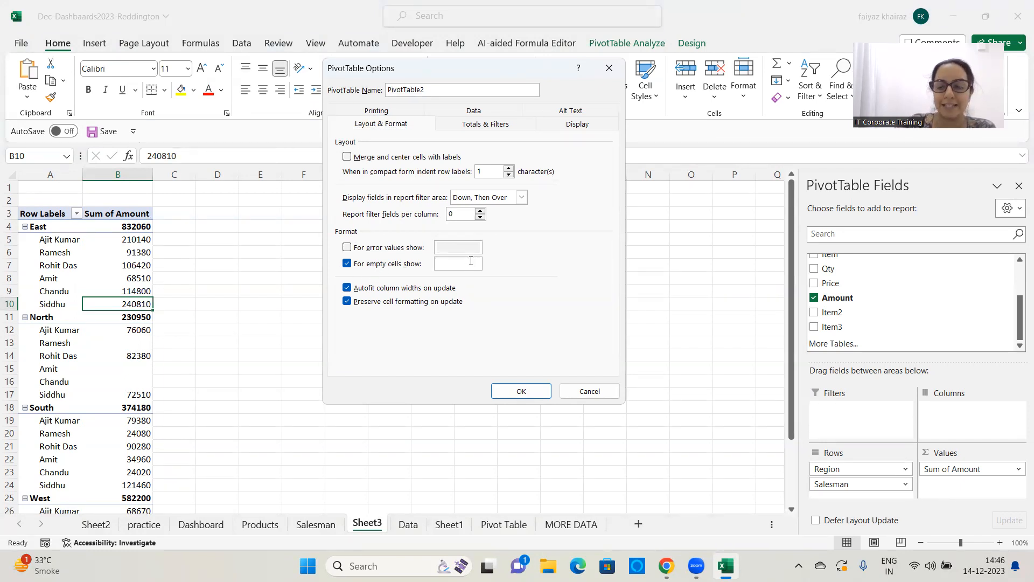
text(0)
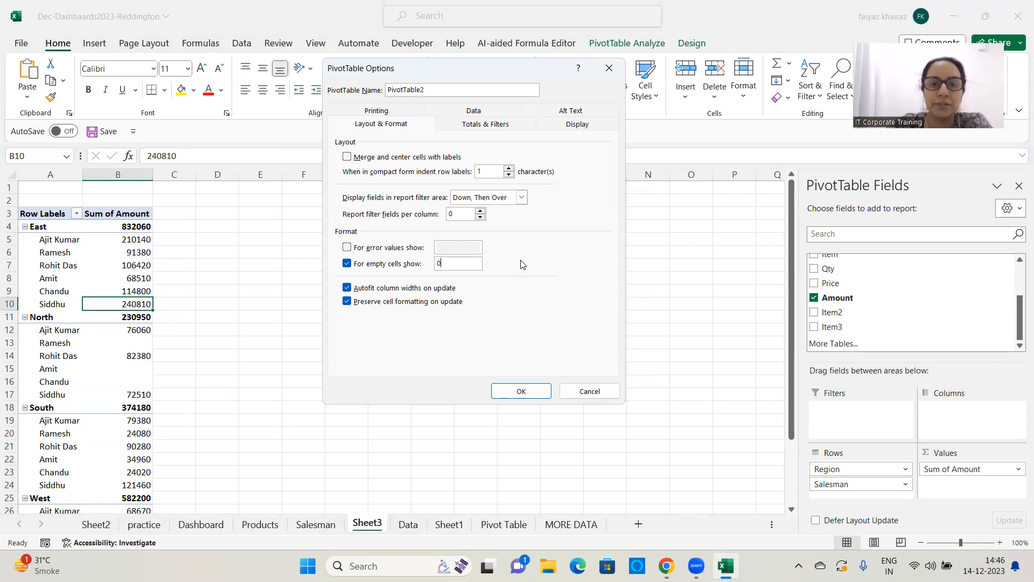
click(520, 392)
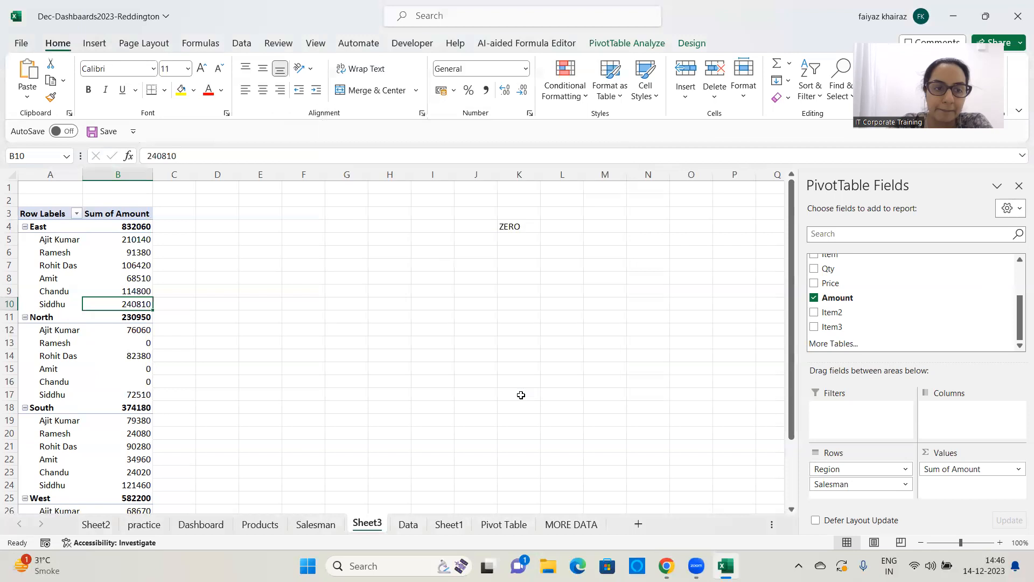
scroll(189, 326, down, 5)
scroll(189, 326, up, 5)
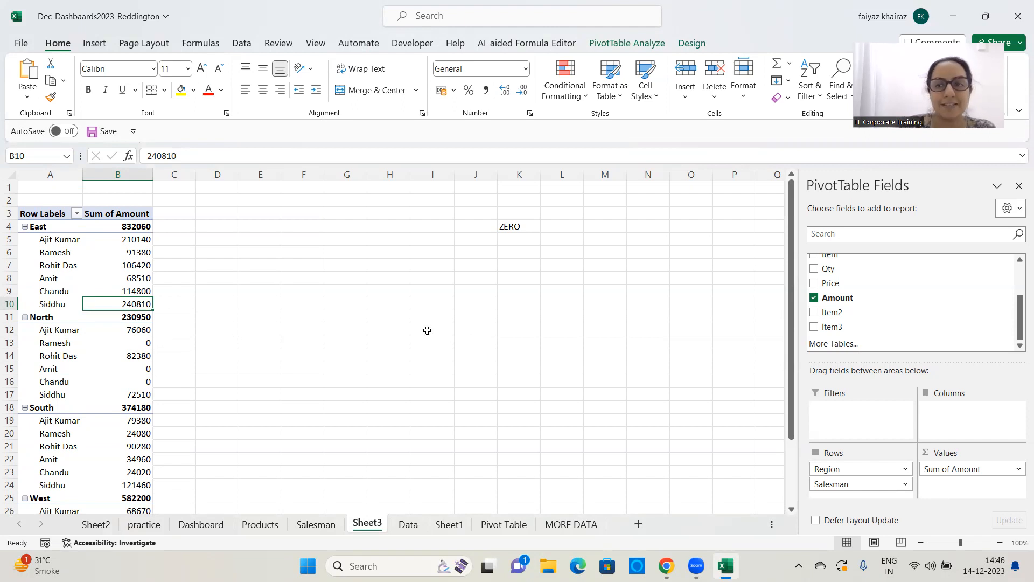
Step: Review the PivotTable's layout and format option for what empty cells show, keeping it enabled
right_click(139, 343)
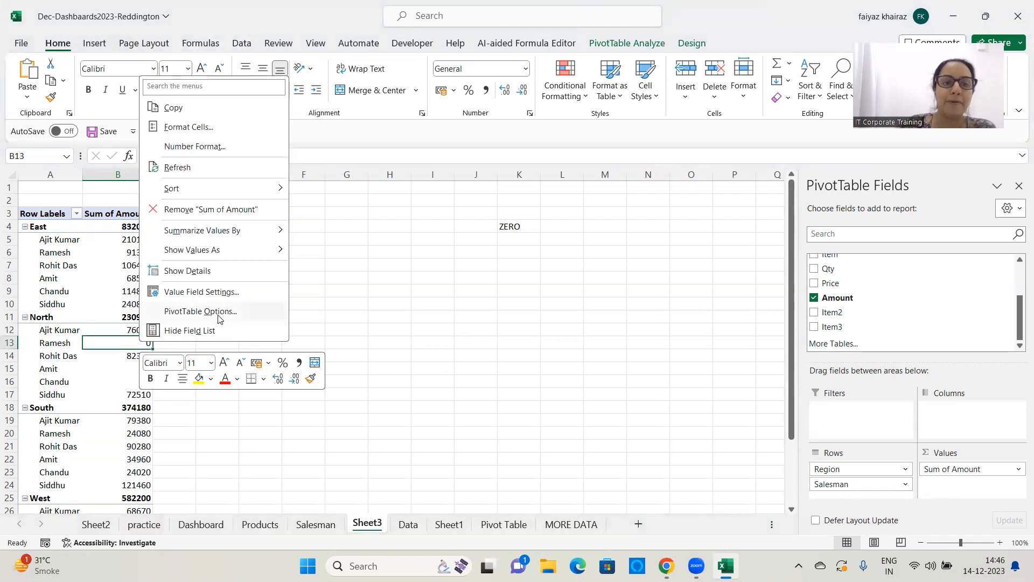
click(210, 312)
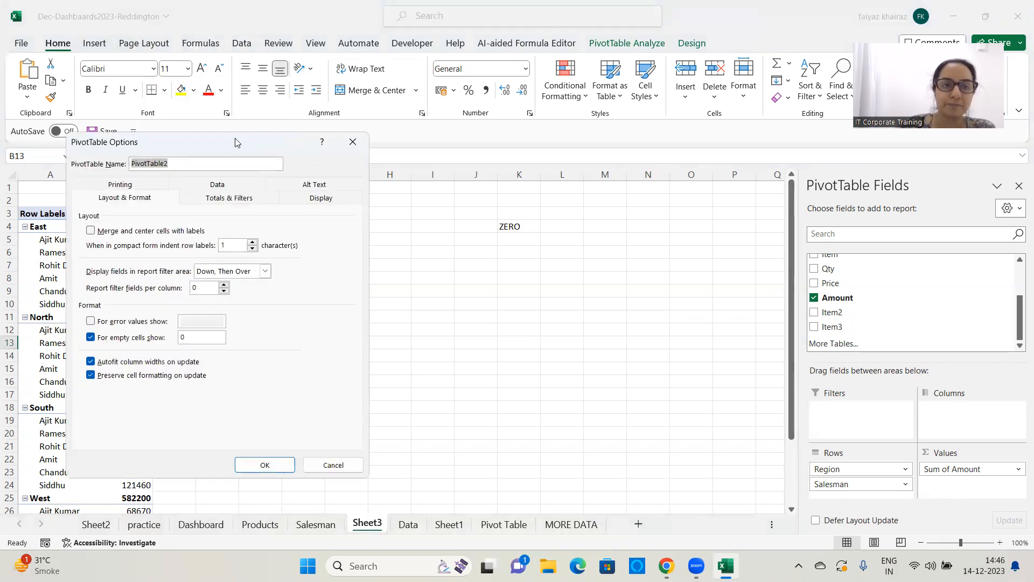
drag(235, 138, 535, 75)
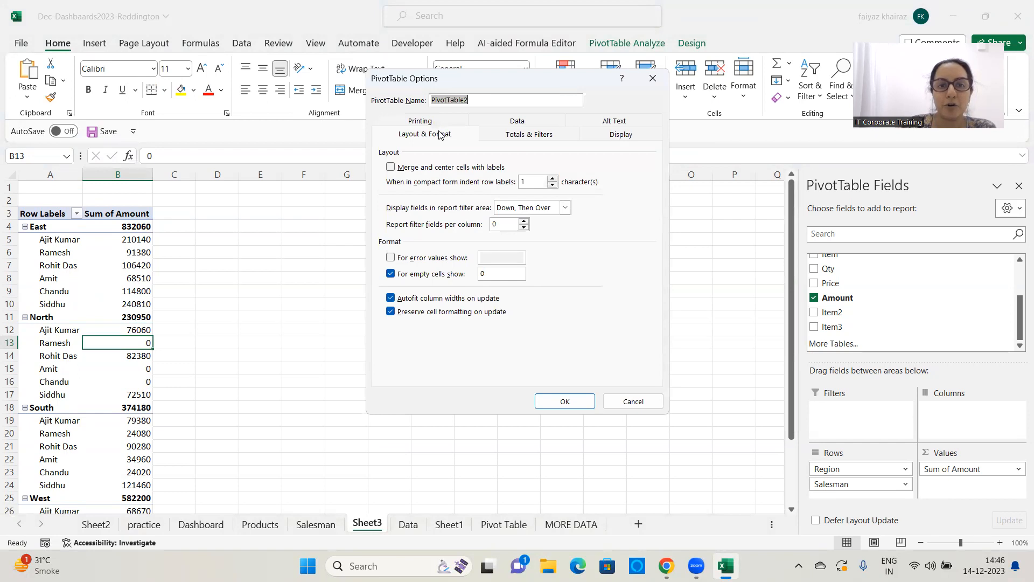
click(389, 274)
click(390, 274)
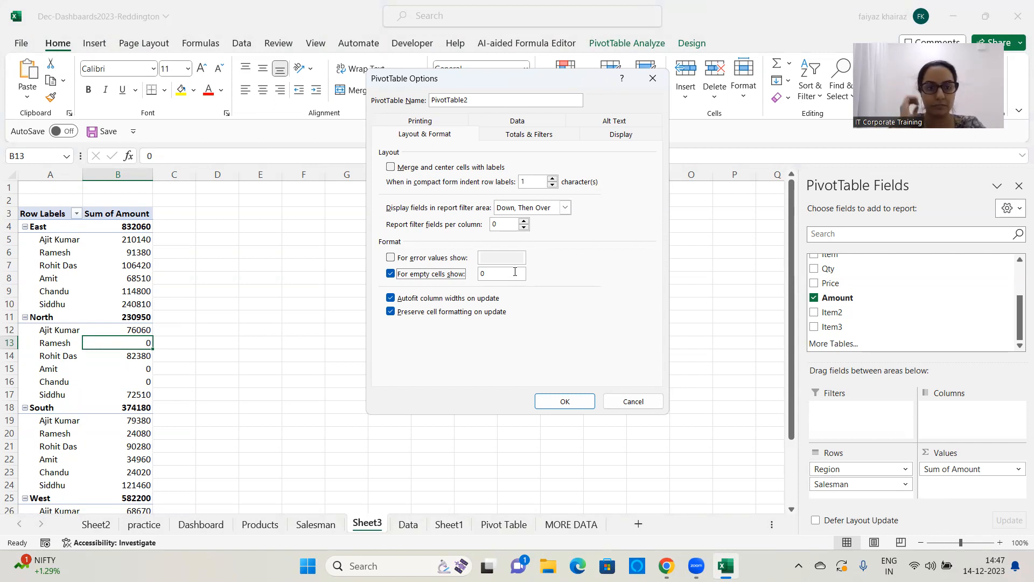
click(458, 534)
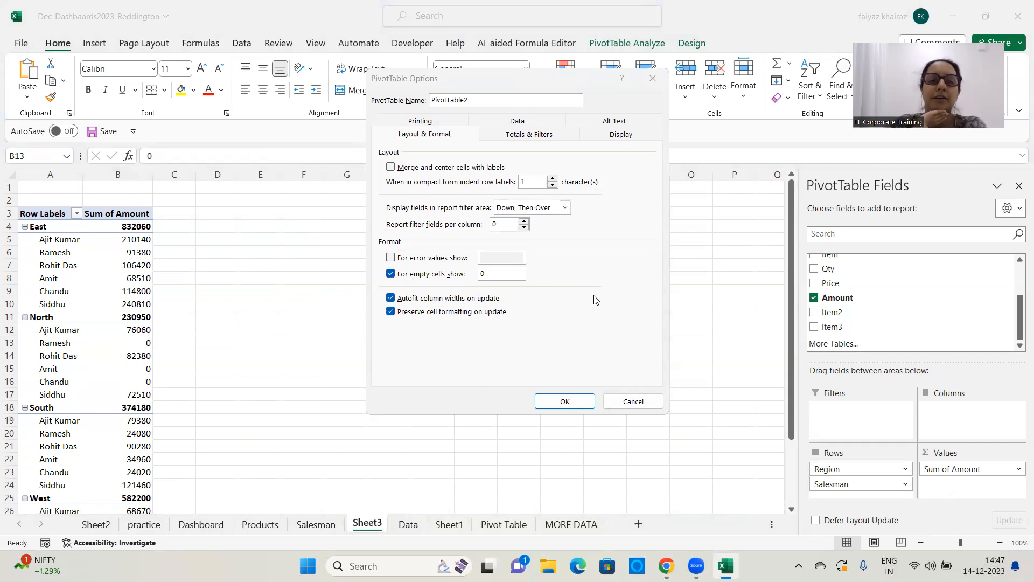
click(617, 155)
key(Return)
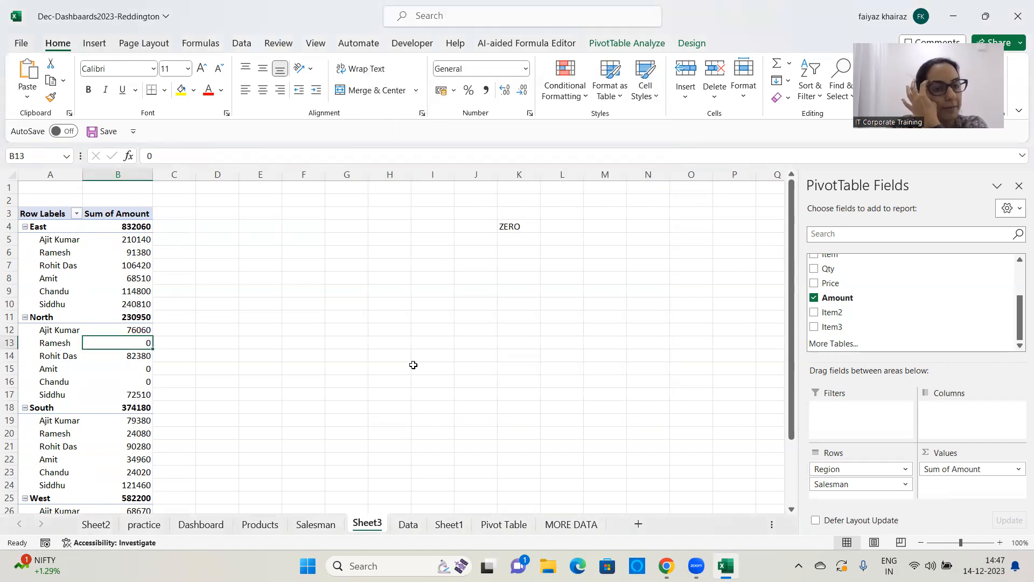
Step: Enter the note TEXT Replacing Blank Spaces in cell K5, below the ZERO note
click(523, 238)
text(TE)
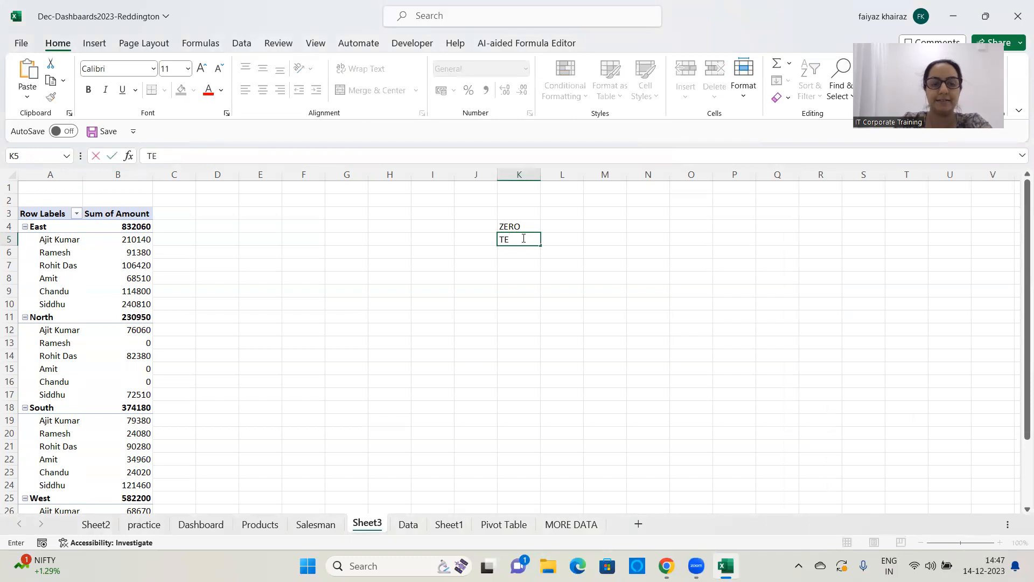
text(XT Replacing Bl)
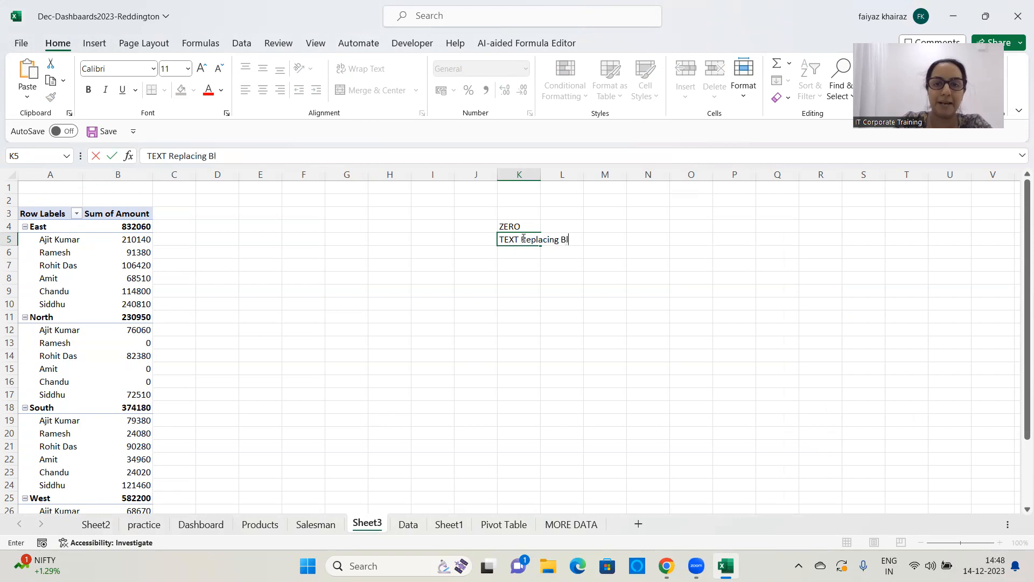
text(ank Spaces)
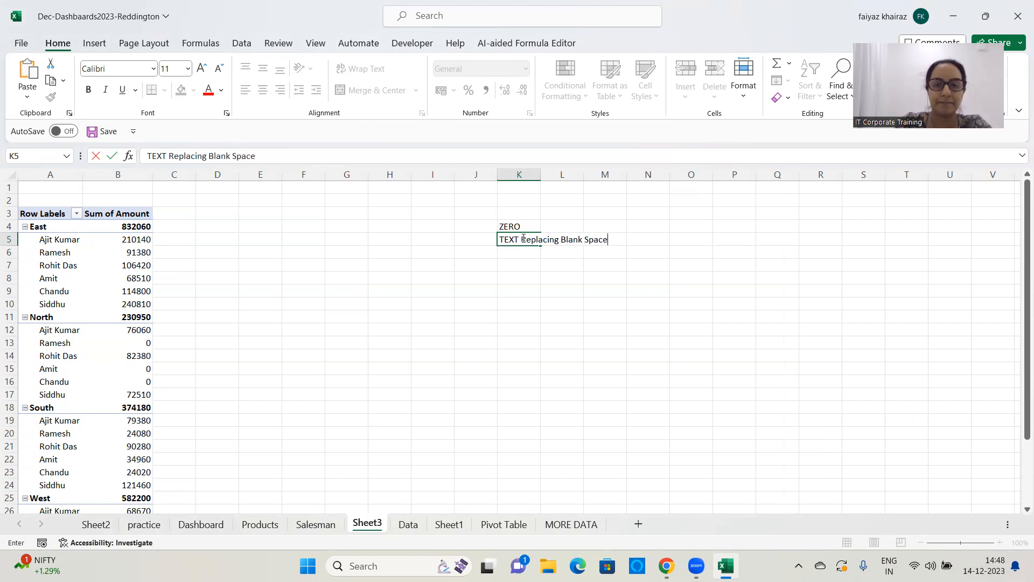
key(Return)
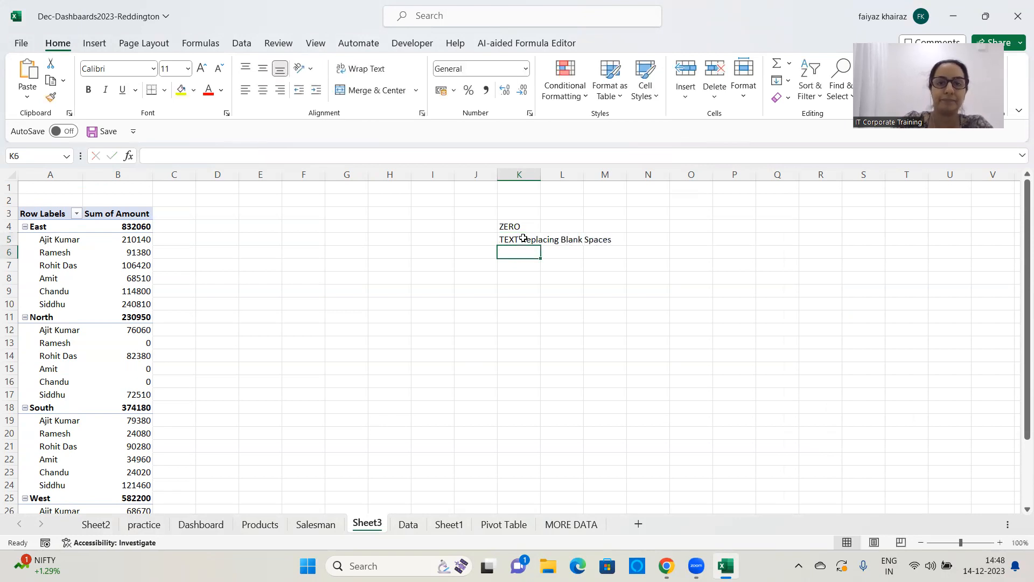
Step: Change the PivotTable's empty-cell display to the text No Value
click(125, 344)
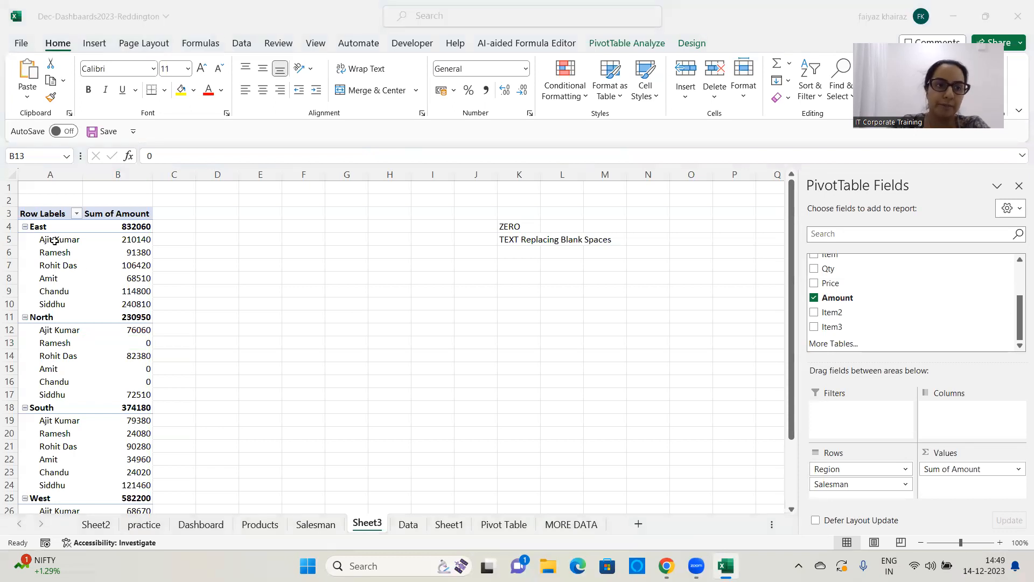
click(75, 241)
click(143, 241)
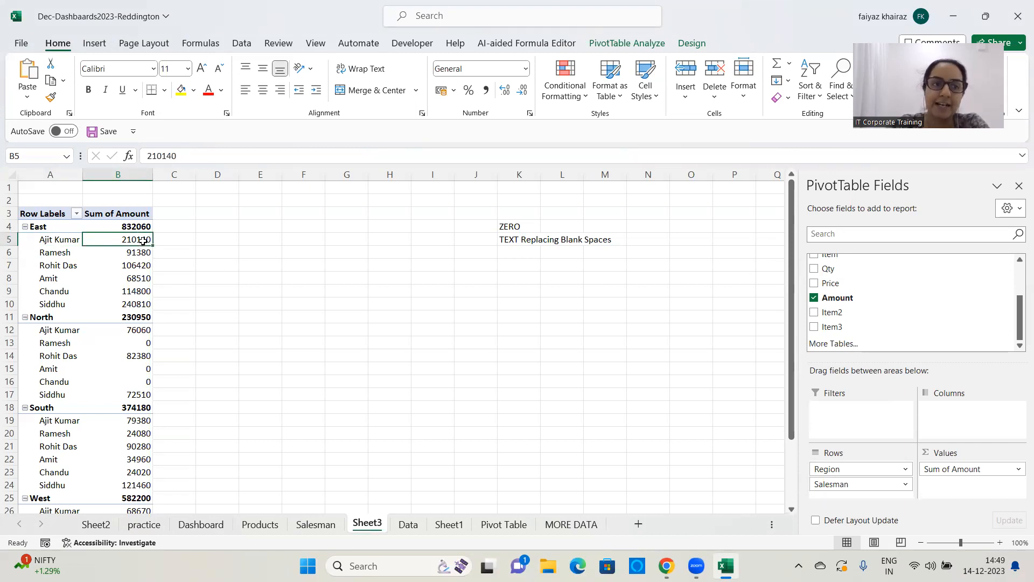
right_click(142, 241)
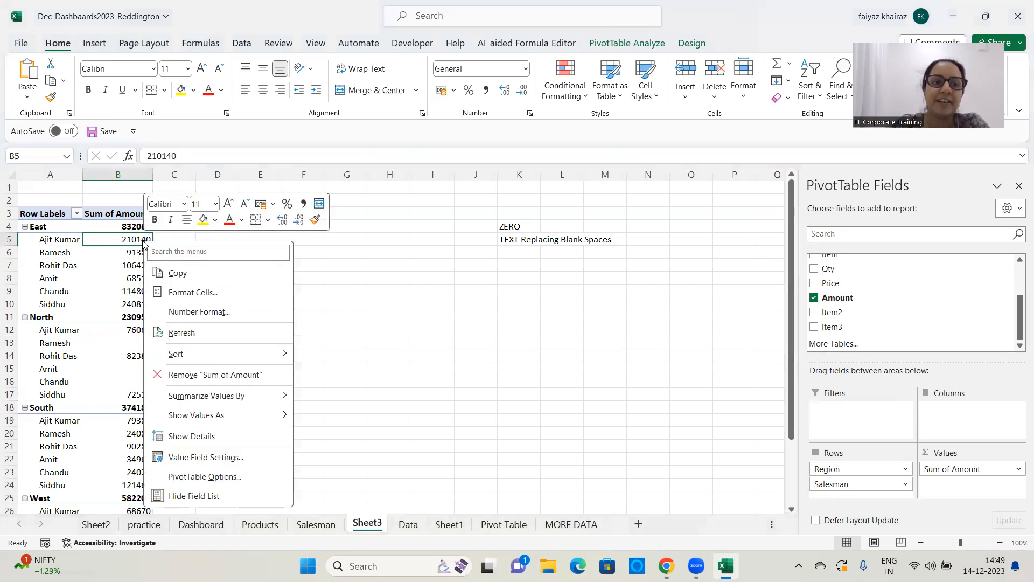
click(234, 483)
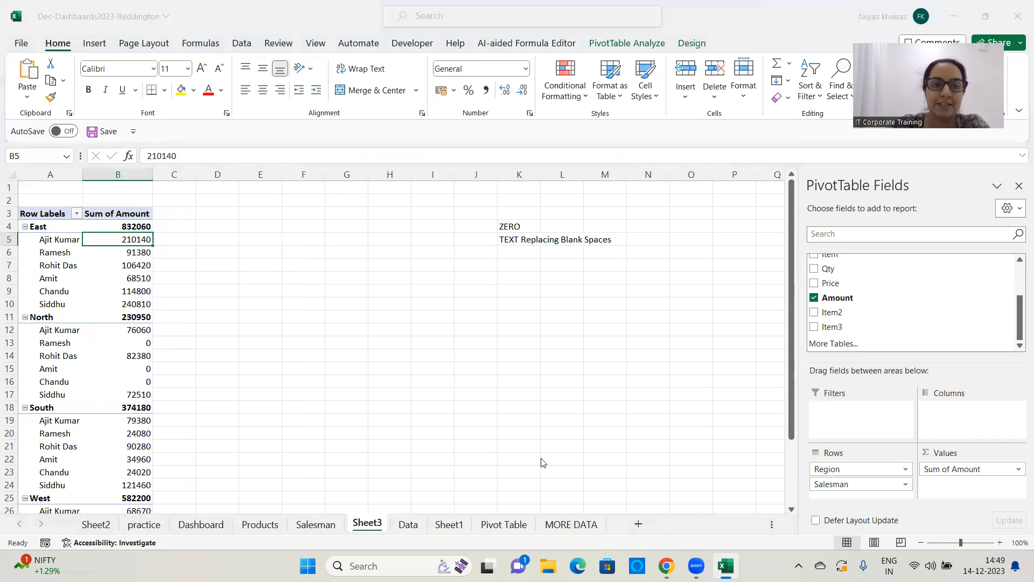
drag(204, 212, 411, 87)
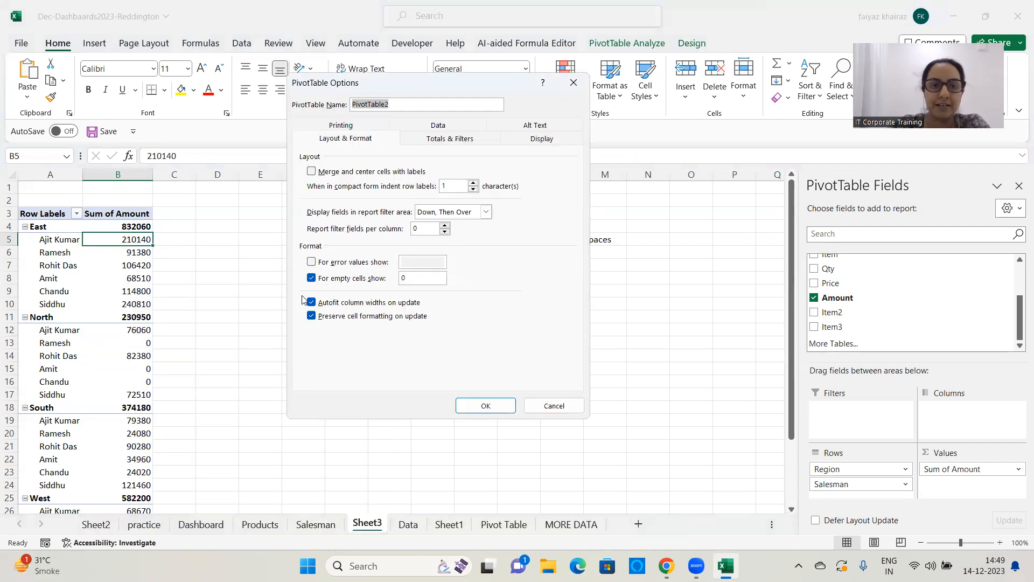
click(424, 280)
key(BackSpace)
text(No Vaalu)
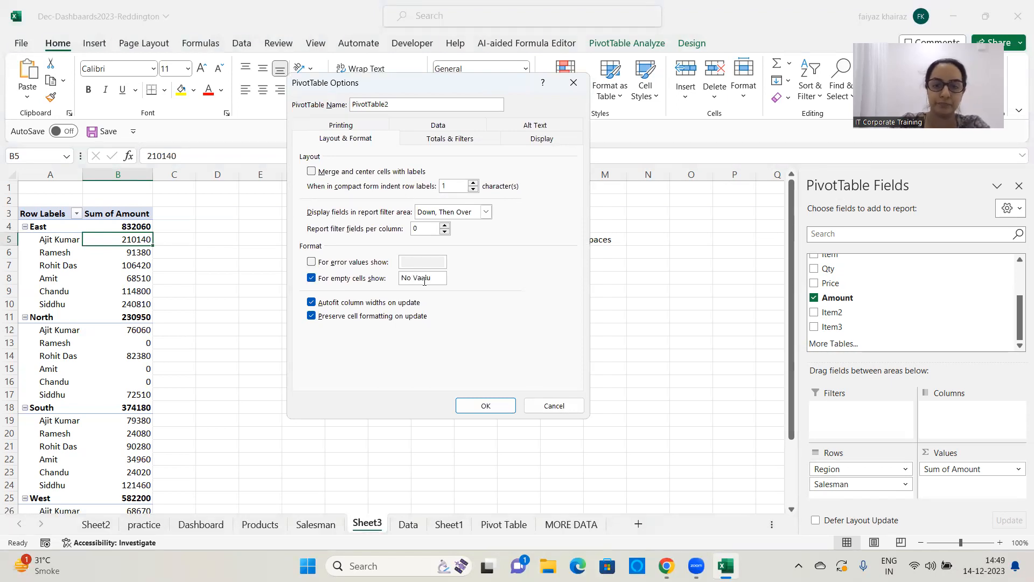
key(BackSpace)
text(ue)
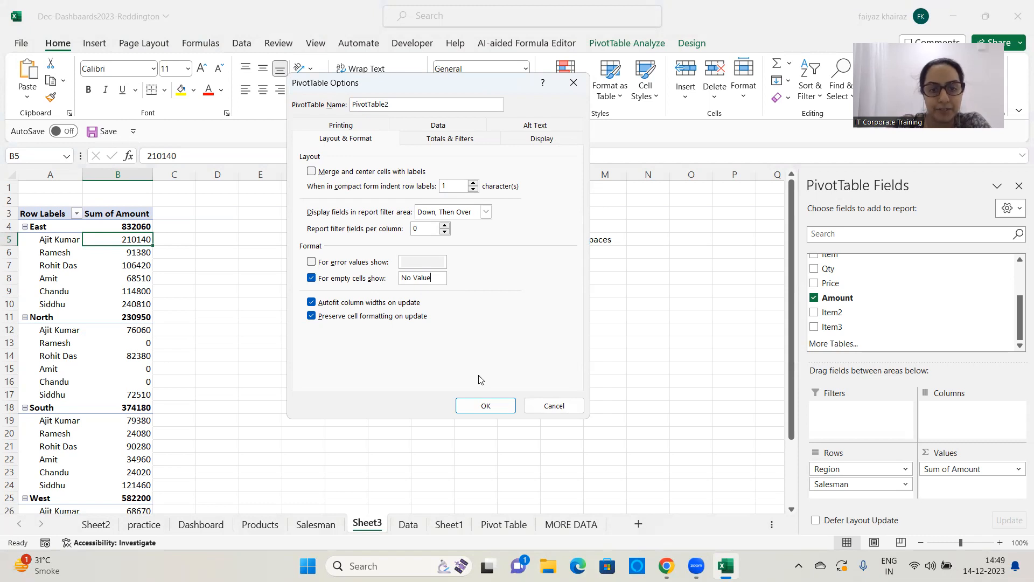
click(485, 406)
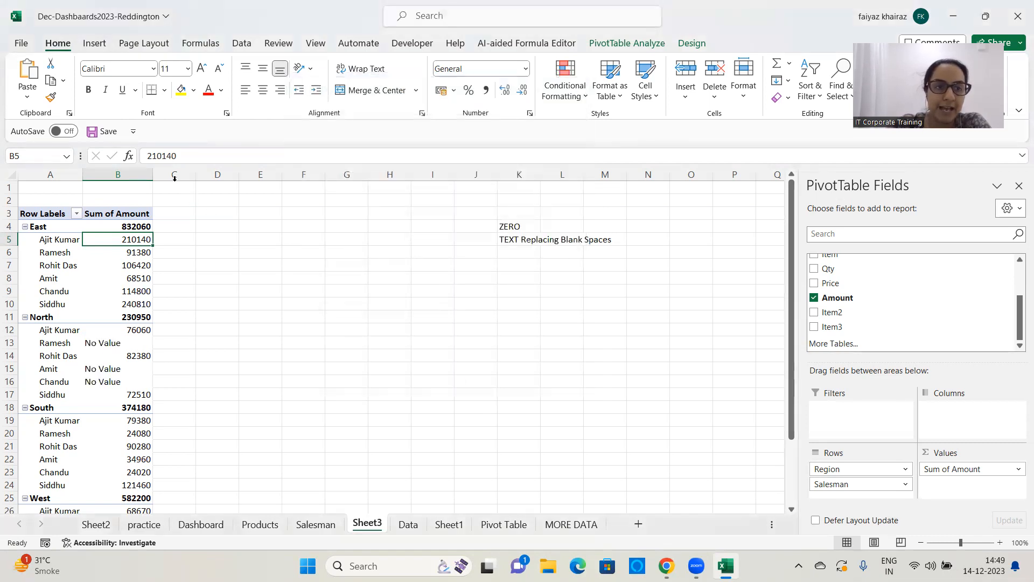
Step: Widen column B slightly and review the empty-cell text across all regions of the PivotTable
mouse_move(153, 174)
mouse_down()
mouse_move(187, 174)
mouse_move(145, 173)
mouse_move(157, 174)
mouse_up()
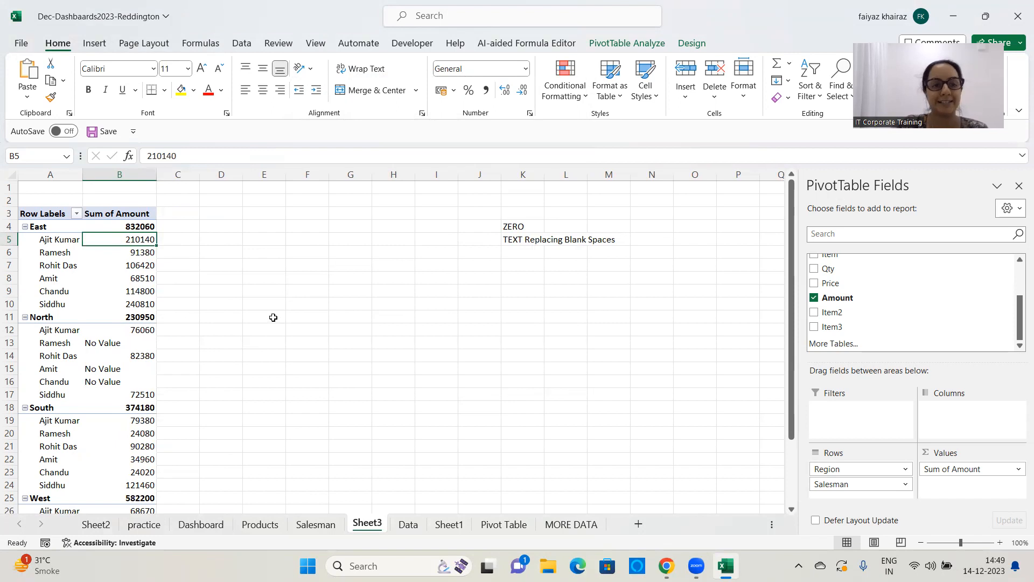
scroll(270, 321, down, 5)
scroll(272, 317, up, 3)
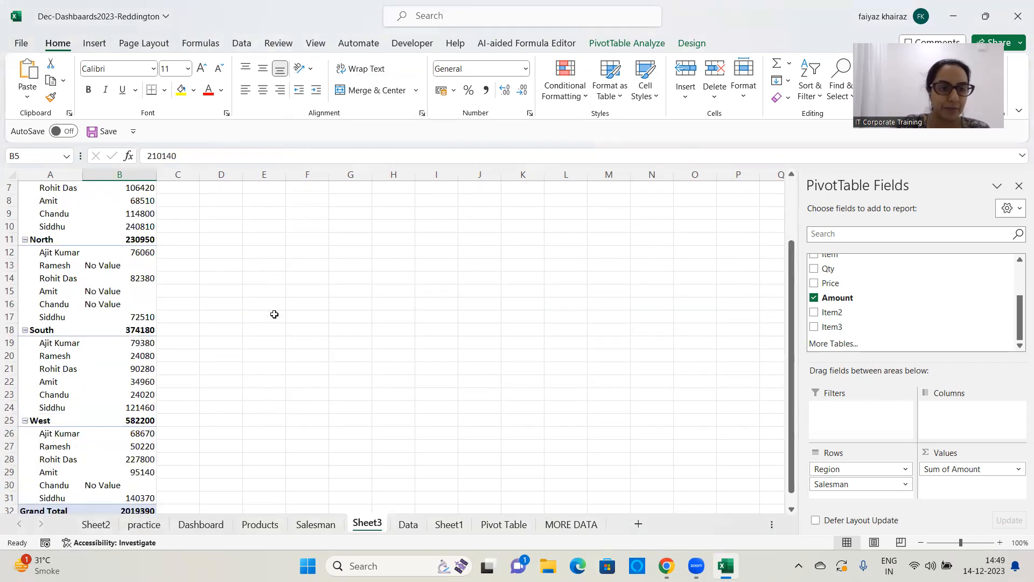
scroll(274, 314, up, 2)
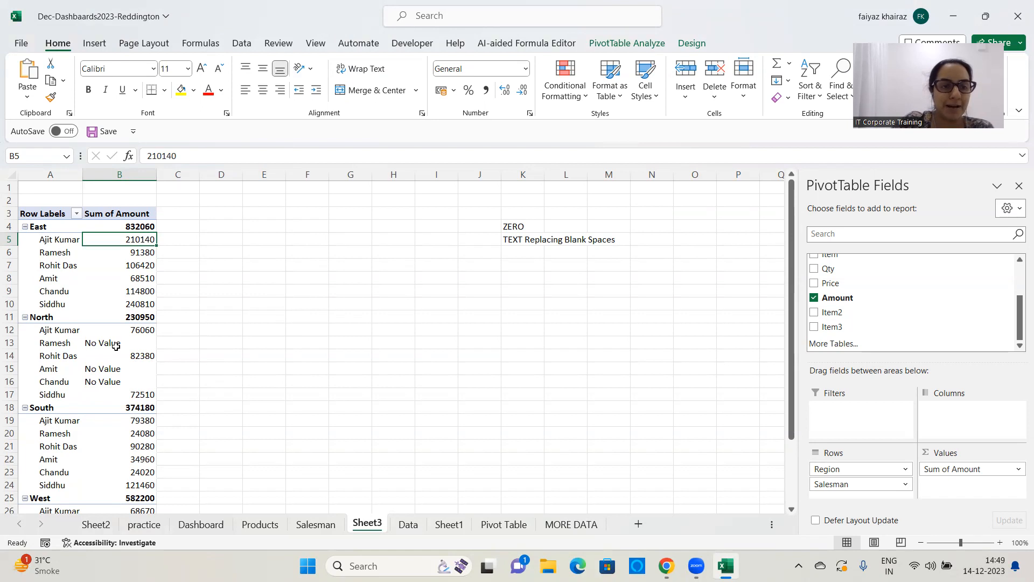
mouse_move(116, 345)
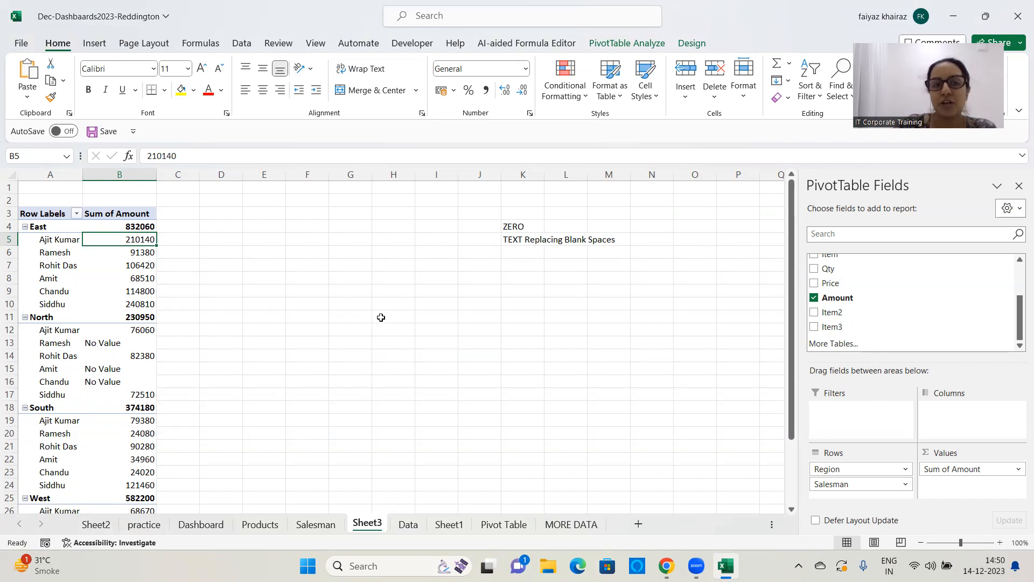
drag(1020, 333, 1019, 302)
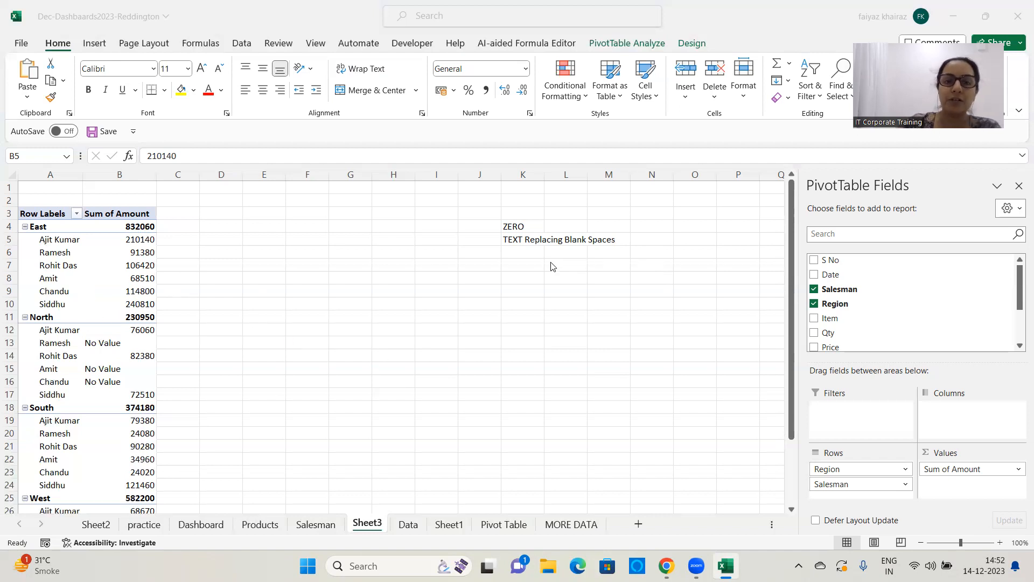
Step: Delete the notes in cells K4 and K5 beside the PivotTable
drag(508, 223, 664, 296)
key(Delete)
click(469, 395)
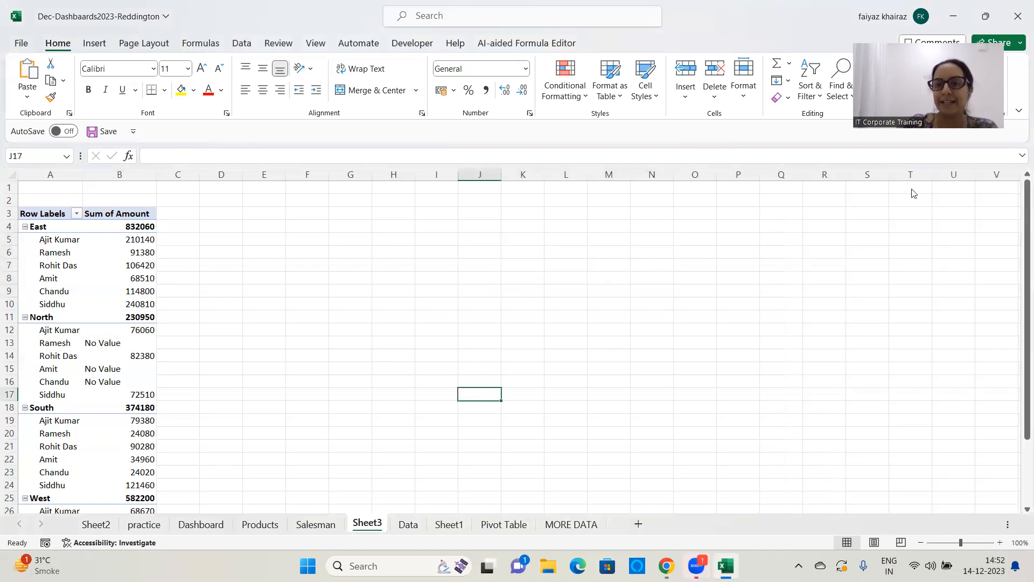
Step: Clear the PivotTable layout by removing the Salesman, Region and Amount fields
click(132, 265)
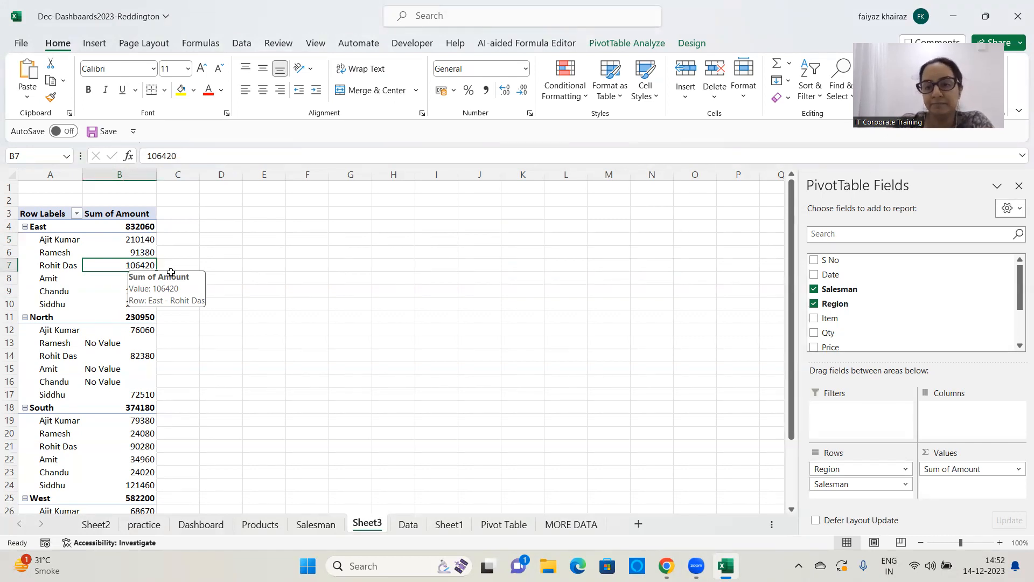
click(814, 288)
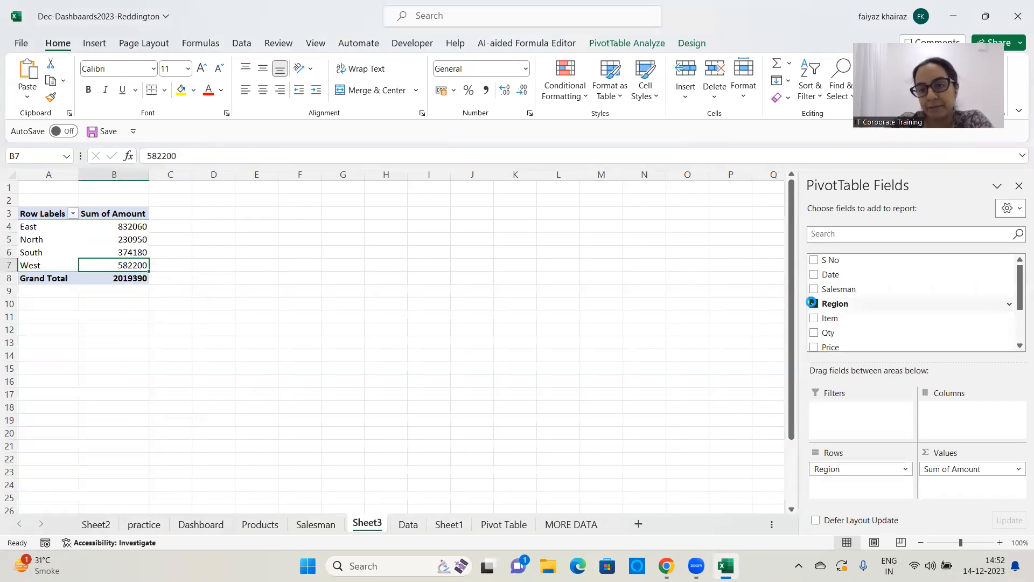
click(814, 303)
drag(1019, 295, 1019, 339)
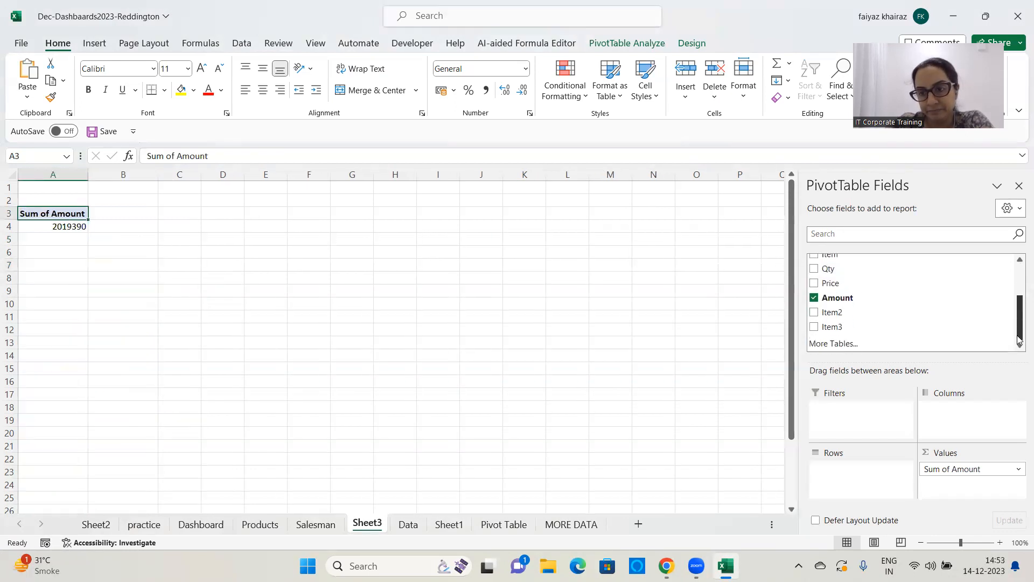
click(813, 297)
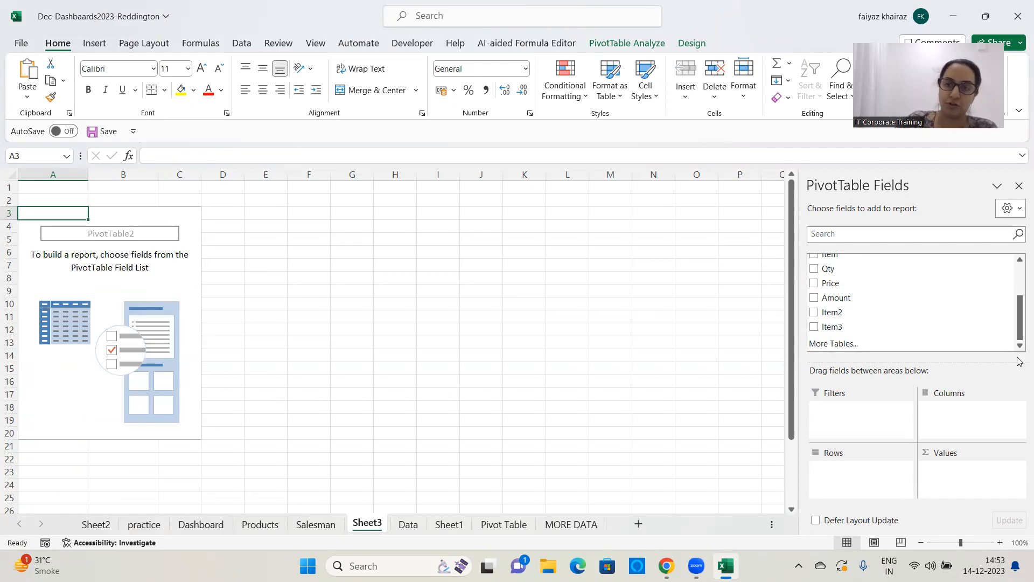
Step: Build the PivotTable with Salesman in the rows and the sum of Qty as the values
drag(1018, 340, 1019, 311)
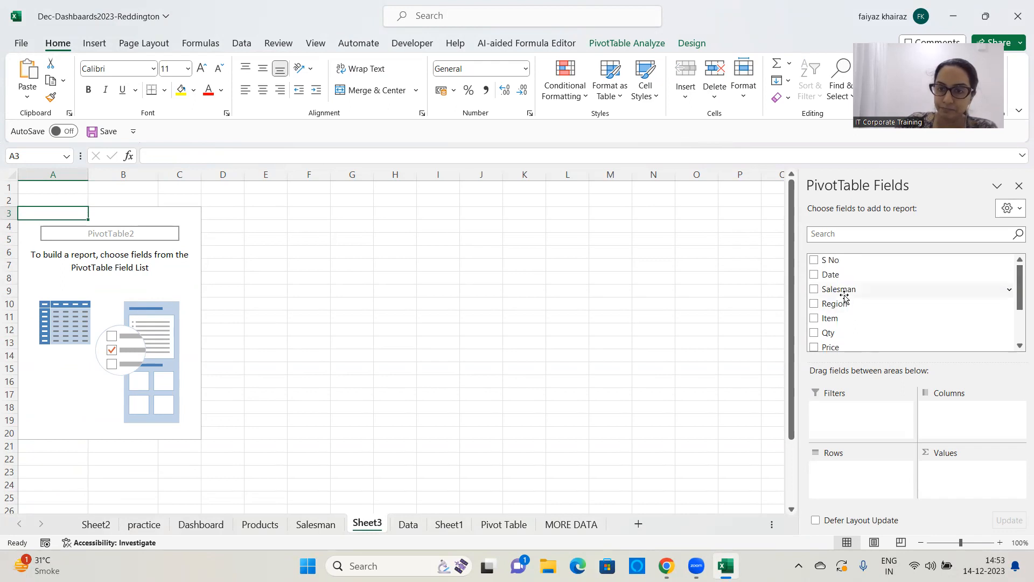
drag(843, 291, 853, 489)
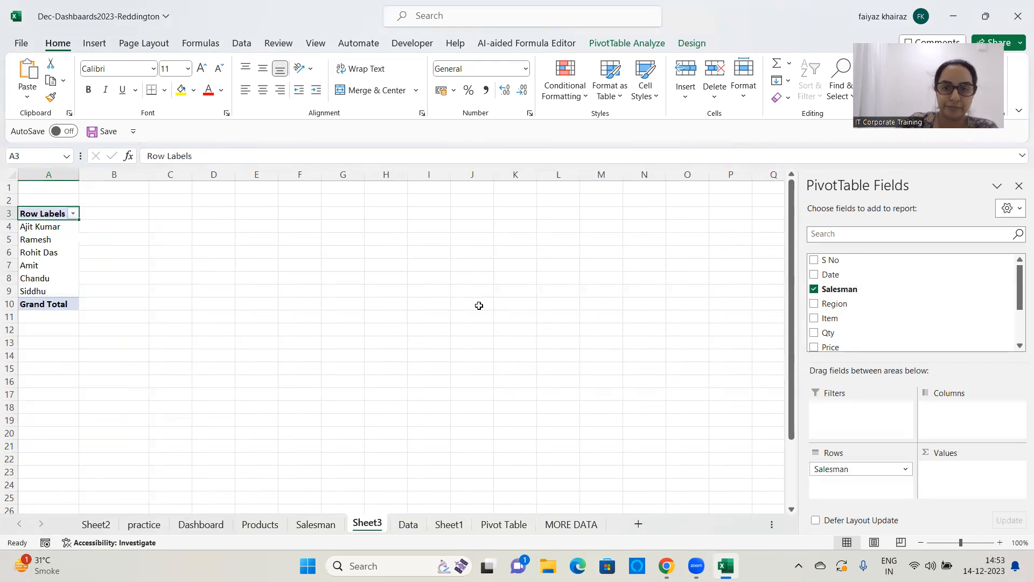
scroll(861, 323, down, 1)
scroll(840, 323, down, 3)
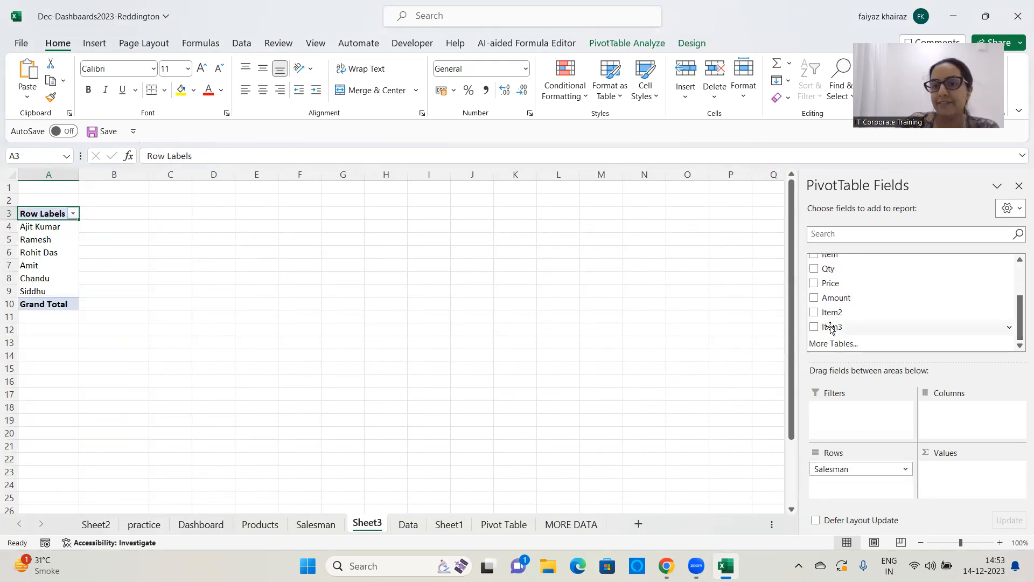
drag(825, 274, 946, 483)
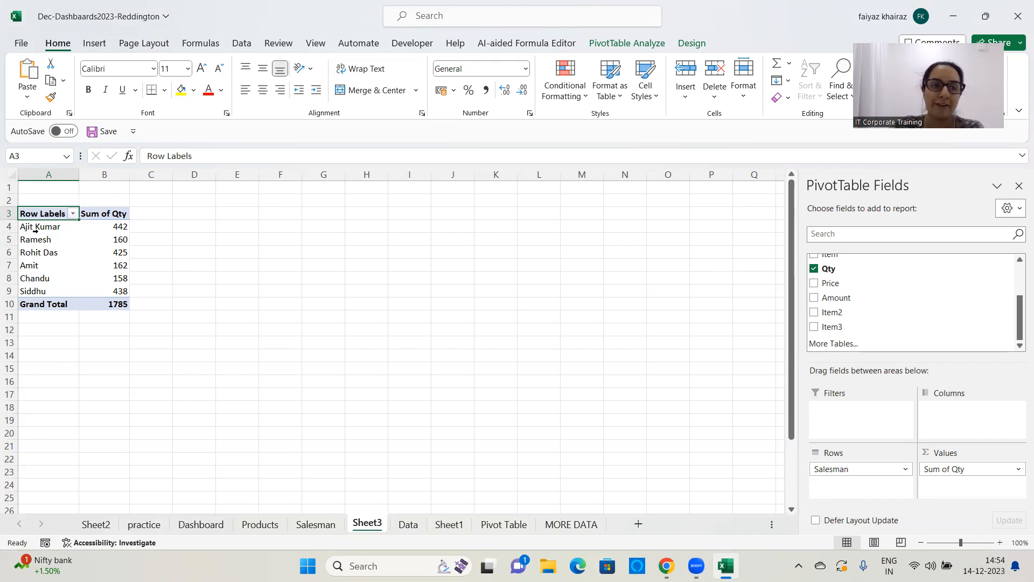
Step: Group the first two salesmen in the PivotTable's row labels
drag(35, 230, 107, 240)
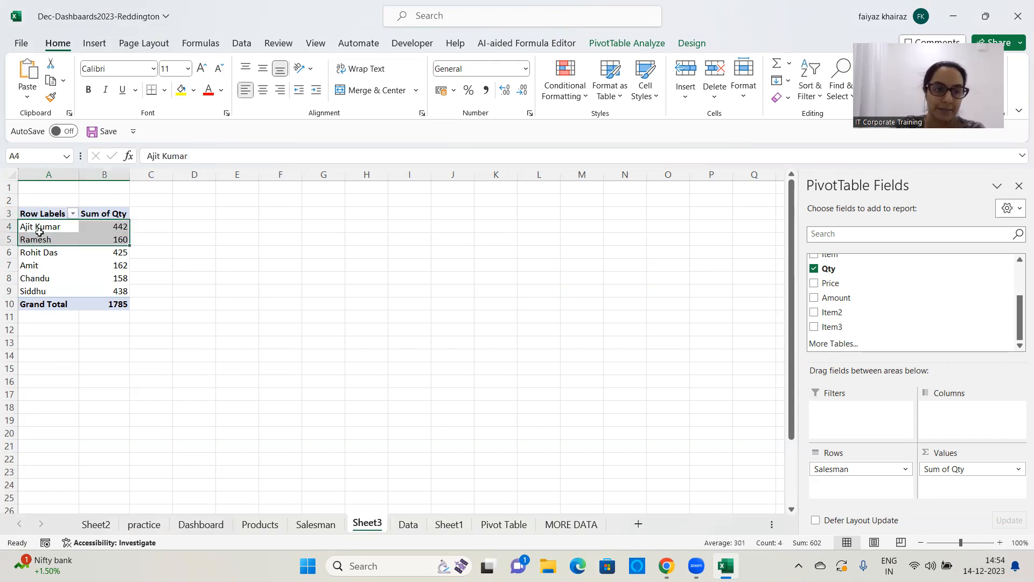
right_click(41, 234)
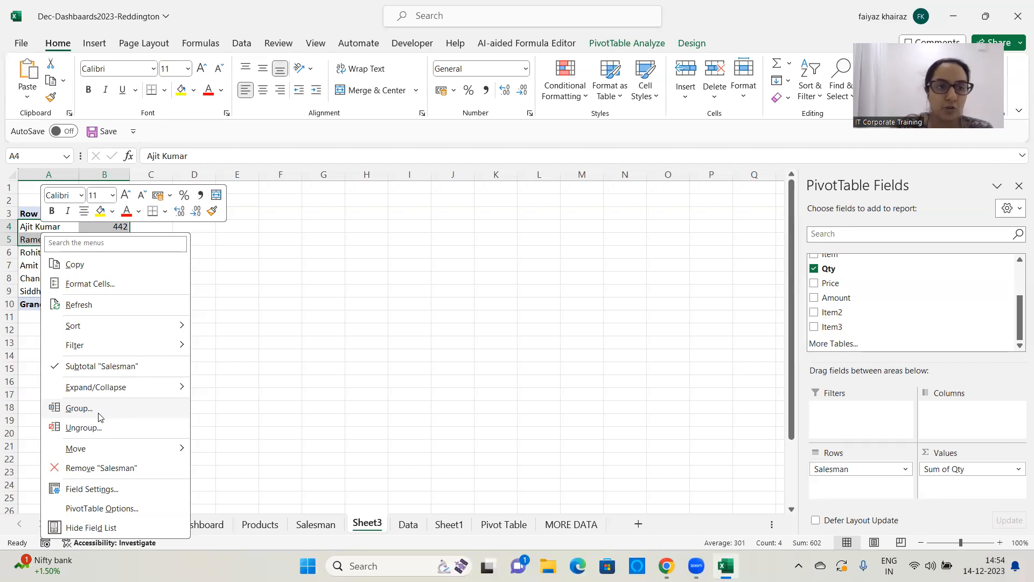
click(101, 413)
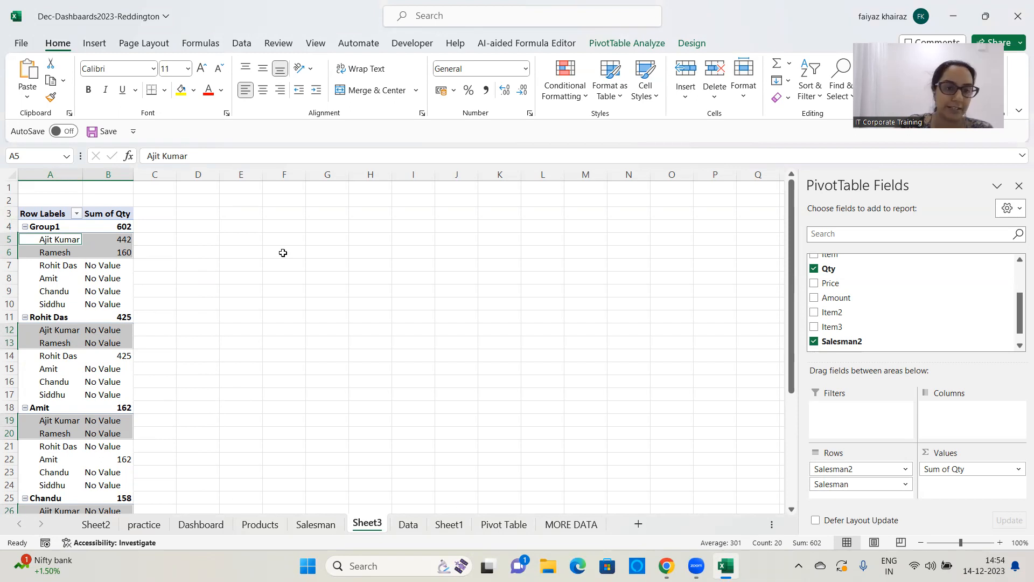
Step: Turn off showing items with no data in the layout settings of the Salesman field
click(51, 277)
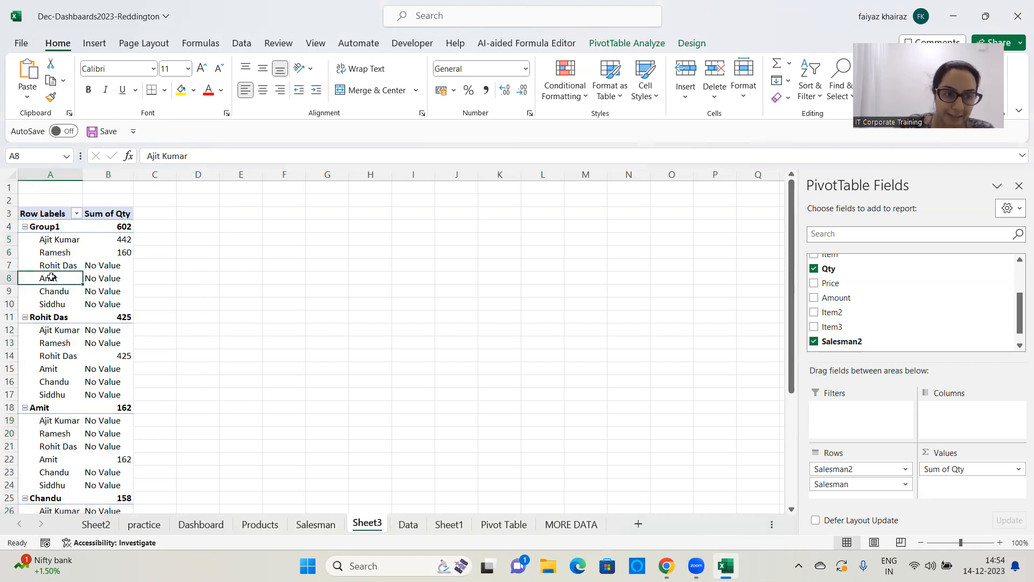
right_click(52, 277)
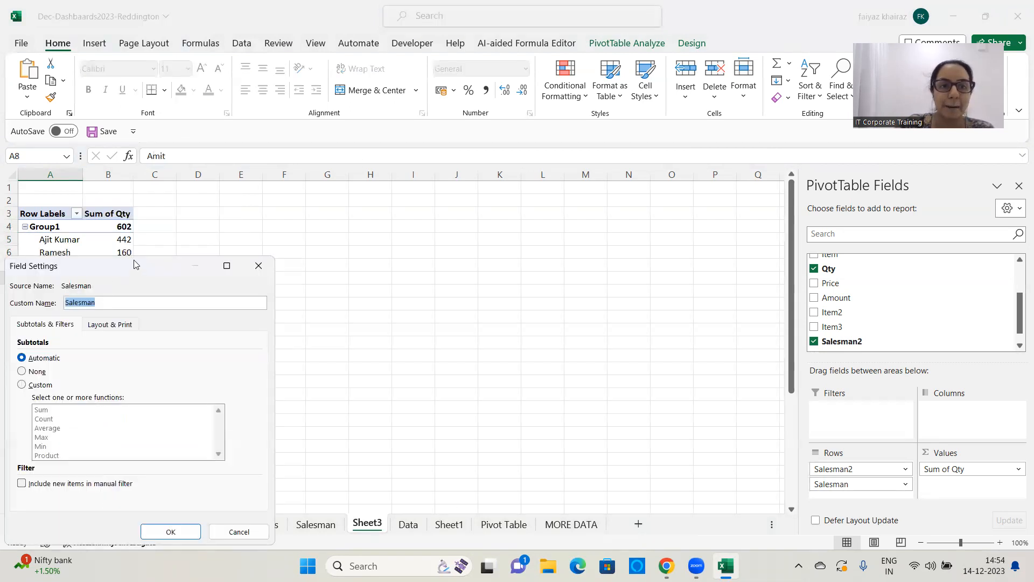
drag(134, 261, 383, 94)
click(364, 159)
click(270, 280)
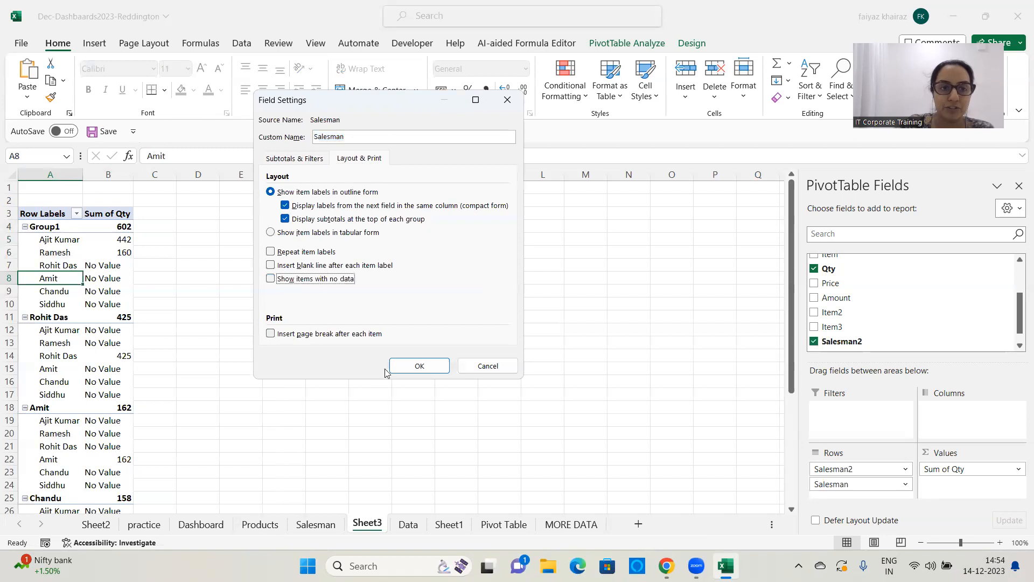
click(420, 366)
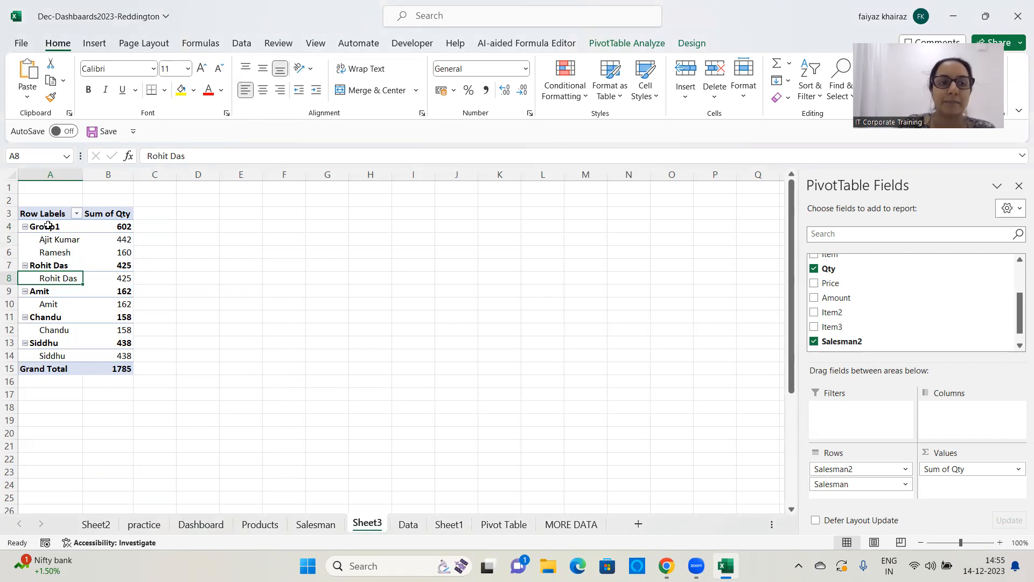
click(218, 309)
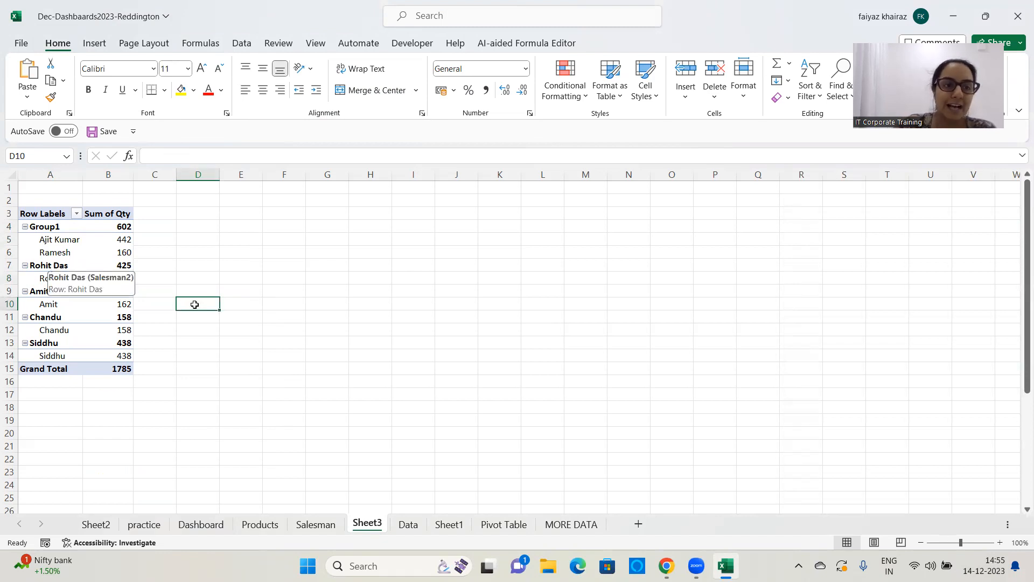
Step: Group the third and fourth salesmen in the row labels, directly below the first group
drag(63, 267, 62, 303)
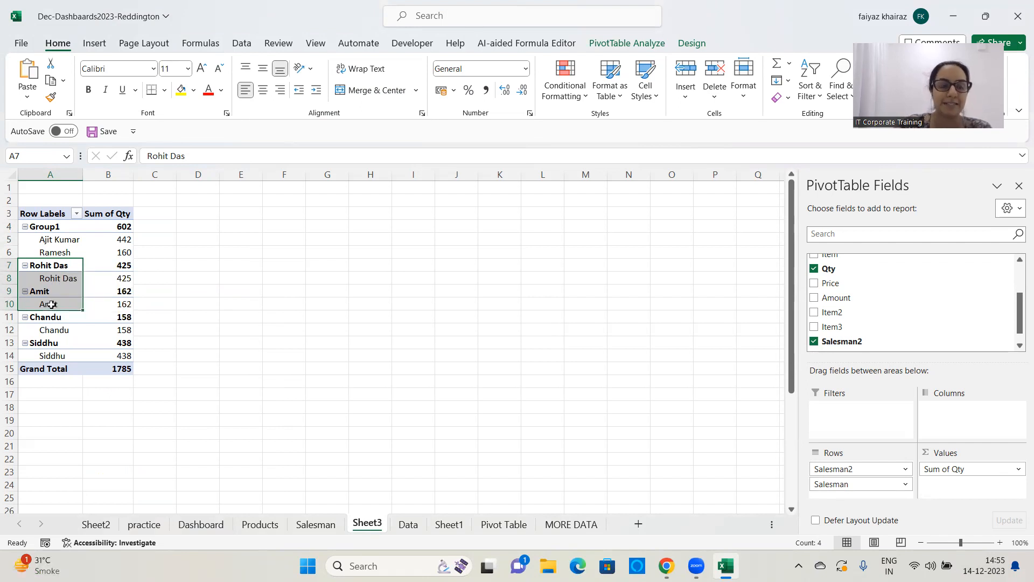
right_click(59, 274)
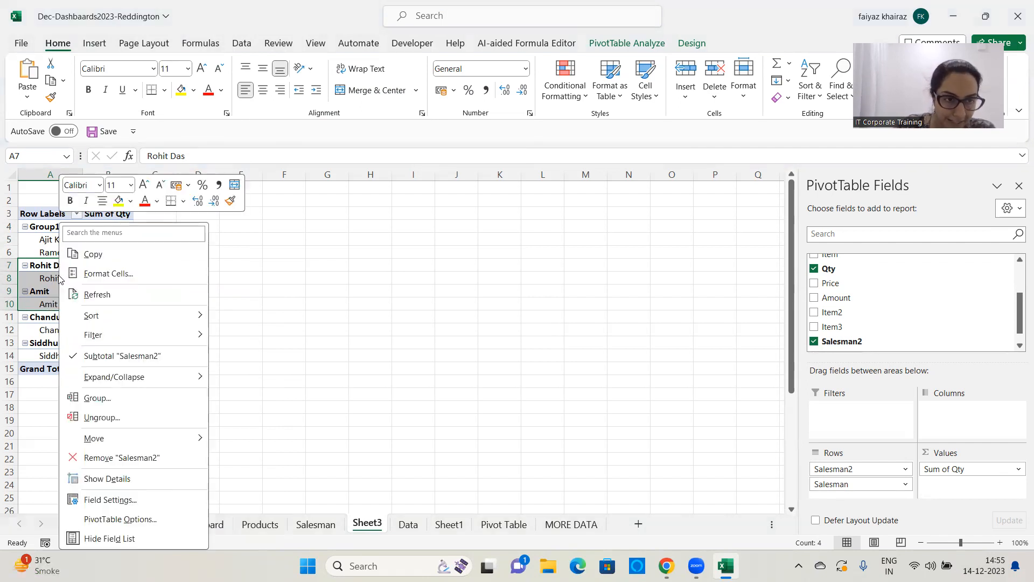
click(109, 405)
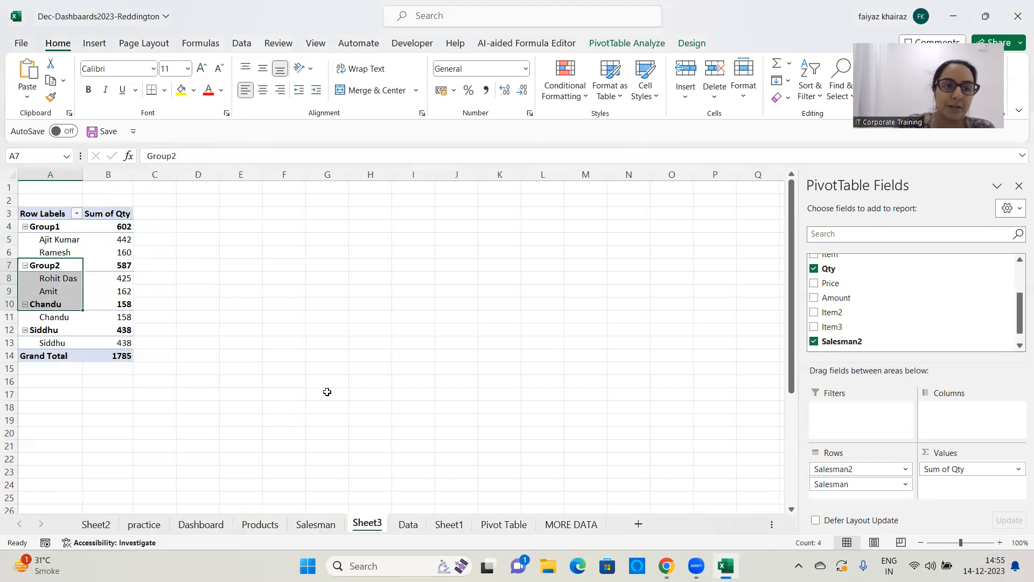
click(224, 339)
Step: Group the two remaining ungrouped salesmen at the end of the PivotTable
drag(54, 304, 55, 338)
right_click(64, 331)
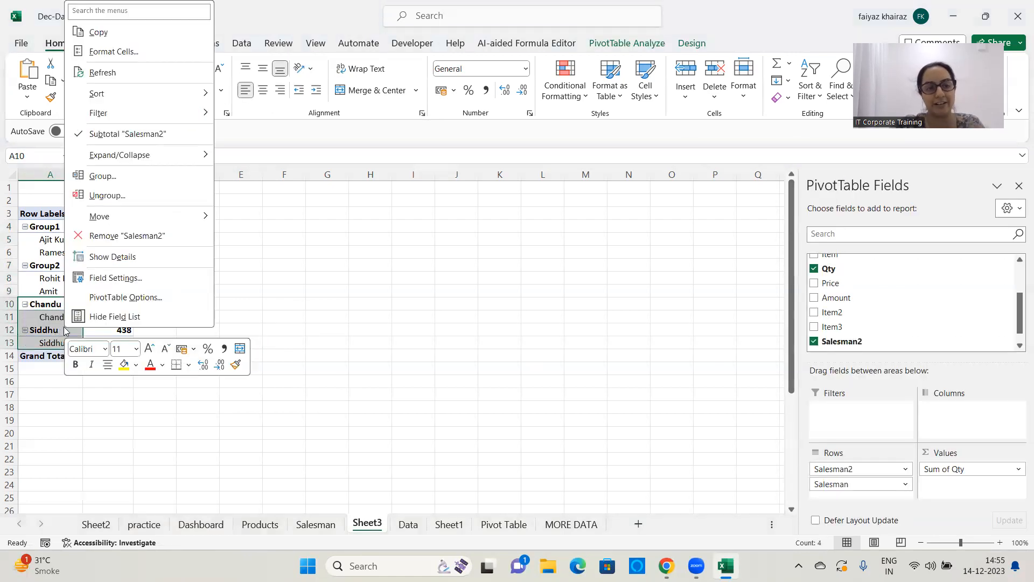
click(103, 176)
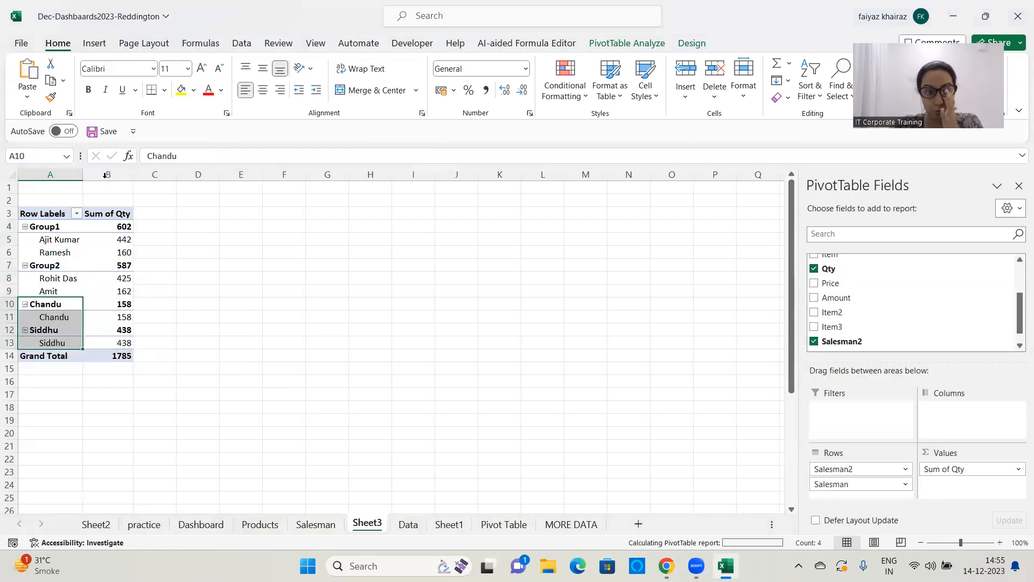
click(253, 283)
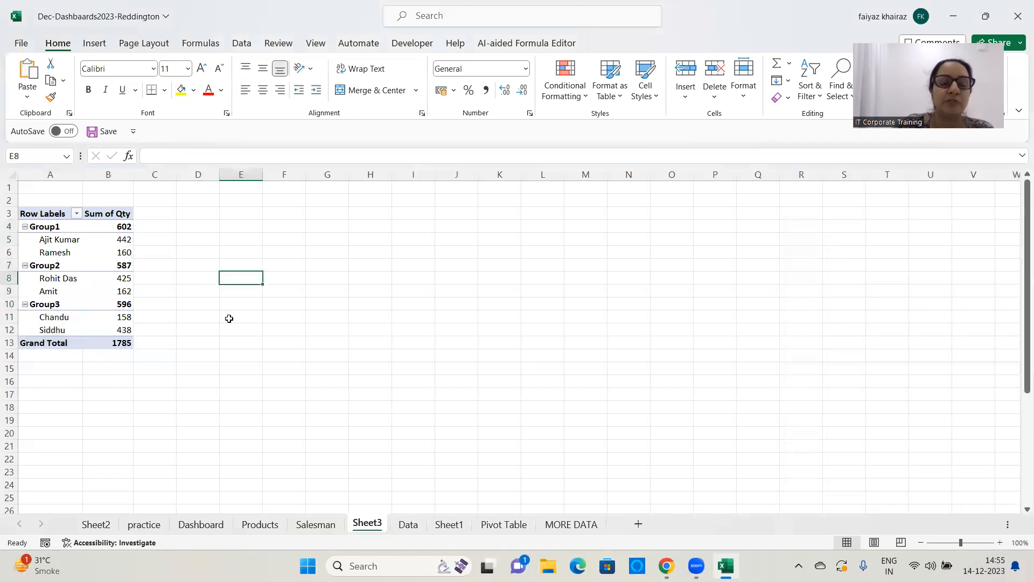
Step: Rename the first salesman group TEAM LEADER 1 and fit column A to its contents
click(34, 226)
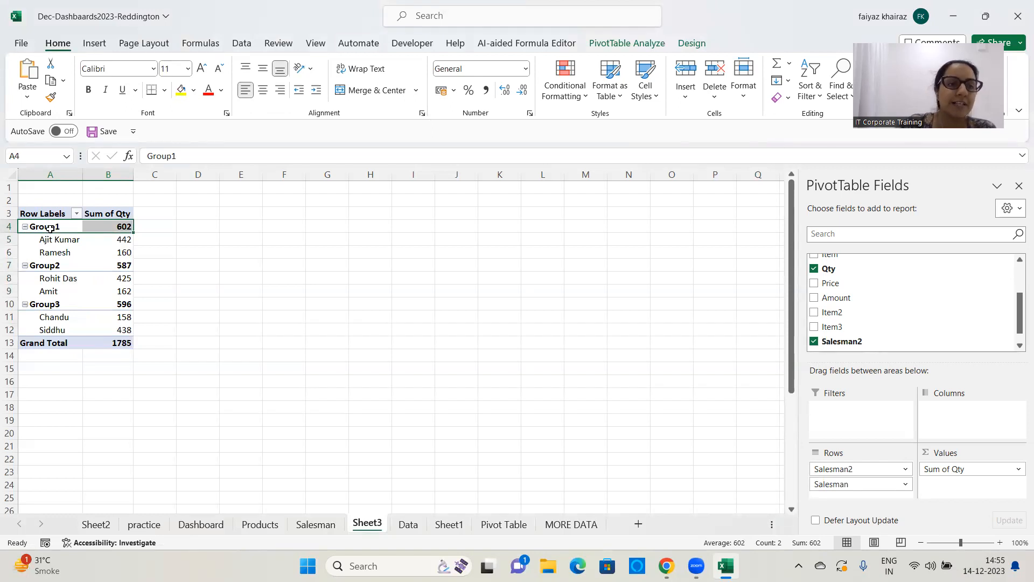
double_click(164, 156)
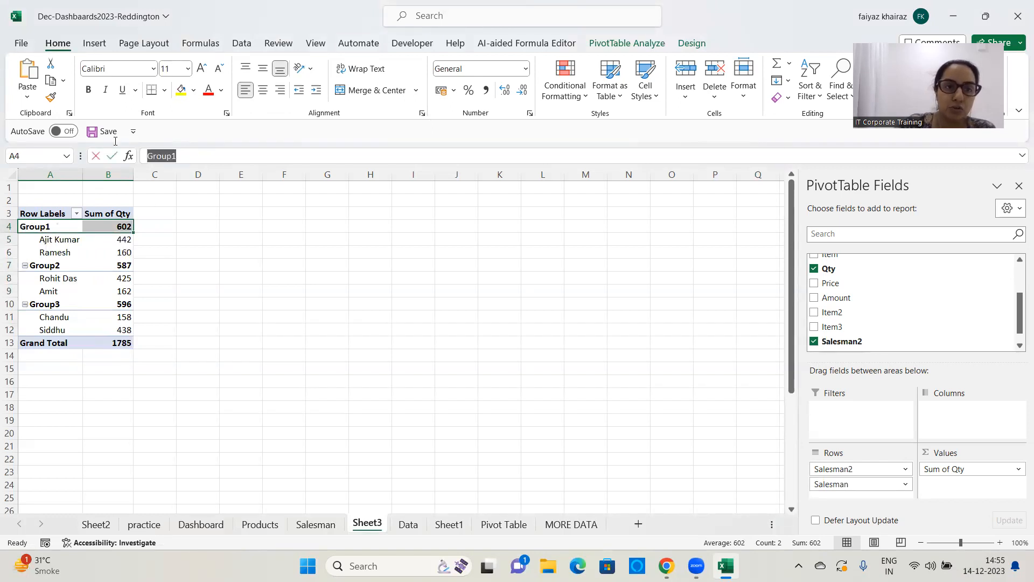
key(BackSpace)
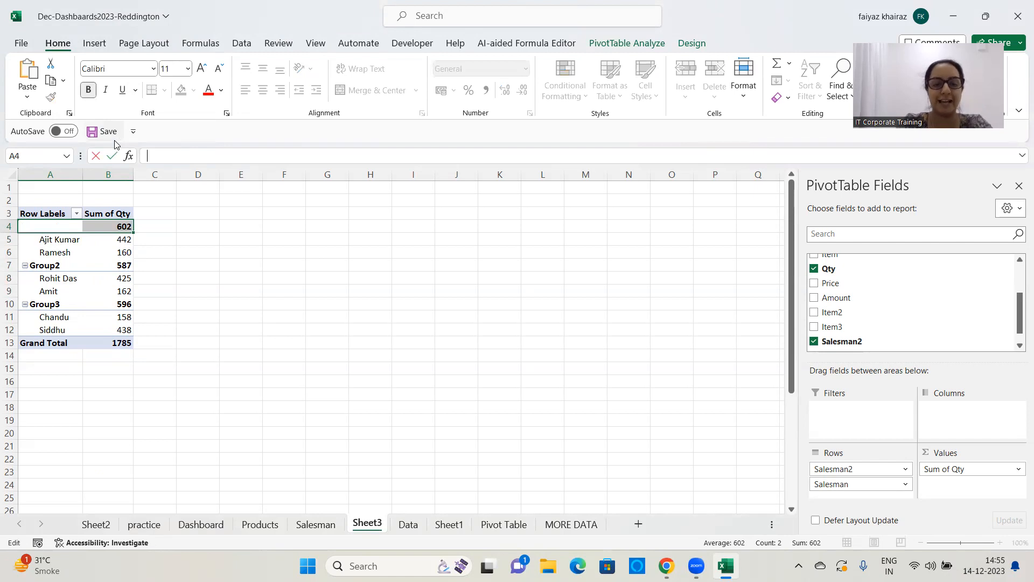
text(TEAM)
text( LE)
text(AF)
text(DER 1)
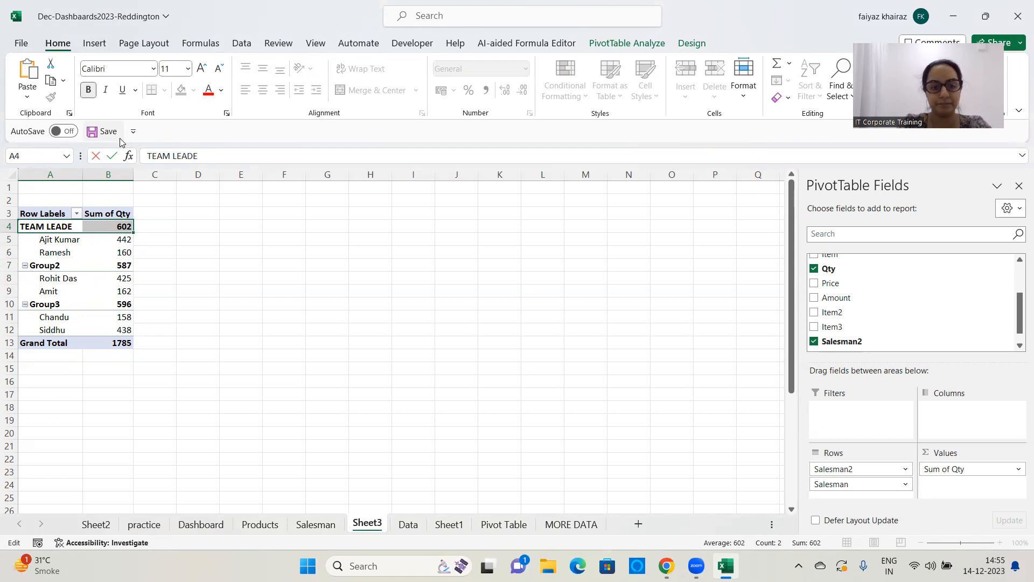
key(Return)
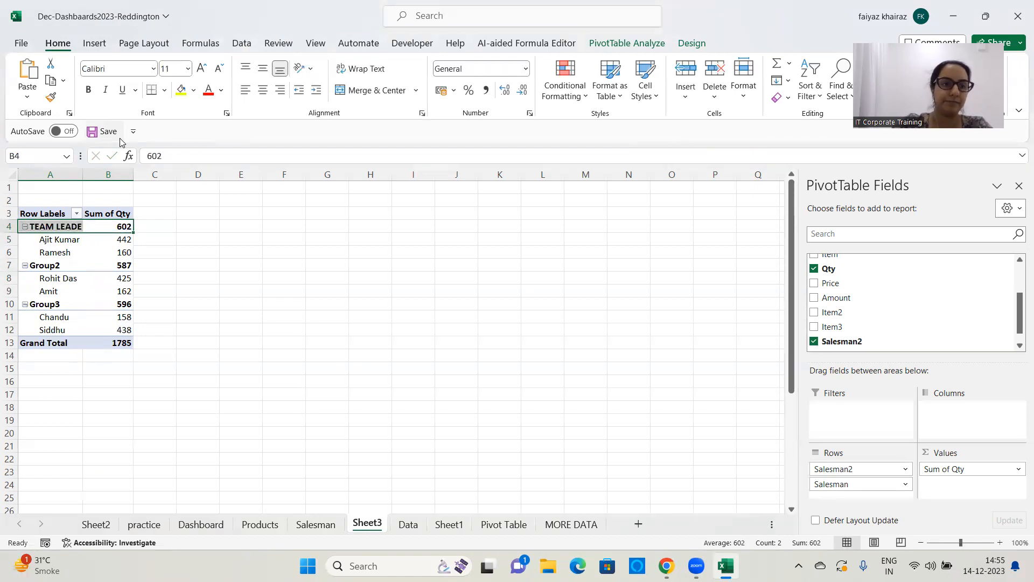
double_click(86, 178)
click(290, 266)
Step: Rename the second salesman group Team LEADER 2
click(59, 267)
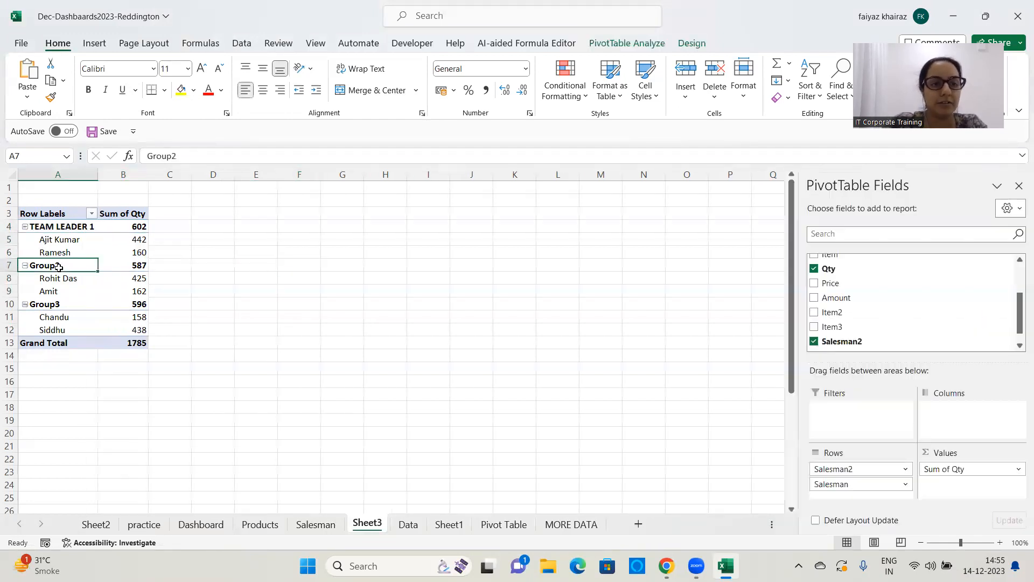
key(F2)
text(Team)
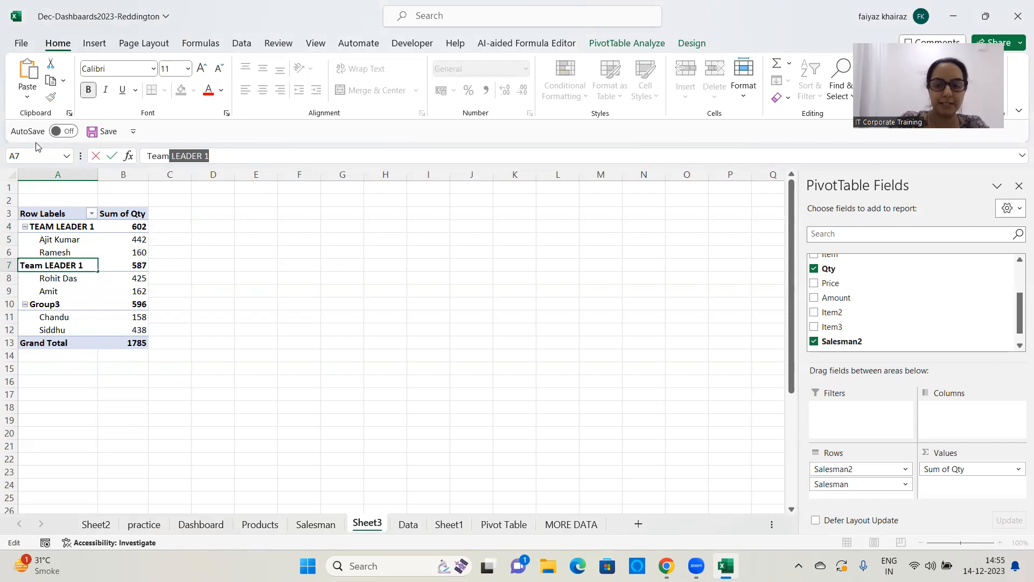
key(Right)
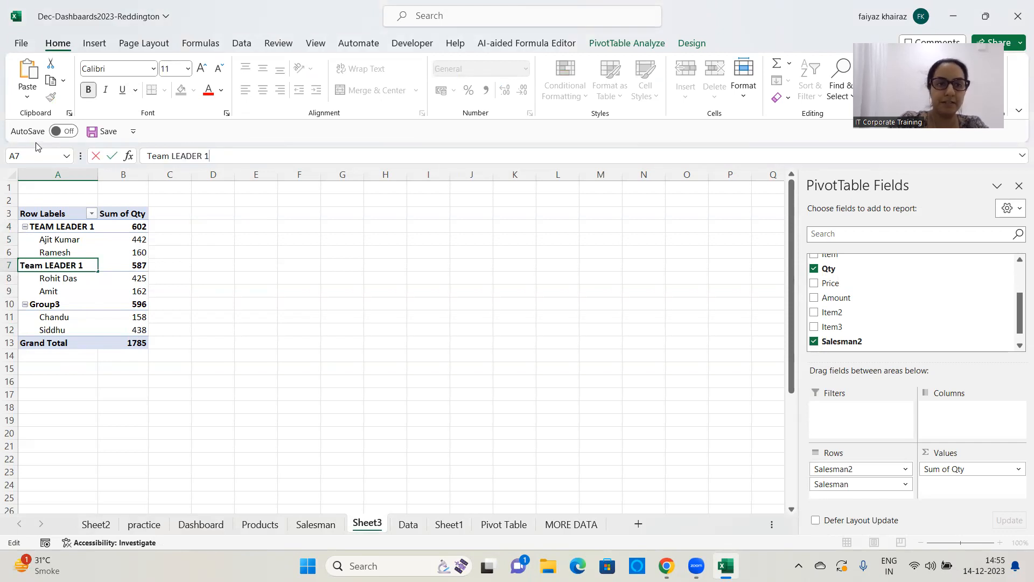
text(2)
key(Return)
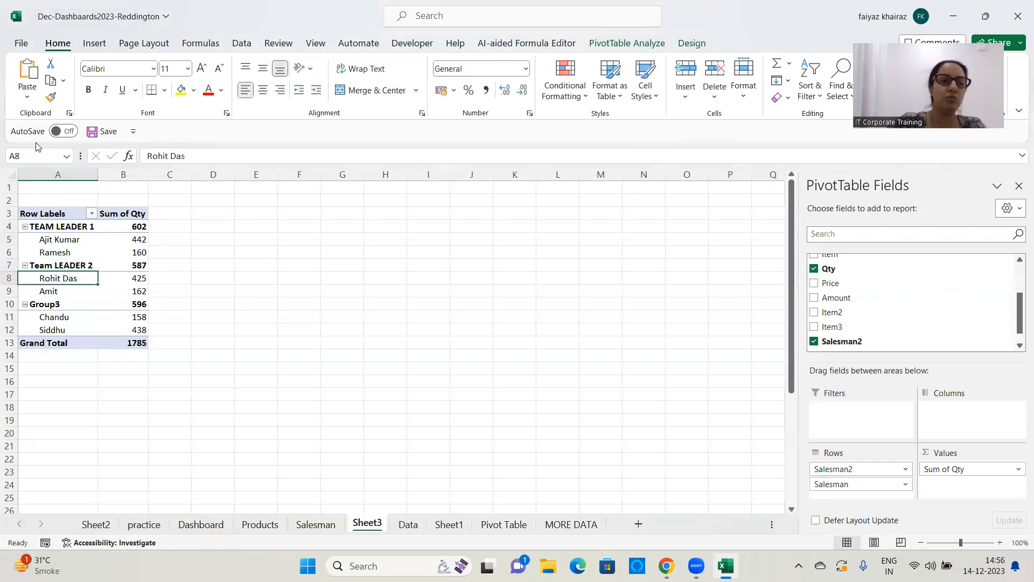
Step: Rename the third salesman group Team Leader 3
click(46, 306)
drag(204, 156, 116, 152)
text(Te)
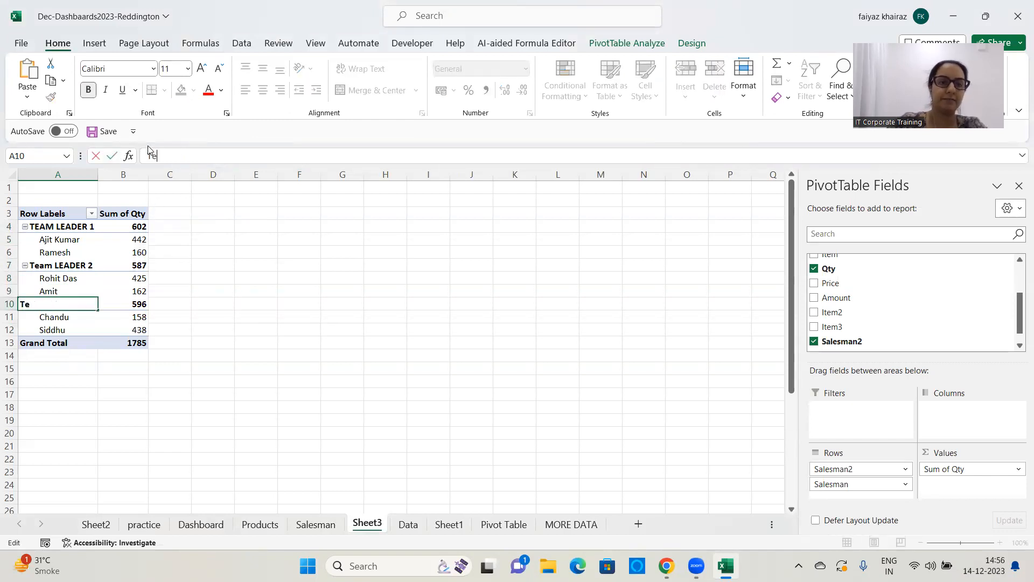
text(am Leas)
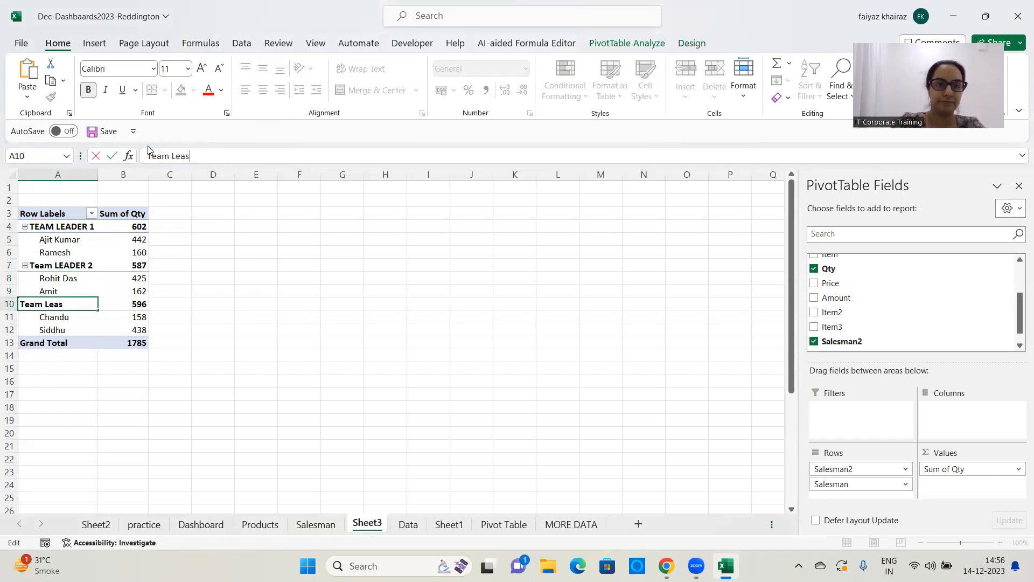
text(der=)
key(BackSpace)
key(BackSpace)
key(BackSpace)
key(BackSpace)
key(BackSpace)
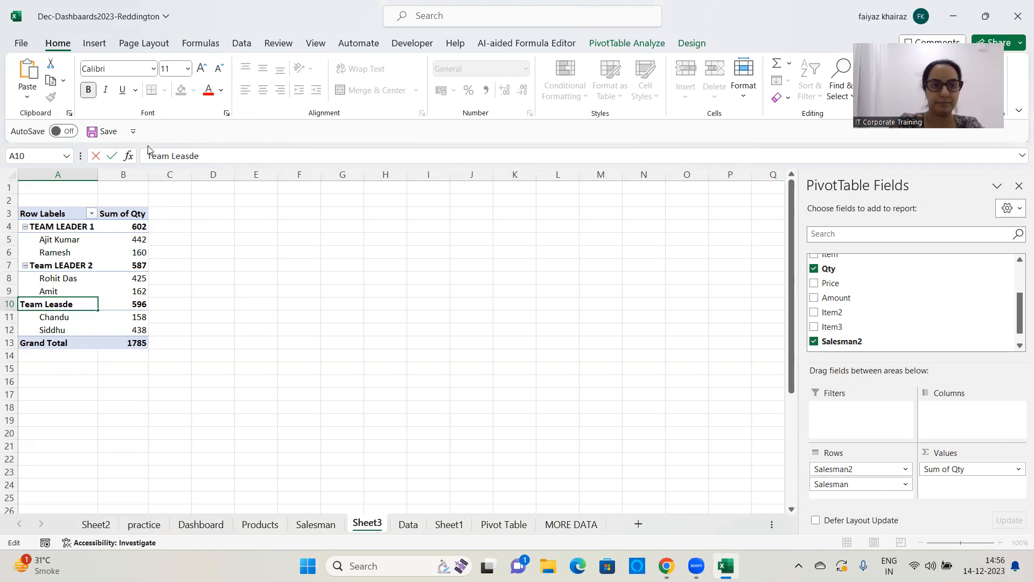
text(der 3)
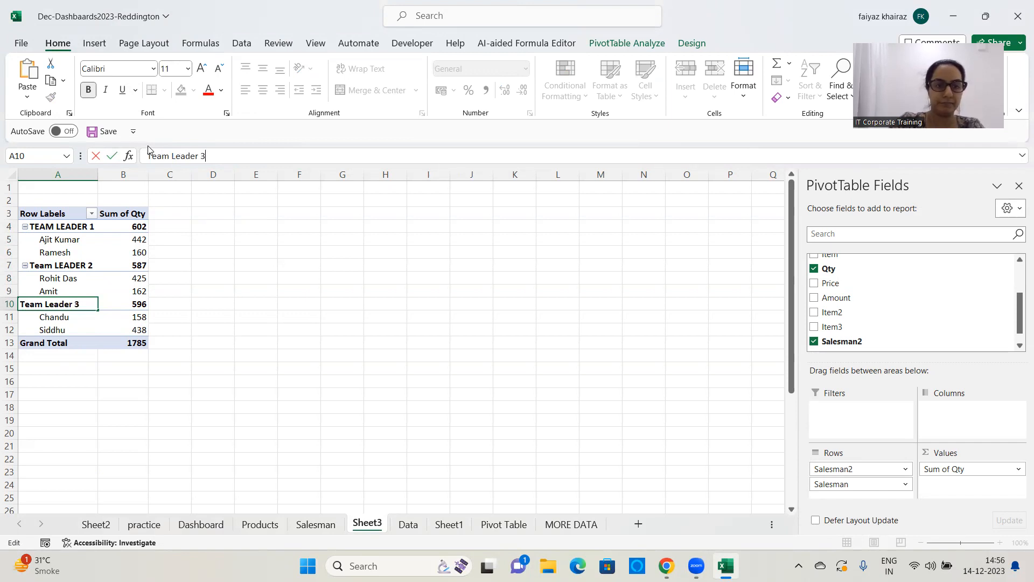
key(Return)
click(216, 277)
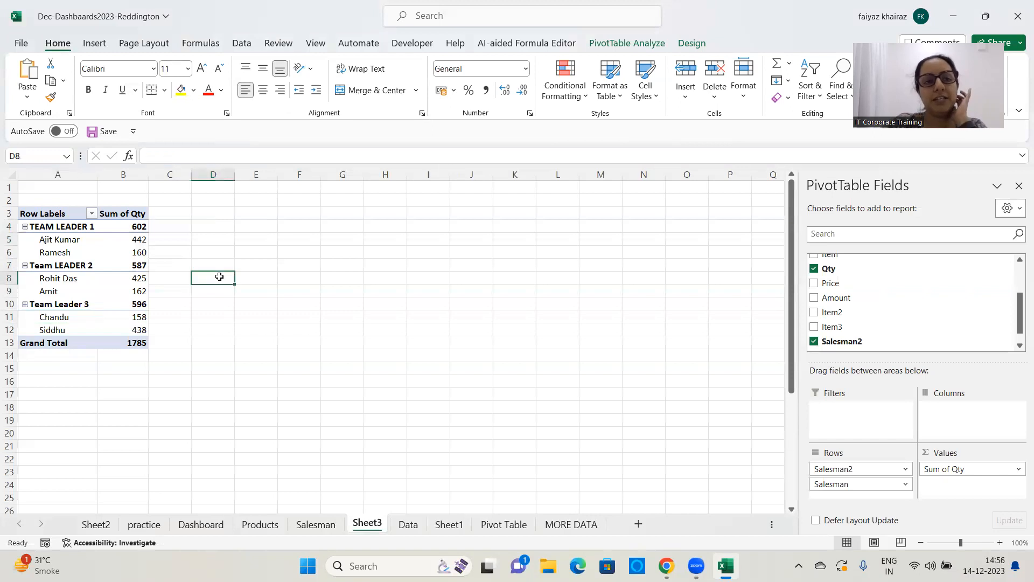
Step: Remove the Salesman2 grouping field from the PivotTable, add it back to the rows and place it above Salesman
click(51, 290)
click(54, 232)
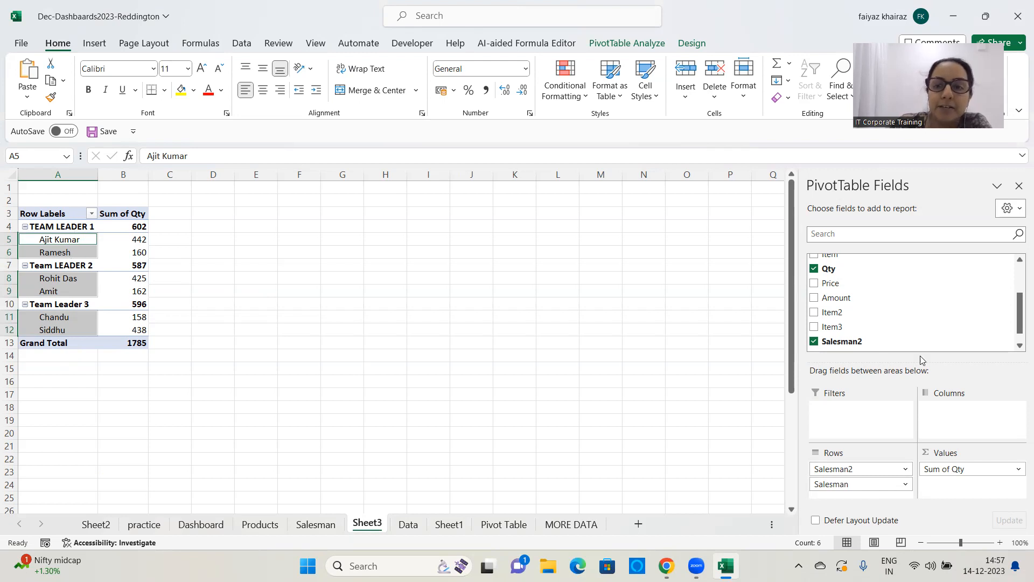
click(813, 343)
click(814, 343)
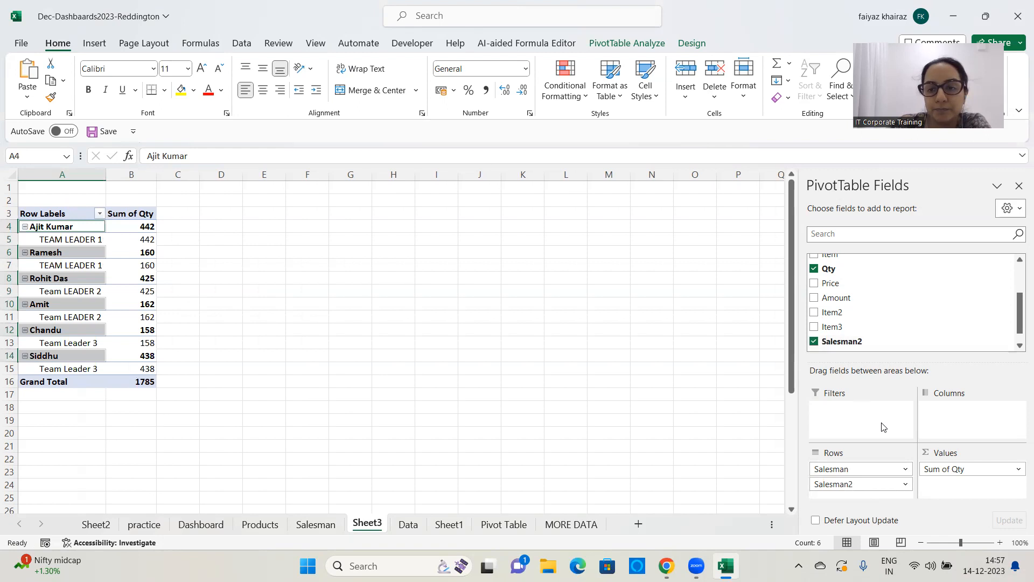
drag(870, 482, 864, 465)
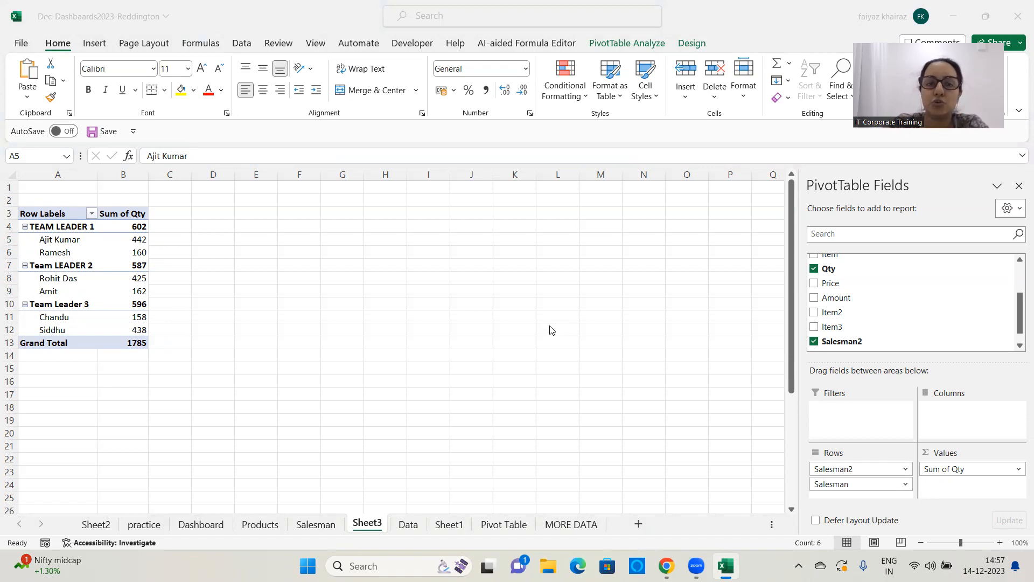
Step: Enter the note "Non Adj Items Creating Groups" in cell J3 beside the PivotTable
click(468, 214)
text(Non Adj t)
key(BackSpace)
text(Ites)
key(BackSpace)
text(ms Creati)
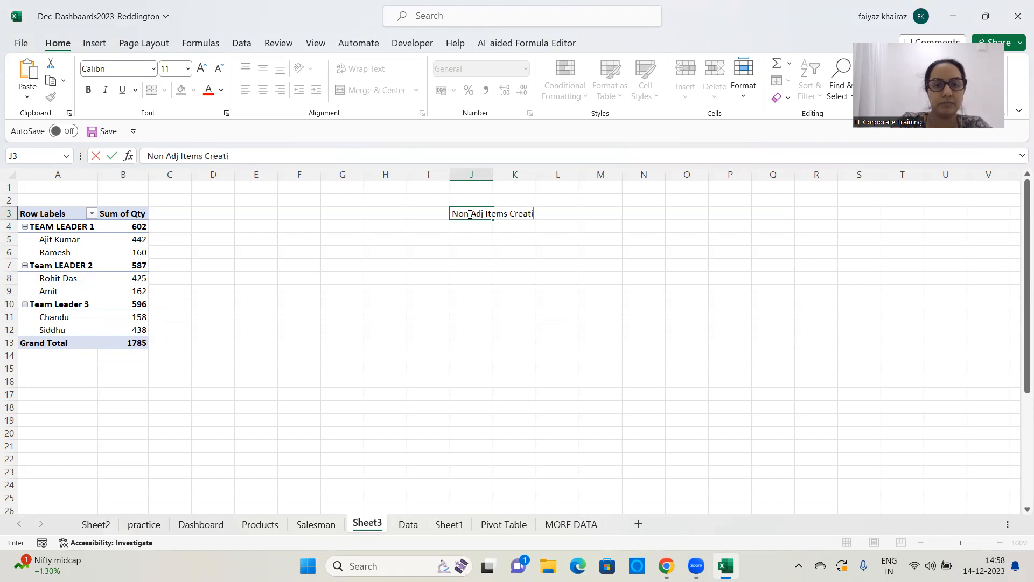
text(ng G)
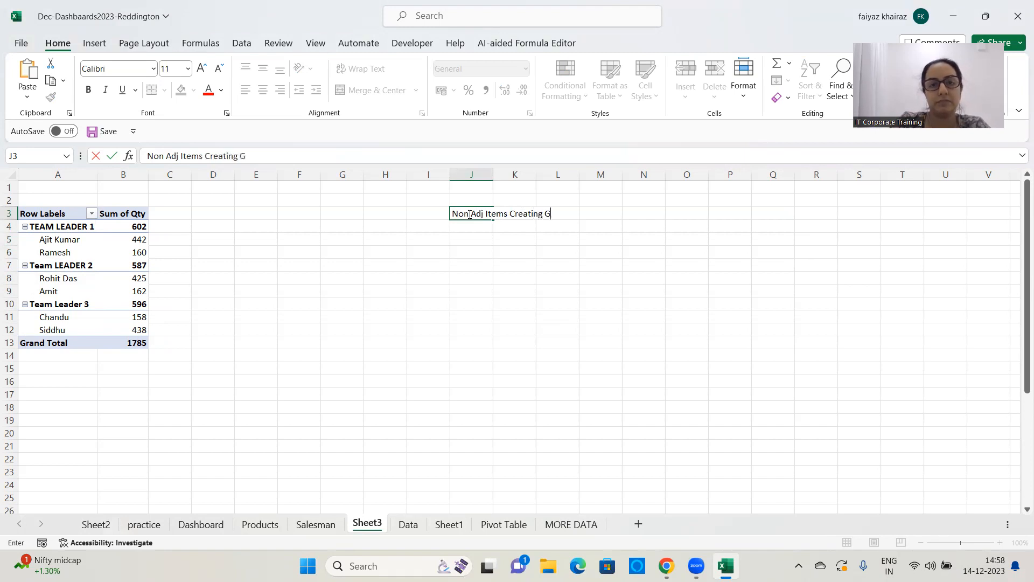
text(roups)
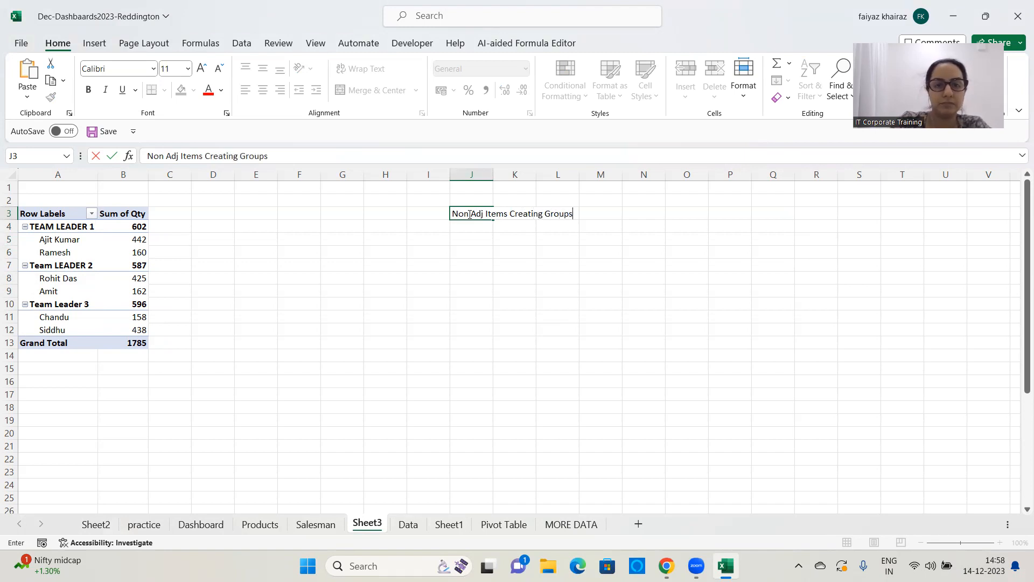
key(Return)
Step: Remove the Salesman2 grouping field from the PivotTable, leaving only the individual salesmen in the rows
click(10, 213)
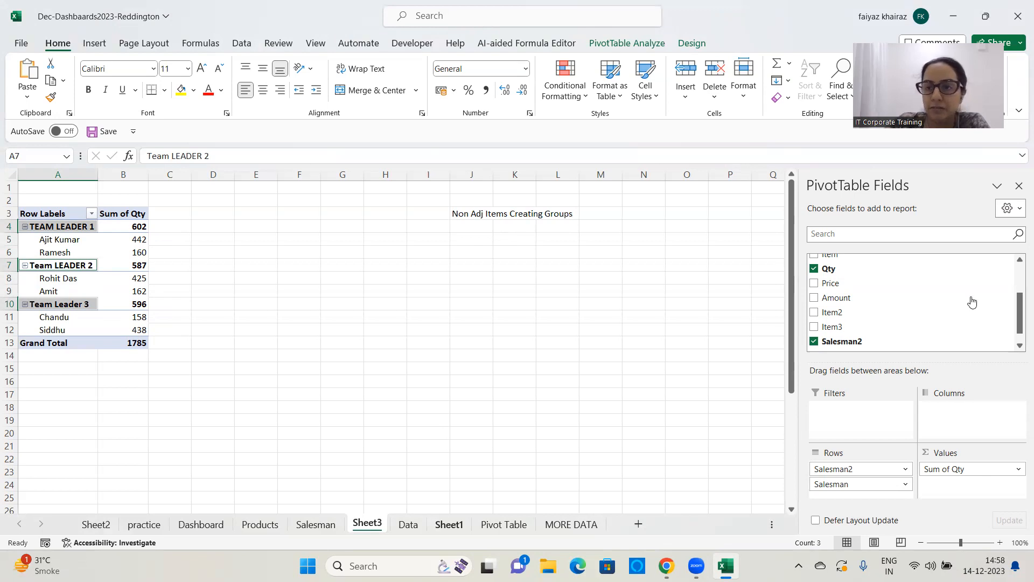
key(alt+Tab)
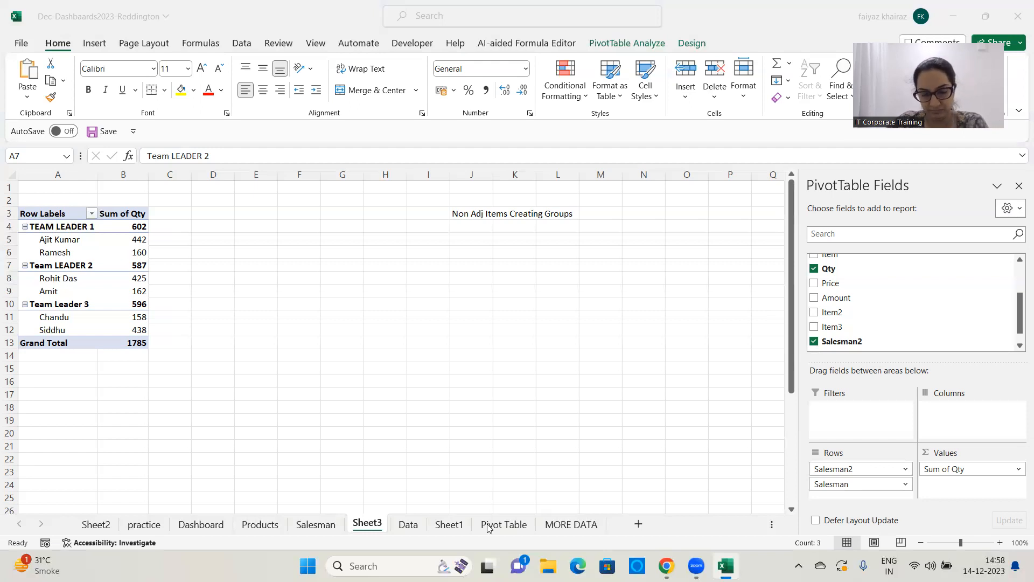
mouse_move(726, 565)
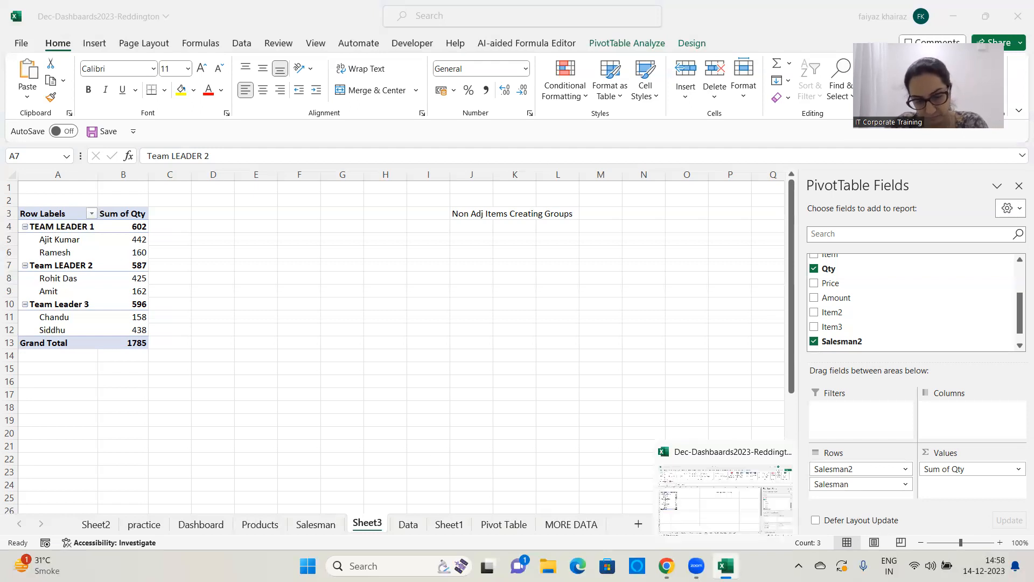
click(814, 341)
click(371, 325)
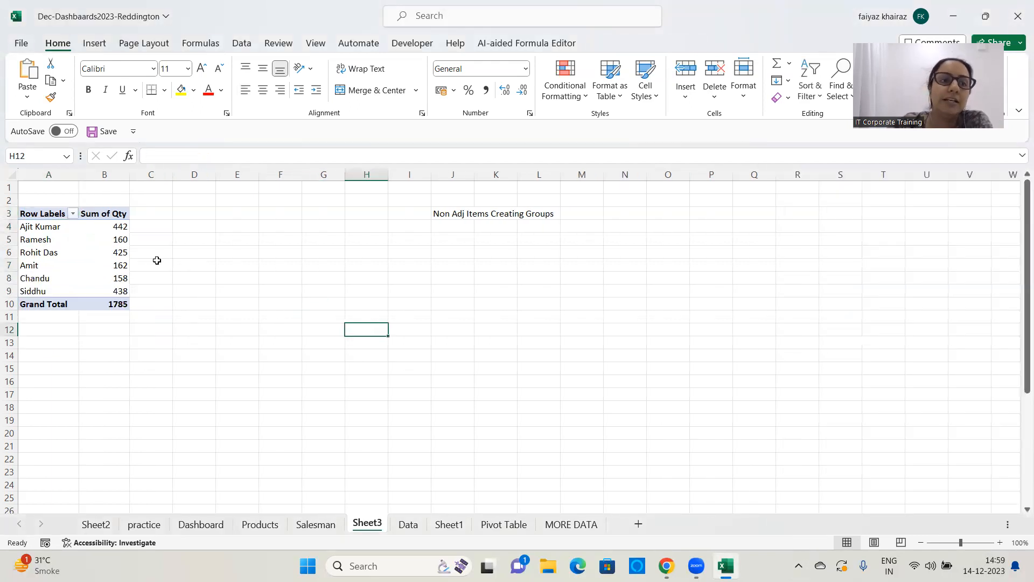
click(56, 270)
click(333, 369)
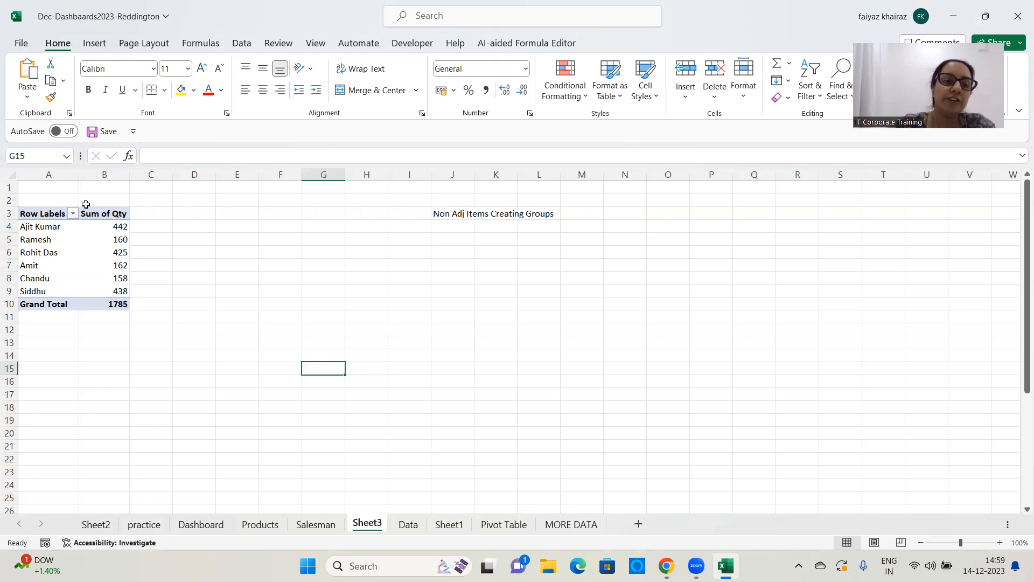
Step: Group the non-adjacent salesmen in rows 4 and 7 of the PivotTable
click(43, 225)
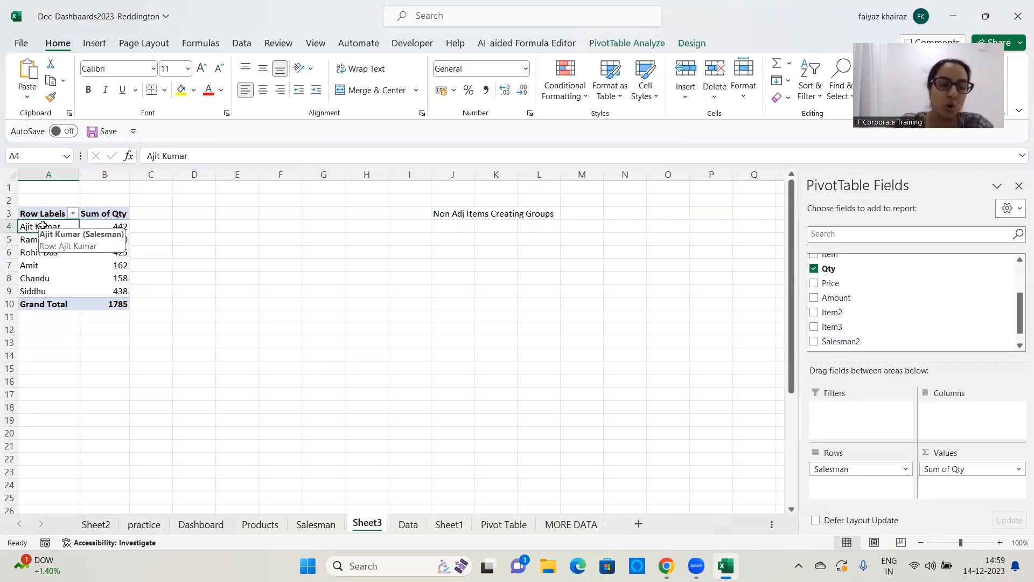
click(29, 265)
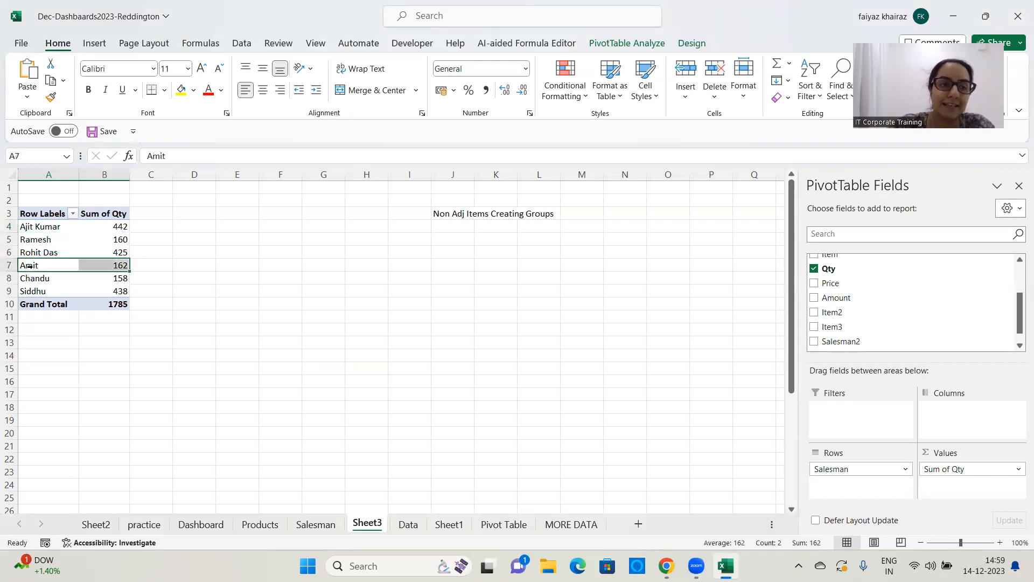
ctrl+click(40, 228)
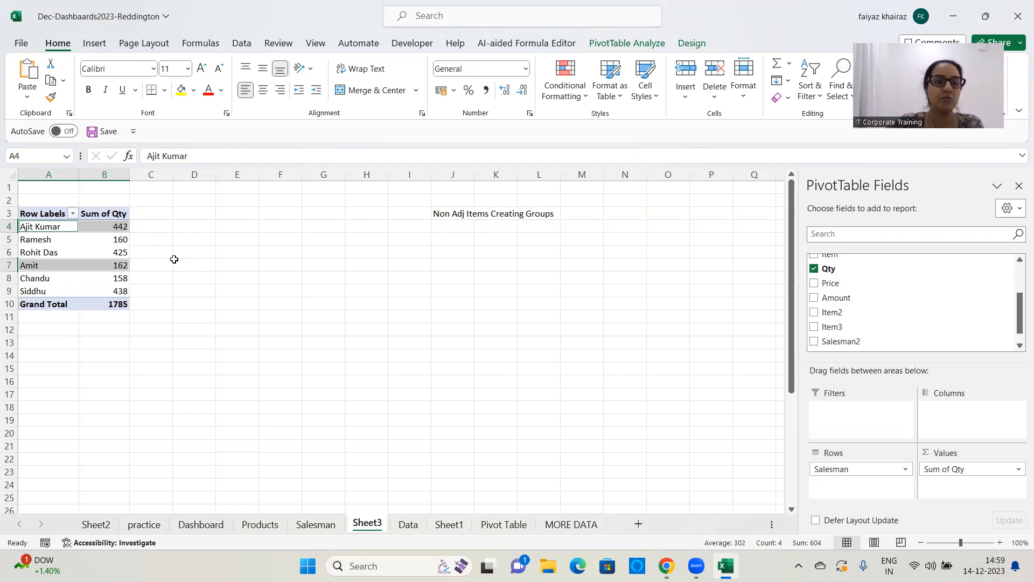
right_click(102, 264)
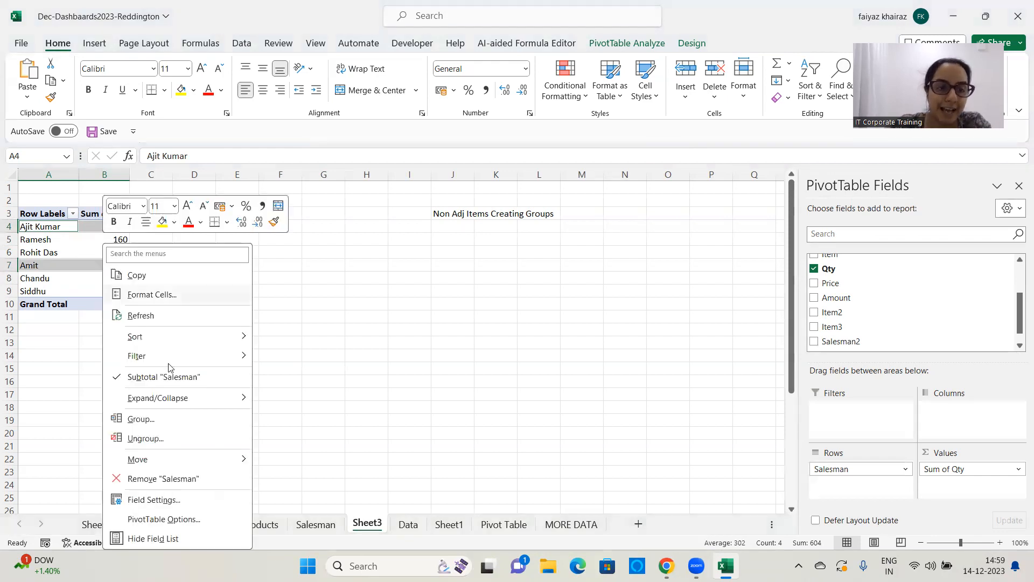
click(138, 419)
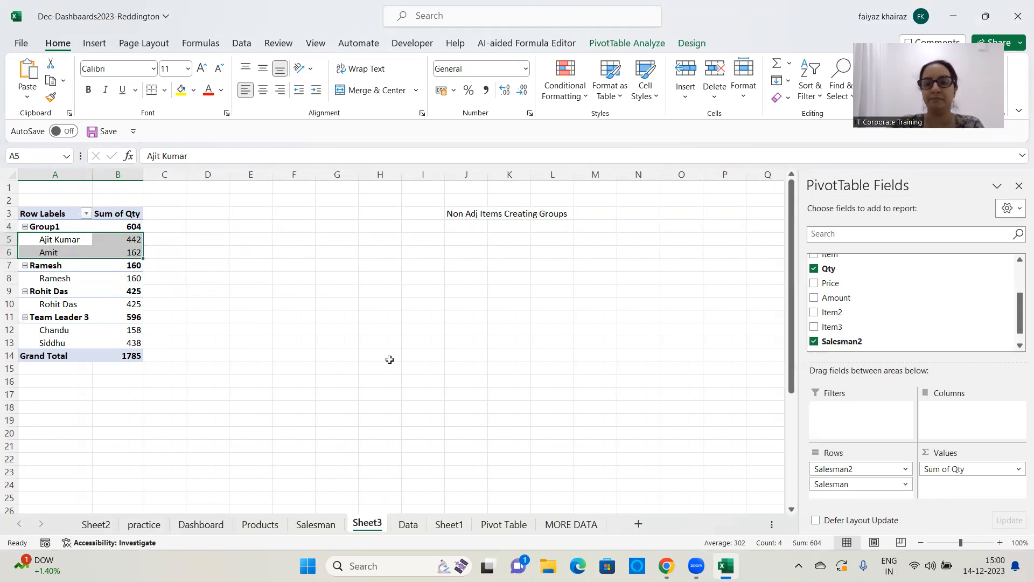
Step: Take the Salesman2 field out of the PivotTable and add it back to the rows below Salesman
click(814, 342)
click(814, 341)
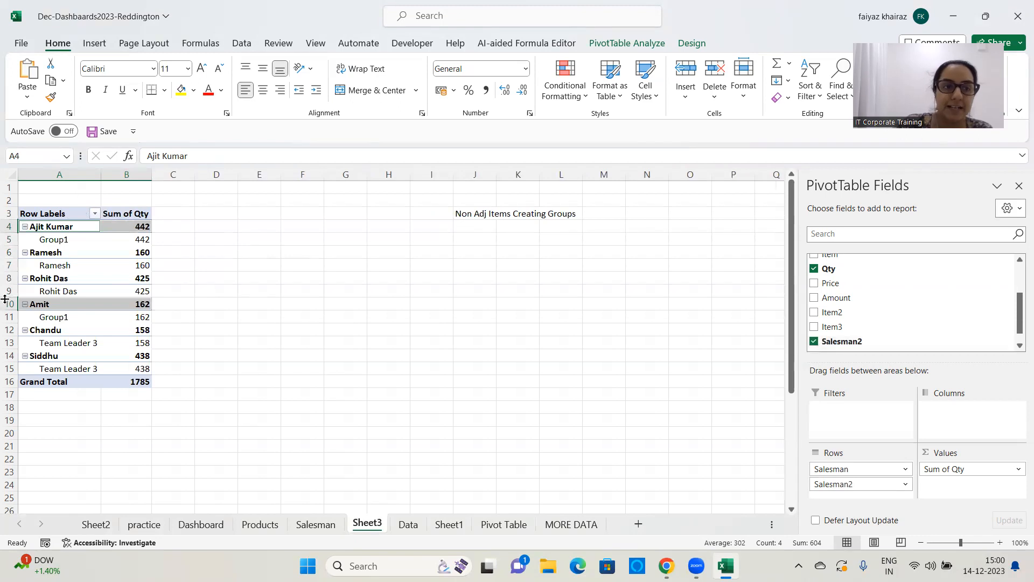
click(872, 485)
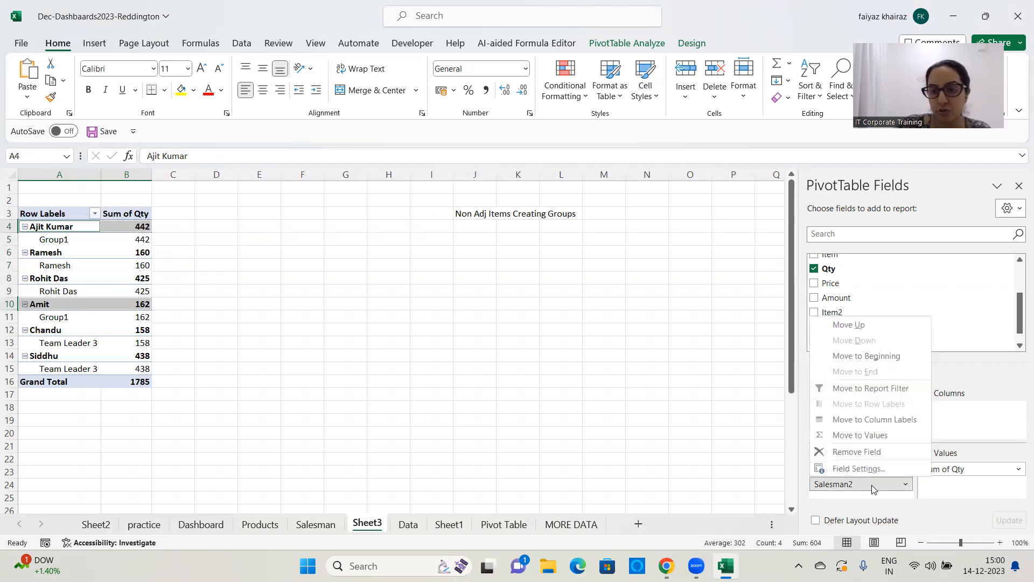
click(644, 431)
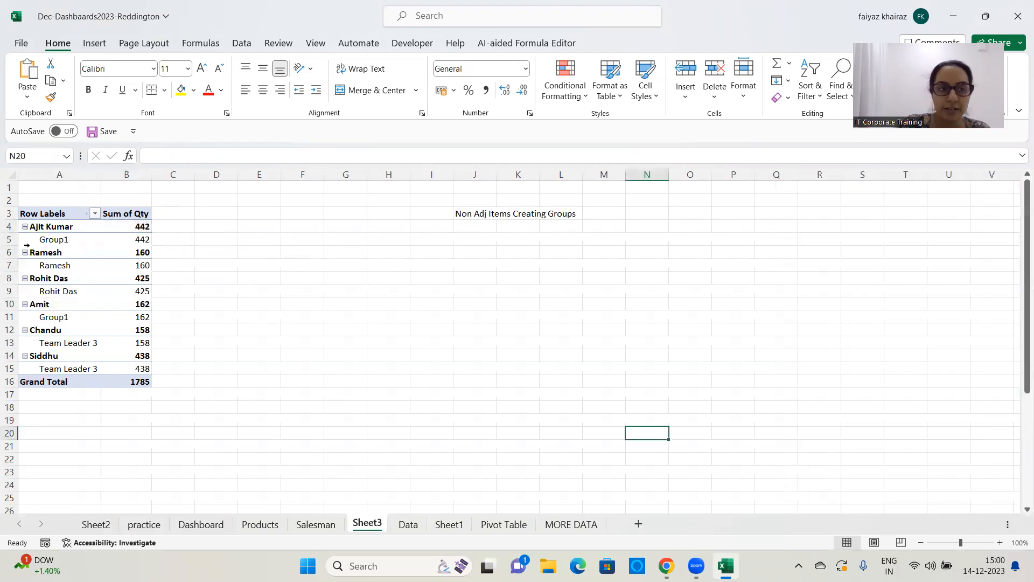
Step: Ungroup the Salesman field so that the Salesman2 grouping field is deleted from the PivotTable
click(58, 231)
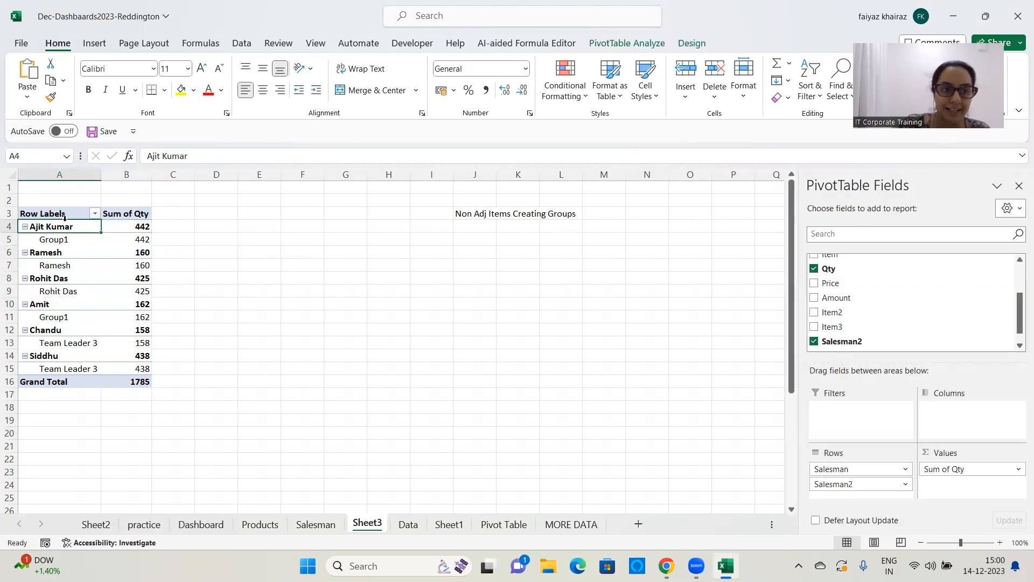
right_click(57, 230)
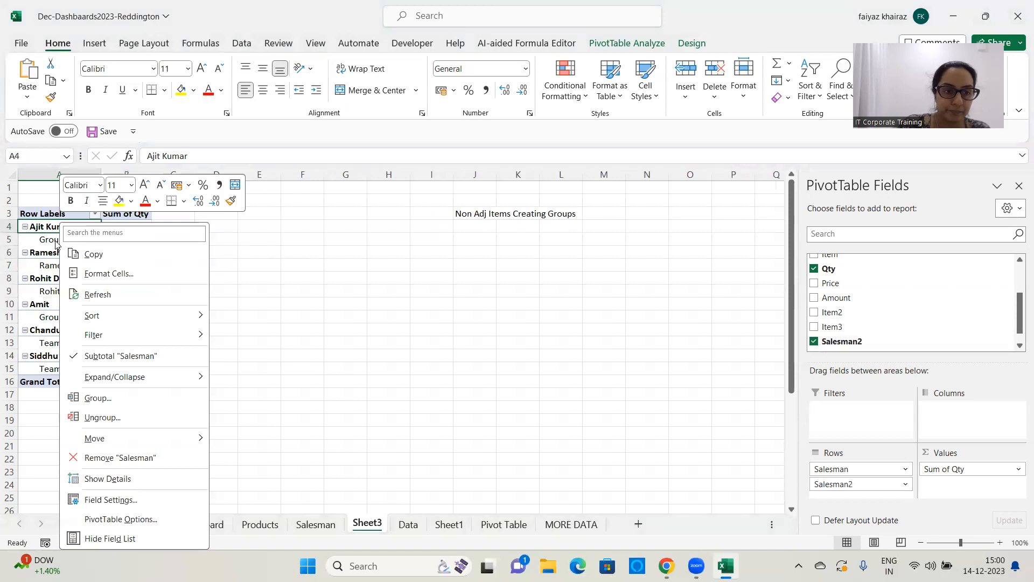
click(107, 418)
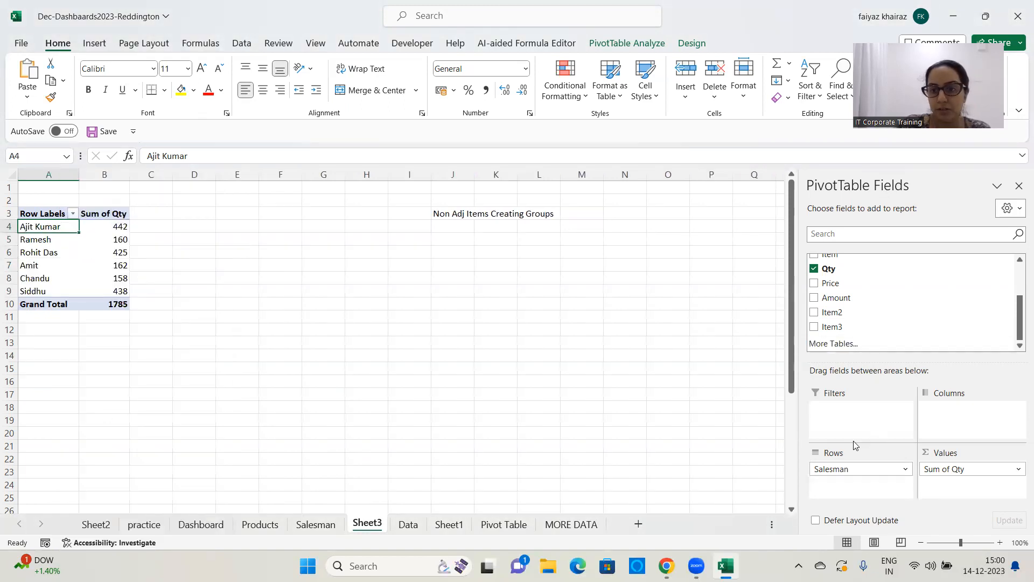
scroll(852, 304, up, 2)
scroll(935, 307, down, 2)
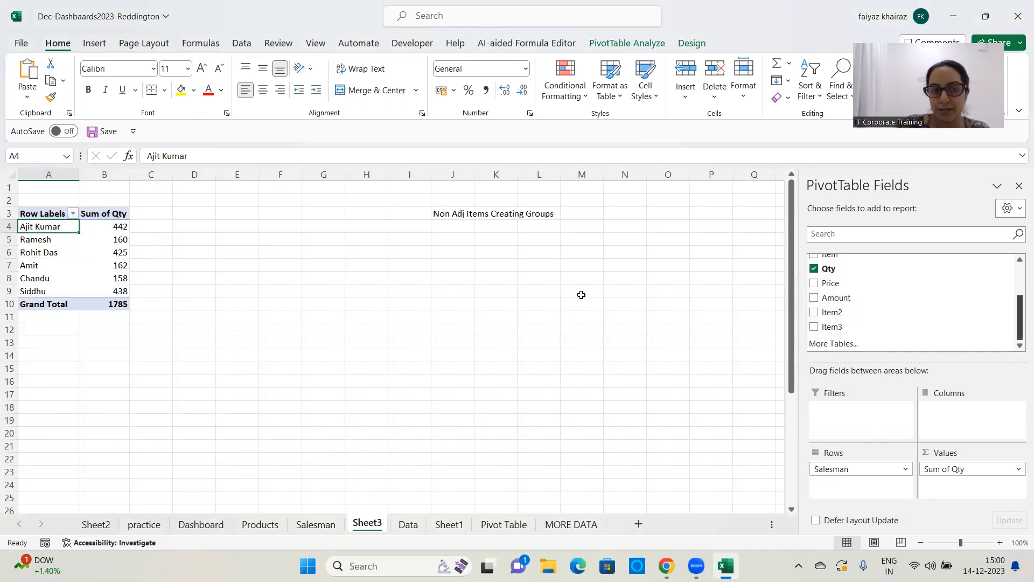
Step: Select the non-adjacent salesmen in rows 4 and 7 together with their quantities and group them
drag(34, 226, 84, 227)
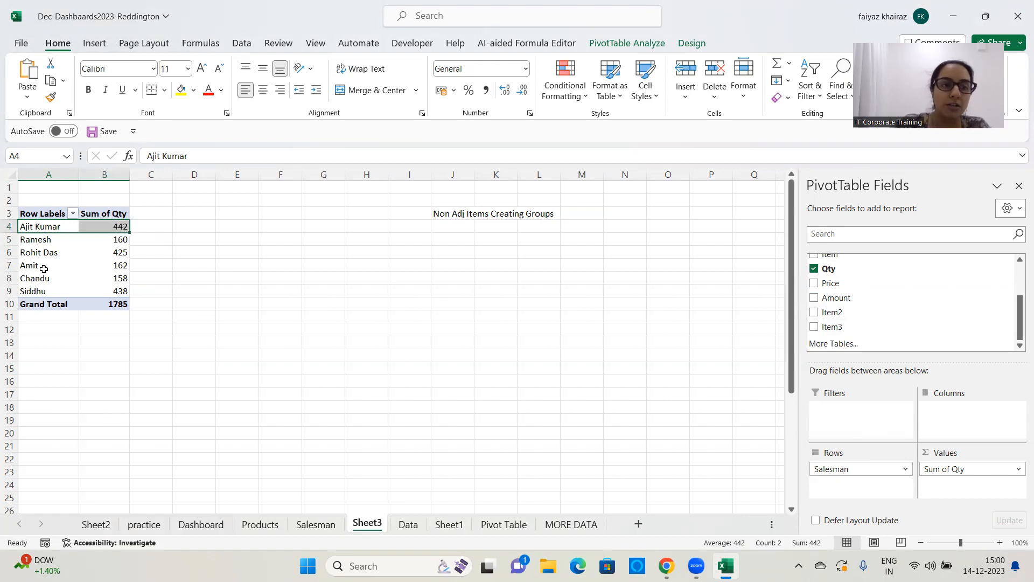
drag(41, 266, 103, 266)
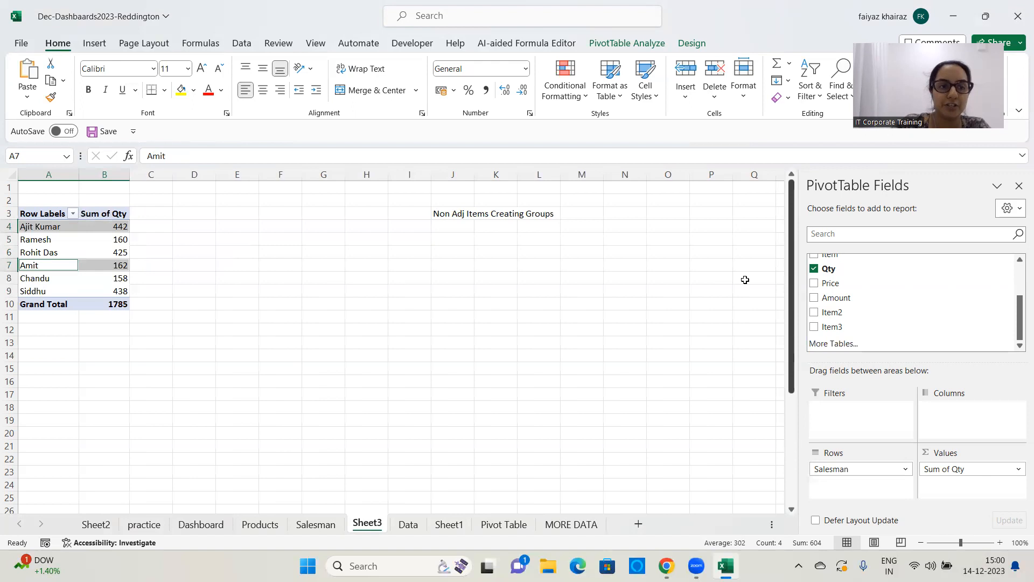
mouse_move(97, 252)
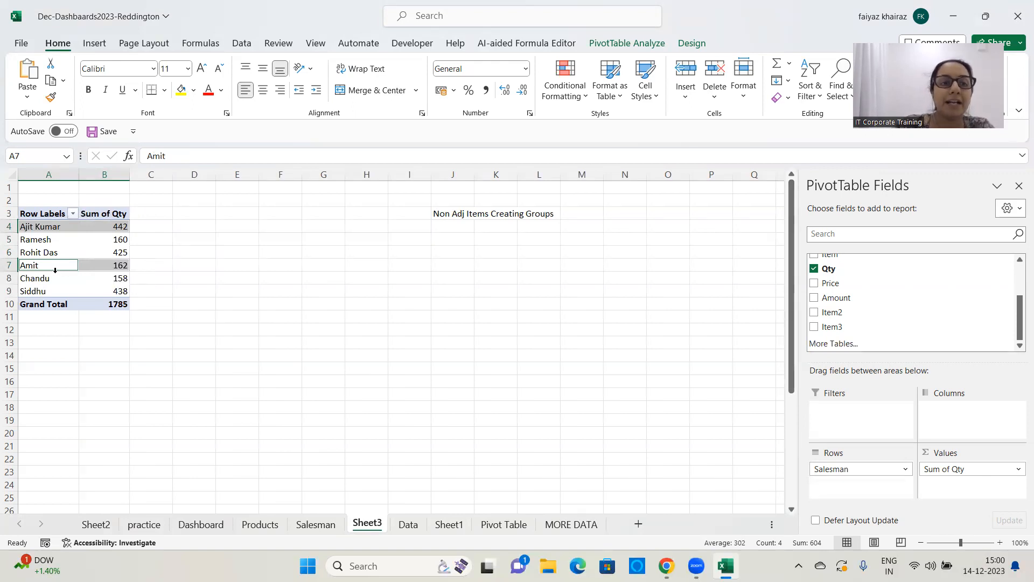
mouse_move(55, 267)
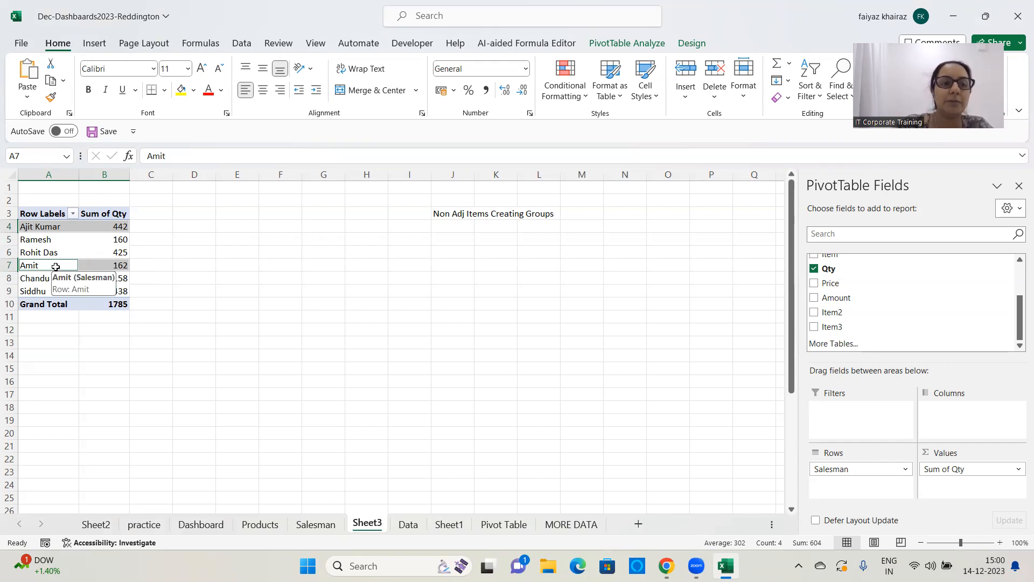
right_click(55, 266)
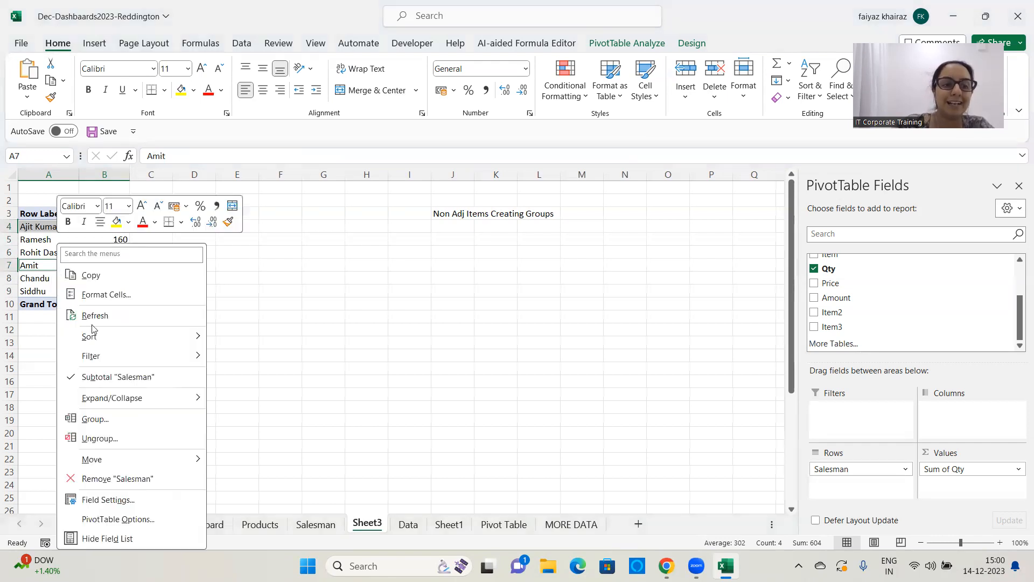
click(100, 420)
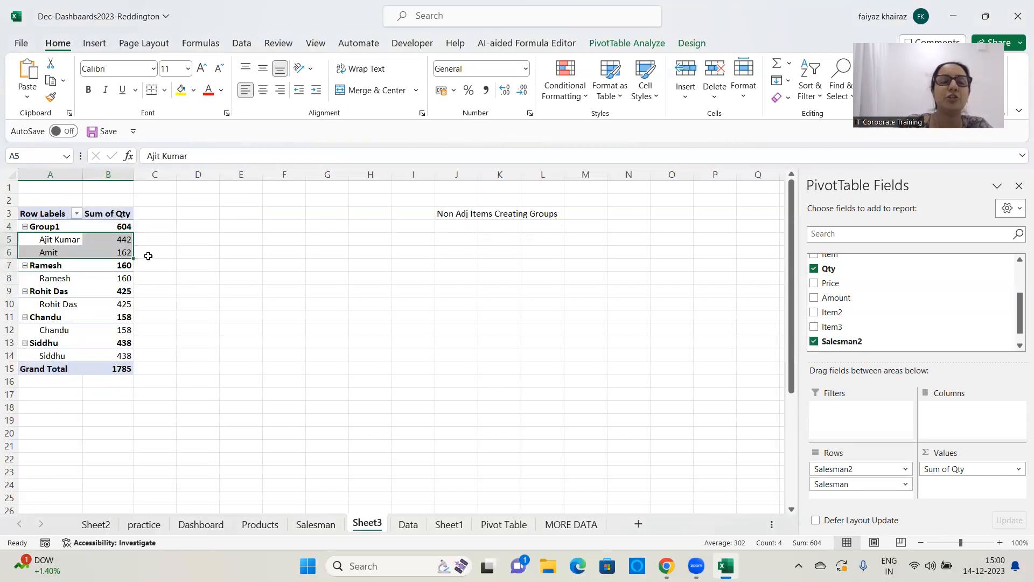
click(239, 262)
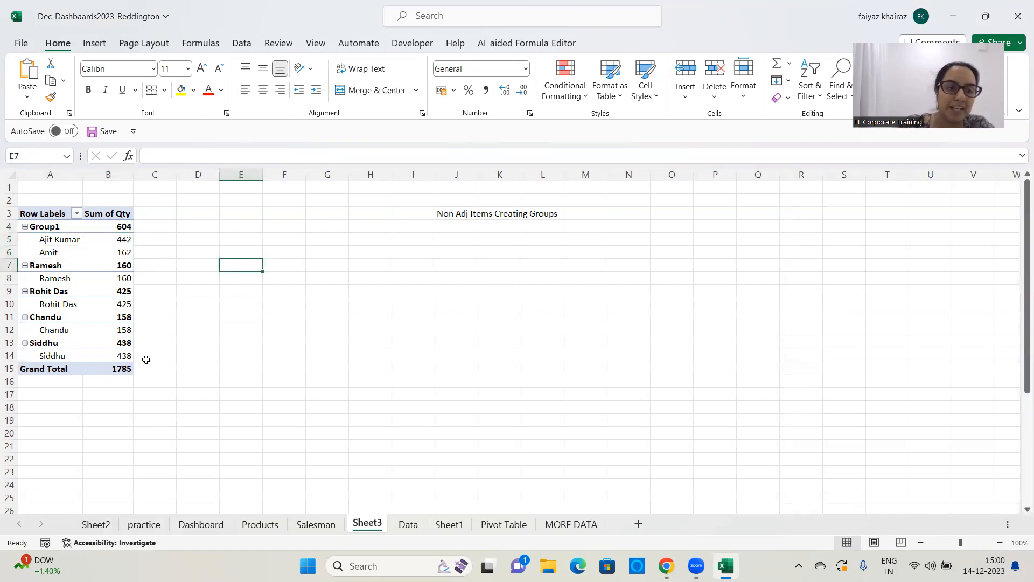
Step: Group the non-adjacent salesman entries in A7:A8 and A11:A12 into a second group
click(51, 266)
drag(52, 268, 52, 280)
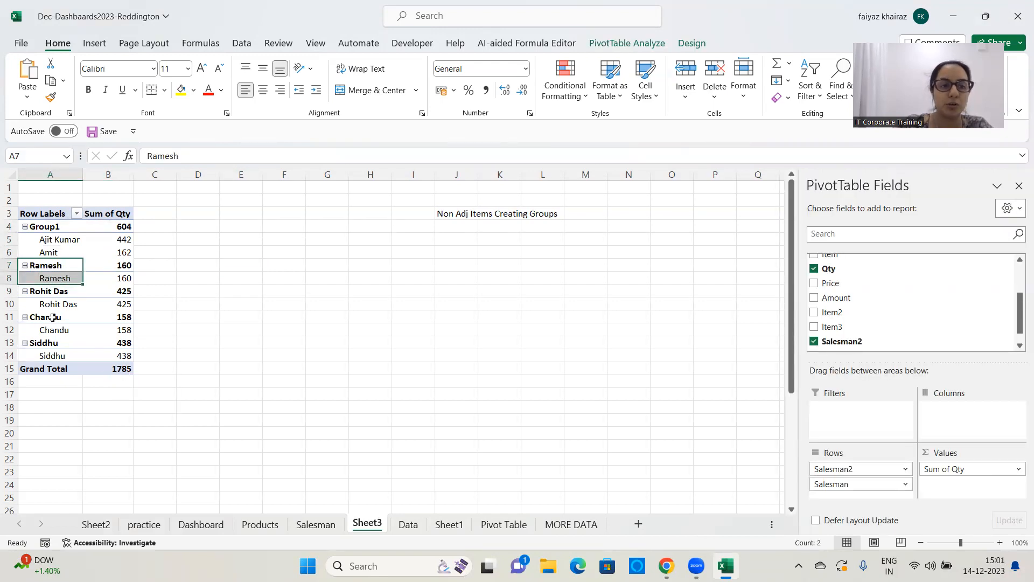
drag(52, 318, 50, 332)
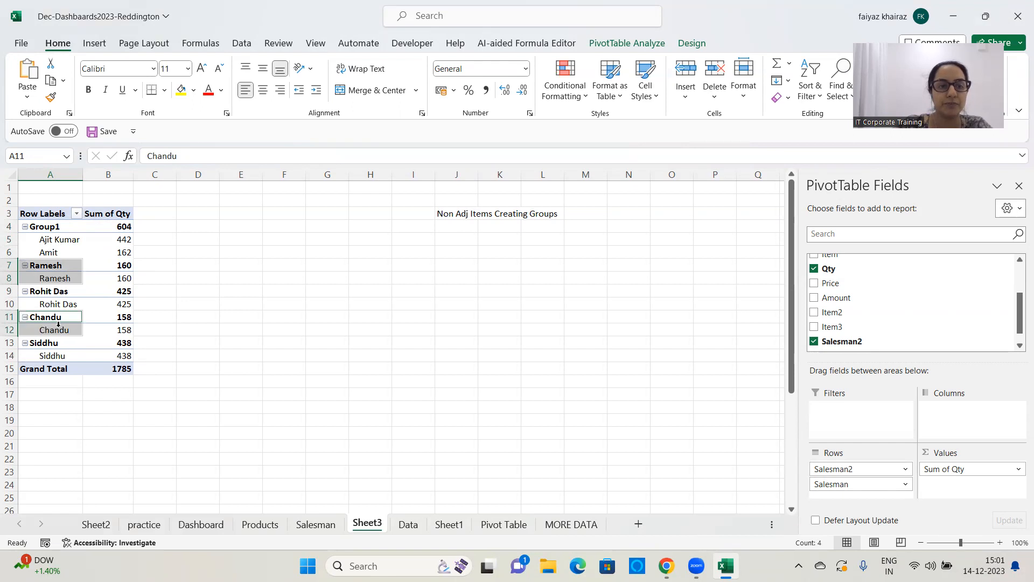
right_click(58, 321)
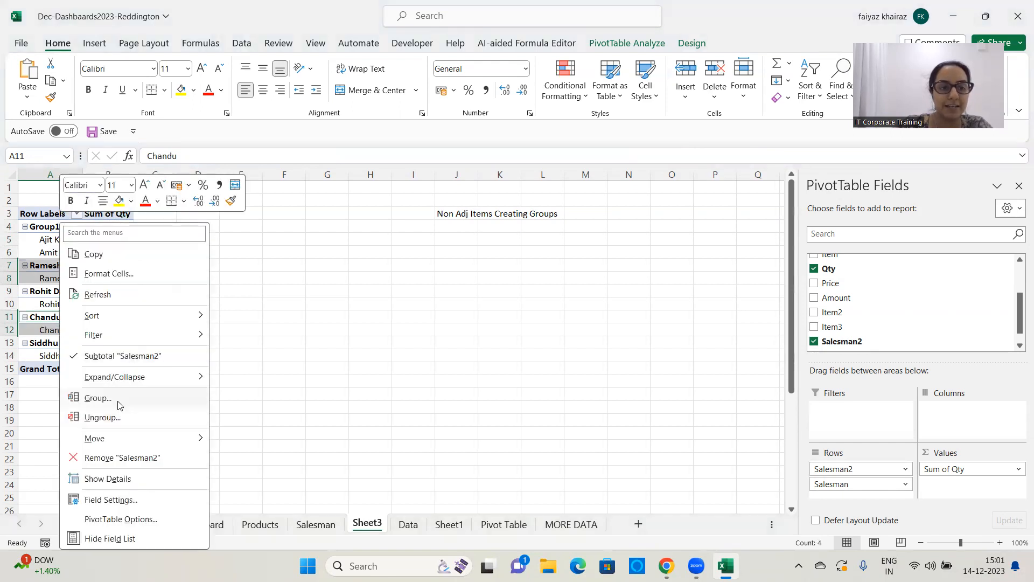
click(122, 398)
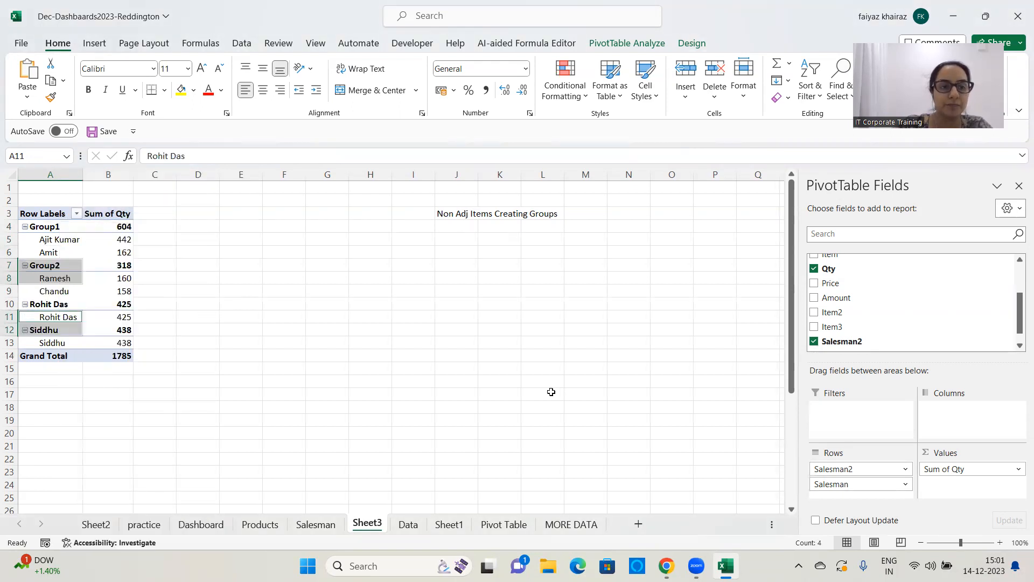
click(221, 289)
drag(73, 282, 56, 341)
click(216, 287)
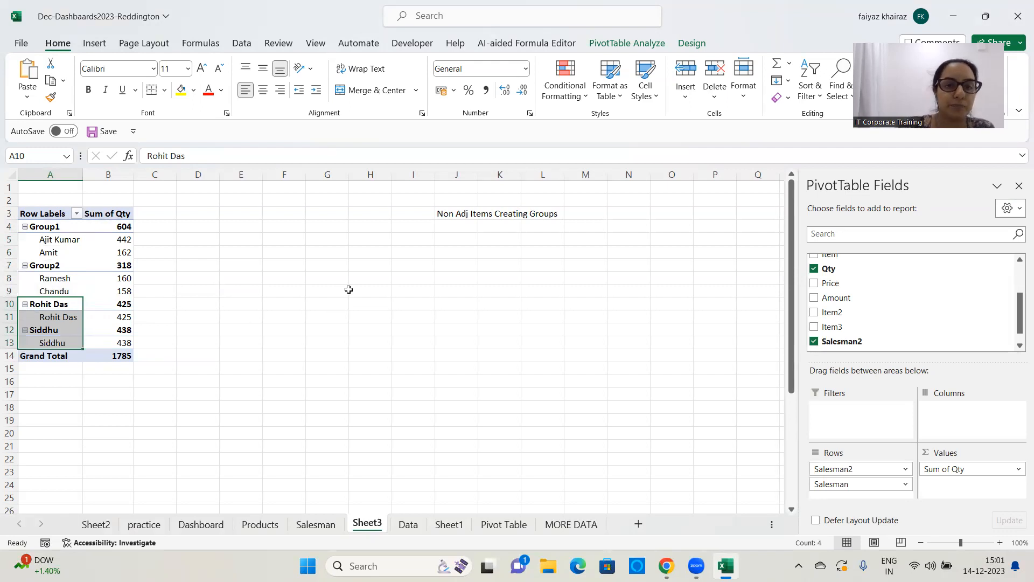
Step: Enter "Ctrl" in cell M3 beside the note on grouping non-adjacent items
click(586, 215)
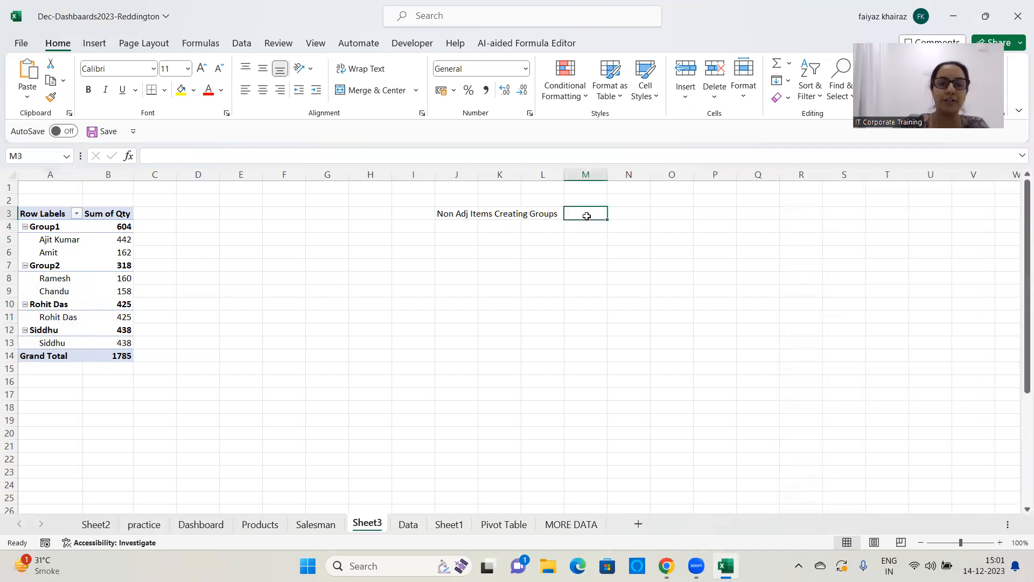
text(Ctr)
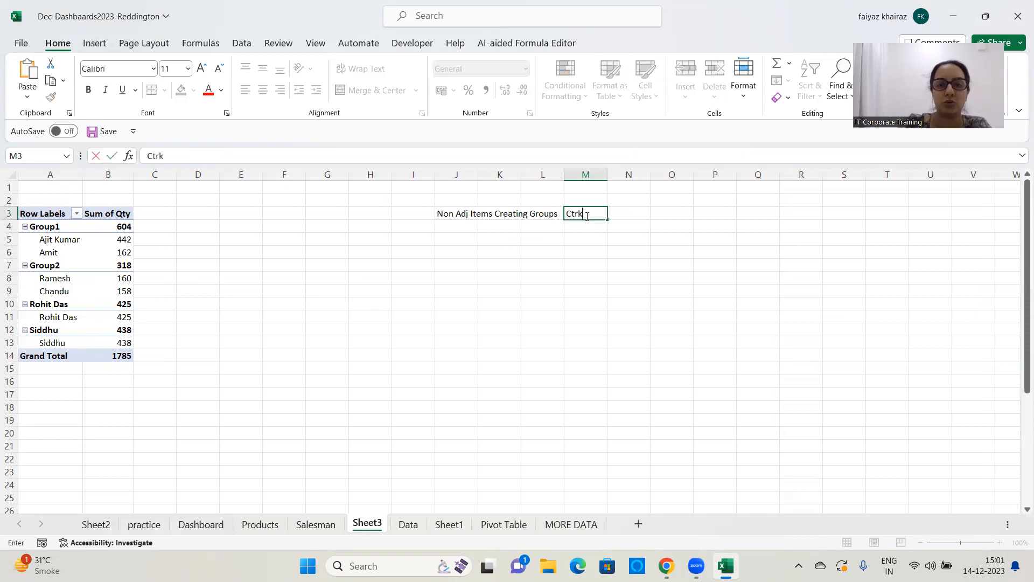
text(l)
key(Return)
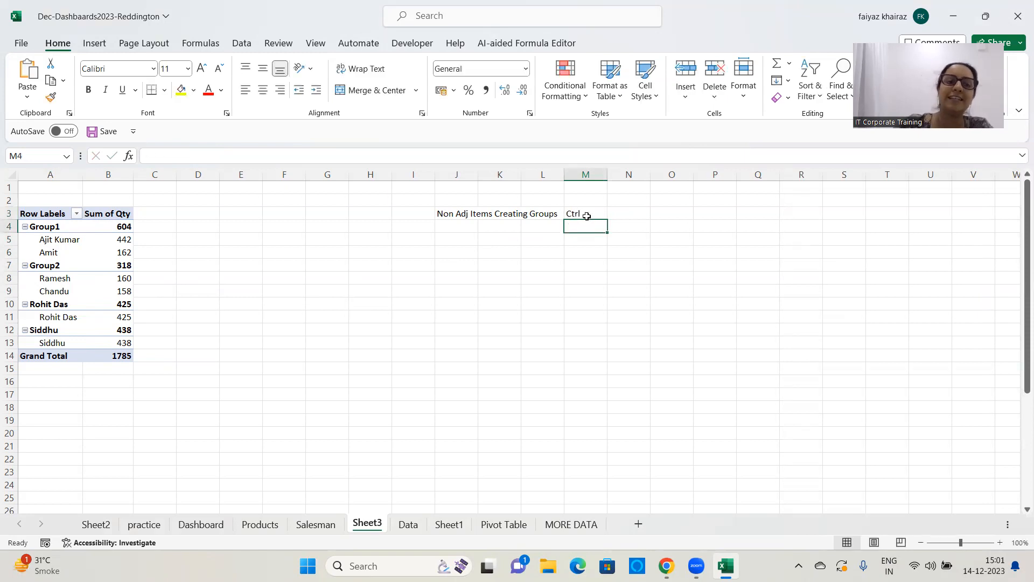
Step: Rename the first salesman group label in A4 as "Group A"
click(42, 226)
drag(204, 158, 71, 156)
text(Group A)
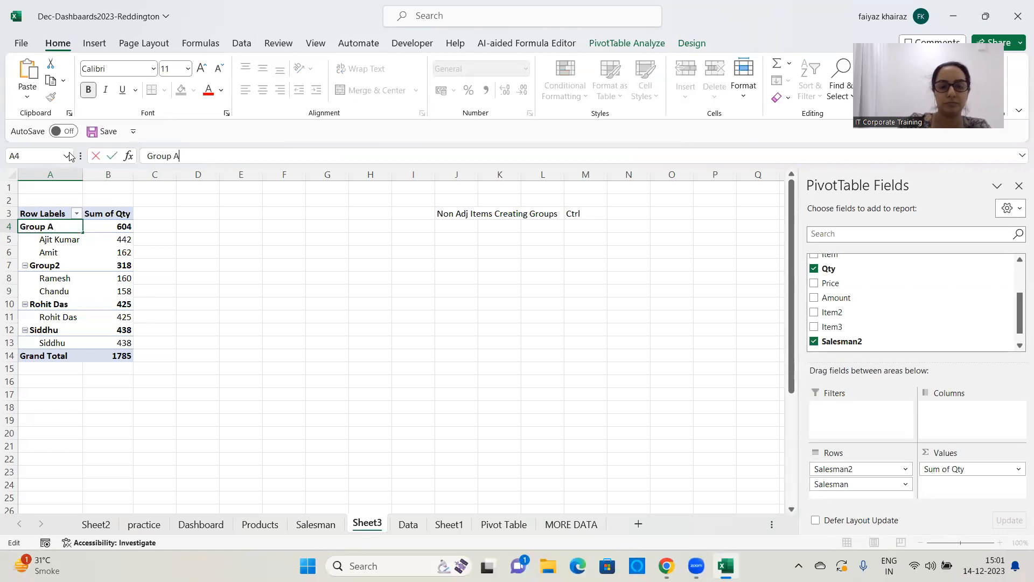
key(Return)
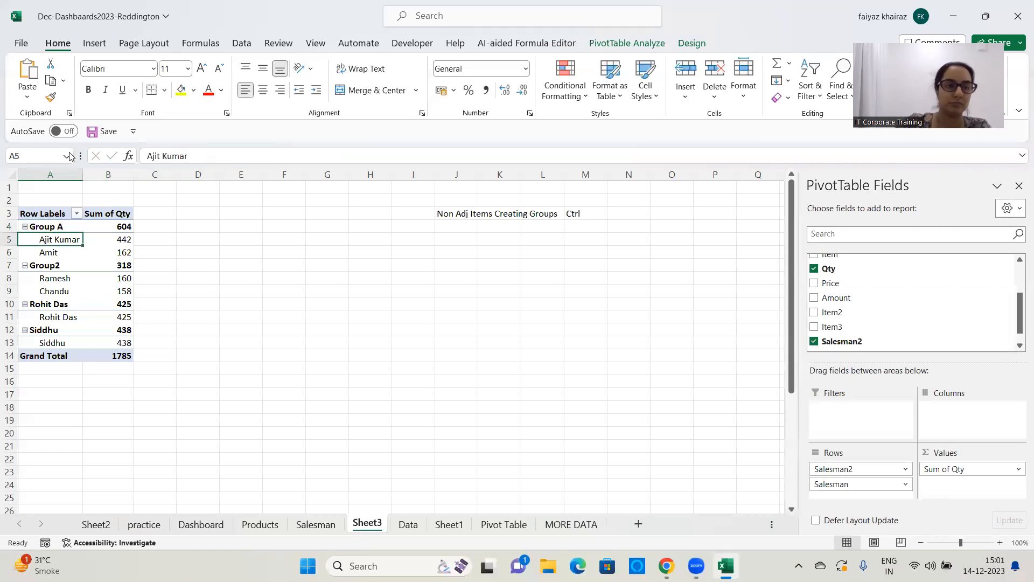
Step: Rename the second salesman group label in A7 as "Group R"
click(59, 265)
click(194, 155)
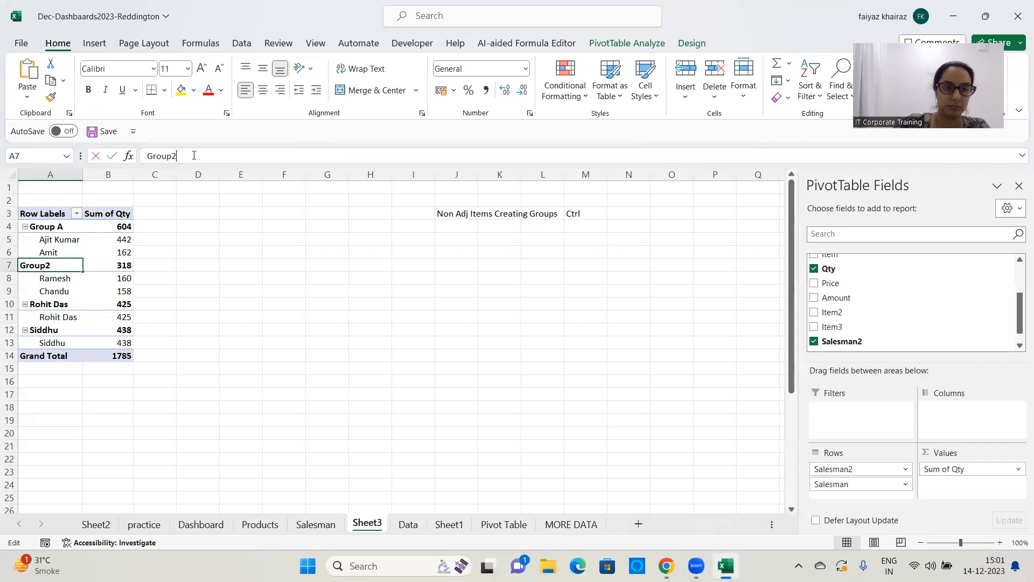
key(BackSpace)
text(A)
key(Return)
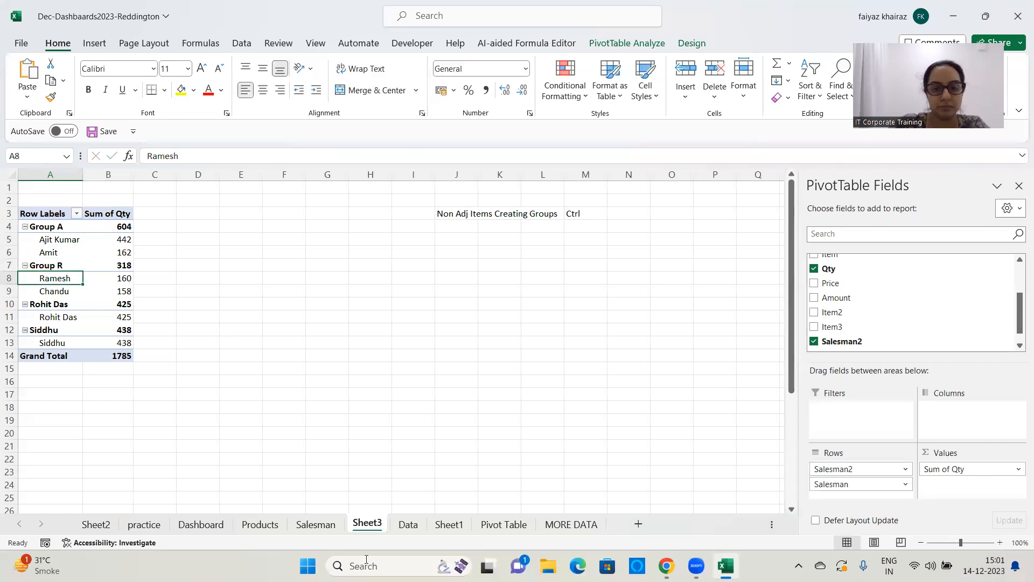
click(546, 337)
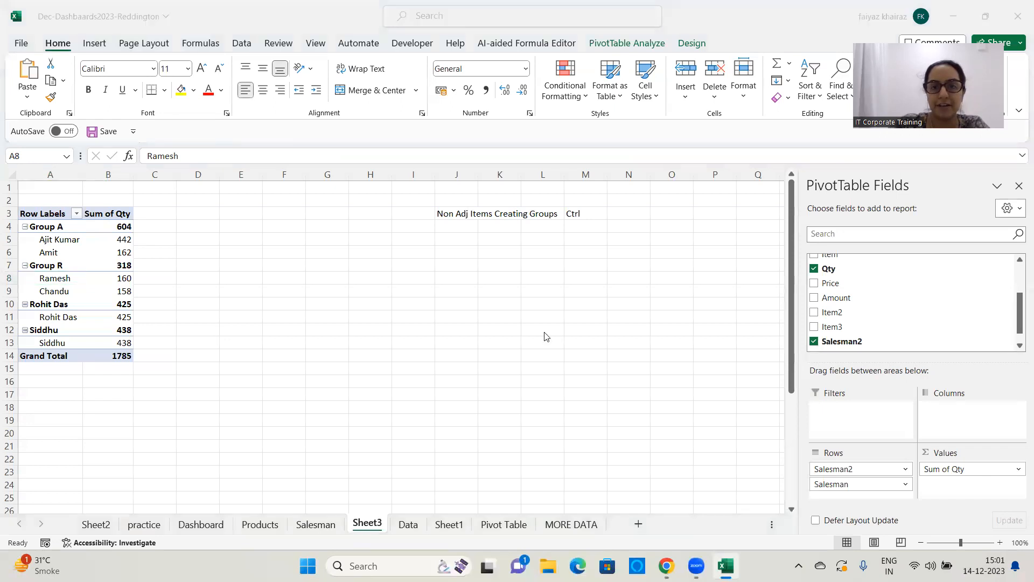
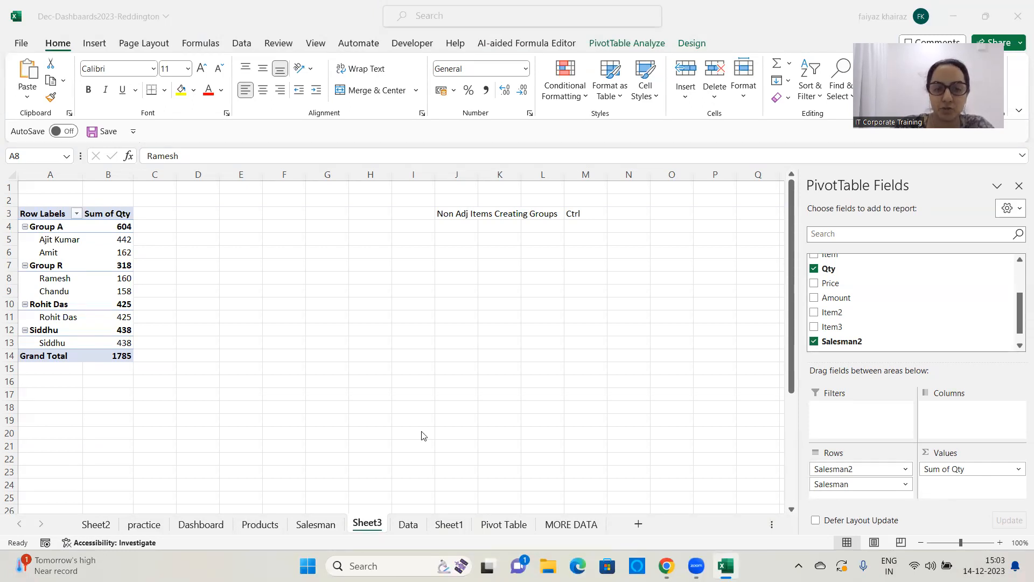
click(414, 525)
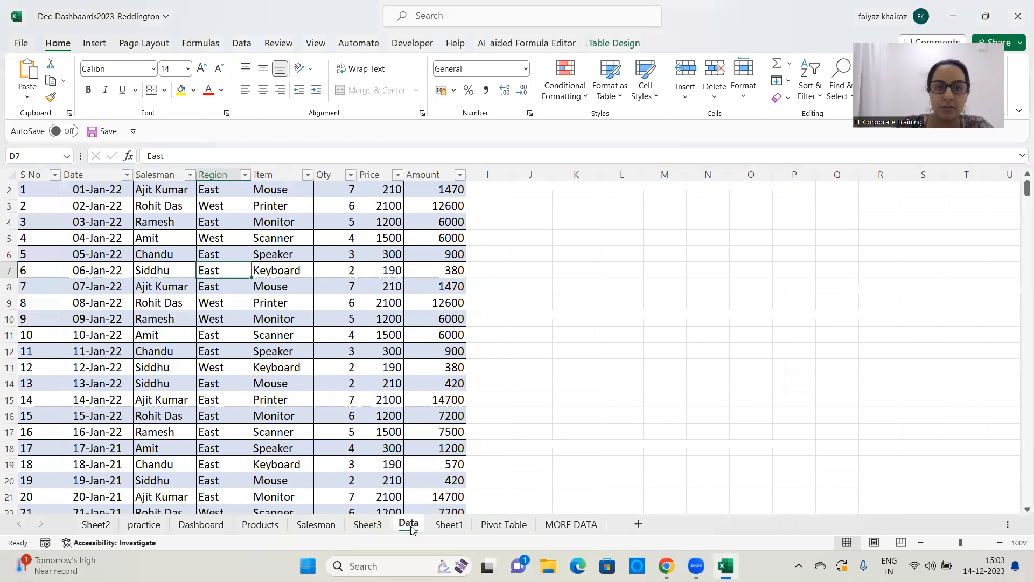
click(408, 524)
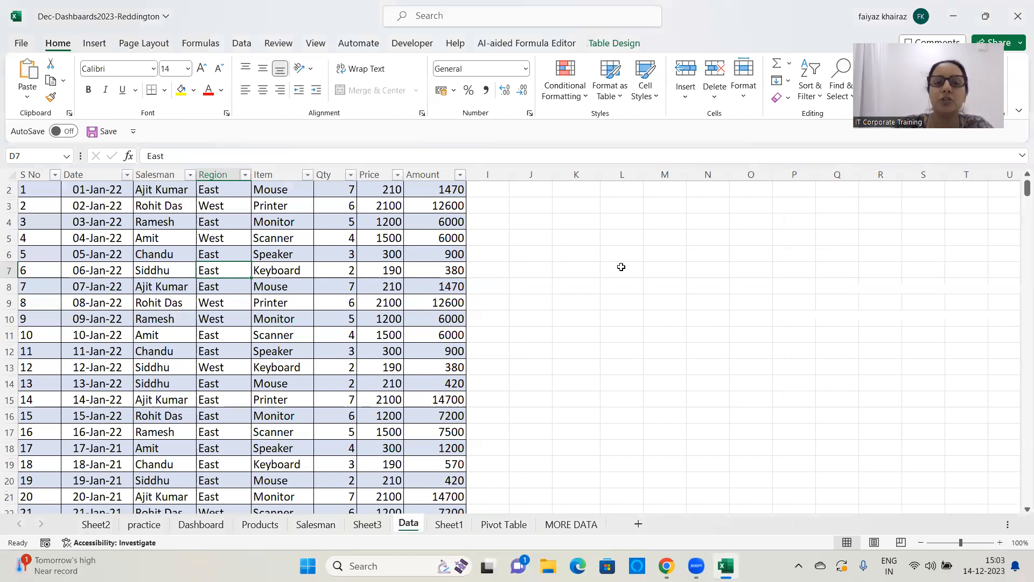
click(460, 530)
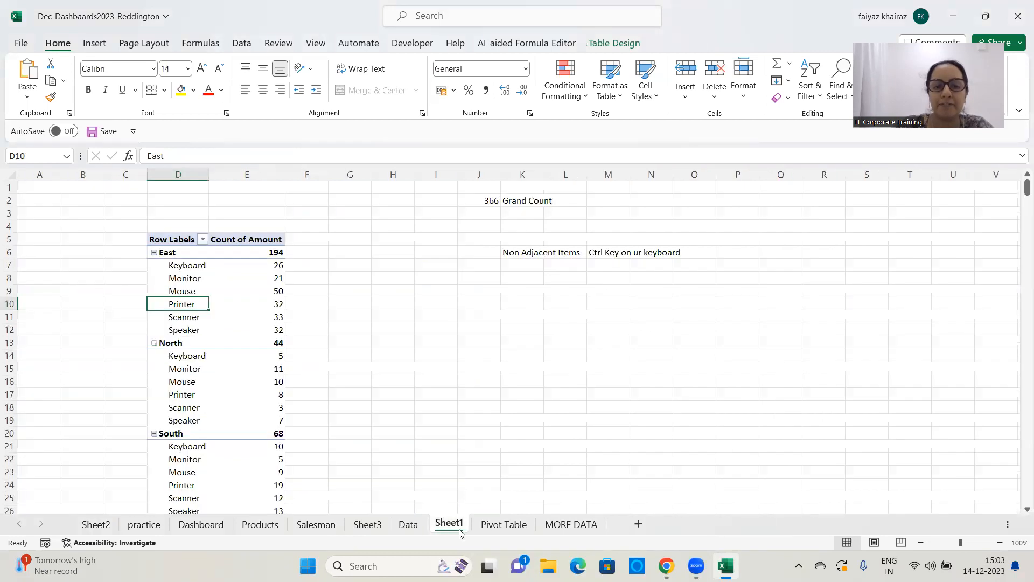
click(383, 525)
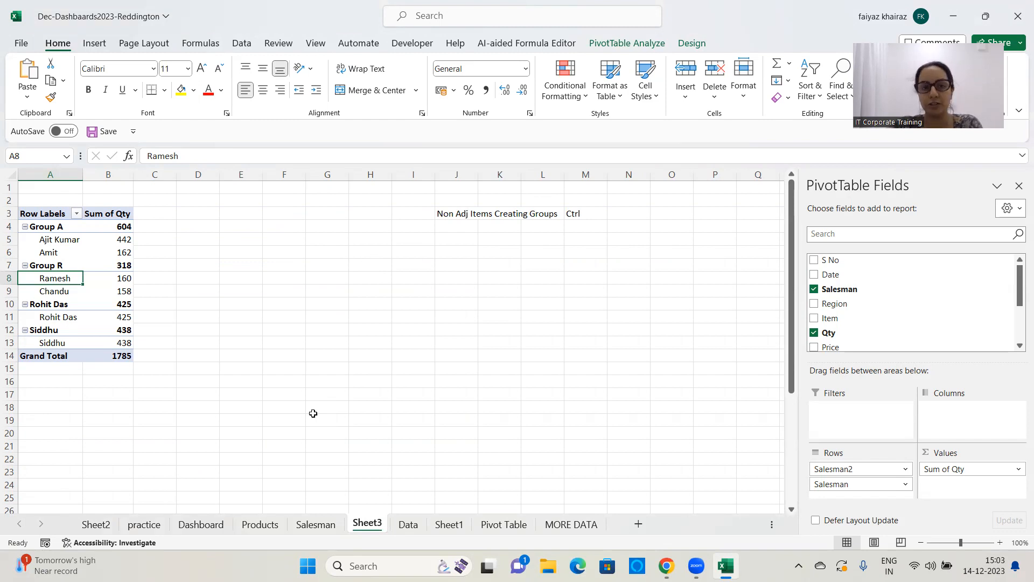
click(838, 303)
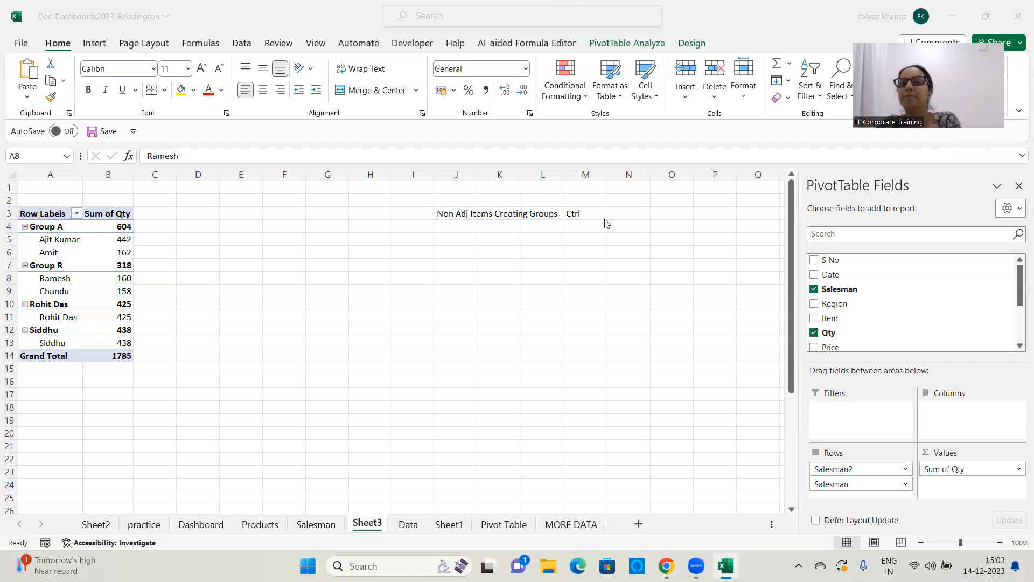
click(637, 51)
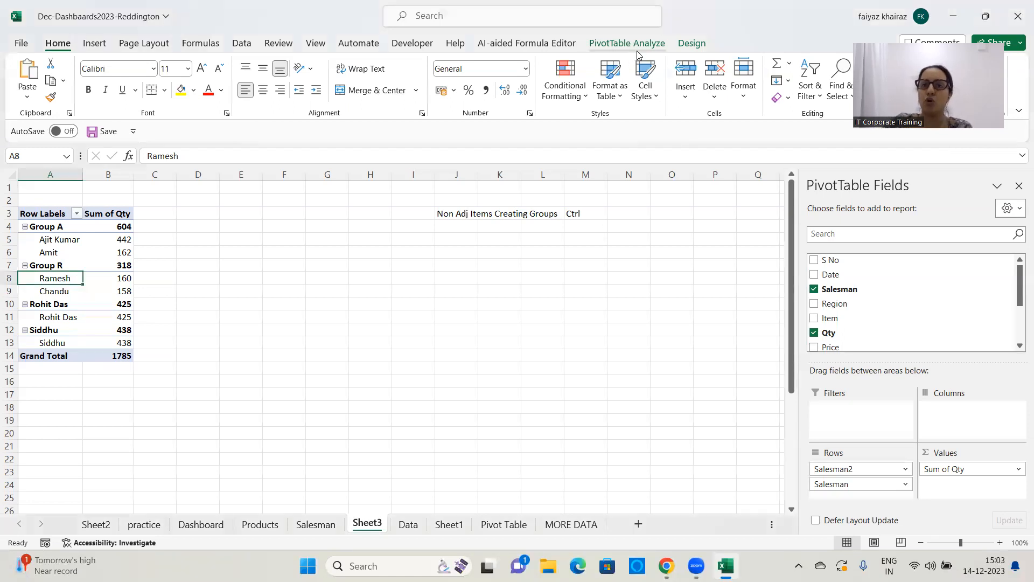
click(636, 48)
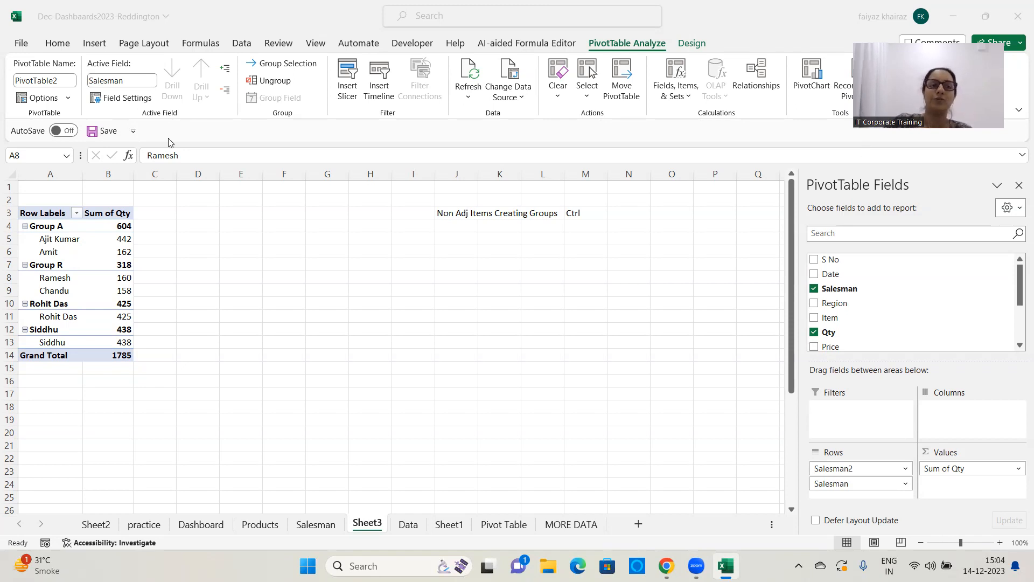
Step: Apply the salesman PivotTable's data options with "Refresh data when opening the file" enabled
click(52, 240)
right_click(54, 244)
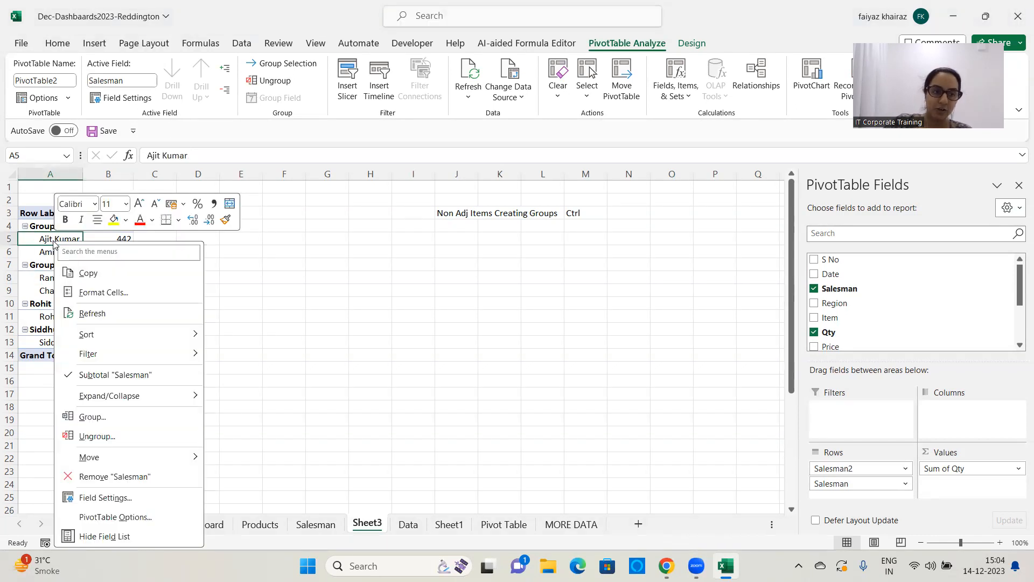
click(129, 517)
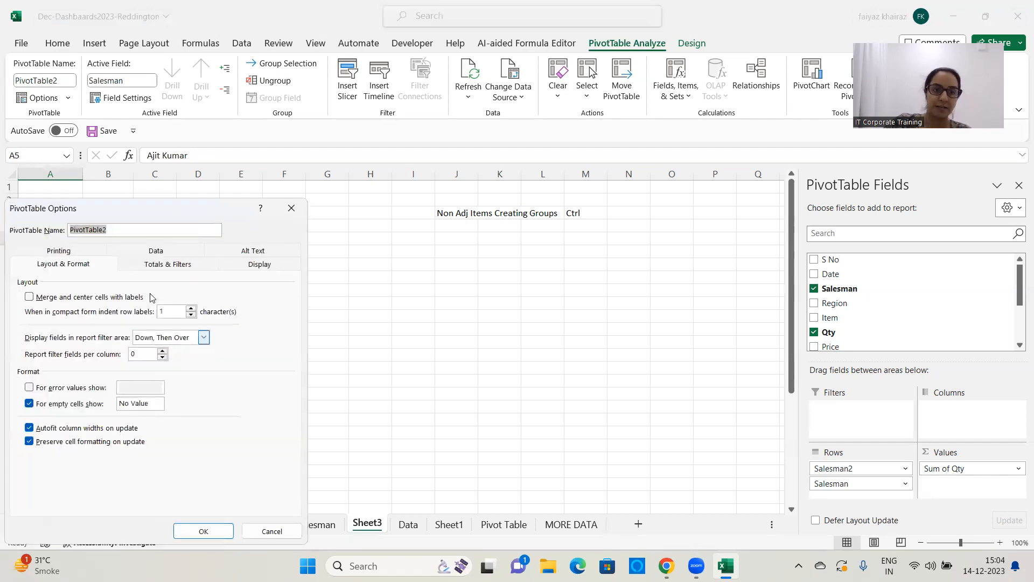
click(161, 251)
drag(174, 208, 427, 98)
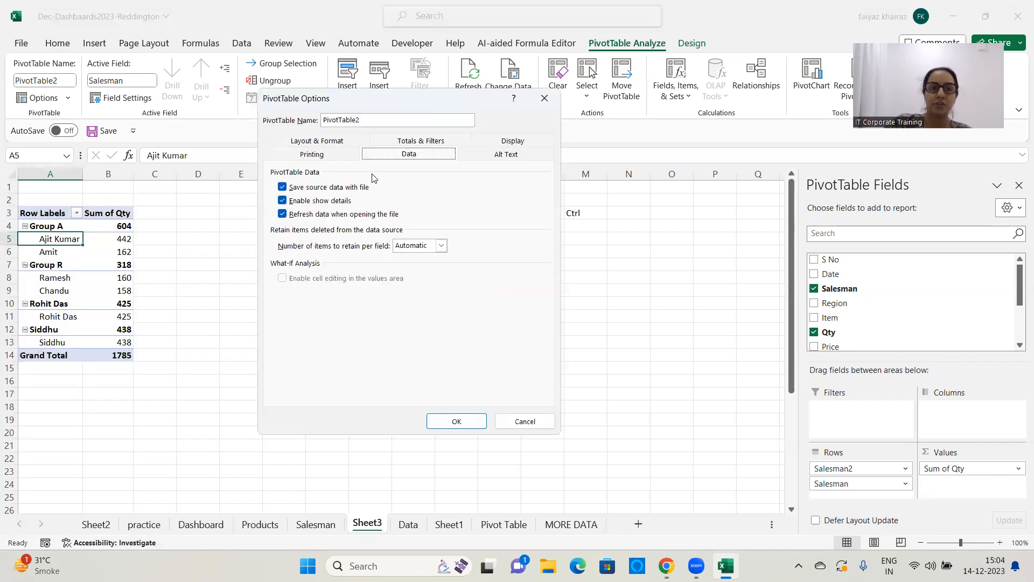
click(286, 213)
click(285, 213)
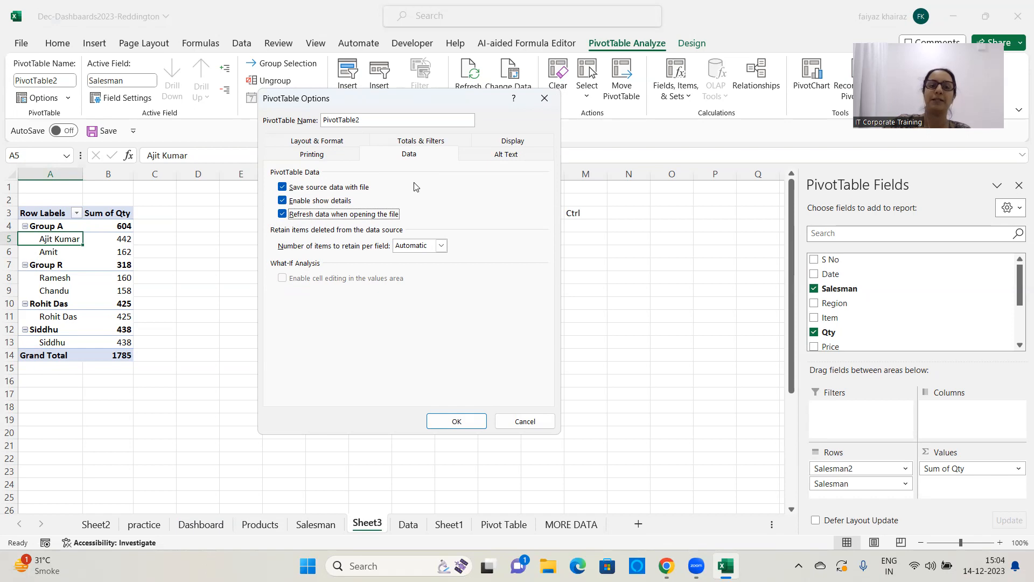
click(452, 422)
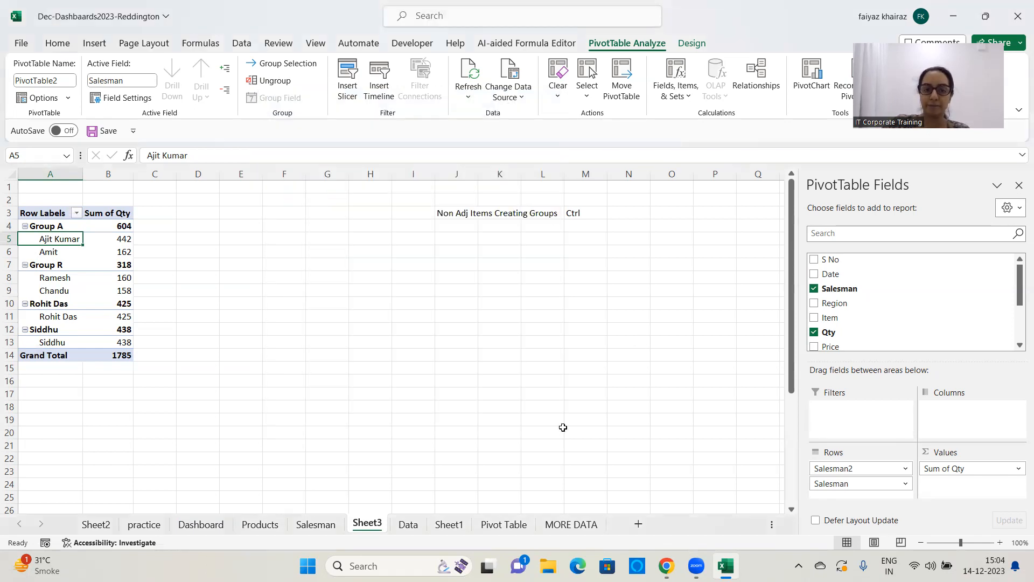
Step: Find the end of the table on the Data sheet and copy the selected records starting at C4 on the MORE DATA sheet
click(409, 524)
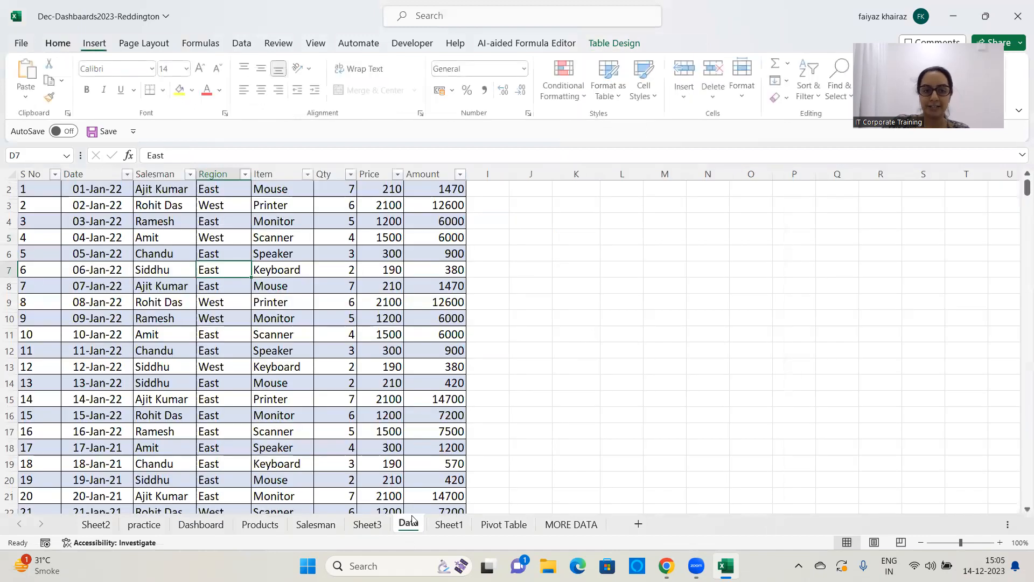
drag(1027, 187, 1017, 537)
scroll(810, 393, down, 4)
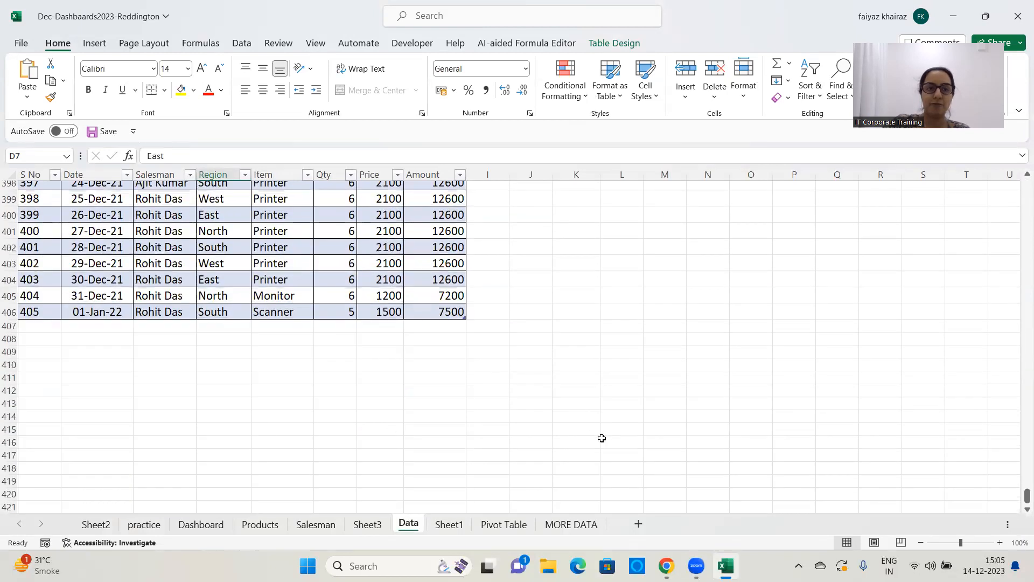
click(571, 524)
scroll(351, 278, up, 7)
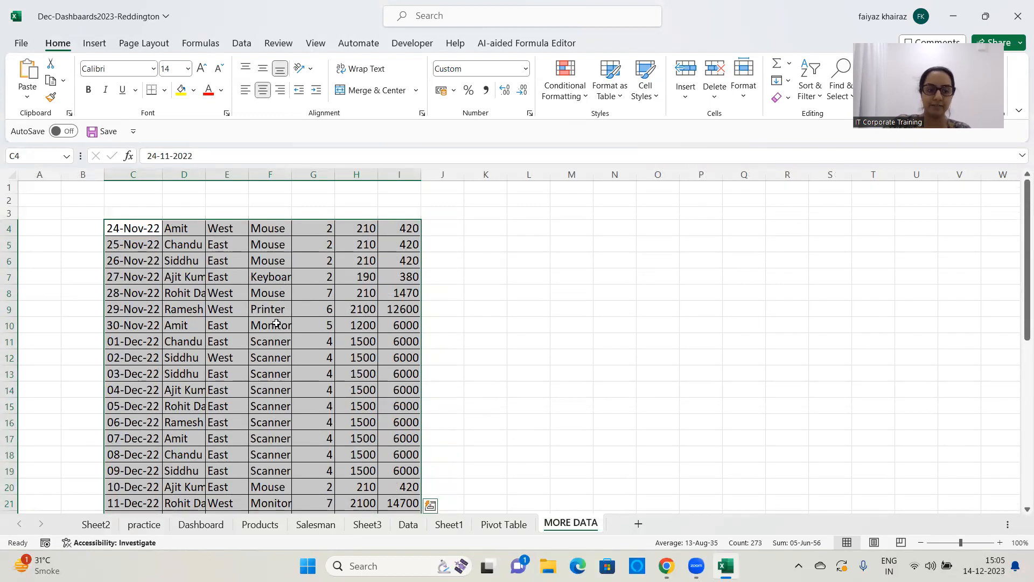
key(ctrl+c)
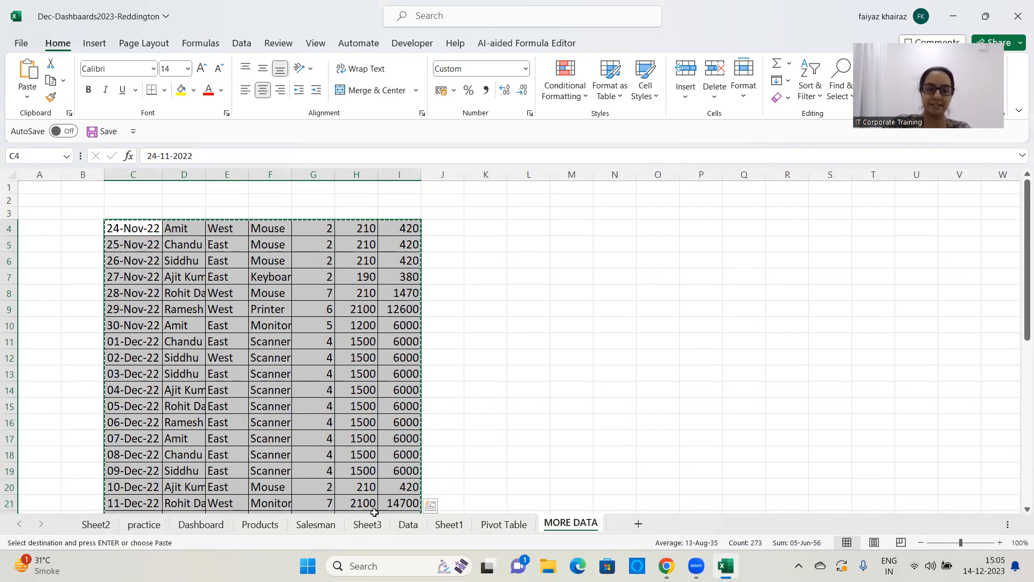
Step: Paste the copied records below the Data sheet's table starting at B407 and check the added rows
click(408, 524)
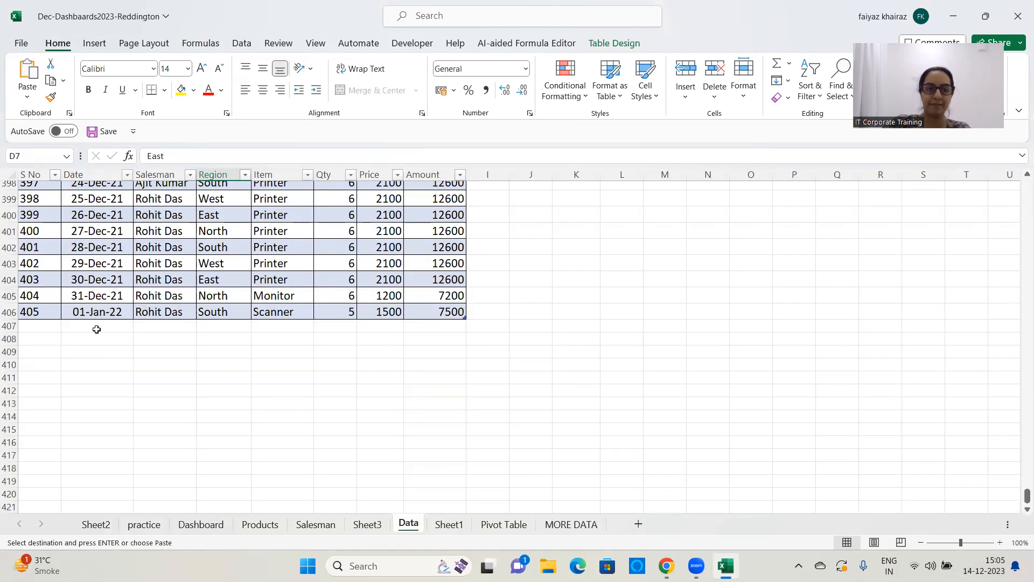
click(97, 326)
key(ctrl+v)
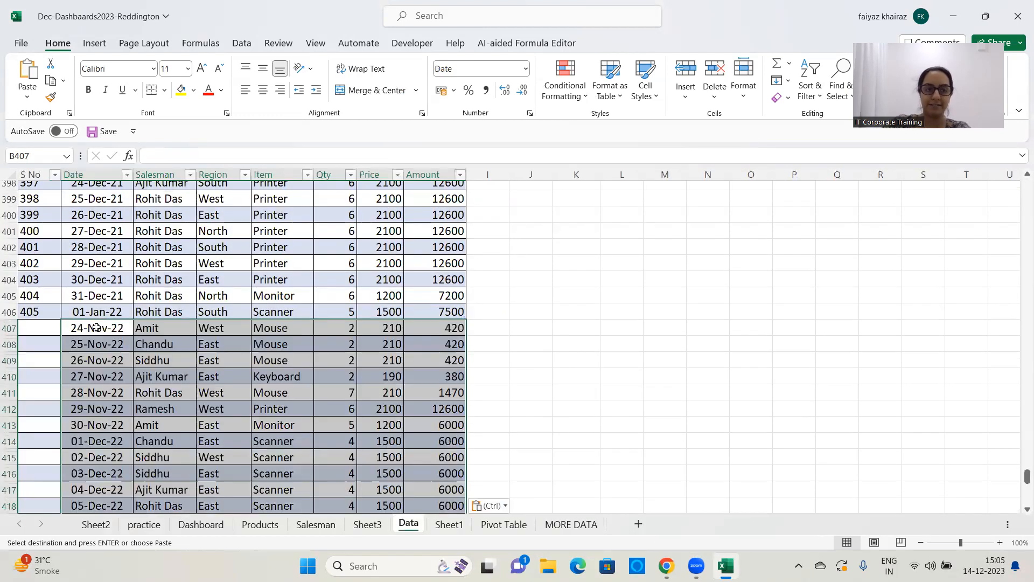
drag(1026, 476, 1018, 518)
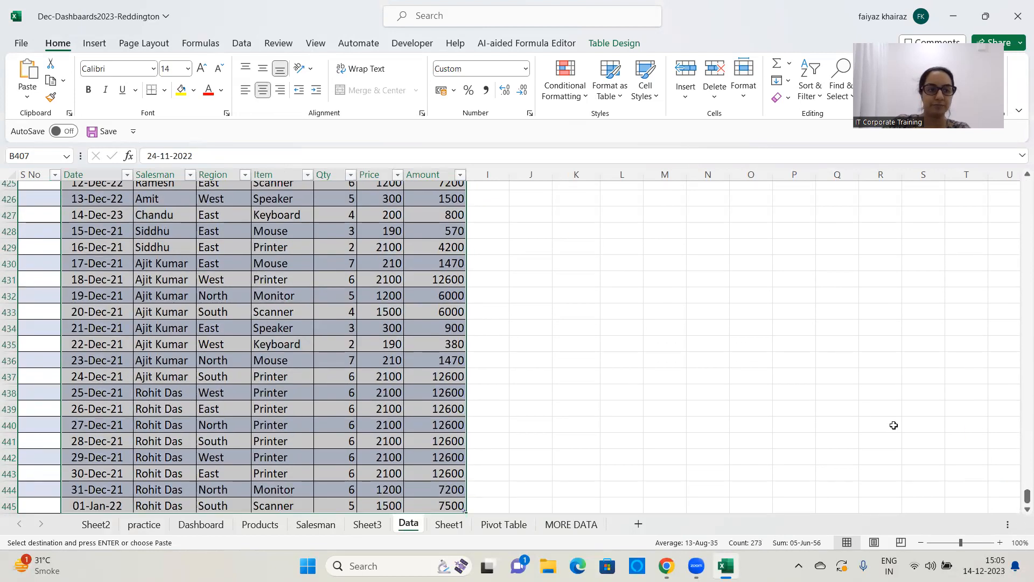
scroll(891, 415, down, 2)
scroll(887, 405, up, 6)
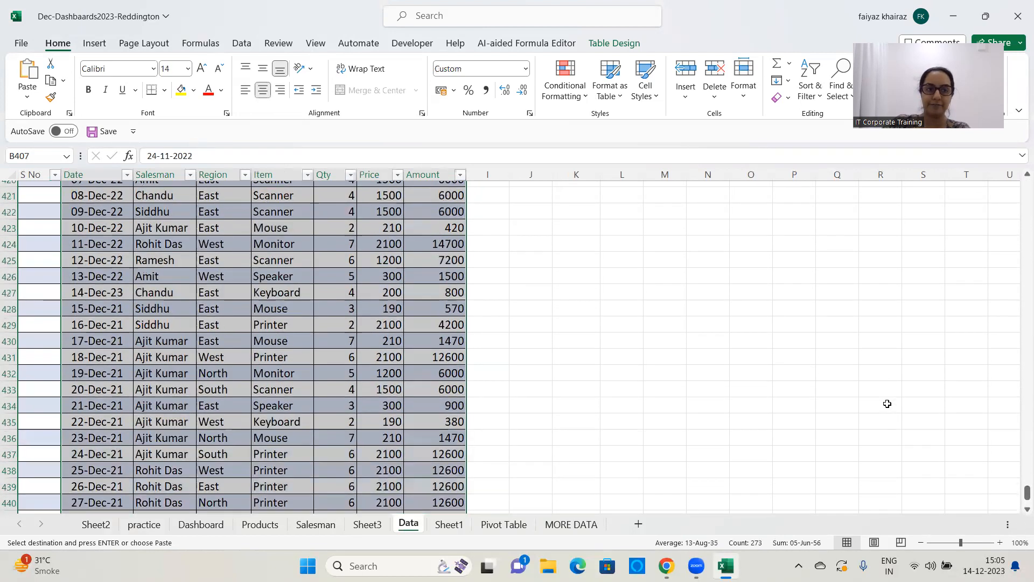
scroll(892, 392, up, 6)
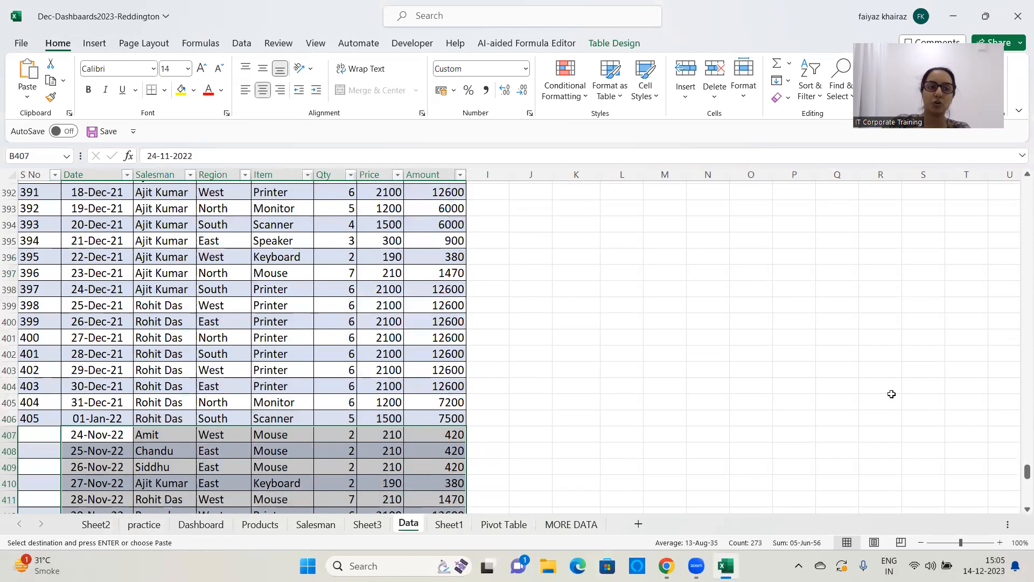
scroll(892, 392, down, 1)
Step: Try to fill the S No column down from A406, undoing the first fill and clearing the repeated numbers in A407:A409
click(43, 340)
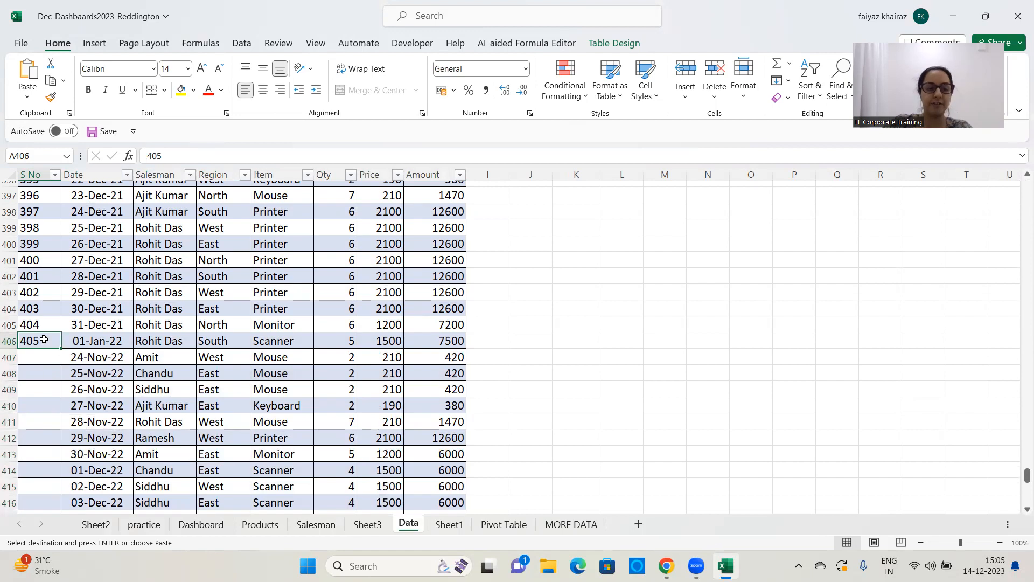
double_click(60, 349)
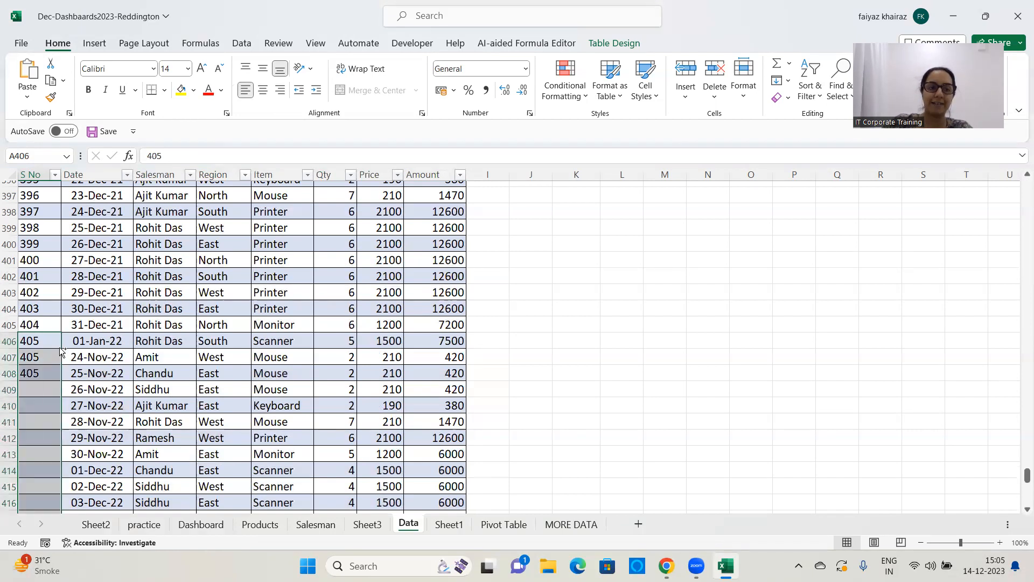
key(ctrl+z)
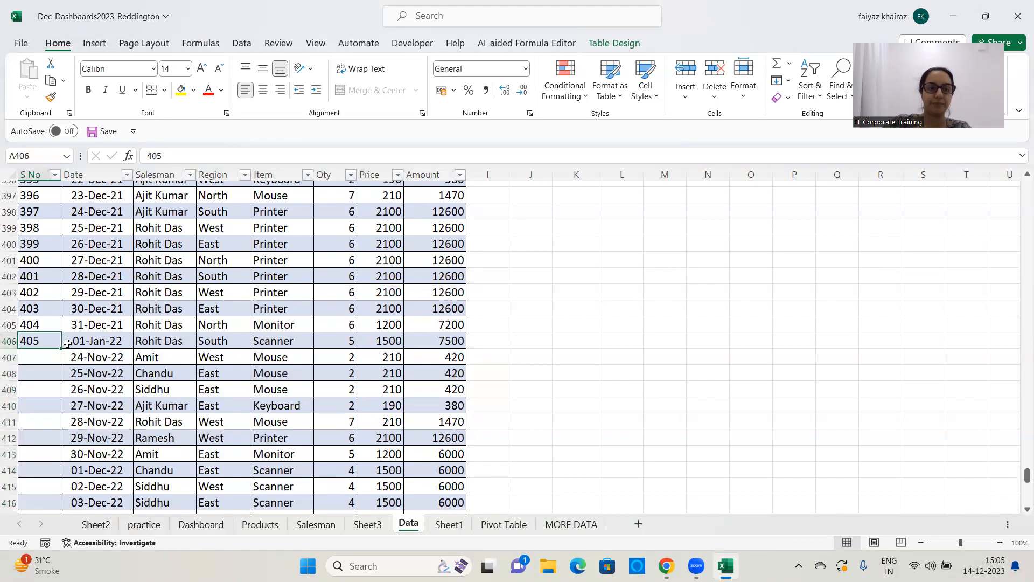
drag(61, 348, 51, 186)
scroll(125, 260, up, 2)
scroll(125, 260, up, 4)
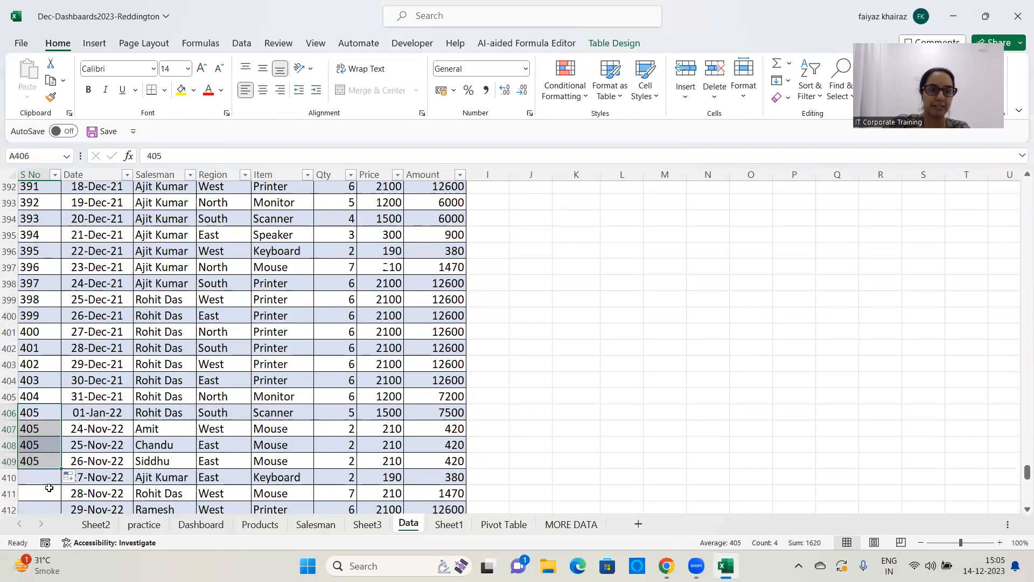
drag(38, 429, 37, 462)
key(Delete)
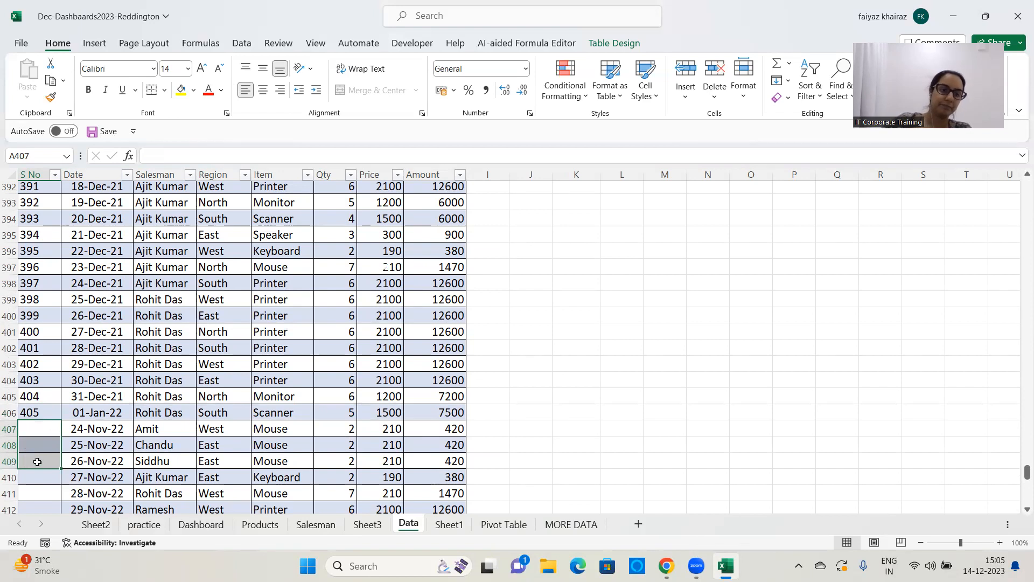
Step: Extend the S No series from 405 in A406 down to 444 in A445 and return to Sheet3
click(41, 414)
drag(63, 420, 63, 469)
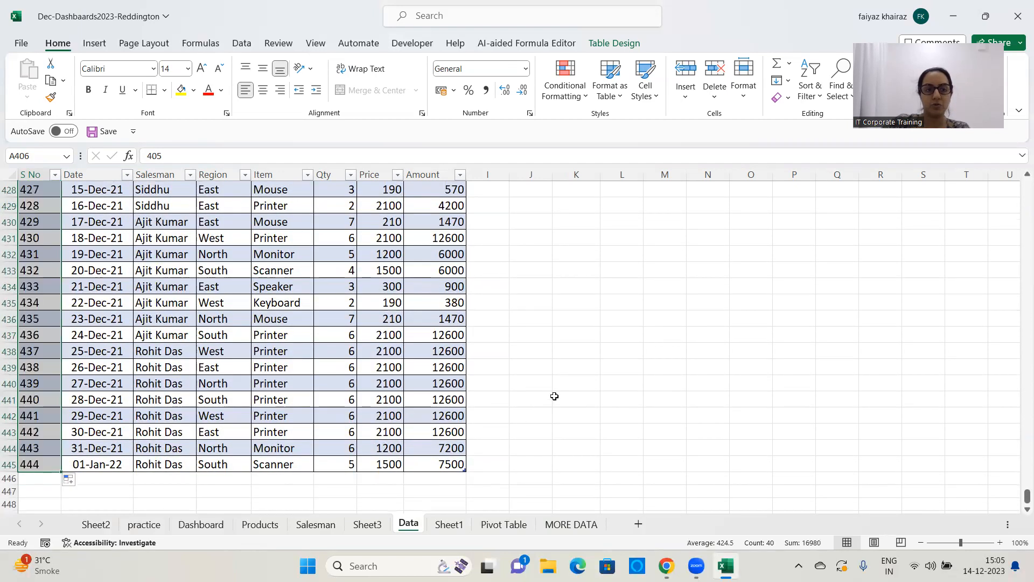
click(554, 396)
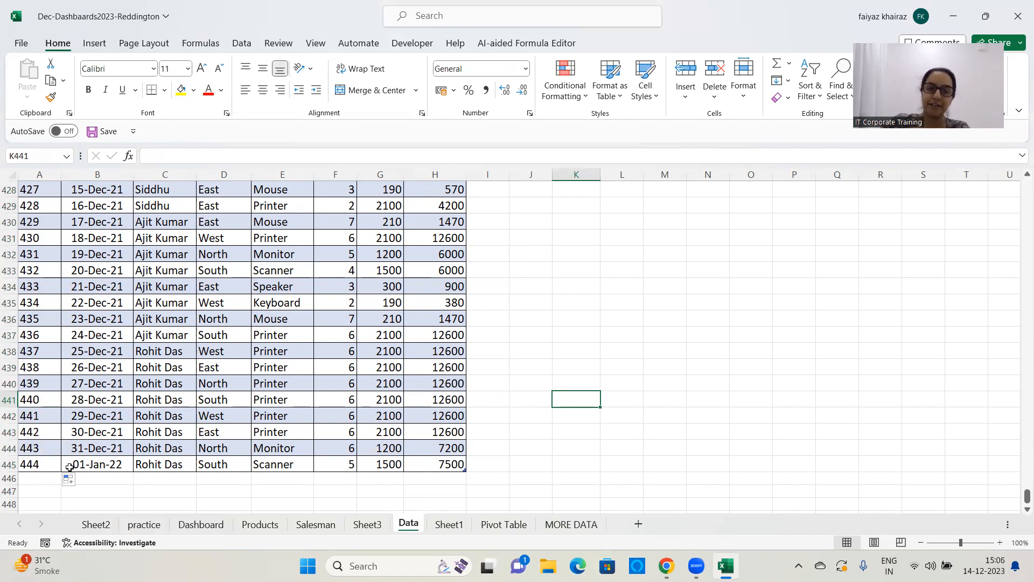
click(378, 524)
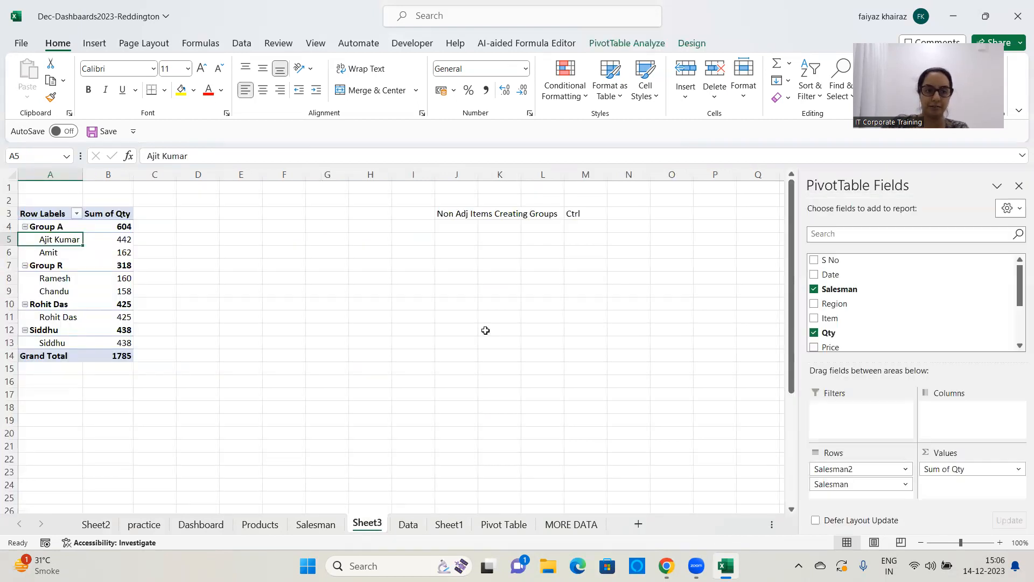
Step: Change the Qty value field in Sheet3's PivotTable to summarize by Count instead of Sum
click(101, 214)
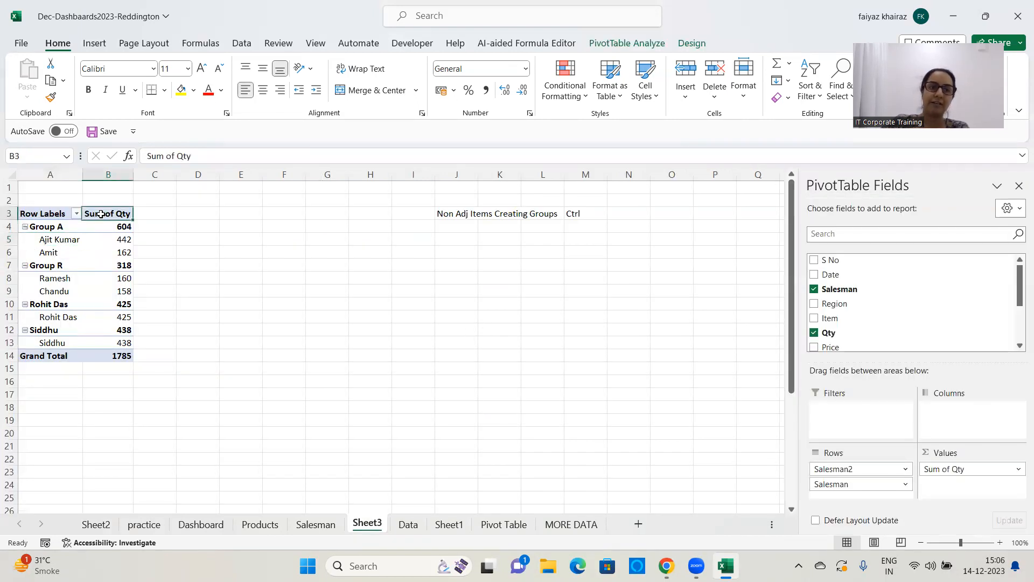
double_click(100, 214)
click(413, 251)
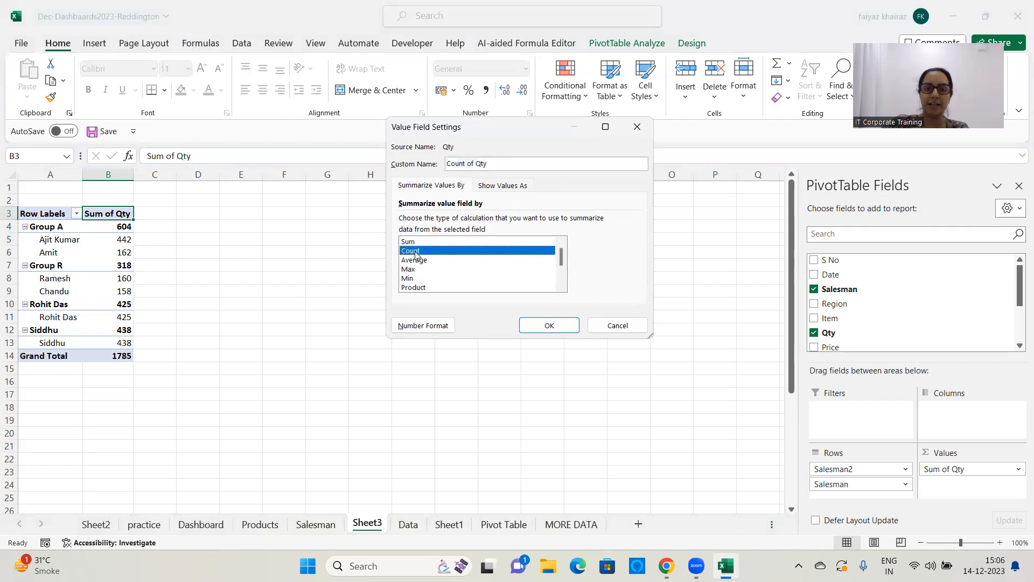
click(549, 325)
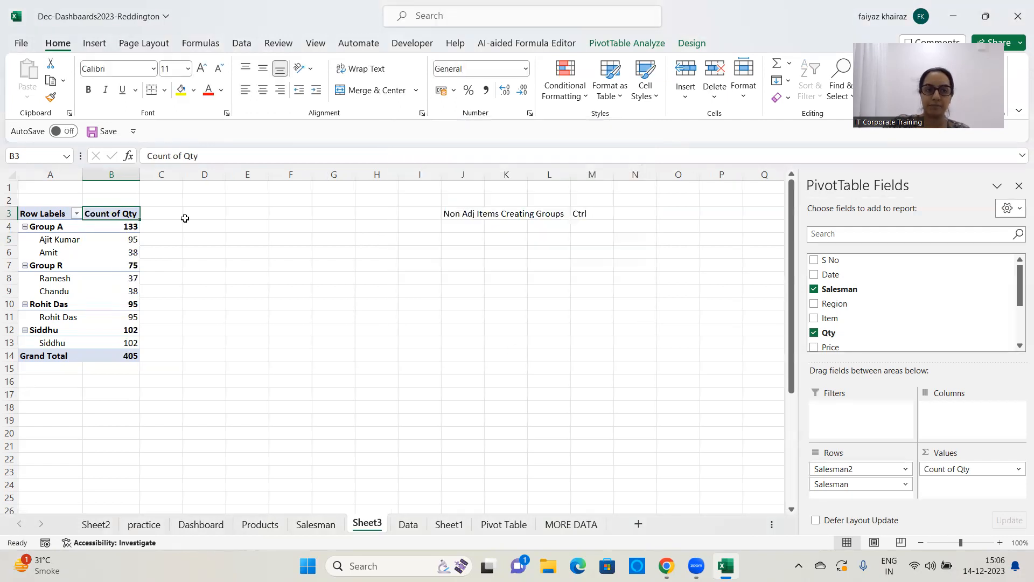
Step: Enter the note "Count of Quantity - 405" in cell J5 of Sheet3
click(469, 236)
text(Cou)
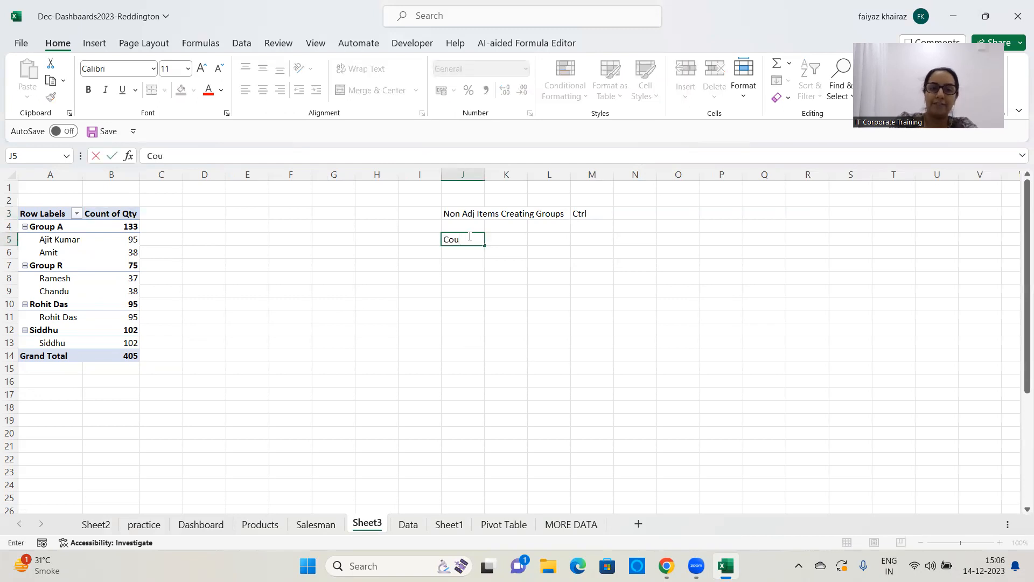
text(nt of Q)
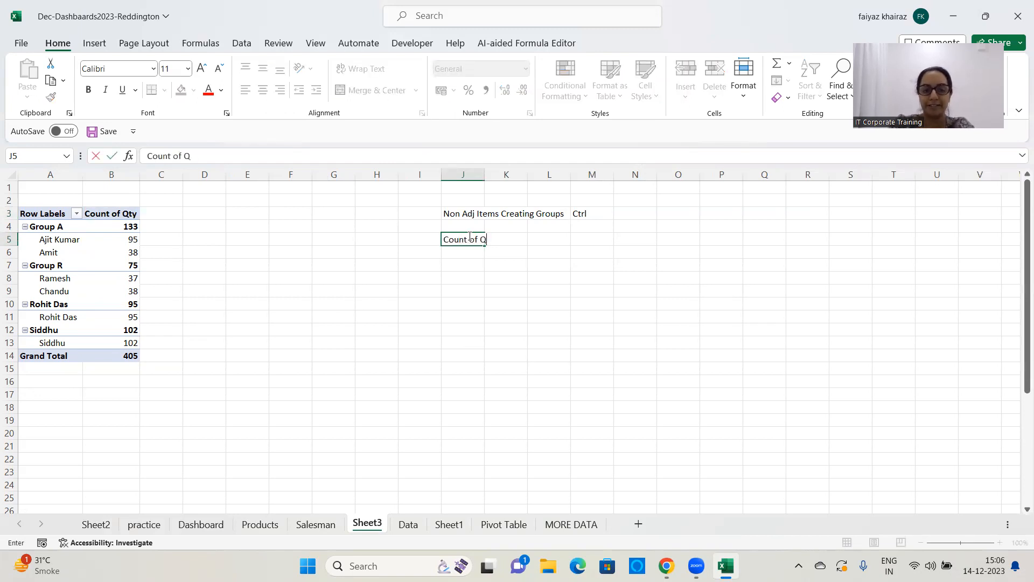
text(uan)
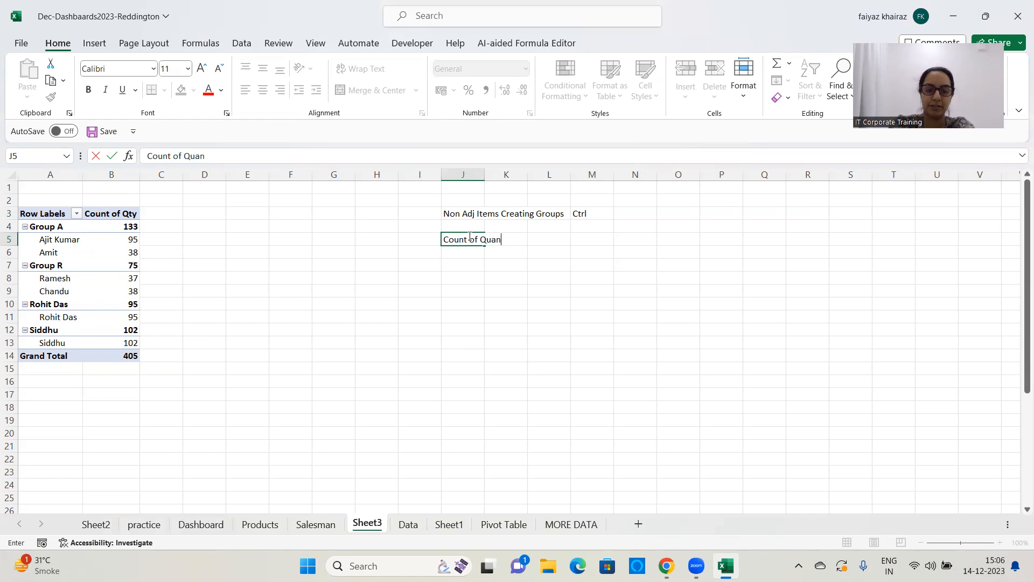
text(tity -)
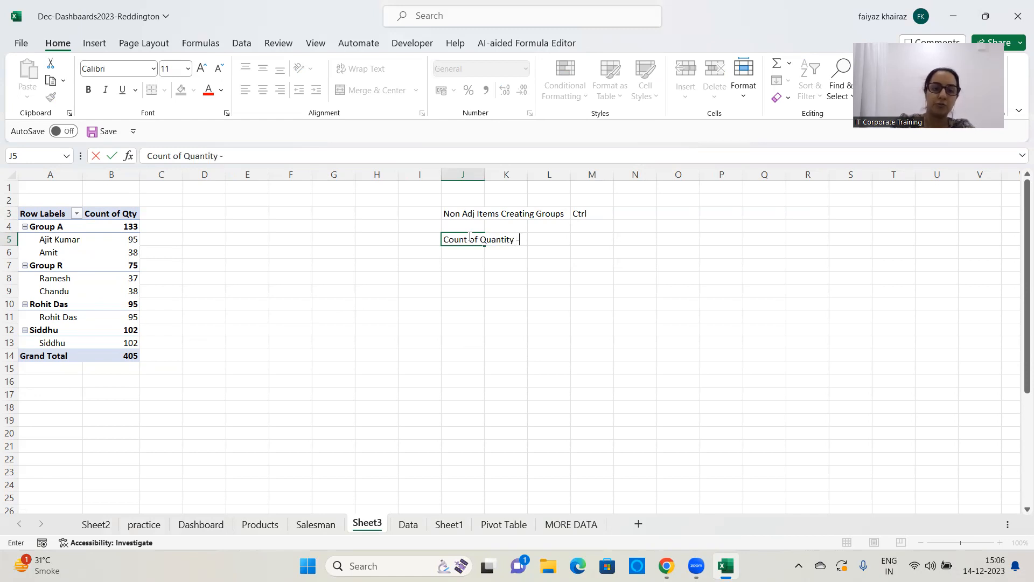
text( 405)
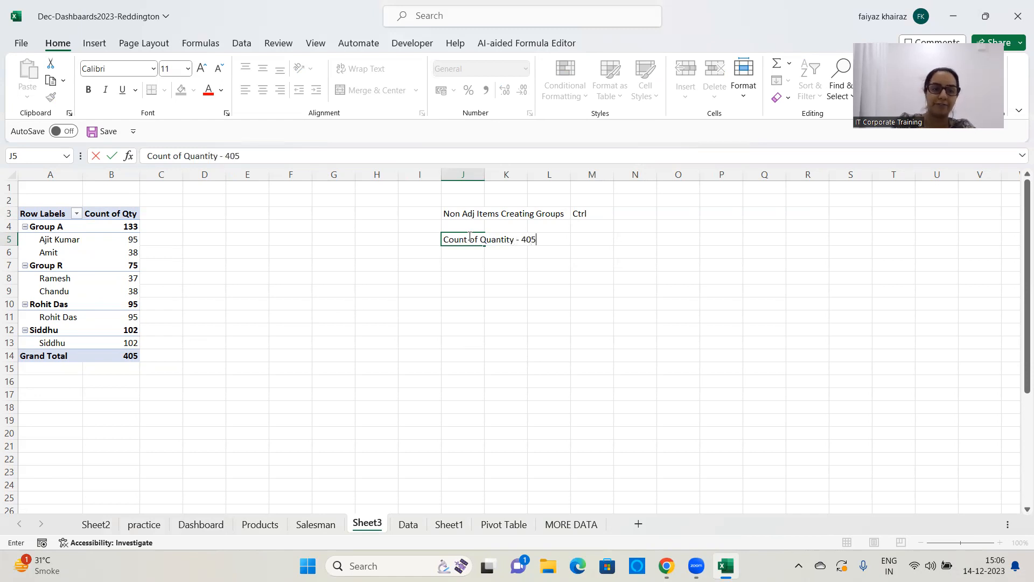
key(Return)
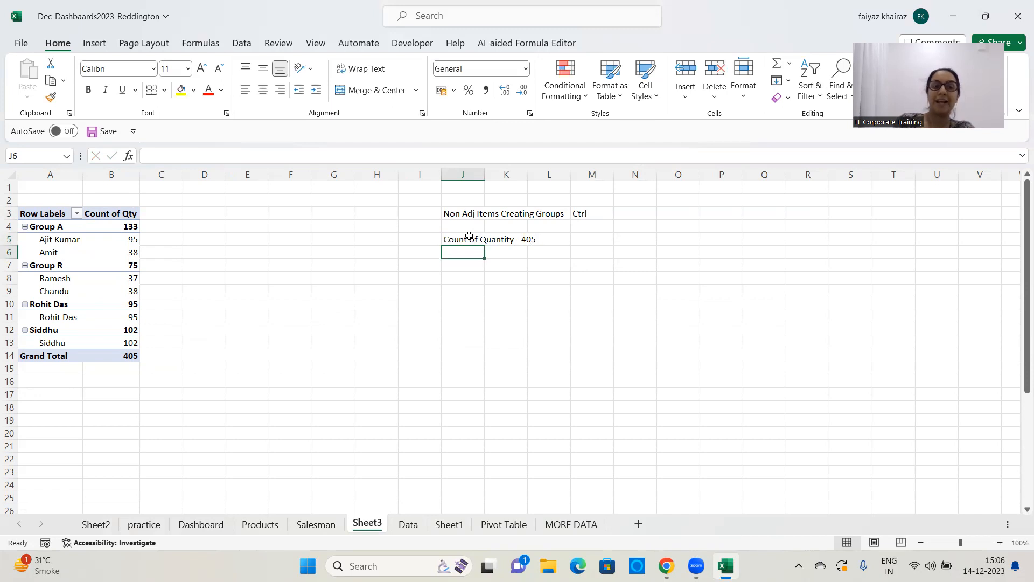
click(481, 345)
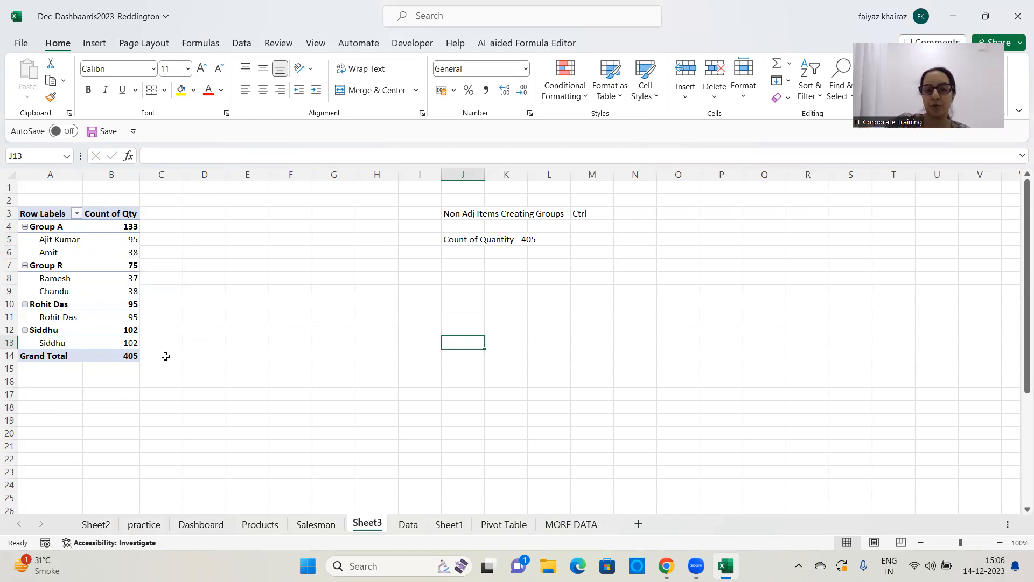
Step: Close the workbook with its changes saved, then reopen Dec-Dashbaards2023-Reddington from the desktop and return to Sheet3
click(407, 523)
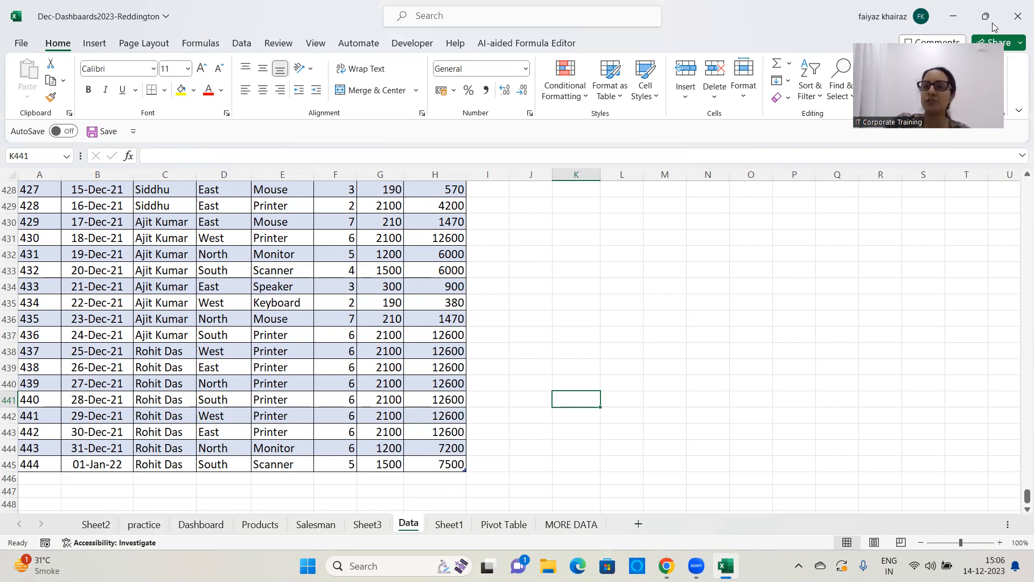
click(1019, 16)
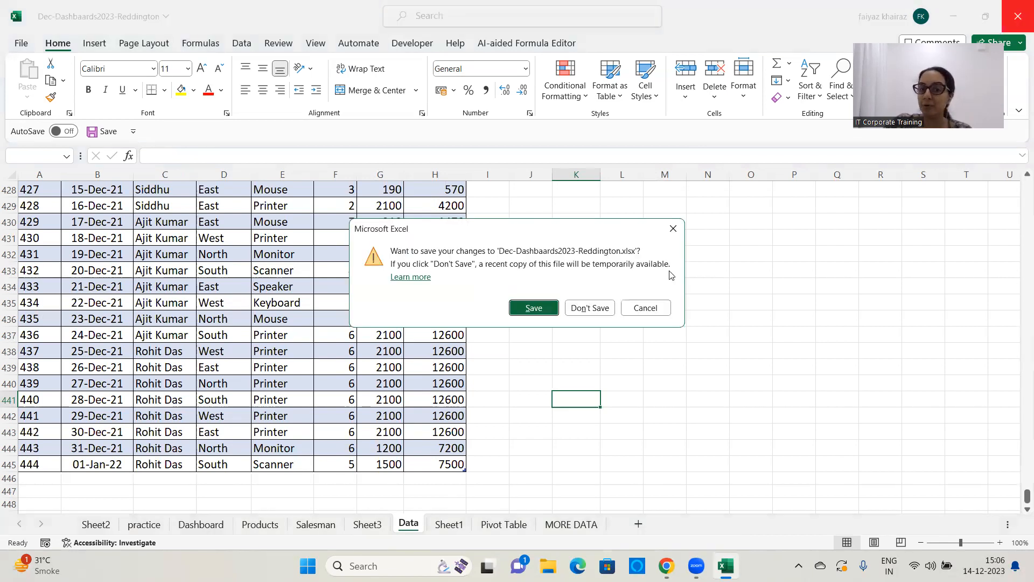
click(534, 308)
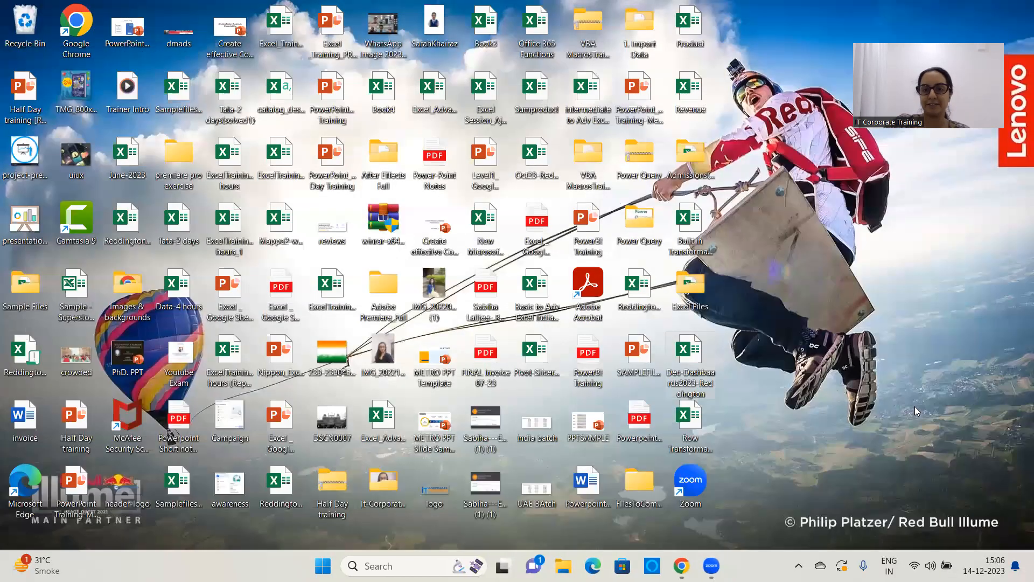
double_click(689, 350)
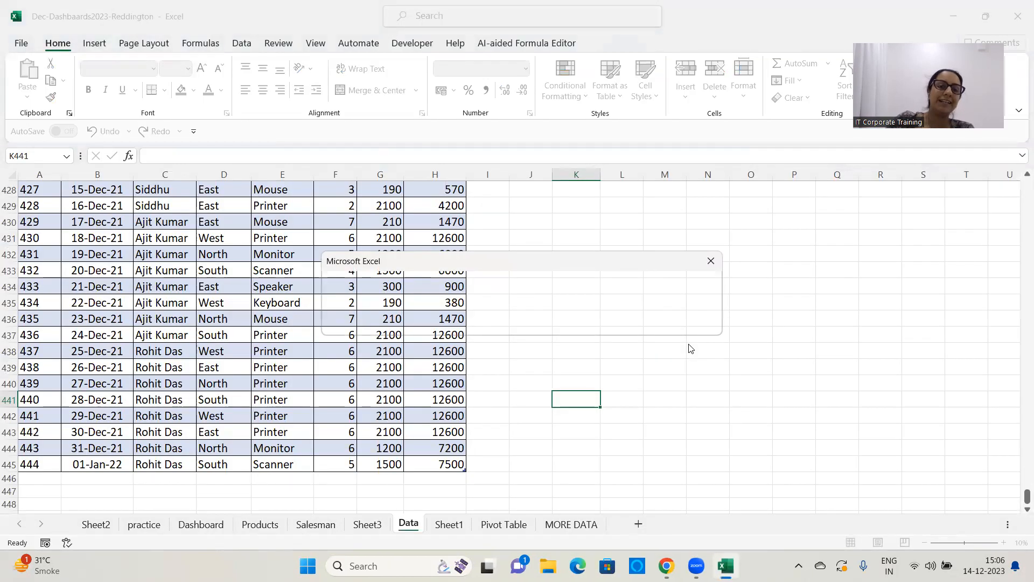
click(711, 261)
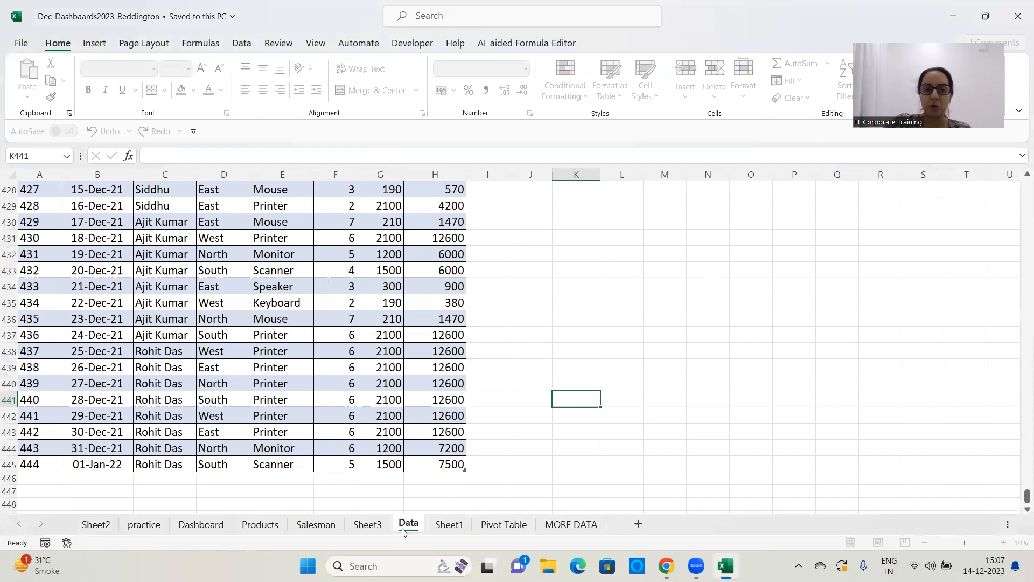
click(365, 525)
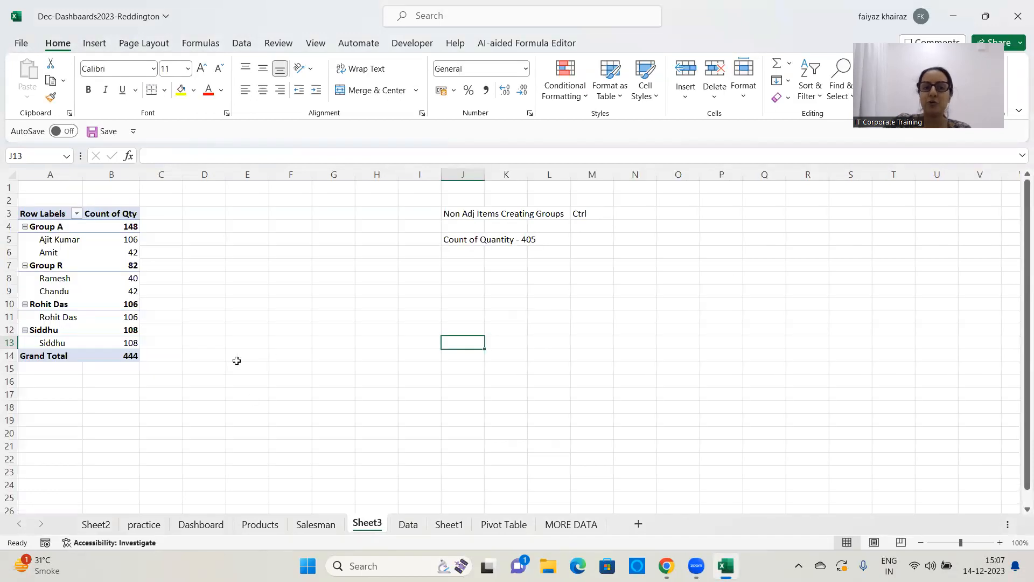
Step: Fill the PivotTable's Grand Total cell B14 and the count note in J5:L5 with yellow
click(129, 357)
click(181, 89)
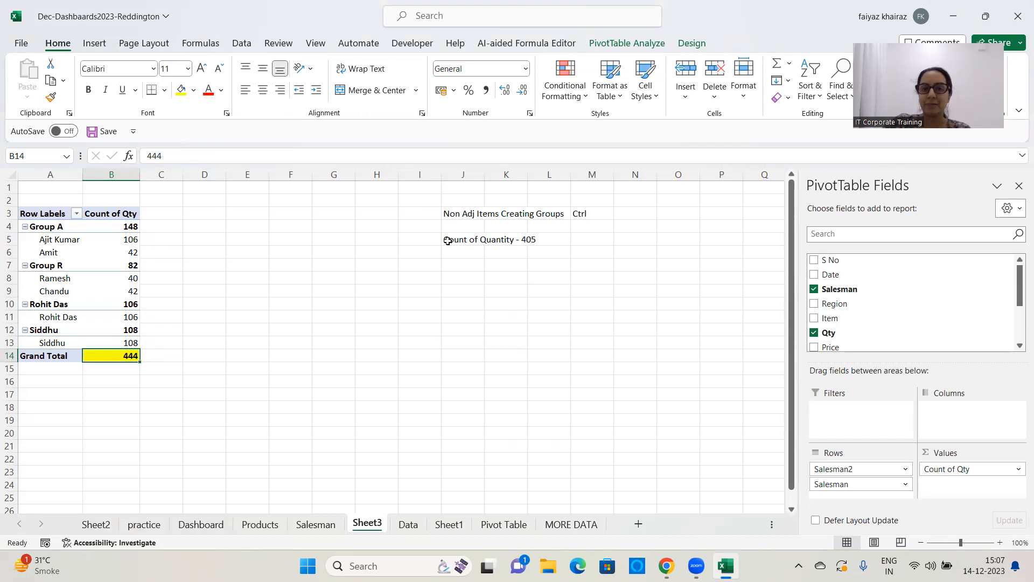
drag(444, 241, 554, 241)
click(181, 90)
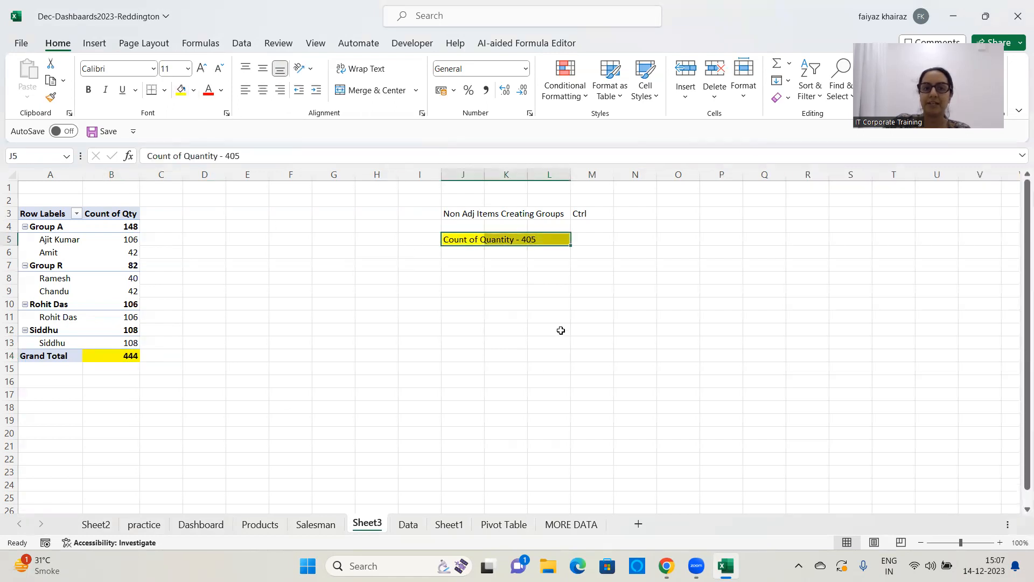
click(559, 329)
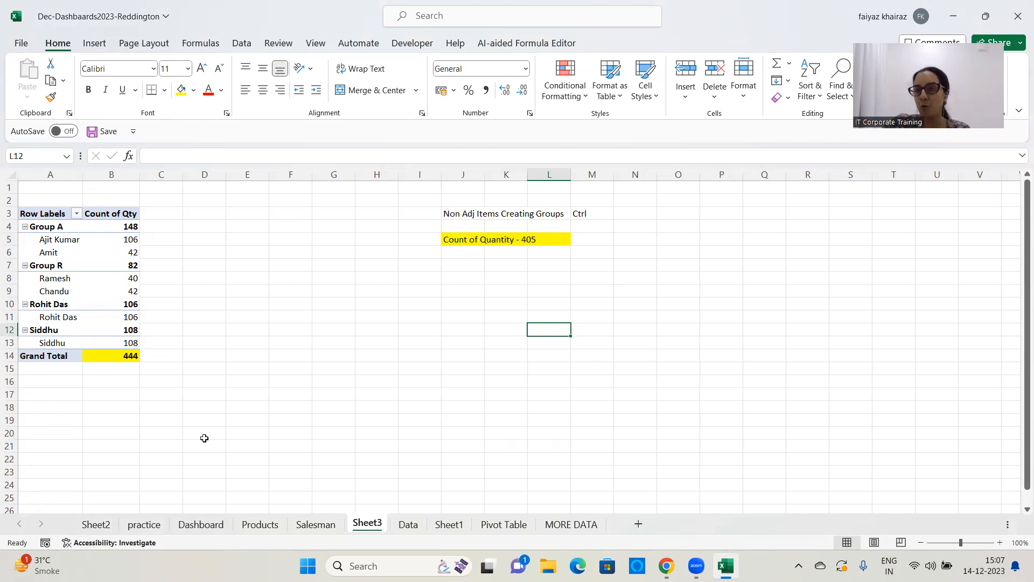
Step: Review the data settings in the PivotTable Options, including refreshing data when opening the file
click(121, 355)
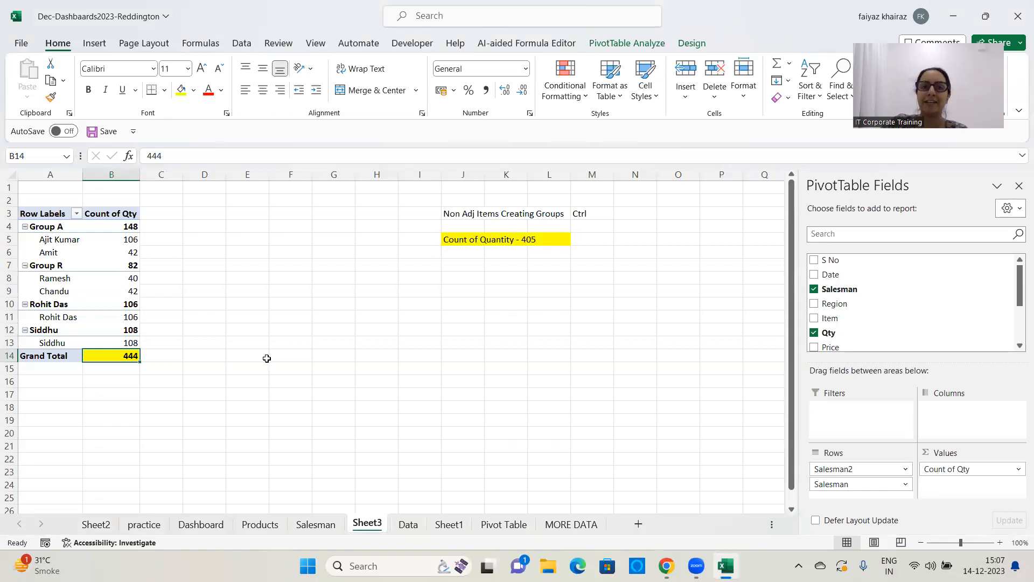
right_click(97, 295)
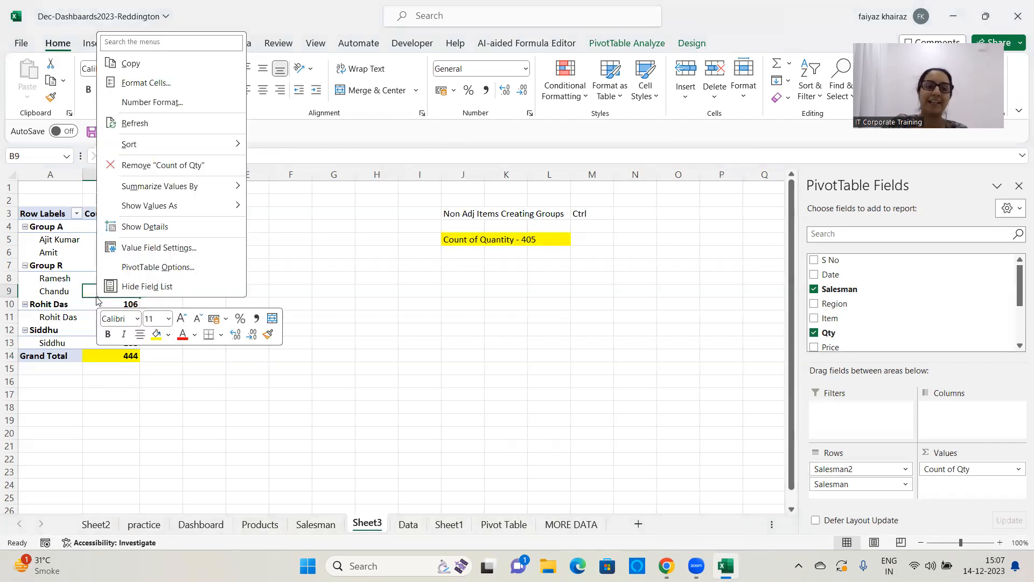
click(137, 265)
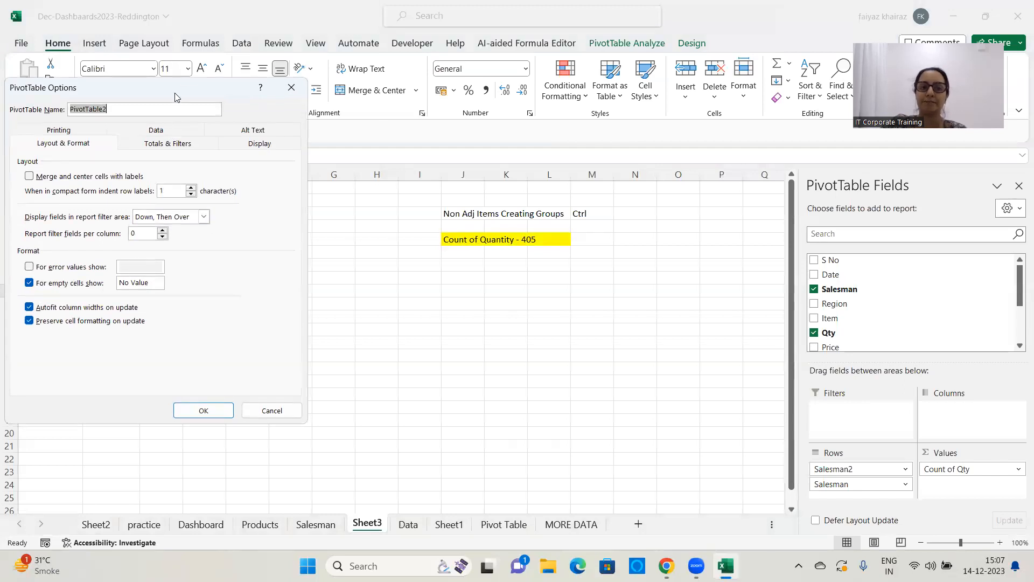
drag(175, 97, 521, 63)
click(500, 96)
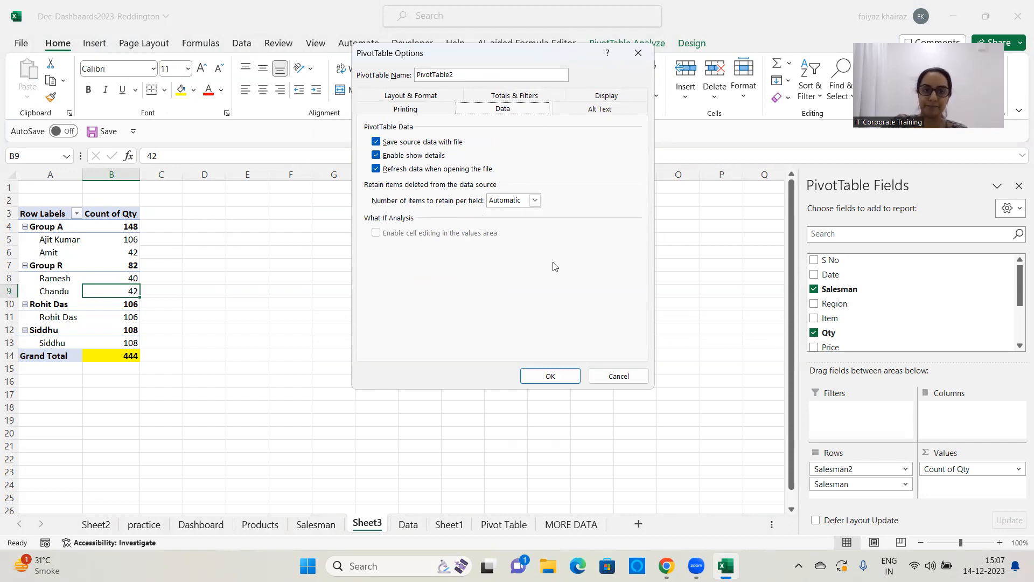
click(557, 374)
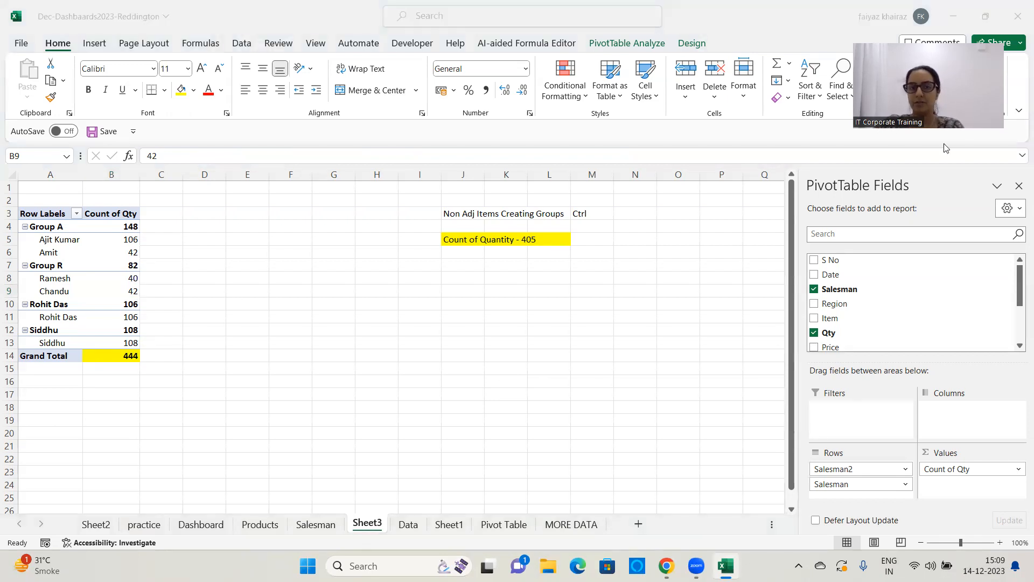
Step: Enter the note "If you DELETE your source data does ur pivot table also get deleted" in J7 and switch to the Data sheet
click(458, 265)
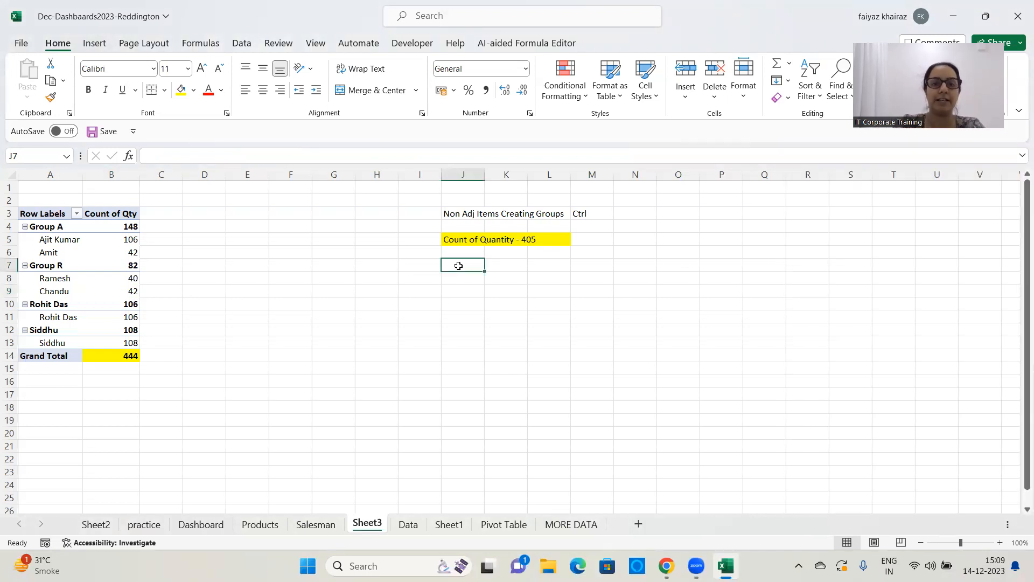
text(If you D)
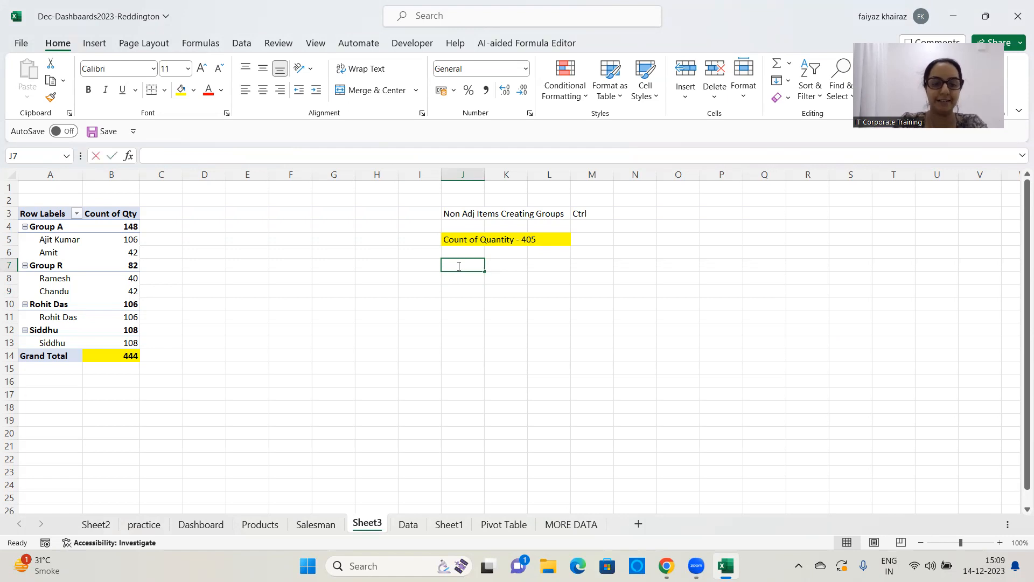
text(EL)
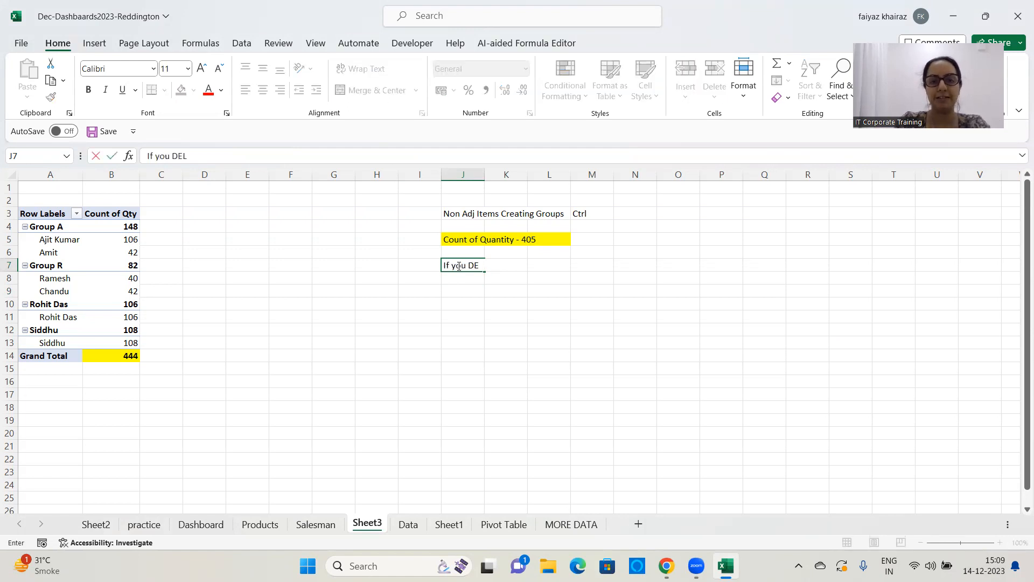
text(ETE your so)
text(urces)
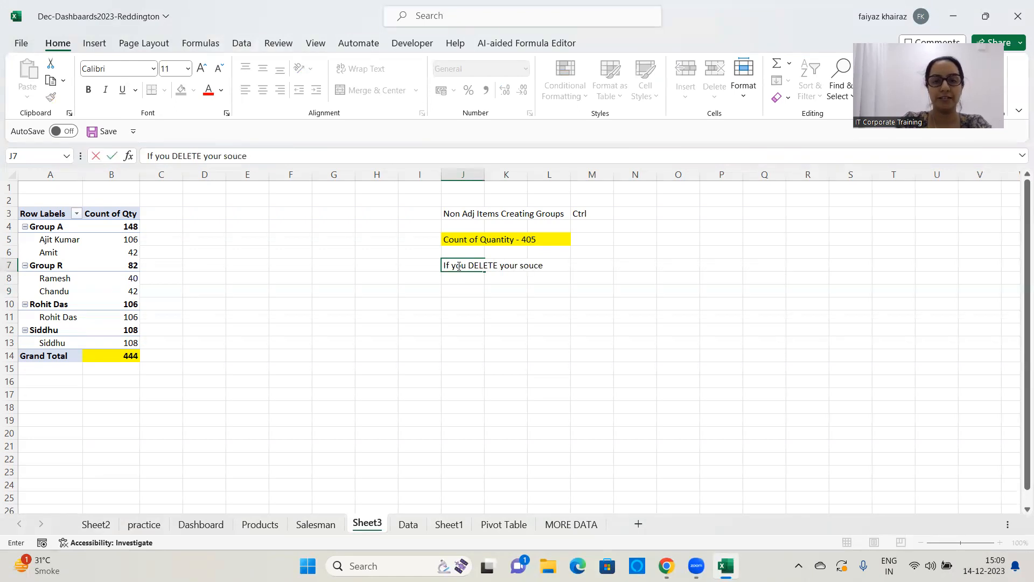
key(BackSpace)
key(BackSpace)
key(BackSpace)
text(s)
key(BackSpace)
text(ce data does)
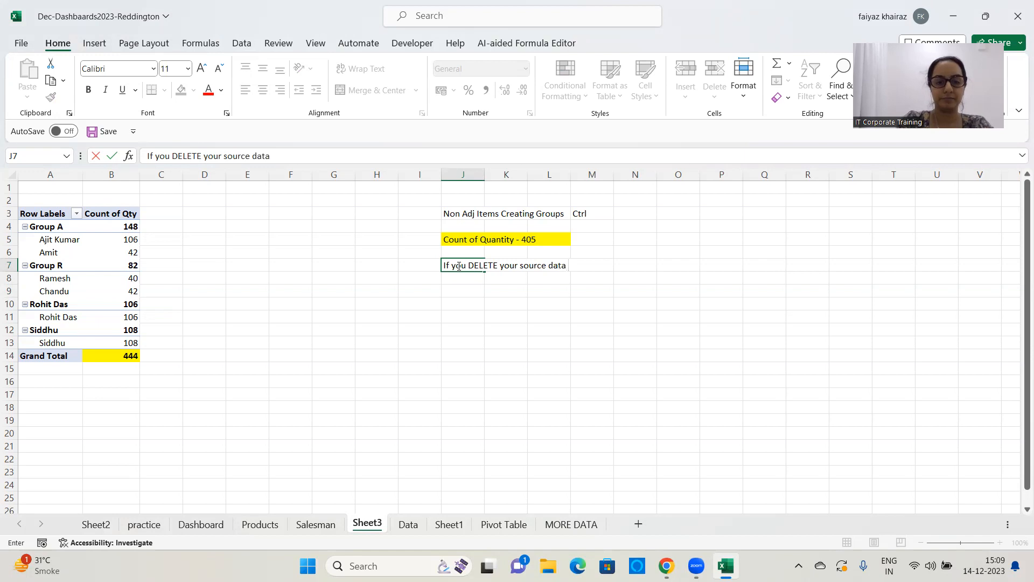
text( ur piv)
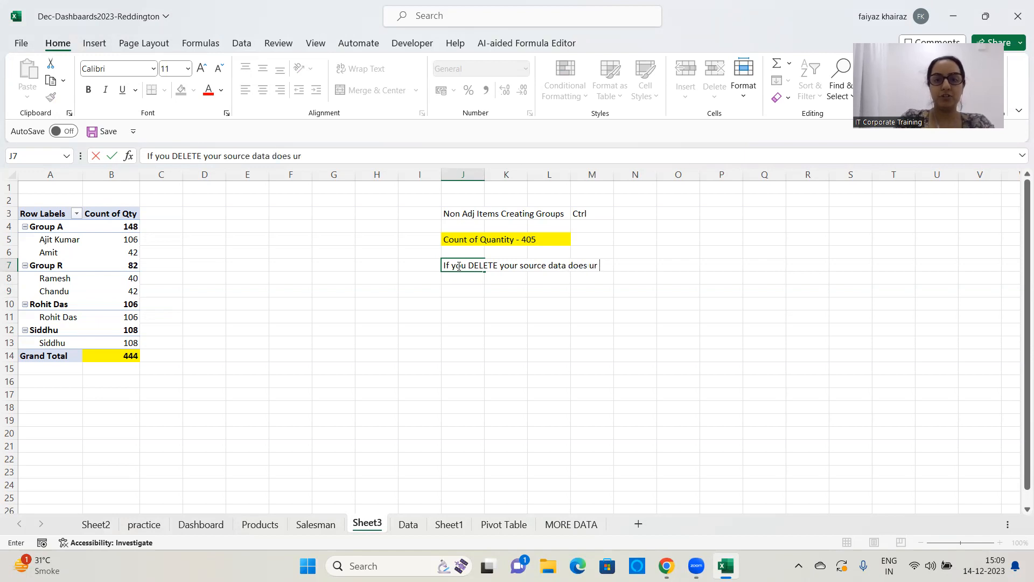
key(BackSpace)
text(vot t)
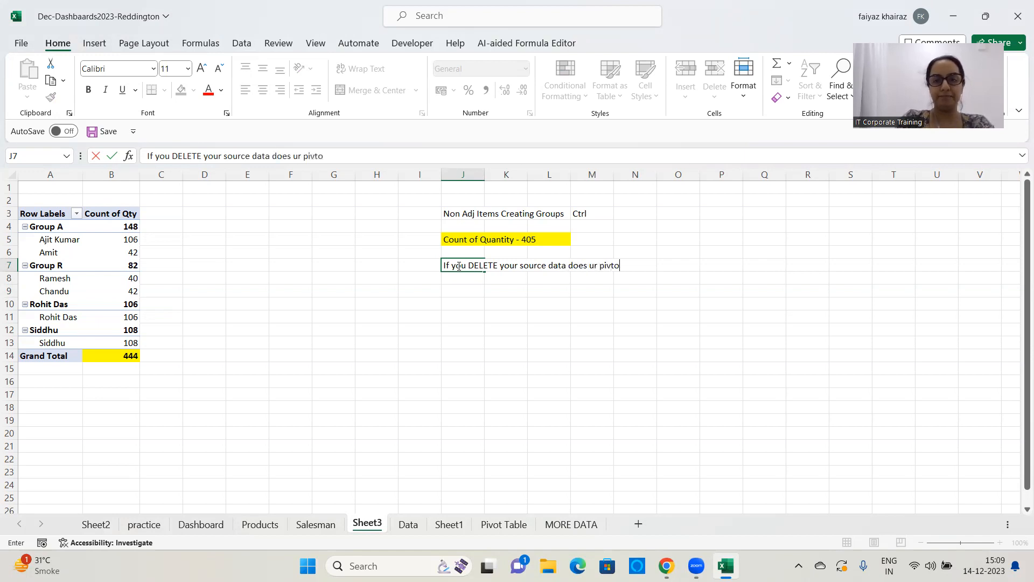
text(ab)
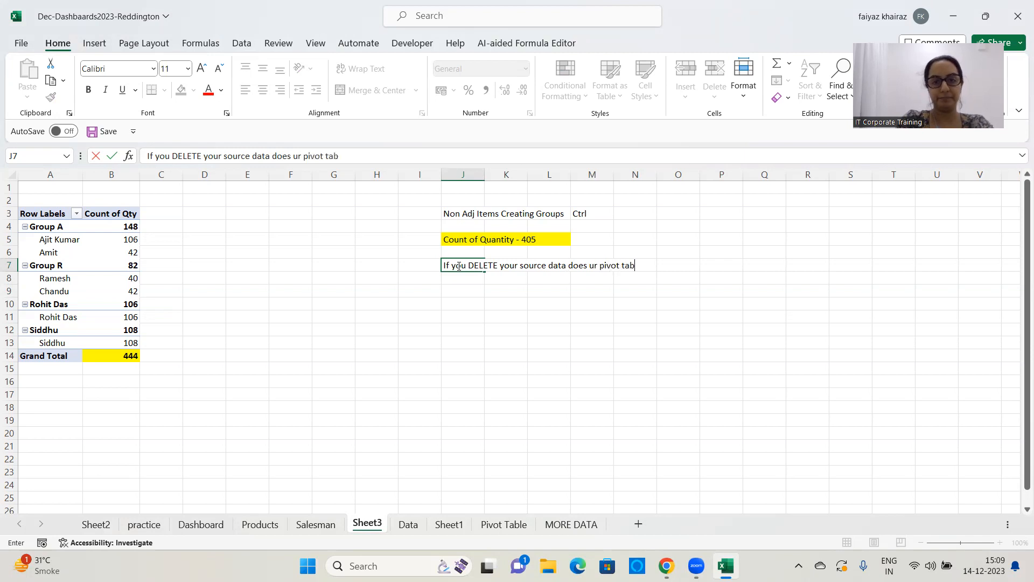
text(le also get delete)
text(d)
key(Return)
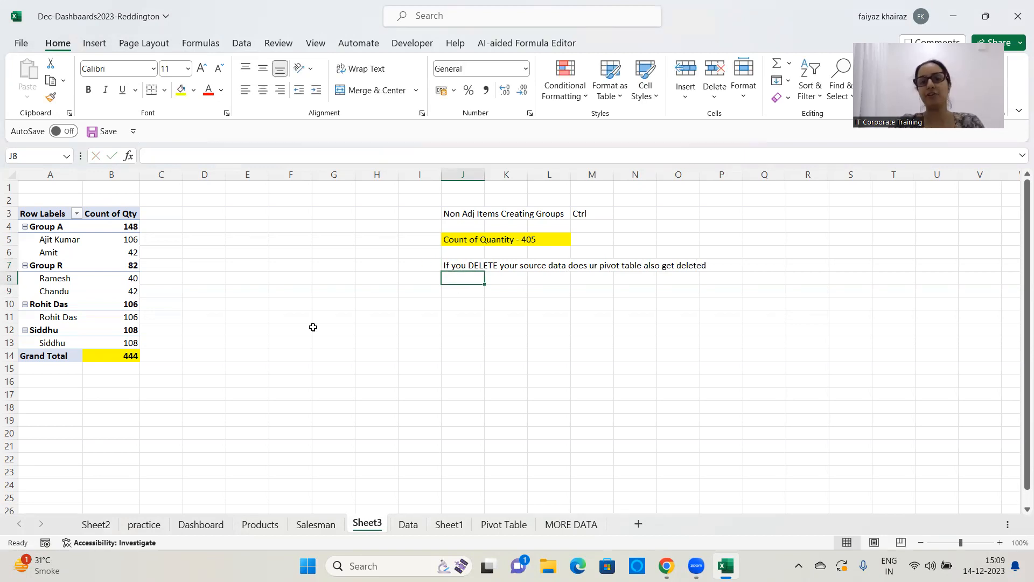
click(487, 330)
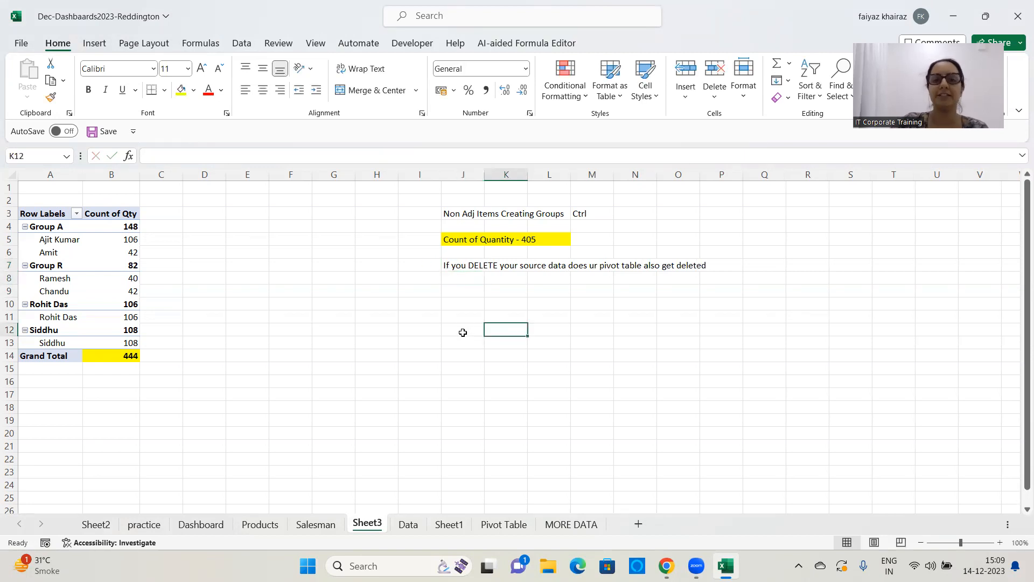
click(406, 530)
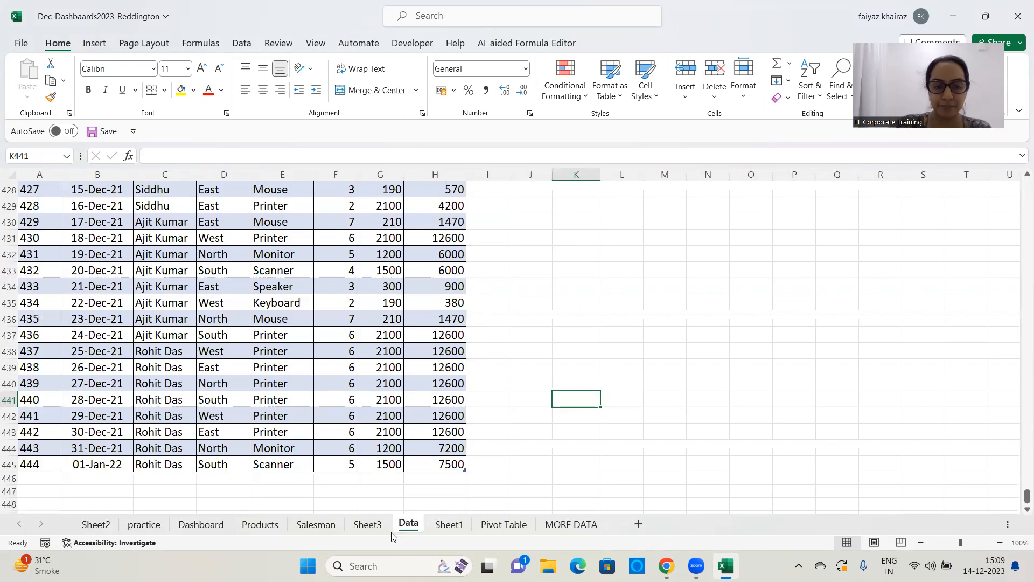
Step: Delete the Data sheet that holds the source data and return to the PivotTable on Sheet3
click(366, 525)
click(462, 266)
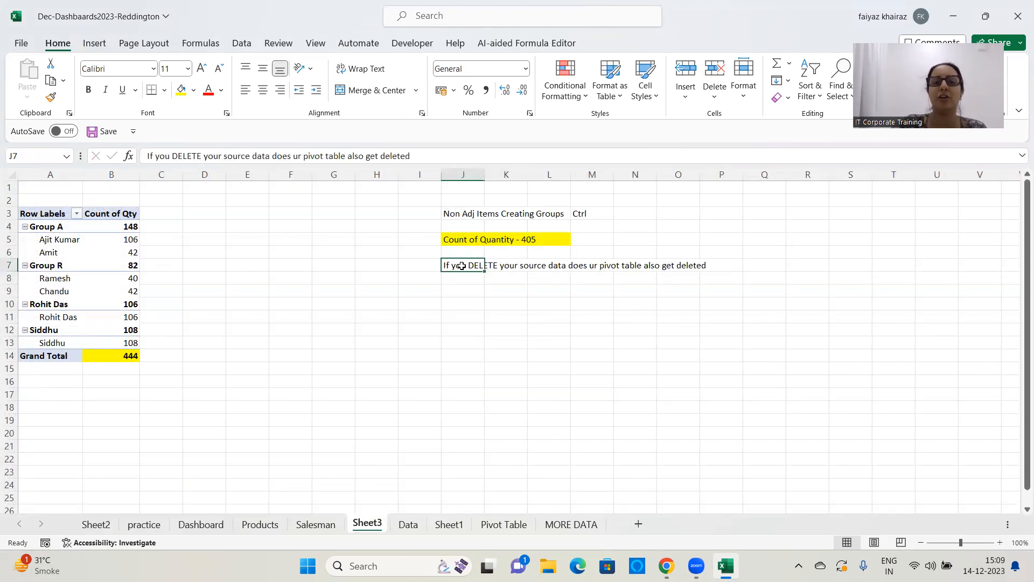
click(67, 286)
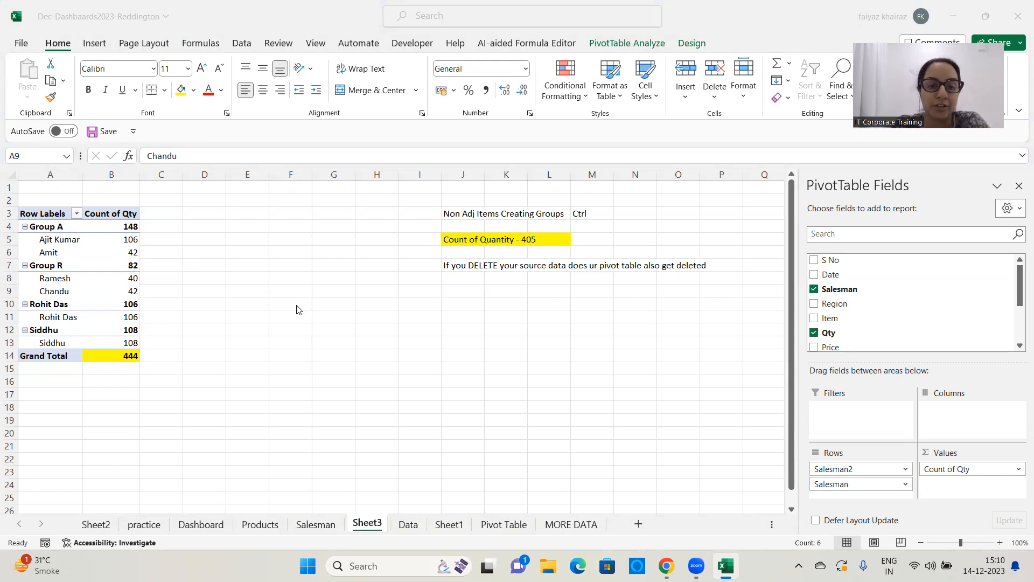
click(408, 525)
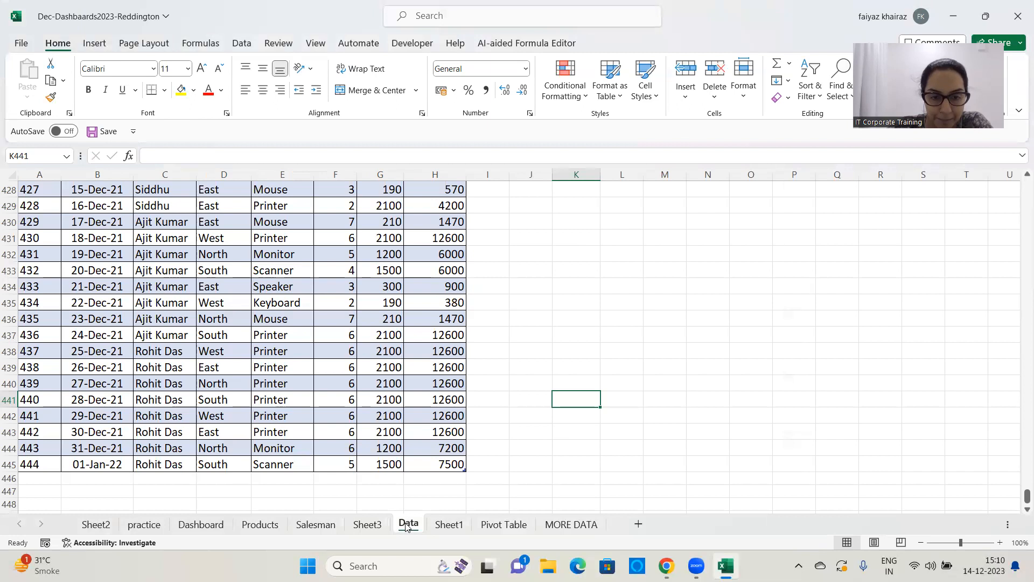
right_click(408, 525)
key(Escape)
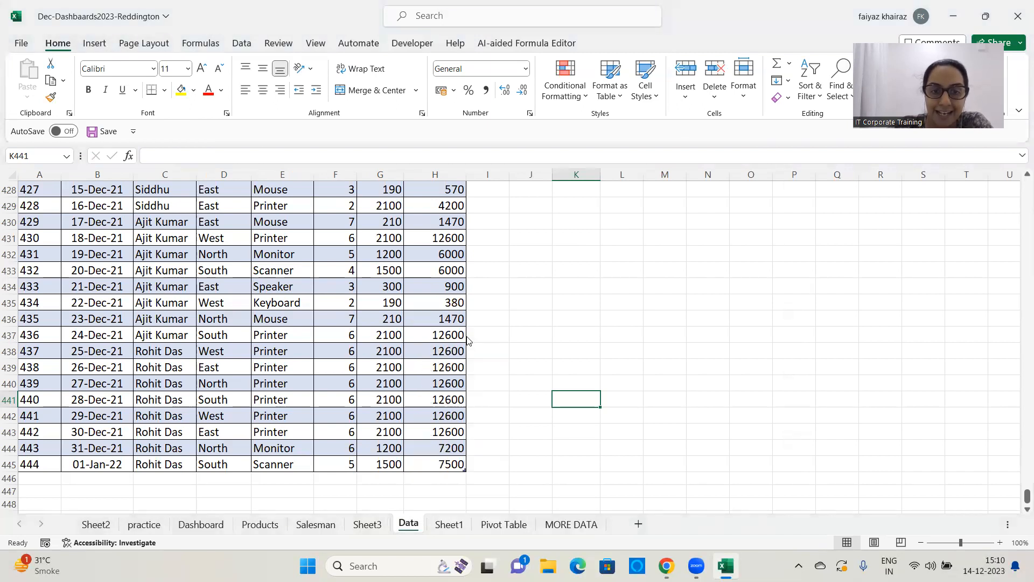
click(498, 318)
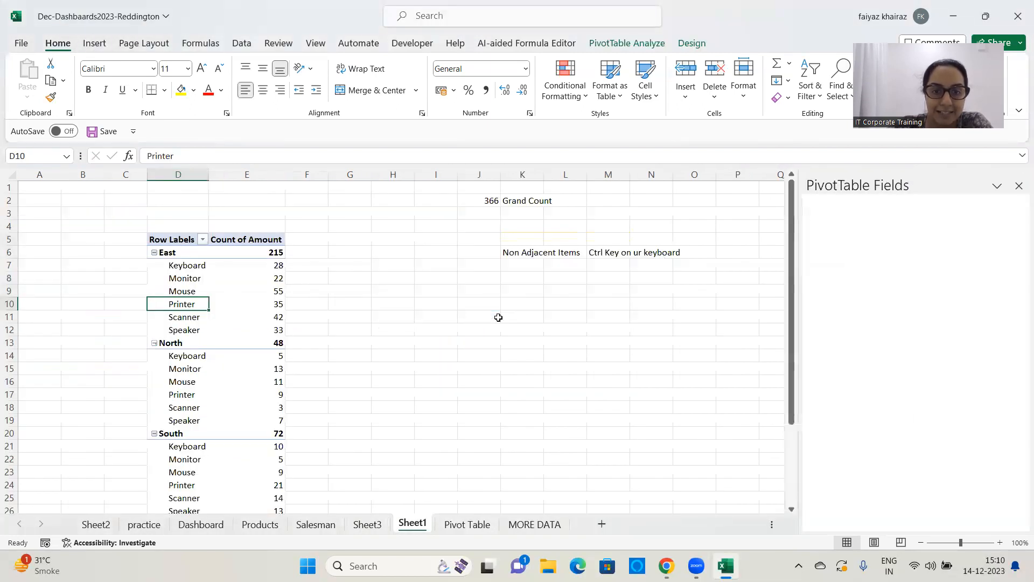
click(368, 525)
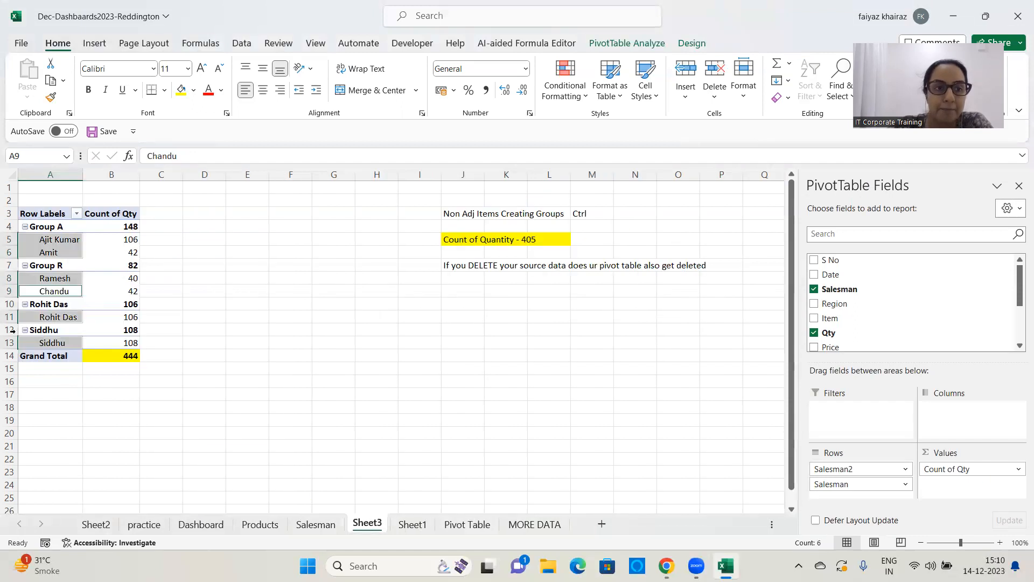
Step: Remove the Salesman2 and Salesman row fields and the Count of Qty value from Sheet3's PivotTable
click(192, 370)
click(70, 330)
drag(861, 468, 654, 443)
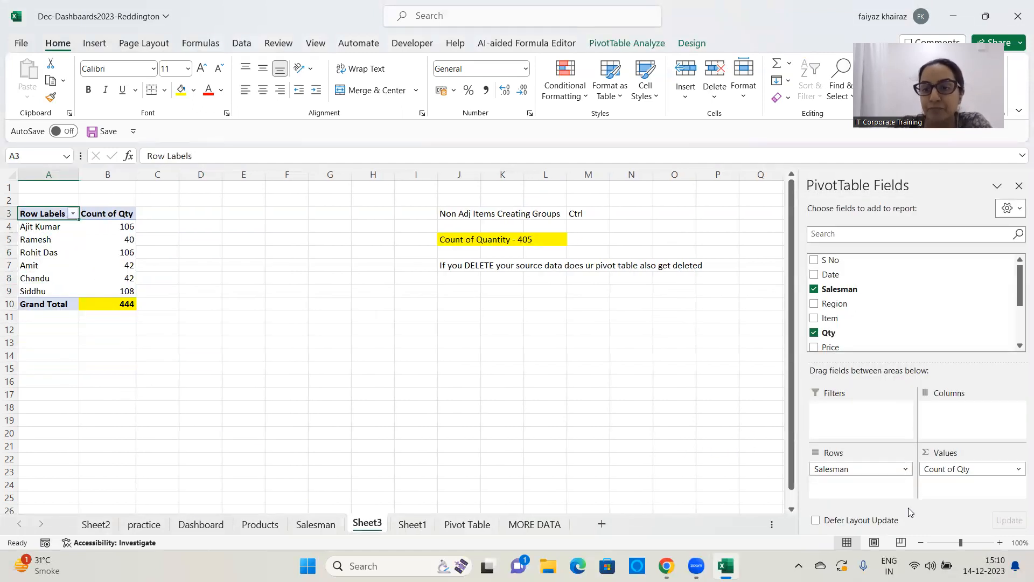
drag(992, 466, 654, 415)
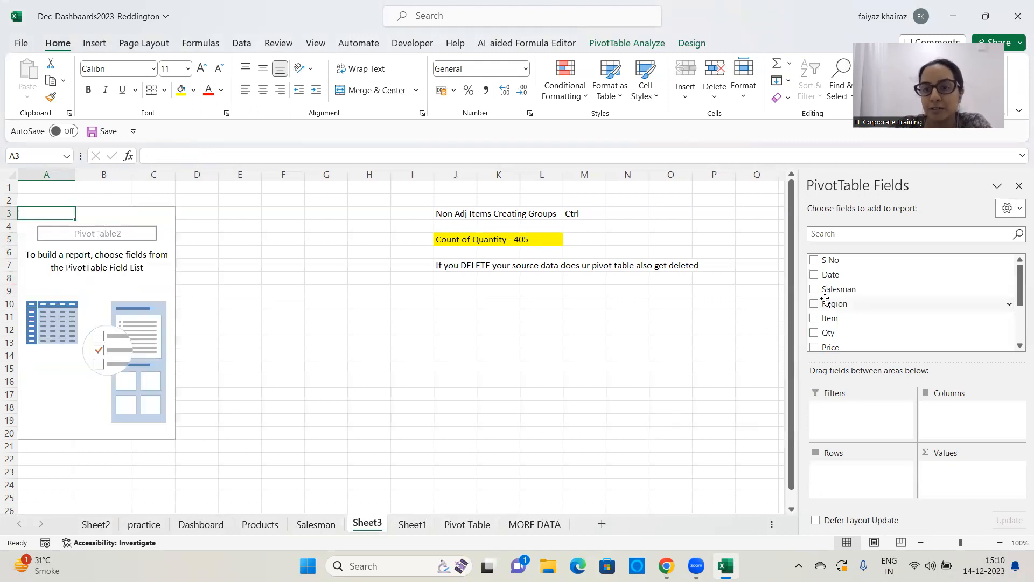
Step: Rebuild the PivotTable with Region and Item in the rows and the sums of Price and Qty as values
drag(832, 303, 860, 469)
click(832, 319)
drag(834, 347, 962, 468)
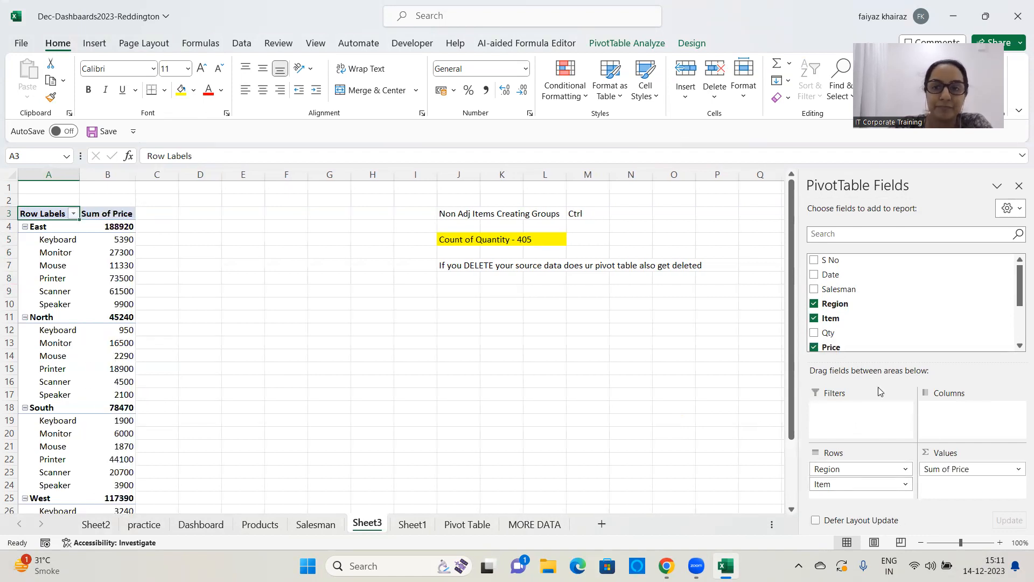
drag(828, 333, 948, 485)
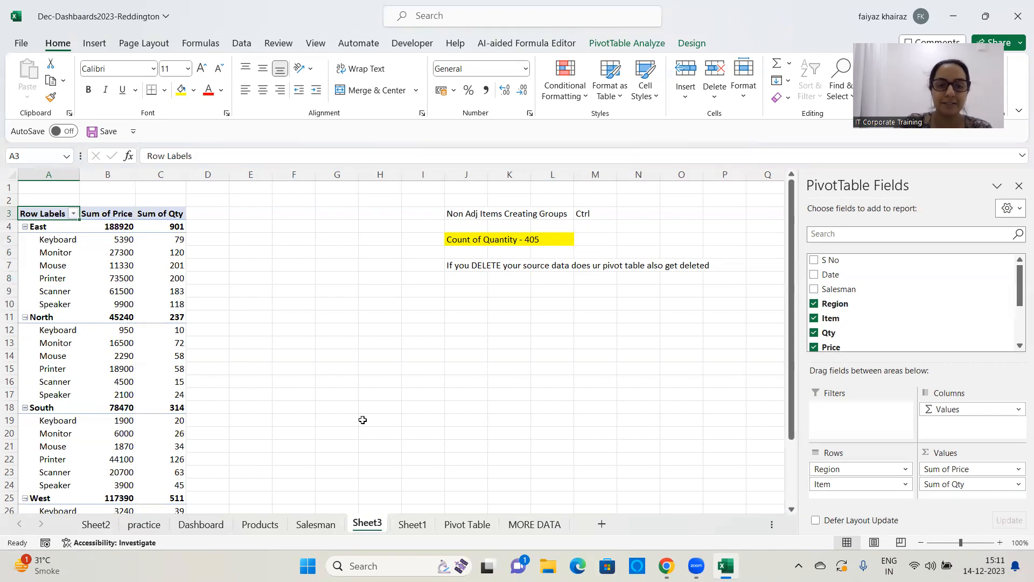
Step: Undo the PivotTable field changes back to the grouped salesman layout with Count of Qty
key(ctrl+z)
key(ctrl+z)
key(ctrl+z)
key(ctrl+z)
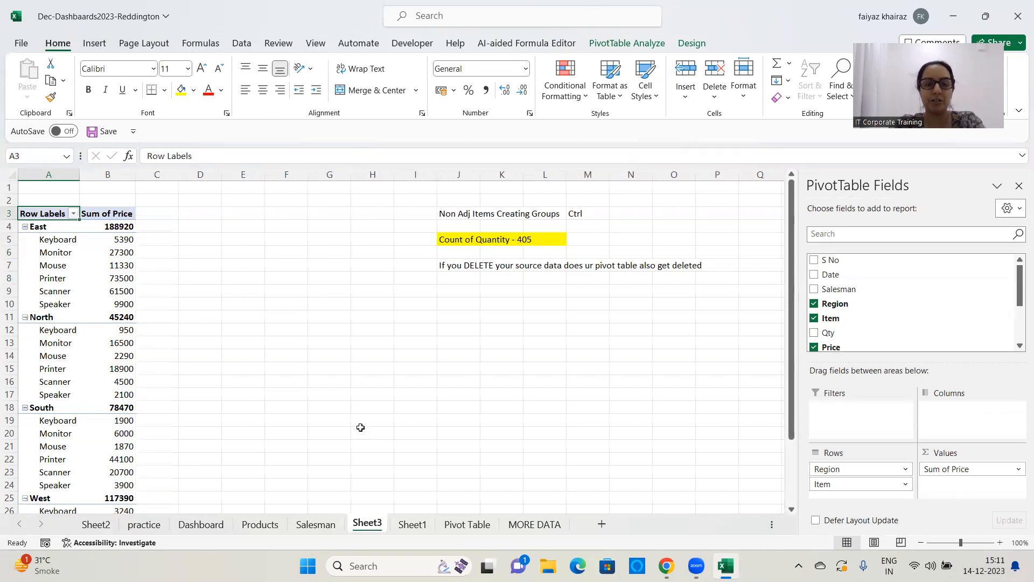
key(ctrl+z)
key(ctrl+z)
key(ctrl+z)
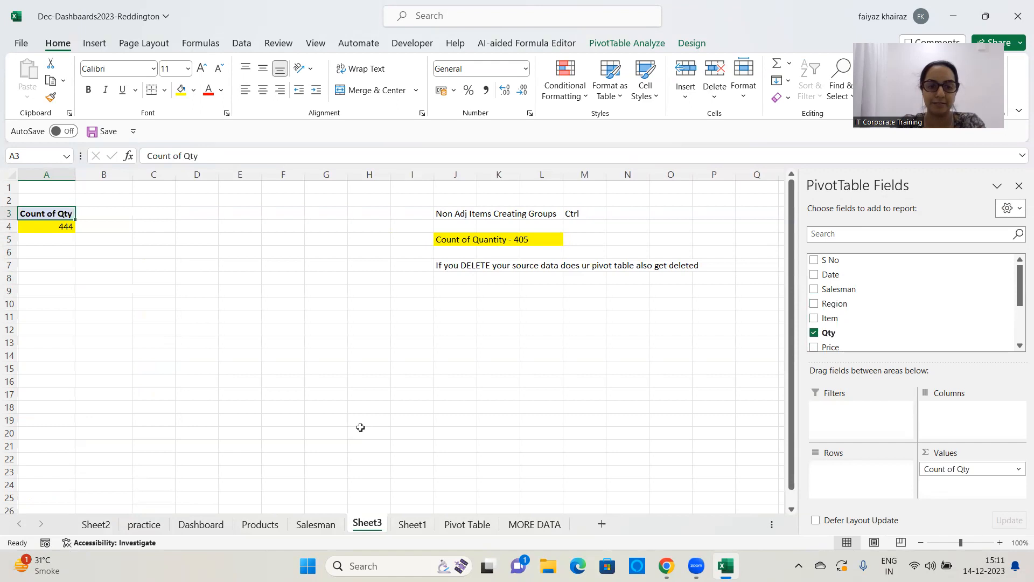
click(443, 370)
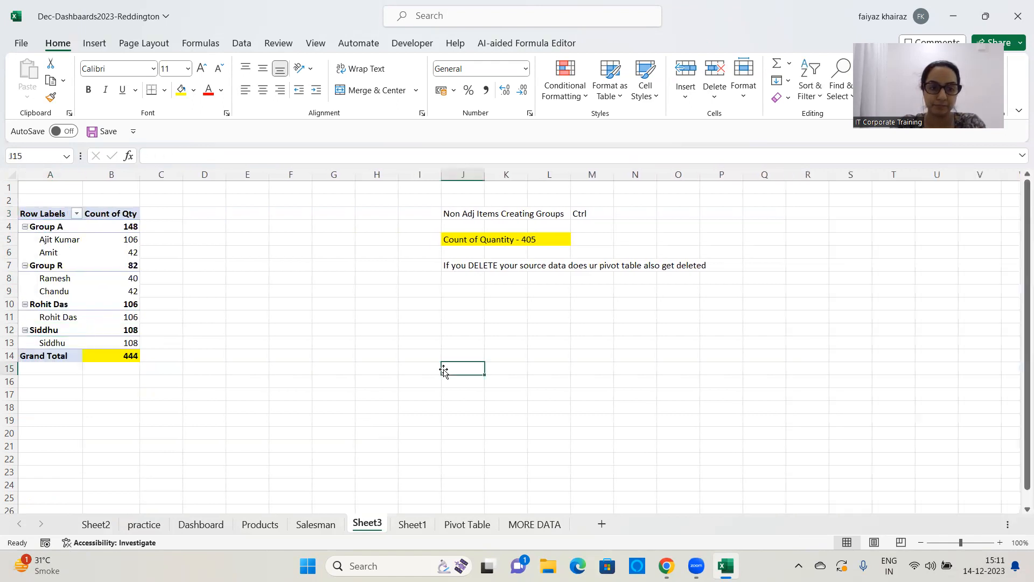
click(385, 433)
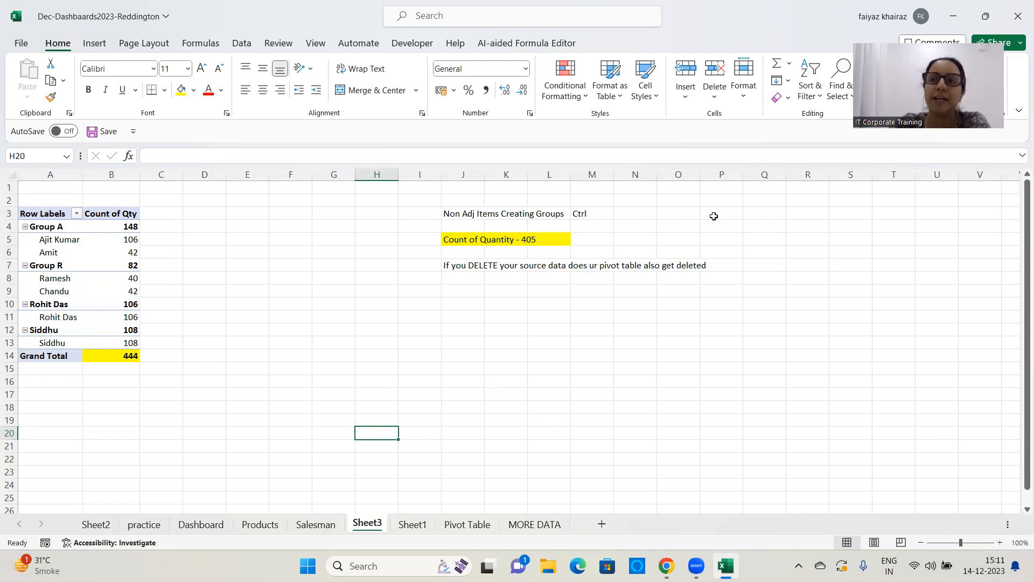
Step: Close the workbook without saving, reopen Dec-Dashbaards2023-Reddington, and go from the restored Data sheet to Sheet3
click(1015, 18)
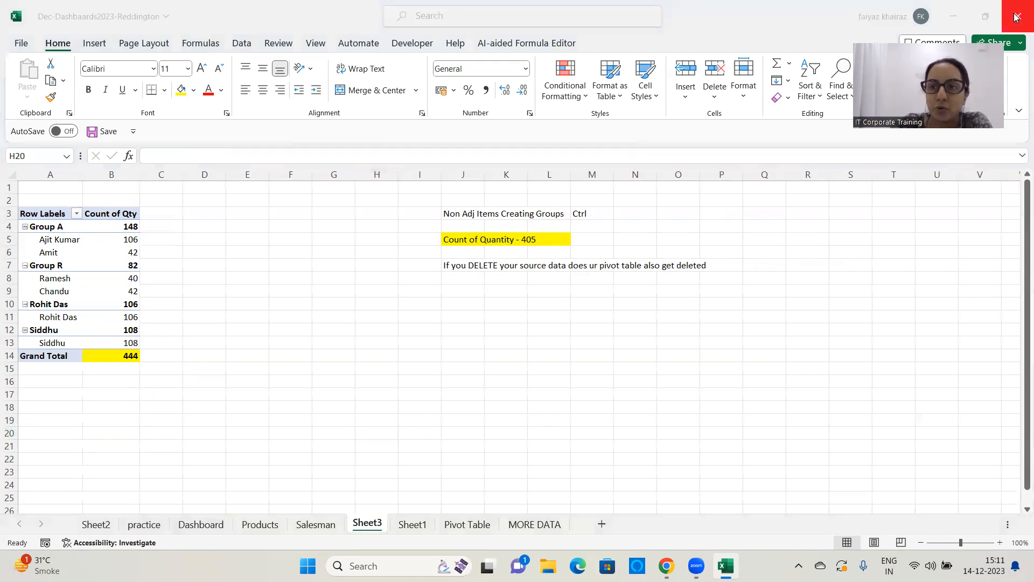
click(527, 300)
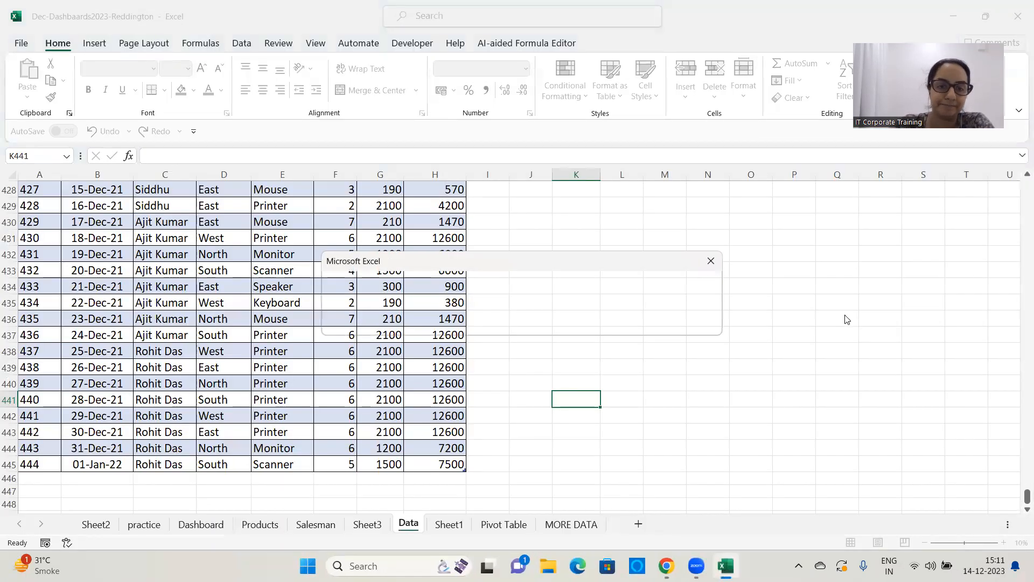
click(711, 261)
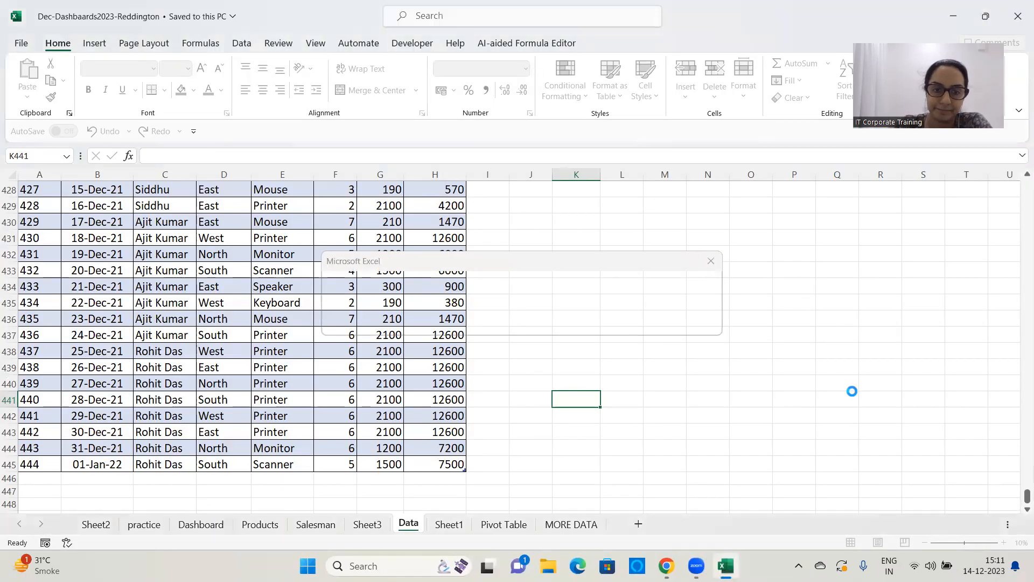
scroll(474, 423, up, 6)
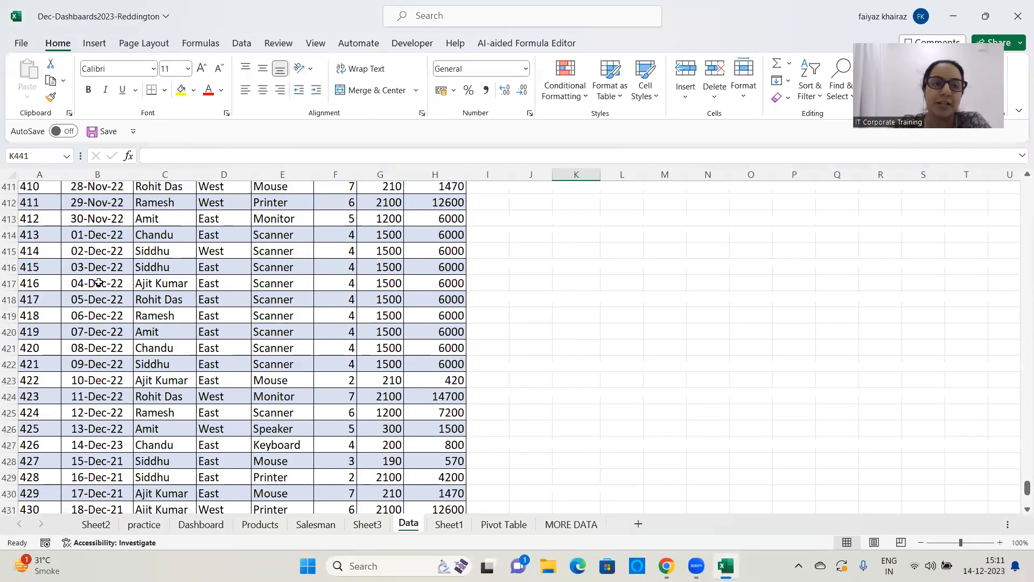
key(ctrl+Page_Up)
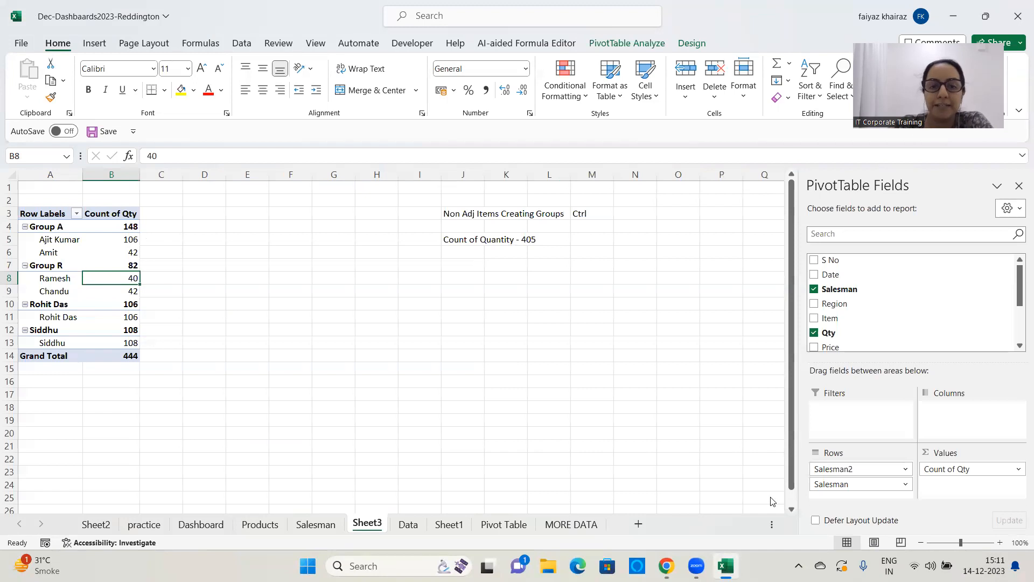
Step: Clear Salesman2, Salesman and Count of Qty from the PivotTable on Sheet3, leaving the empty report selected
click(995, 140)
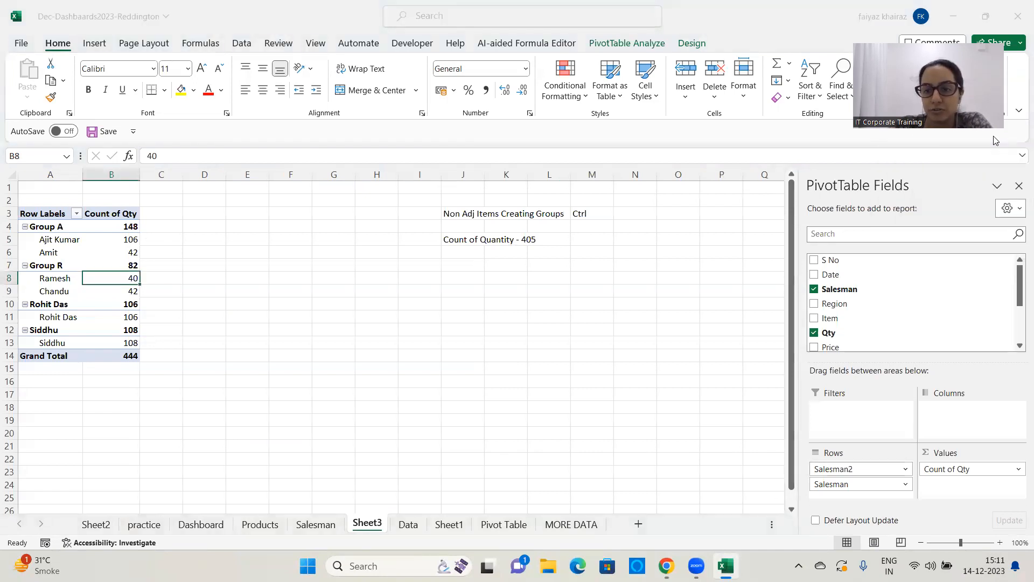
drag(848, 469, 744, 426)
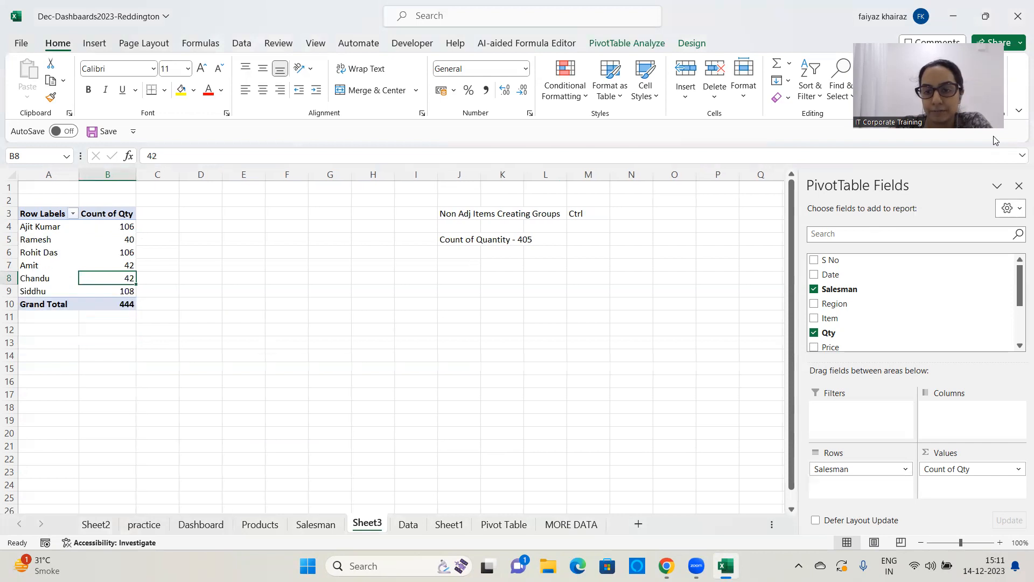
drag(848, 468, 745, 426)
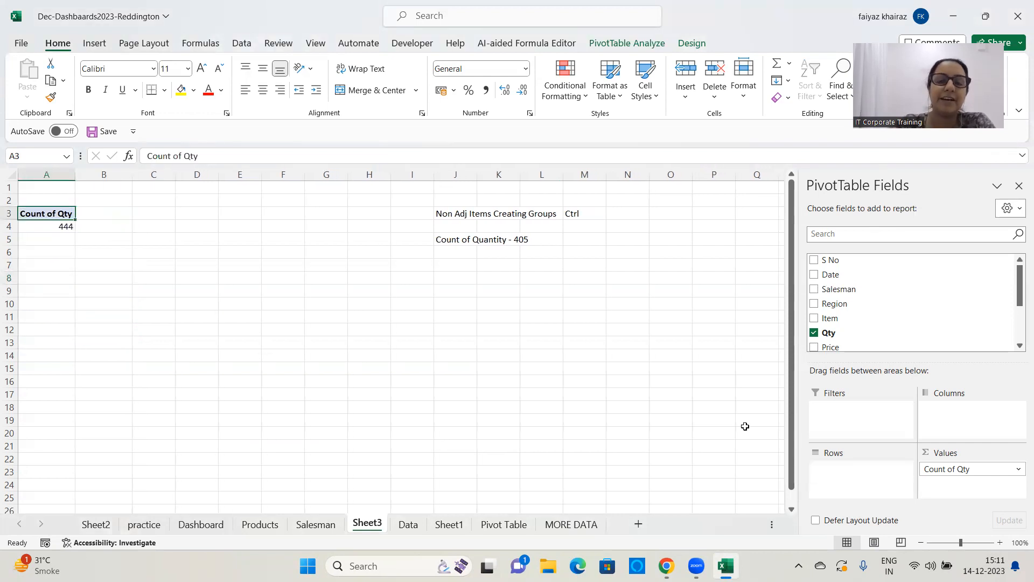
drag(960, 469, 743, 383)
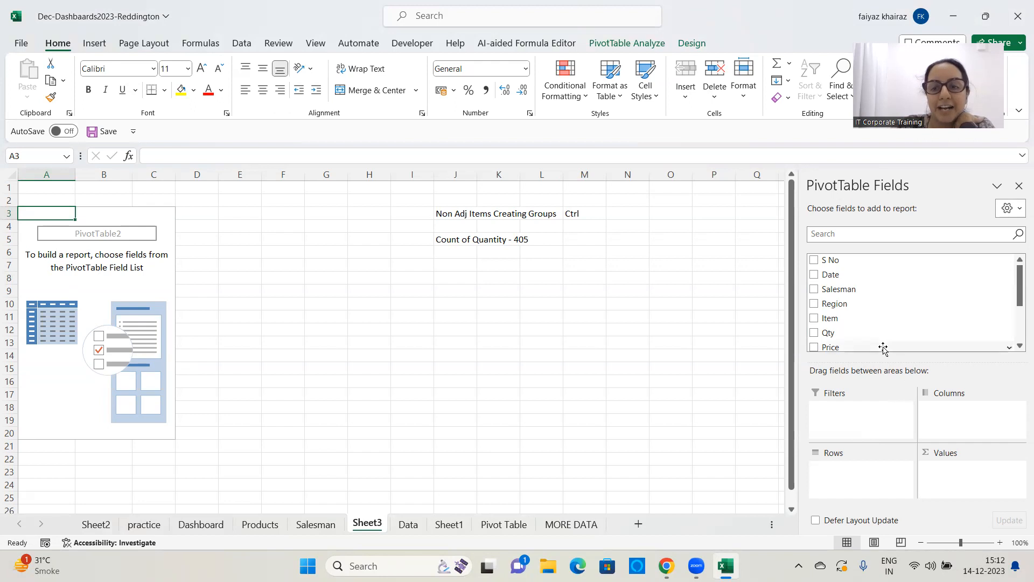
click(452, 263)
click(138, 291)
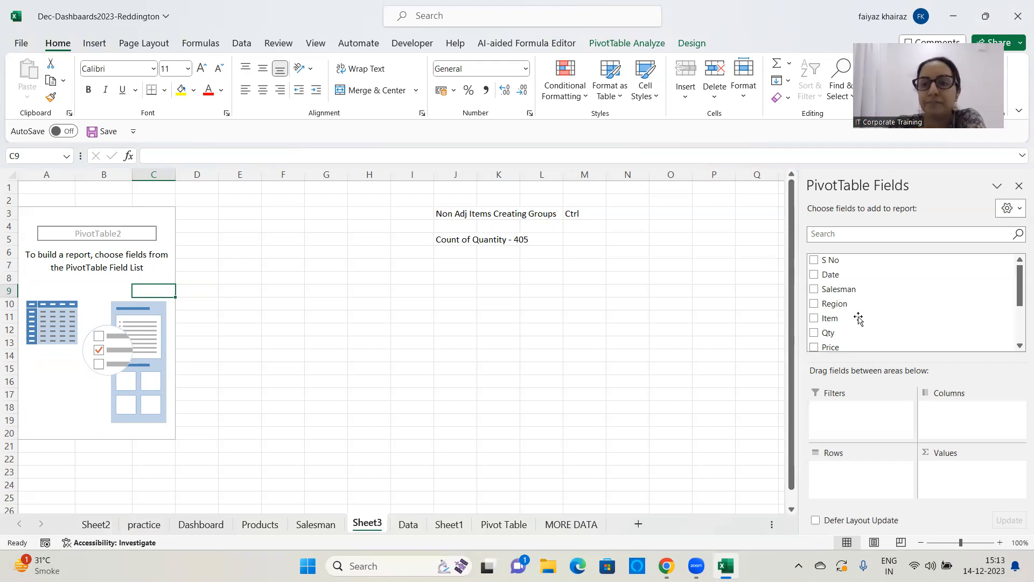
Step: Put Salesman in the rows, Item in the columns and the sum of Amount in the values, and narrow column B slightly
drag(838, 291, 849, 492)
scroll(877, 323, down, 3)
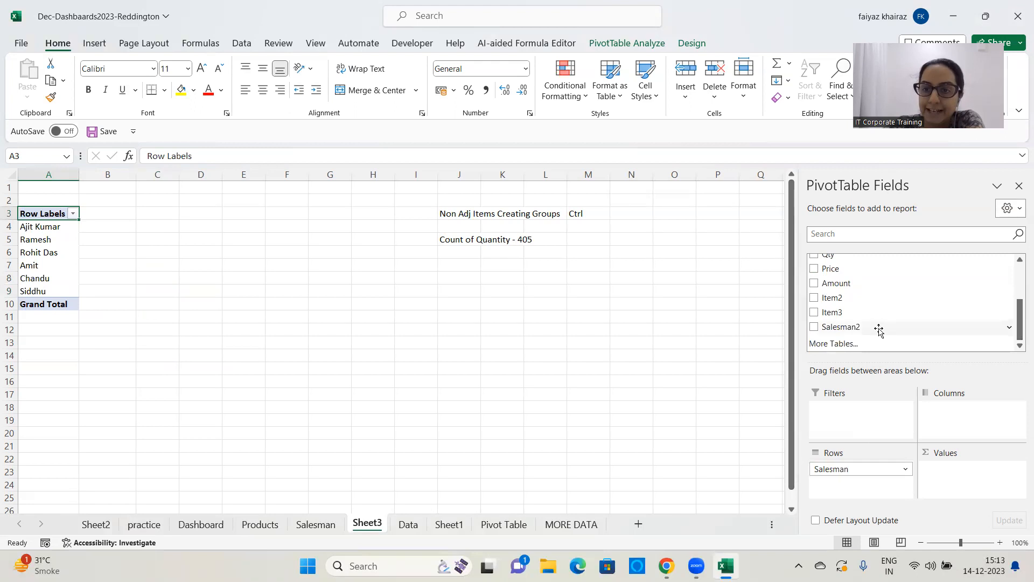
scroll(839, 286, up, 2)
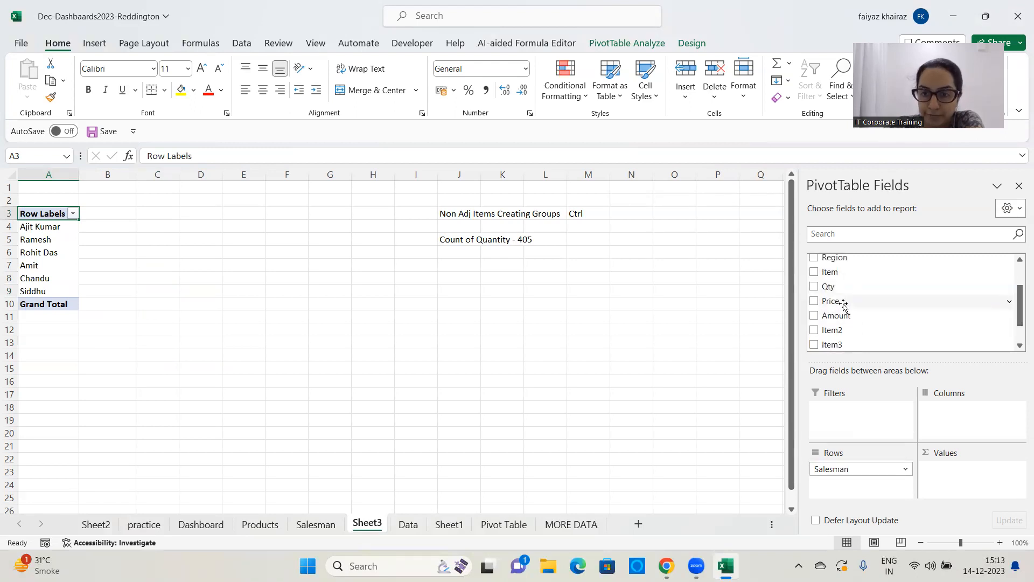
drag(840, 271, 957, 412)
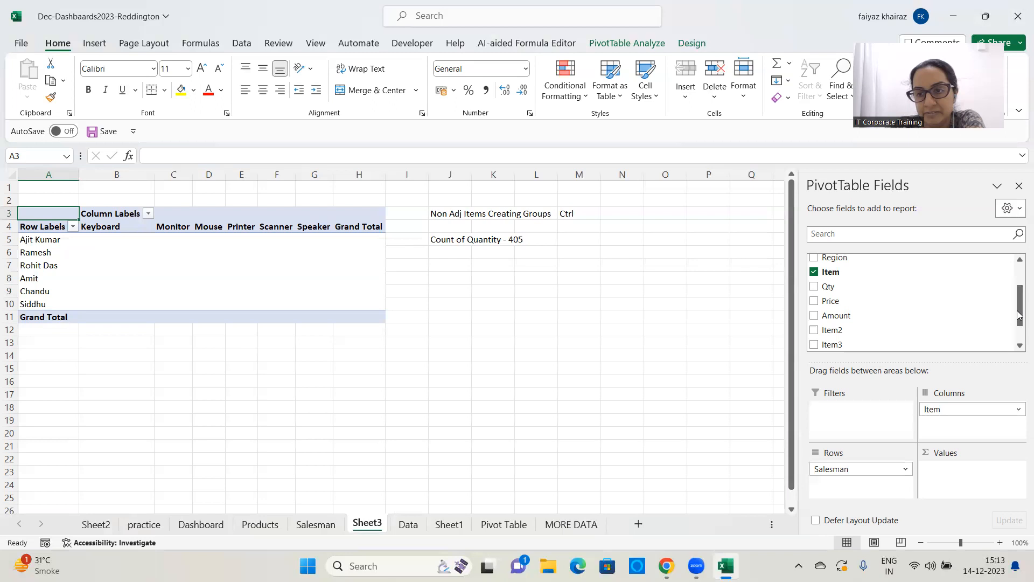
drag(847, 319, 950, 478)
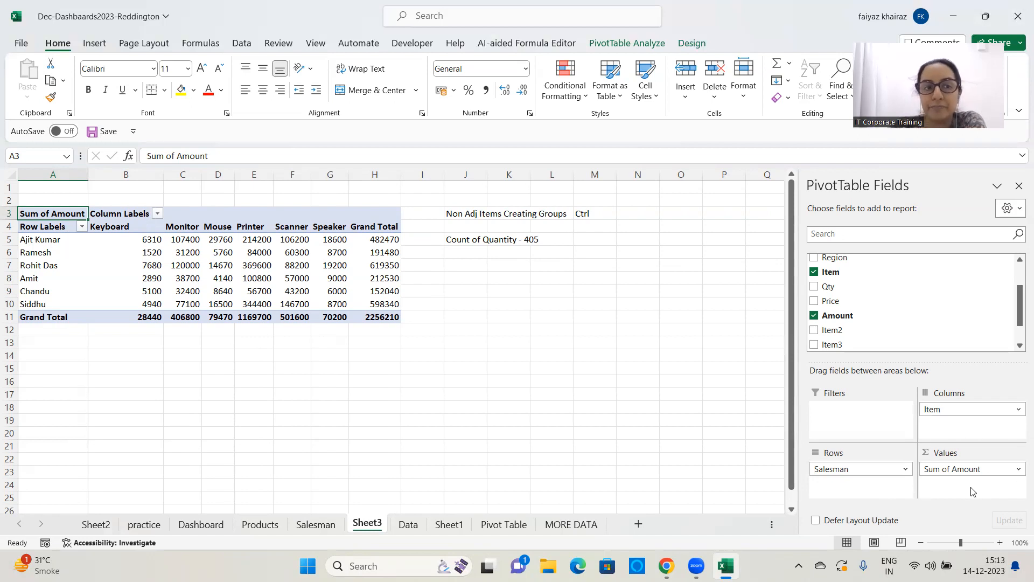
drag(164, 171, 147, 171)
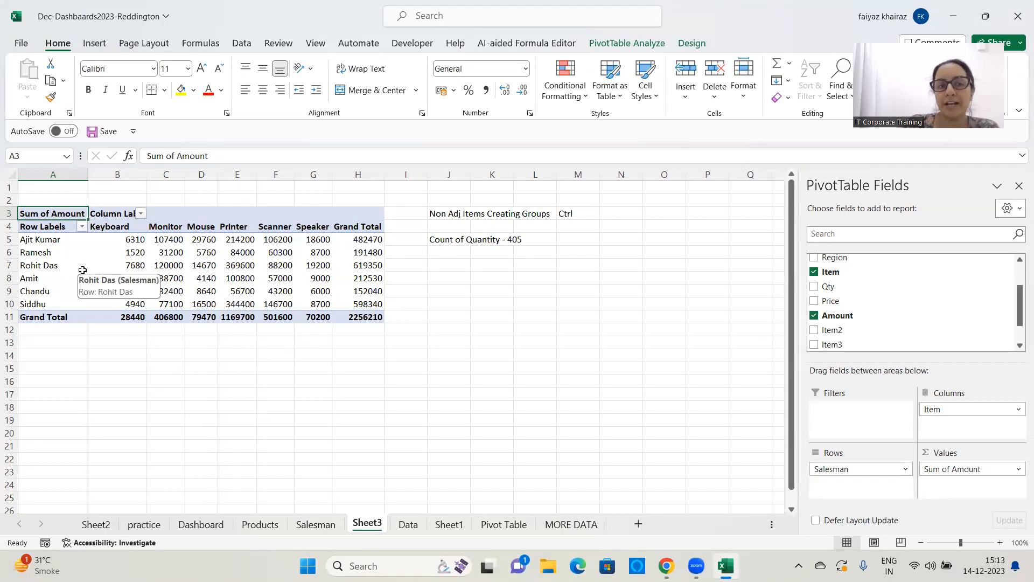
Step: Filter the row labels to exclude the second, fourth and fifth salesmen, and clear the Salesman filter again
click(82, 227)
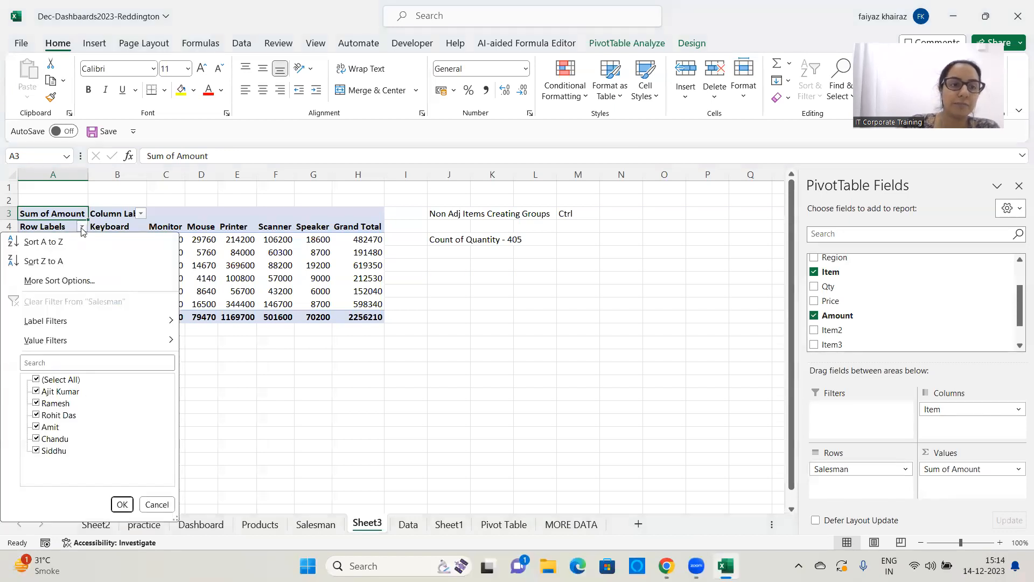
click(36, 427)
click(36, 403)
click(36, 438)
click(122, 504)
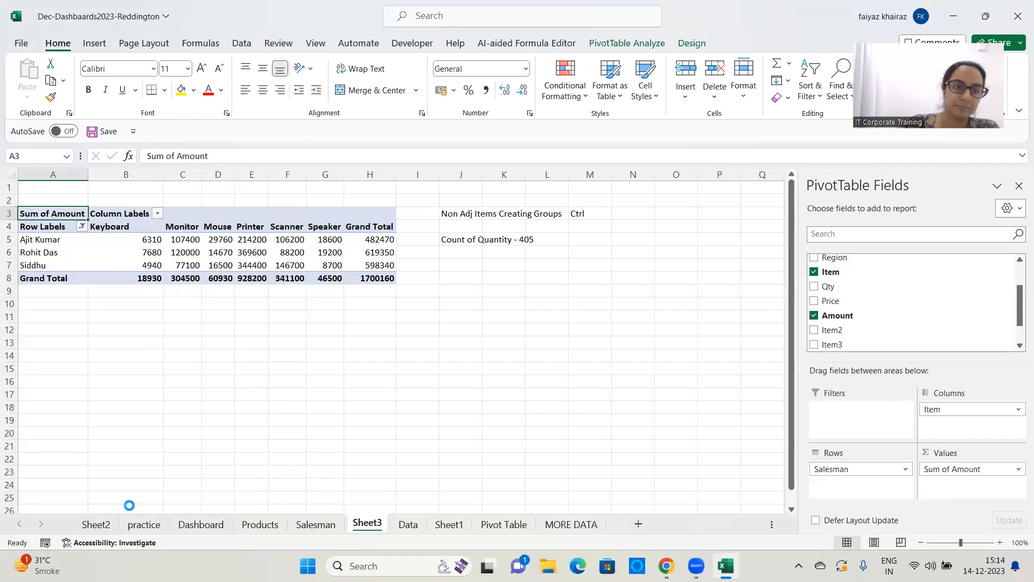
click(81, 226)
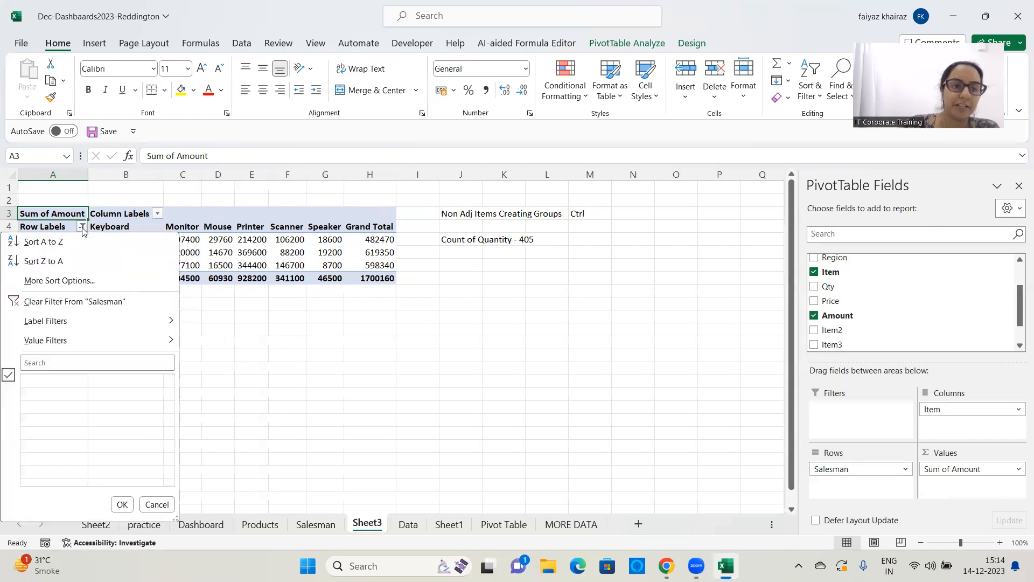
click(78, 302)
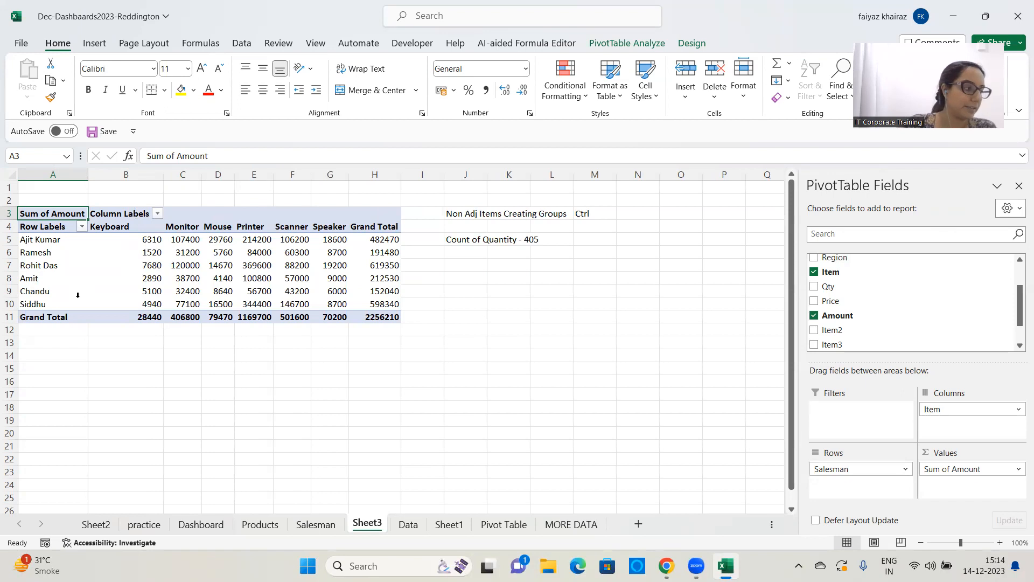
Step: Filter the column labels to exclude Printer and Scanner, and clear the Item filter again
click(156, 214)
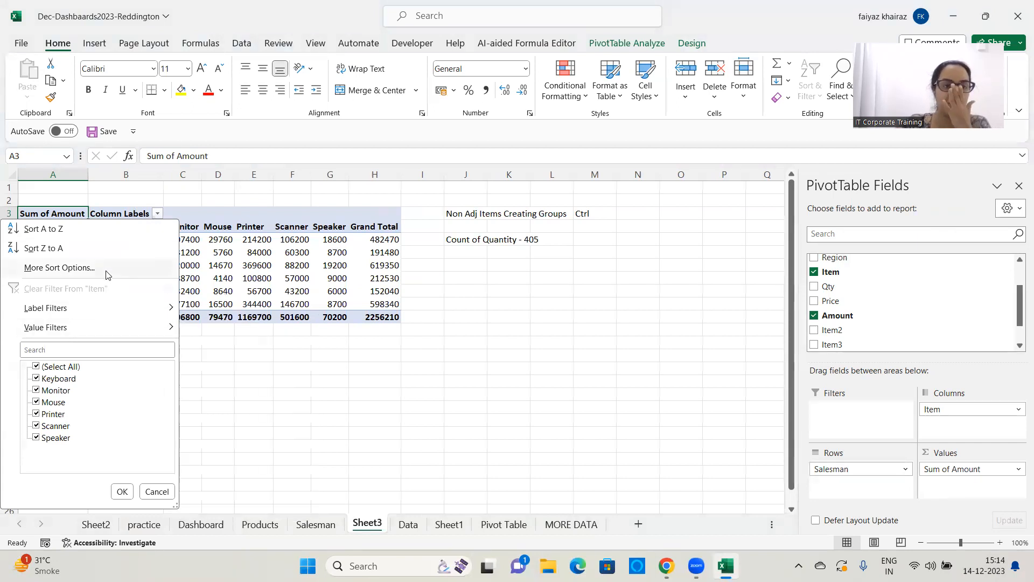
click(36, 414)
click(36, 425)
click(36, 426)
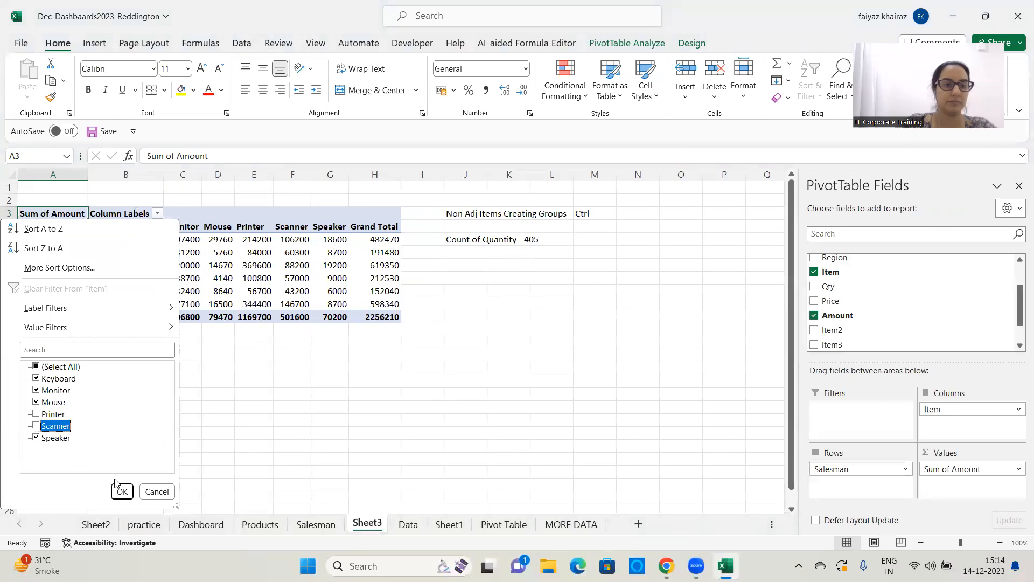
click(122, 492)
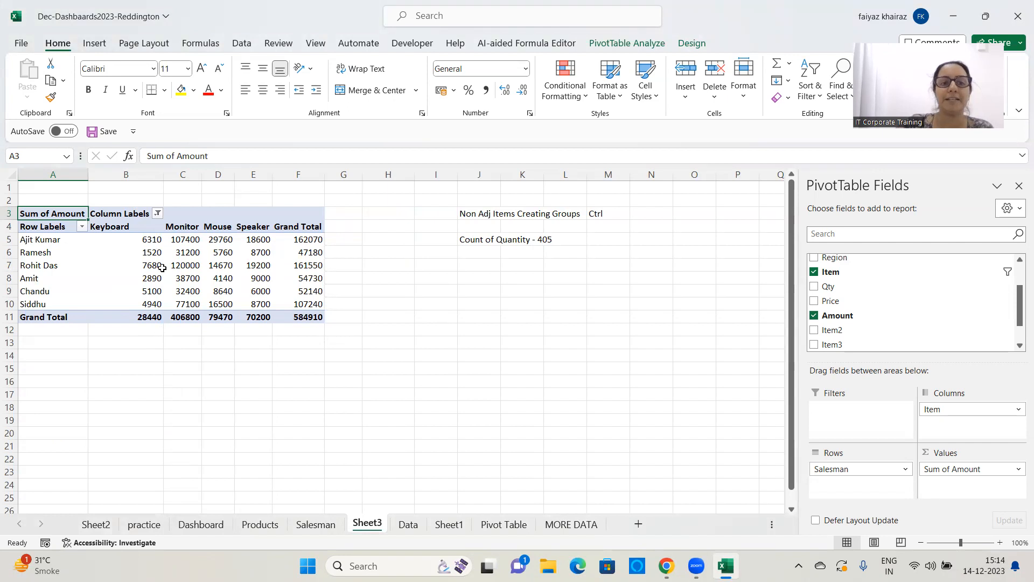
click(156, 212)
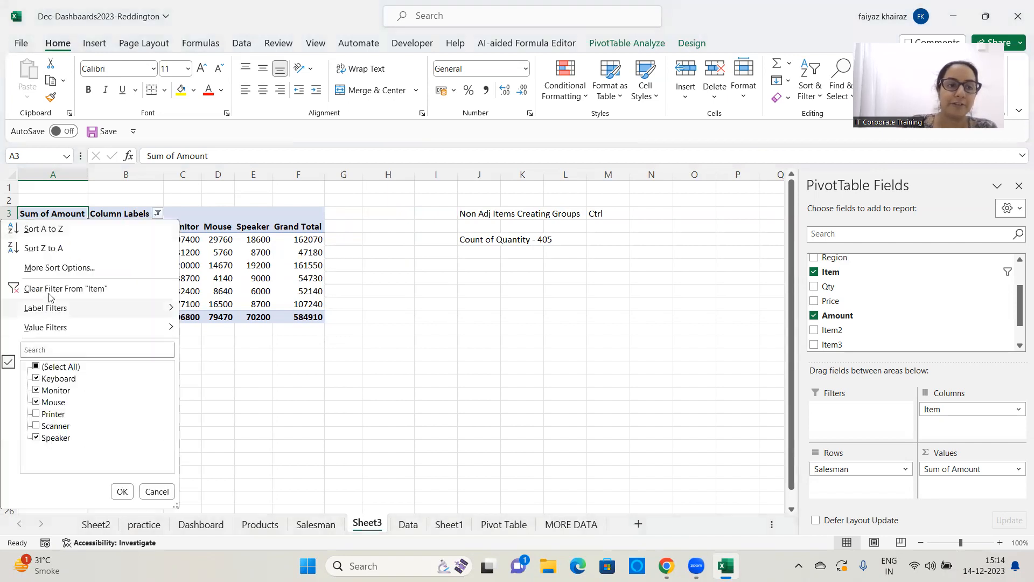
click(65, 289)
Step: Add the Region field as a report filter above the PivotTable on Sheet3
click(58, 231)
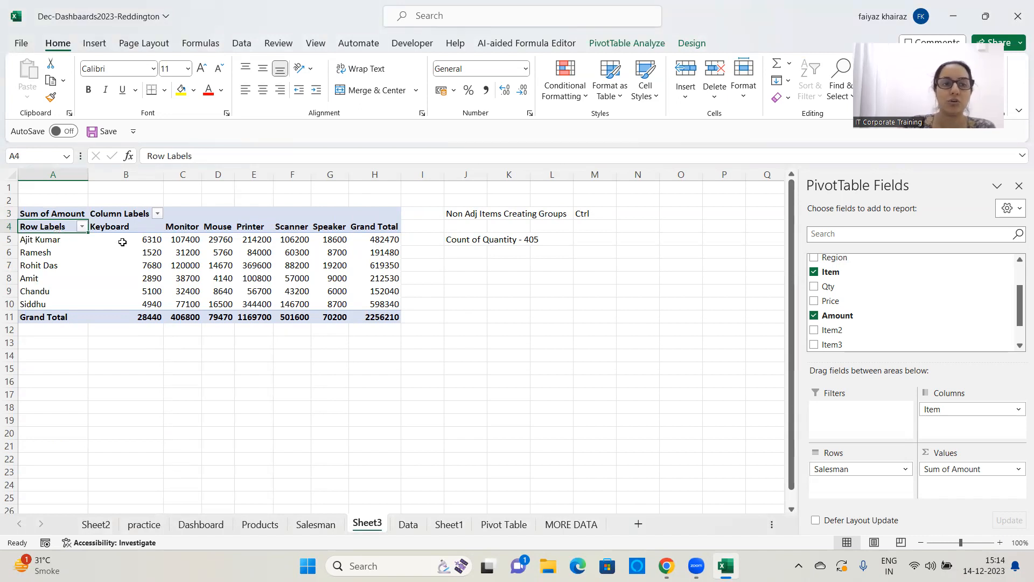
click(125, 215)
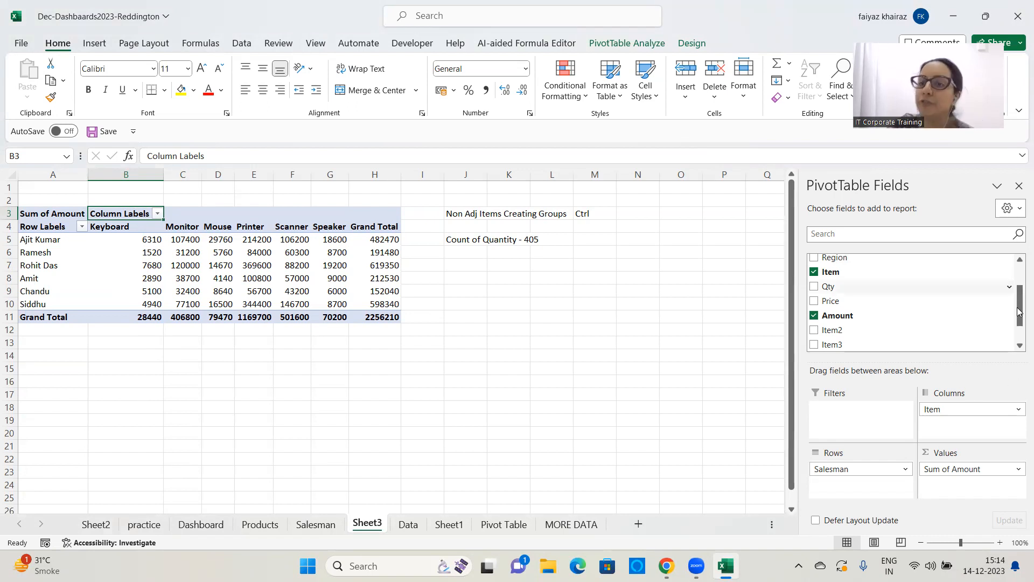
scroll(1019, 311, up, 2)
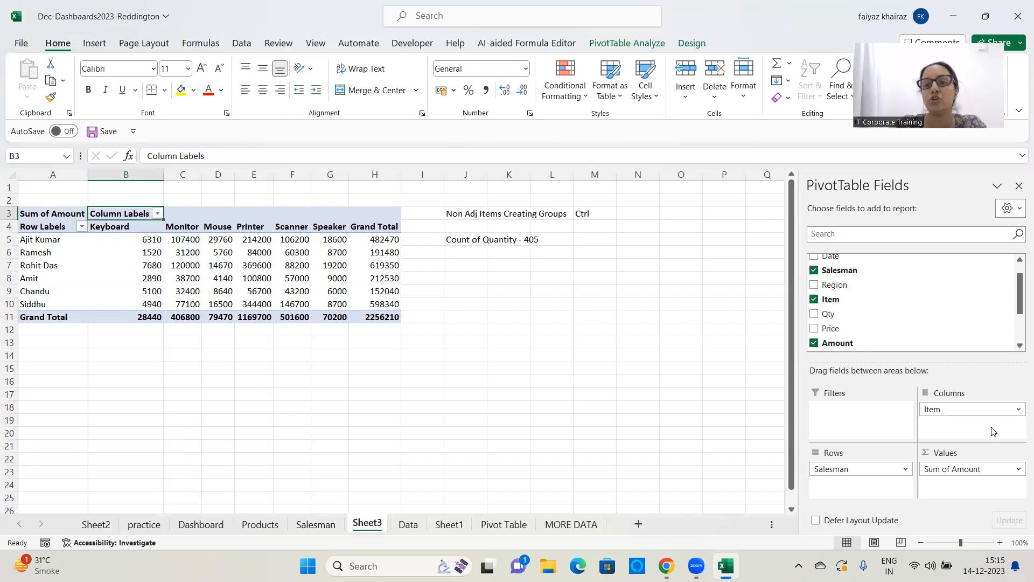
scroll(1020, 302, up, 2)
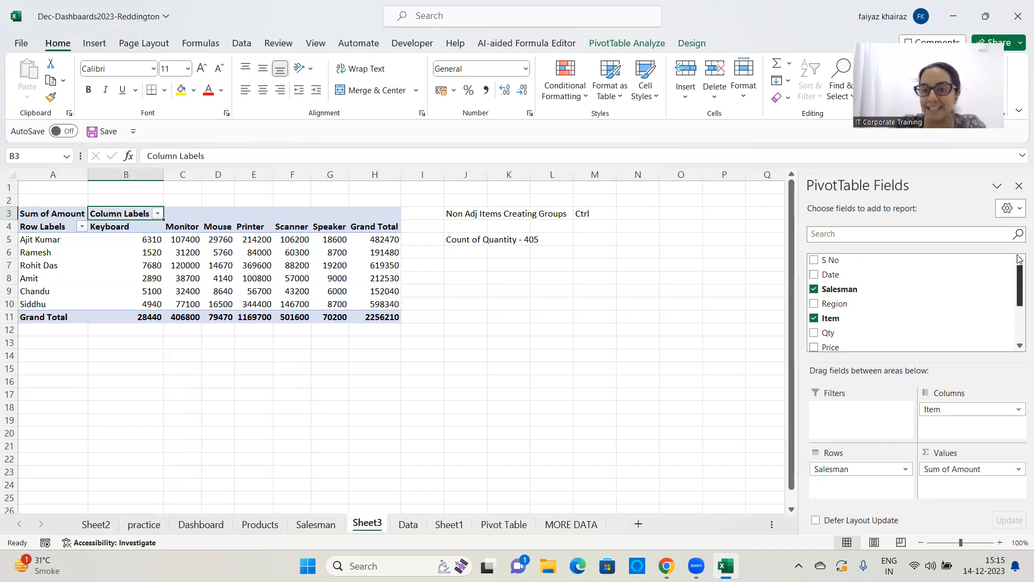
drag(845, 303, 867, 428)
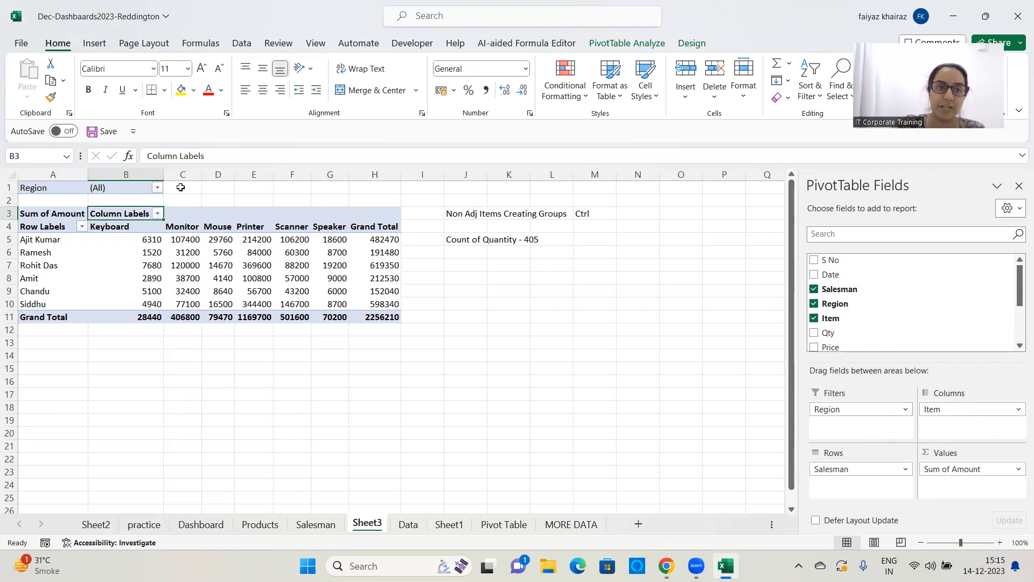
Step: Filter the report to the West region, and switch the Region filter to East
click(157, 188)
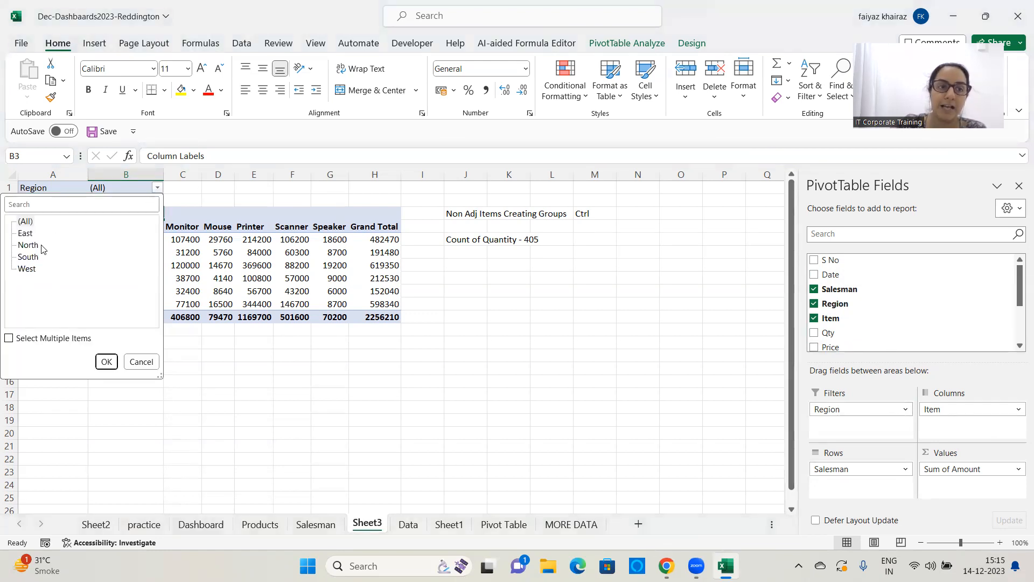
click(27, 268)
click(106, 362)
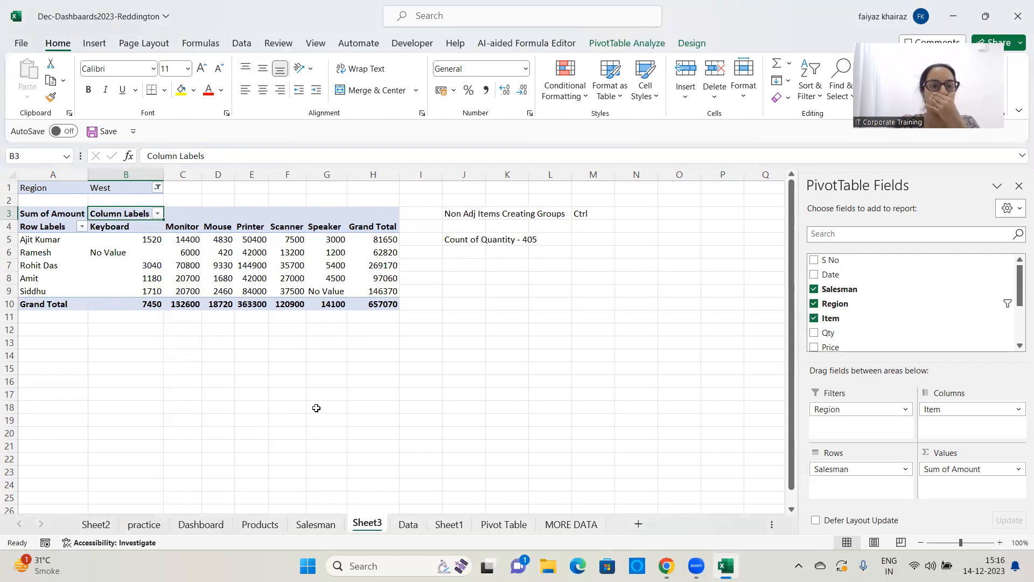
click(156, 188)
click(25, 233)
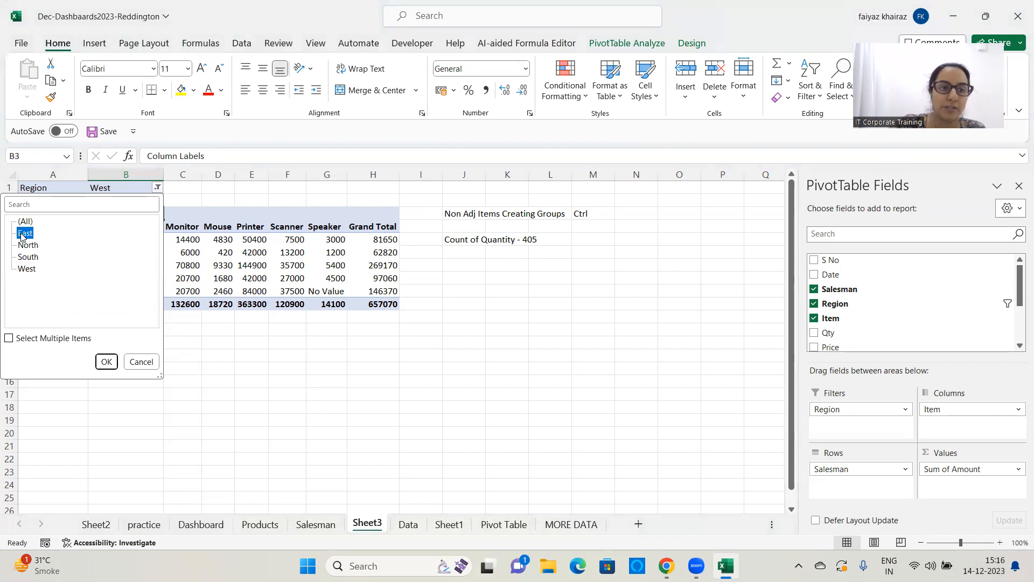
click(106, 362)
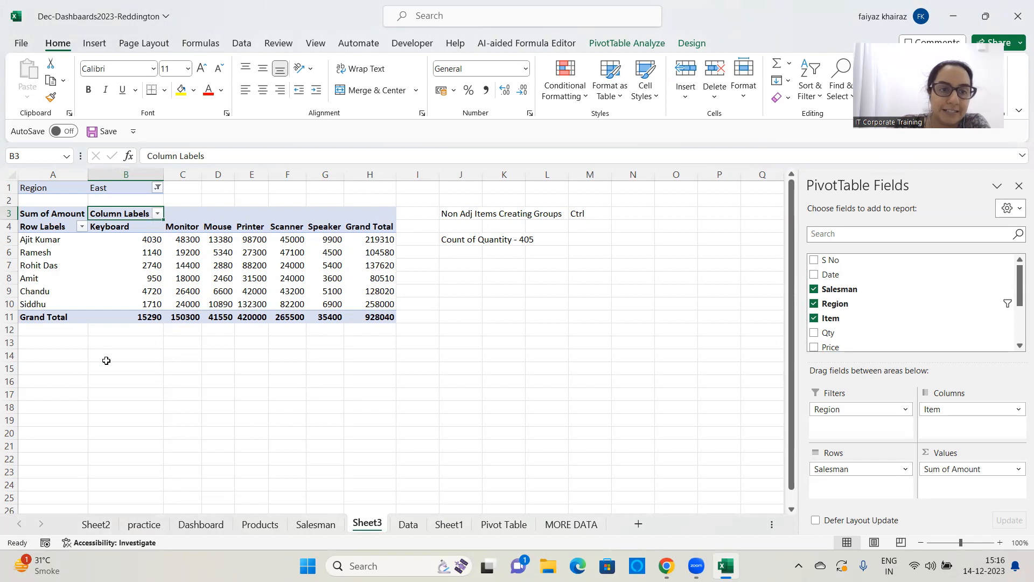
Step: Allow multiple regions in the report filter, show East and West together, and reset it to all regions
click(157, 188)
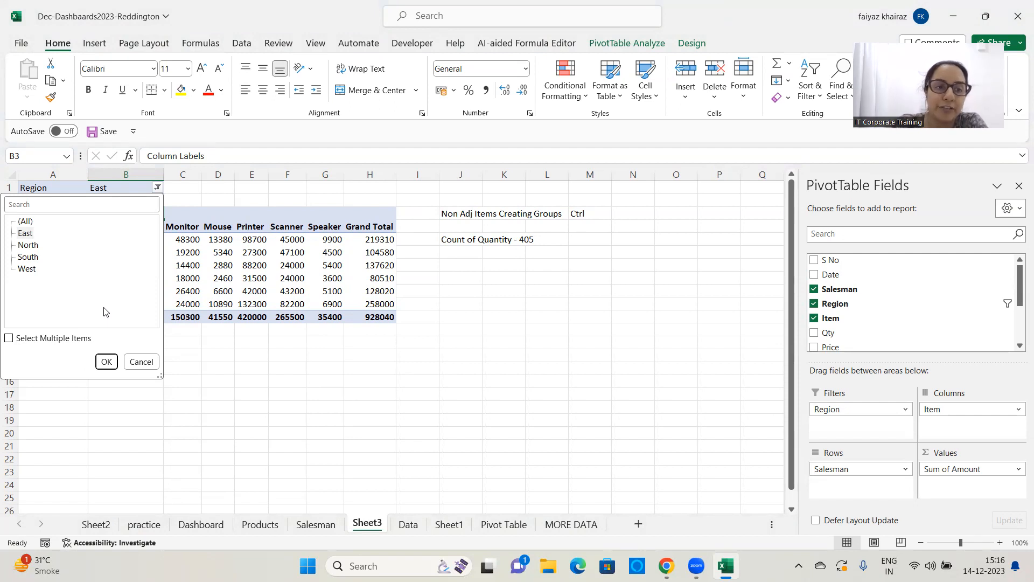
click(8, 339)
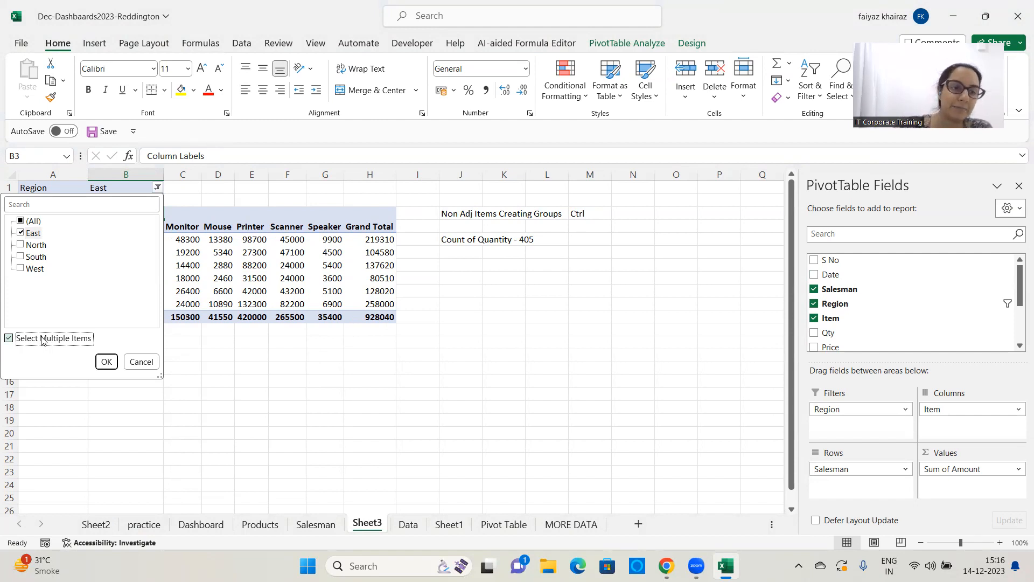
click(21, 269)
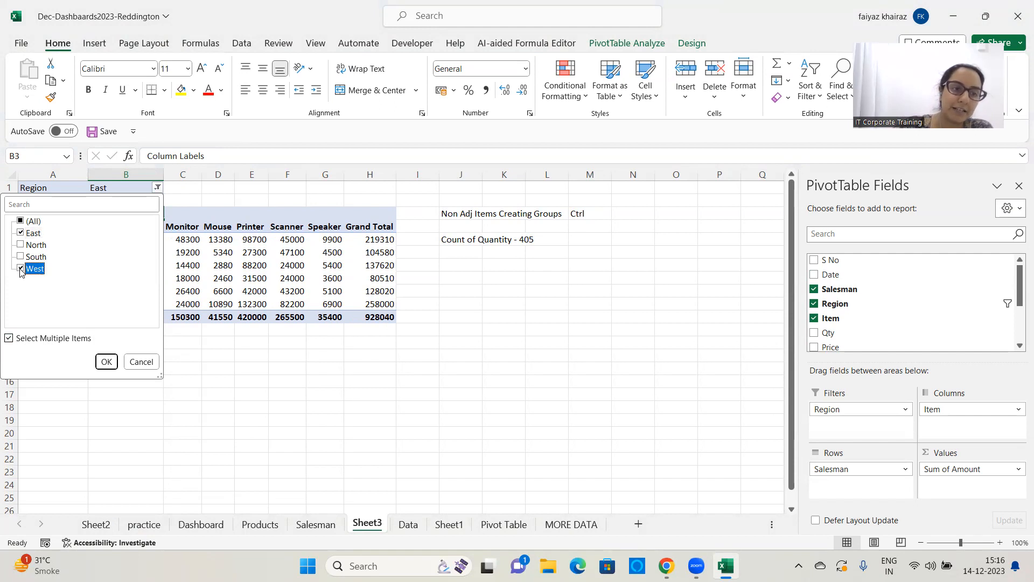
click(105, 362)
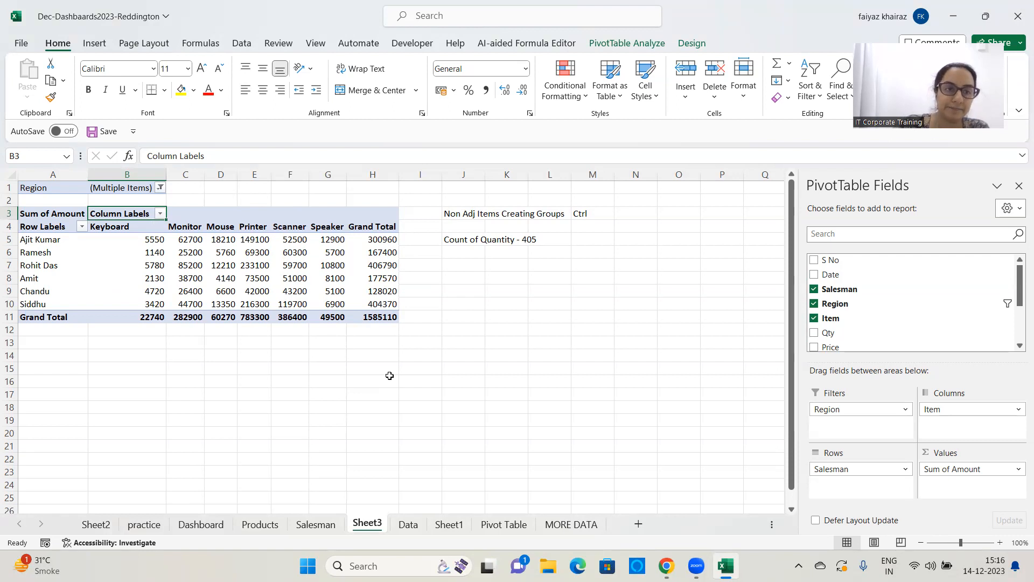
click(160, 188)
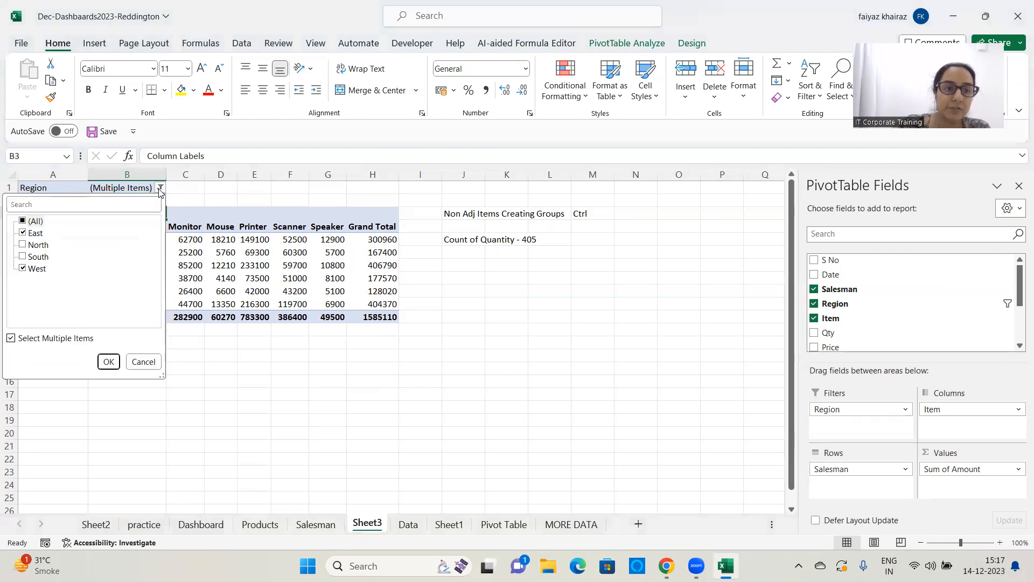
click(23, 221)
click(108, 362)
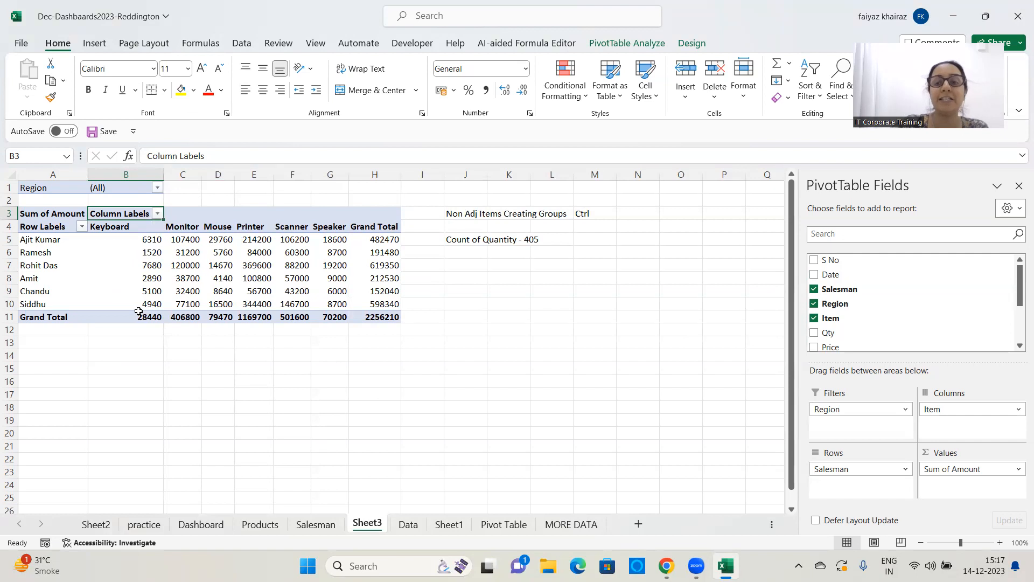
Step: Generate a separate report filter page for every Region from the PivotTable on Sheet3
mouse_move(138, 311)
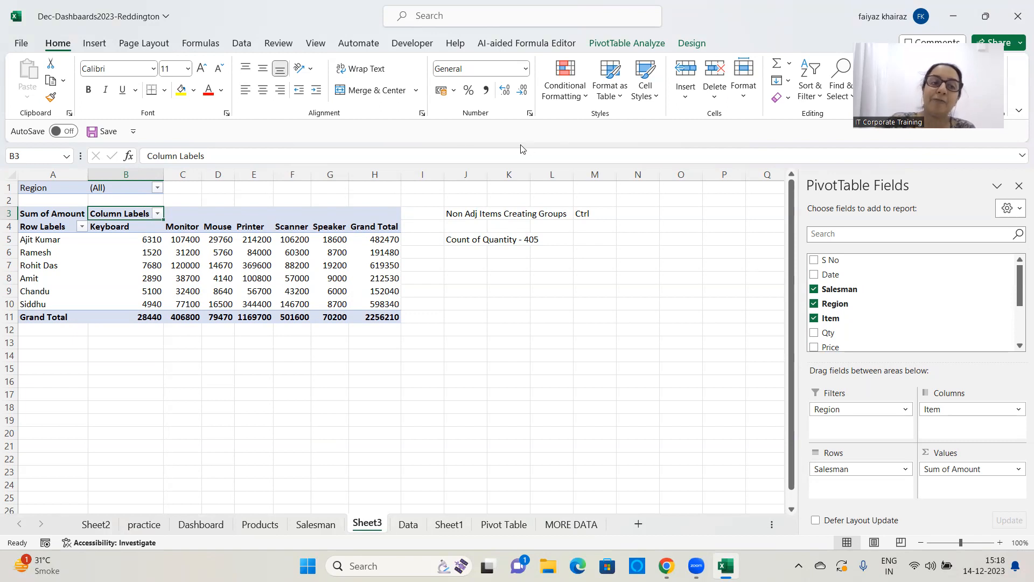
click(157, 188)
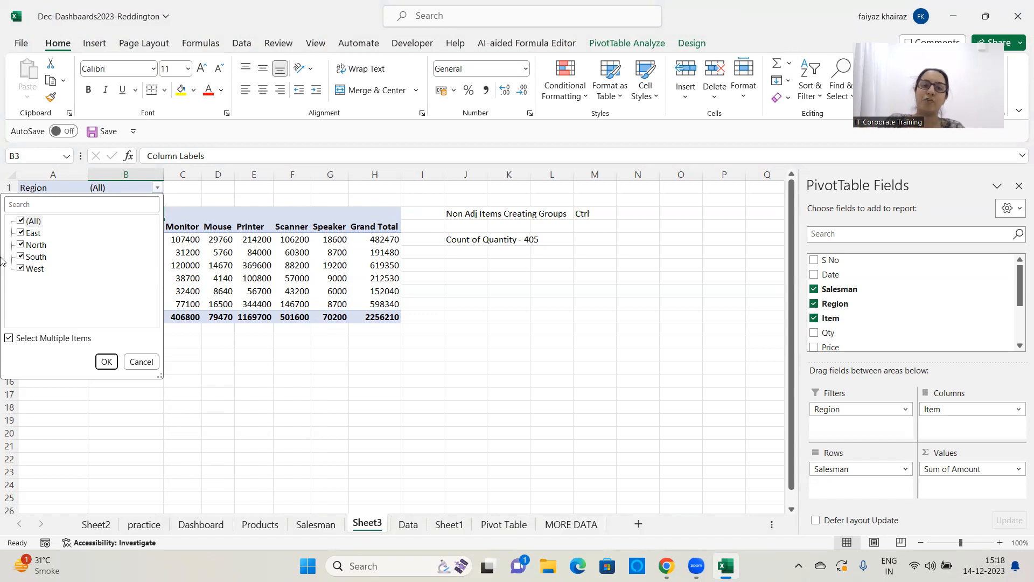
click(648, 48)
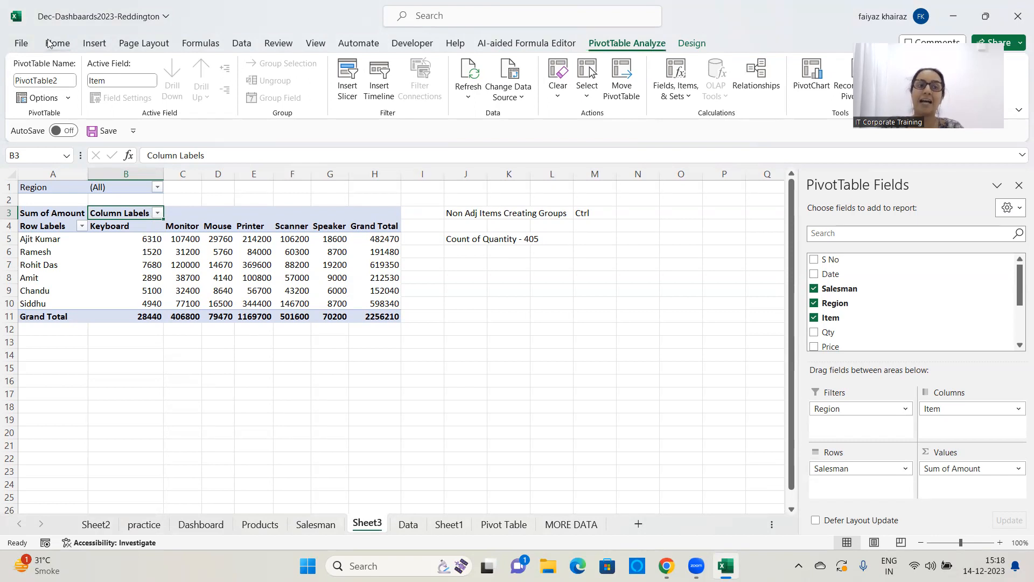
click(68, 99)
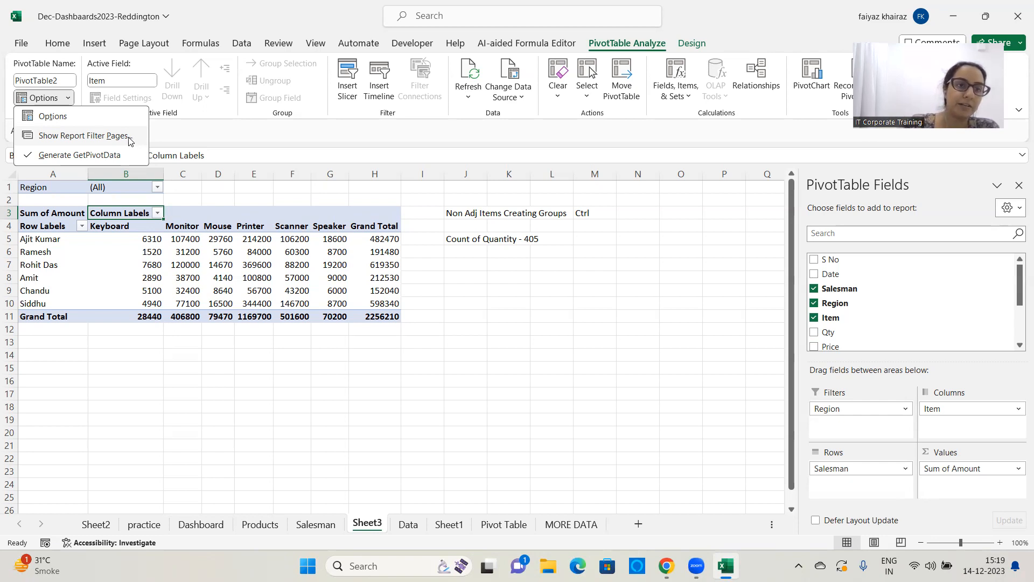
click(129, 141)
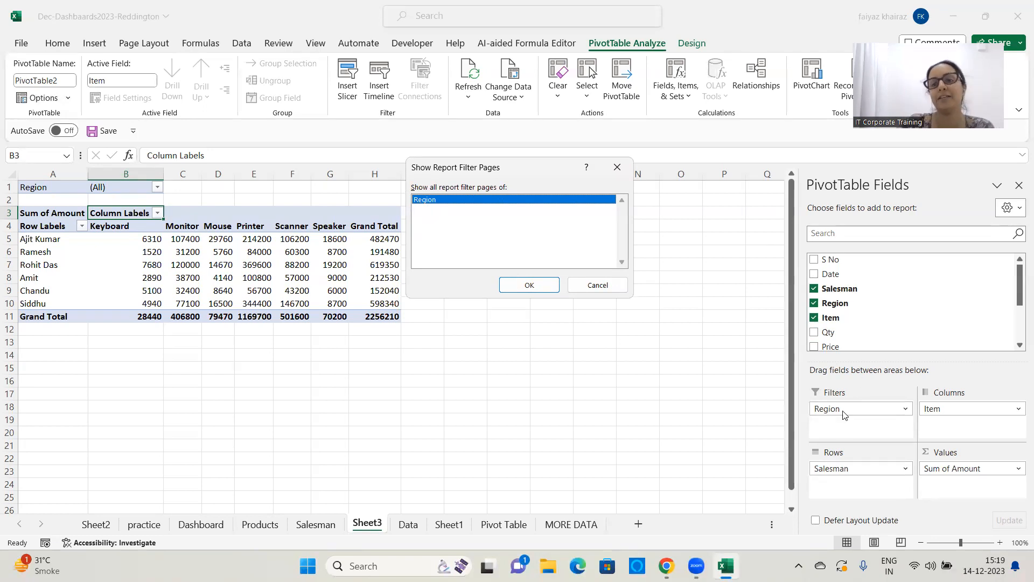
click(530, 285)
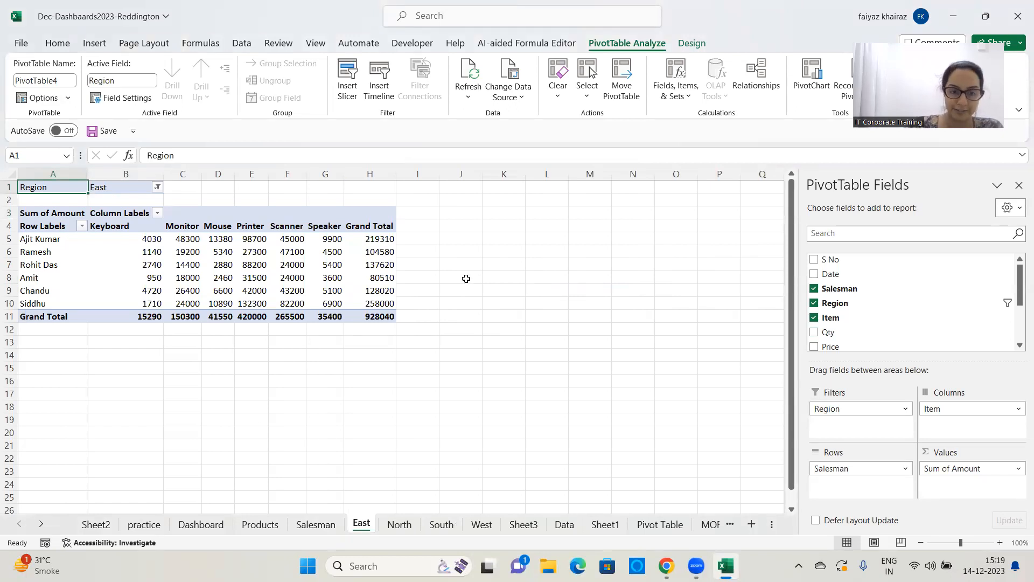
Step: View the generated North, South and West sheets and look up the Show Report Filter Pages command again
click(399, 529)
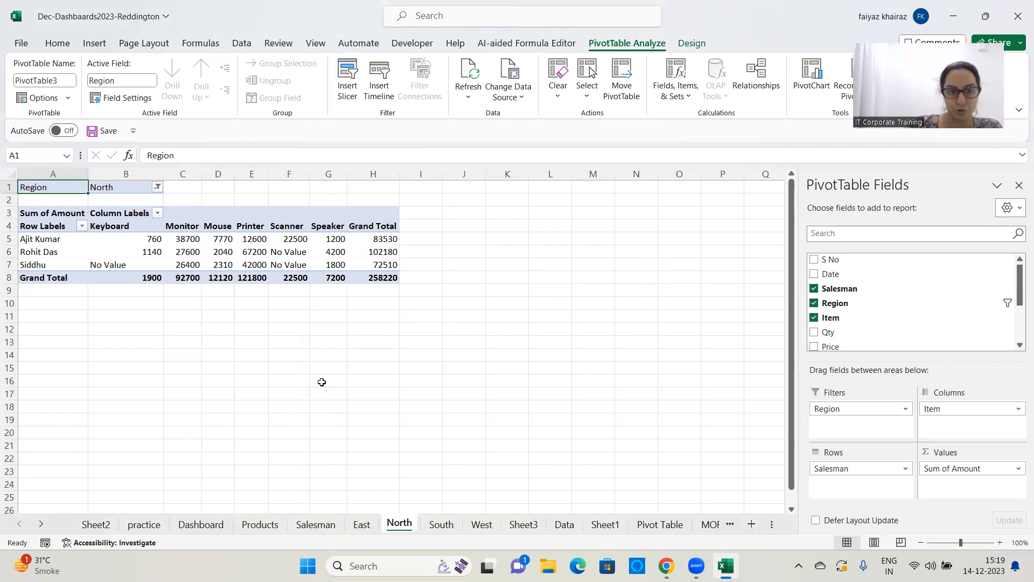
click(450, 528)
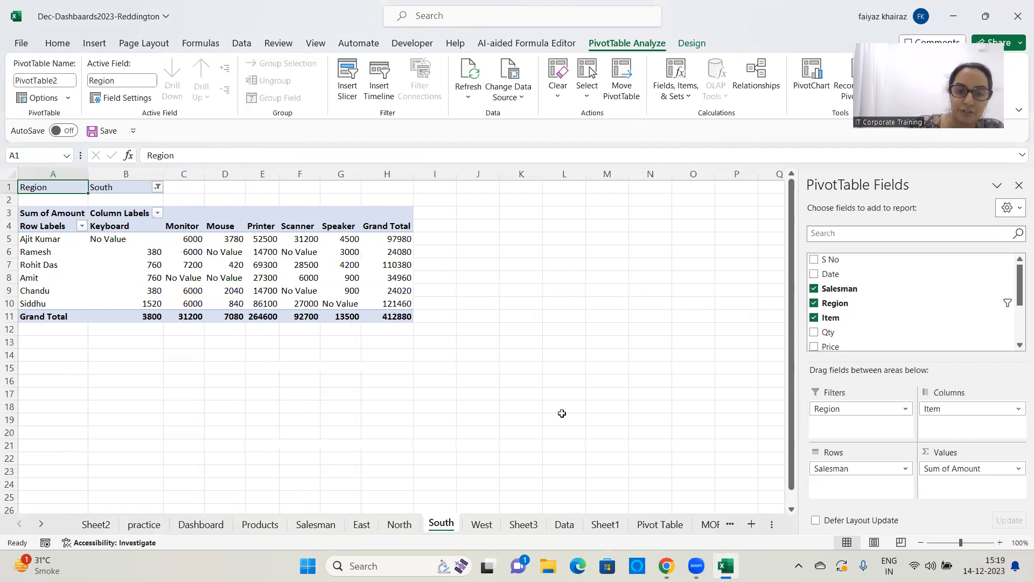
click(484, 528)
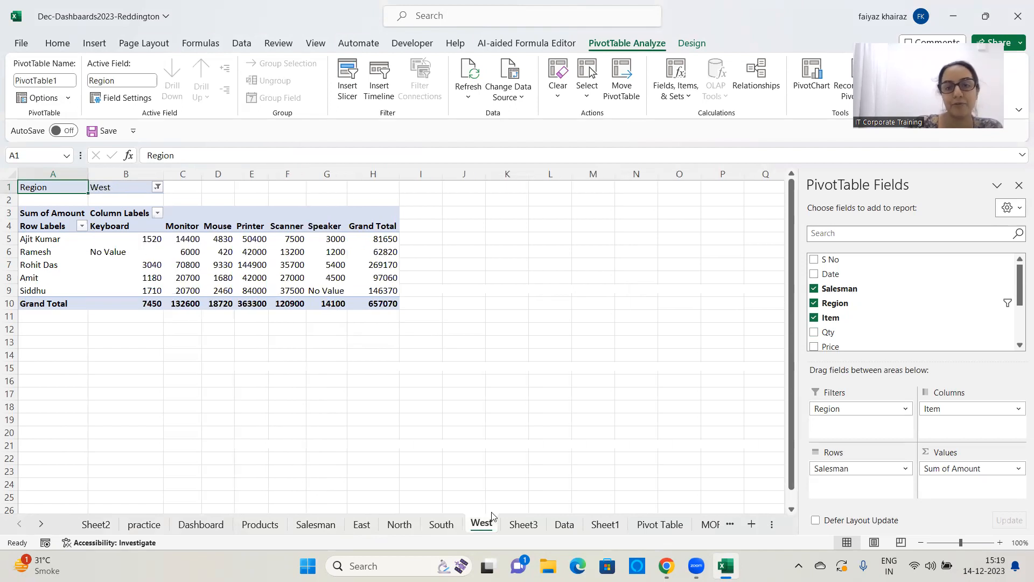
click(70, 98)
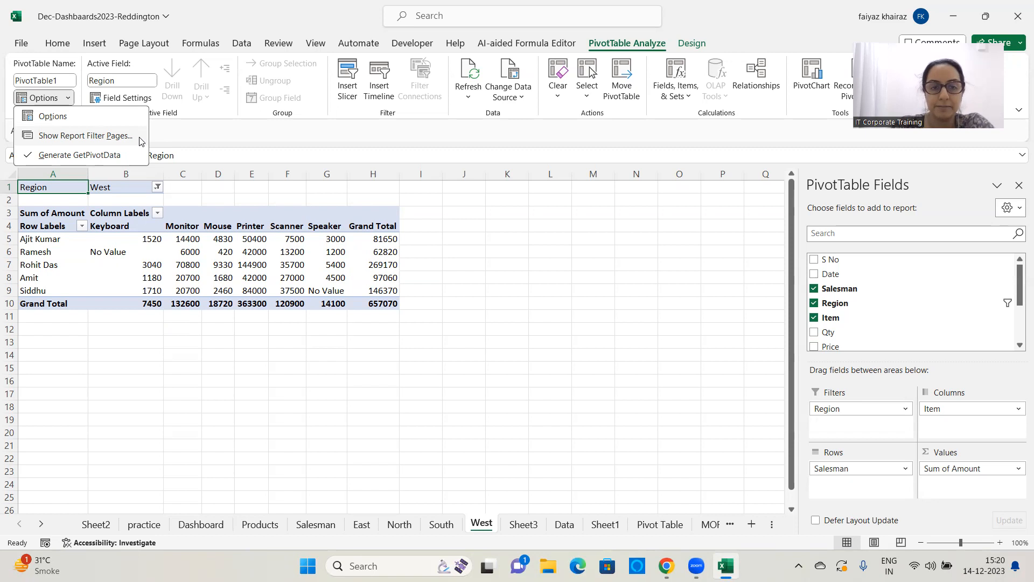
click(282, 399)
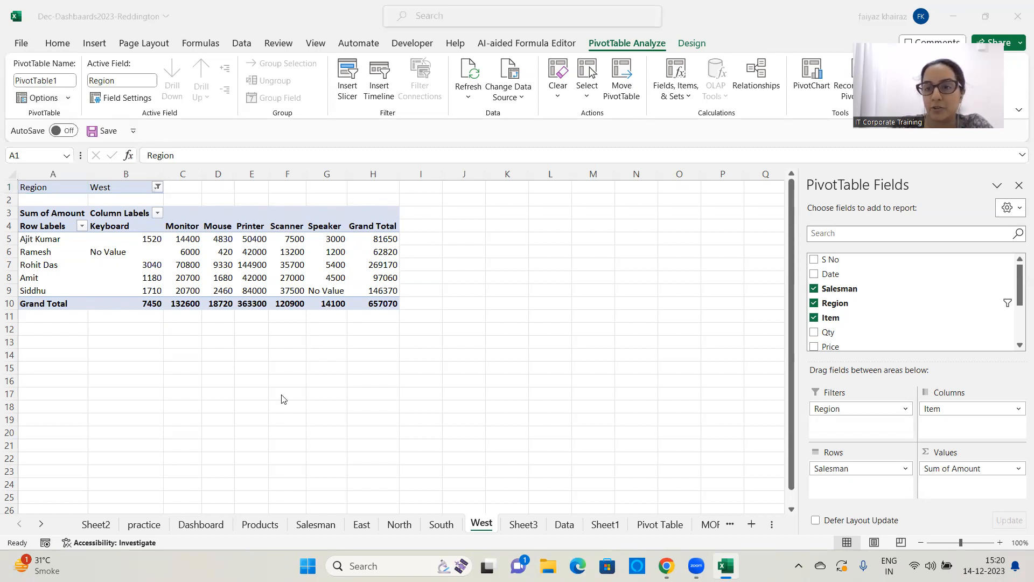
click(138, 250)
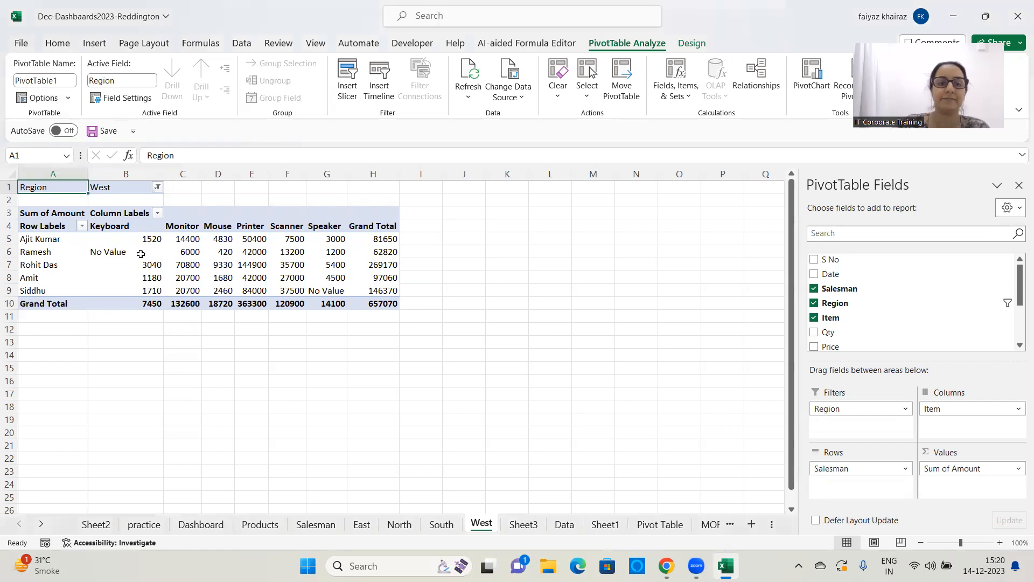
Step: Go through the East, North, South and West sheets again, and return to the Printer heading on East
click(361, 525)
click(399, 525)
click(441, 525)
click(480, 525)
click(361, 526)
click(249, 228)
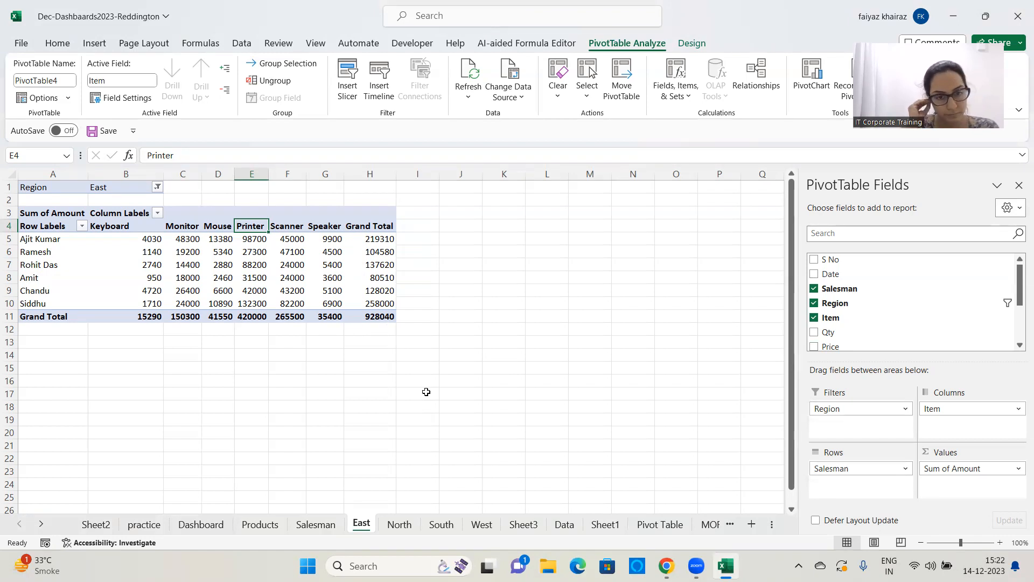
Step: Reduce the PivotTable on Sheet3 to Item in the rows and the sum of Amount, removing Region and Salesman
click(523, 524)
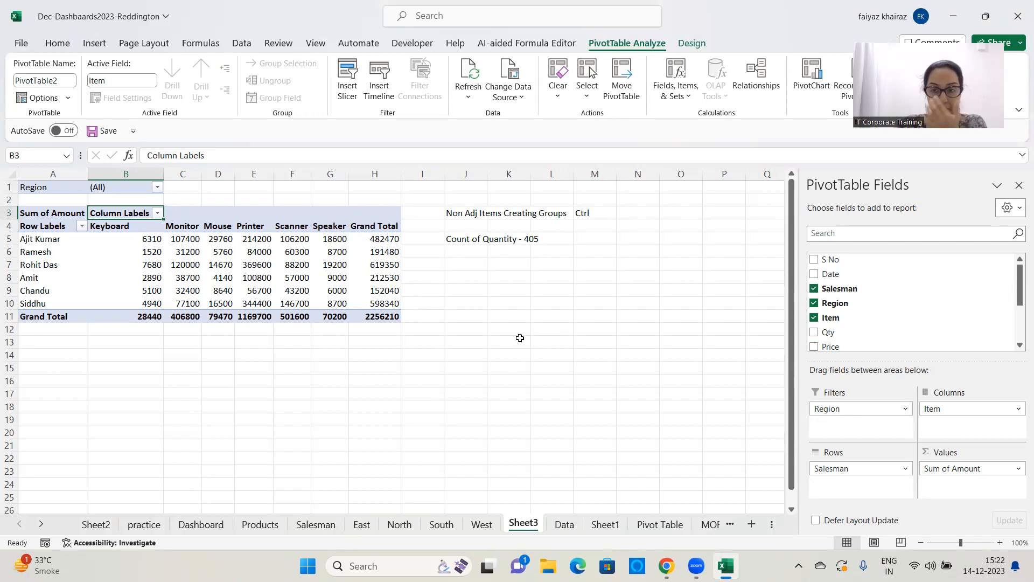
drag(865, 410, 720, 397)
drag(941, 408, 909, 437)
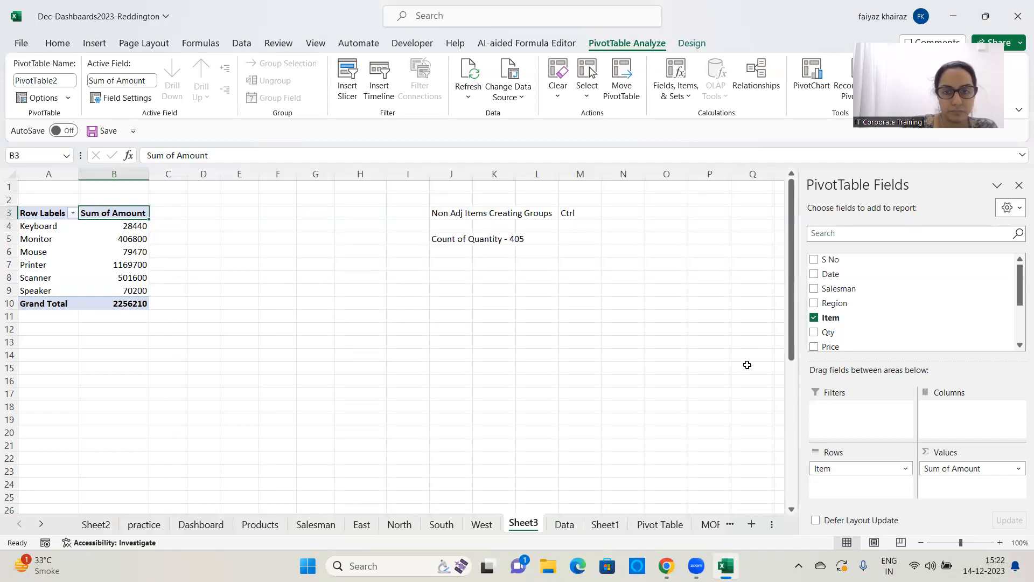
Step: Summarize the Amount values by Count in the PivotTable on Sheet3 and widen columns A and B
double_click(124, 214)
click(422, 250)
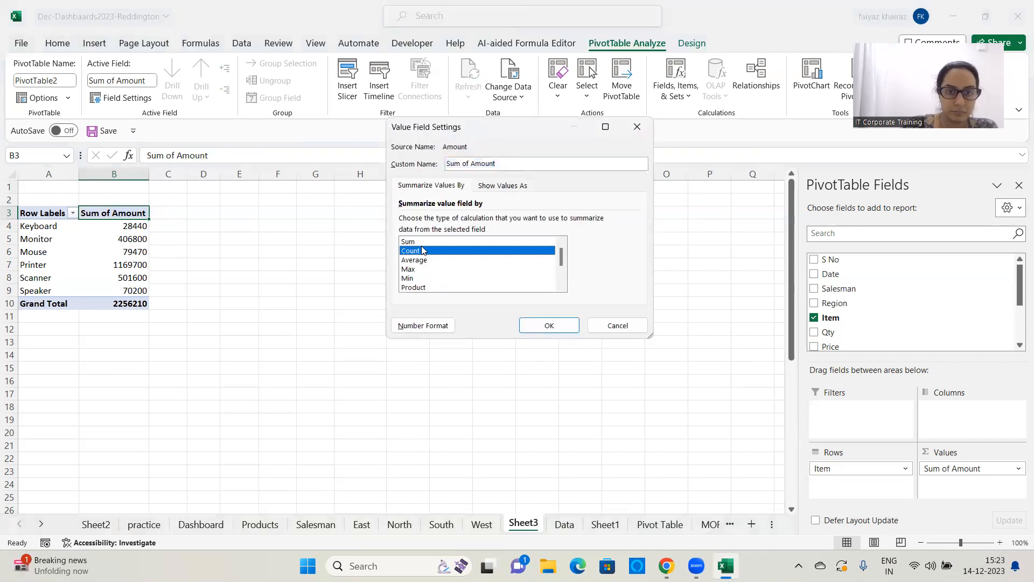
click(564, 328)
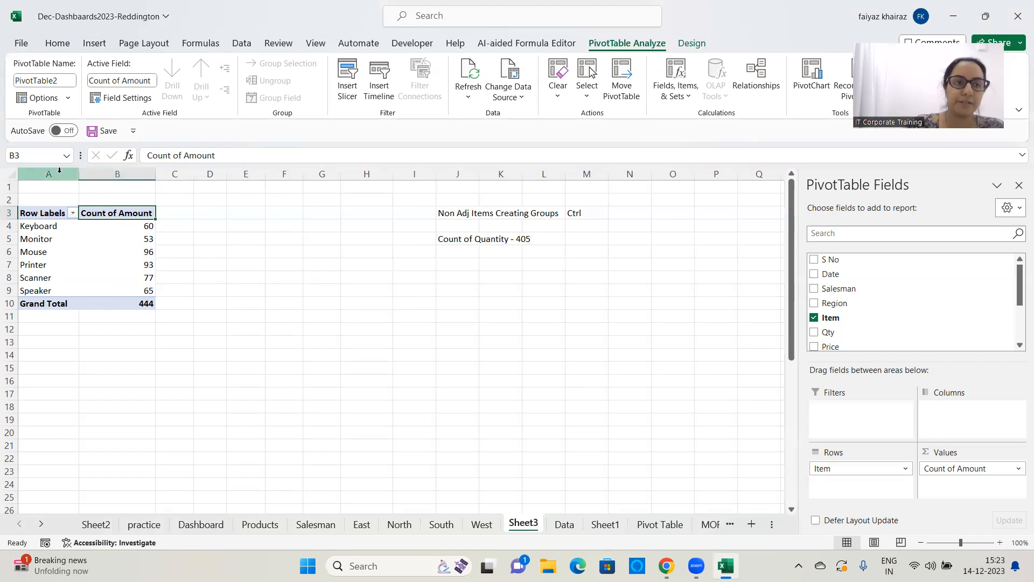
drag(77, 171, 103, 170)
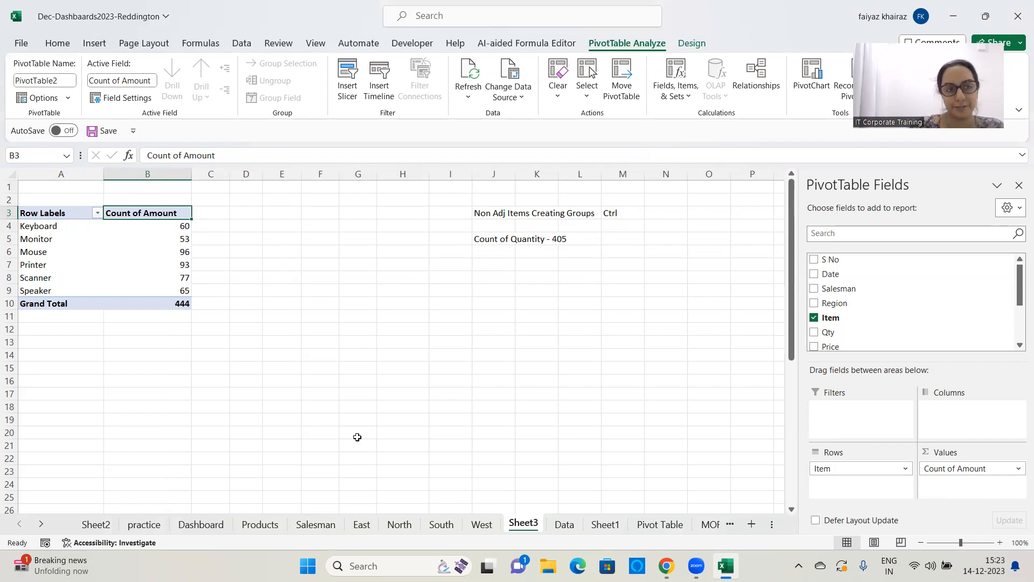
Step: Look through the label filter and value filter conditions offered for the Item row labels
click(97, 214)
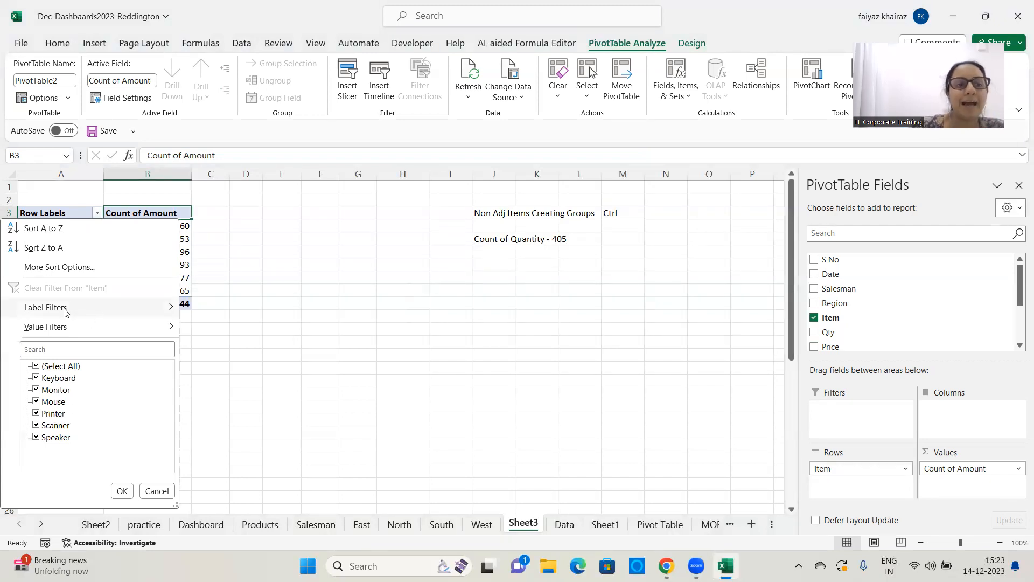
mouse_move(65, 311)
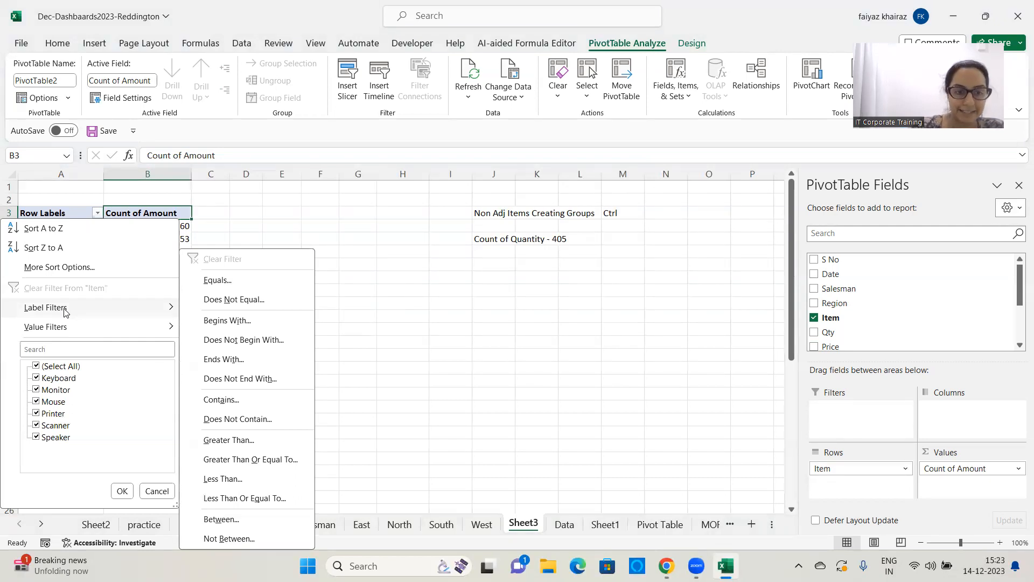
mouse_move(66, 329)
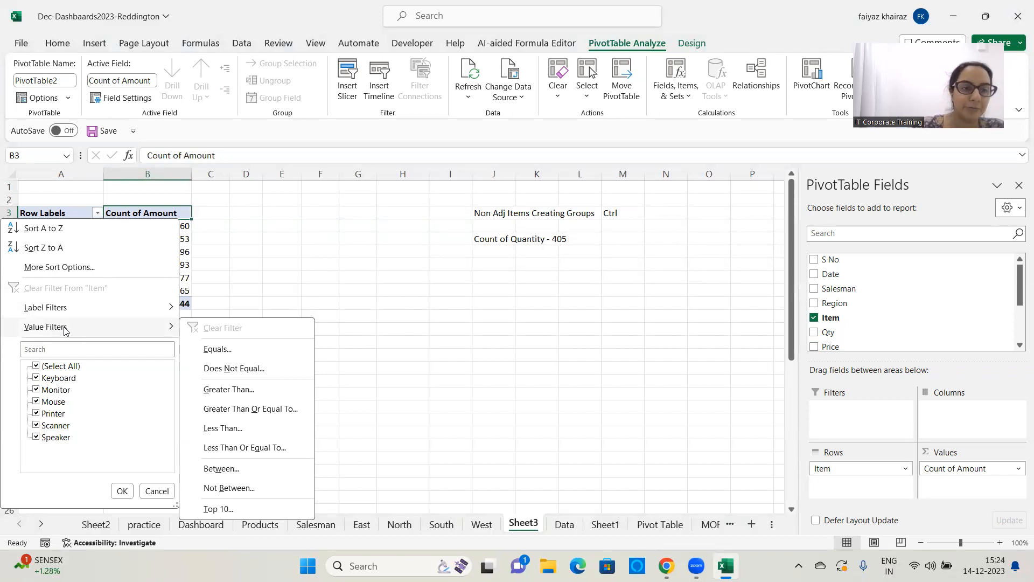
click(241, 252)
click(238, 250)
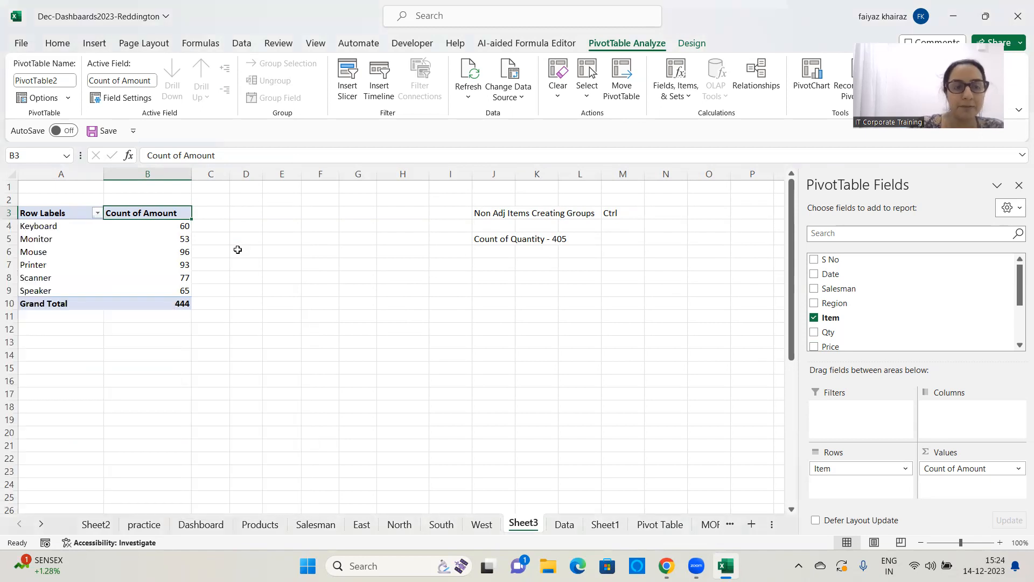
Step: View the PivotTable options from the Printer row and look at the Item filter list again
click(70, 262)
right_click(70, 262)
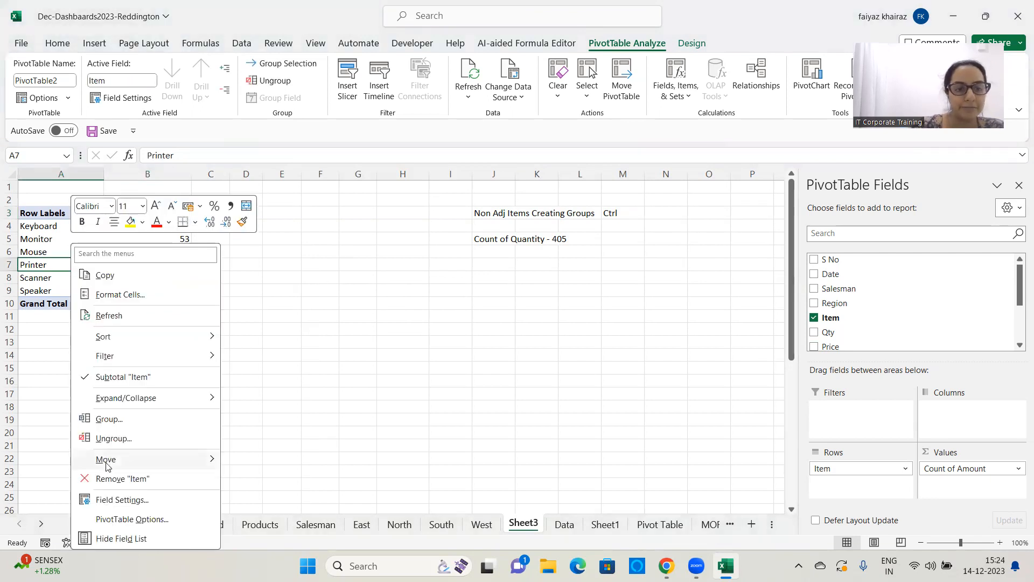
click(137, 518)
click(168, 264)
click(268, 531)
click(322, 327)
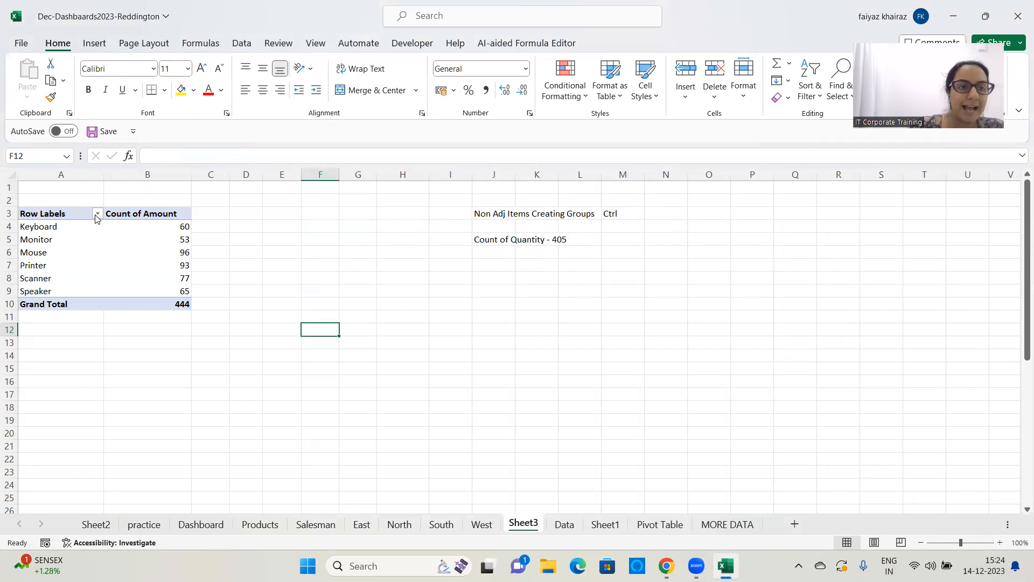
click(98, 214)
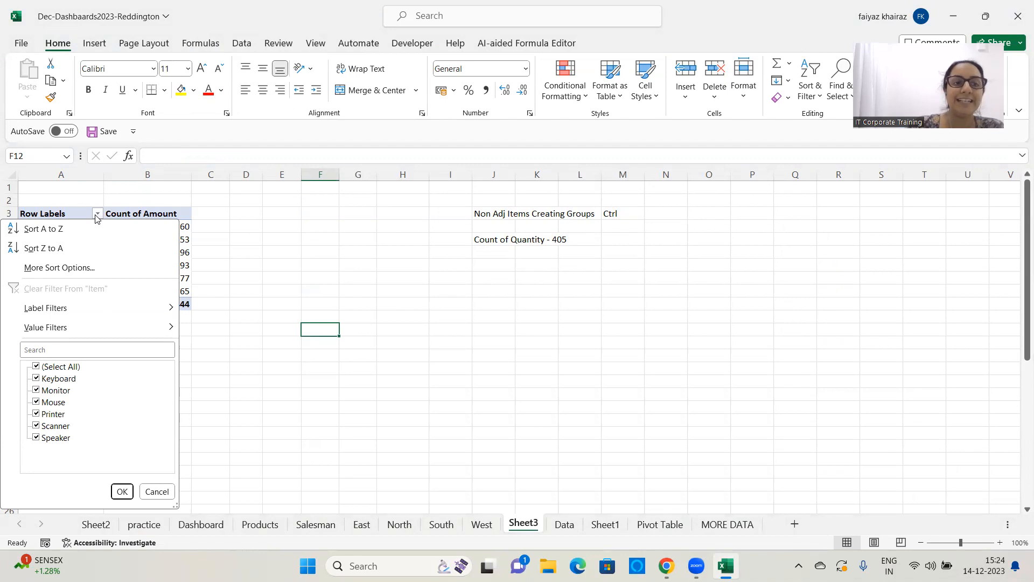
click(521, 272)
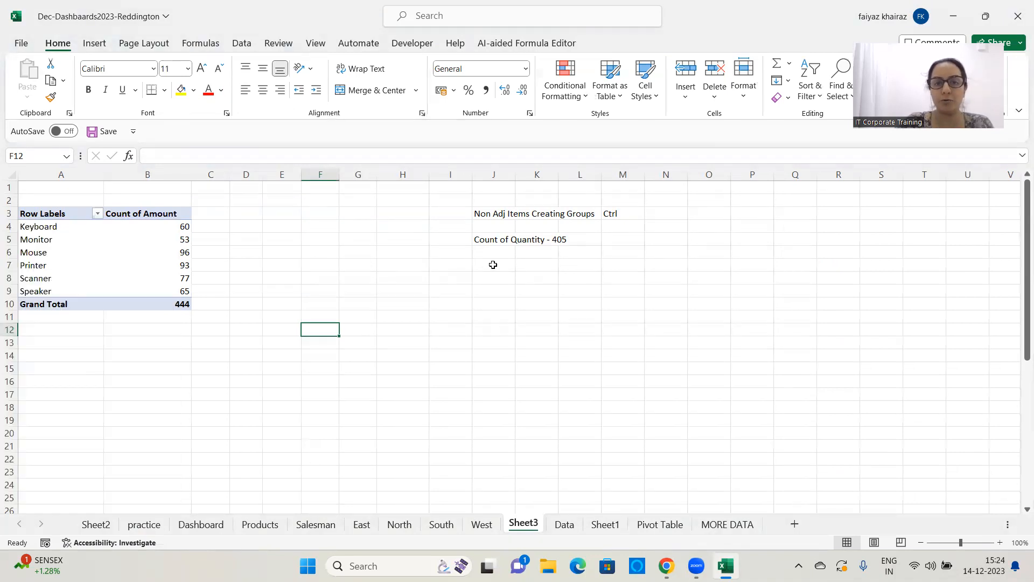
Step: Enter the note "All items ending with er" in cell J7
click(493, 264)
text(All it)
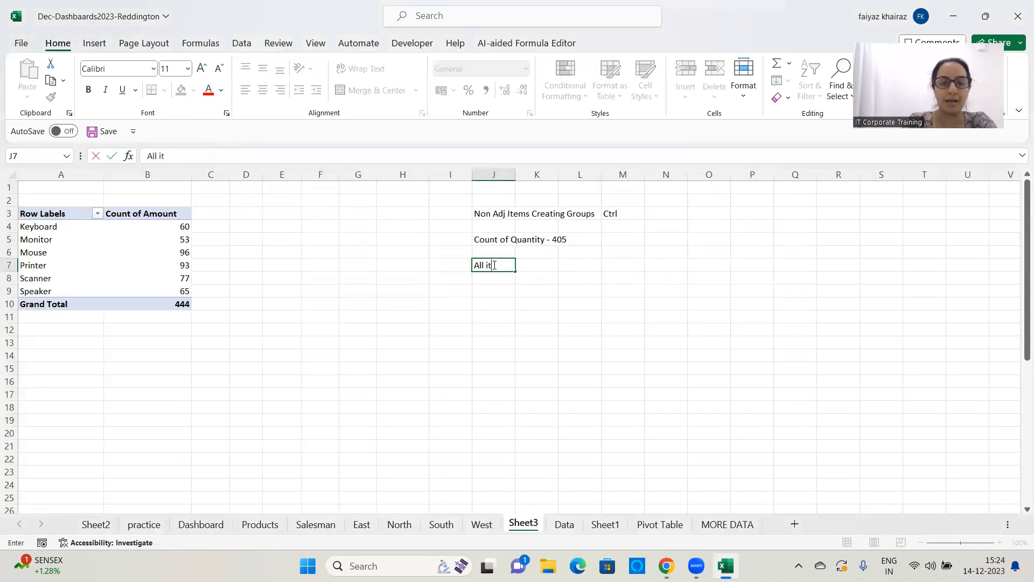
text(ems ending)
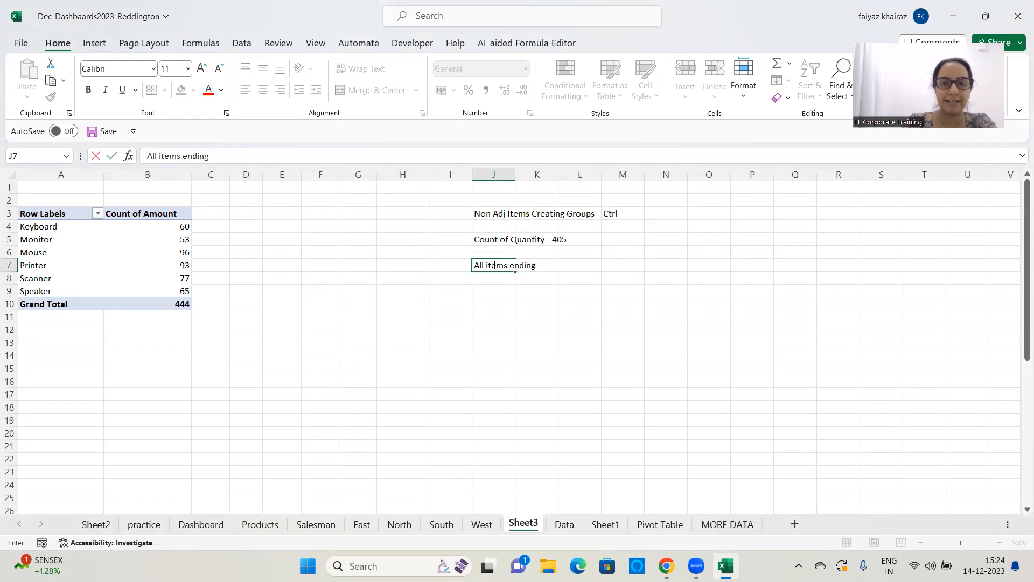
text( with er)
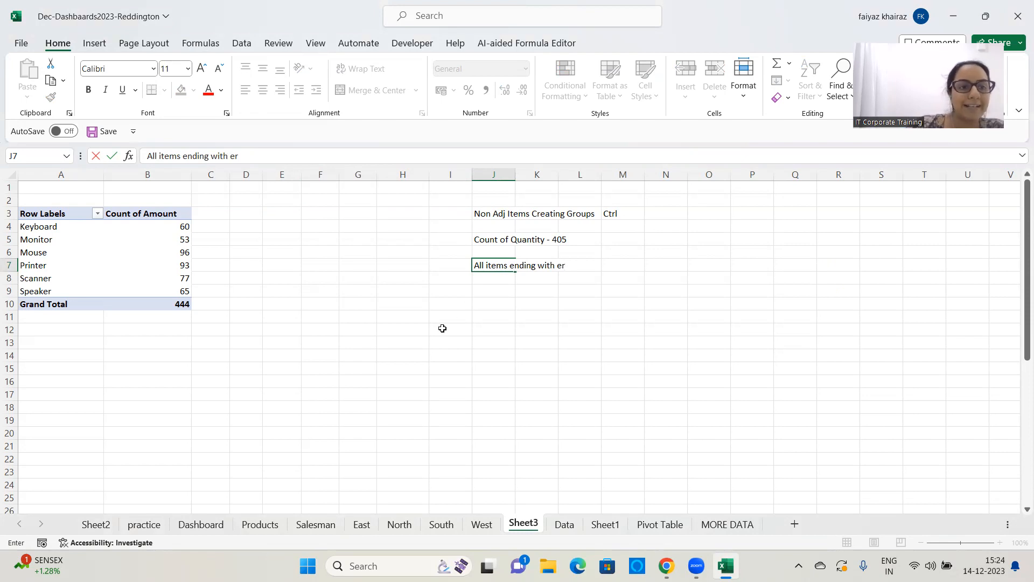
click(442, 328)
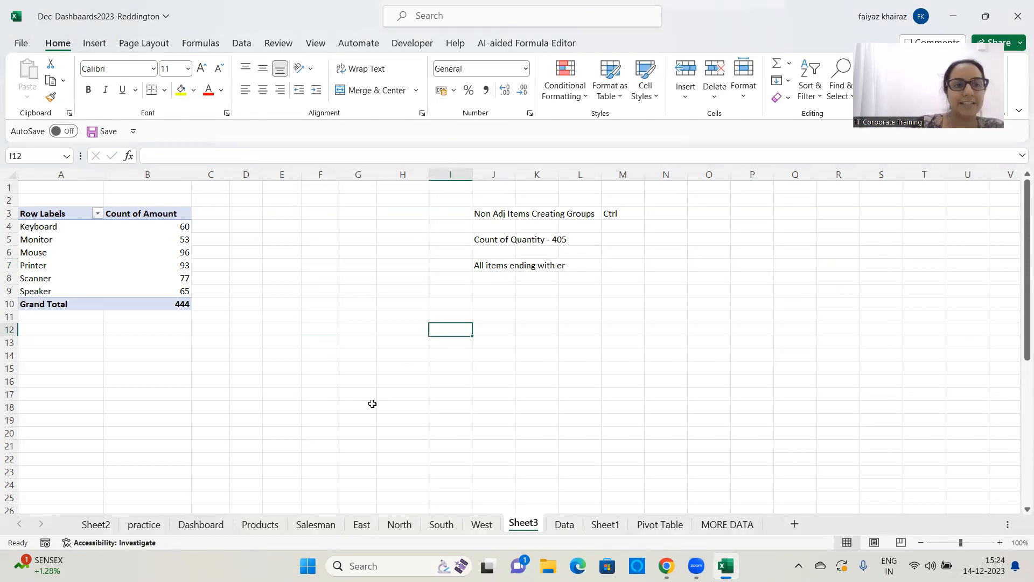
Step: Apply a label filter to the Item row labels so that only items ending with "er" are shown
click(99, 214)
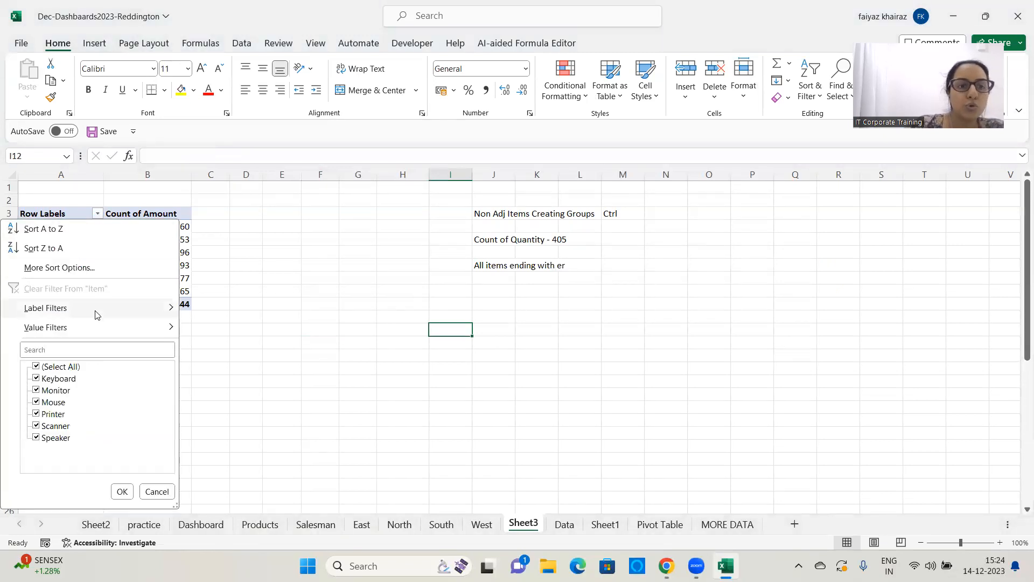
mouse_move(97, 315)
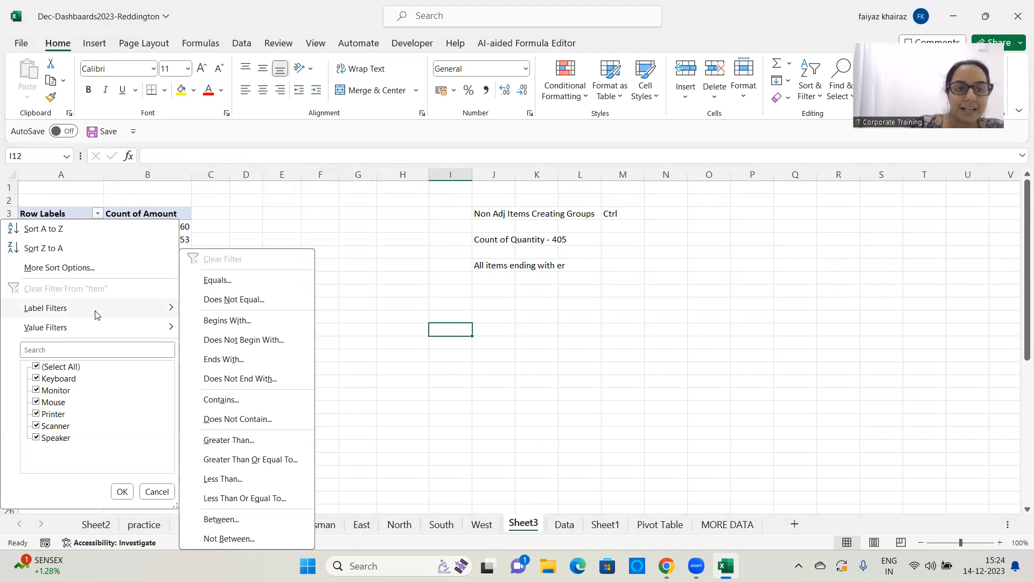
click(219, 361)
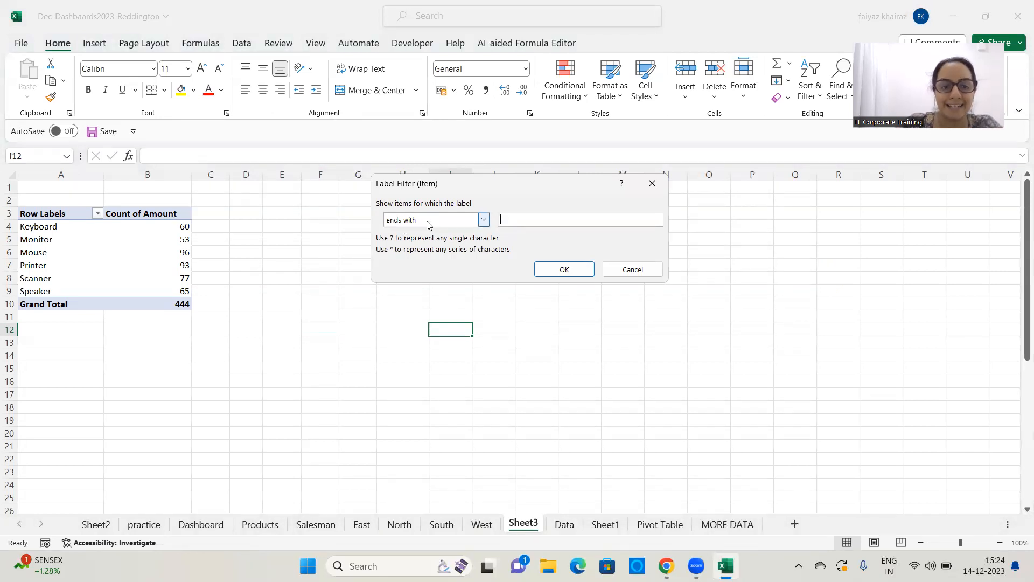
text(er)
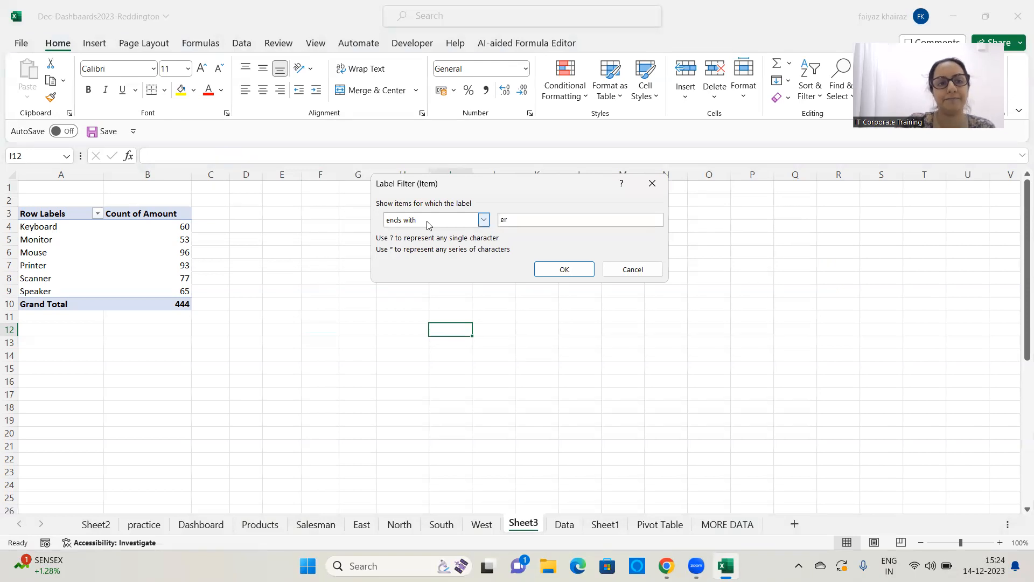
click(584, 269)
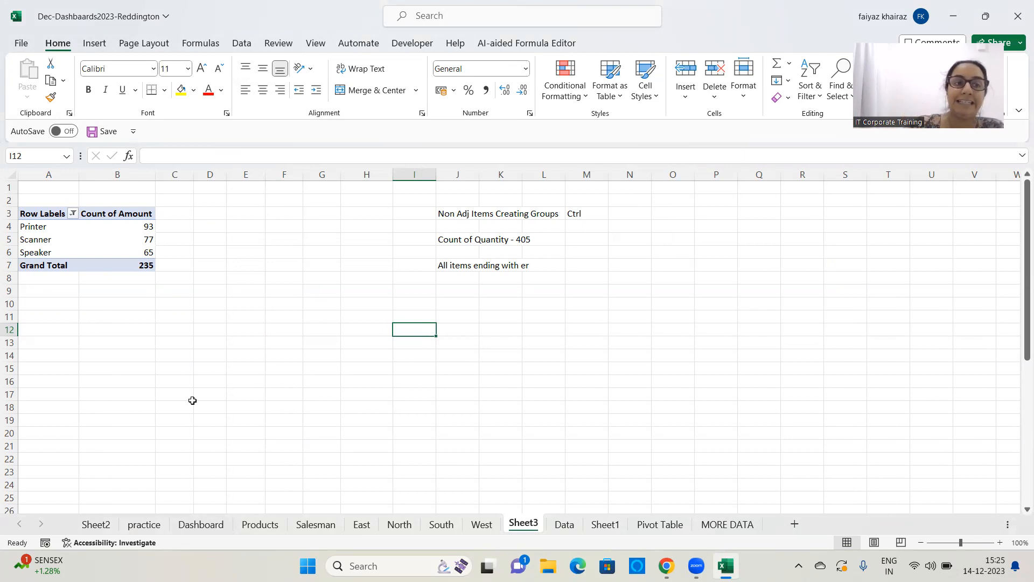
Step: Check the value filter conditions for the Item field while the label filter is applied
click(71, 213)
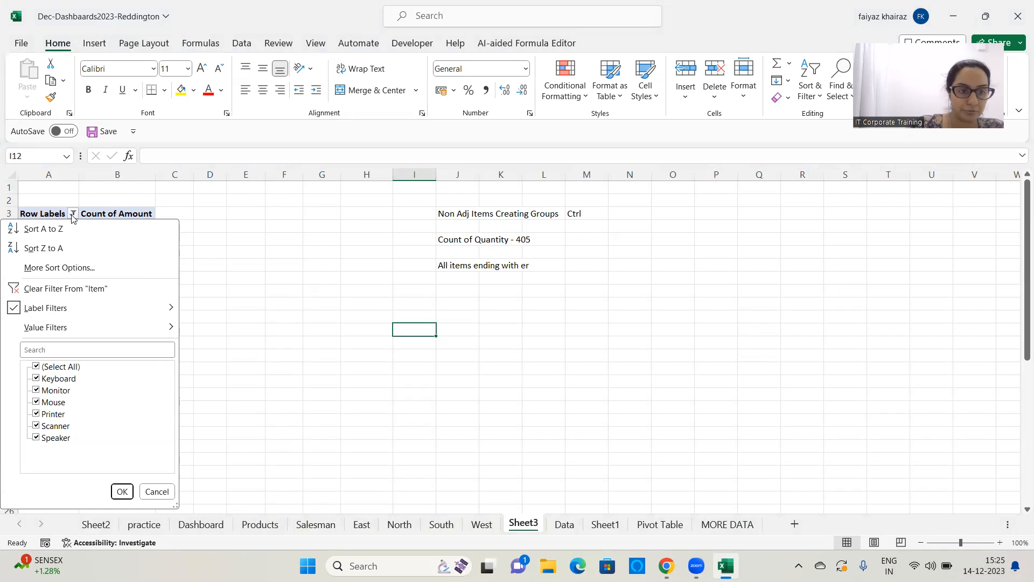
mouse_move(45, 329)
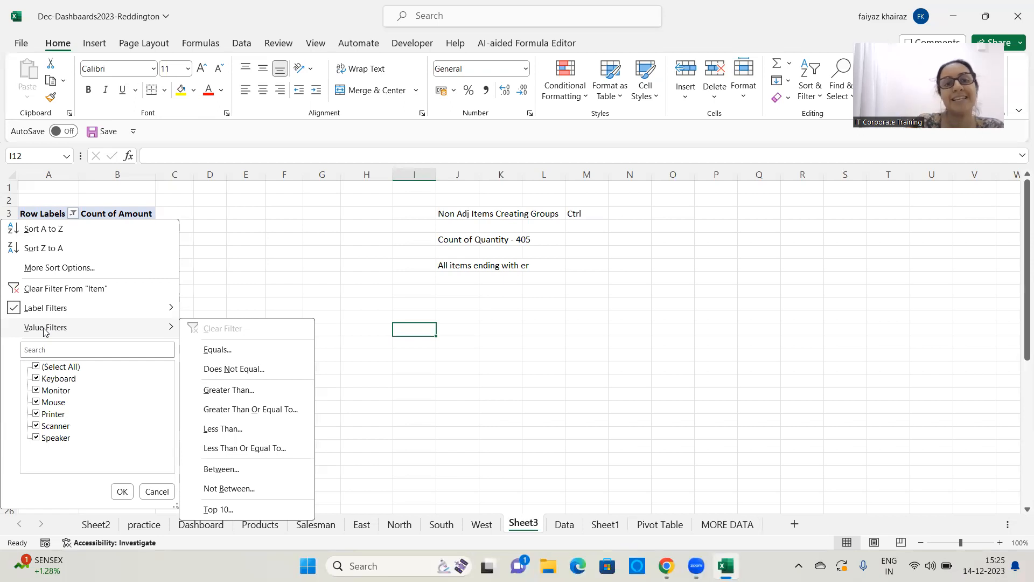
click(262, 253)
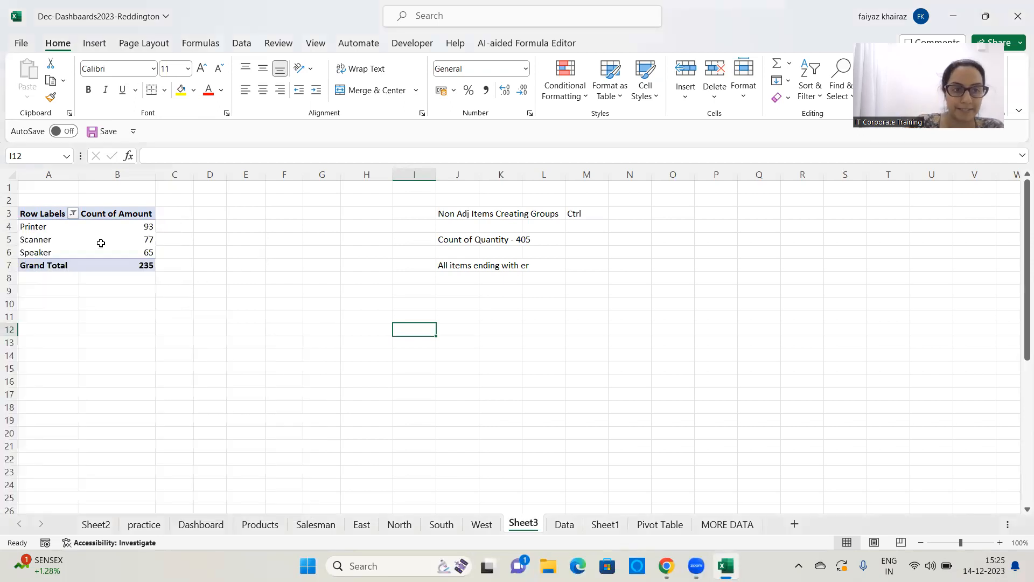
click(518, 328)
text(o)
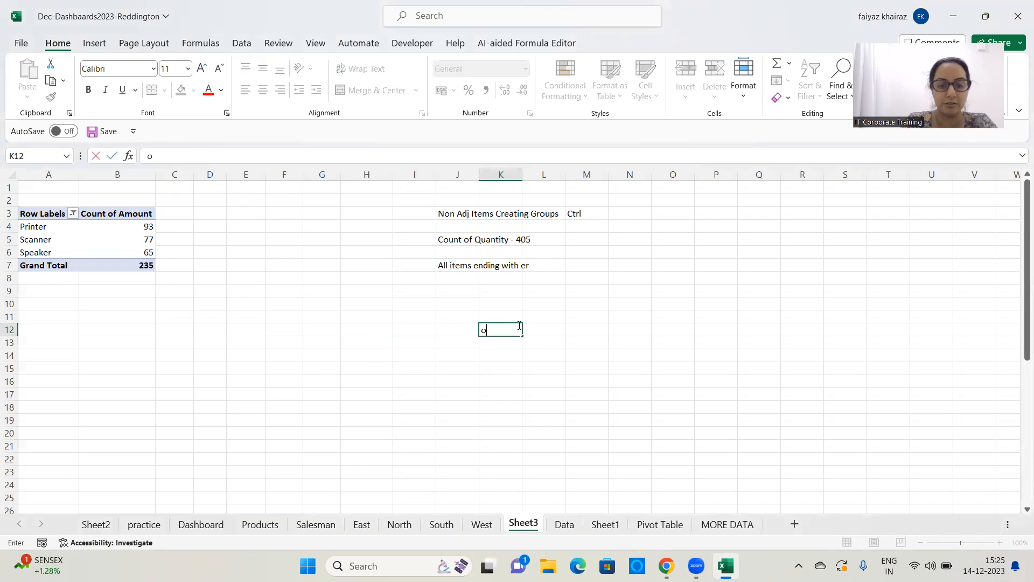
text(unt o)
key(BackSpace)
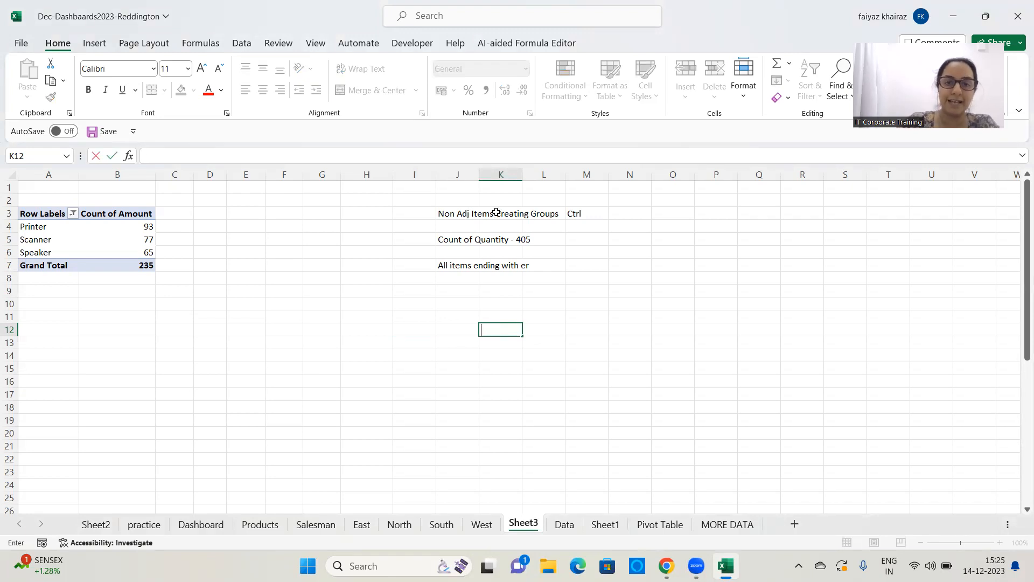
Step: Highlight the note "All items ending with er" across J7:M7 with a yellow fill
drag(439, 266, 571, 265)
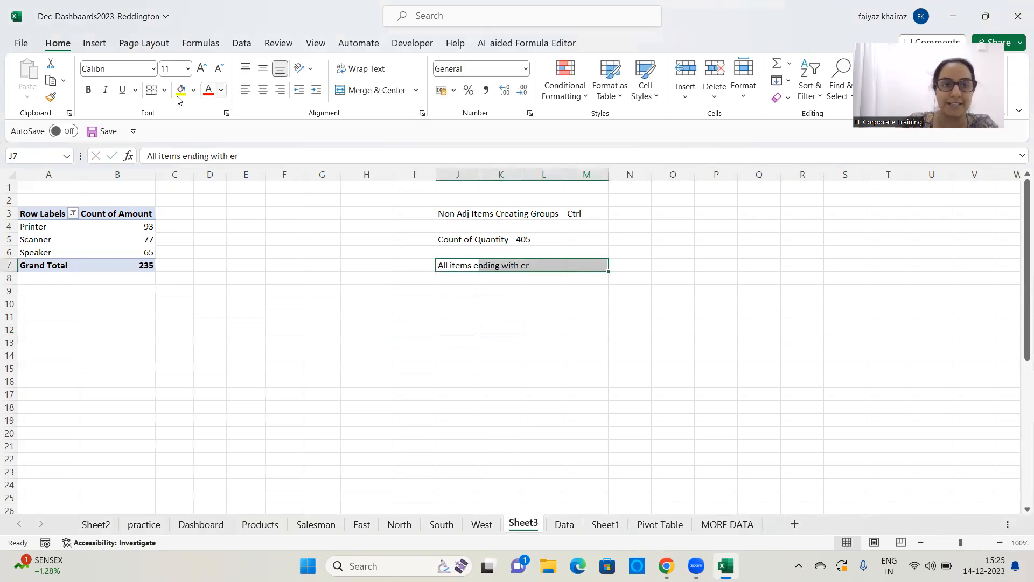
click(453, 353)
click(52, 215)
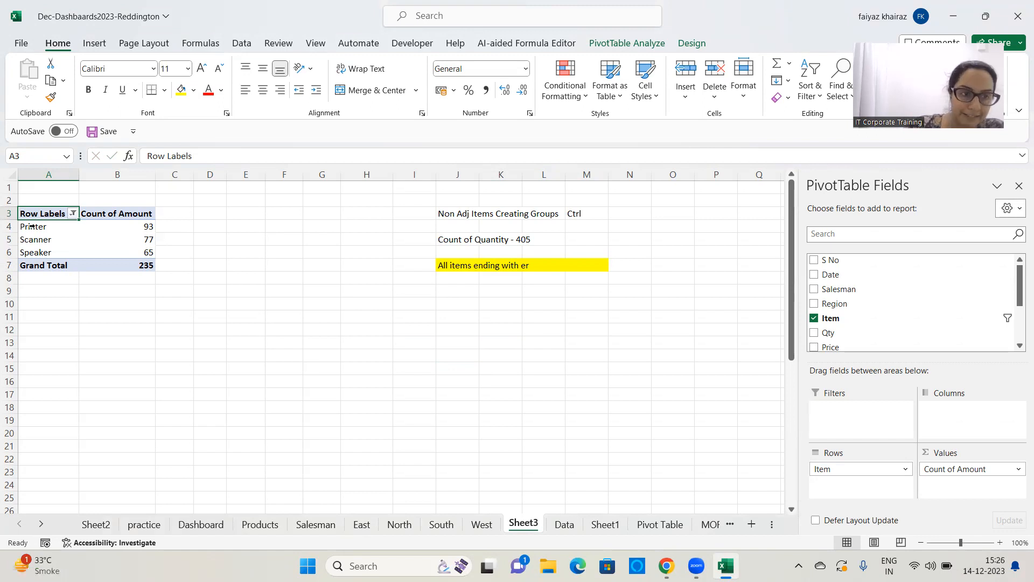
Step: Enter the note "More than 75 Count" in cell J9
click(451, 295)
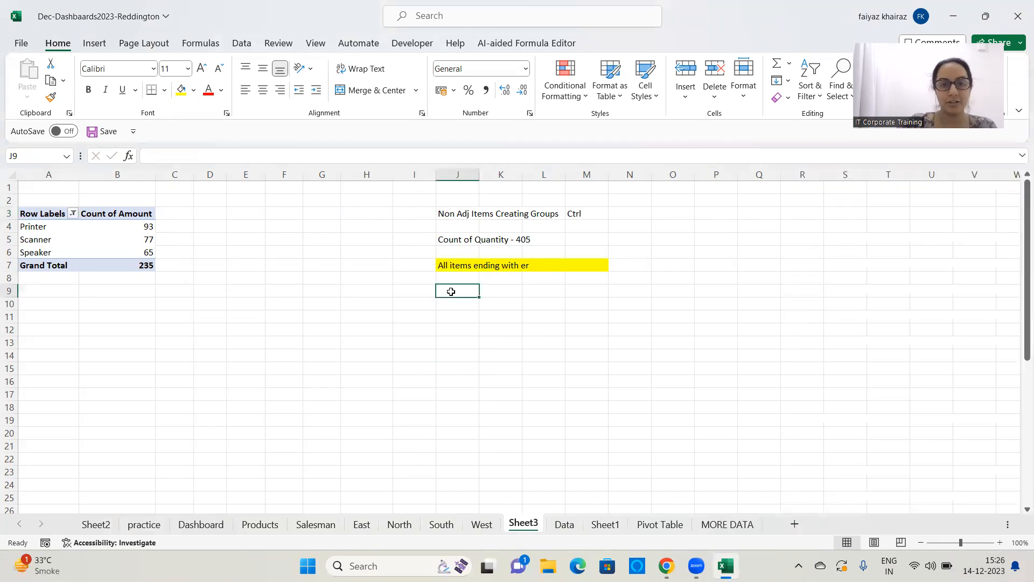
text(More)
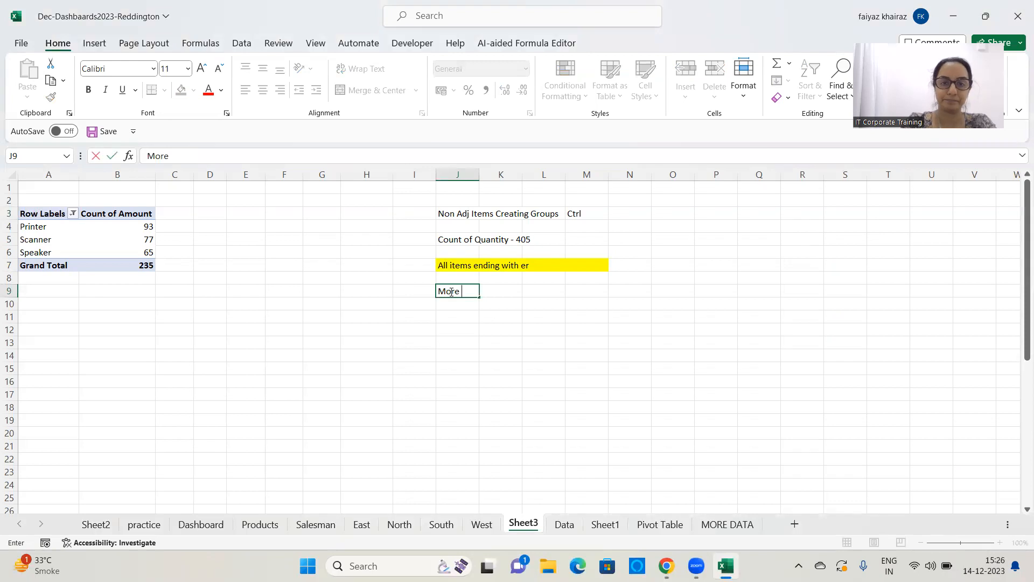
text( than)
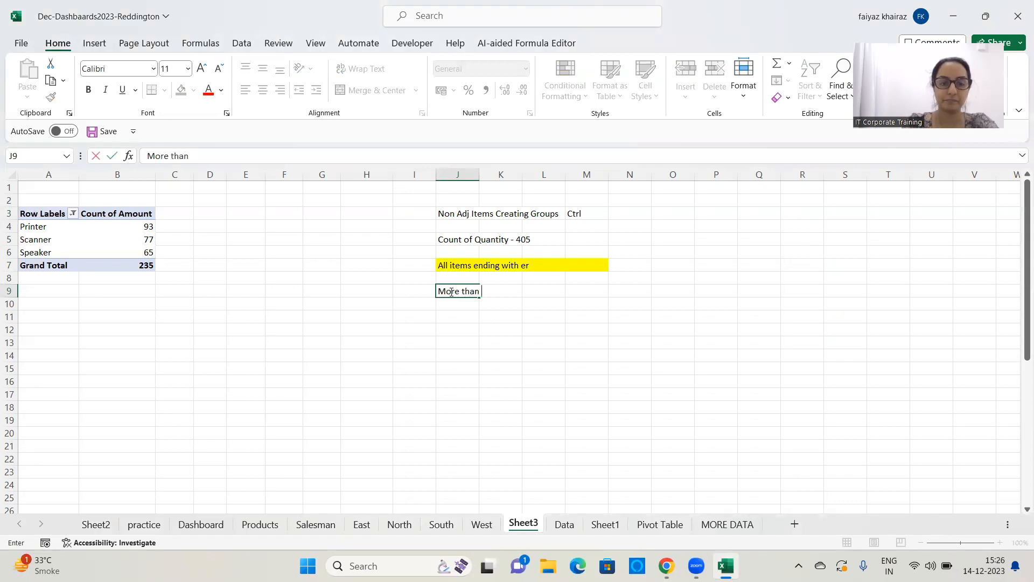
text( 75 Count)
click(439, 345)
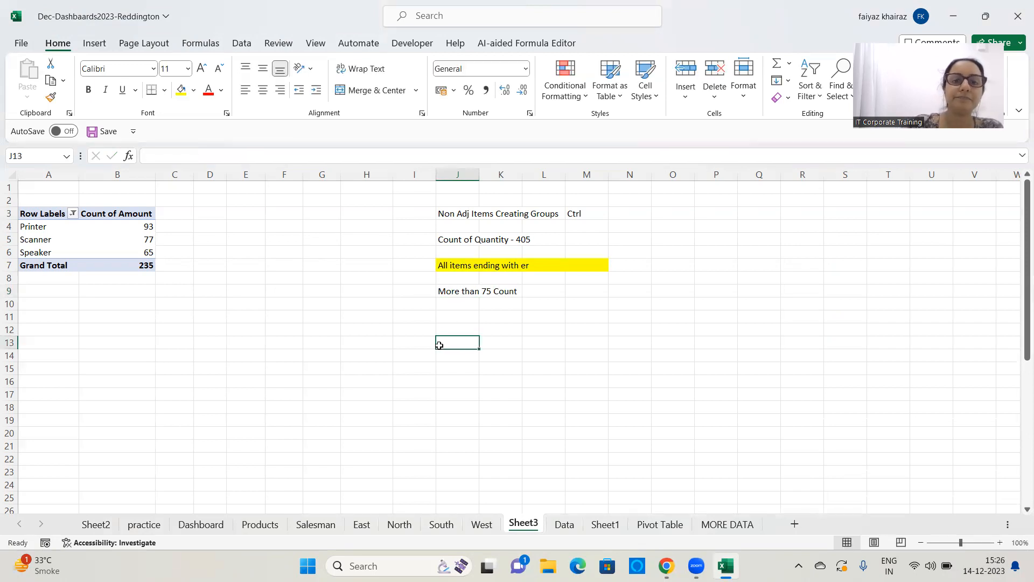
Step: Highlight the note "More than 75 Count" across J9:M9 with a yellow fill
drag(455, 291, 579, 289)
click(182, 89)
click(481, 394)
click(421, 270)
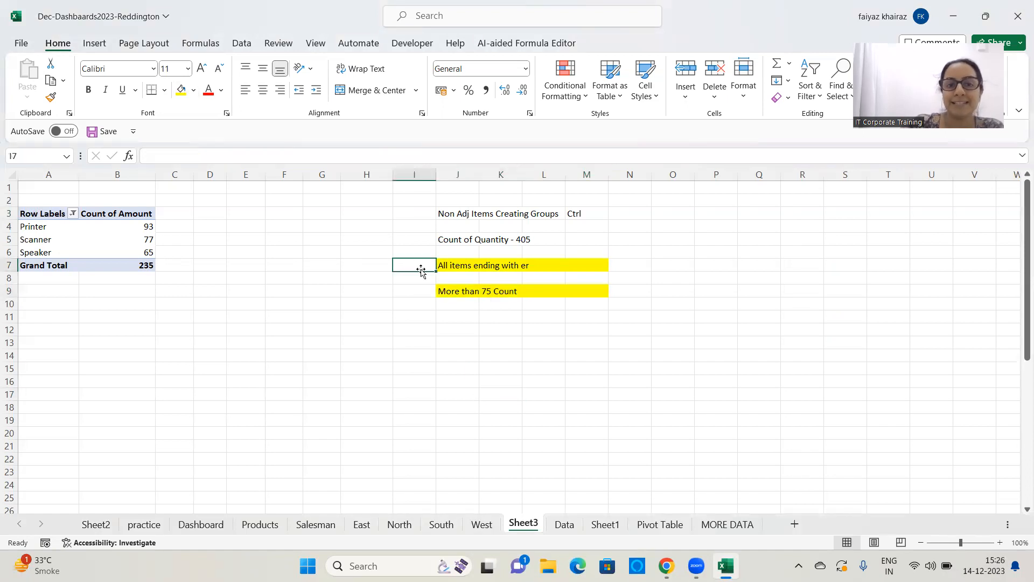
click(462, 291)
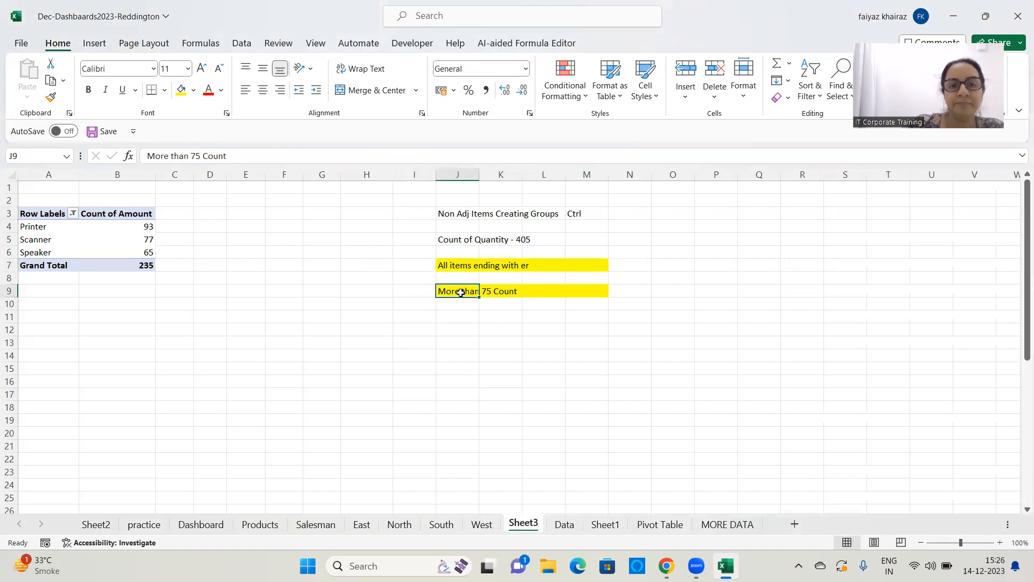
Step: Apply a value filter to the Item field showing items whose Count of Amount is greater than 75
click(73, 215)
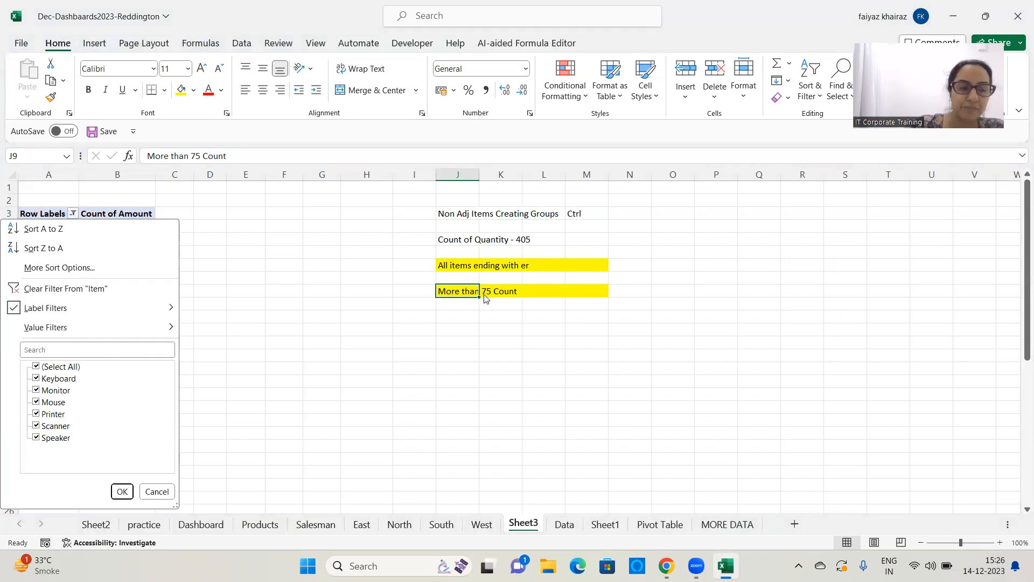
mouse_move(166, 332)
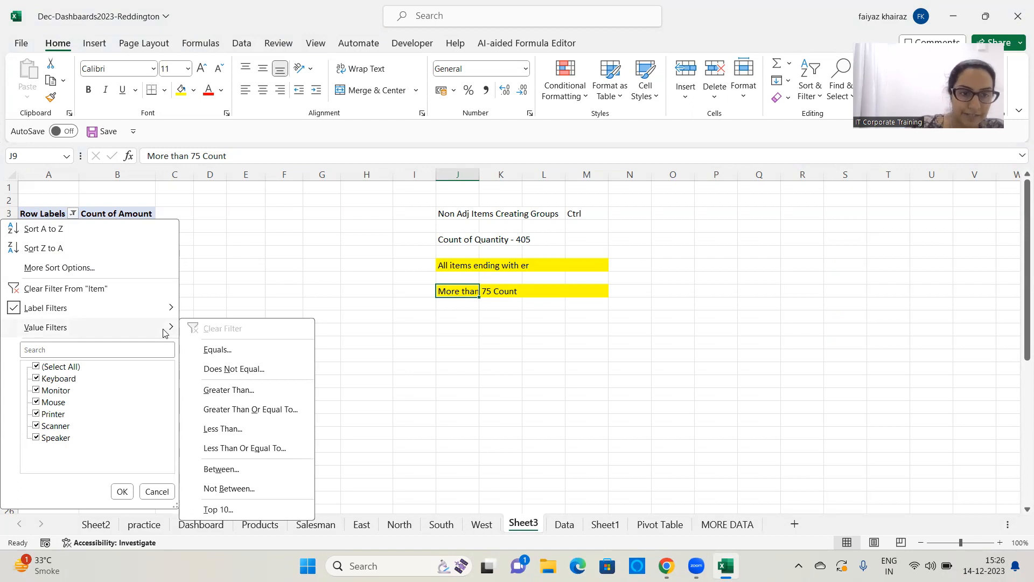
click(246, 393)
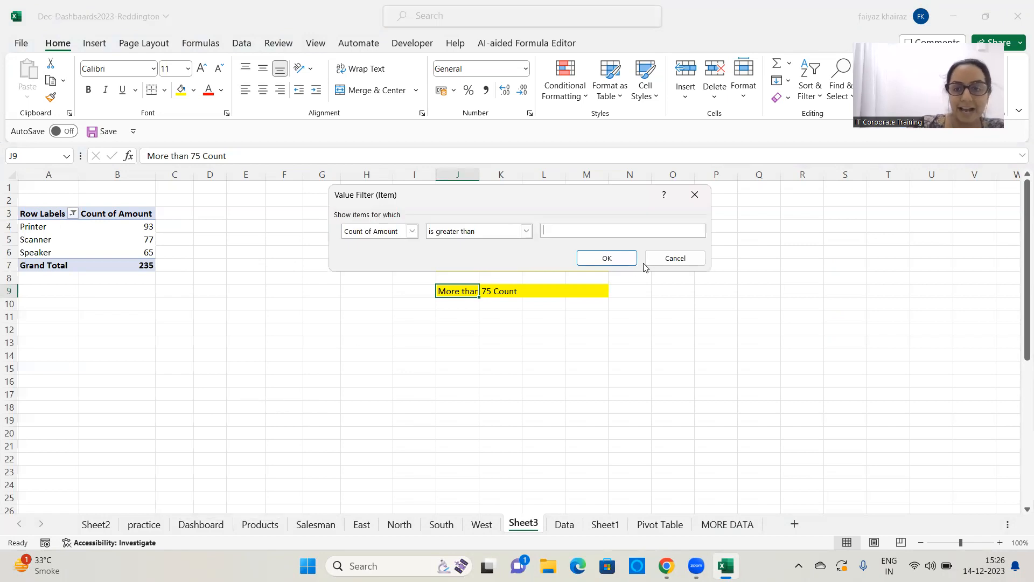
text(75)
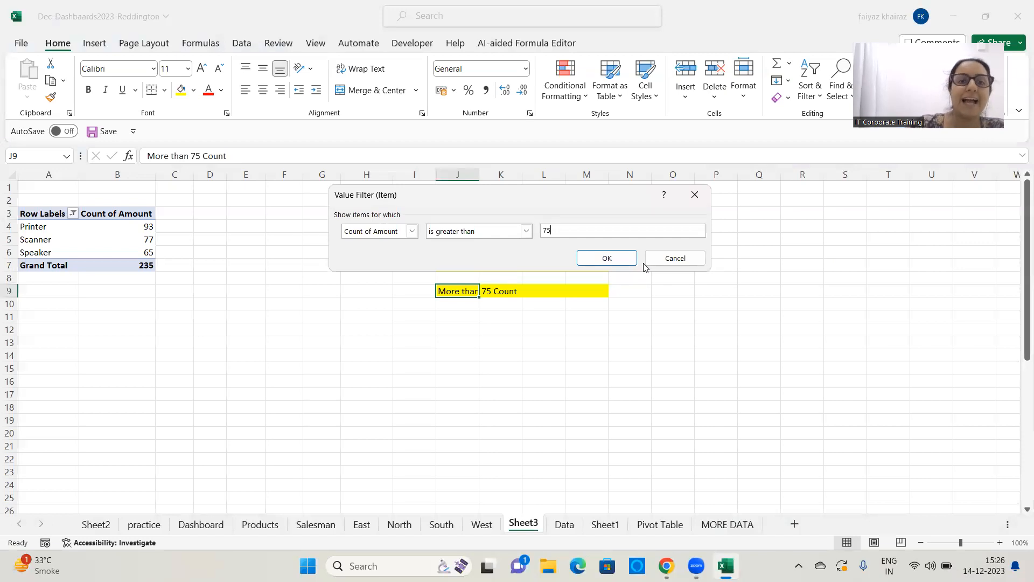
click(624, 260)
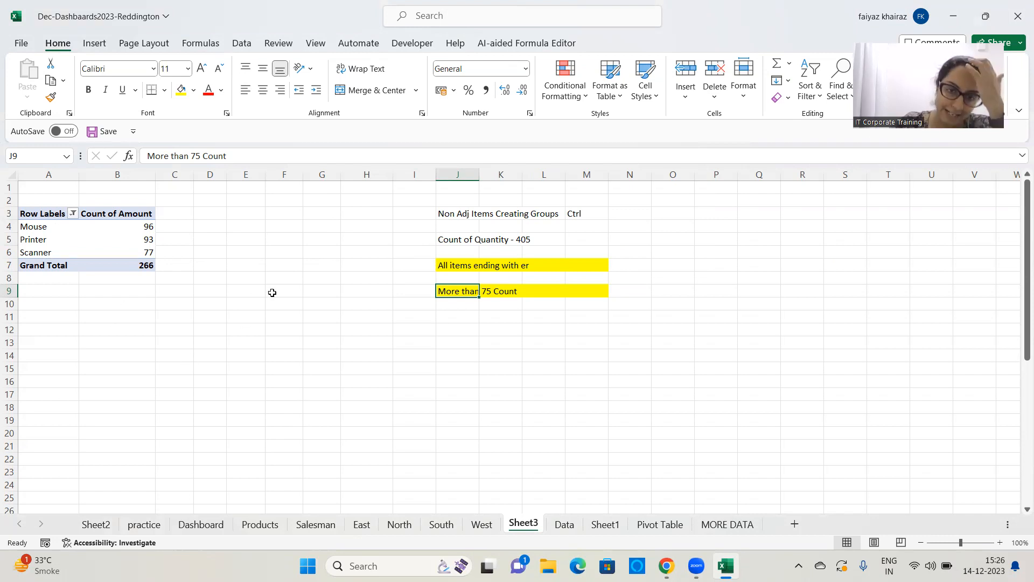
Step: Enter the note "REPLACE" in cell J11
click(460, 317)
text(REPLACE)
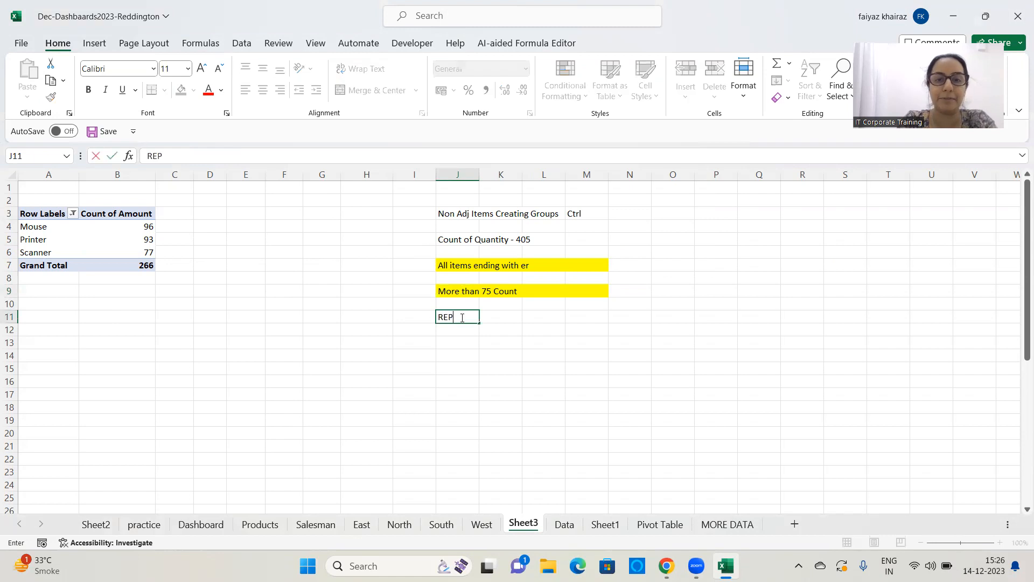
click(482, 344)
Step: Add a bottom border to the note "All items ending with er" across J7:M7
drag(445, 263, 580, 263)
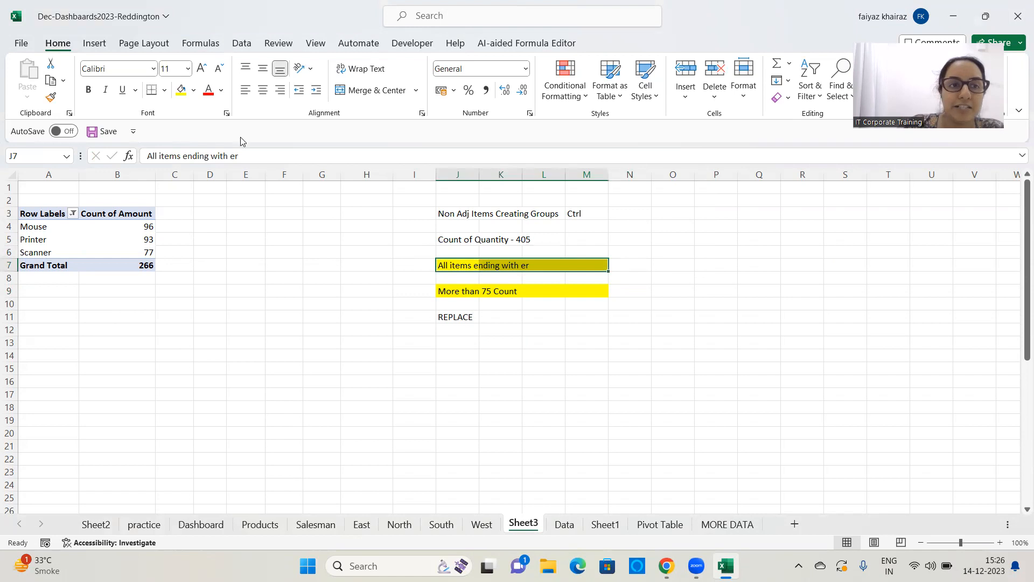
click(156, 94)
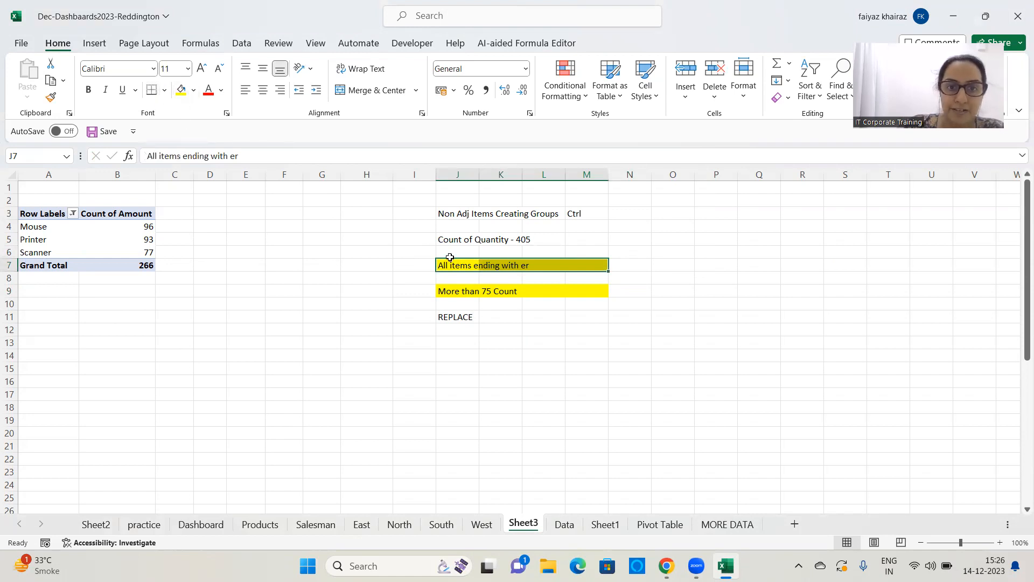
click(557, 318)
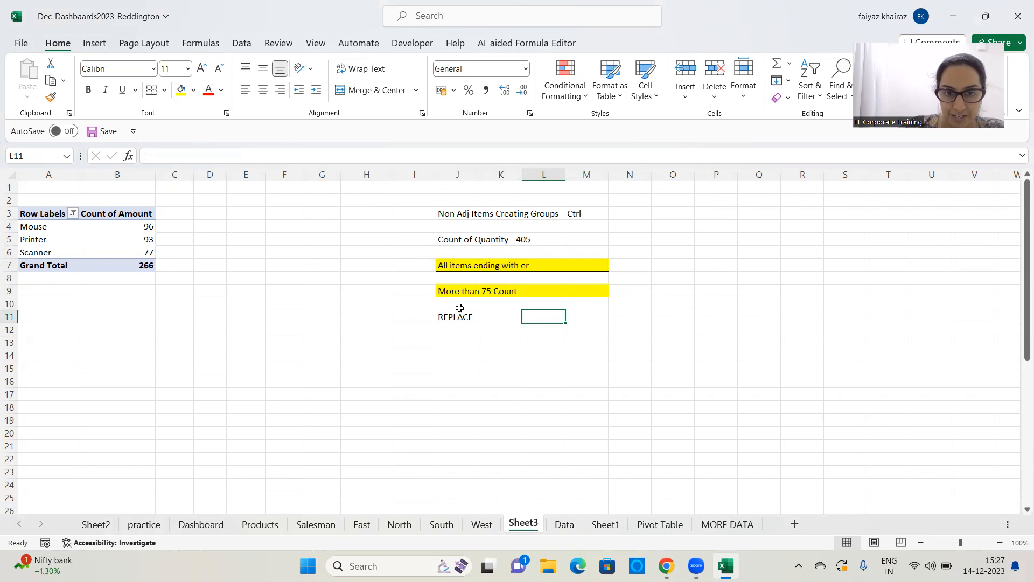
Step: Format the note "More than 75 Count" across J9:M9 as red, bold and italic text
drag(446, 288, 576, 286)
click(208, 90)
click(89, 90)
click(105, 91)
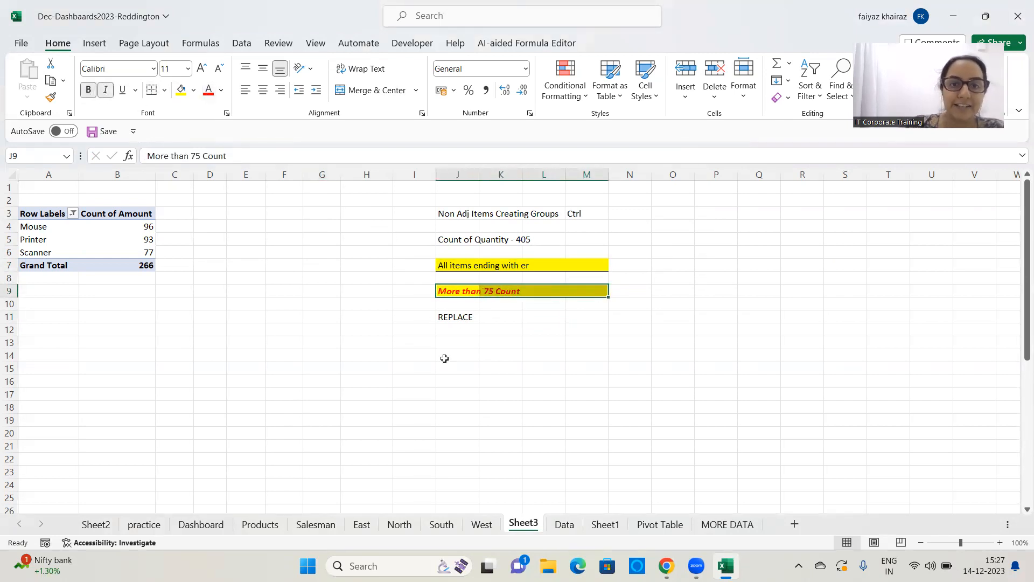
click(446, 357)
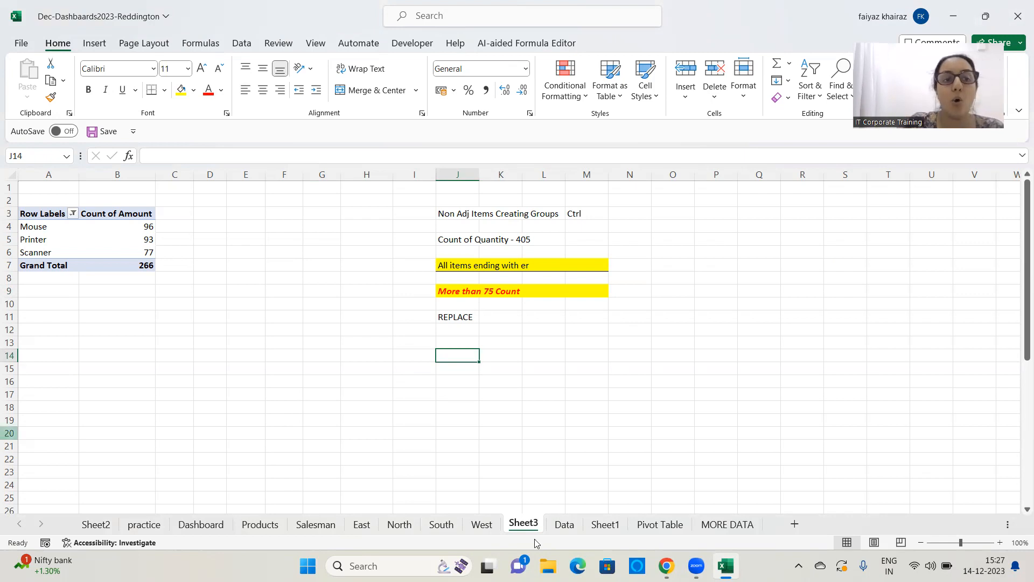
Step: Clear the filter from the Item field and allow multiple filters per field in the PivotTable options
click(72, 213)
click(63, 289)
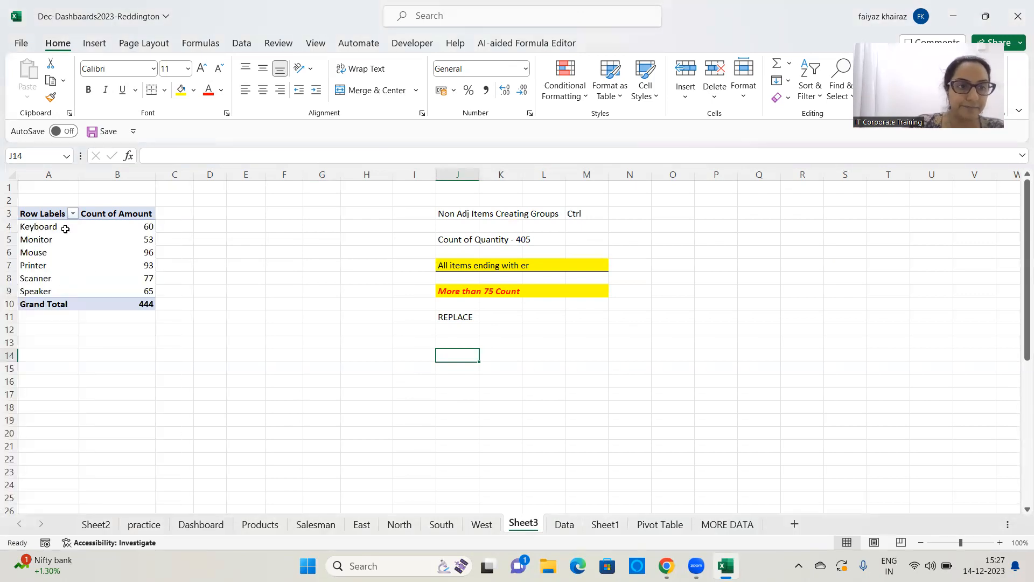
click(40, 243)
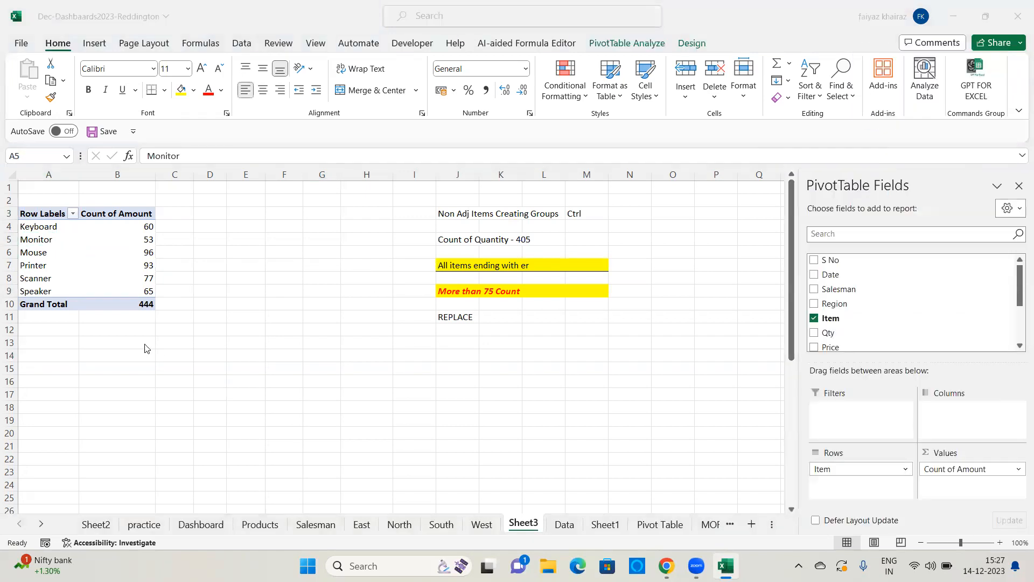
click(42, 241)
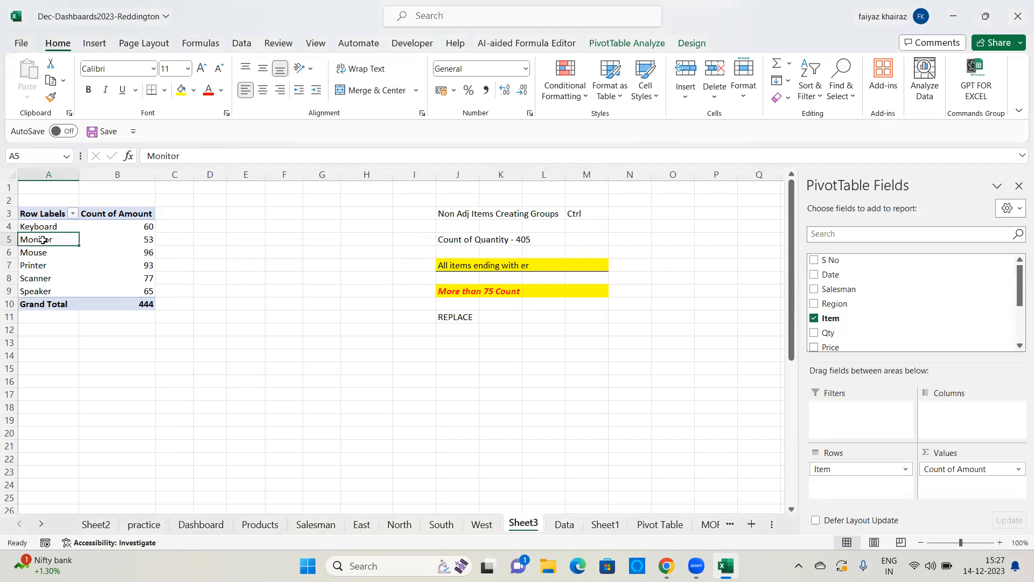
right_click(43, 243)
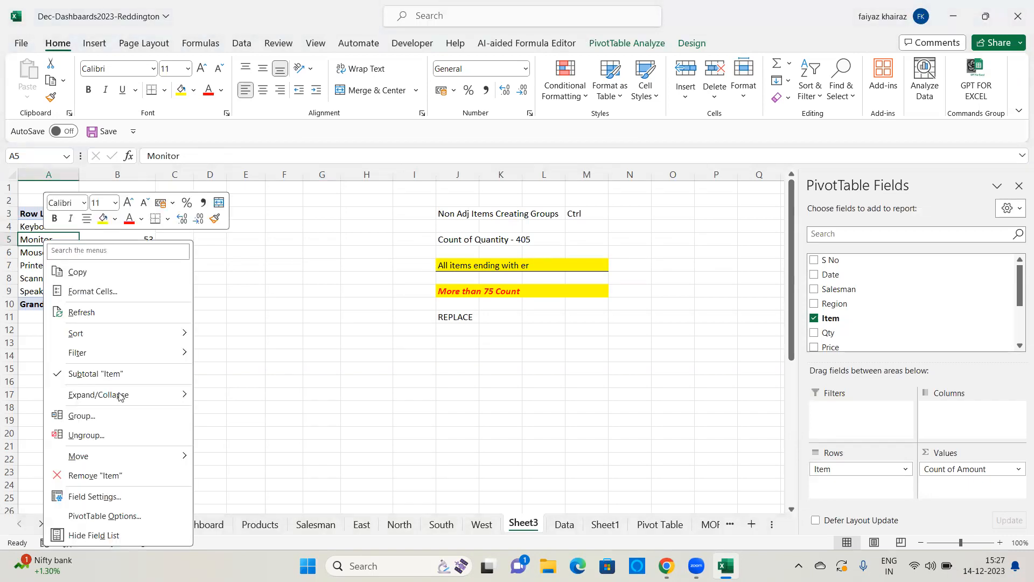
click(135, 520)
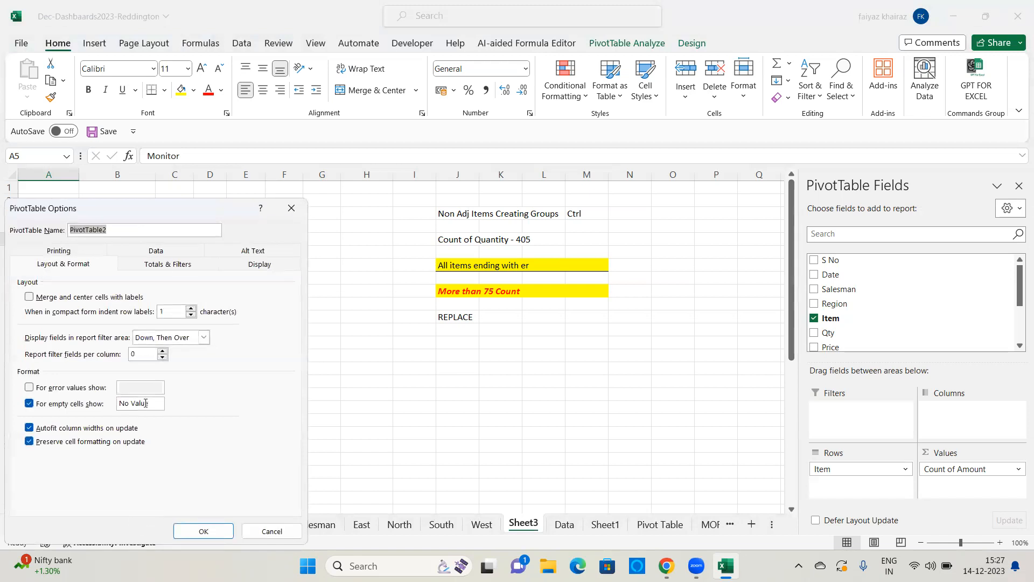
click(424, 157)
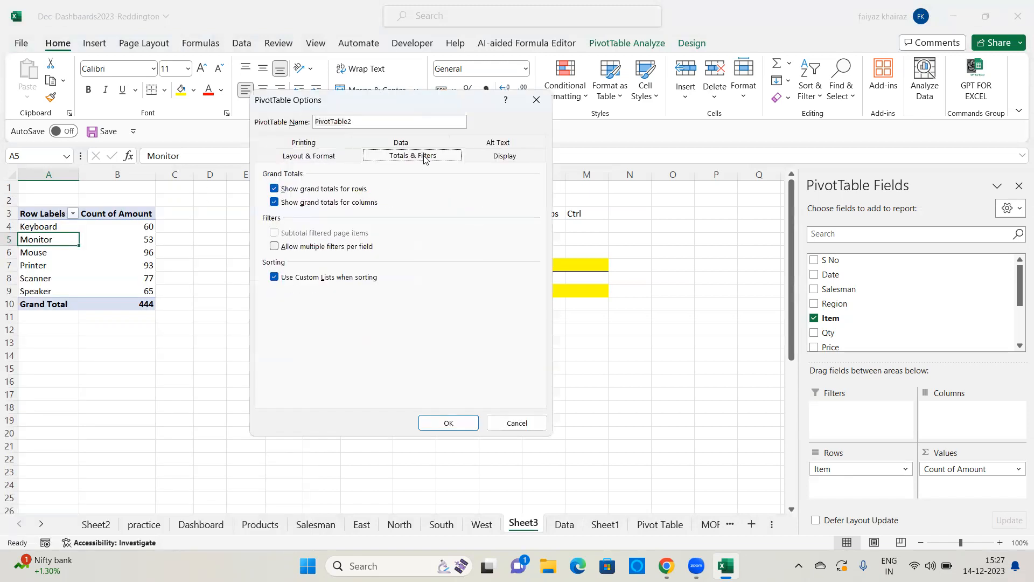
click(274, 247)
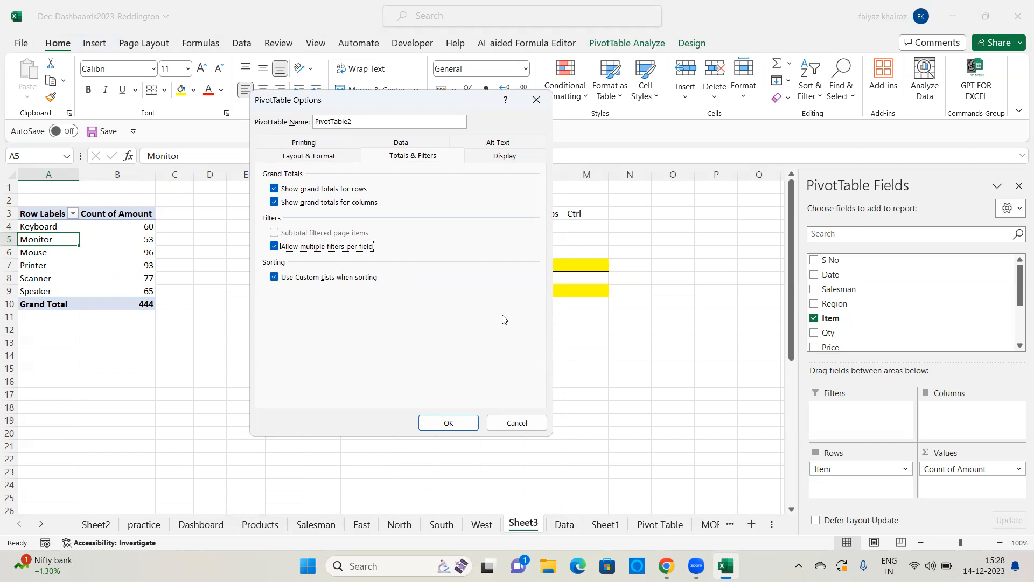
click(447, 422)
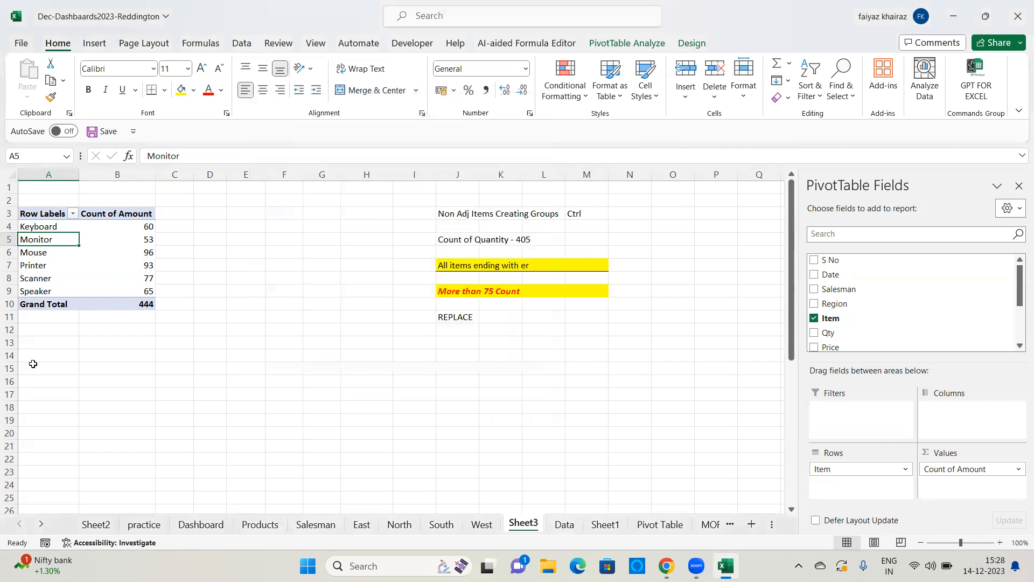
Step: Apply a label filter to the Item field showing items that end with "er"
click(72, 214)
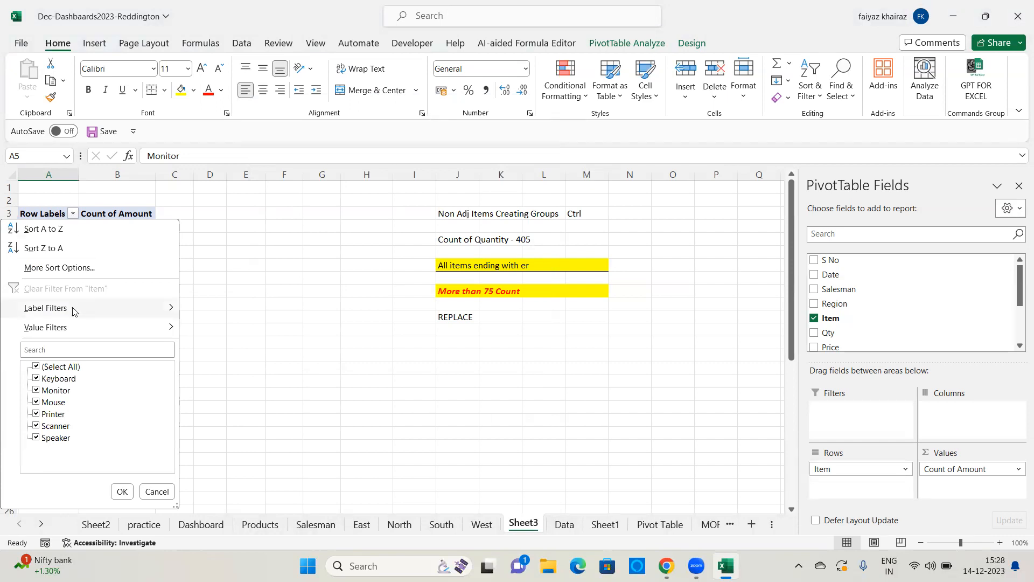
click(226, 359)
text(er)
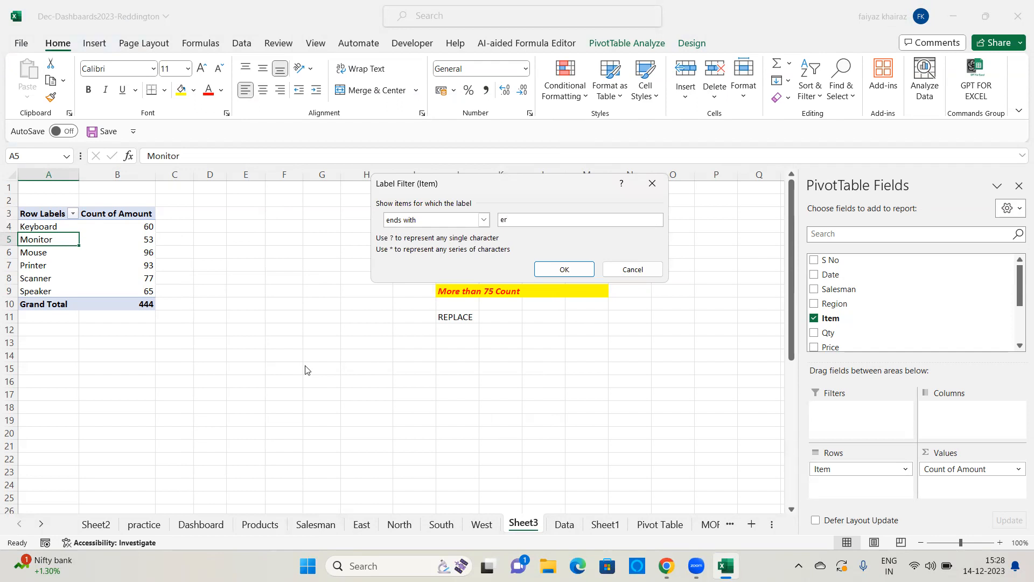
click(564, 268)
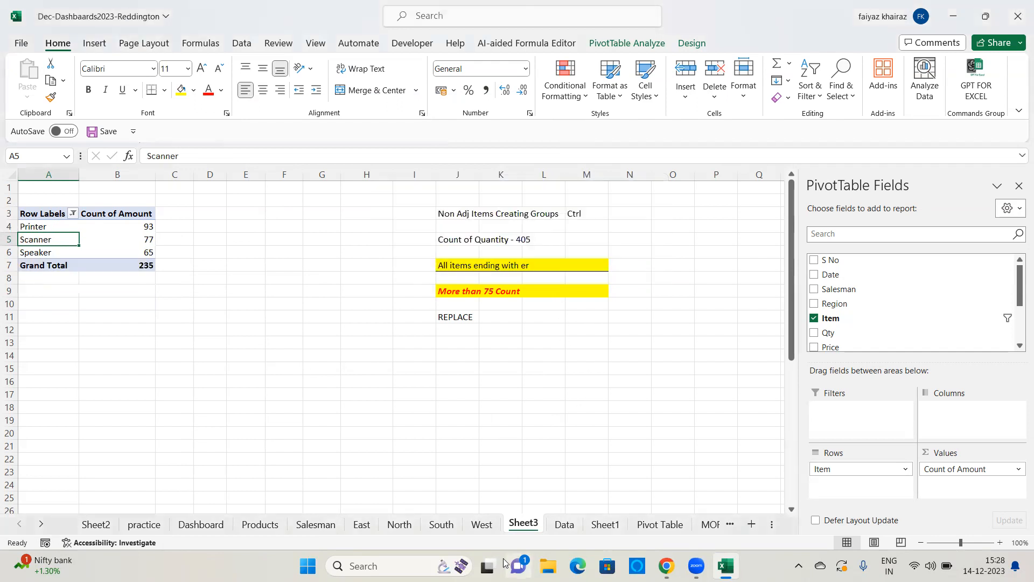
Step: Add a value filter to the label-filtered Item field for a Count of Amount greater than 75
click(73, 213)
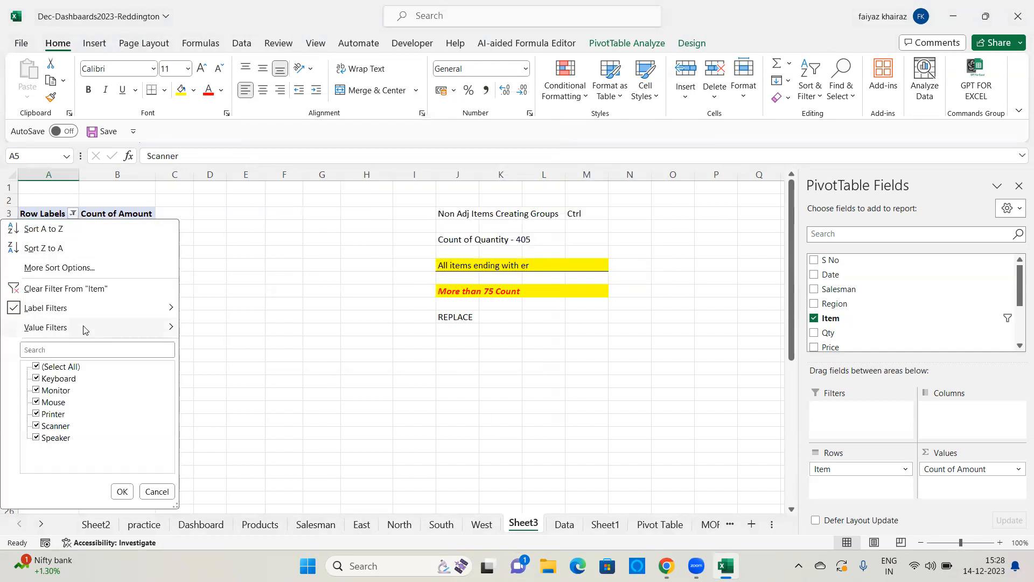
mouse_move(85, 330)
click(229, 389)
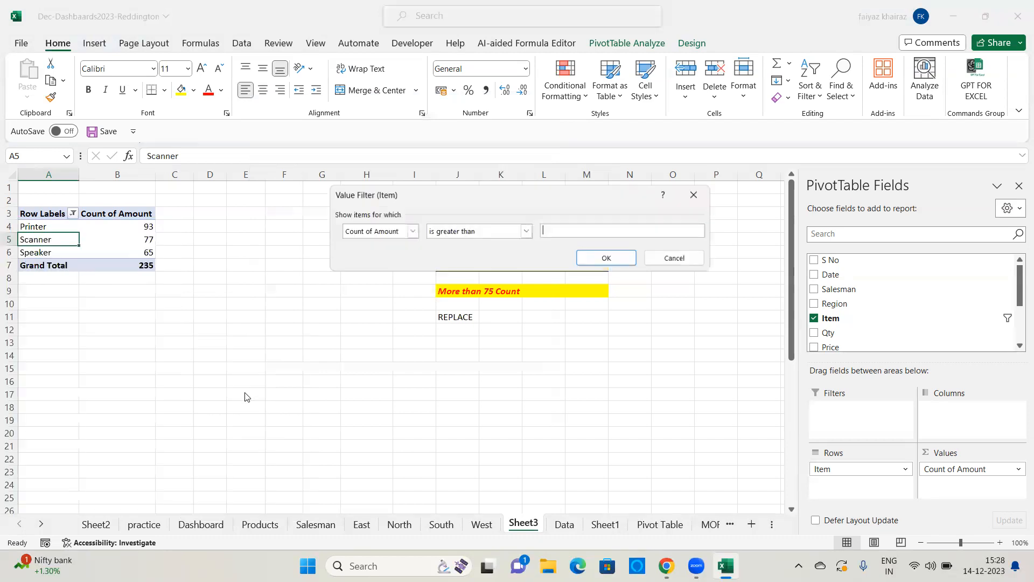
text(75)
click(614, 260)
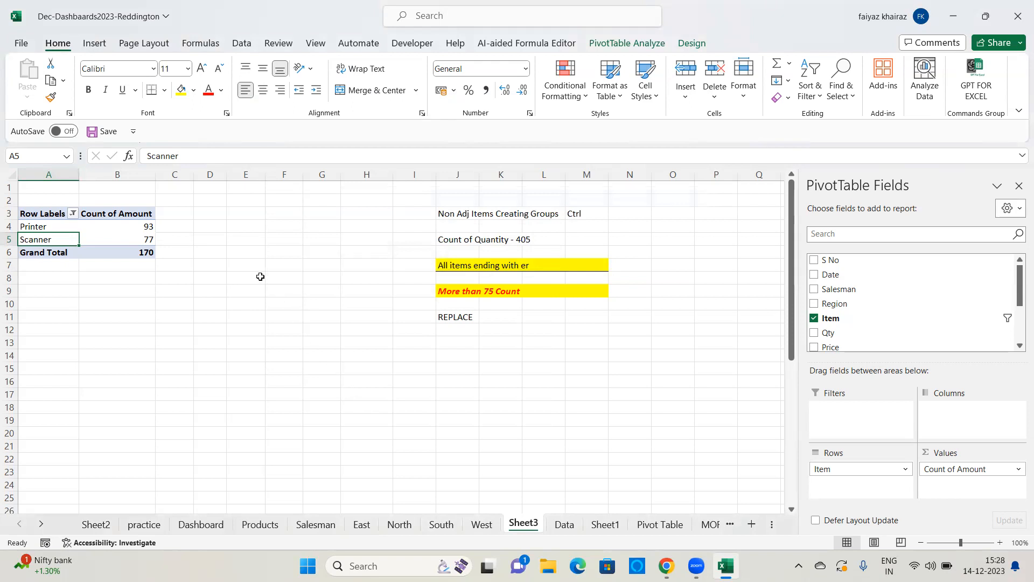
Step: Review the totals and filters settings in the PivotTable options, including multiple filters per field
click(92, 230)
right_click(93, 230)
click(186, 463)
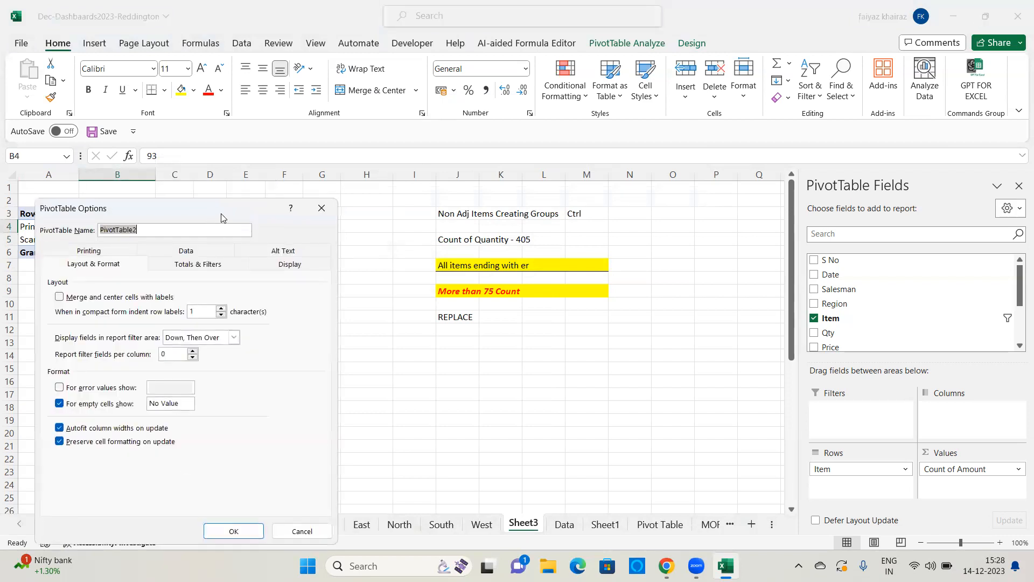
drag(209, 218, 555, 81)
click(546, 127)
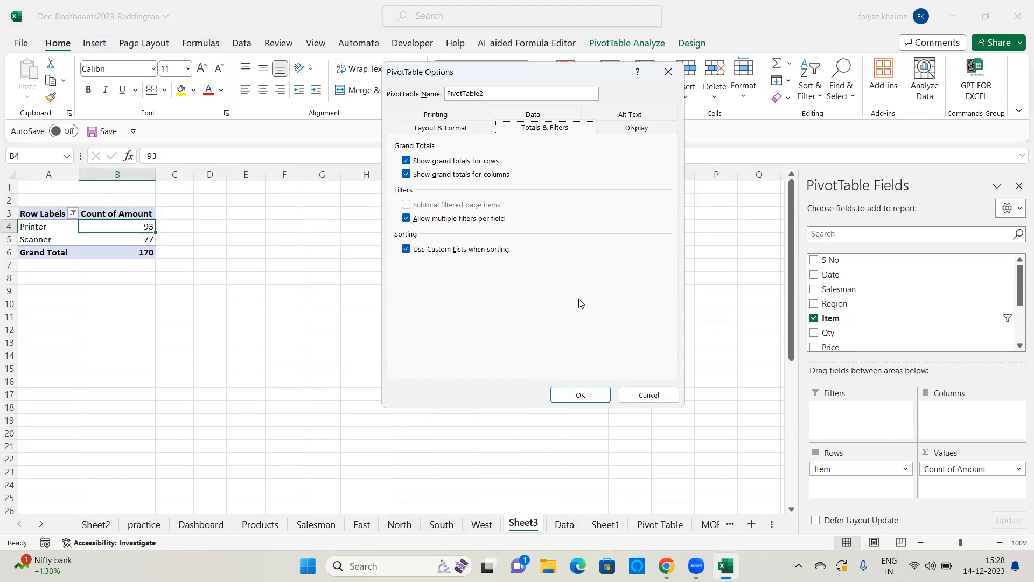
click(600, 395)
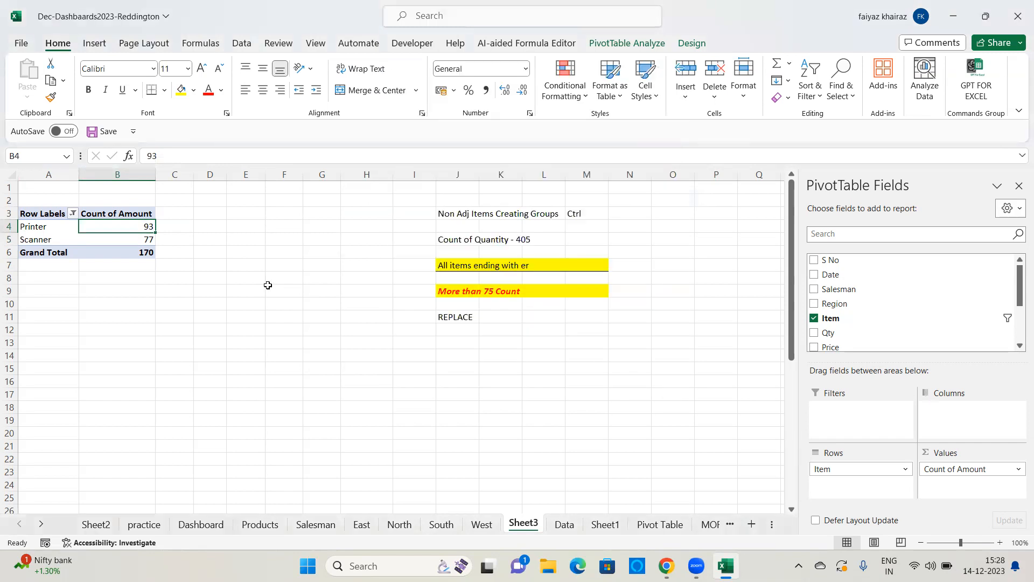
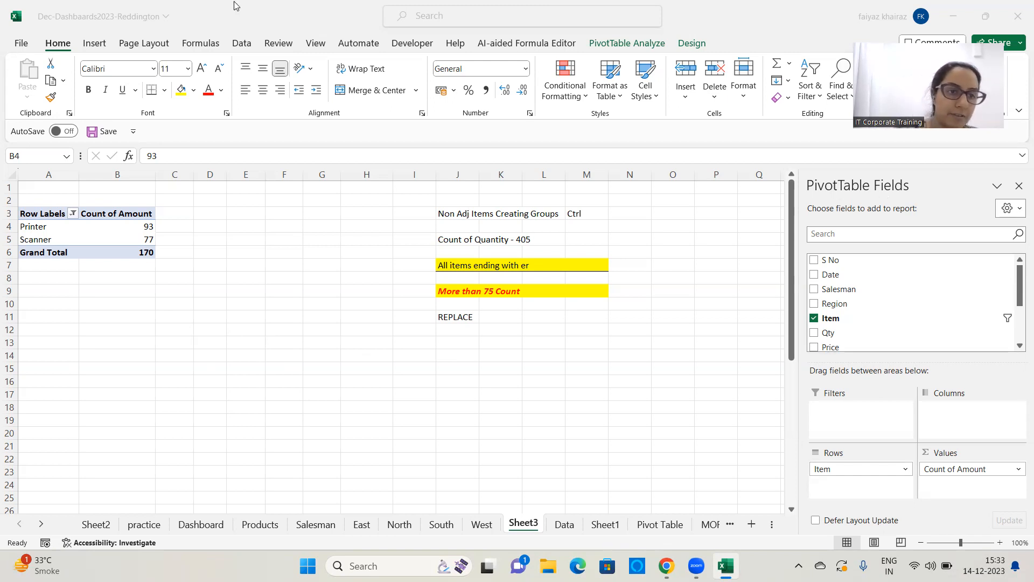
Step: Clear both the label and value filters from the Item field
click(75, 214)
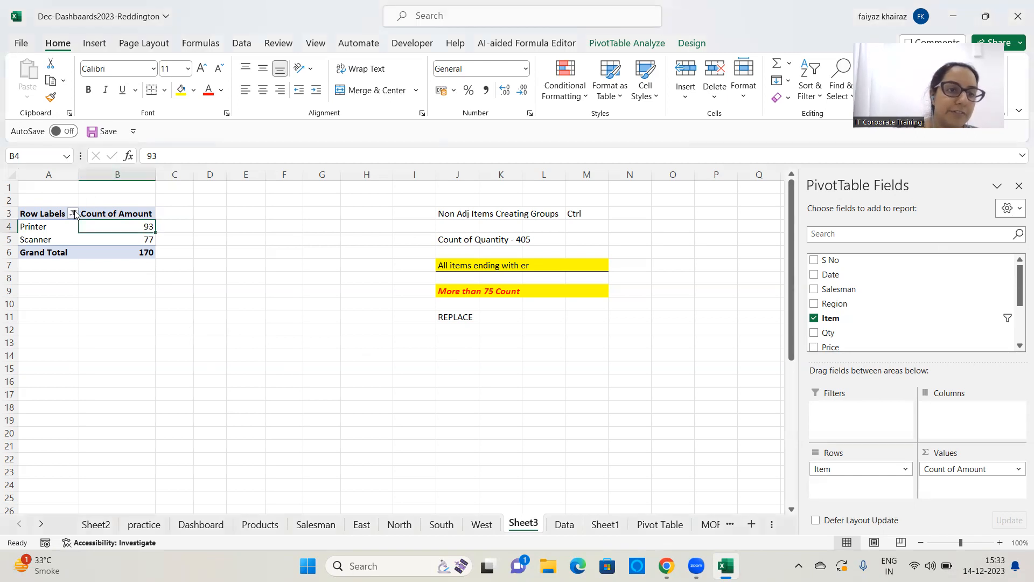
click(73, 213)
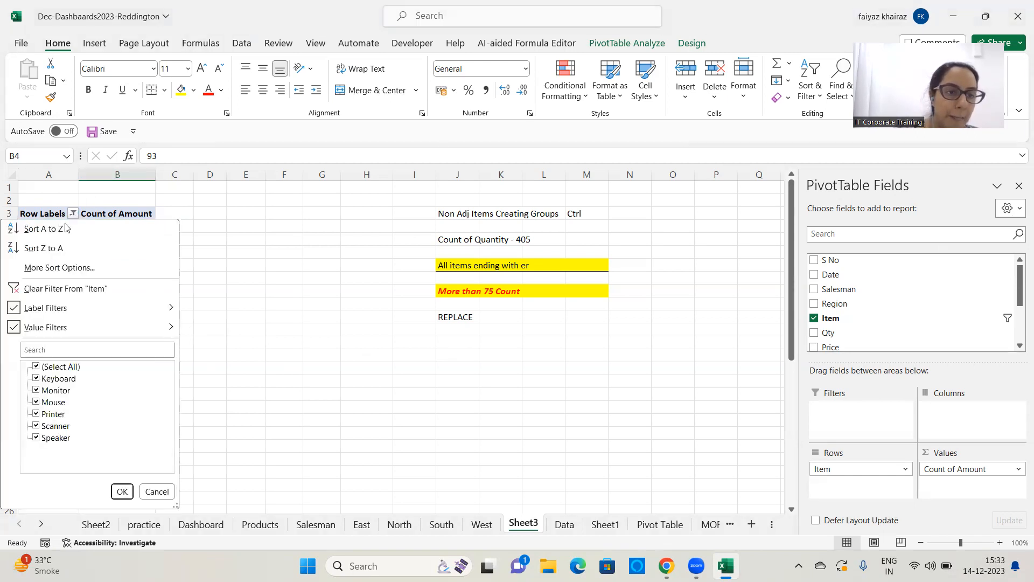
click(49, 289)
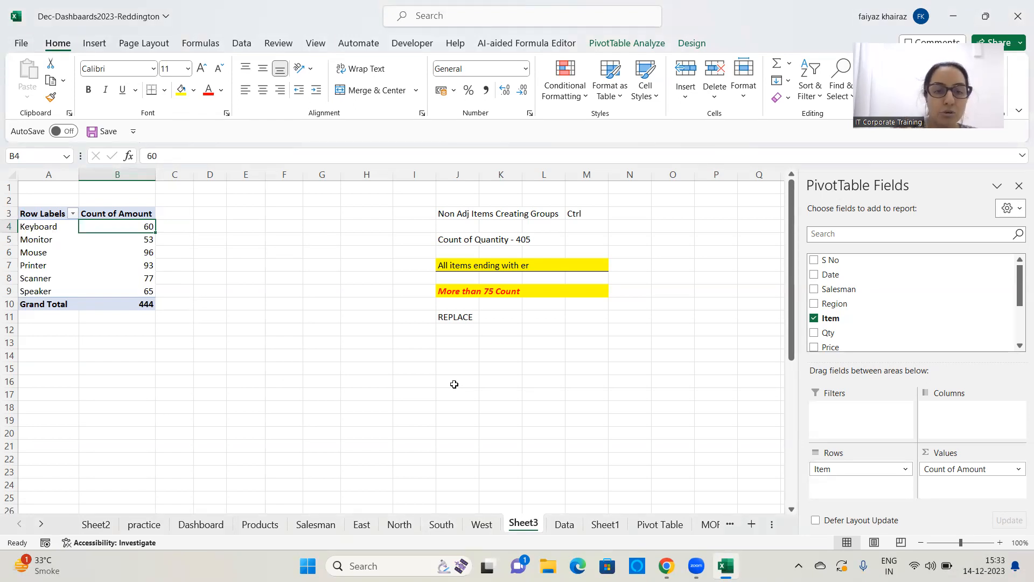
Step: Enter the note "Sorting Data" in cell J13, below the REPLACE note
click(463, 340)
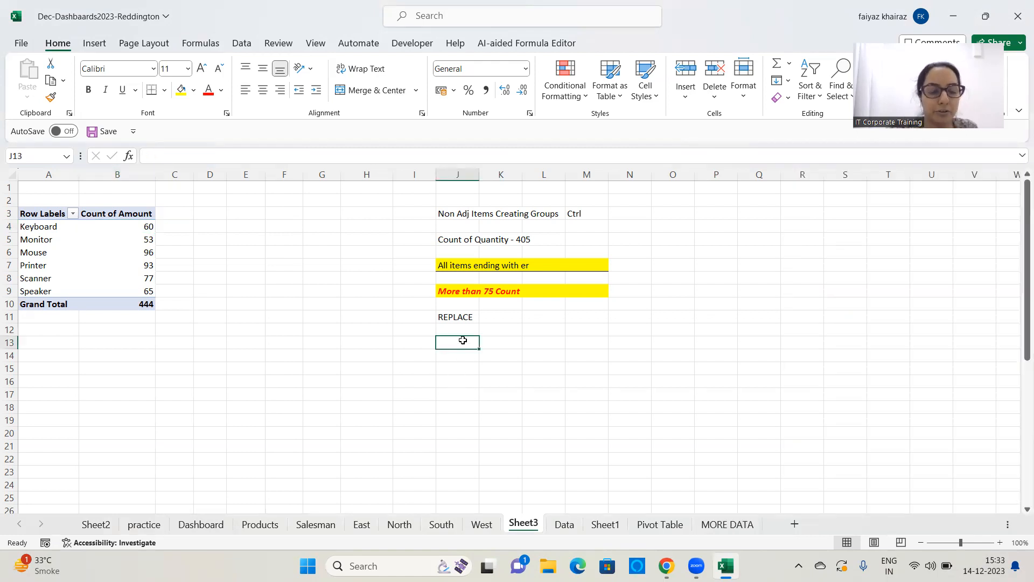
text(Sorti)
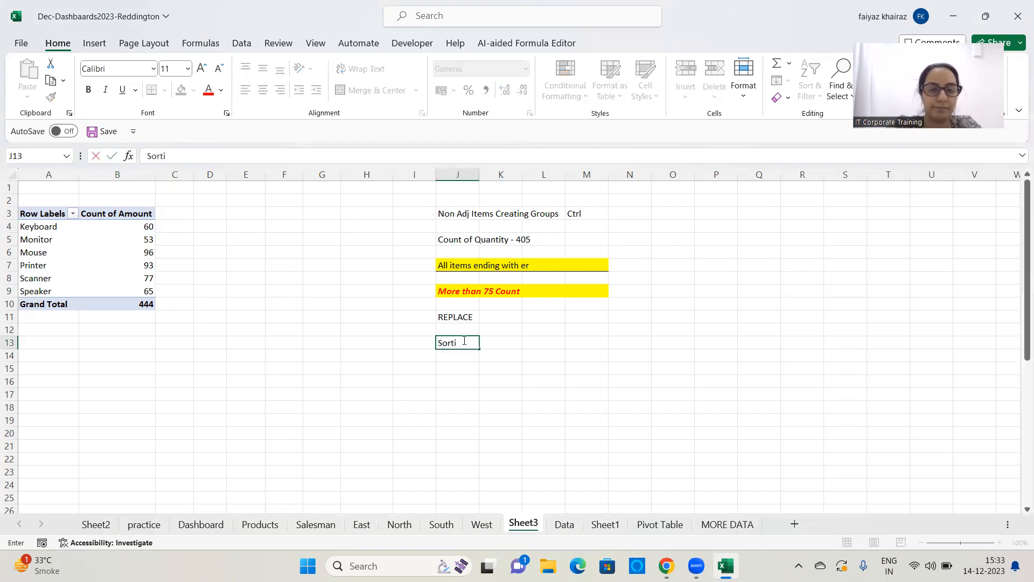
text(ng Data)
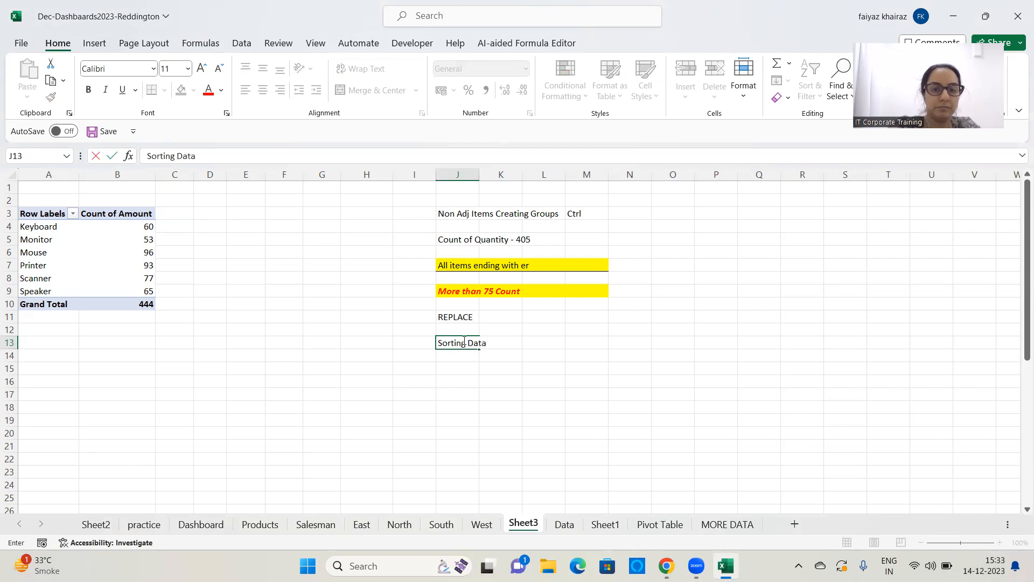
key(Return)
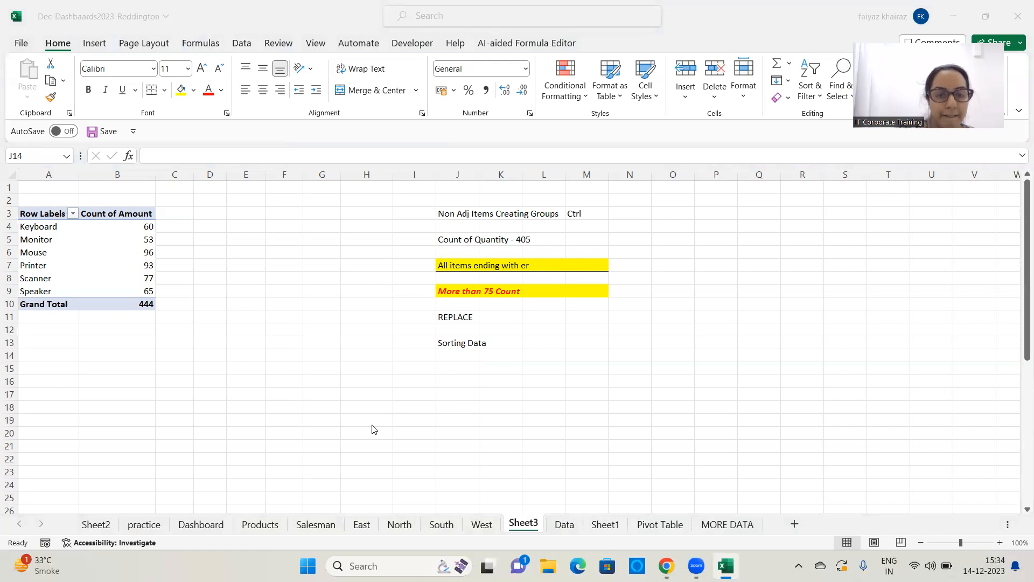
Step: Sort the PivotTable's Item row labels in ascending order, A to Z
scroll(695, 288, down, 1)
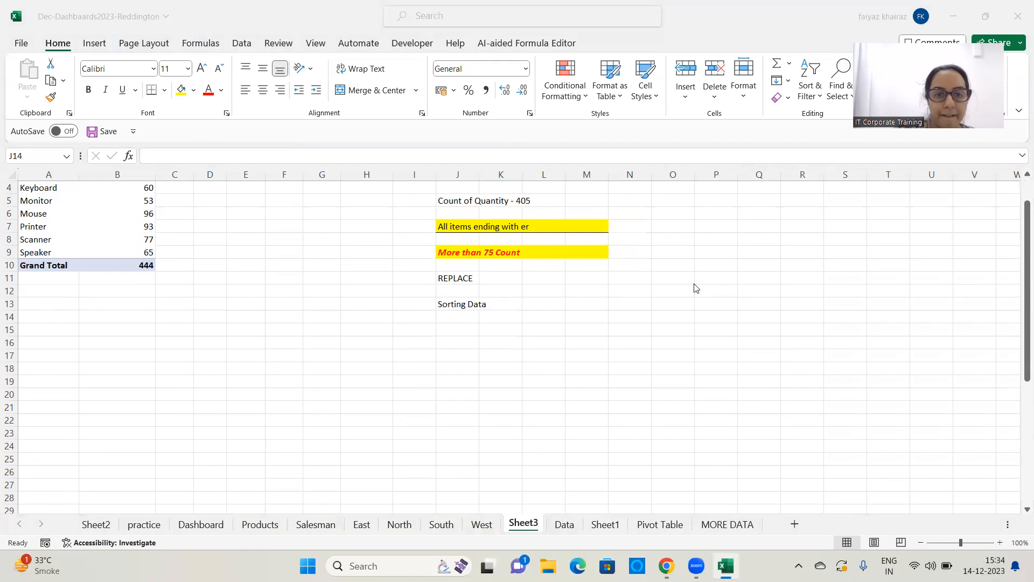
scroll(283, 335, up, 1)
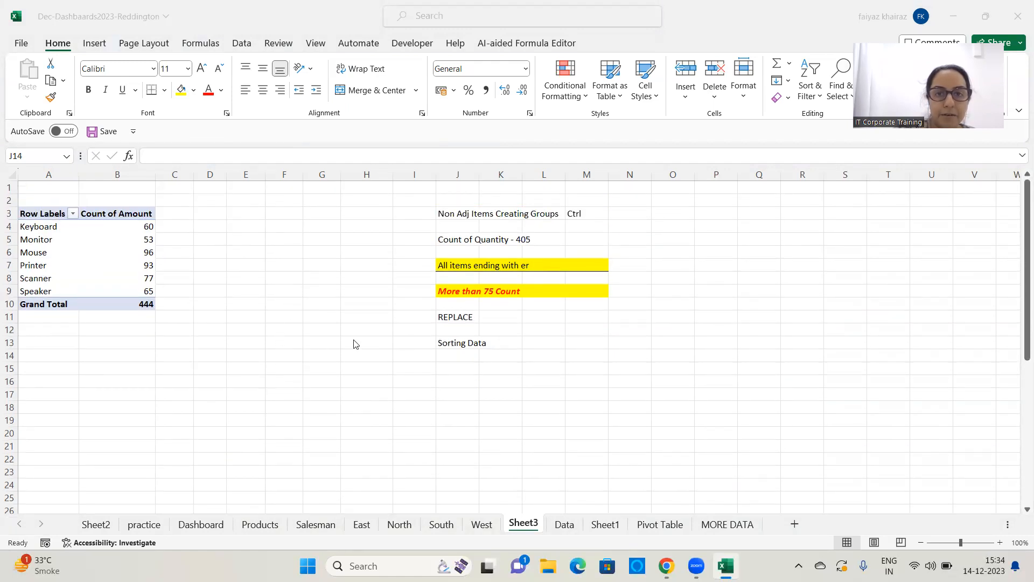
click(50, 214)
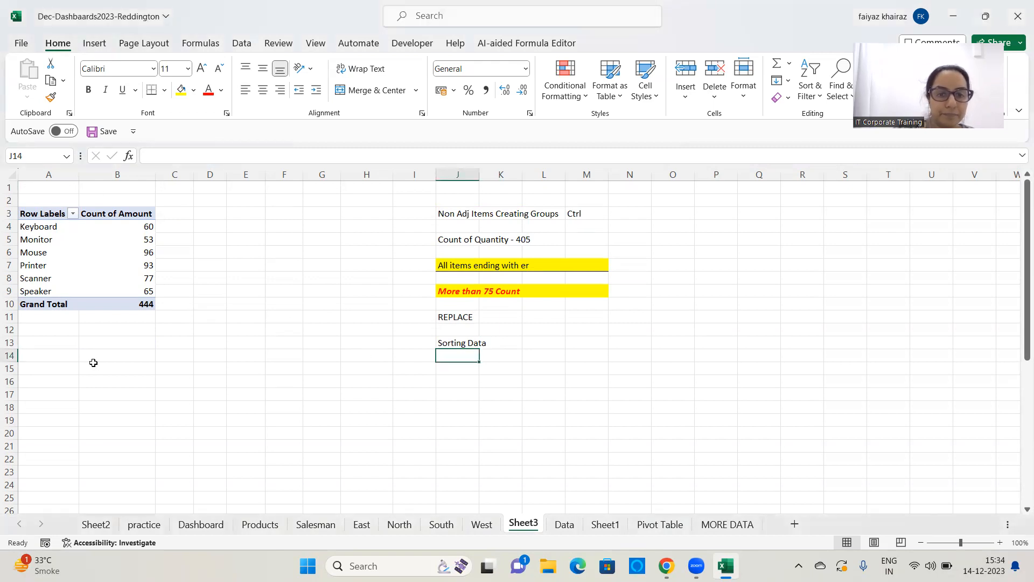
click(41, 215)
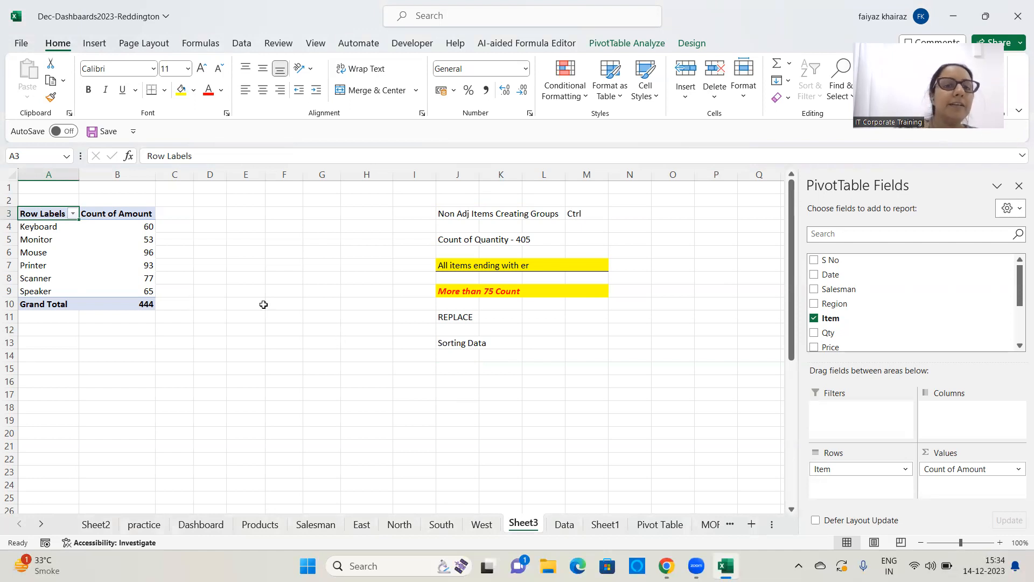
click(72, 213)
click(43, 229)
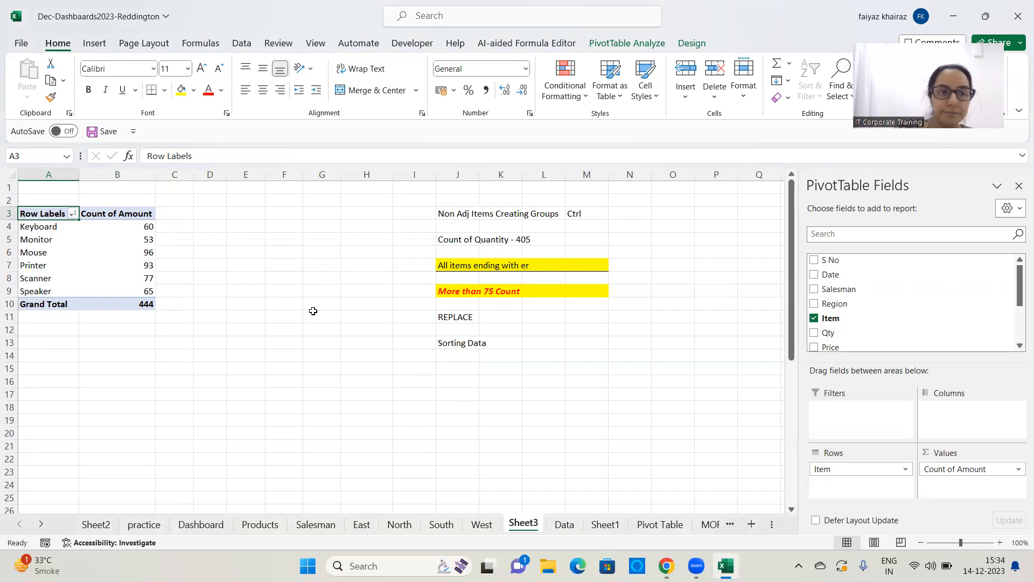
Step: Sort the pivot table's row labels from Z to A and back to A to Z
click(72, 214)
click(48, 246)
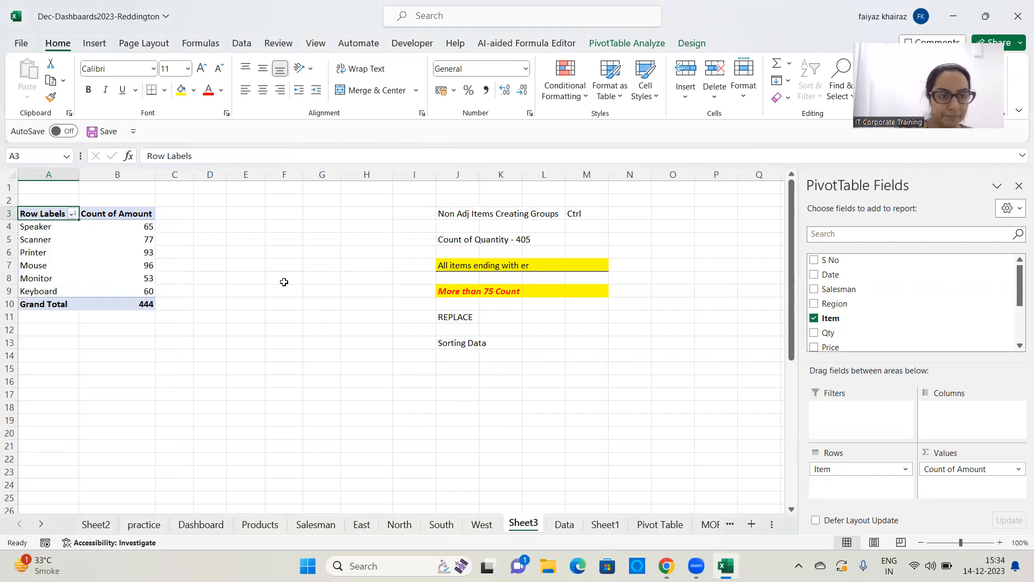
click(72, 214)
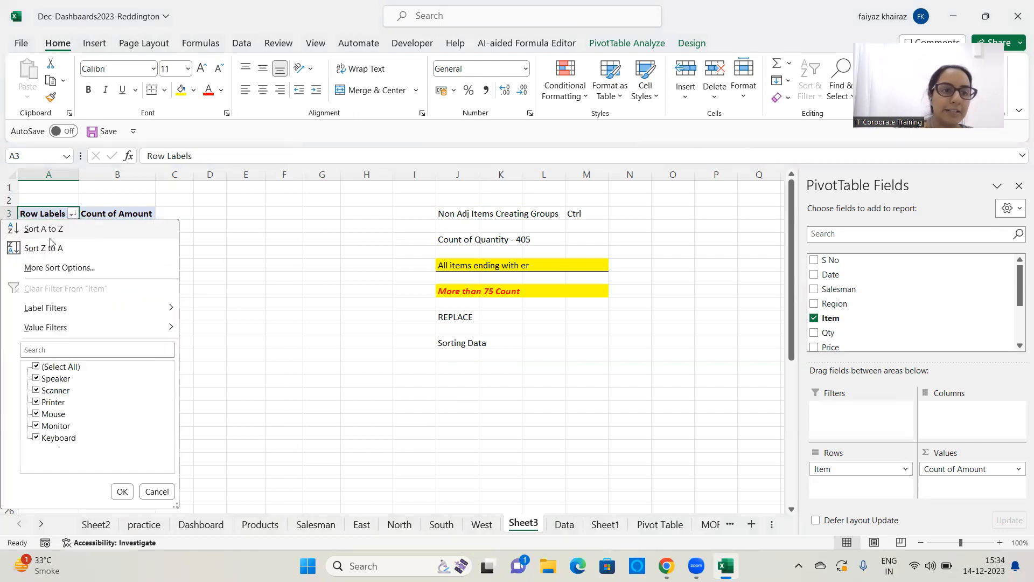
click(52, 229)
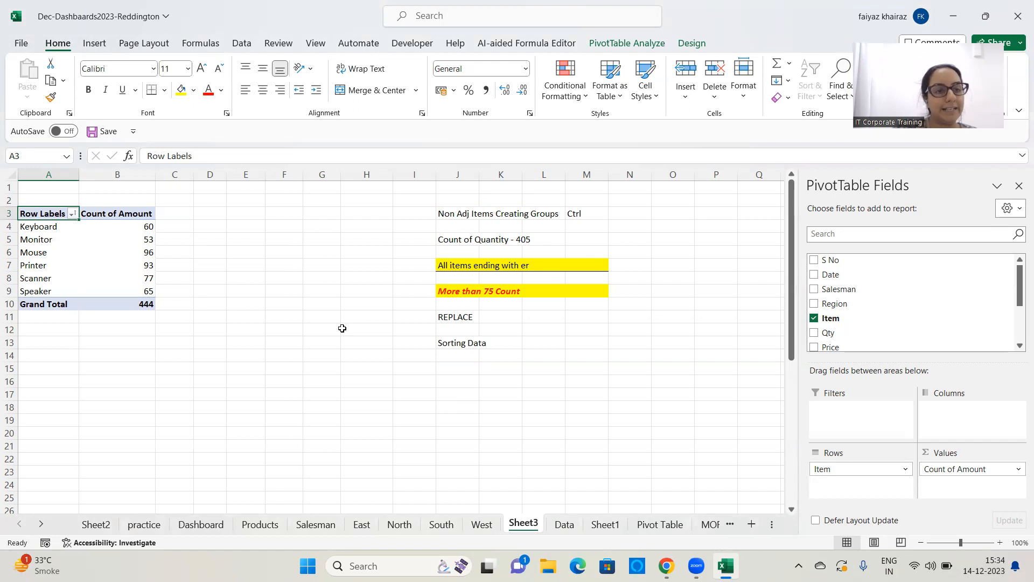
Step: Manually reorder the pivot table by moving the Keyboard row below Mouse and the Monitor row below Speaker
click(136, 227)
drag(66, 225, 125, 231)
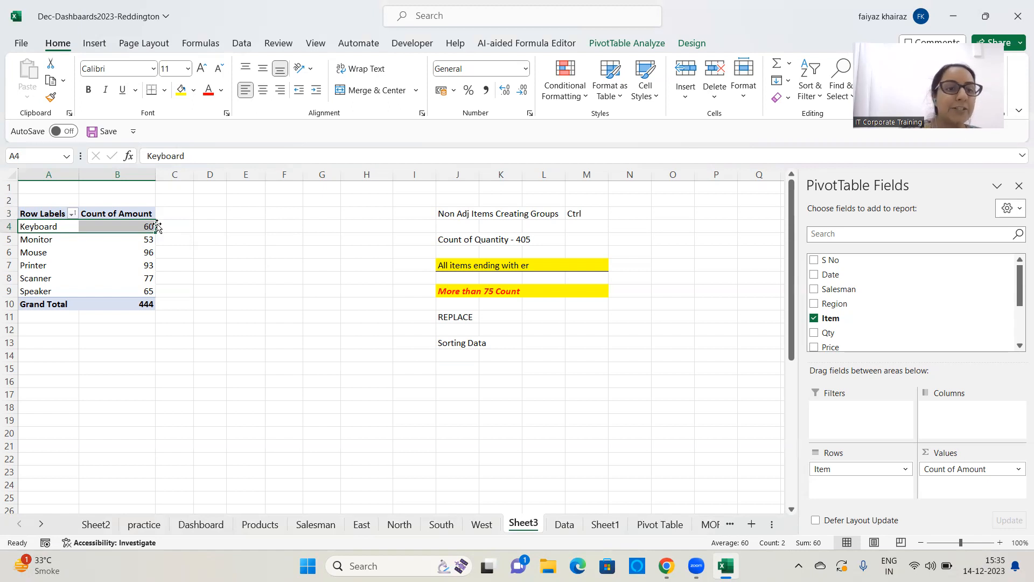
drag(157, 226, 150, 262)
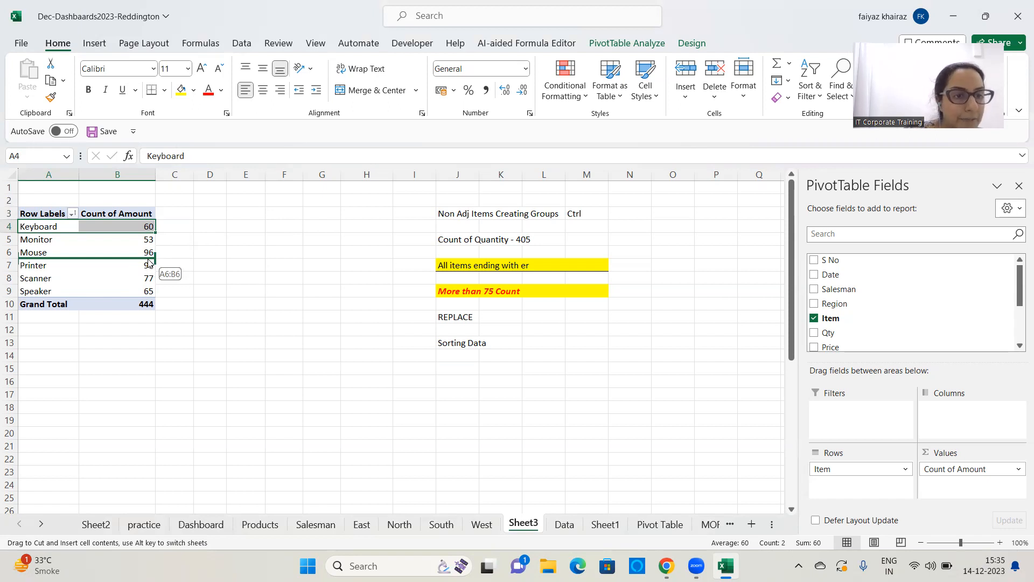
drag(149, 262, 150, 262)
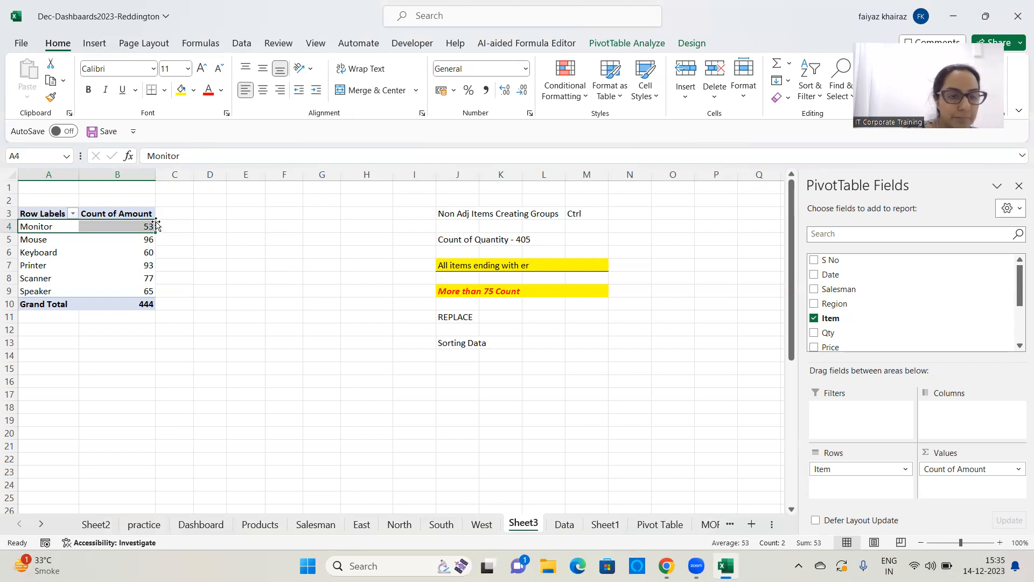
drag(157, 226, 147, 295)
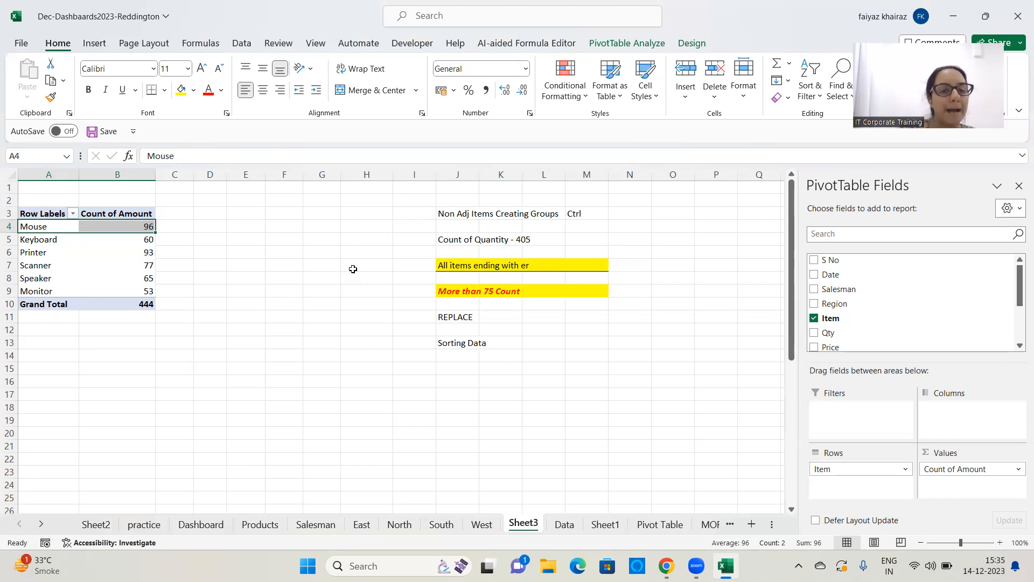
Step: Sort the pivot table's items in ascending order by Count of Amount
click(73, 215)
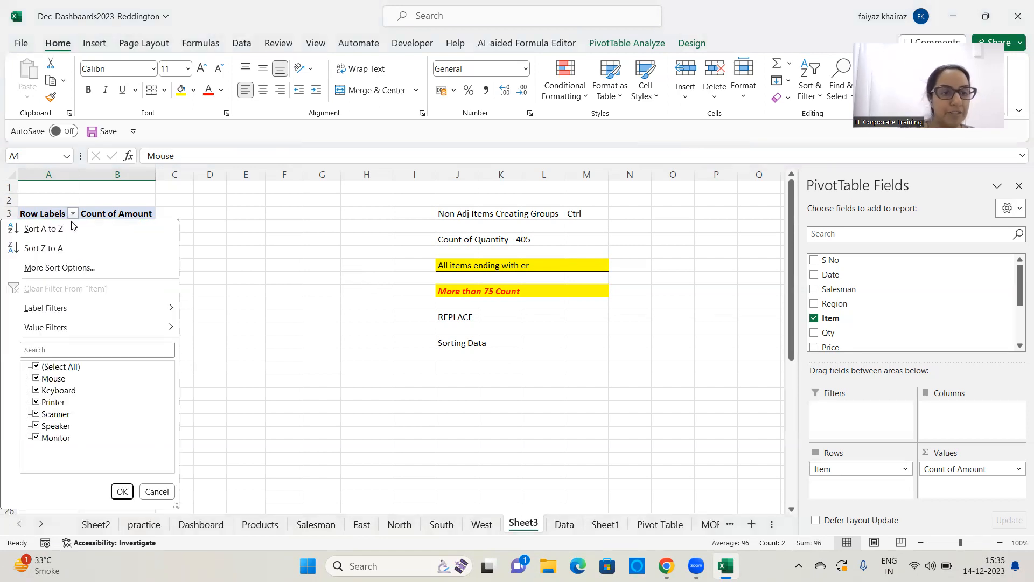
click(59, 268)
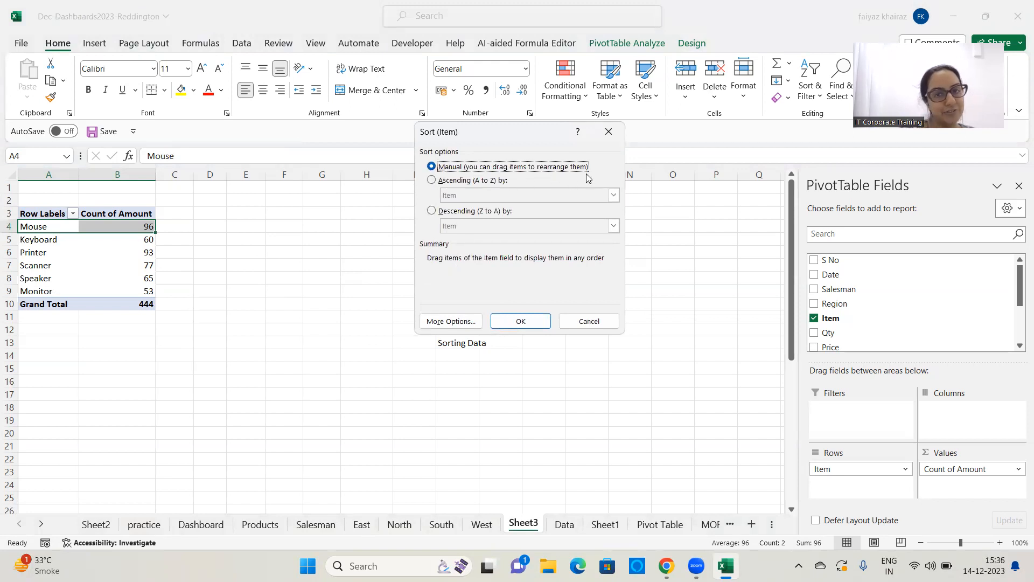
click(432, 179)
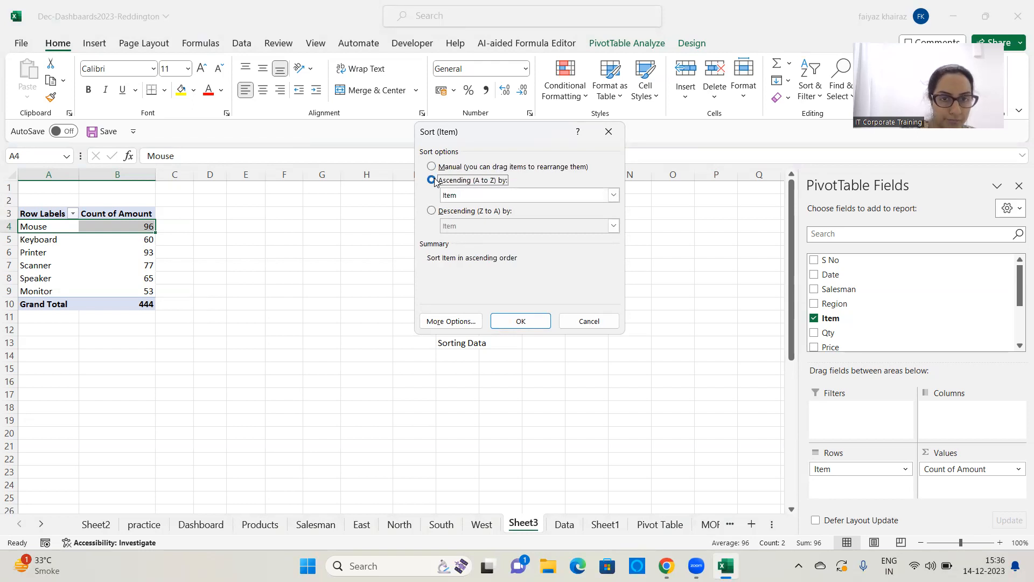
click(613, 196)
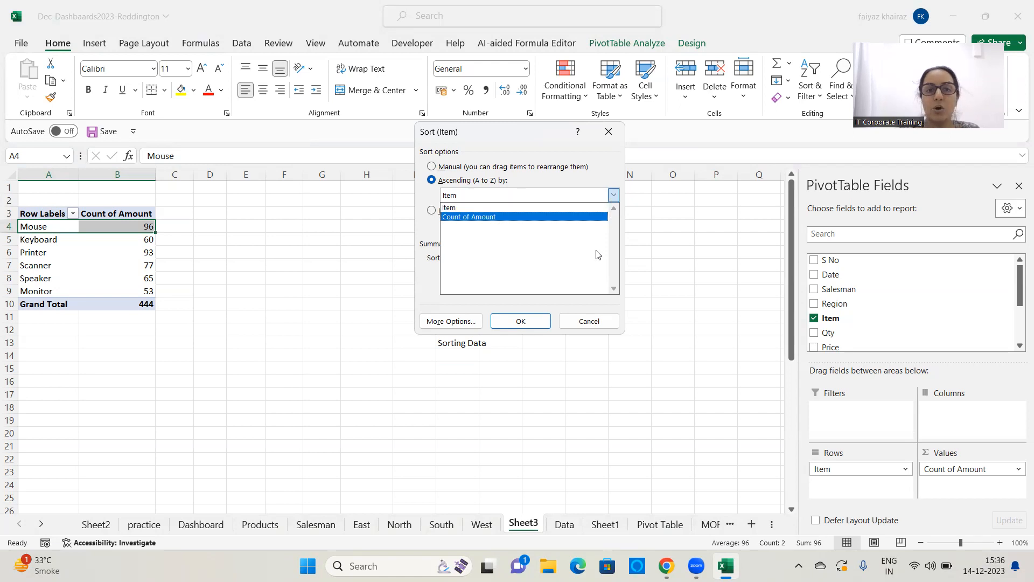
click(584, 218)
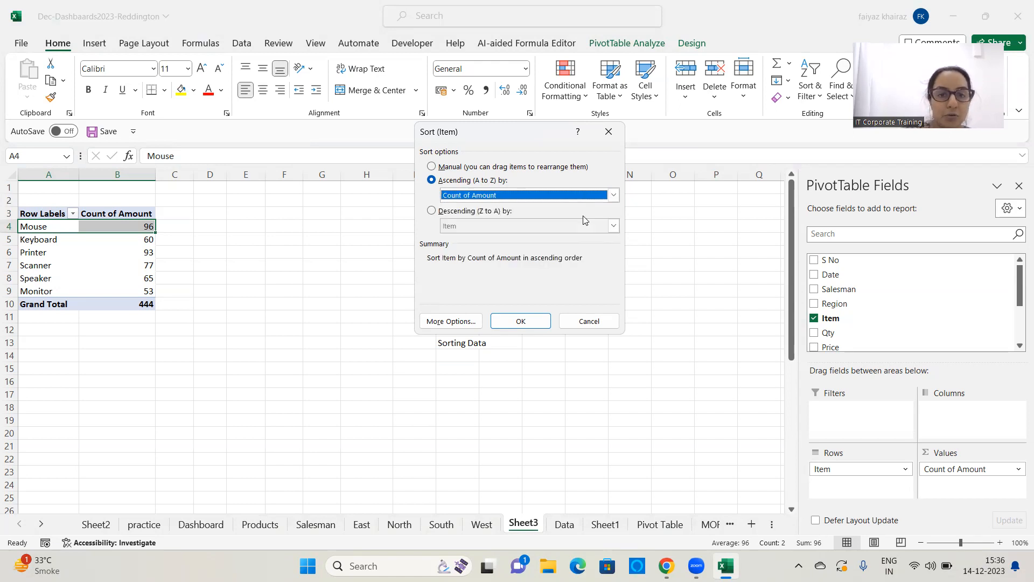
click(531, 321)
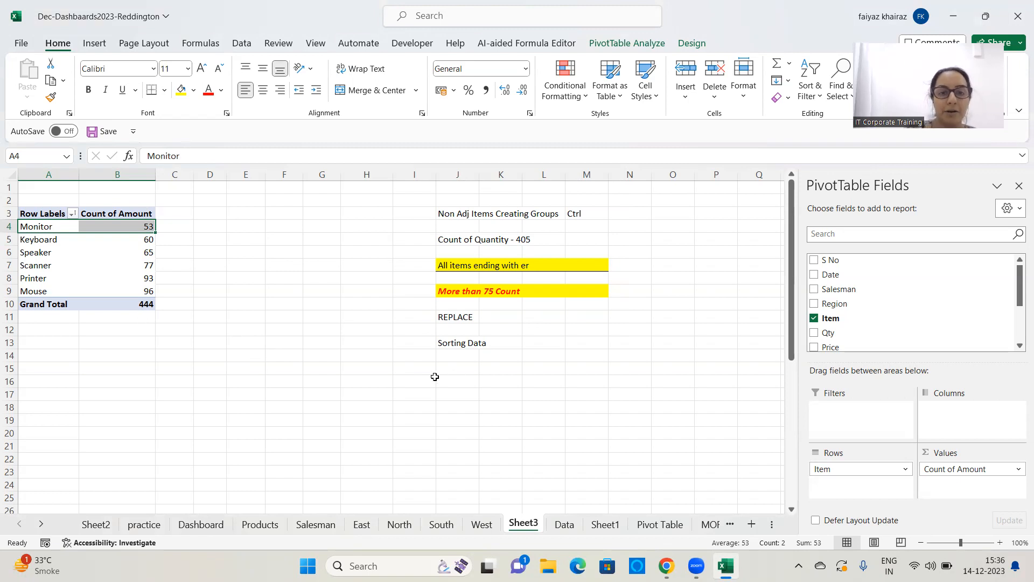
Step: Enter the note "Sort the Data in the Pivot based on the Amount Column in ascending order" in cell J15
click(457, 369)
text(S)
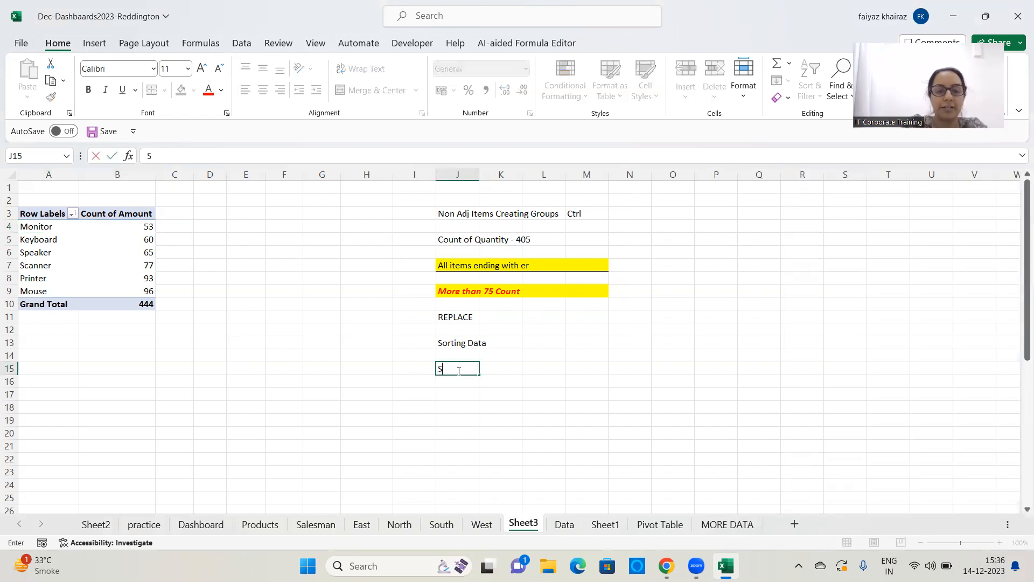
text(ort the Data in)
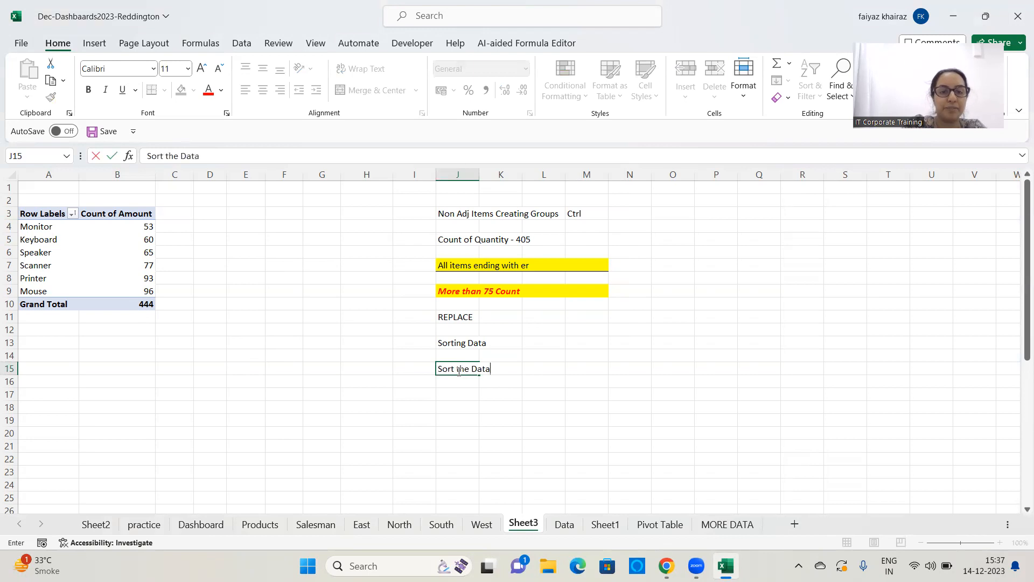
key(BackSpace)
key(BackSpace)
text(in the )
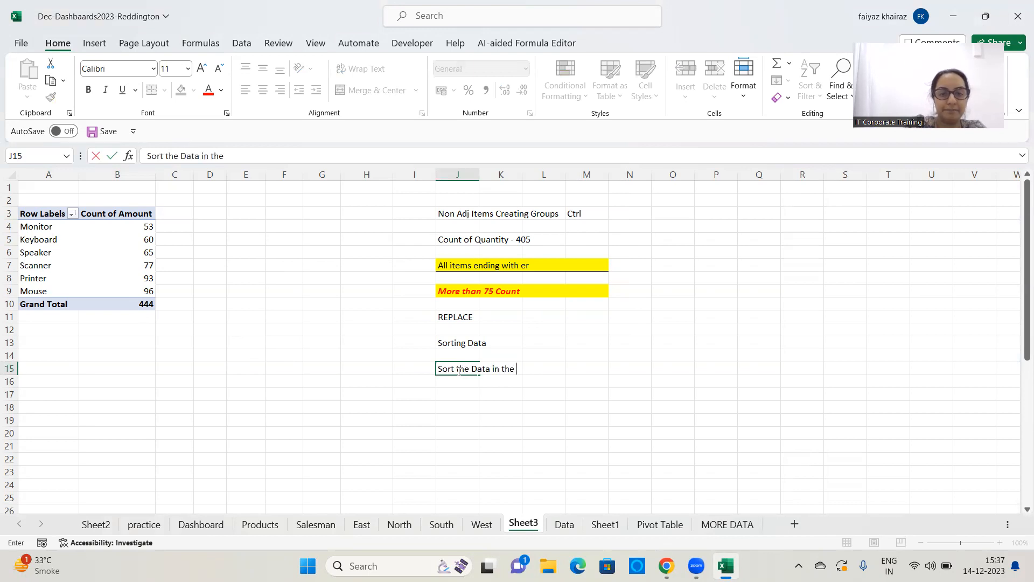
text(Pivot)
key(BackSpace)
key(BackSpace)
text(ot based on )
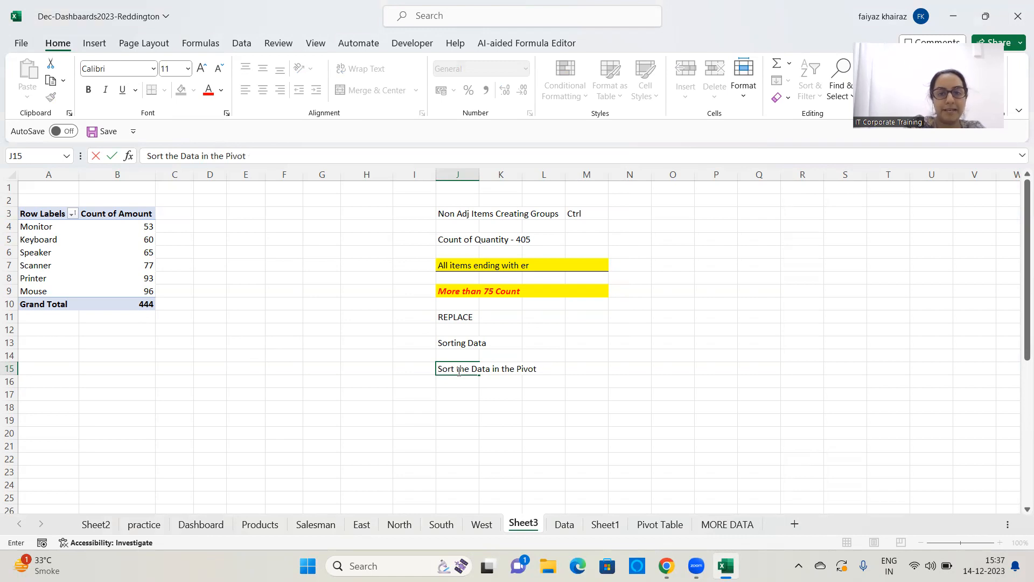
text(the )
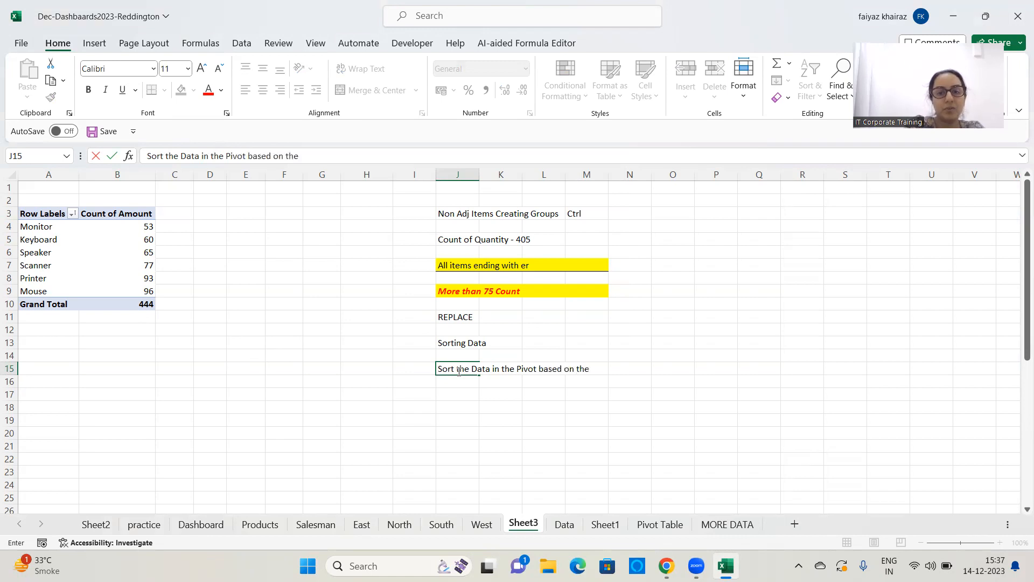
text(Amount Colum)
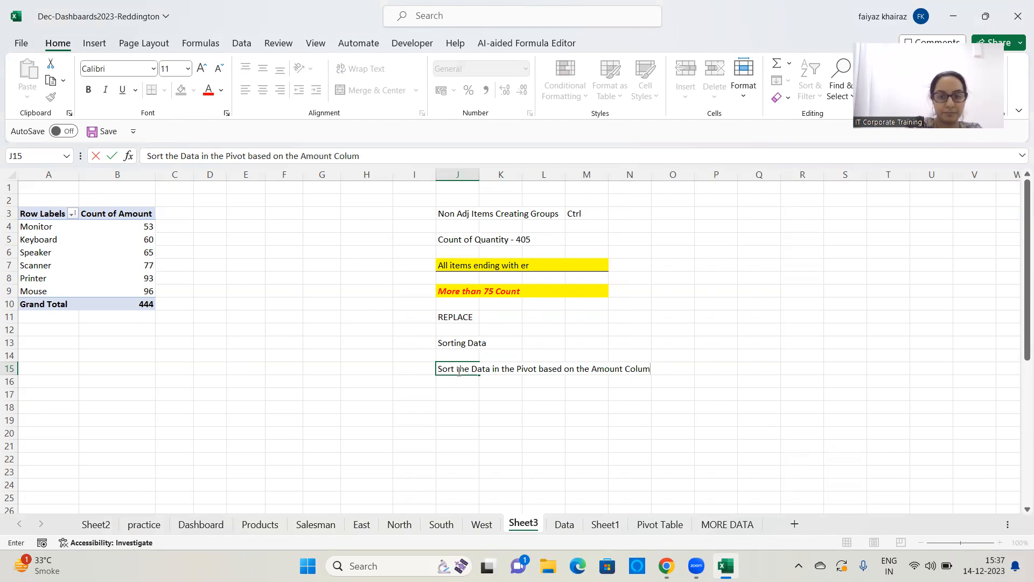
text(n in ascendinfg)
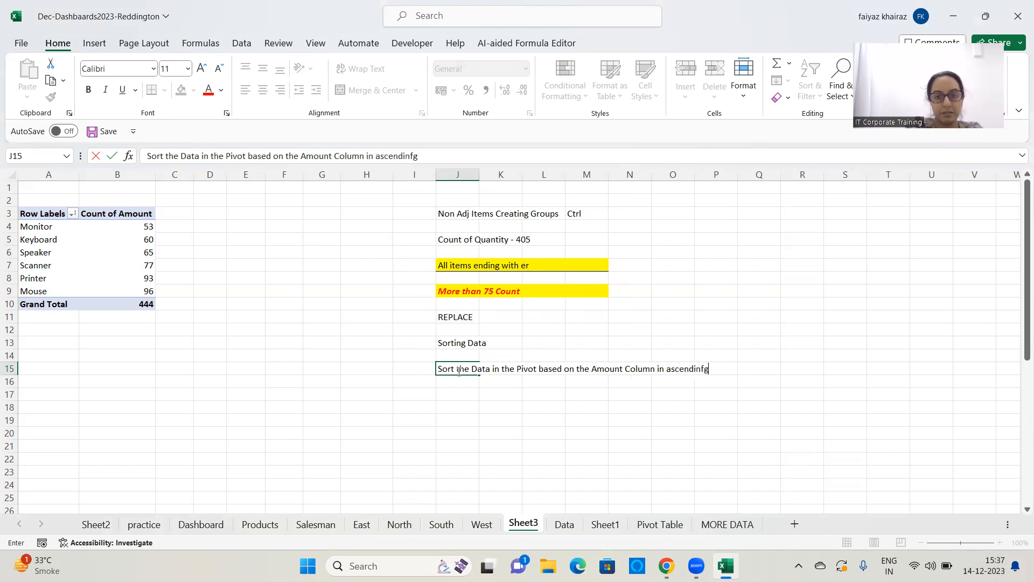
key(BackSpace)
key(BackSpace)
text(g order)
key(Return)
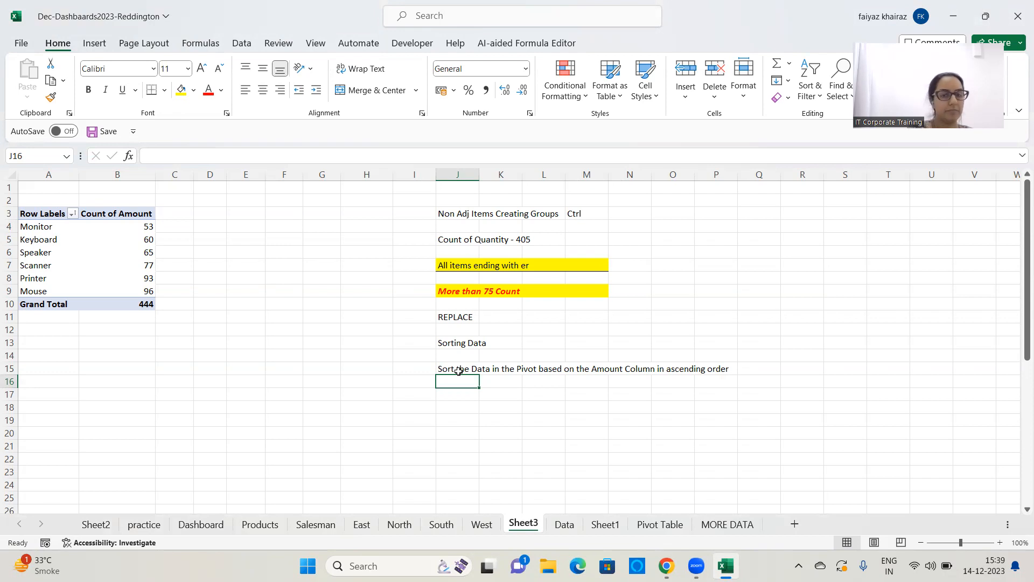
Step: List Scanner, Printer, Mouse, Moniter, Keyboard and Speaker down cells R4 to R9
click(459, 371)
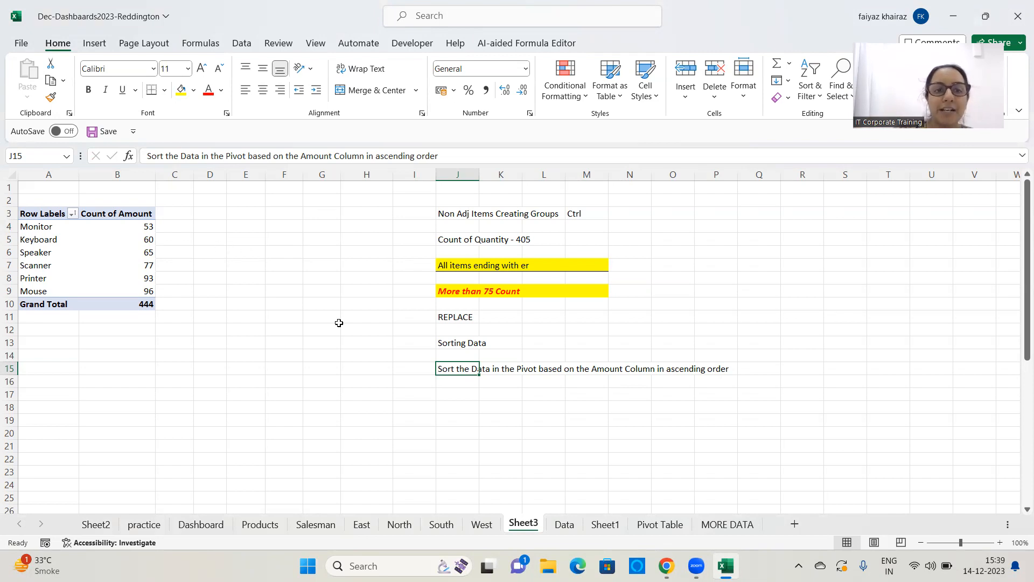
click(334, 229)
click(794, 222)
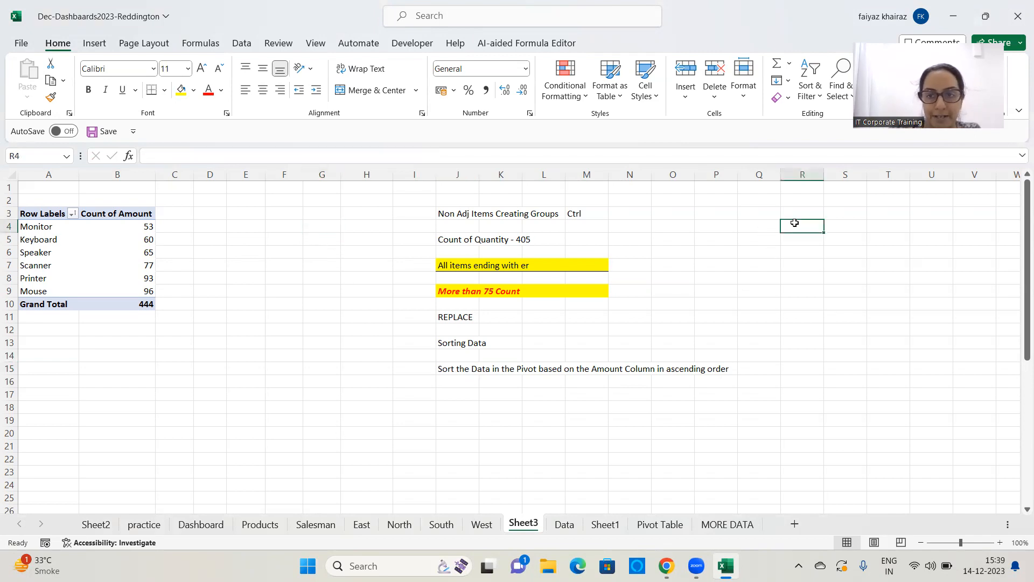
text(Scanner)
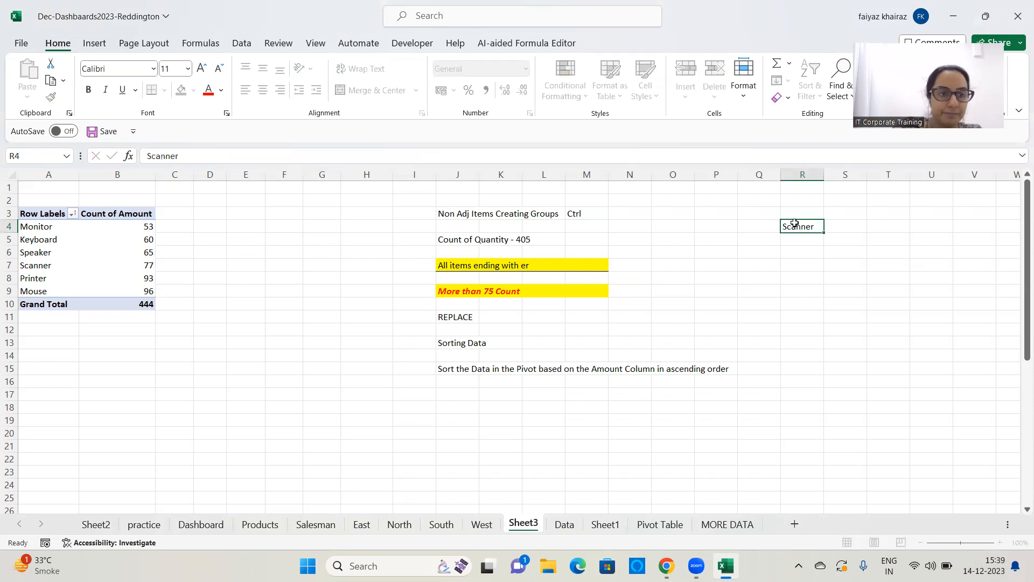
key(Return)
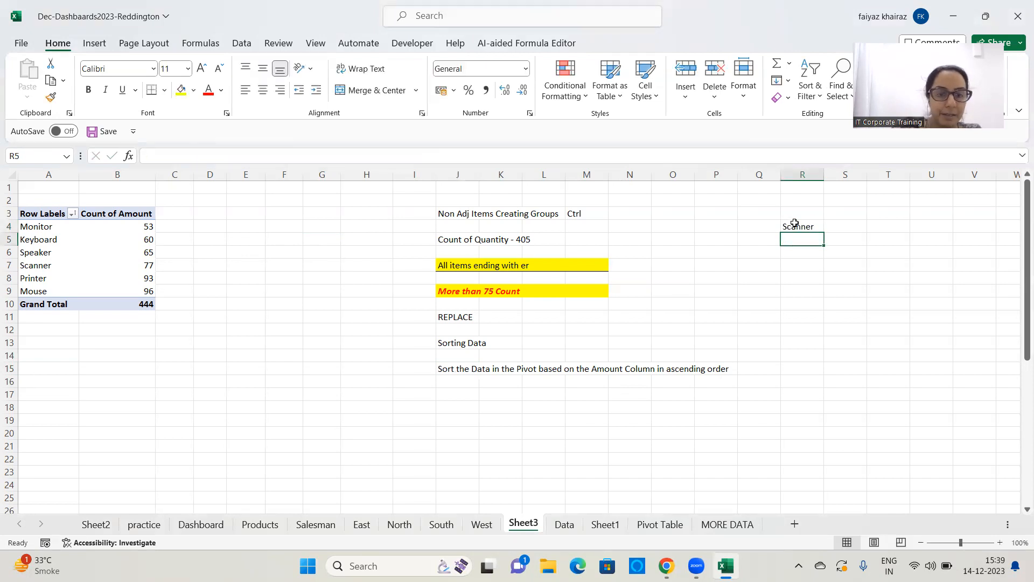
text(Printer)
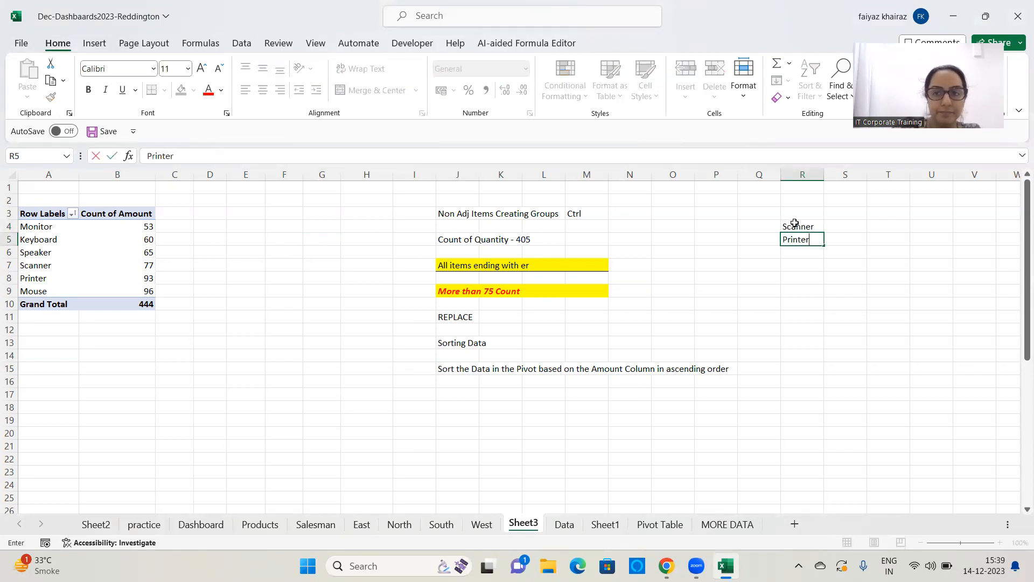
key(Return)
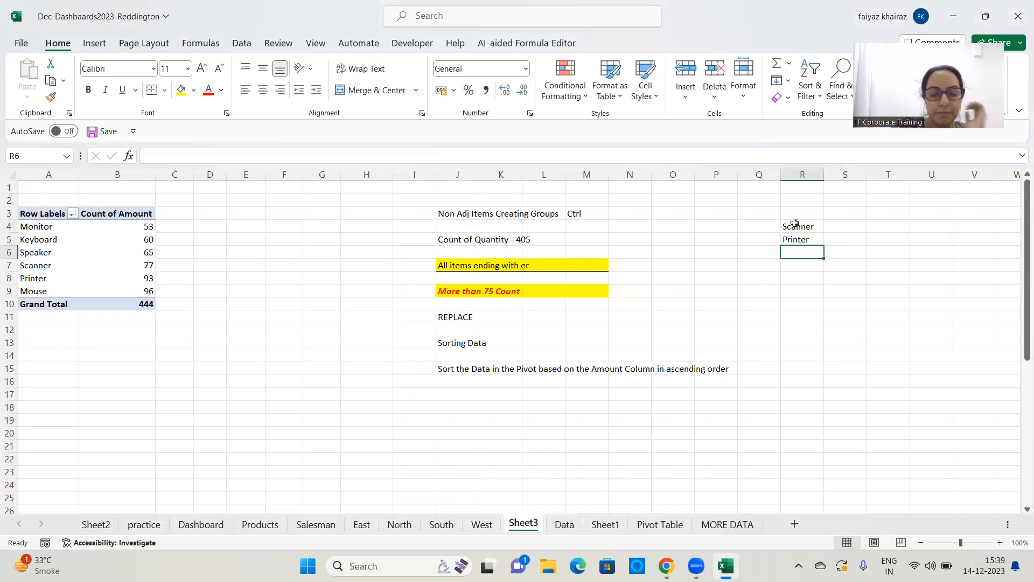
text(Mouse)
key(Return)
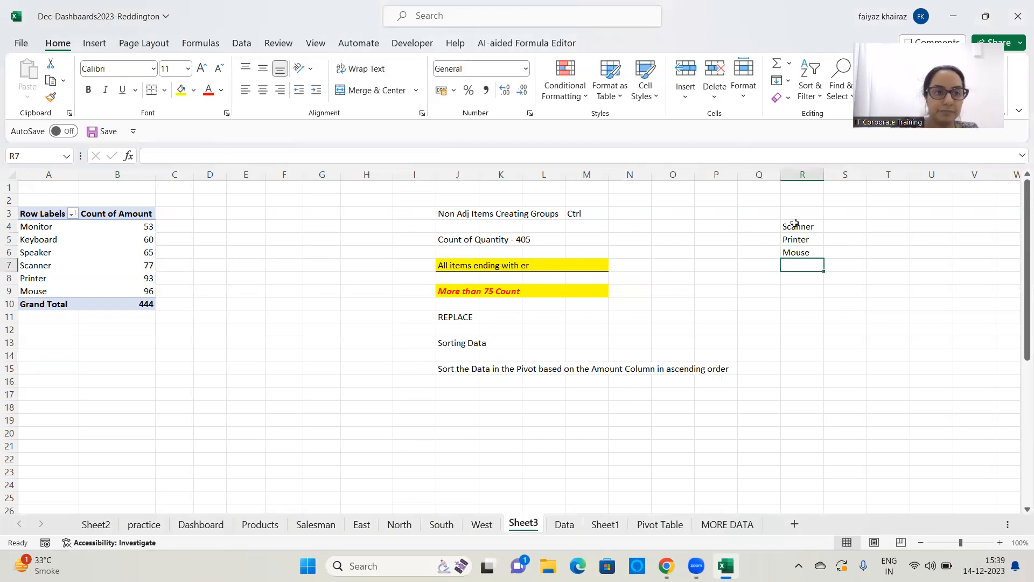
text(Moniter)
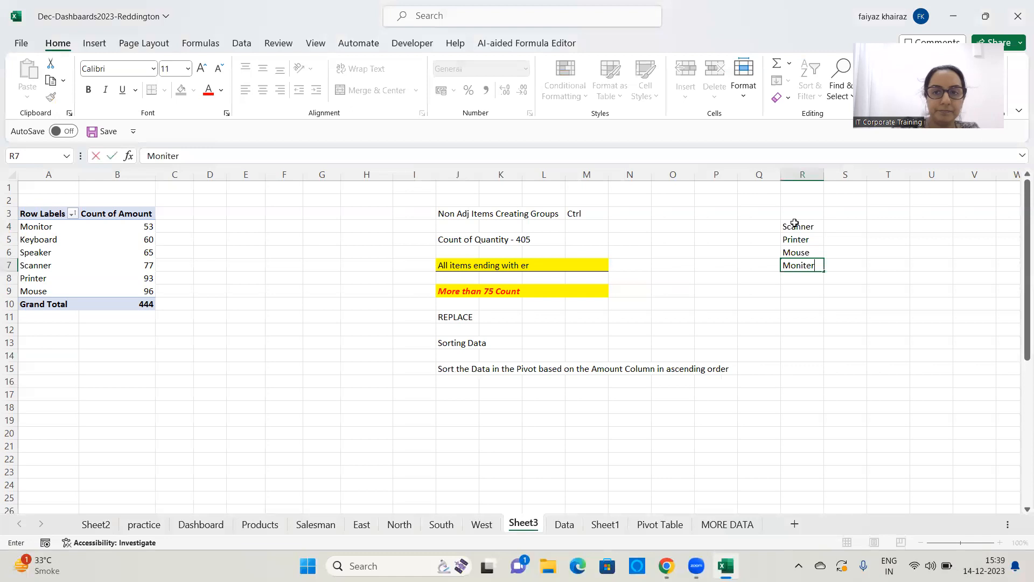
key(Return)
text(Keybao)
key(BackSpace)
key(BackSpace)
text(oard)
key(Return)
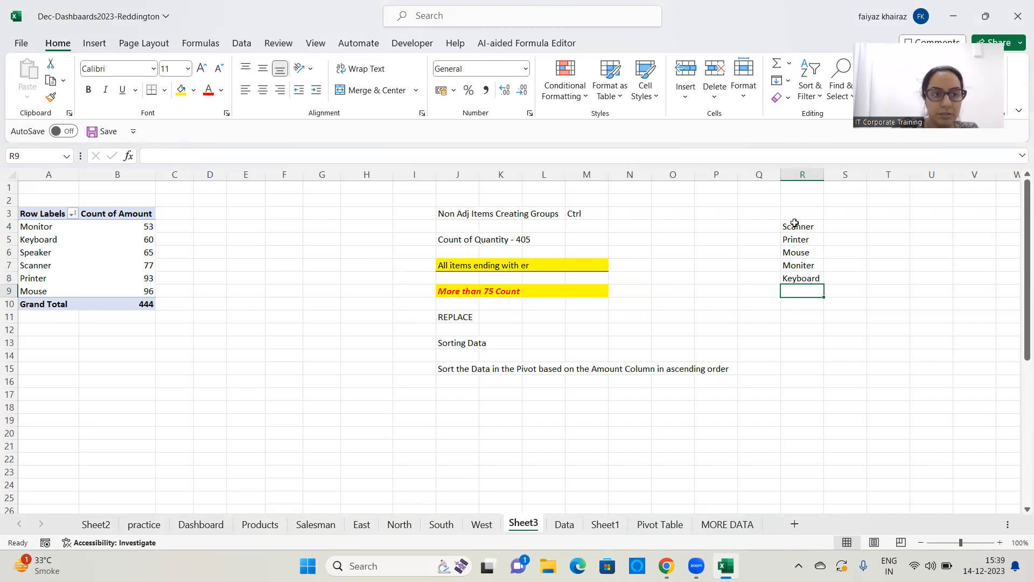
text(Speaker)
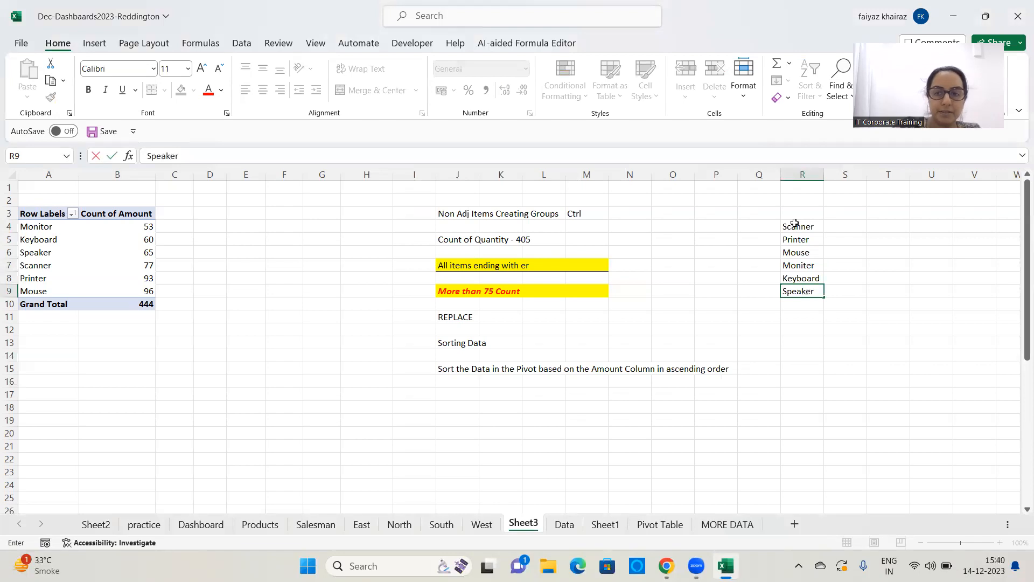
key(Return)
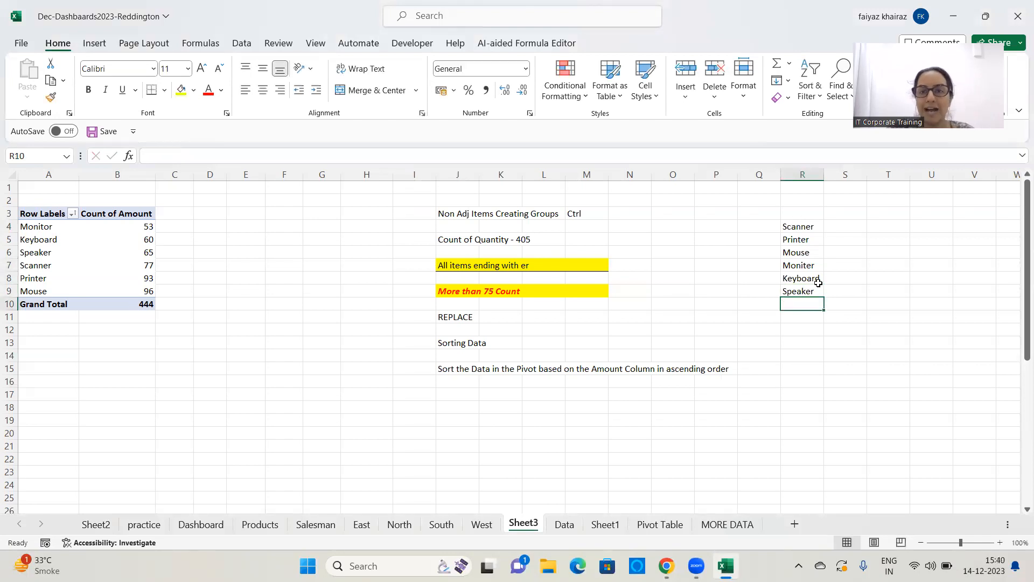
Step: Apply all borders and a yellow fill to the item list in R4:R9
drag(797, 225, 805, 296)
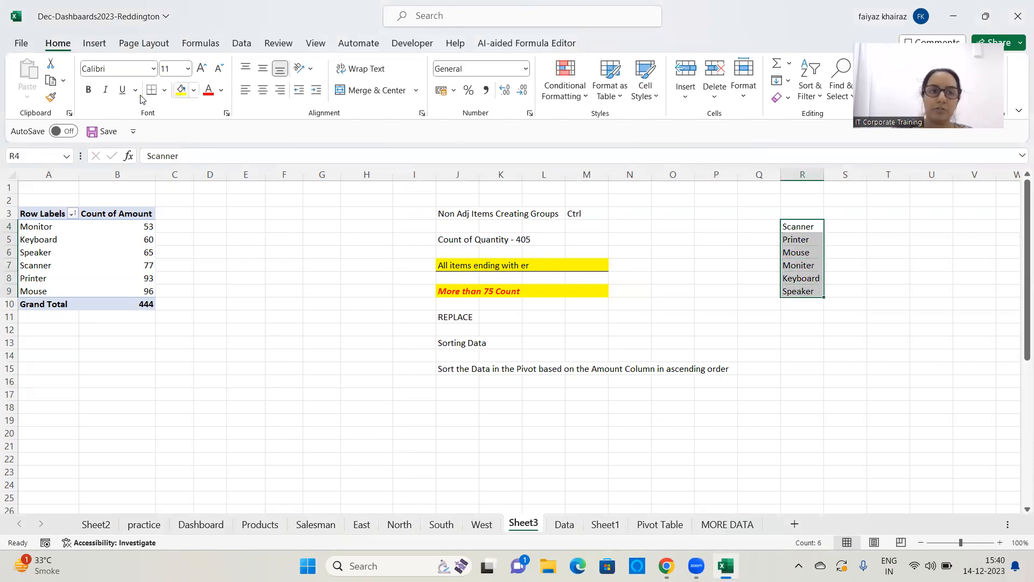
click(165, 93)
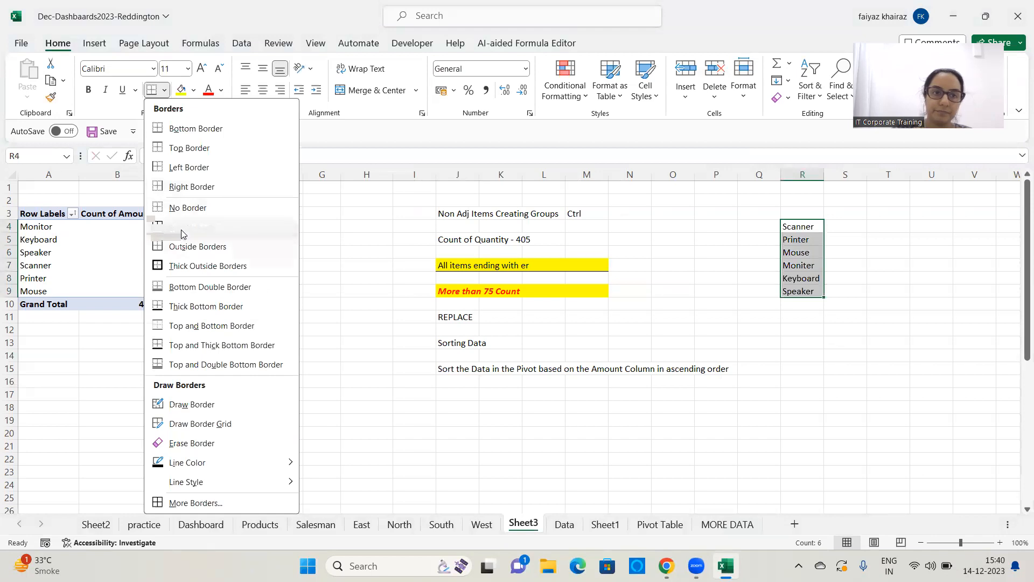
click(165, 92)
click(181, 90)
click(856, 370)
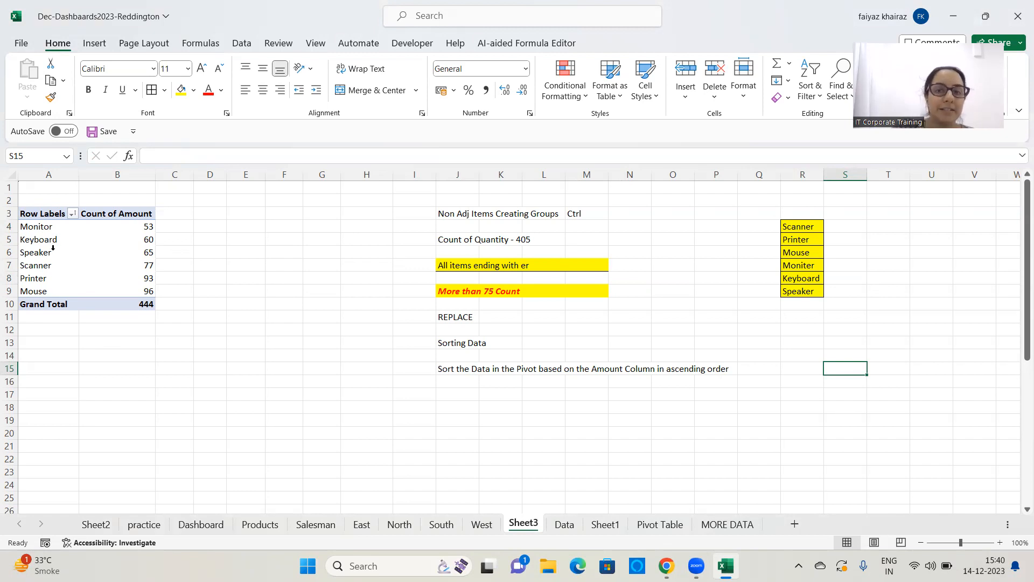
Step: Enter the heading "Customn" in cell R3 above the yellow item list
click(801, 214)
text(Custm)
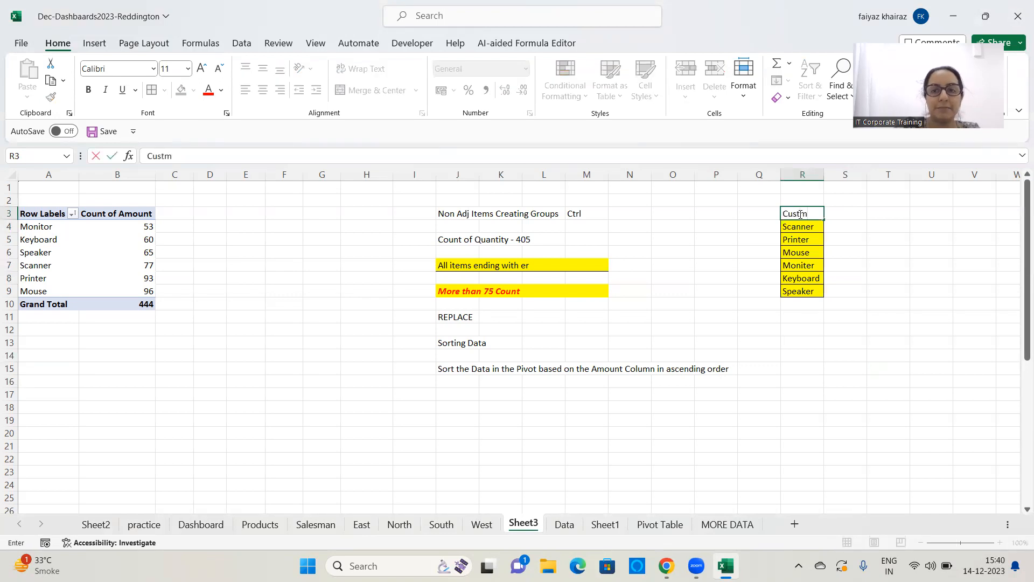
key(BackSpace)
text(omn)
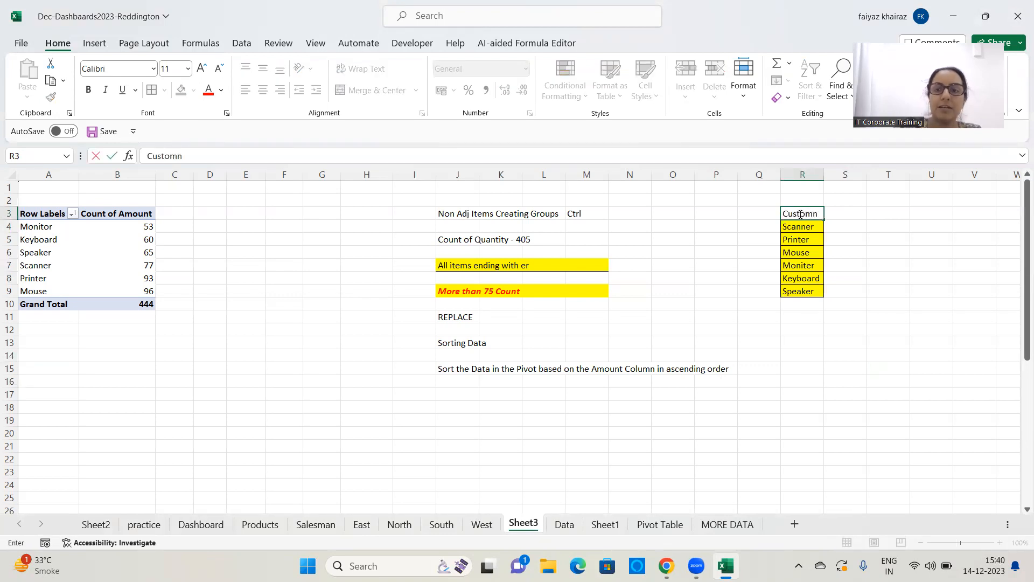
click(854, 360)
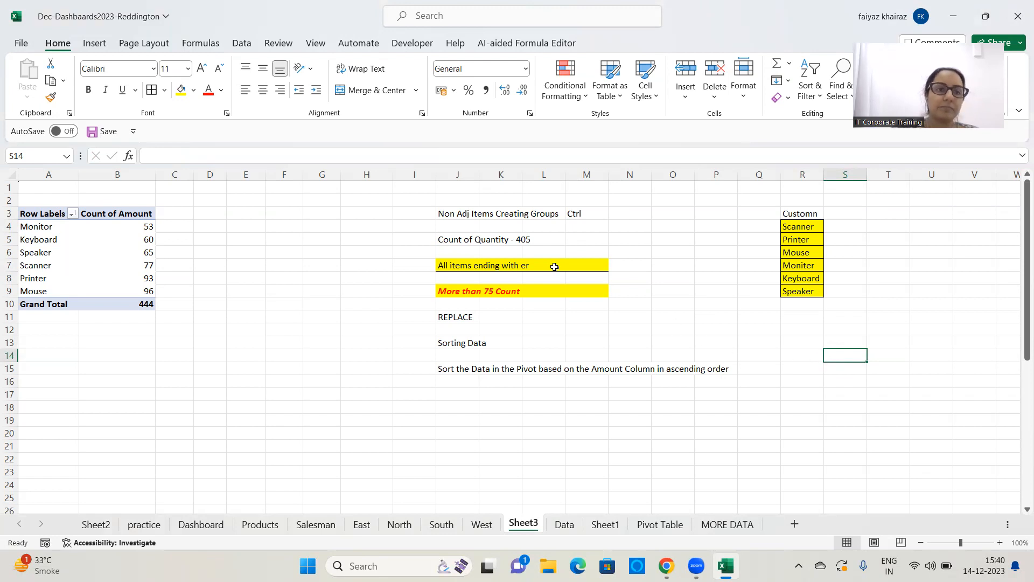
Step: Open the custom lists editor from the advanced program options and move it clear of the item list in column R
click(21, 44)
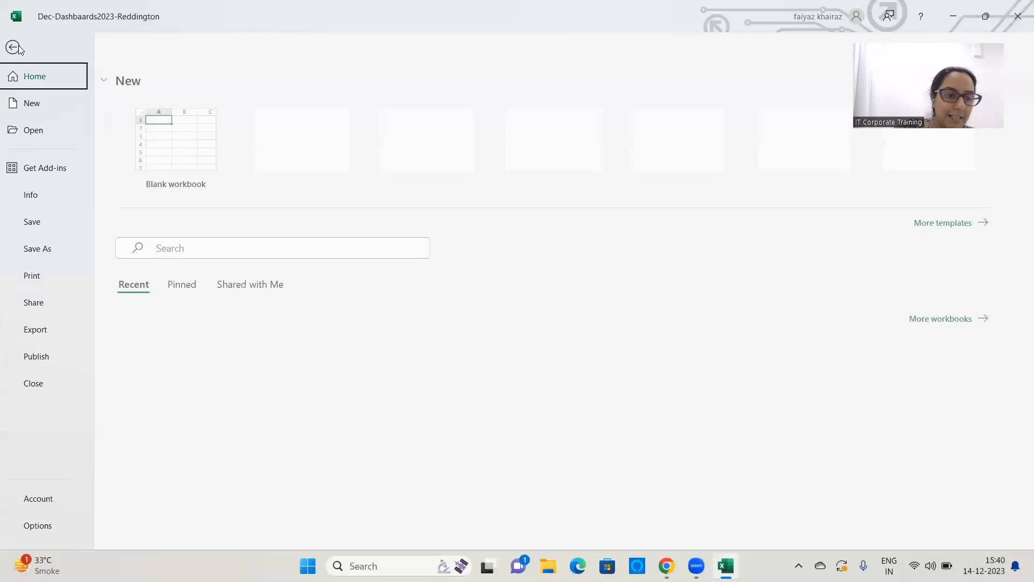
click(45, 525)
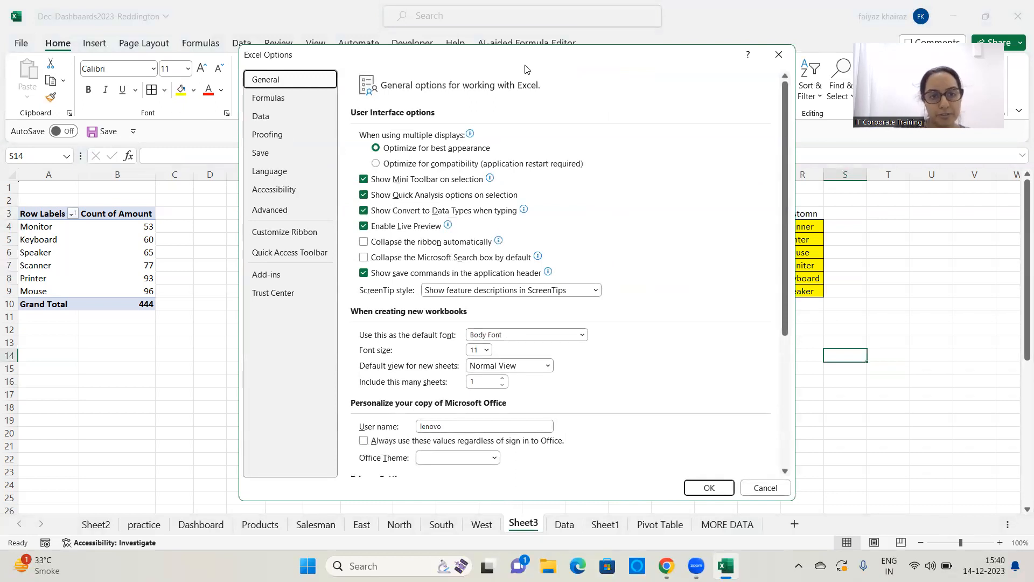
click(275, 209)
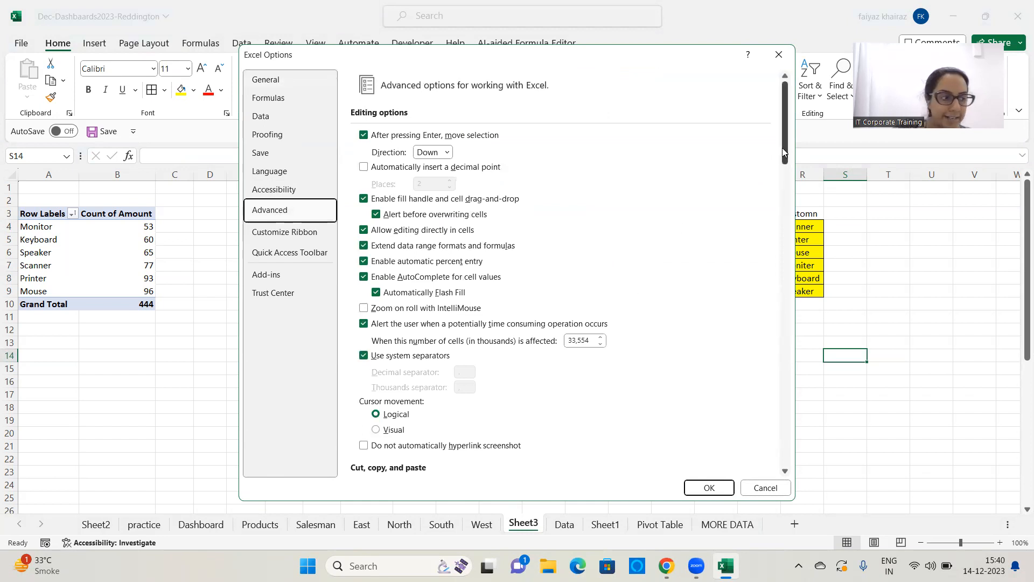
drag(782, 147, 775, 393)
scroll(774, 394, down, 6)
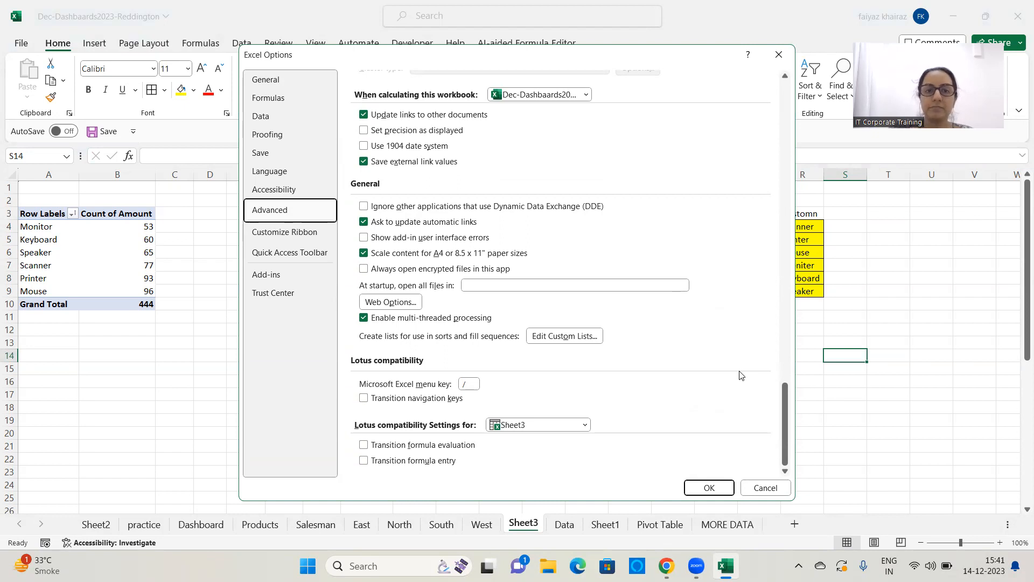
click(588, 337)
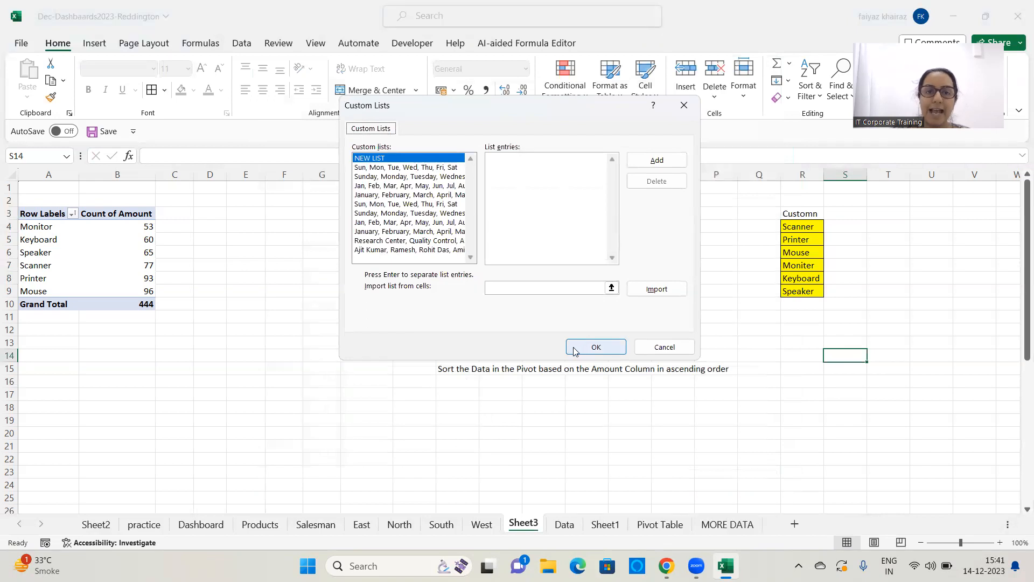
drag(555, 116, 438, 119)
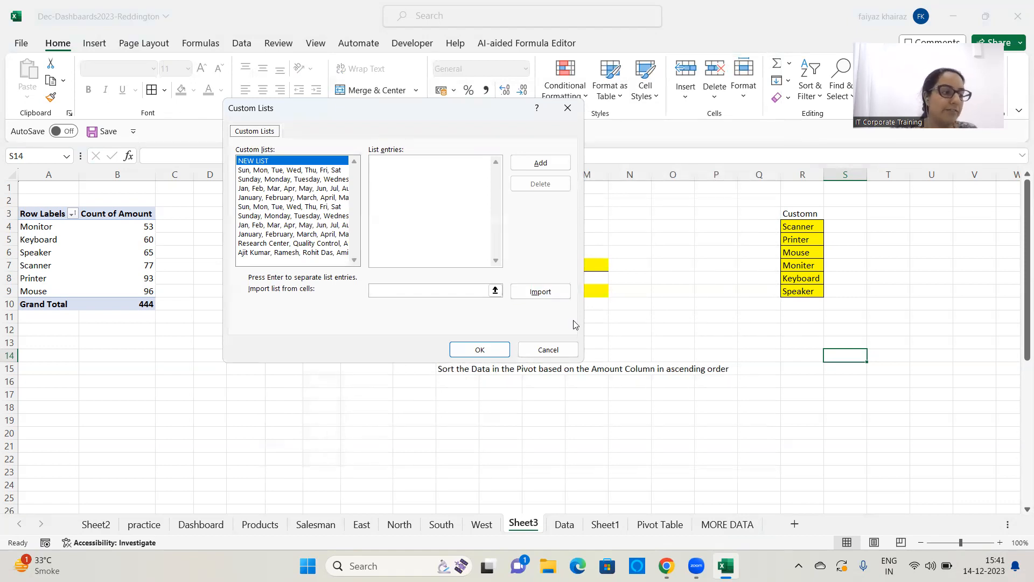
Step: Import cells R4:R9 as a new custom list and accept the program options
click(559, 294)
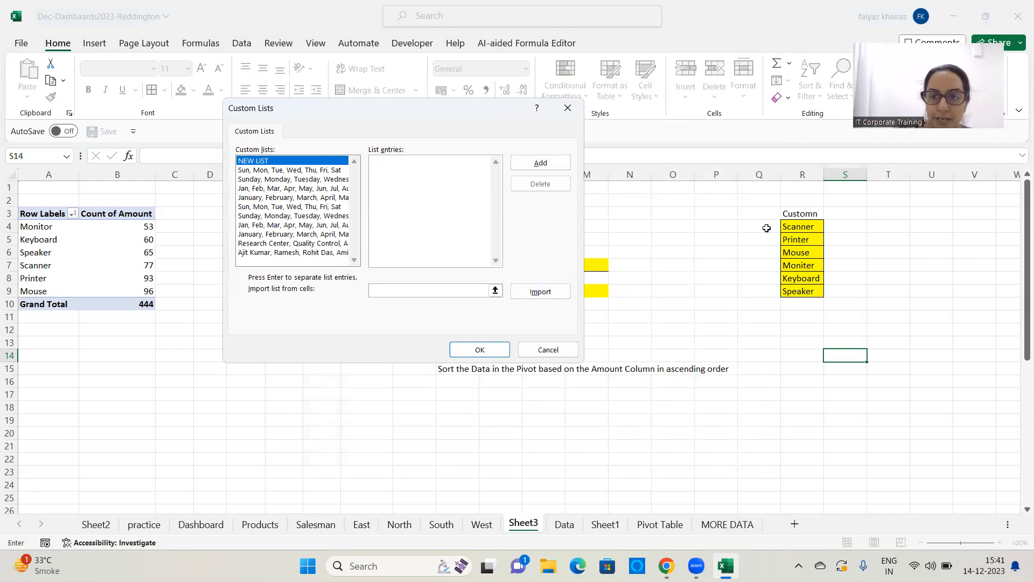
drag(786, 225, 786, 290)
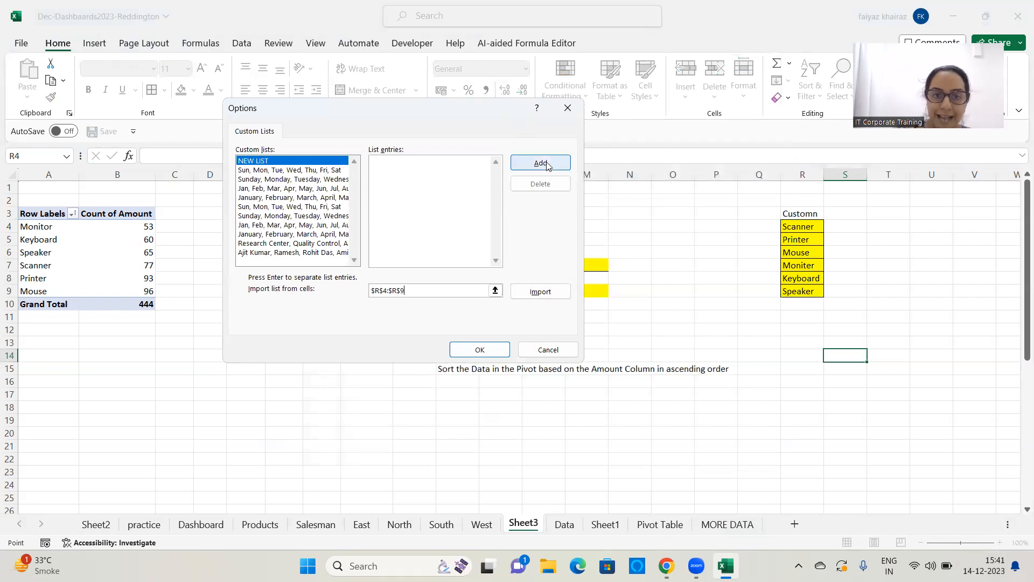
click(543, 292)
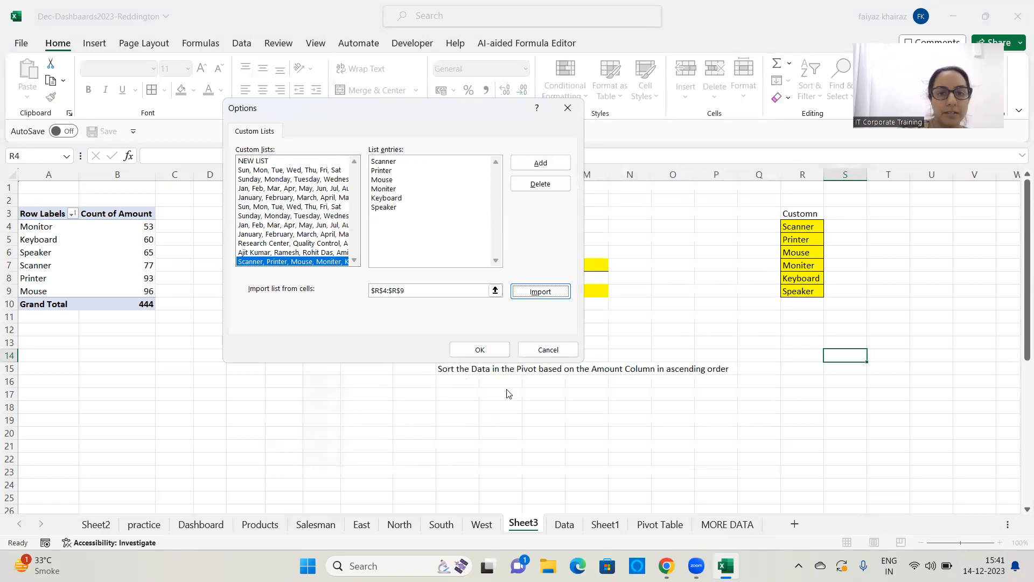
click(477, 350)
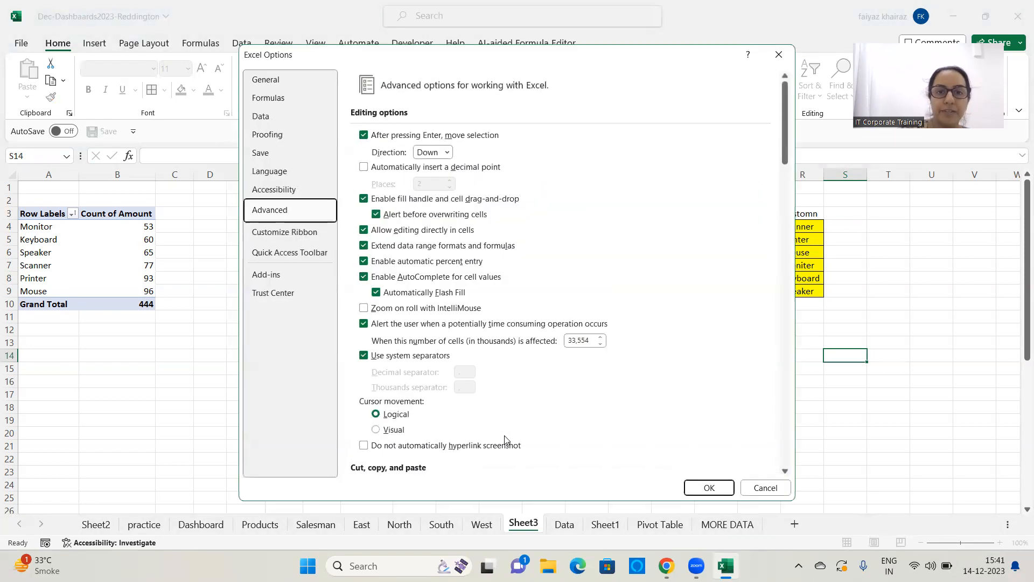
click(695, 488)
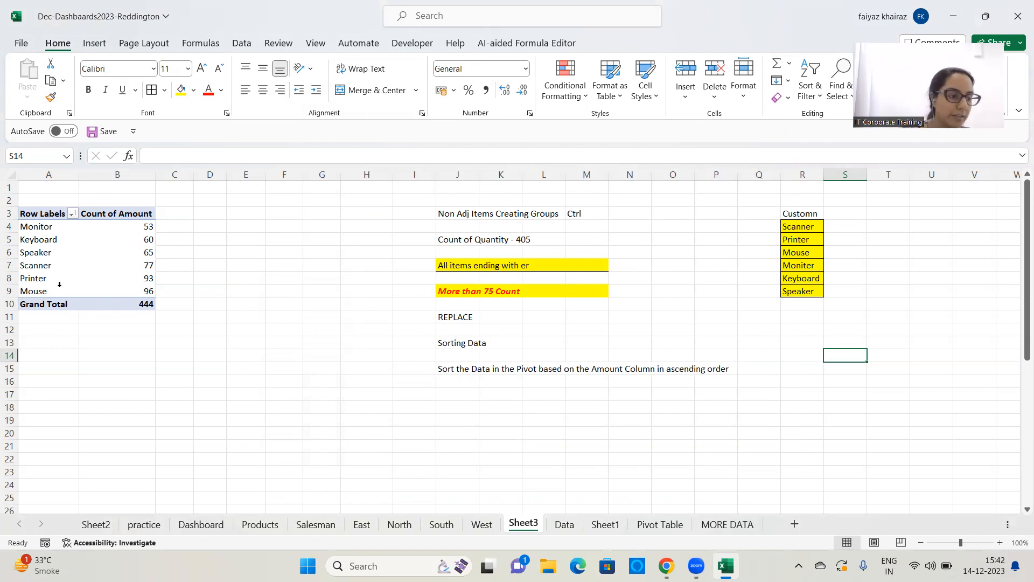
Step: Set the pivot table's options to use custom lists when sorting
click(47, 244)
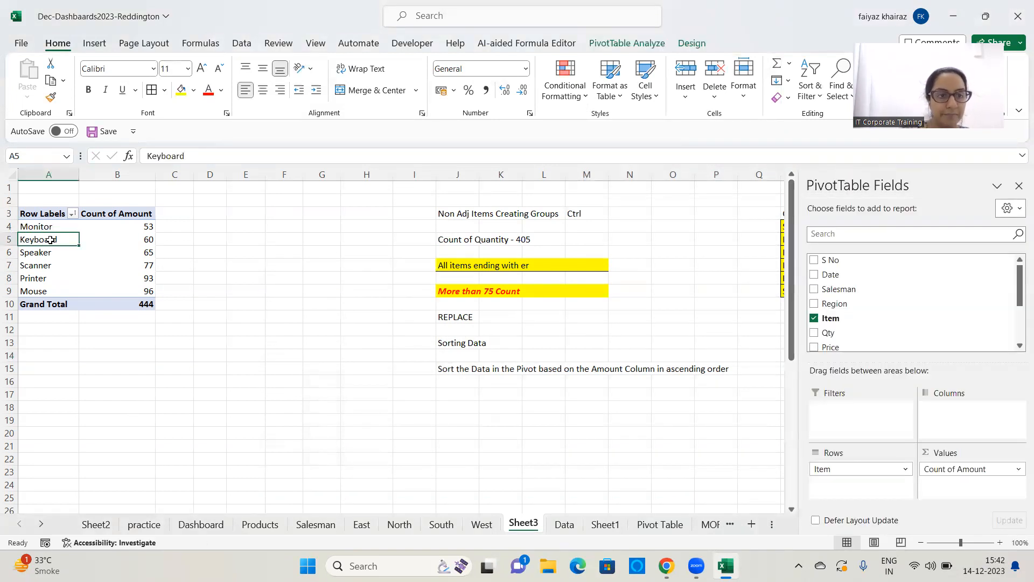
right_click(47, 245)
click(116, 516)
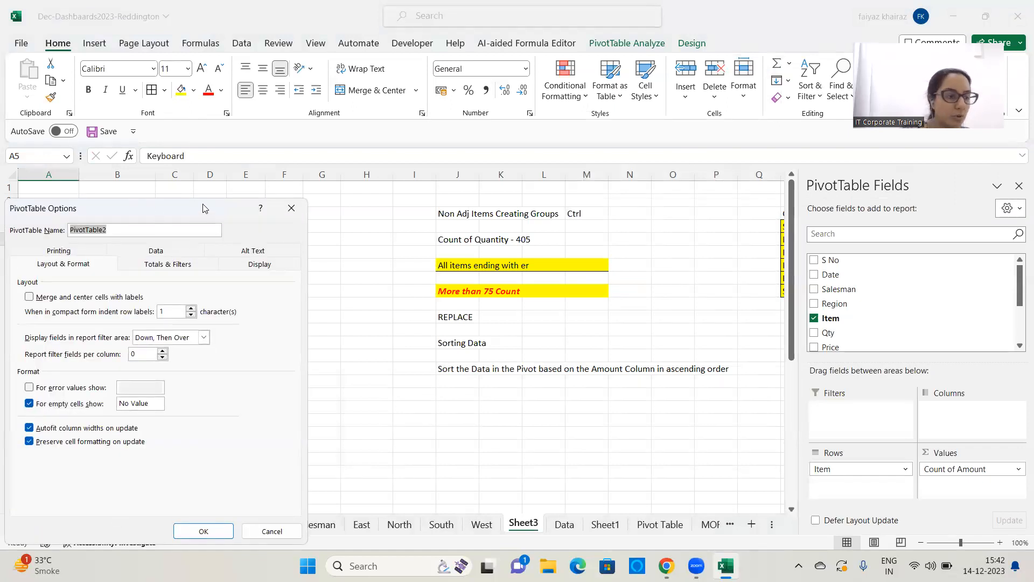
drag(203, 203, 479, 77)
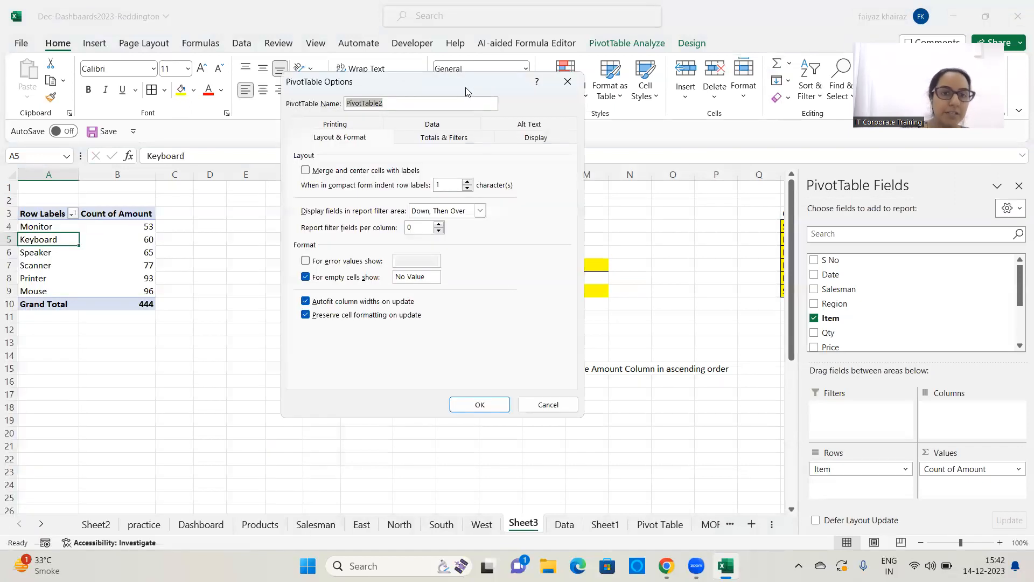
click(445, 139)
click(306, 259)
click(302, 260)
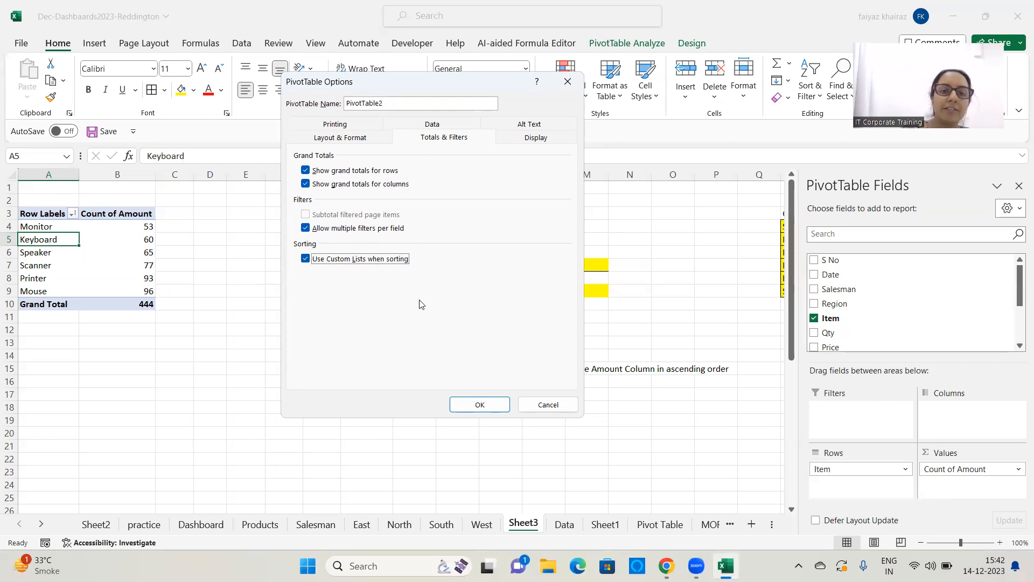
click(476, 404)
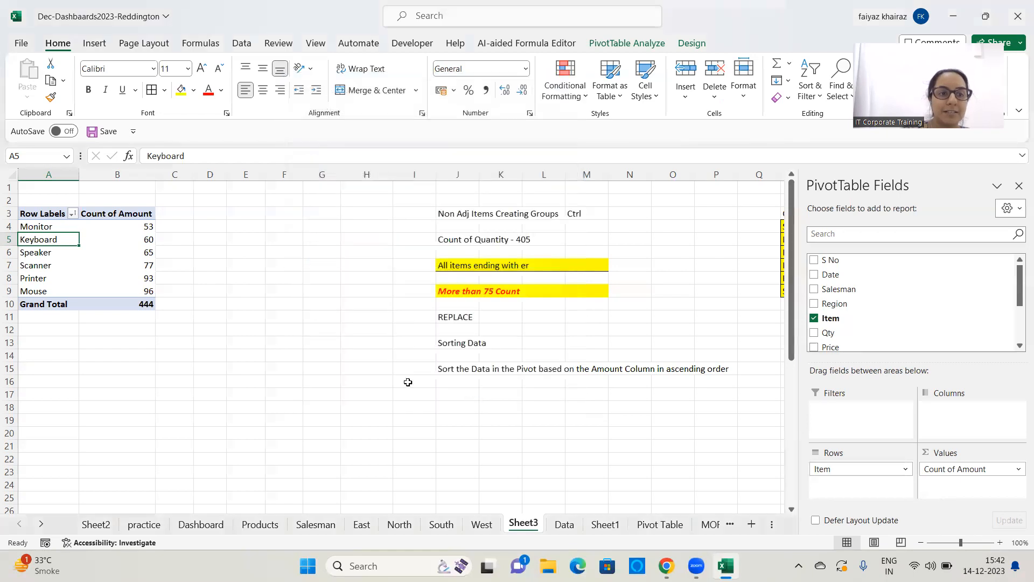
Step: Sort the pivot table's row labels A to Z and close the field list
click(72, 213)
click(45, 231)
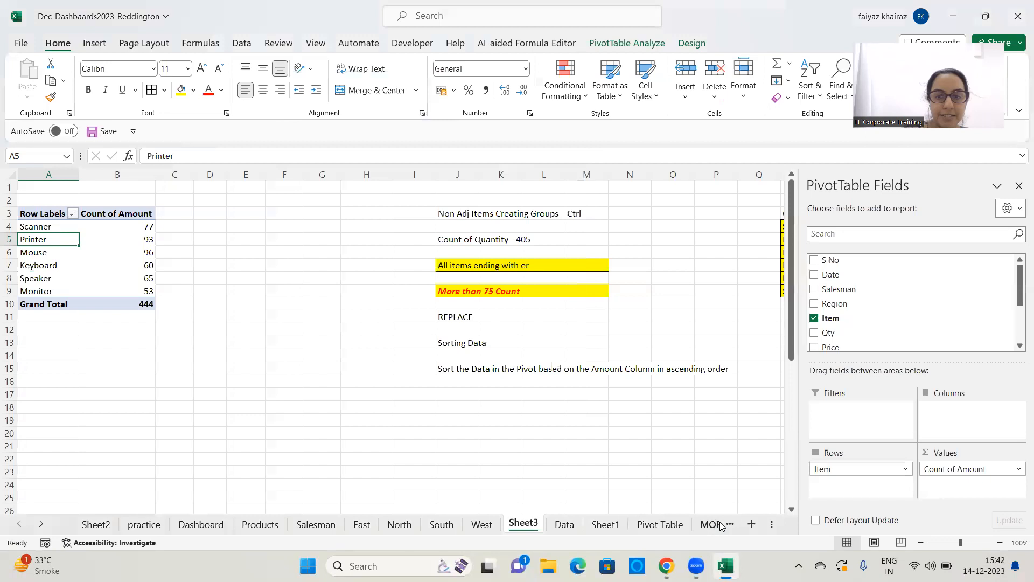
click(1019, 187)
Step: Sort the pivot table's row labels Z to A
click(69, 215)
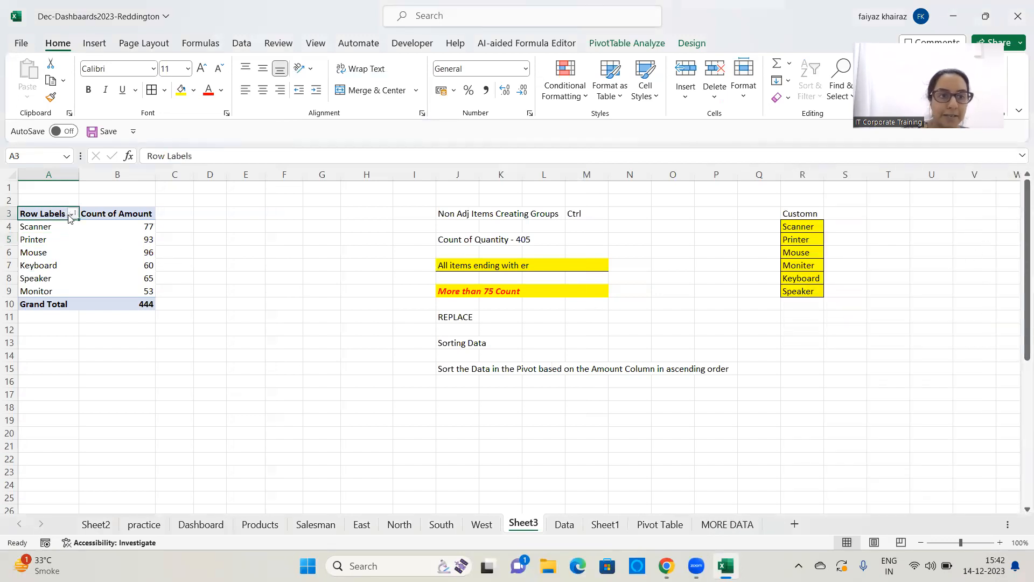
click(71, 213)
click(51, 244)
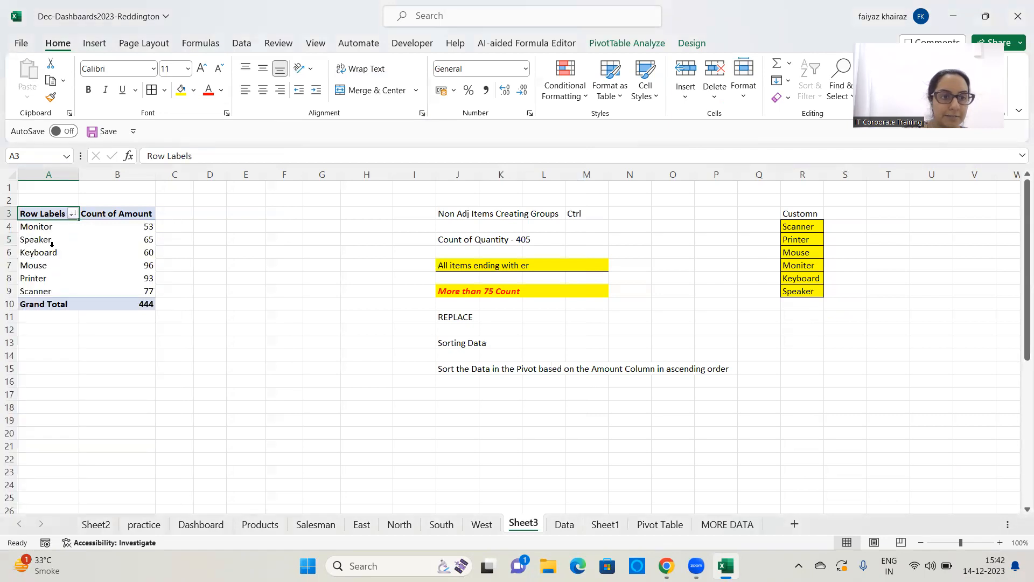
Step: Review the Item field's sort settings, including the AutoSort and first key sort order options
click(71, 212)
click(57, 265)
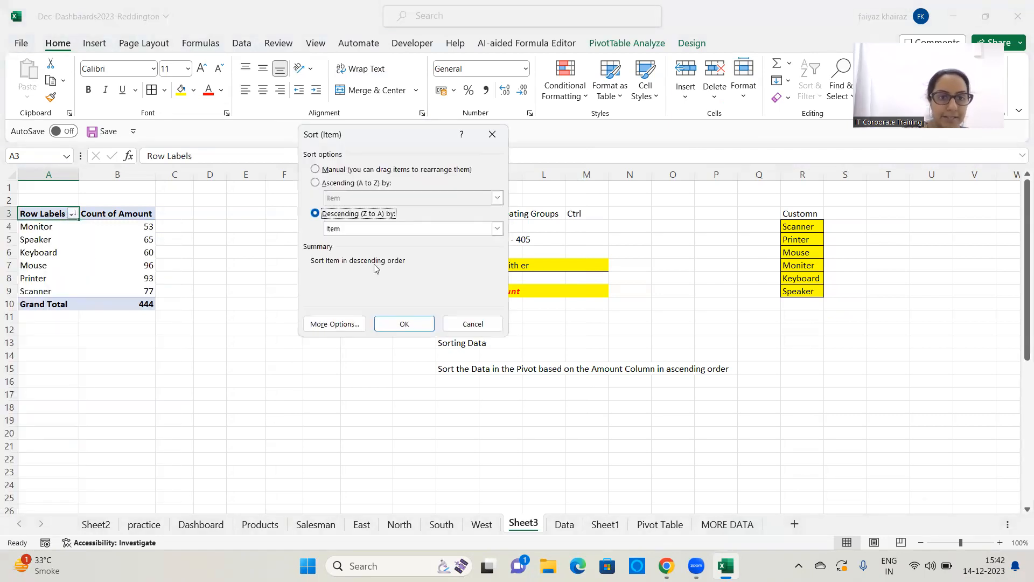
click(498, 229)
click(499, 230)
click(335, 324)
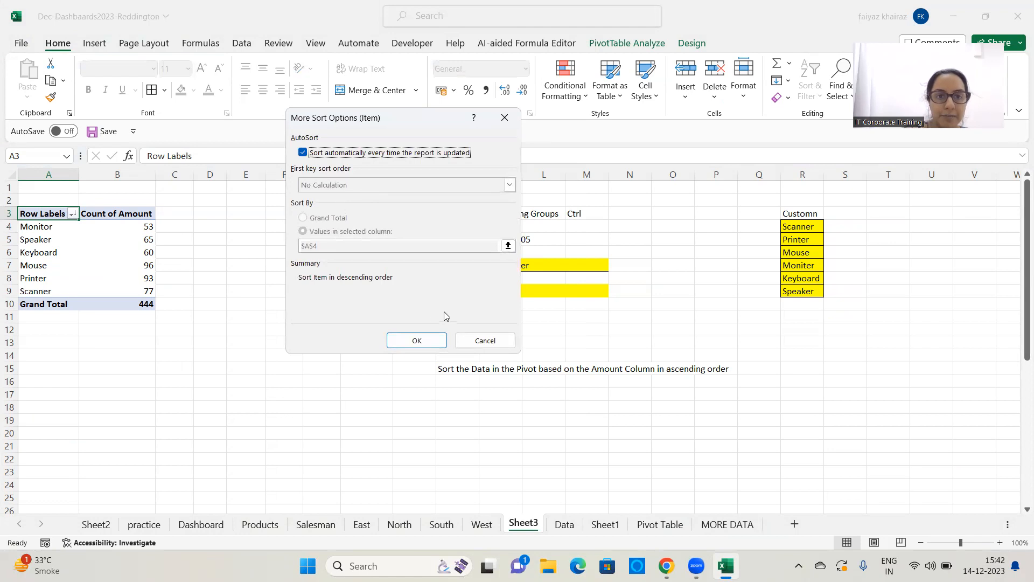
click(416, 340)
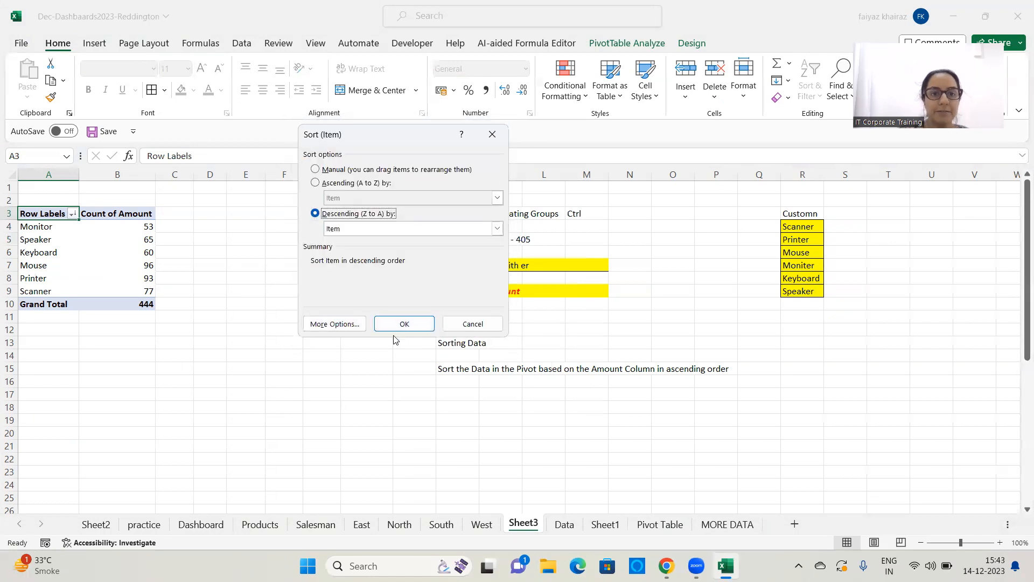
click(388, 326)
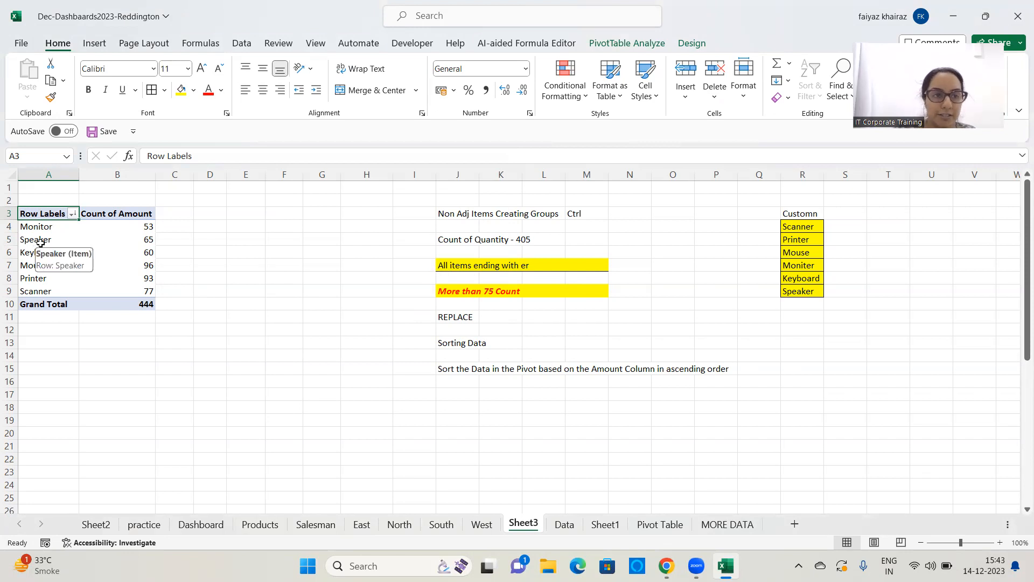
Step: Sort the pivot items back to A to Z order and select the item labels in A4:A9
click(72, 214)
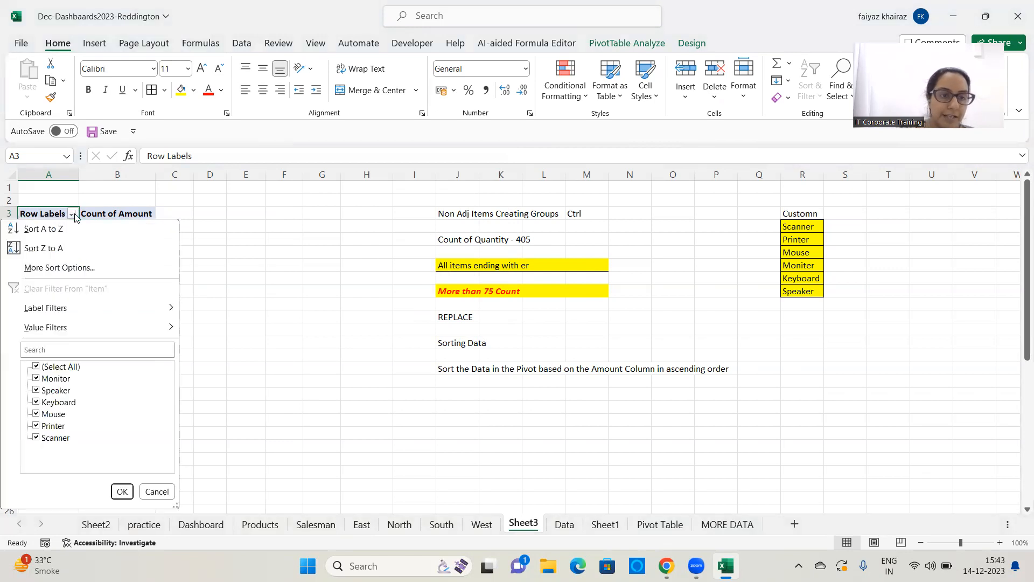
click(68, 229)
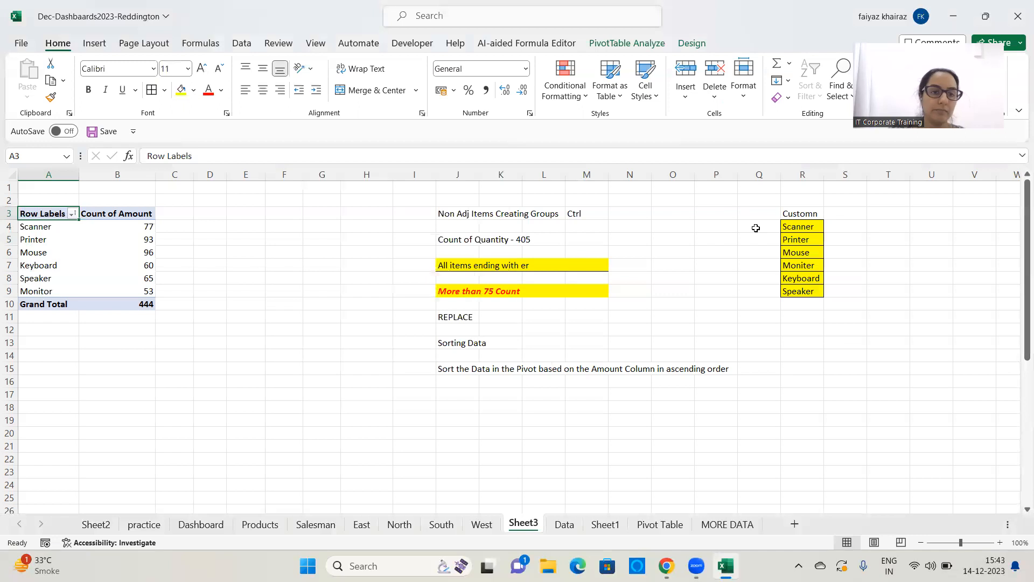
click(106, 269)
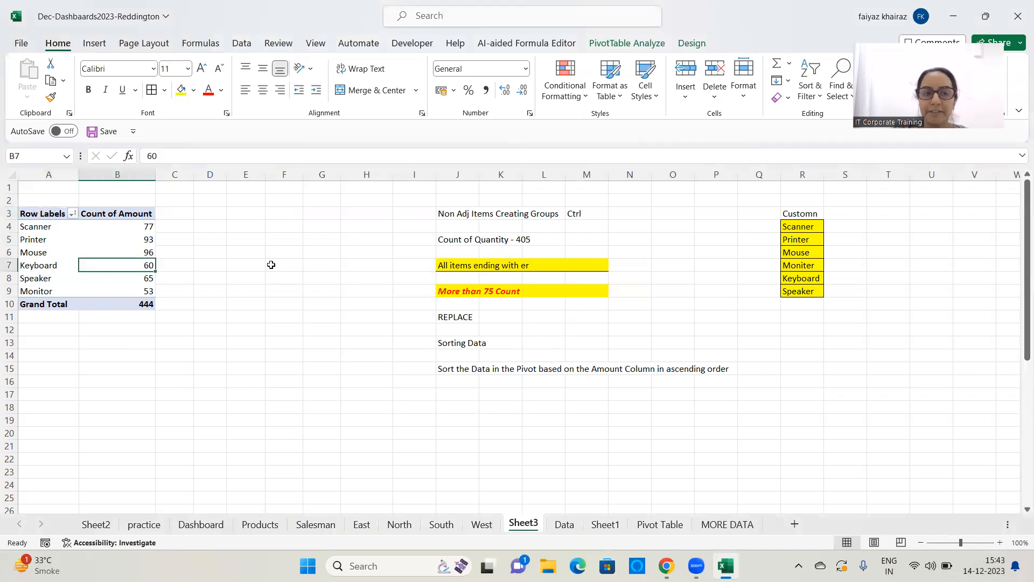
click(131, 215)
drag(37, 226, 38, 291)
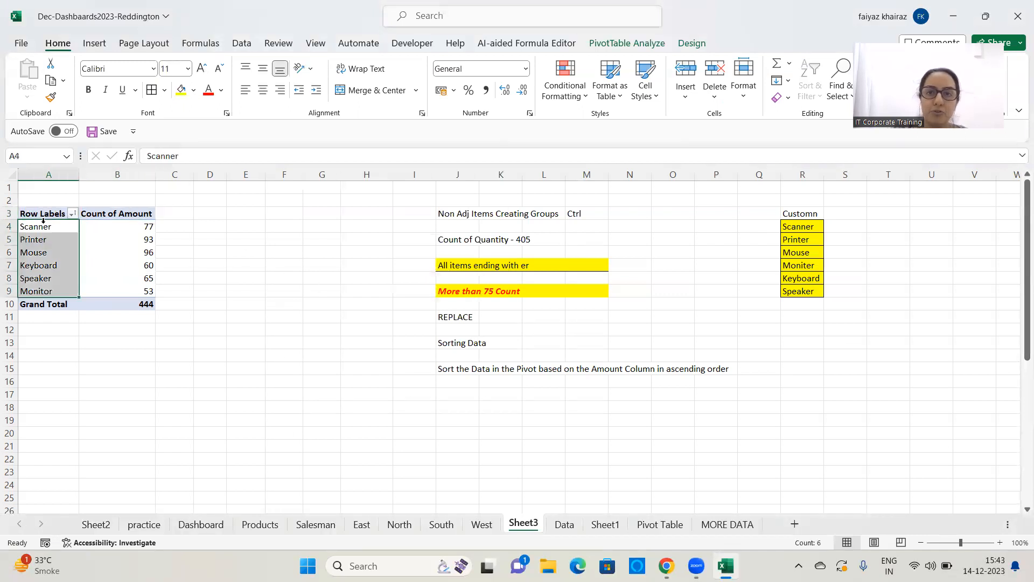
Step: Show the pivot table's field list again and remove the Item and Amount fields from the report
click(632, 44)
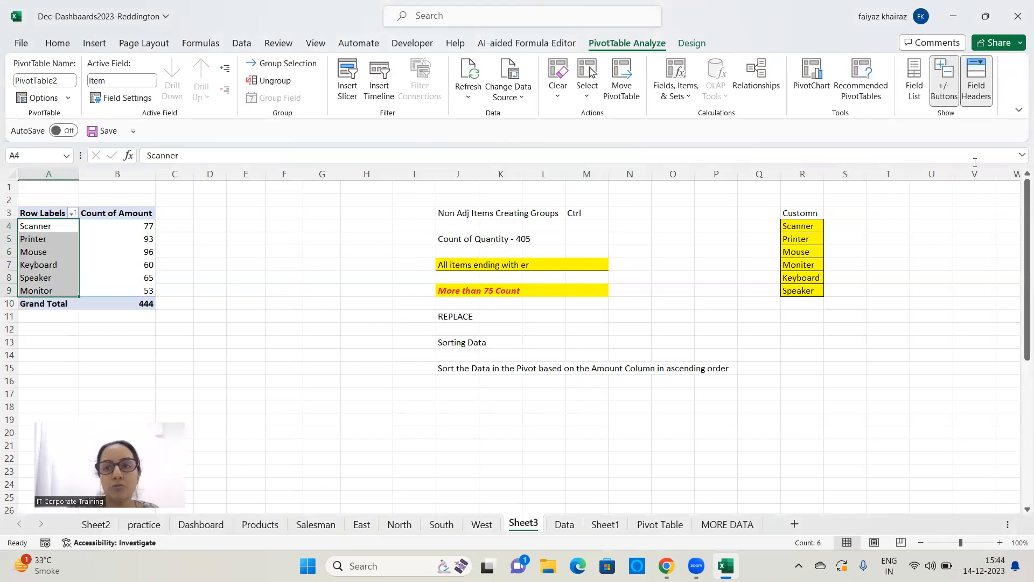
click(914, 81)
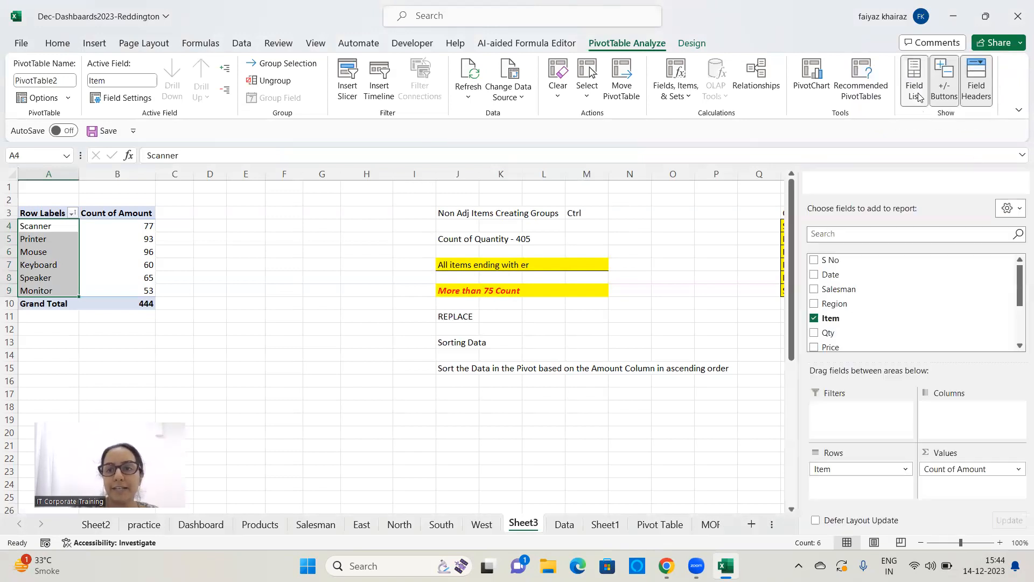
click(821, 320)
drag(1018, 301, 1017, 326)
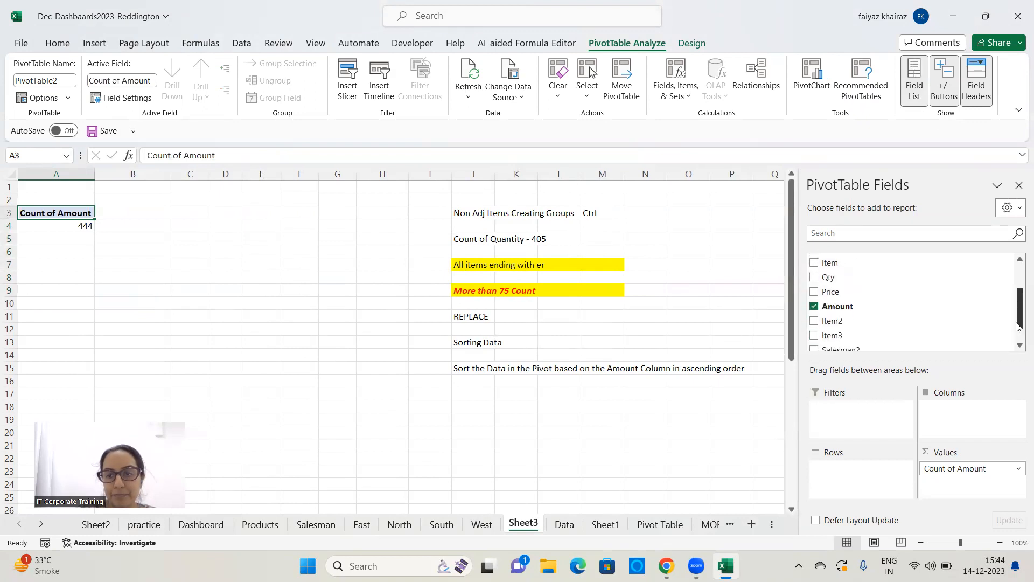
click(814, 306)
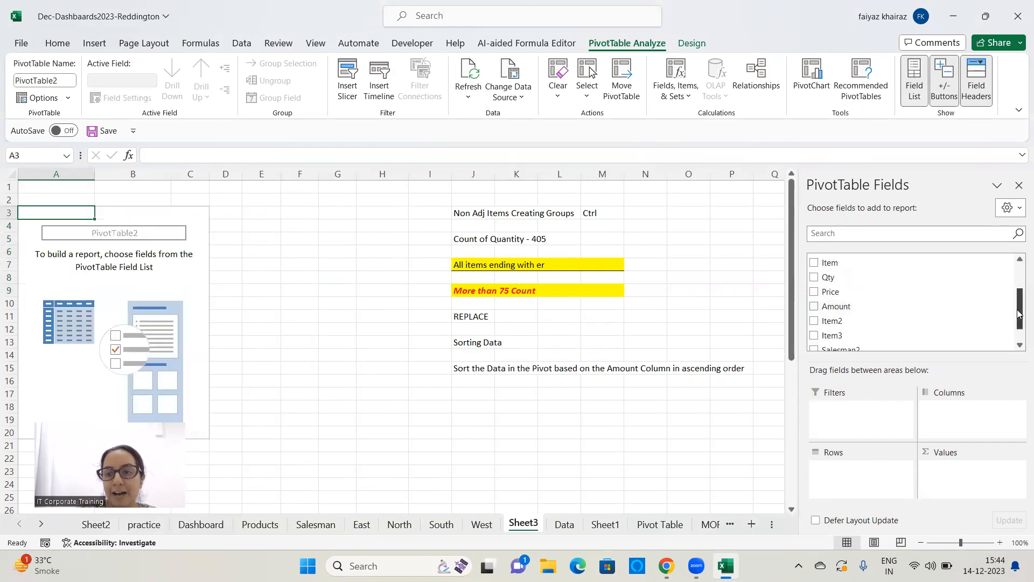
drag(1018, 314, 1018, 281)
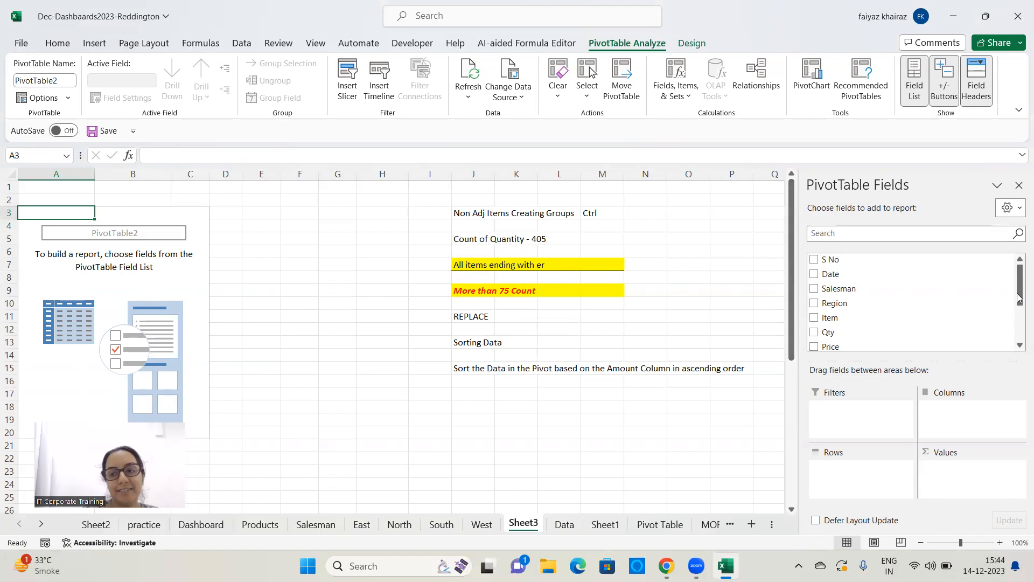
Step: Build the pivot report with Region above Salesman as row fields and Amount summed in the values area
drag(1019, 286, 1018, 295)
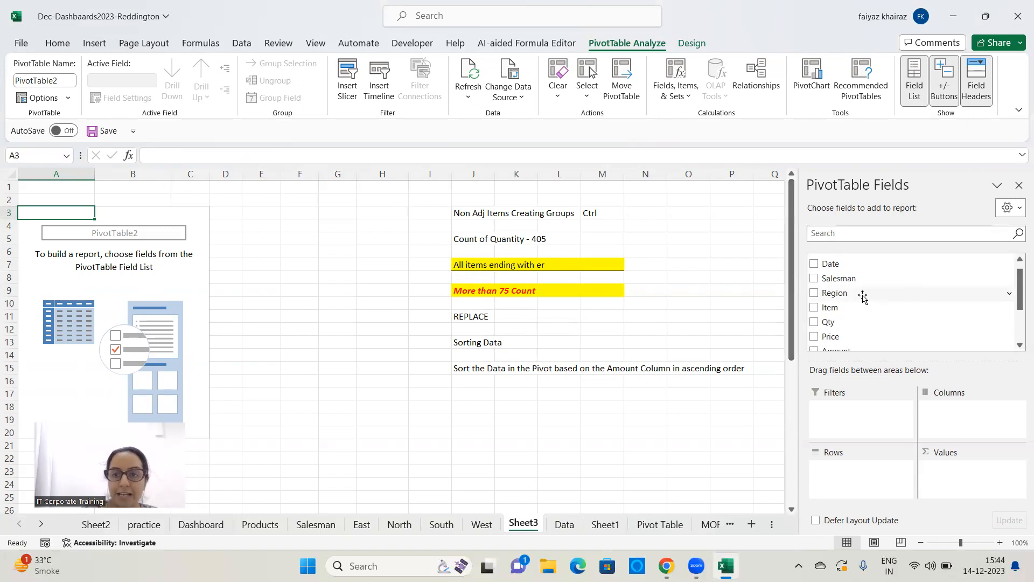
drag(847, 279, 872, 441)
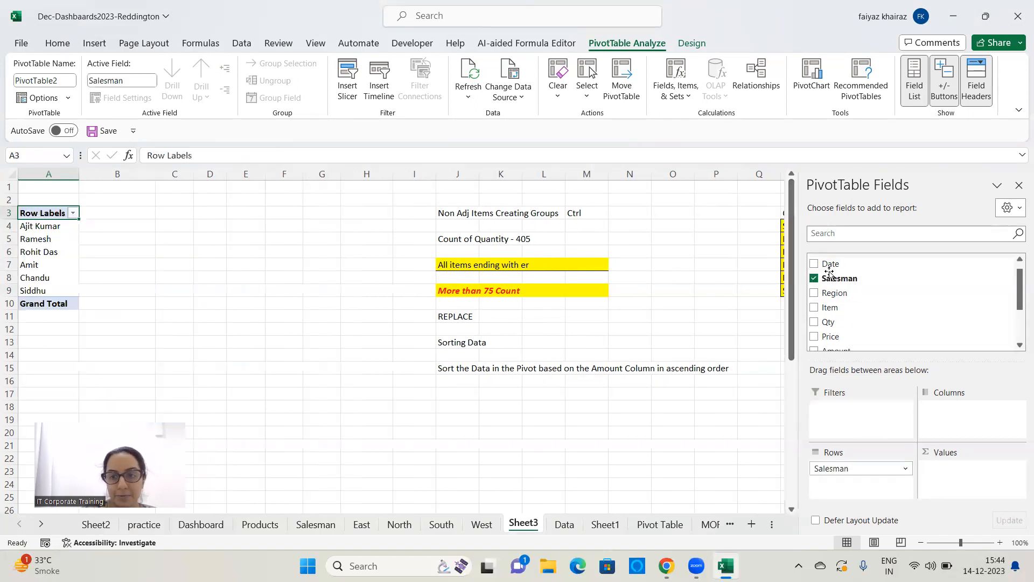
drag(835, 294, 851, 460)
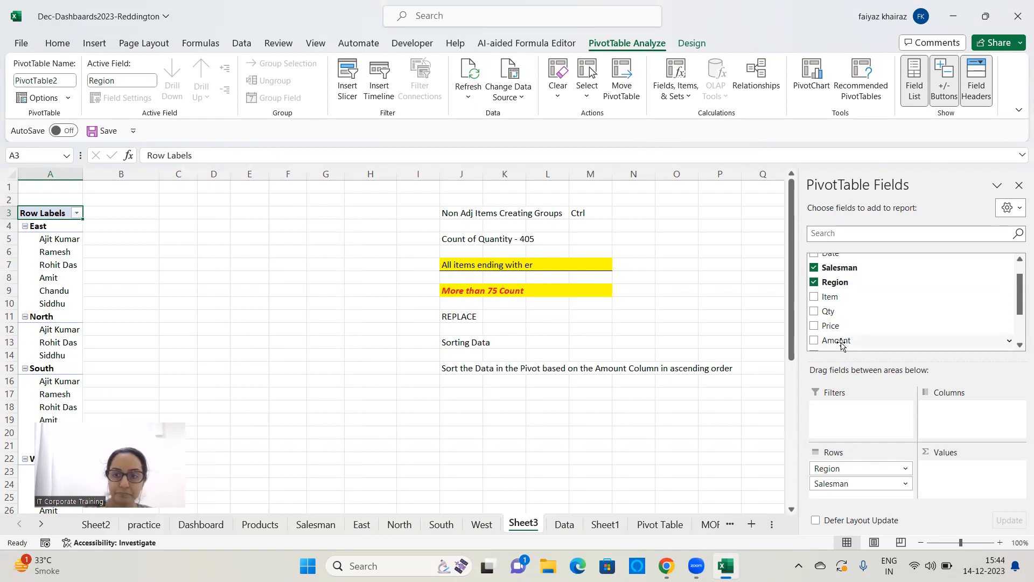
drag(836, 341, 973, 490)
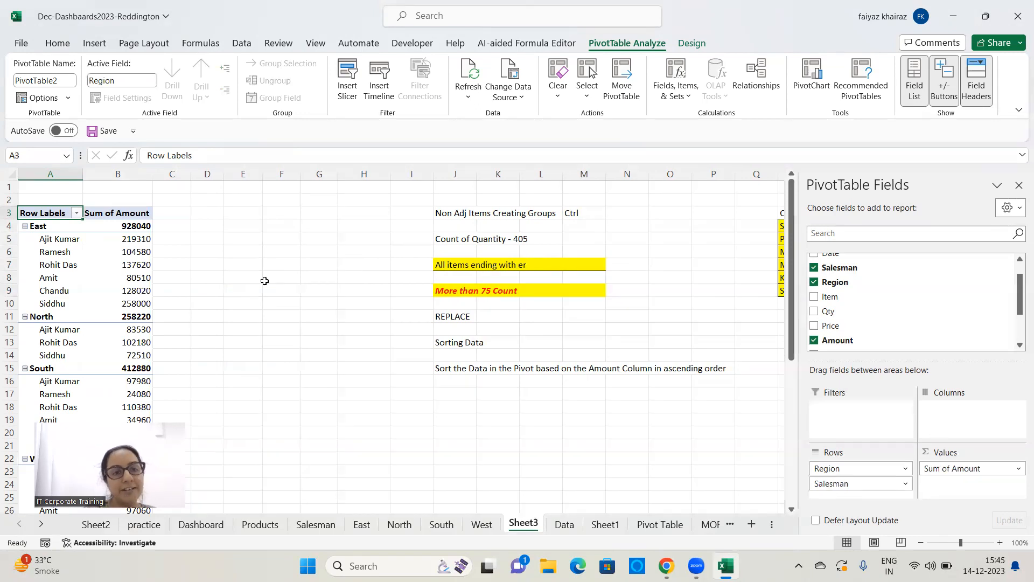
Step: Label cell B2 "Per month" and C2 "Annual Amount" above the pivot table, and widen column C to fit its label
click(143, 200)
text(Per month)
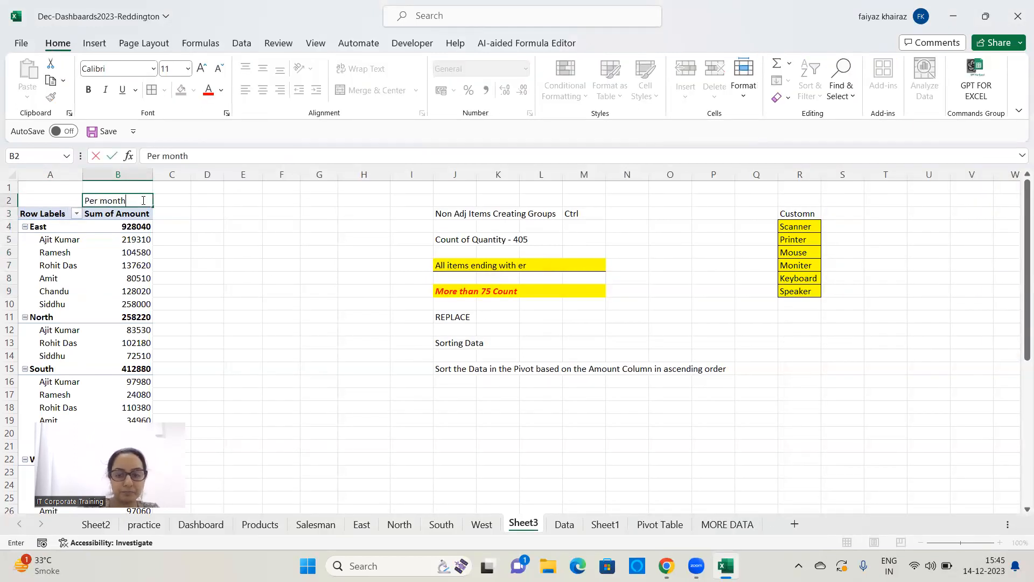
key(Tab)
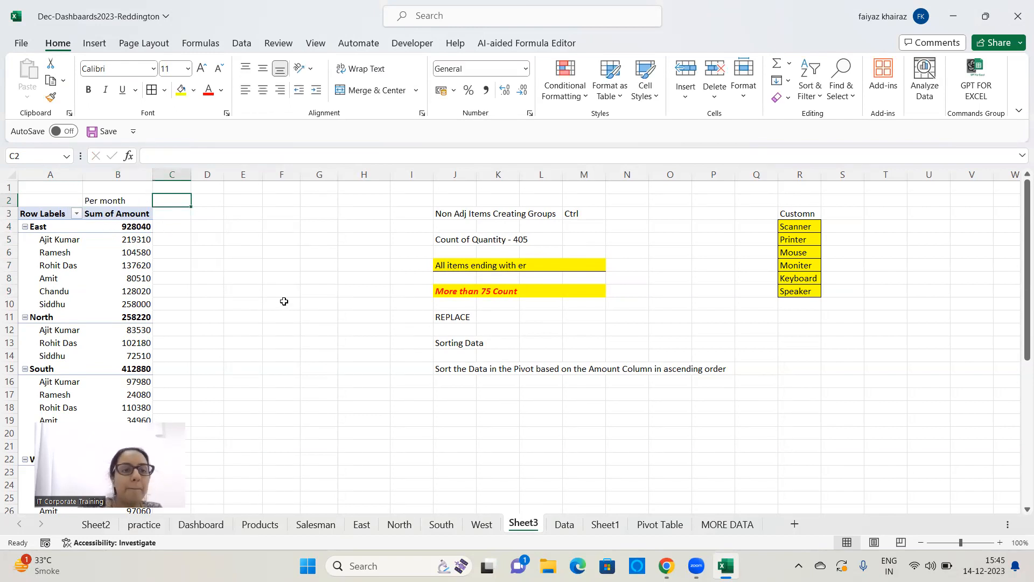
text(A)
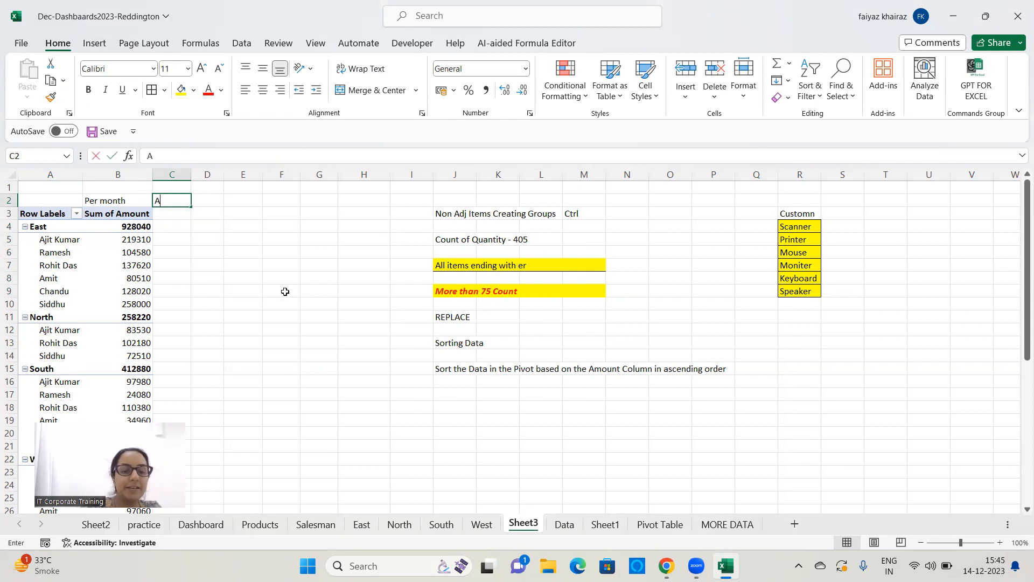
text(nnual AMount)
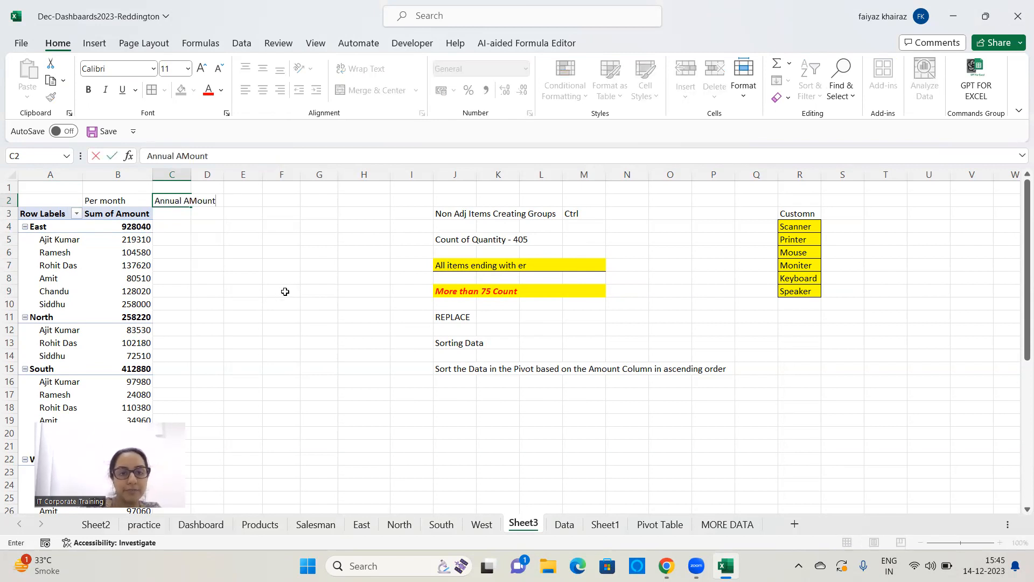
key(Return)
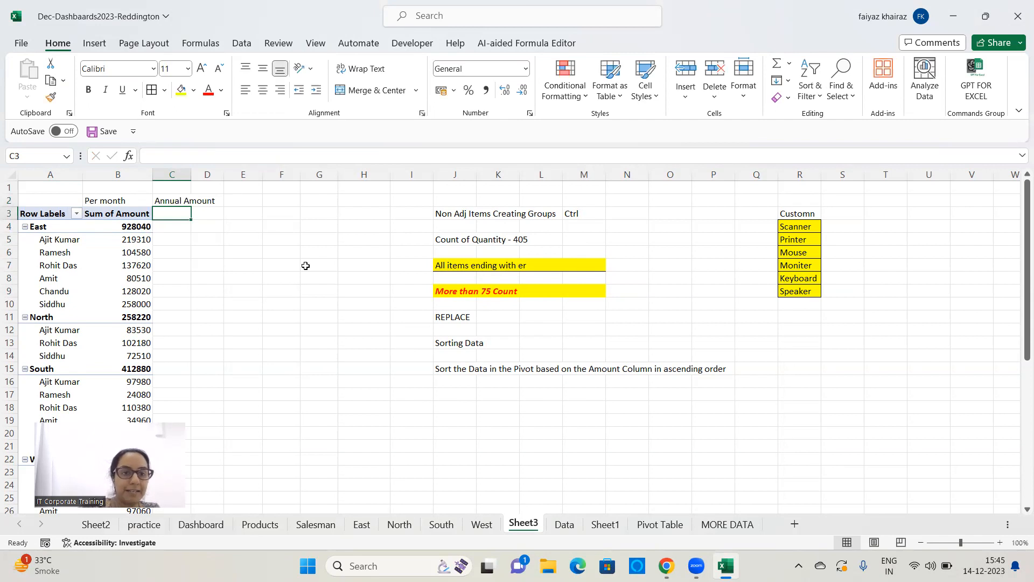
drag(192, 178, 218, 177)
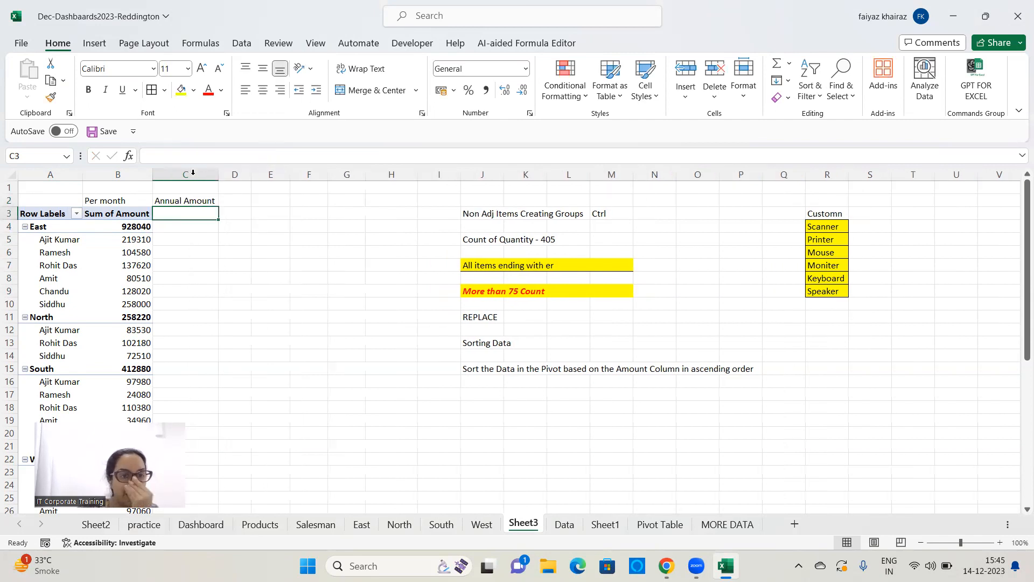
Step: Start a calculated field in the pivot table and name it Annual Turnover
click(136, 271)
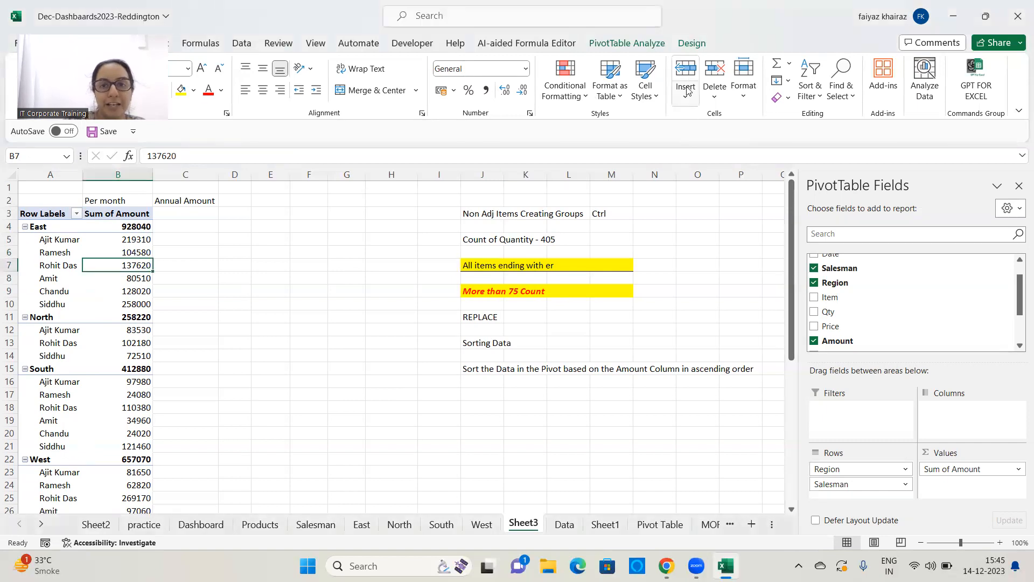
click(652, 48)
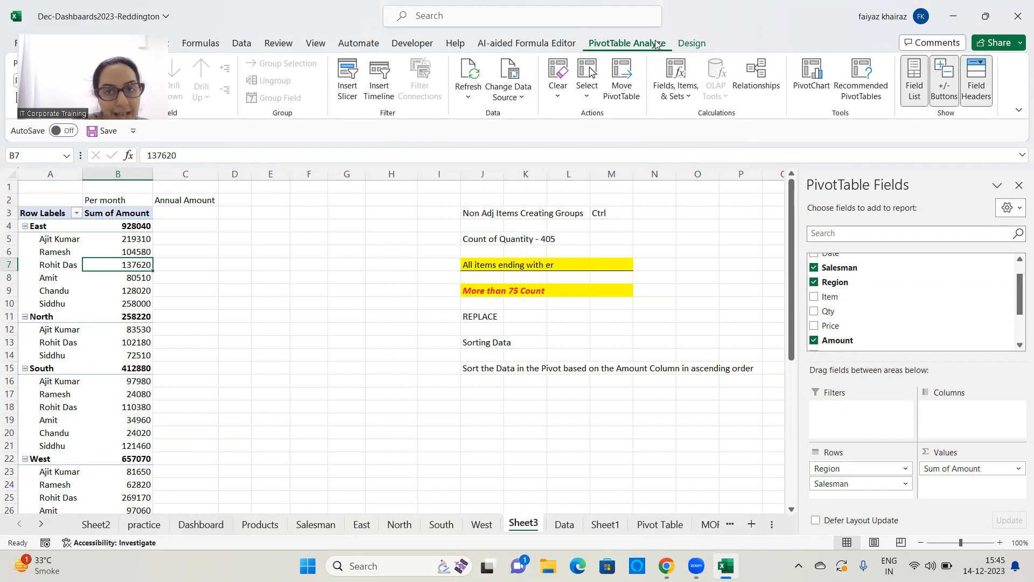
click(689, 97)
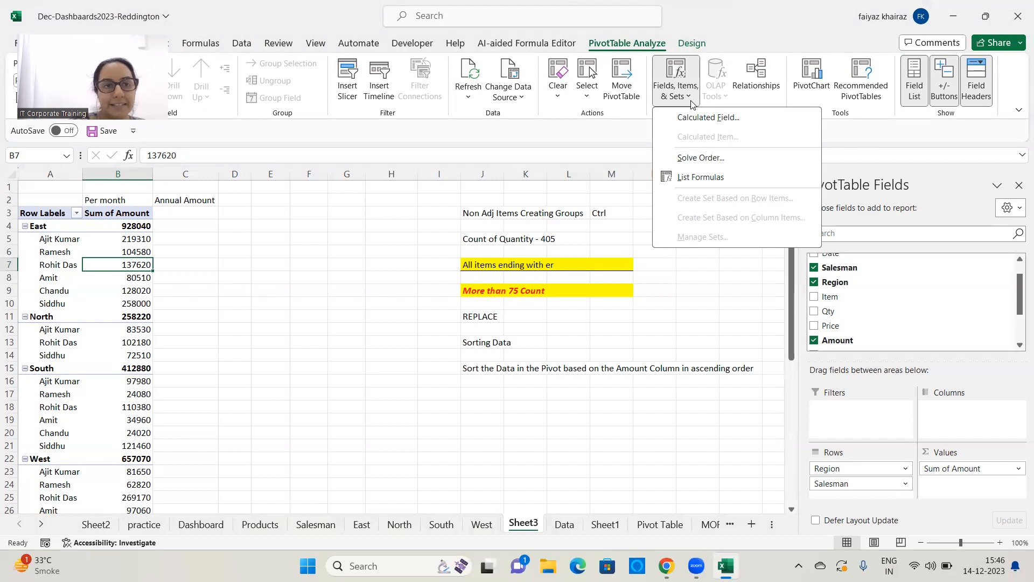
click(733, 117)
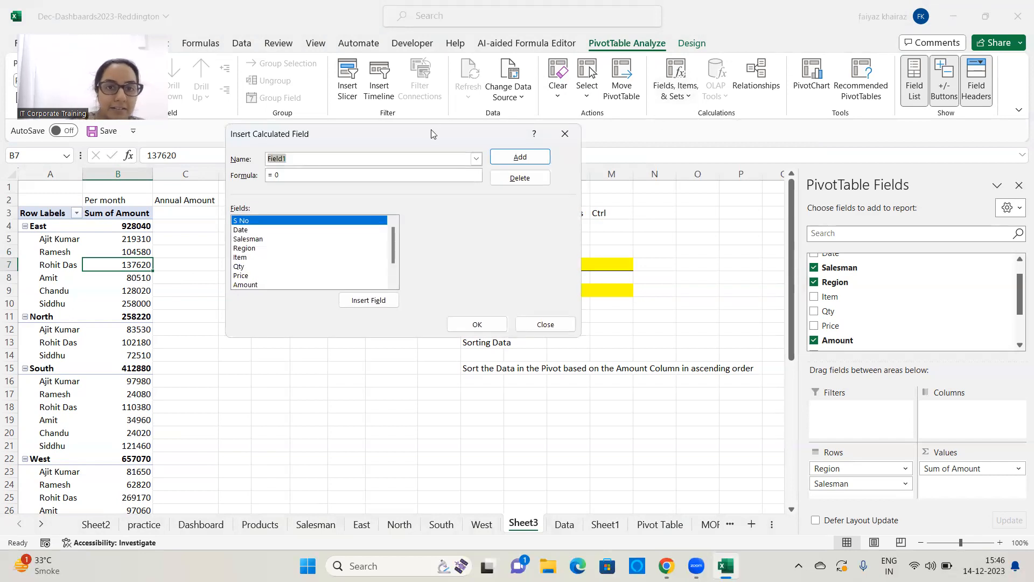
drag(433, 134, 536, 112)
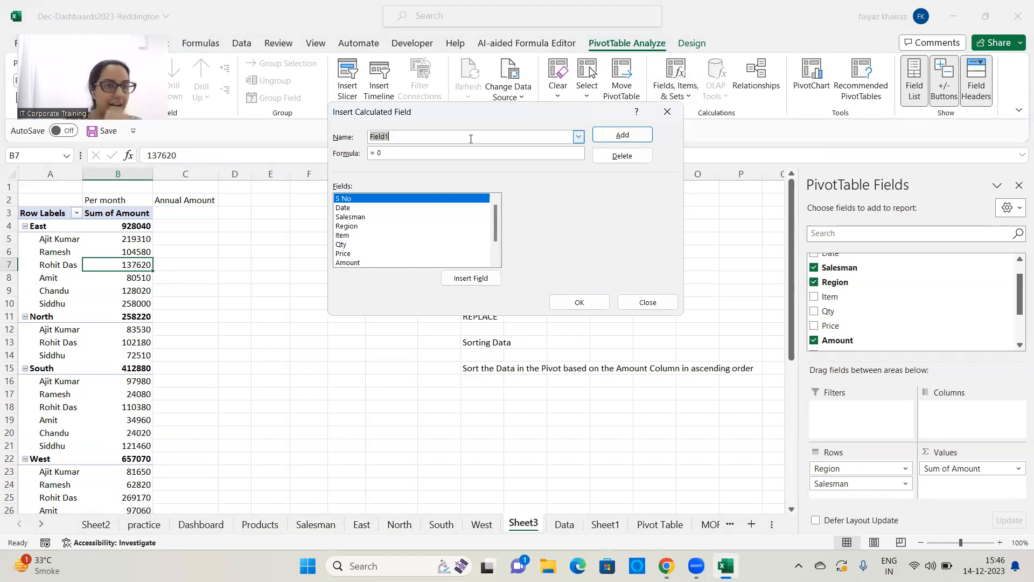
key(BackSpace)
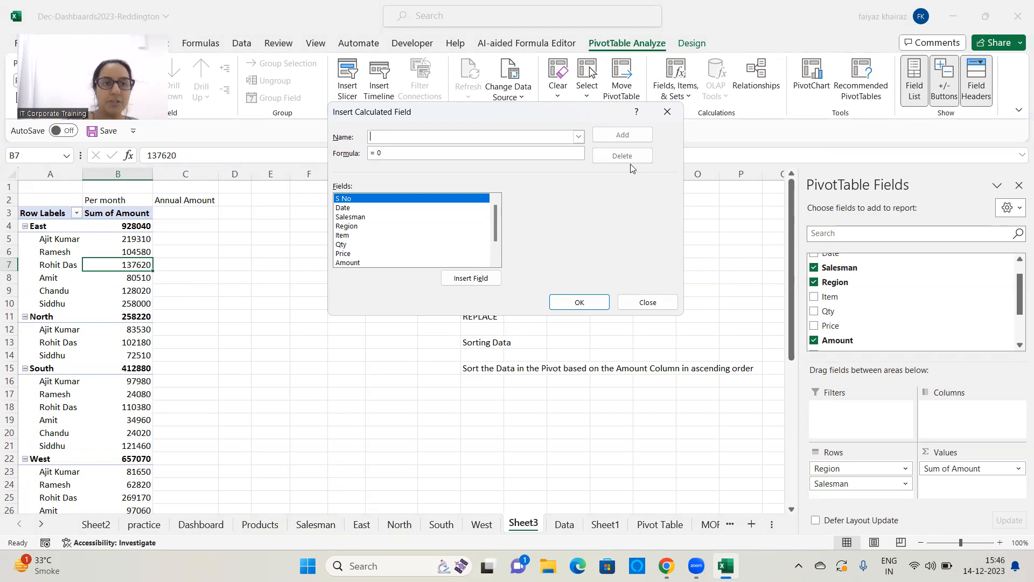
text(Annual)
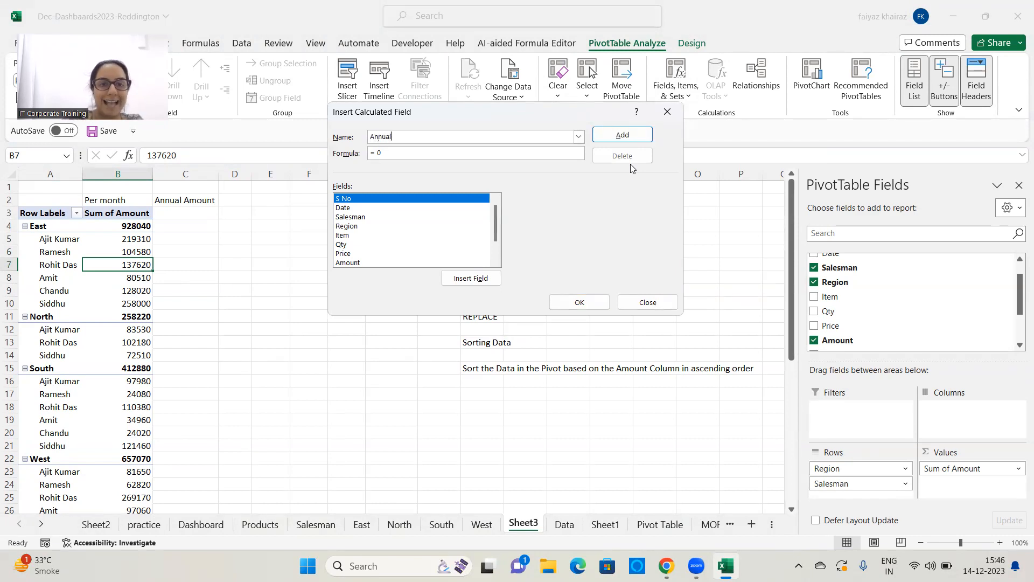
text( Turnover)
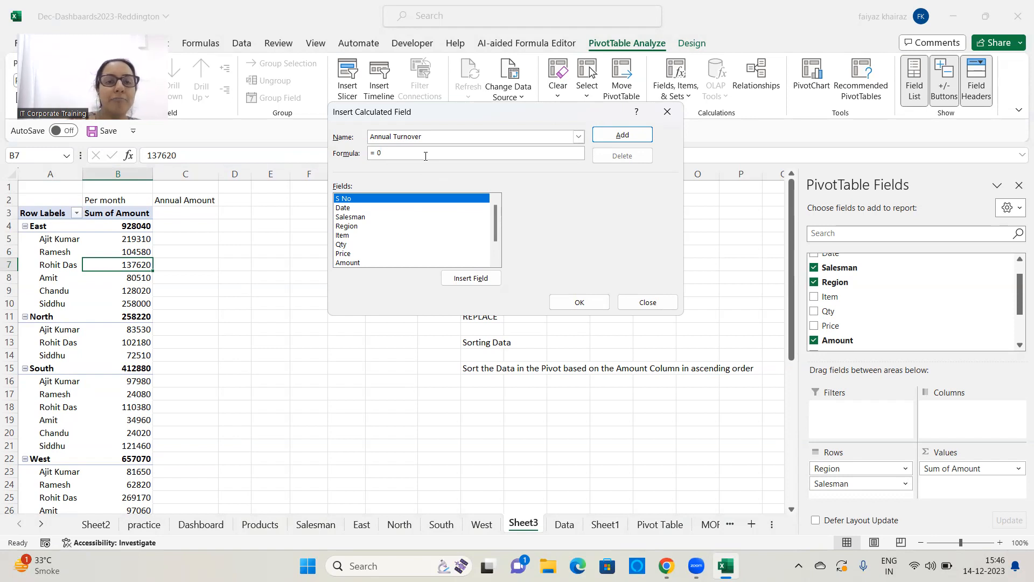
Step: Set the calculated field's formula to = 12* Amount using the Amount field, and insert it into the pivot table
key(BackSpace)
text(12*)
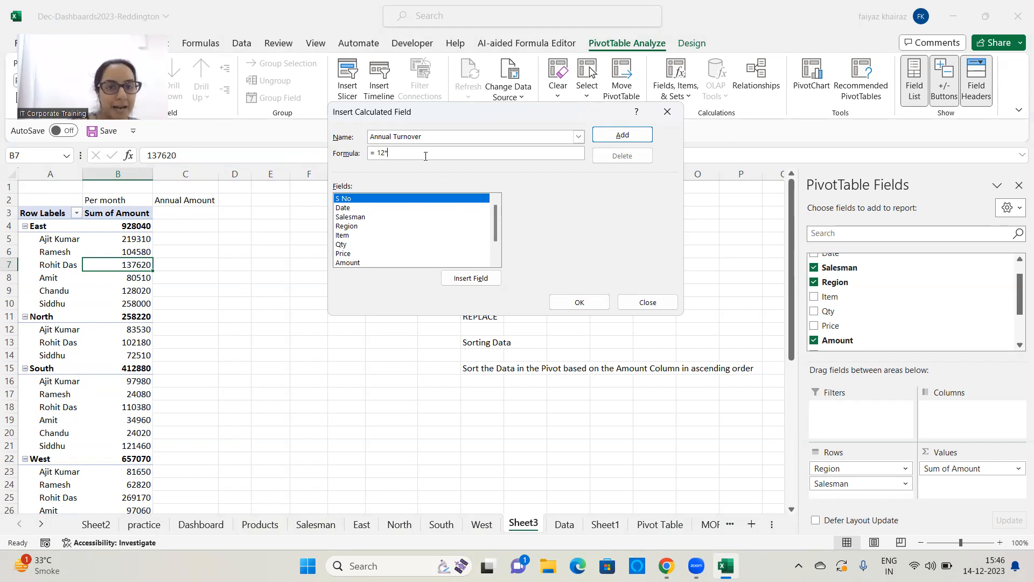
click(371, 262)
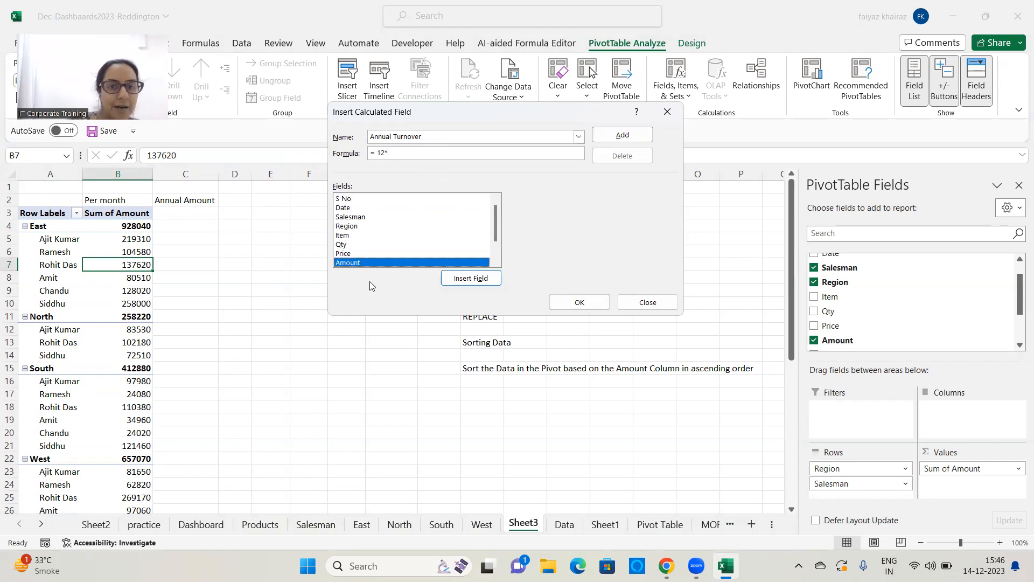
click(471, 278)
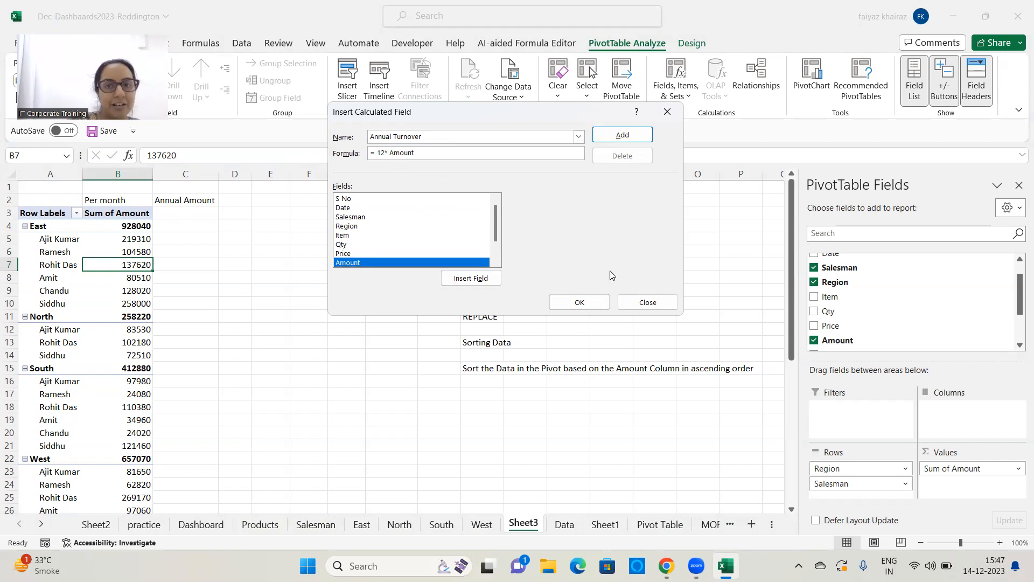
click(584, 300)
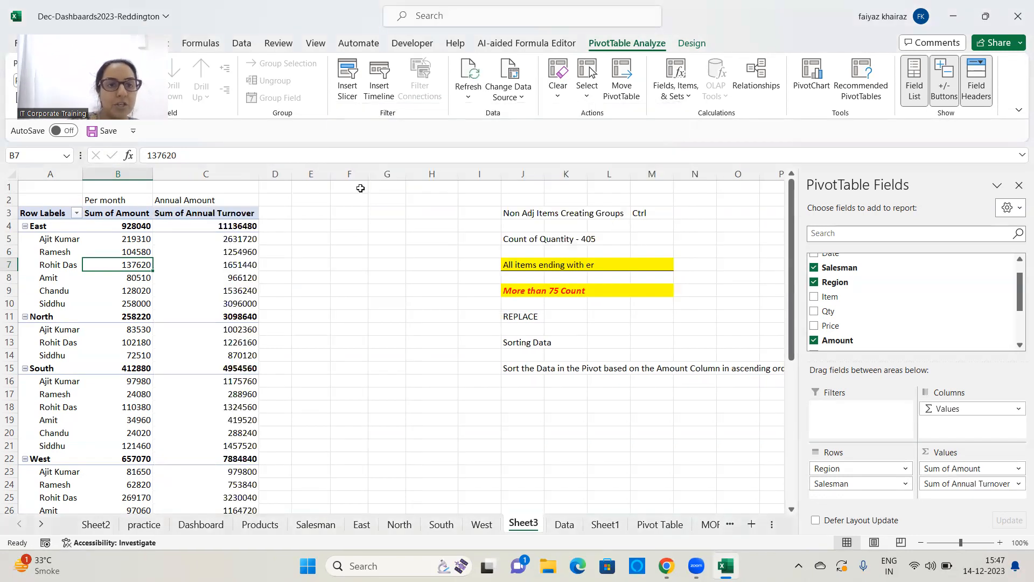
Step: Compare the Sum of Amount and Sum of Annual Turnover columns, and review the calculated field dialog without adding another field
scroll(190, 298, down, 5)
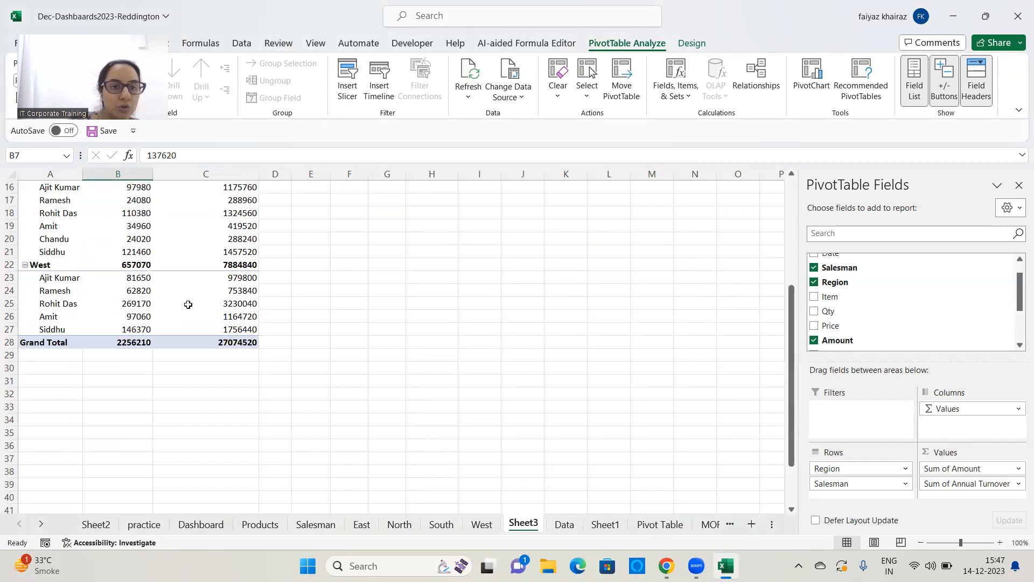
scroll(249, 320, up, 5)
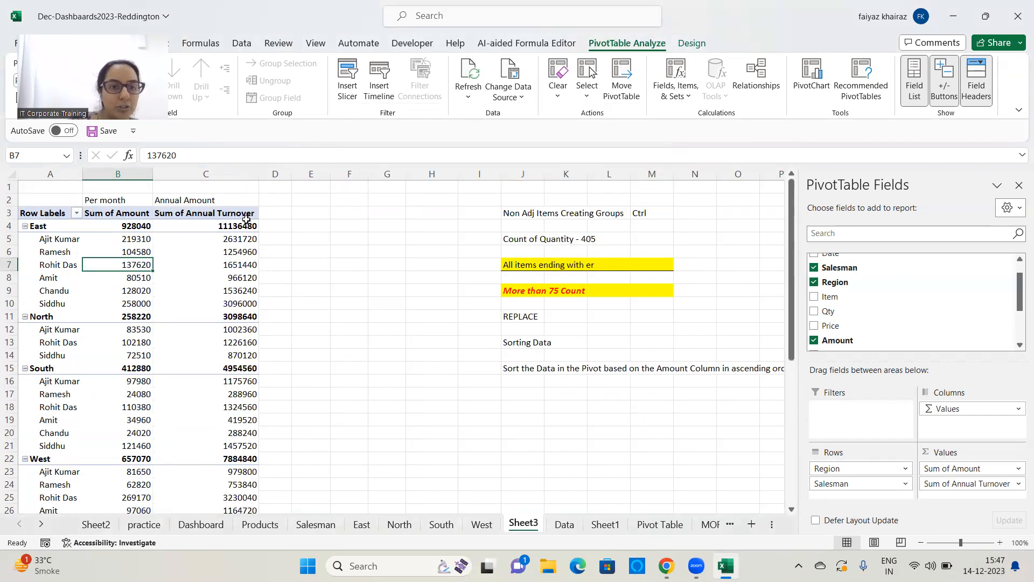
click(225, 215)
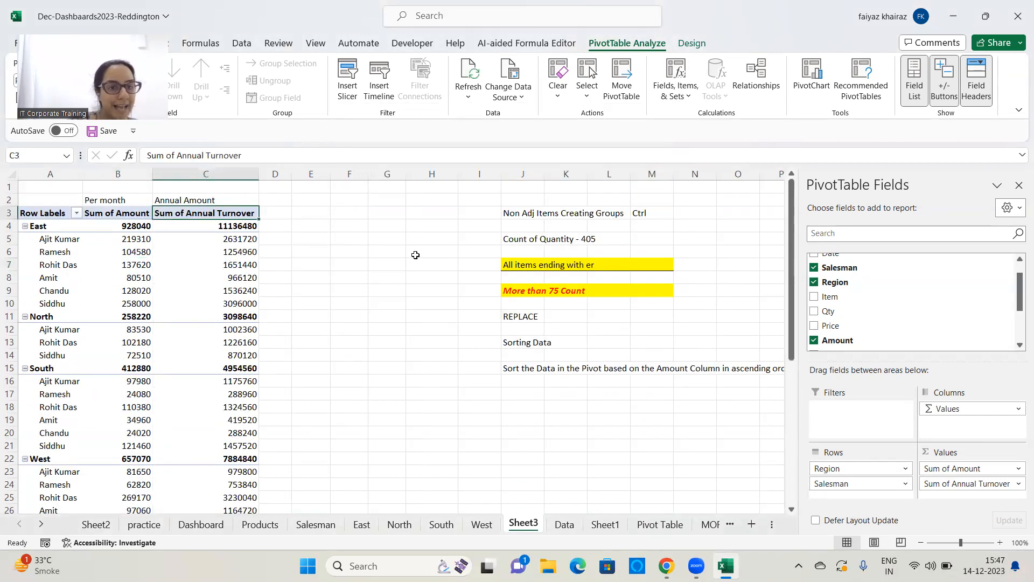
click(131, 215)
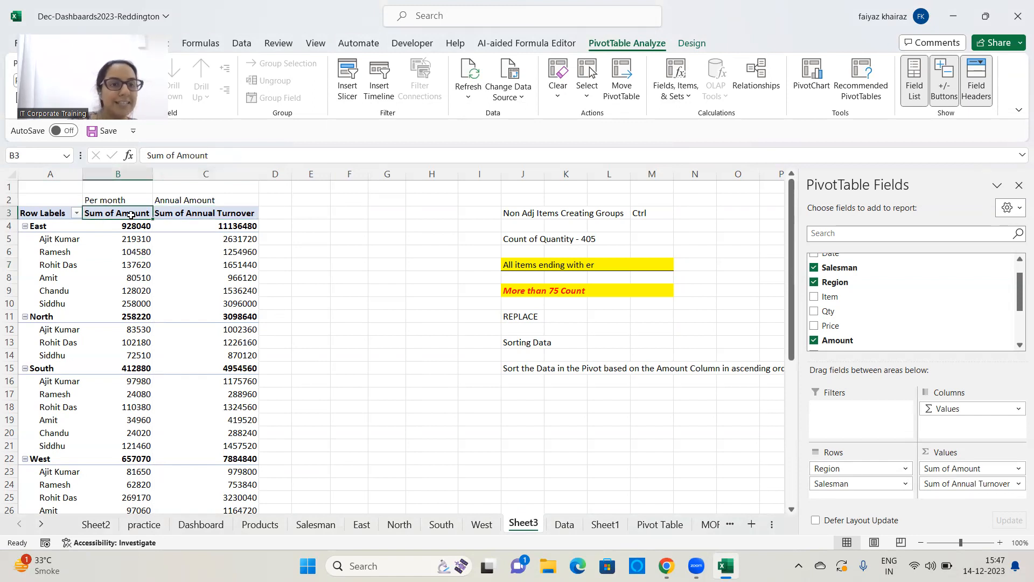
click(224, 219)
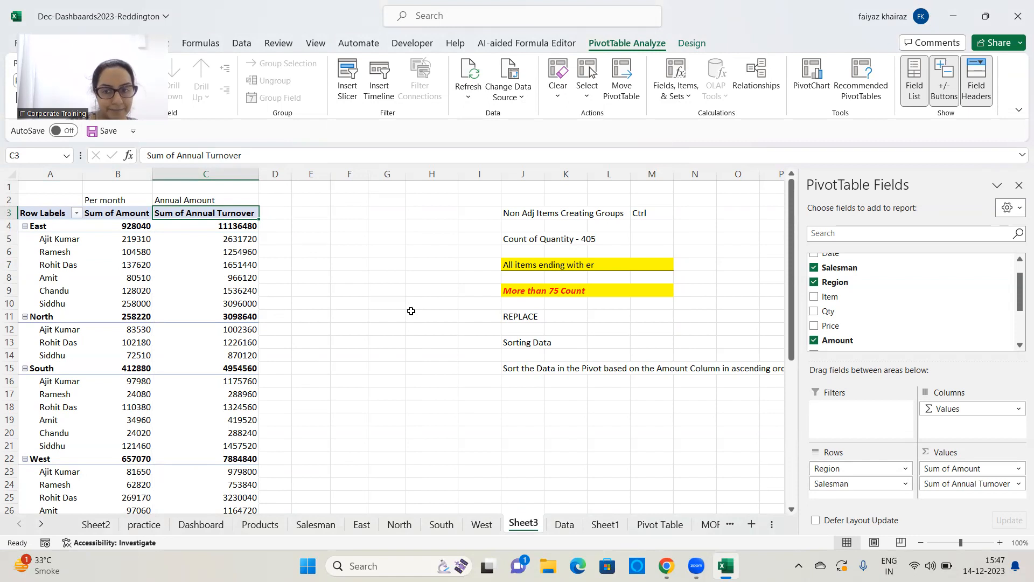
scroll(1018, 345, down, 2)
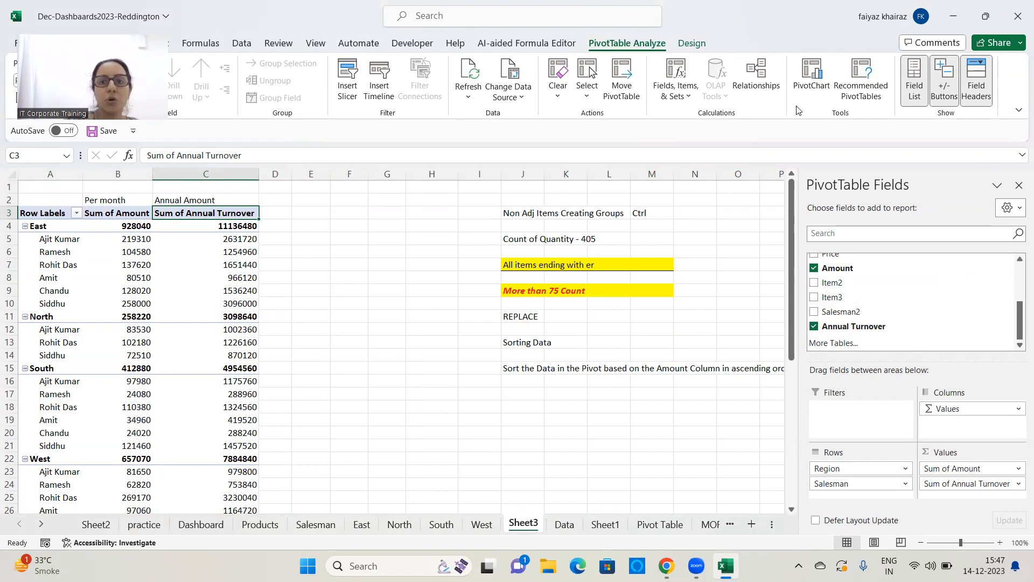
click(696, 105)
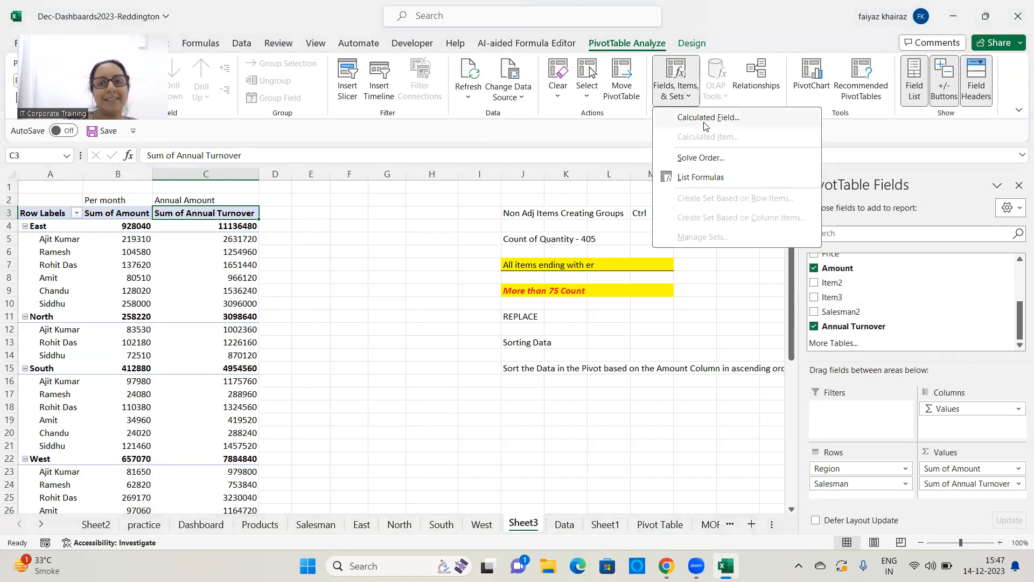
click(705, 118)
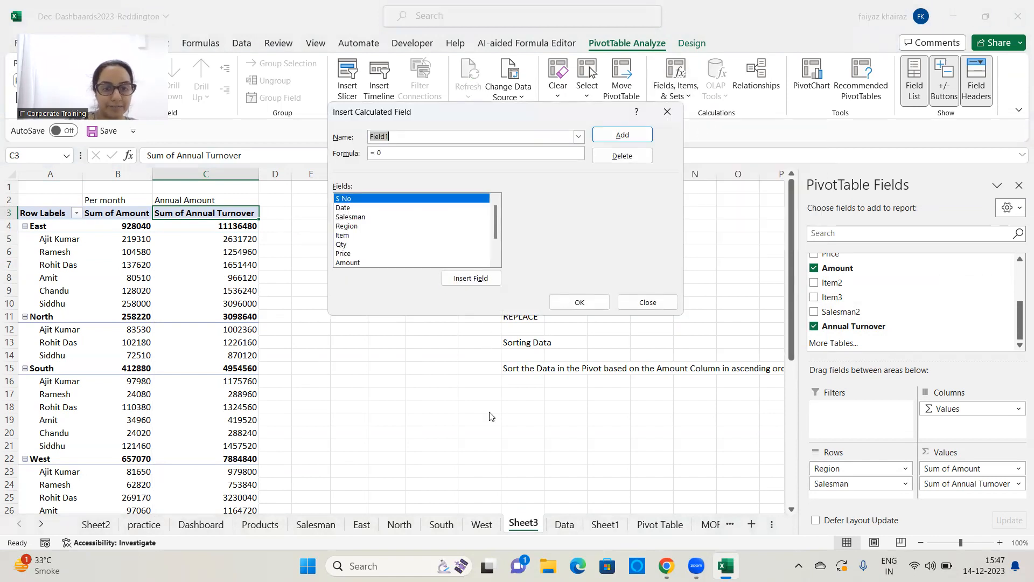
click(810, 369)
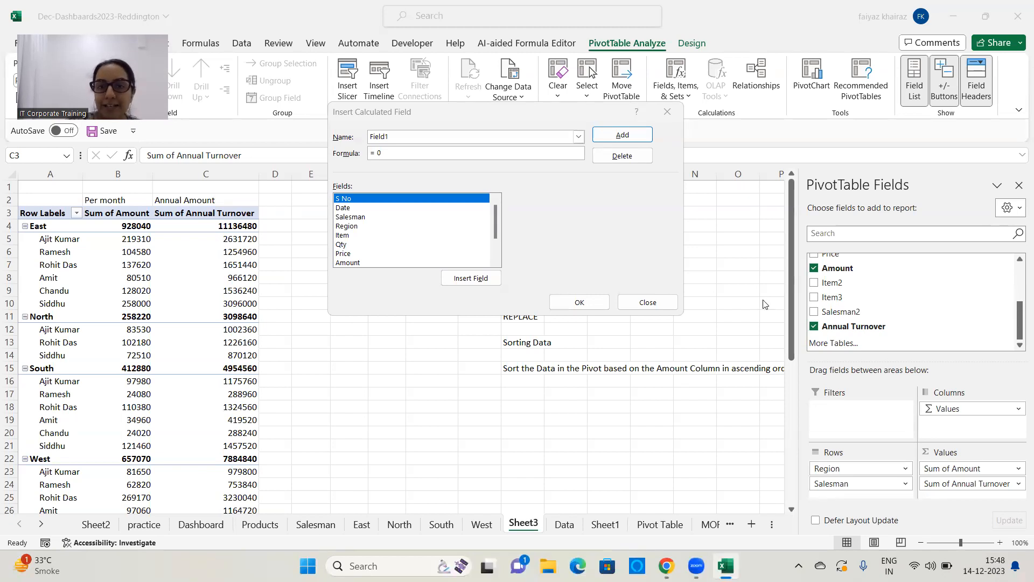
click(648, 302)
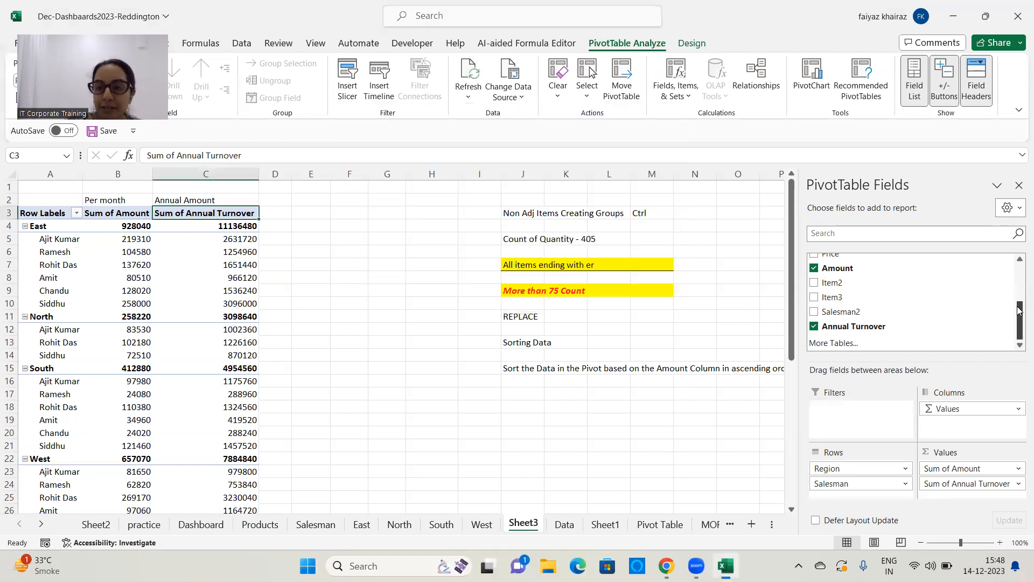
Step: Remove Sum of Amount and Sum of Annual Turnover from the pivot table's values area
drag(1017, 322, 1017, 308)
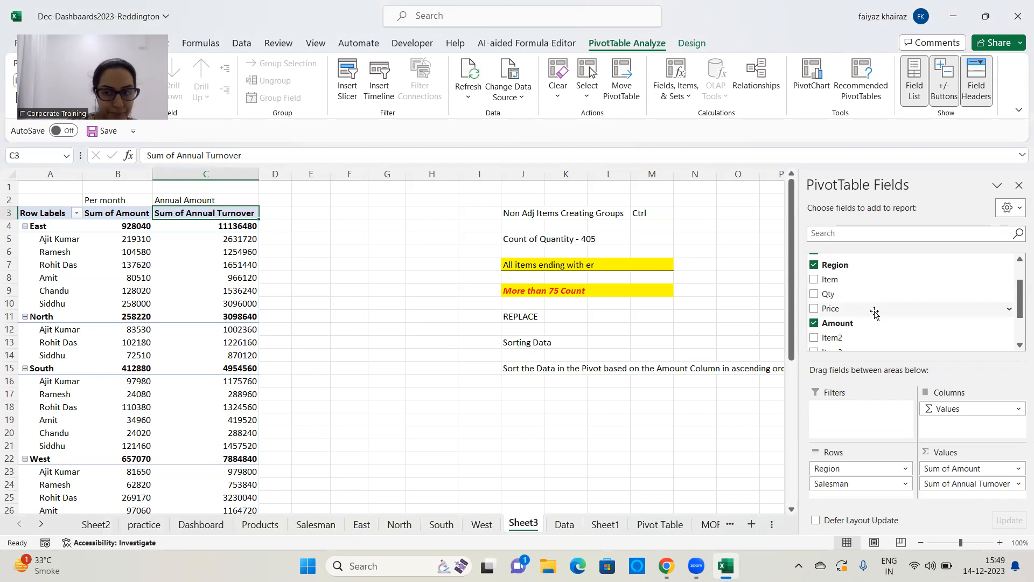
drag(961, 468, 773, 453)
drag(968, 483, 712, 420)
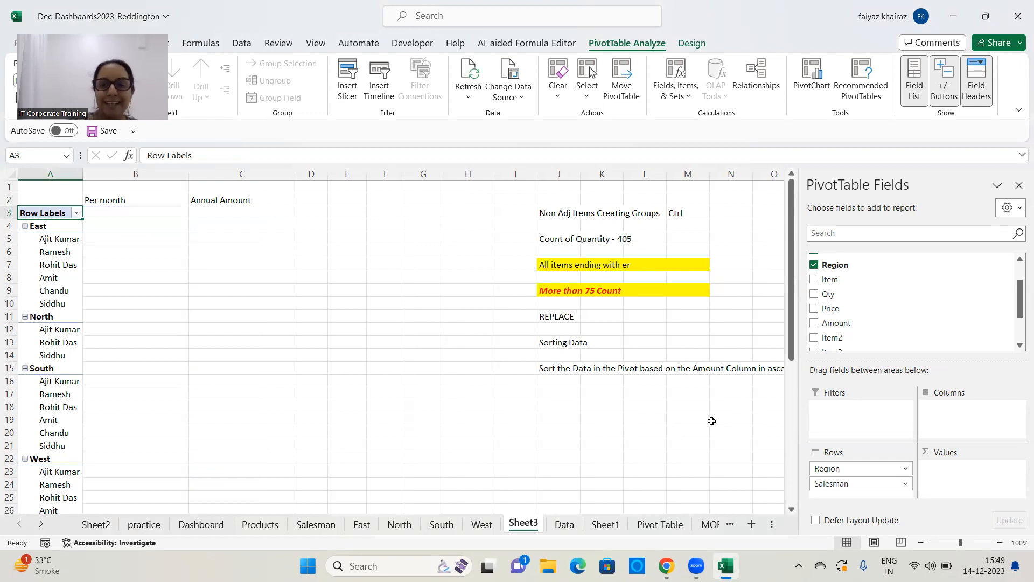
Step: Start a new calculated field in the pivot table and name it TOTALCOLUMN
click(672, 97)
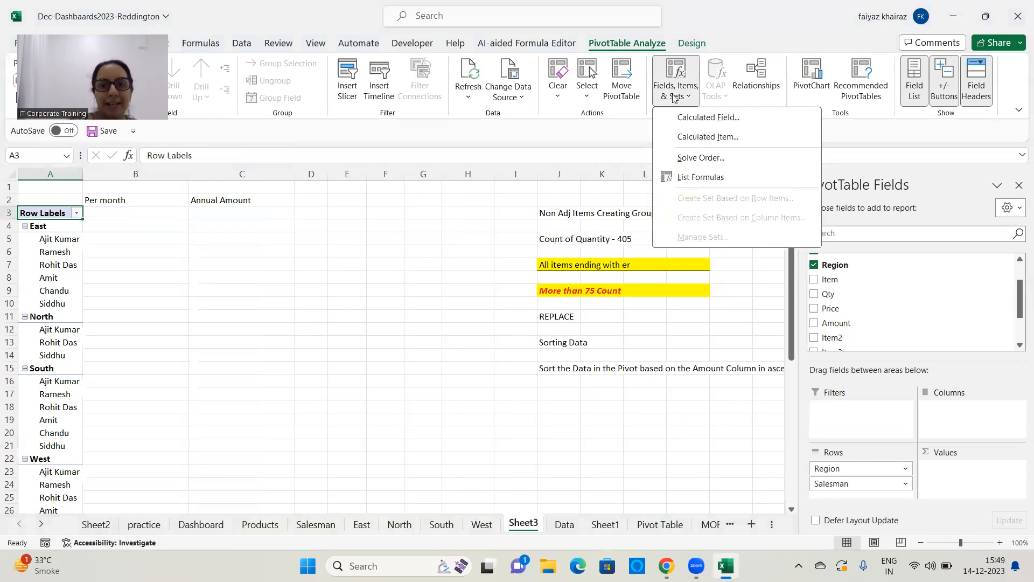
click(691, 126)
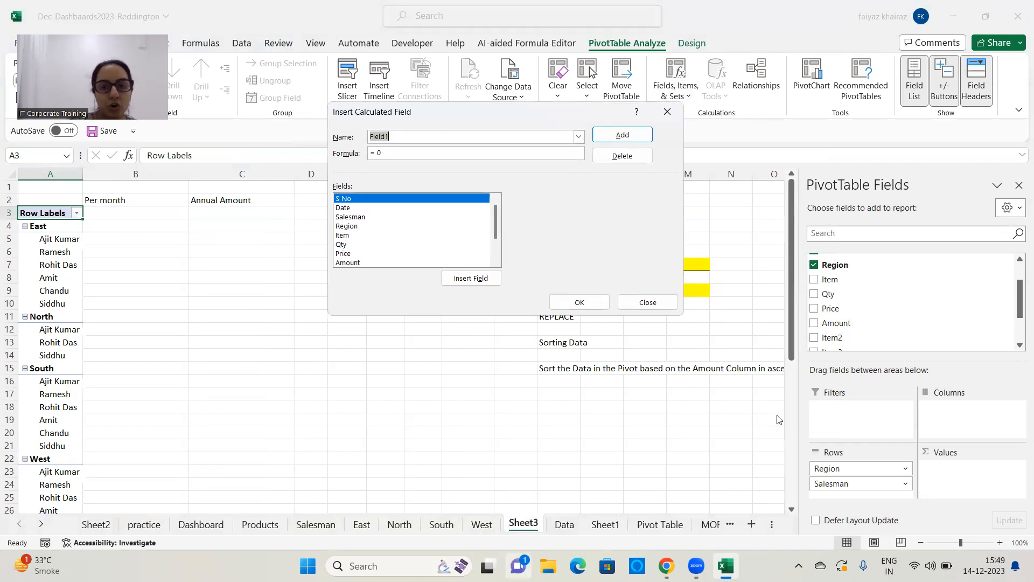
click(992, 152)
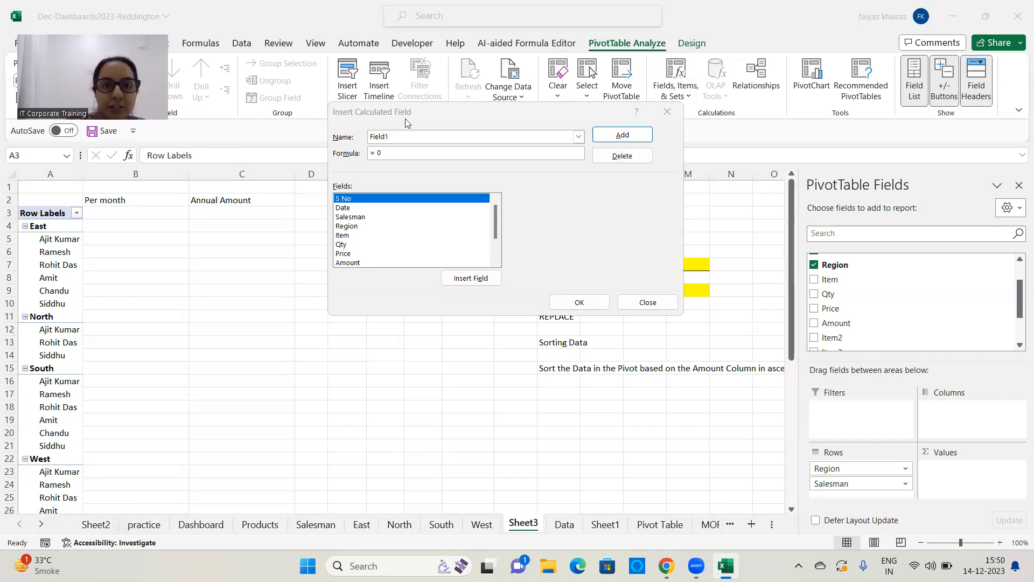
click(298, 137)
key(BackSpace)
text(TOTAL CO)
key(BackSpace)
key(BackSpace)
key(BackSpace)
text(COLUMN)
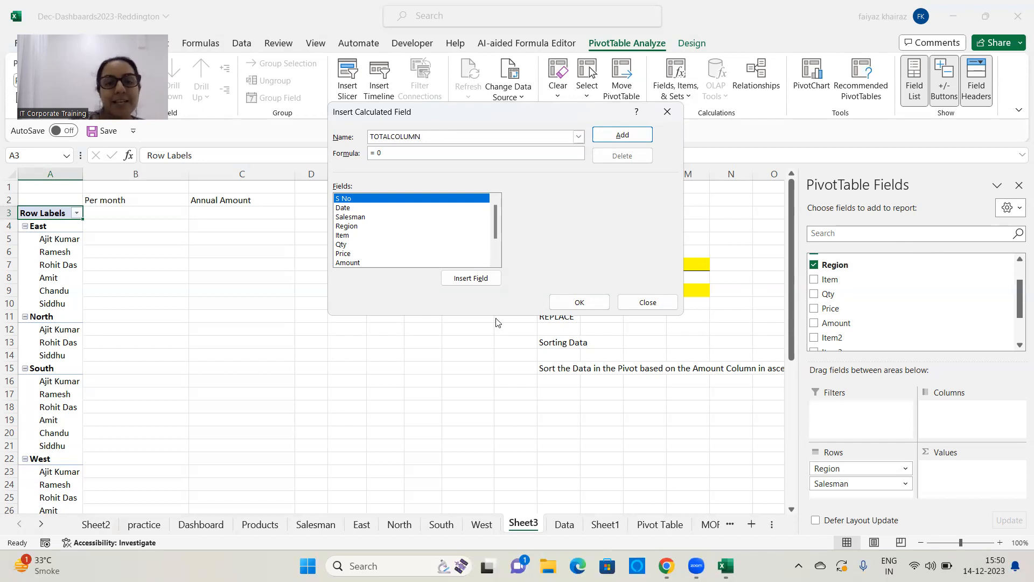
Step: Set the calculated field's formula to = Qty* Price using the Qty and Price fields, and add it to the pivot table
click(405, 152)
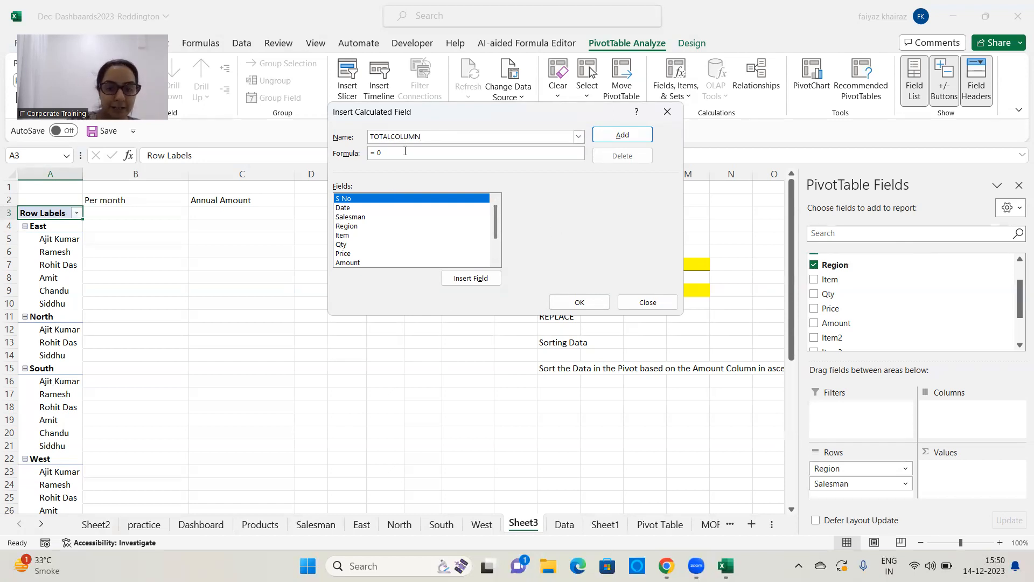
click(344, 245)
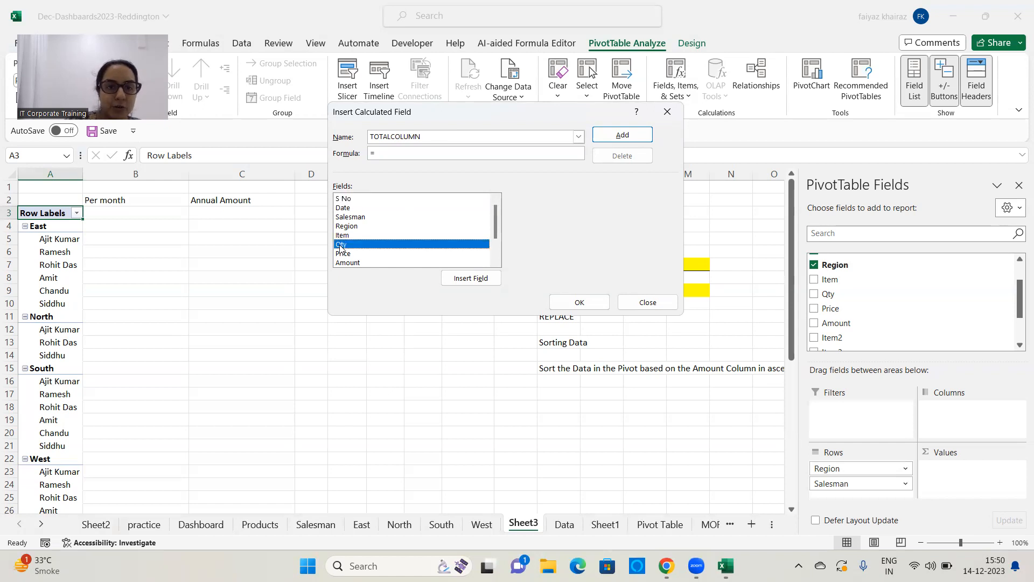
click(471, 278)
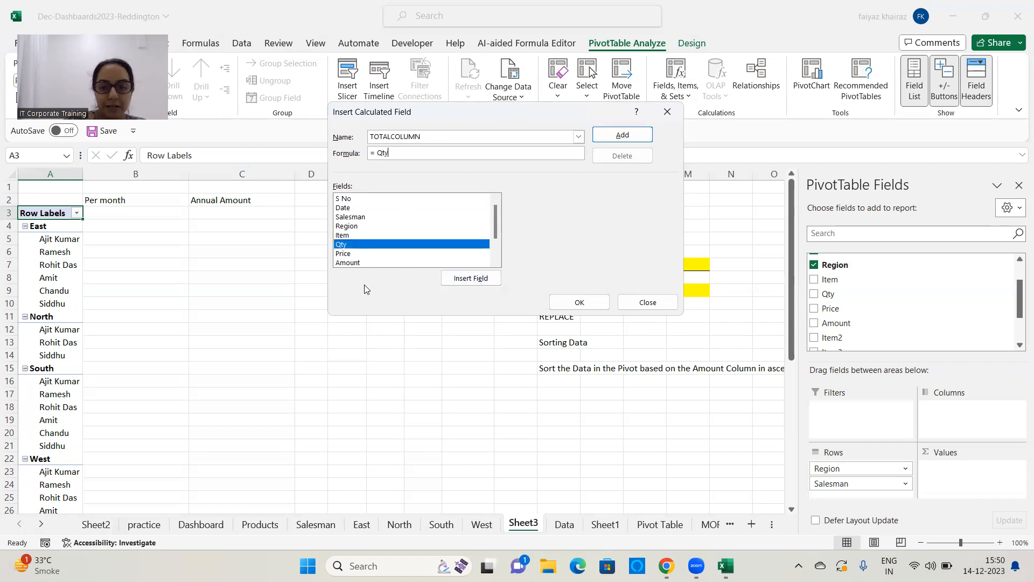
text(*)
click(348, 253)
click(456, 284)
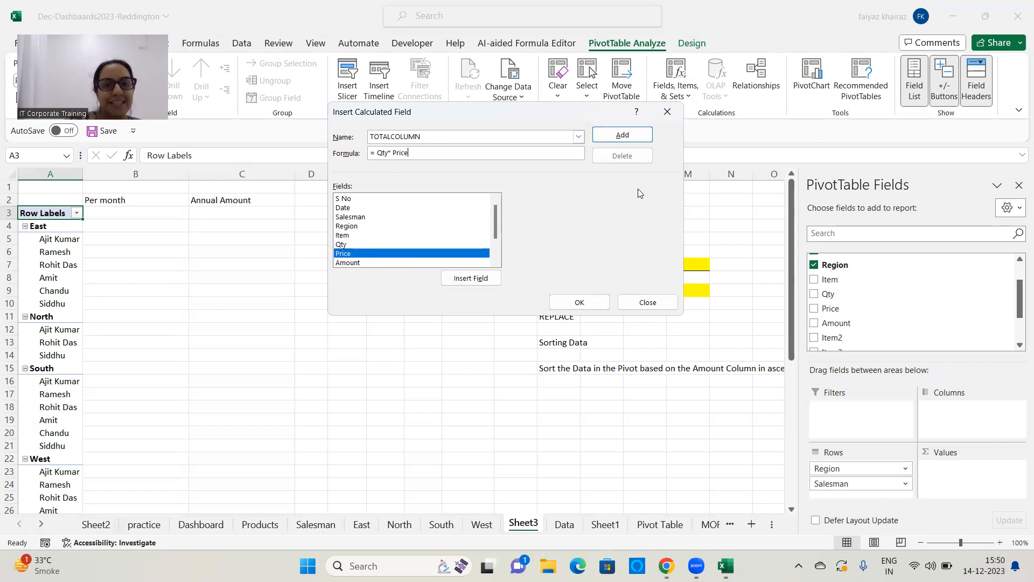
click(587, 310)
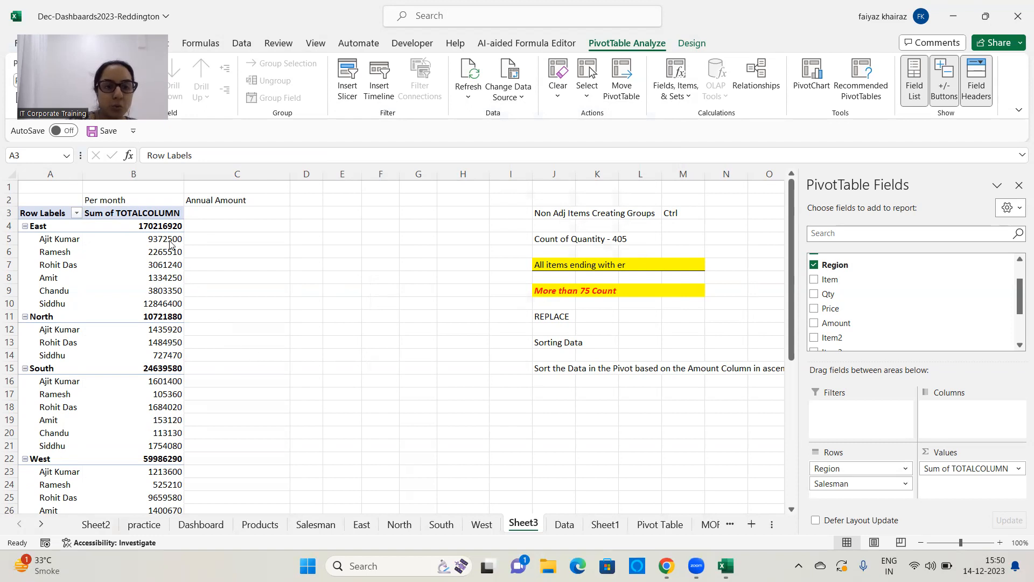
Step: Compare the Amount values on the Data sheet with the Sum of TOTALCOLUMN values in the pivot table on Sheet3
click(562, 531)
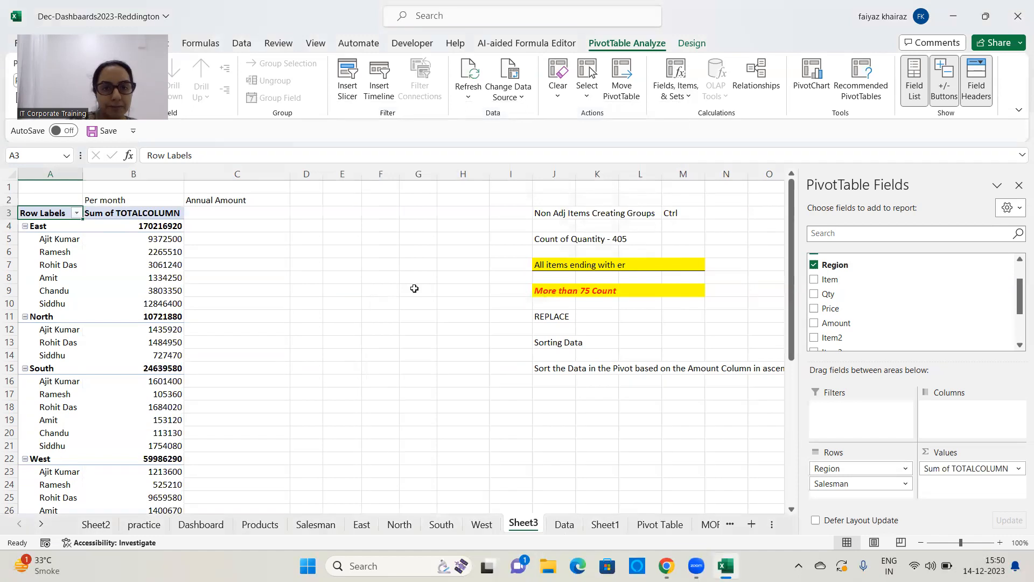
click(564, 524)
drag(1026, 432, 1027, 185)
click(445, 205)
click(382, 208)
click(436, 207)
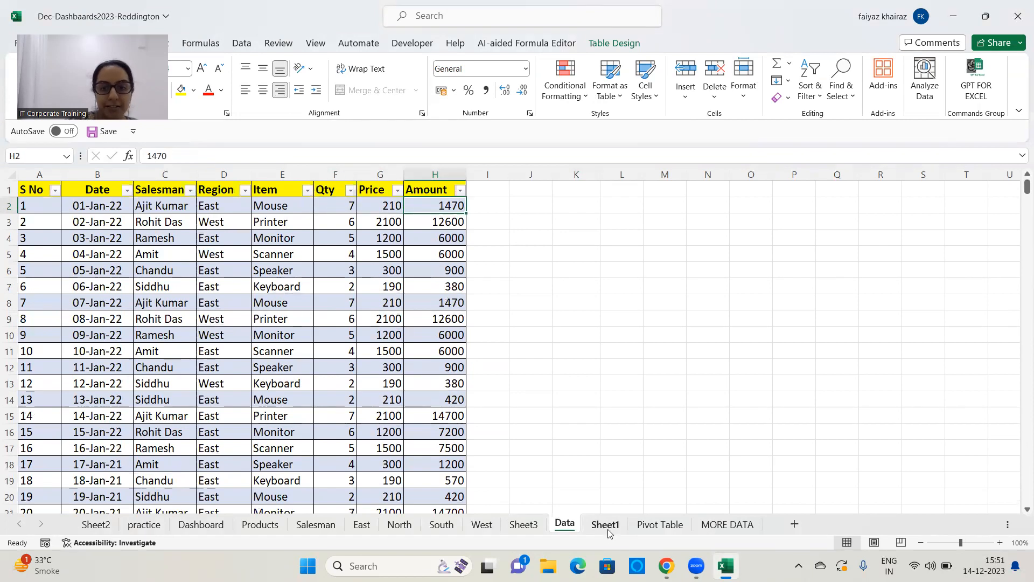
click(659, 523)
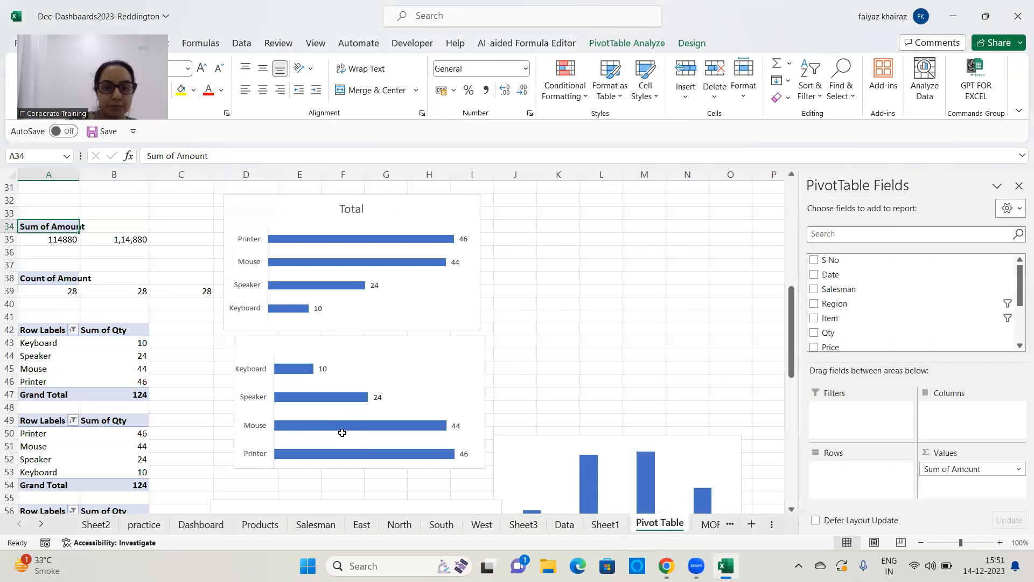
click(514, 528)
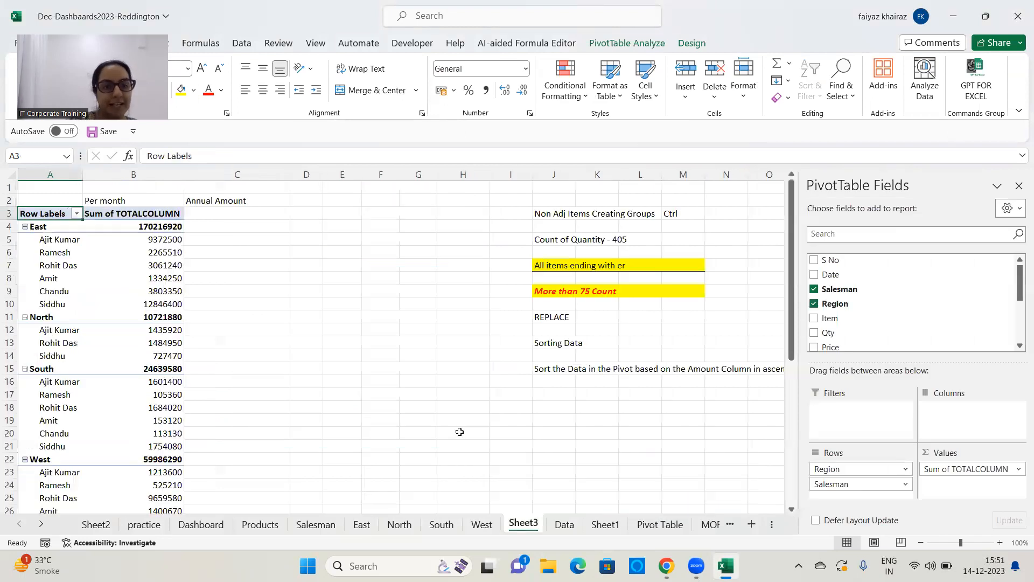
click(166, 227)
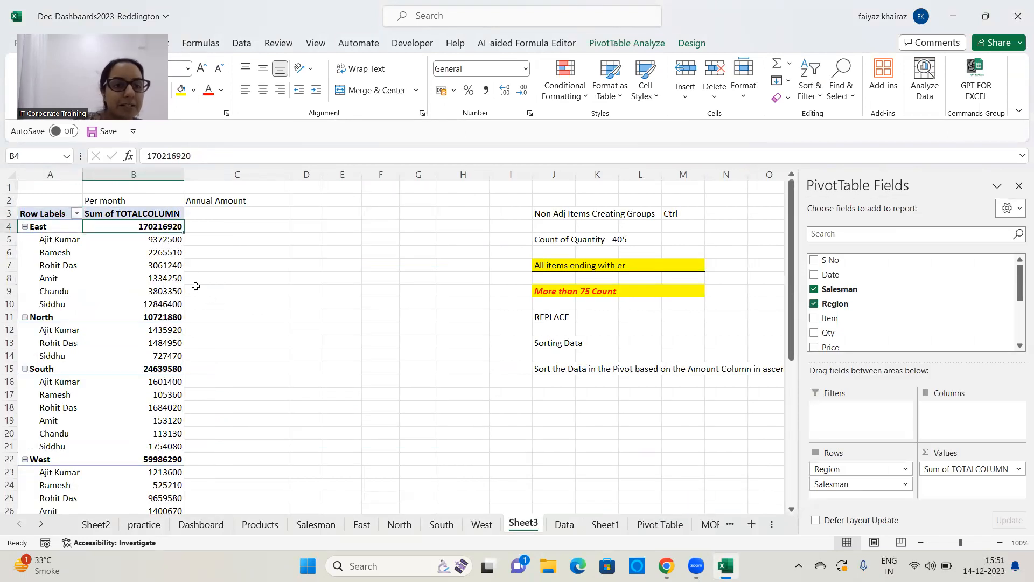
click(177, 242)
click(172, 268)
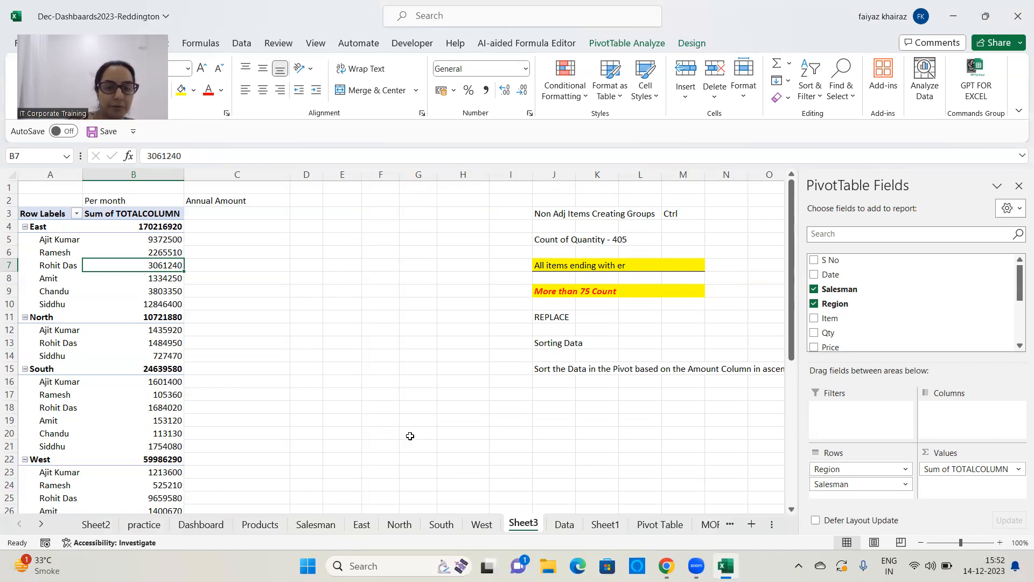
Step: Replace the pivot table's Region, Salesman and Sum of TOTALCOLUMN fields with Item in the rows and Amount in the values
drag(860, 468, 646, 426)
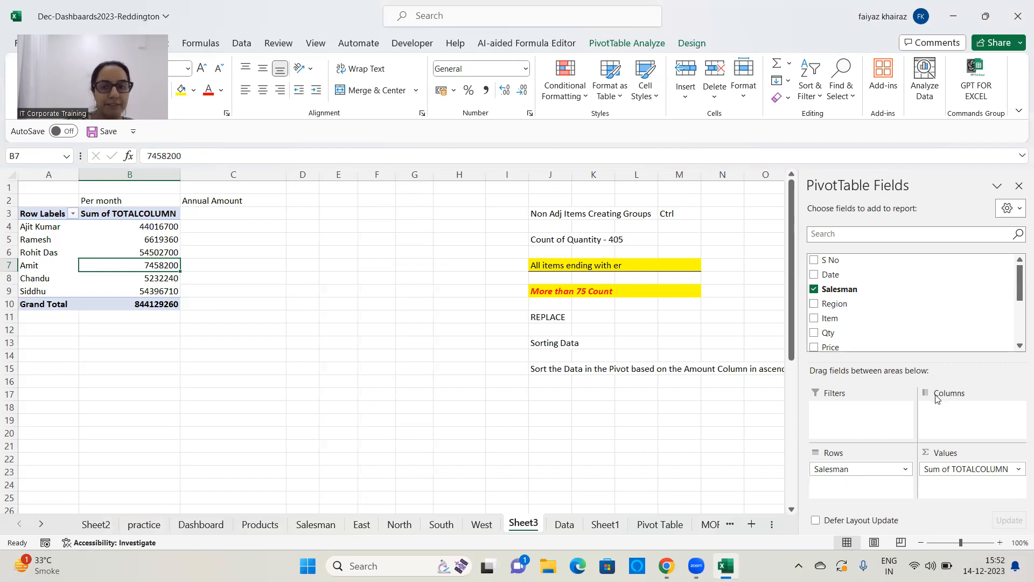
drag(994, 469, 749, 441)
scroll(840, 339, down, 2)
scroll(835, 334, down, 1)
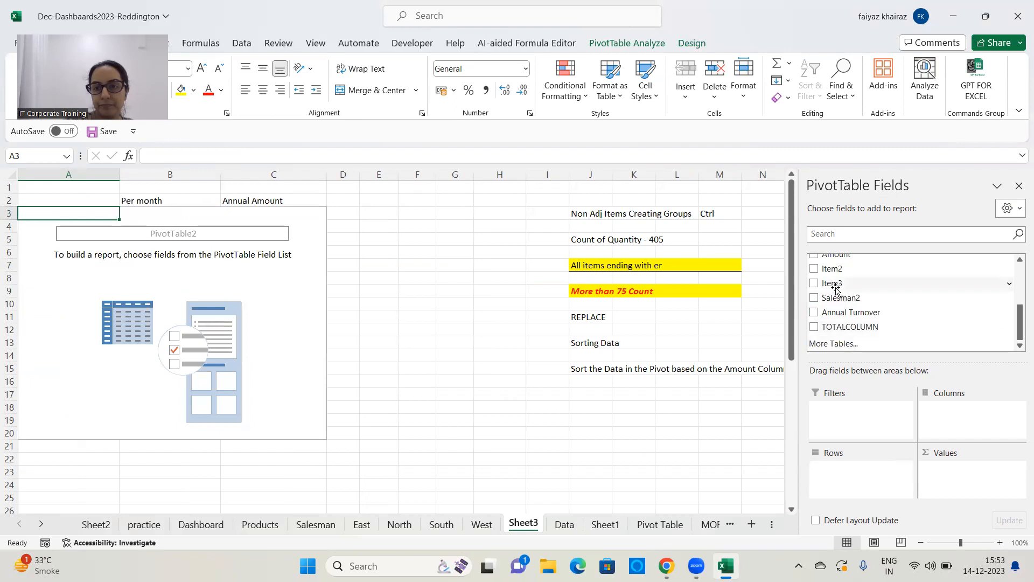
scroll(835, 302, up, 2)
scroll(836, 312, up, 2)
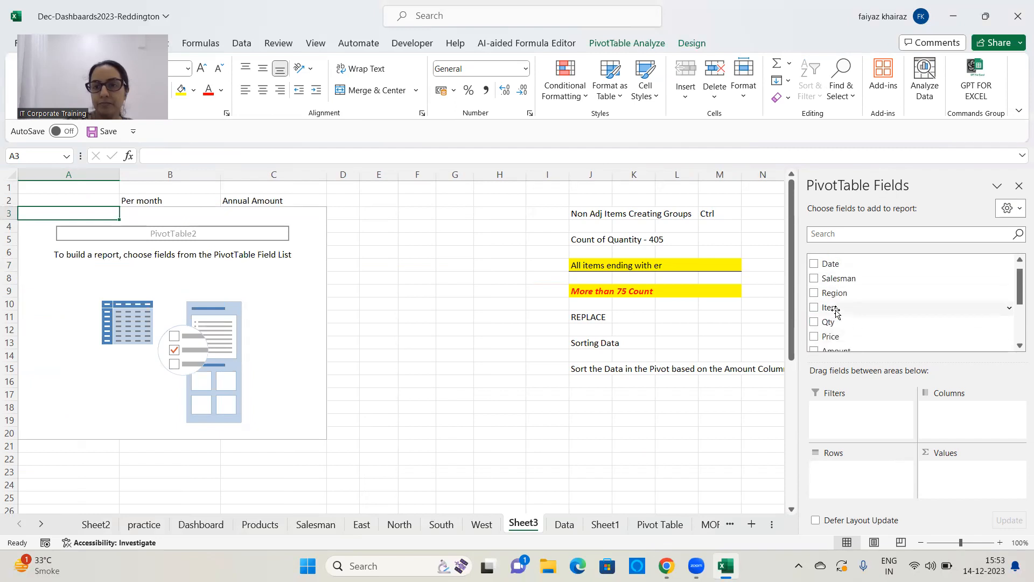
drag(835, 318, 840, 470)
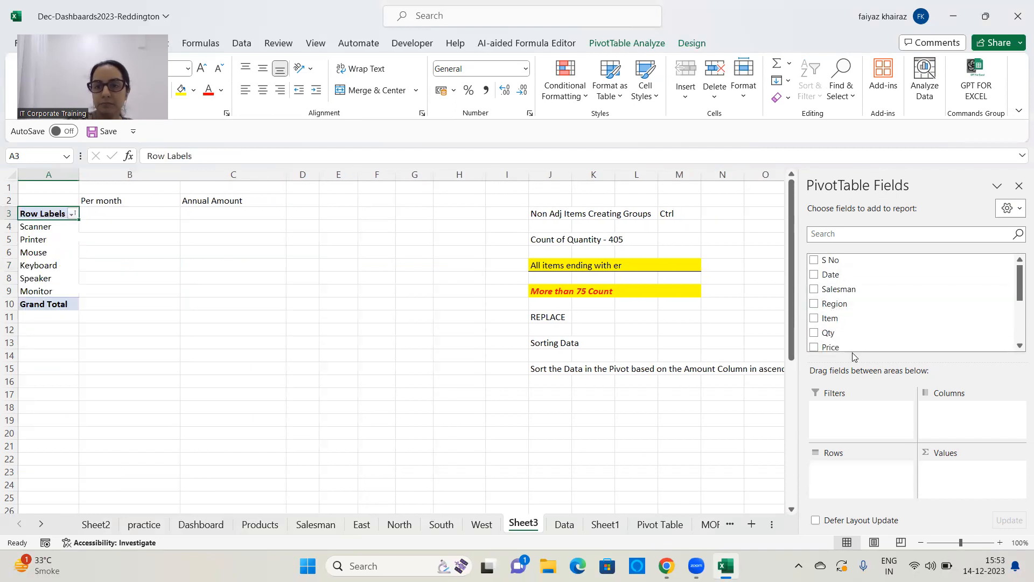
scroll(854, 340, down, 4)
scroll(854, 342, up, 1)
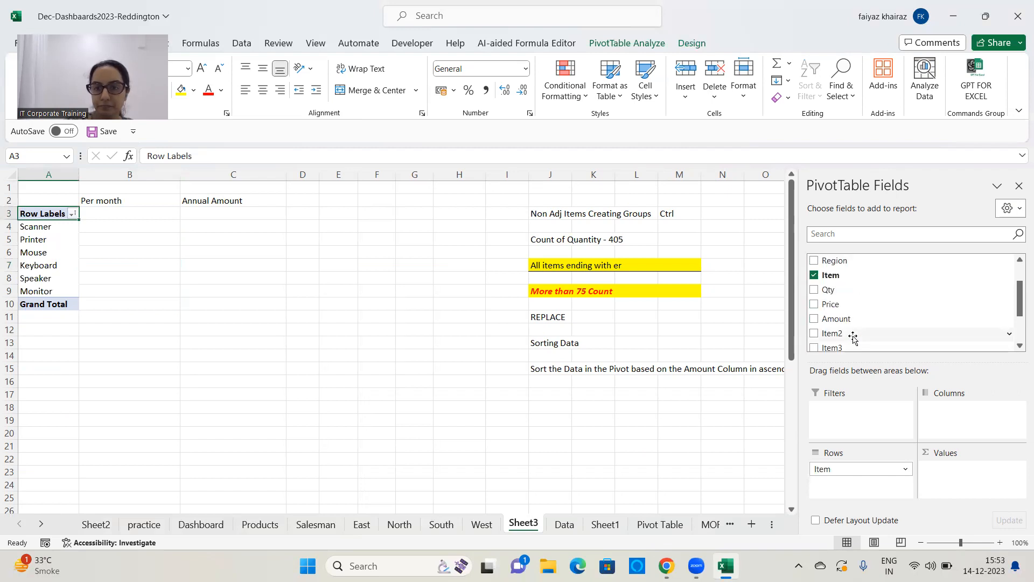
drag(856, 289, 967, 473)
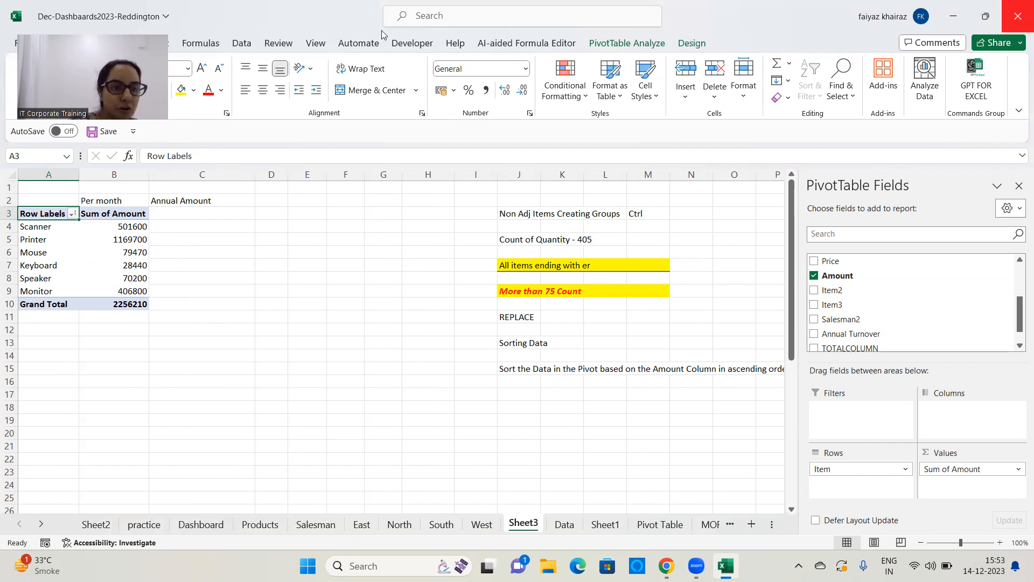
Step: Filter the pivot table's row labels to the top 3 items by Sum of Amount
click(72, 214)
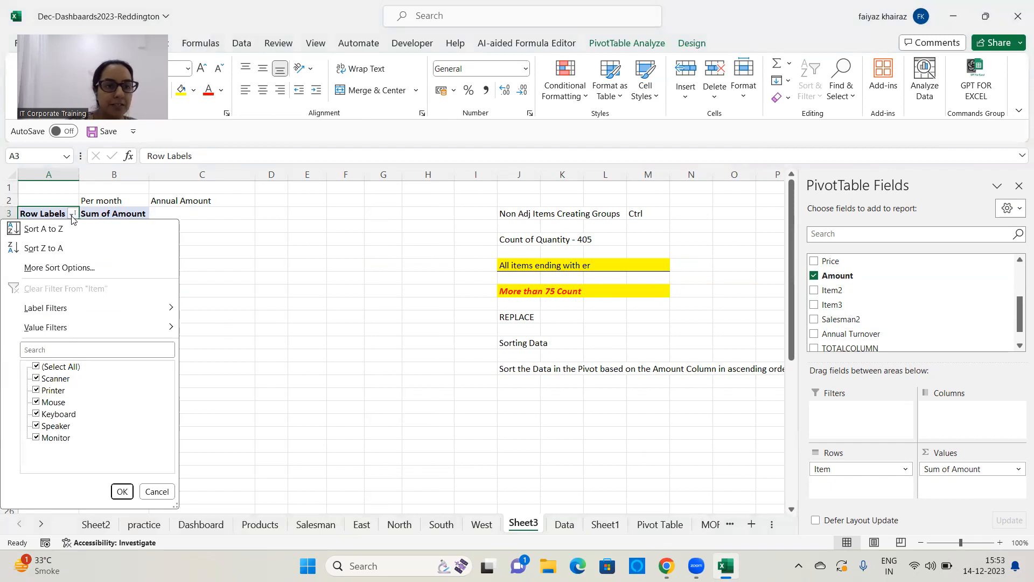
mouse_move(90, 329)
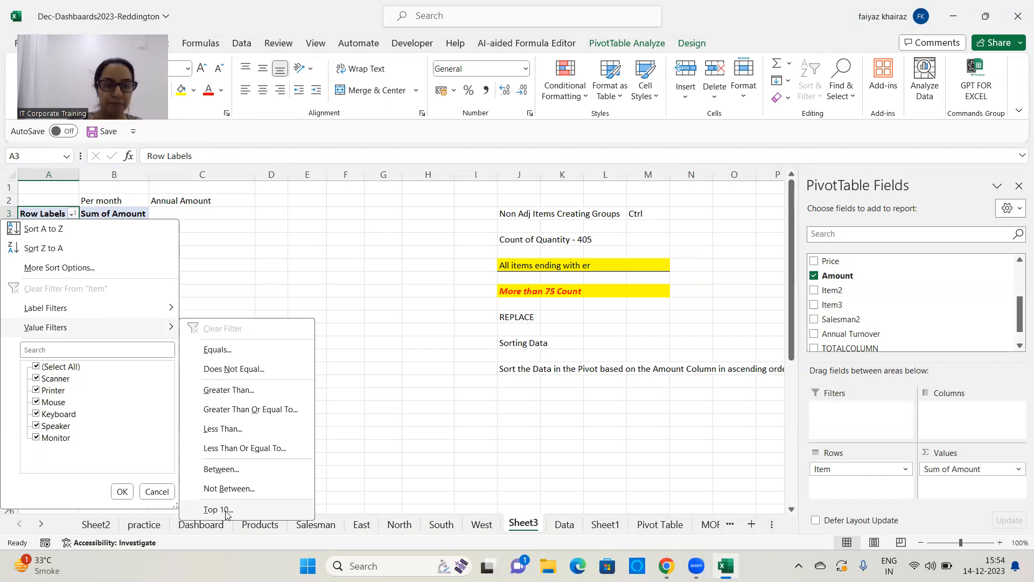
click(226, 510)
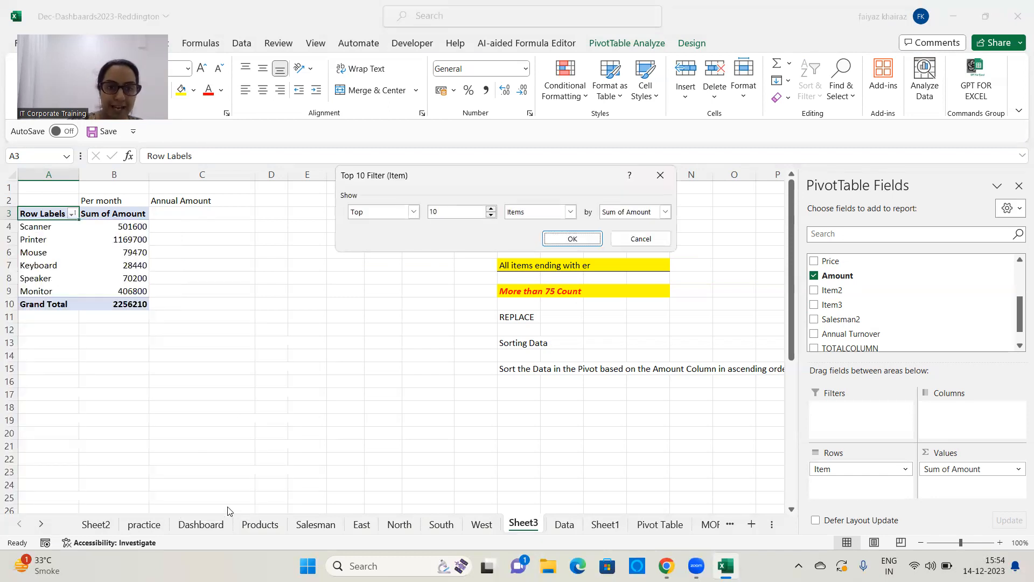
click(491, 214)
click(490, 214)
click(491, 214)
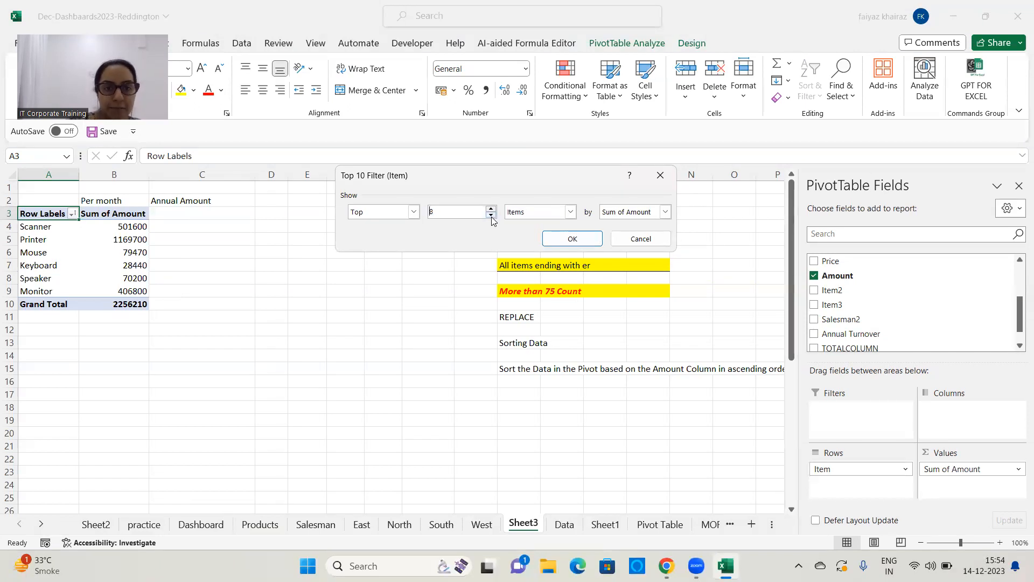
double_click(459, 212)
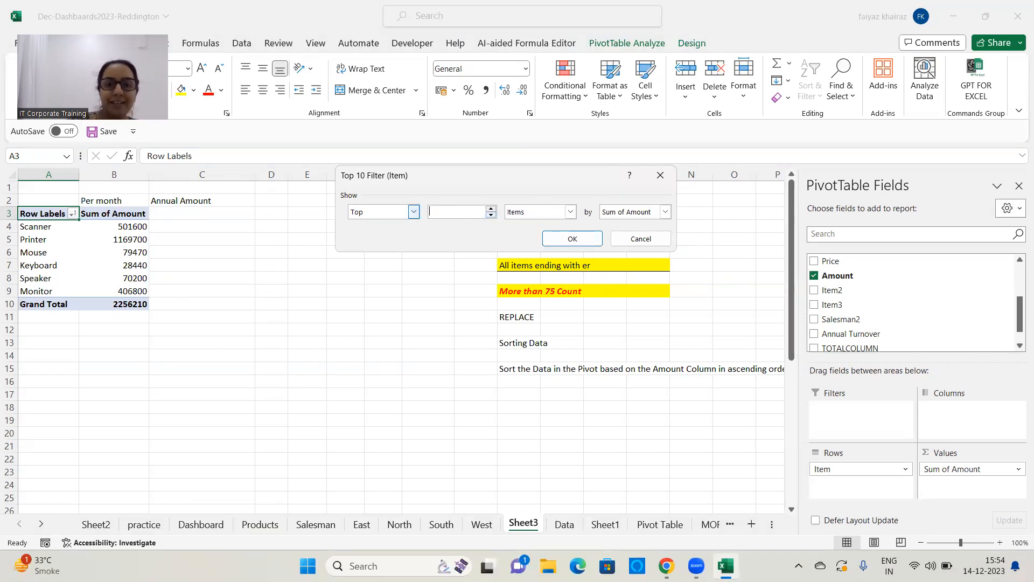
text(3)
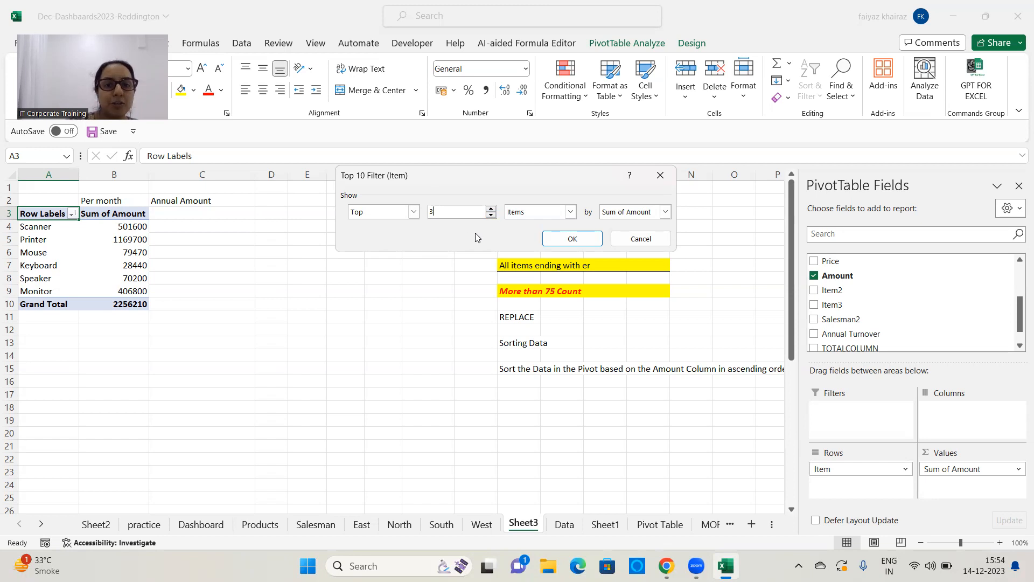
click(666, 212)
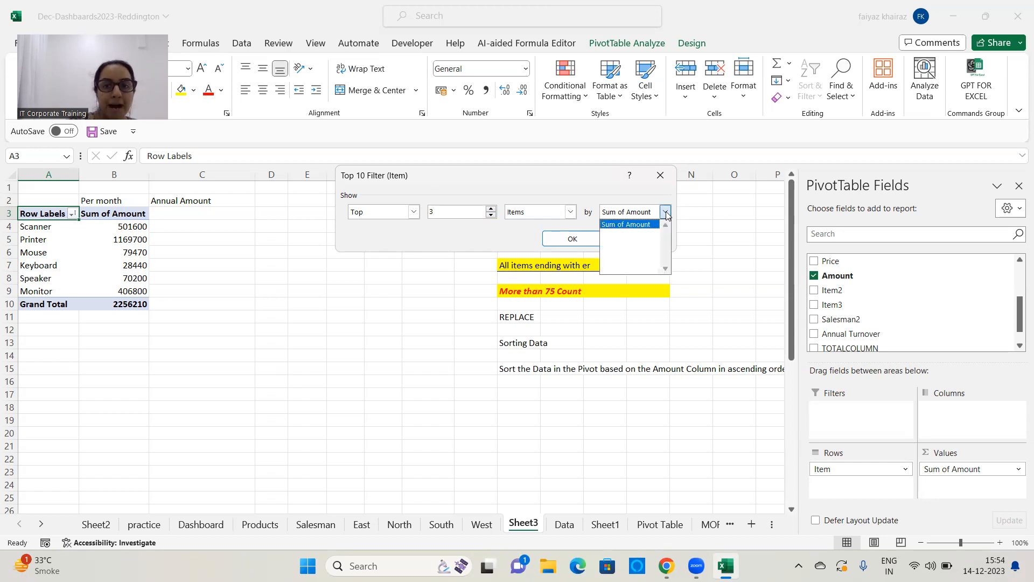
click(666, 215)
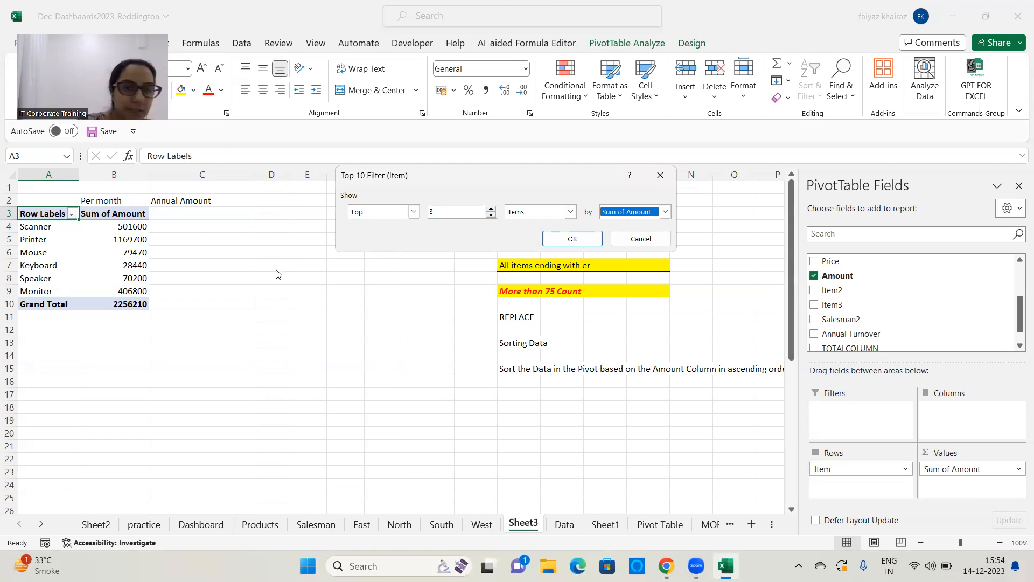
click(549, 239)
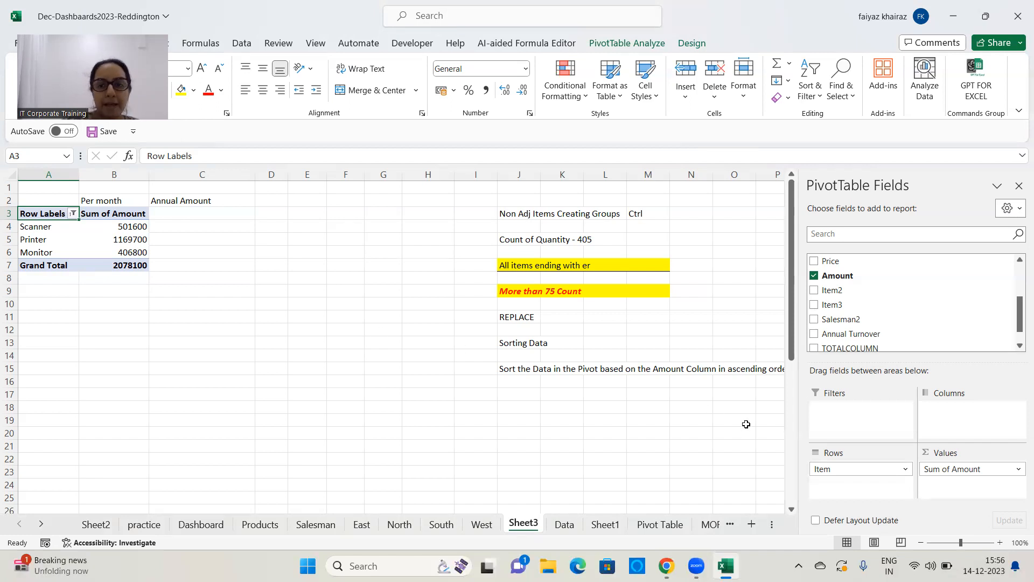
Step: Clear the value filter from the pivot table's Item field
click(73, 213)
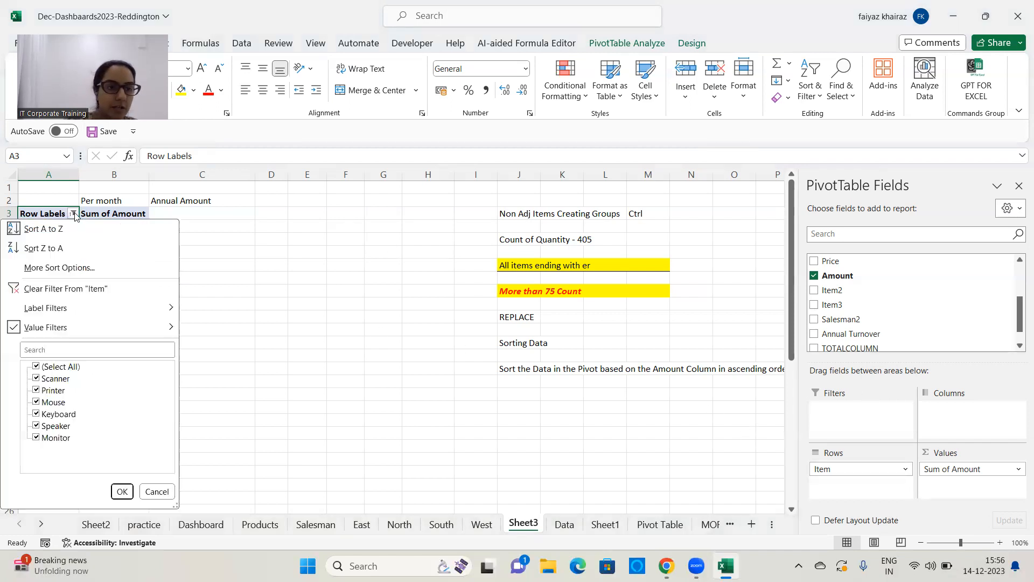
click(66, 289)
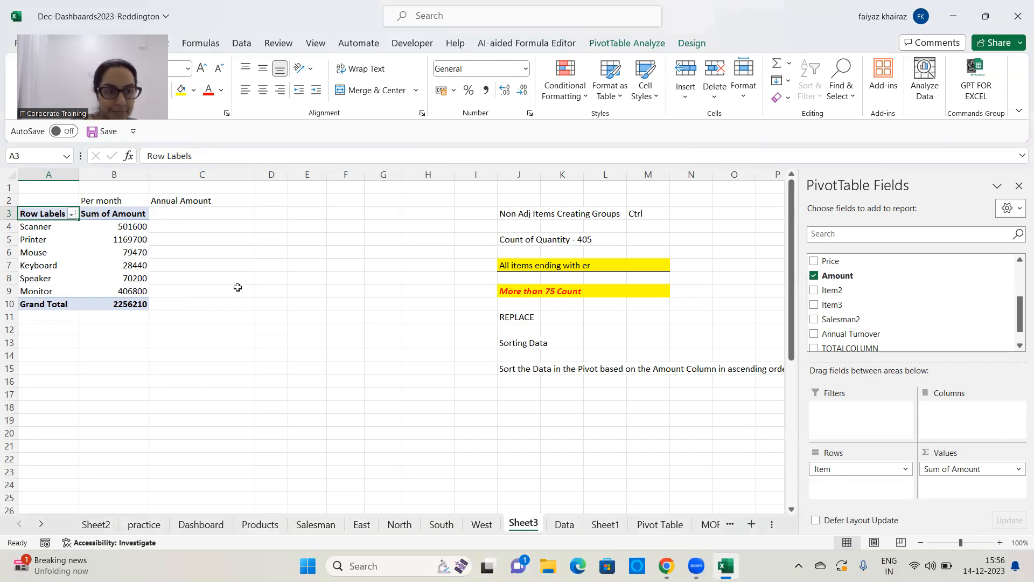
Step: Filter the pivot table's row labels to the bottom 3 items by Sum of Amount
click(72, 215)
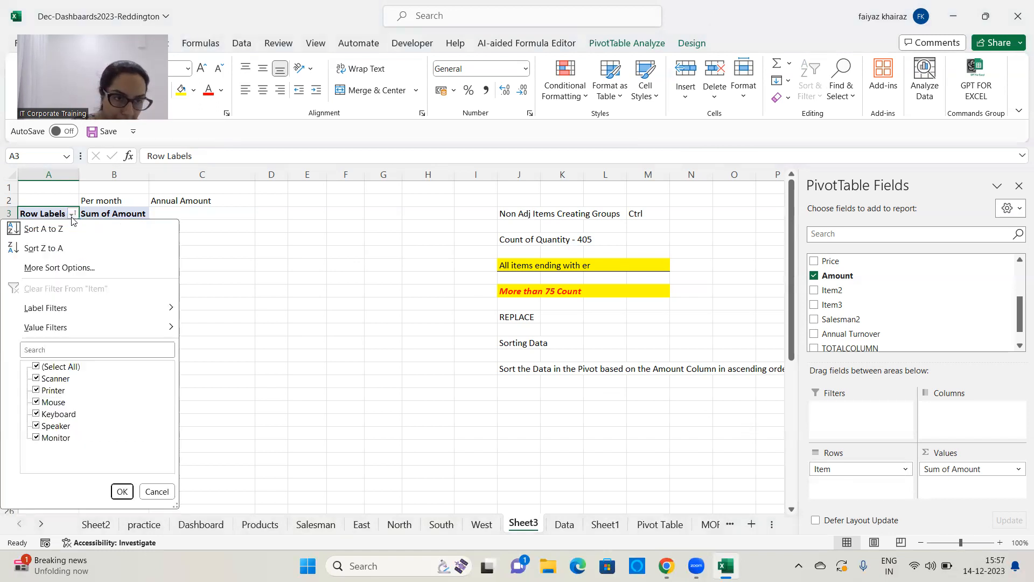
mouse_move(84, 329)
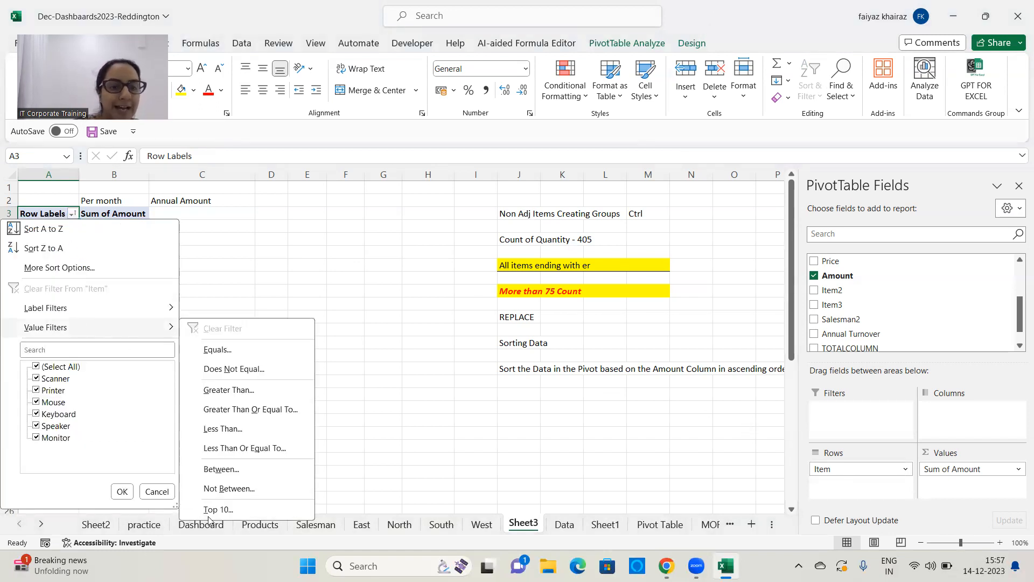
click(216, 510)
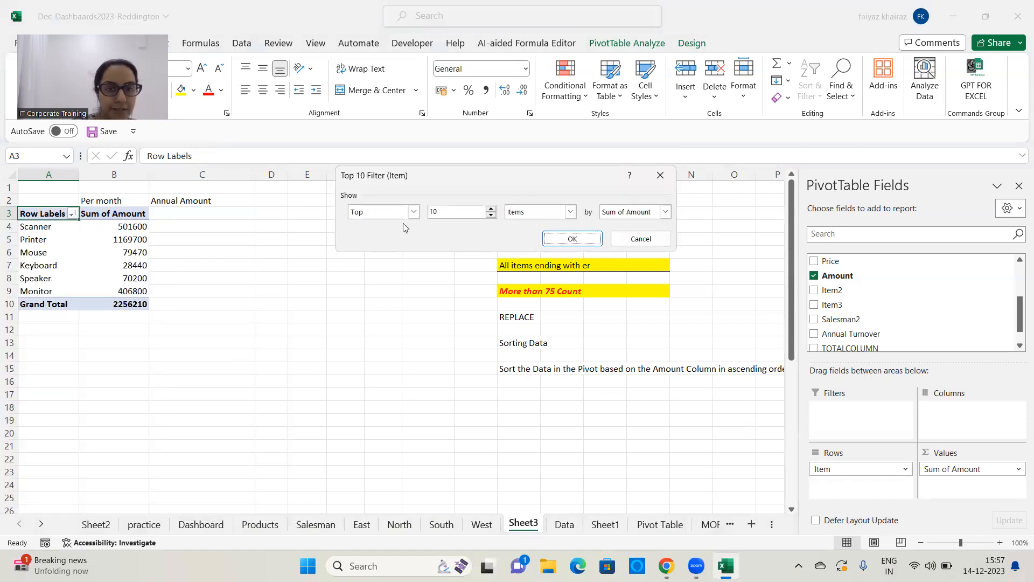
click(414, 212)
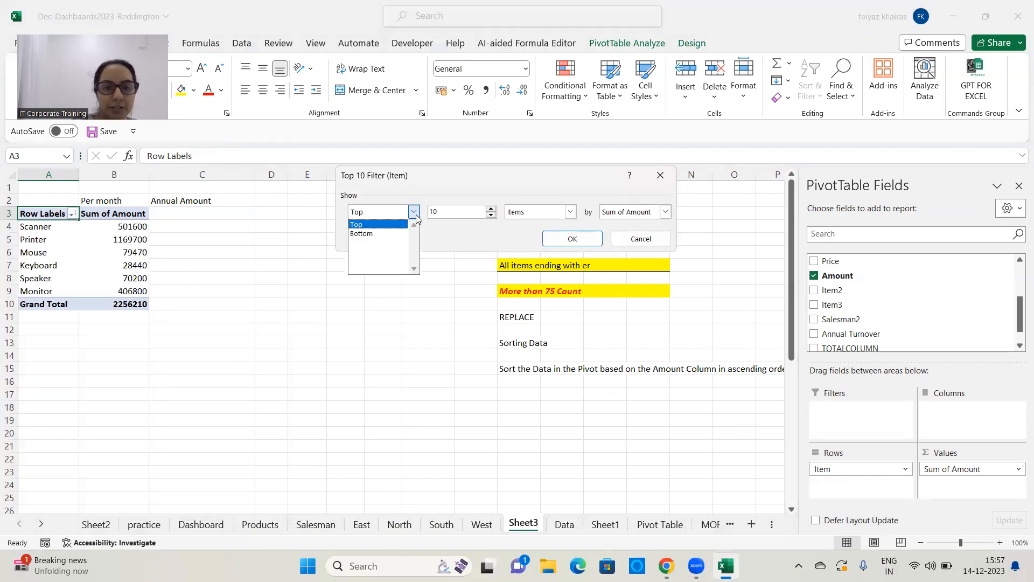
click(389, 234)
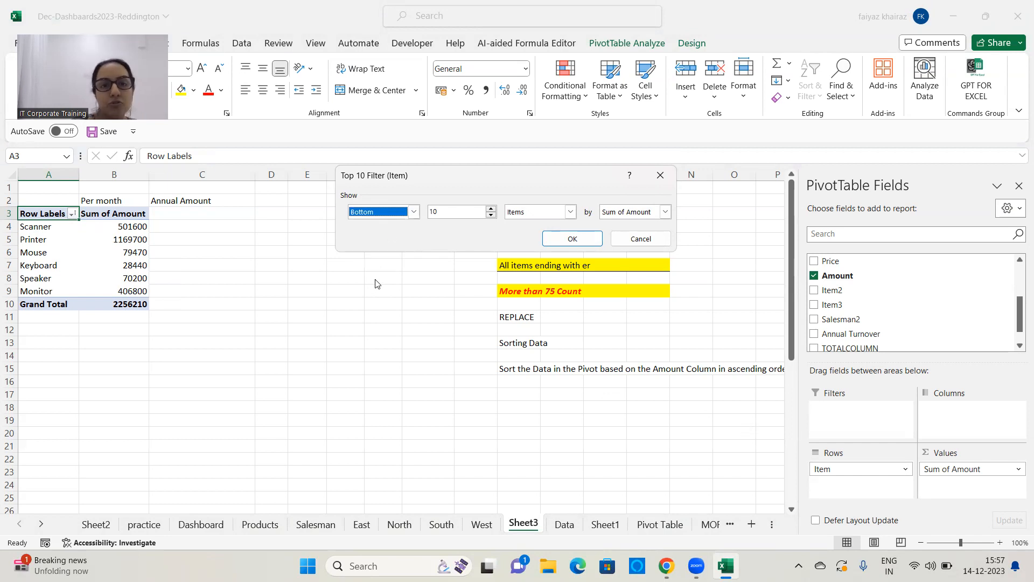
click(450, 212)
drag(449, 212, 426, 213)
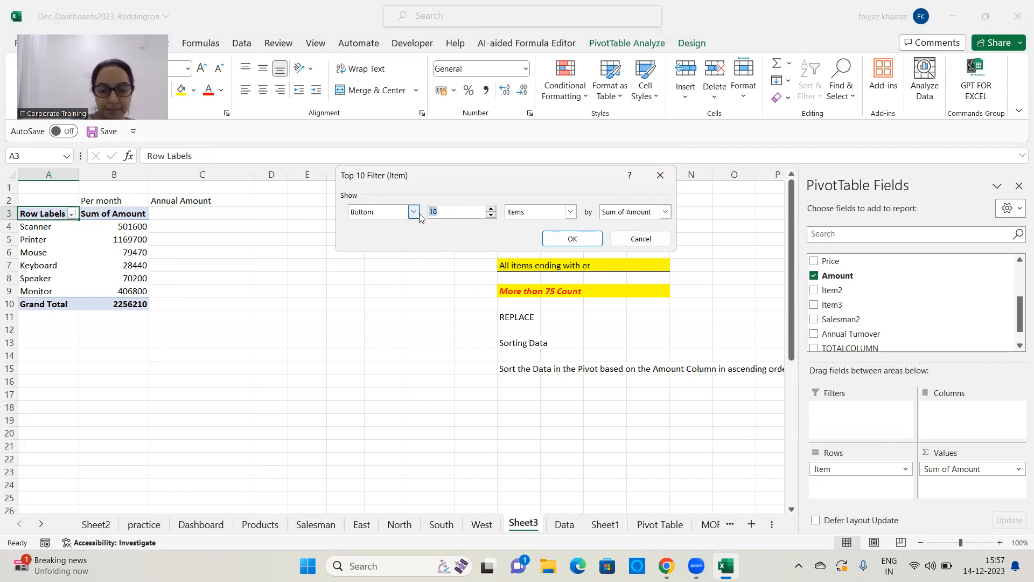
text(3)
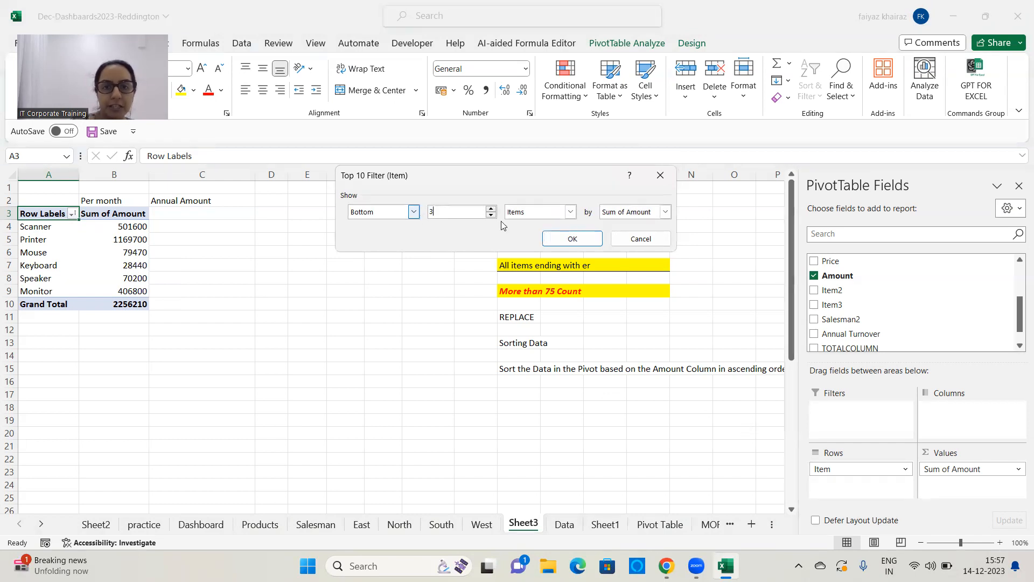
click(573, 239)
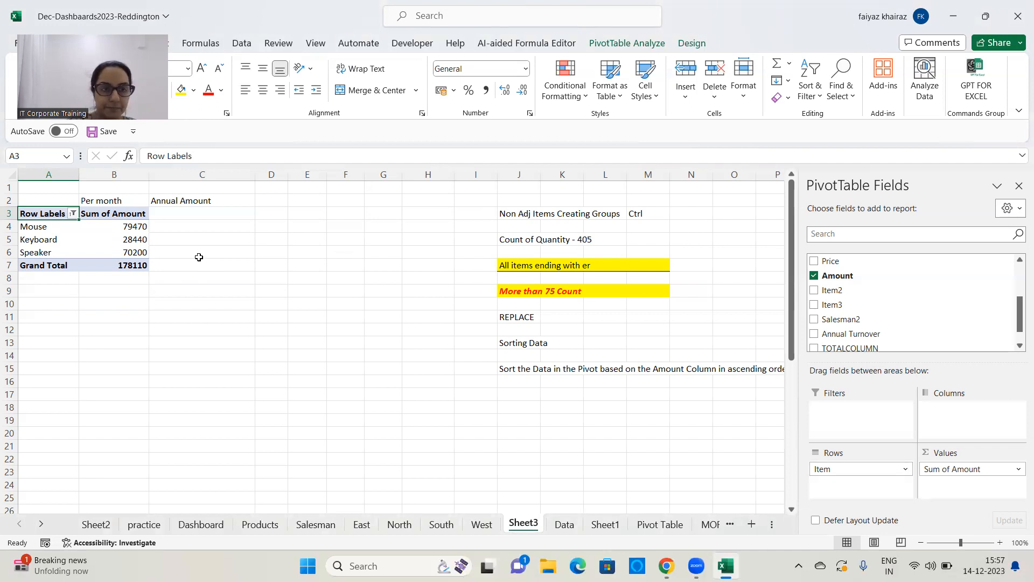
Step: Clear the filter from the Item field and add Salesman above Item in the pivot table's rows
click(72, 214)
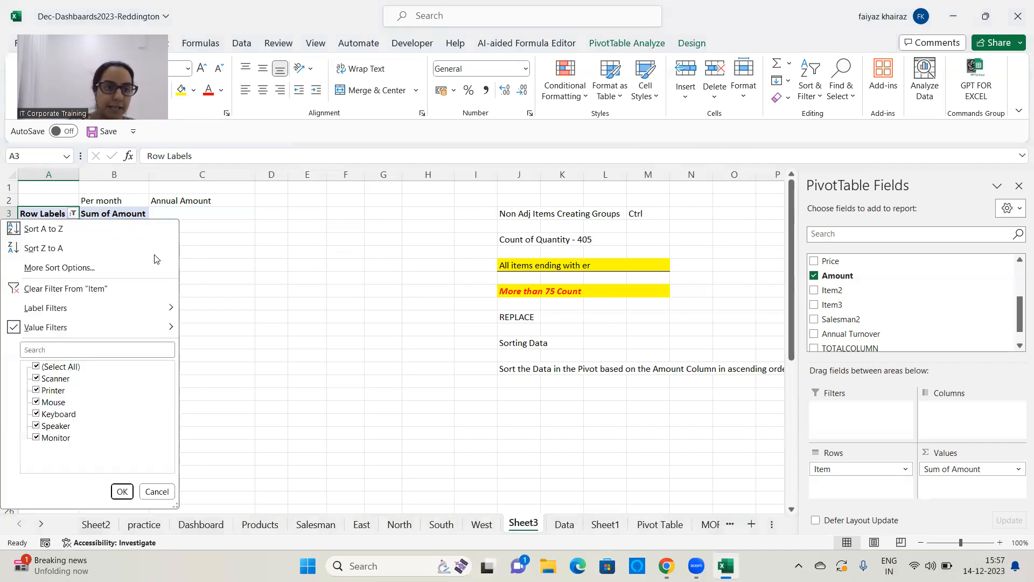
click(97, 290)
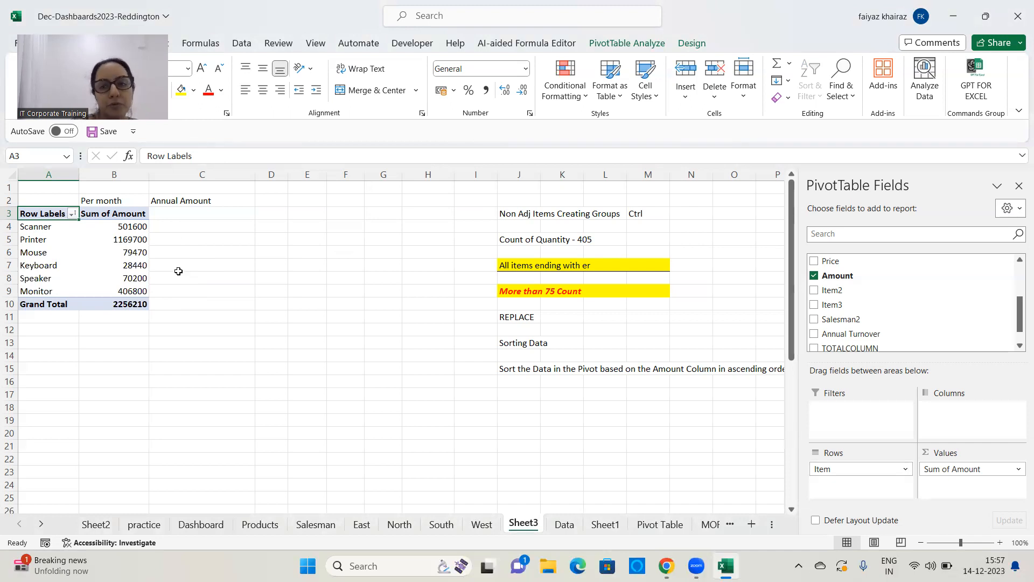
drag(1019, 315, 1015, 269)
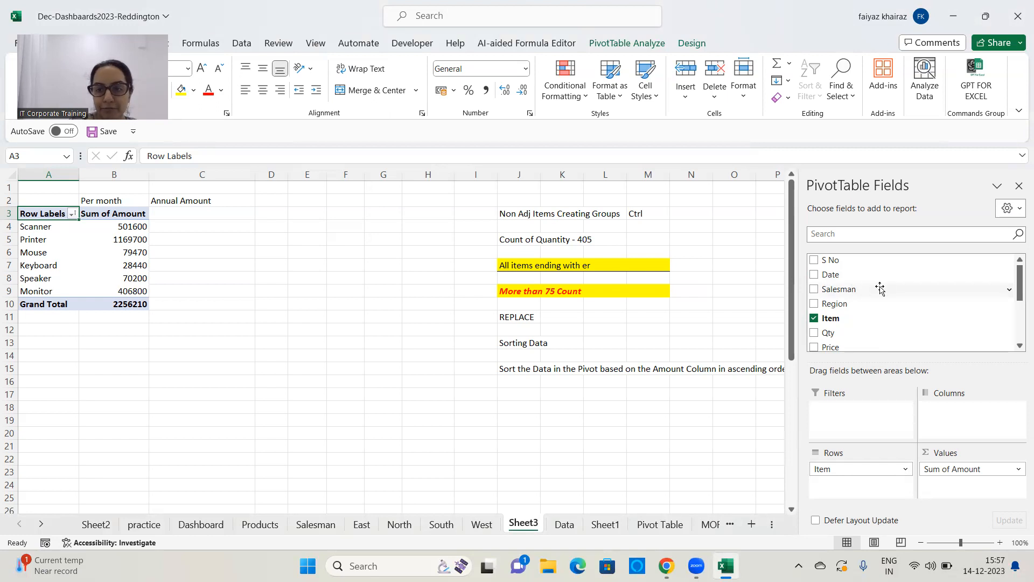
drag(850, 289, 860, 466)
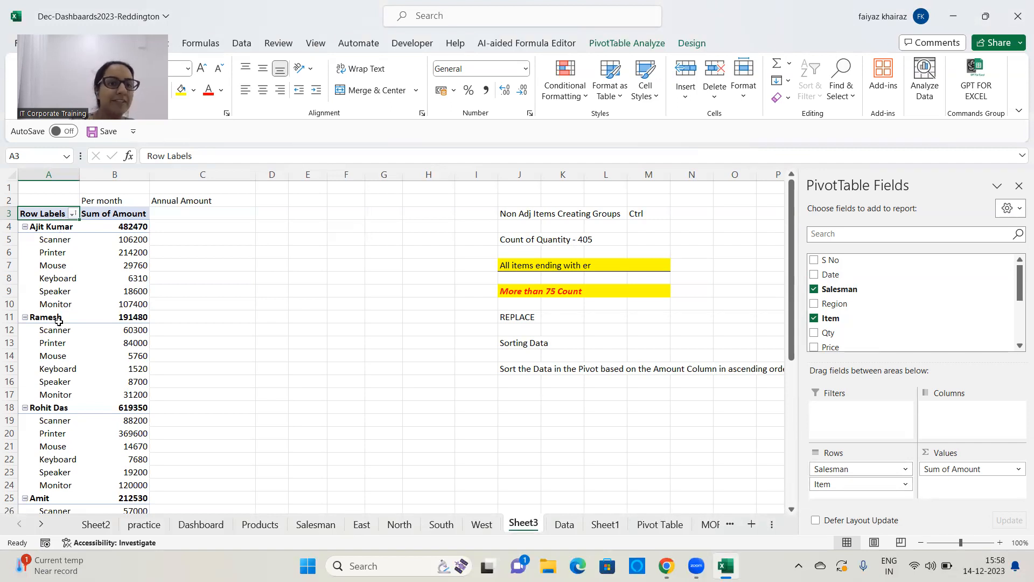
Step: Fill the first salesman's item amounts in B5:B10 with yellow and colour the subtotal in B4 red
click(141, 226)
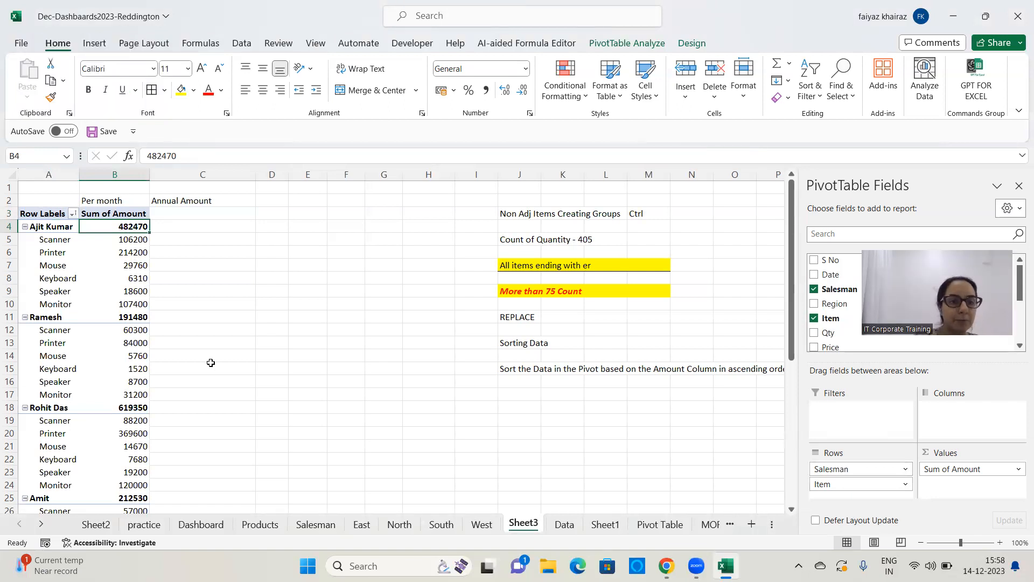
click(132, 318)
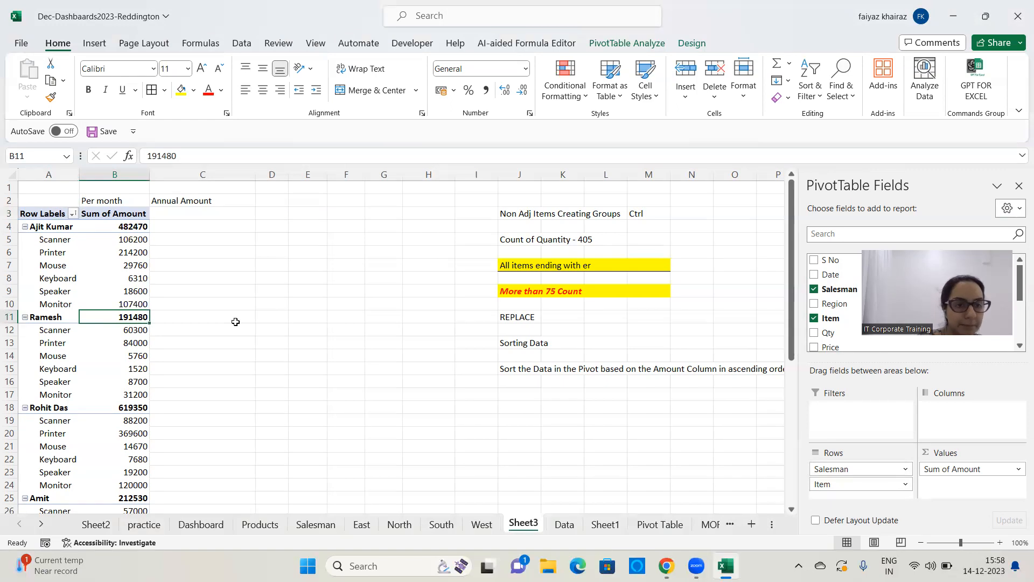
drag(136, 240, 136, 305)
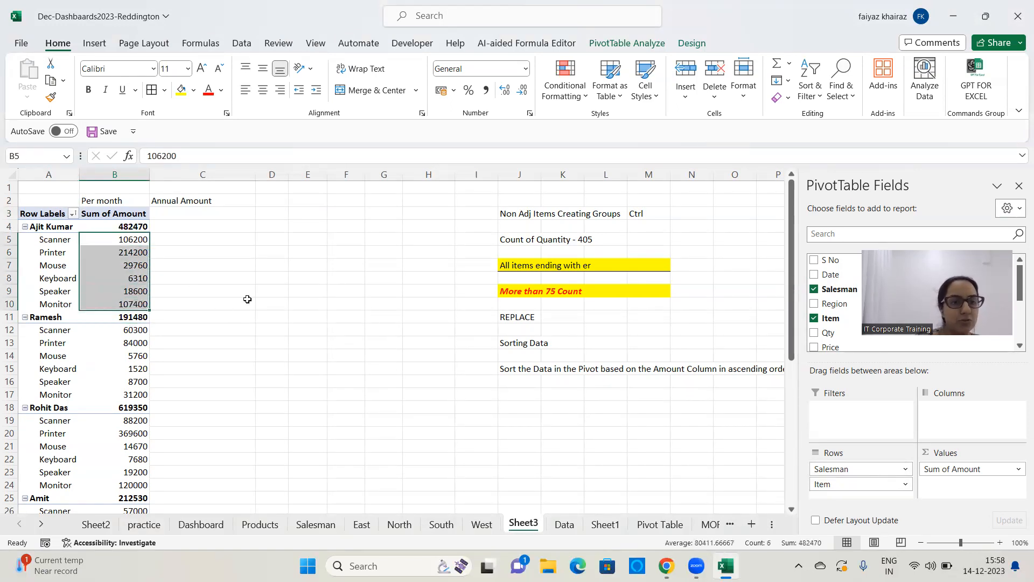
click(188, 93)
key(Up)
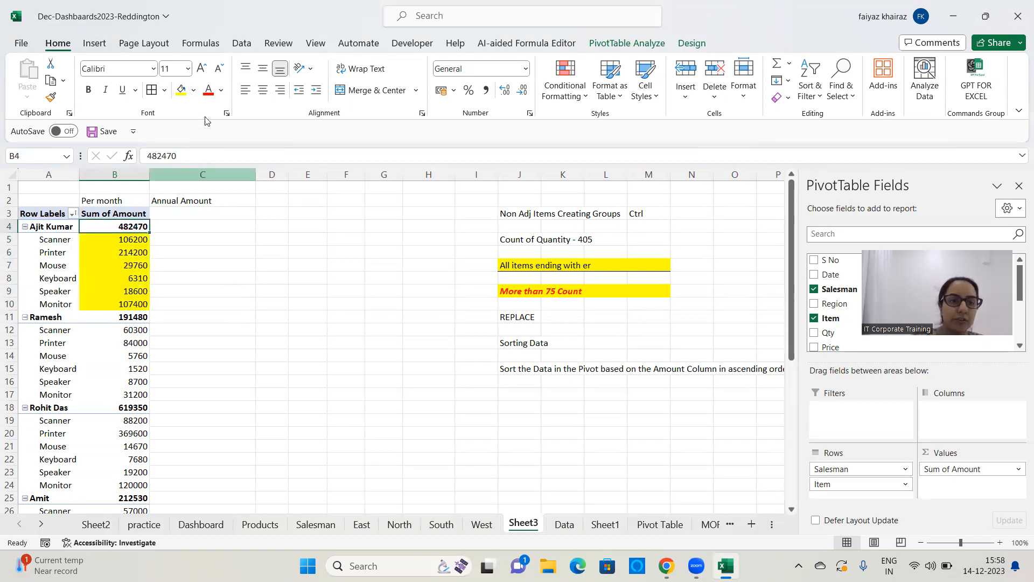
click(209, 92)
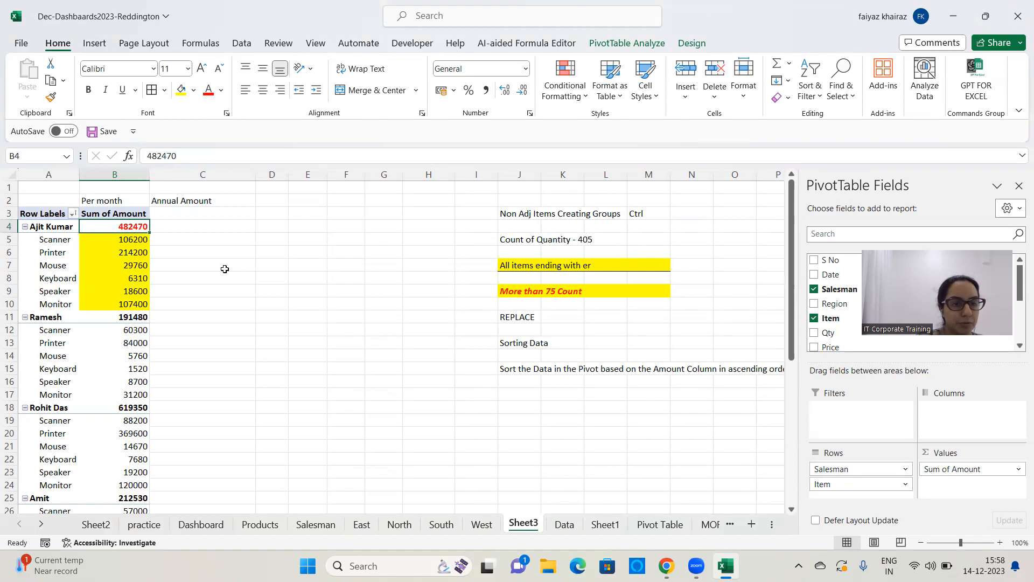
click(208, 305)
Step: Fill the second salesman's item amounts in B12:B17 with yellow and colour the subtotal in B11 red
drag(123, 329, 124, 398)
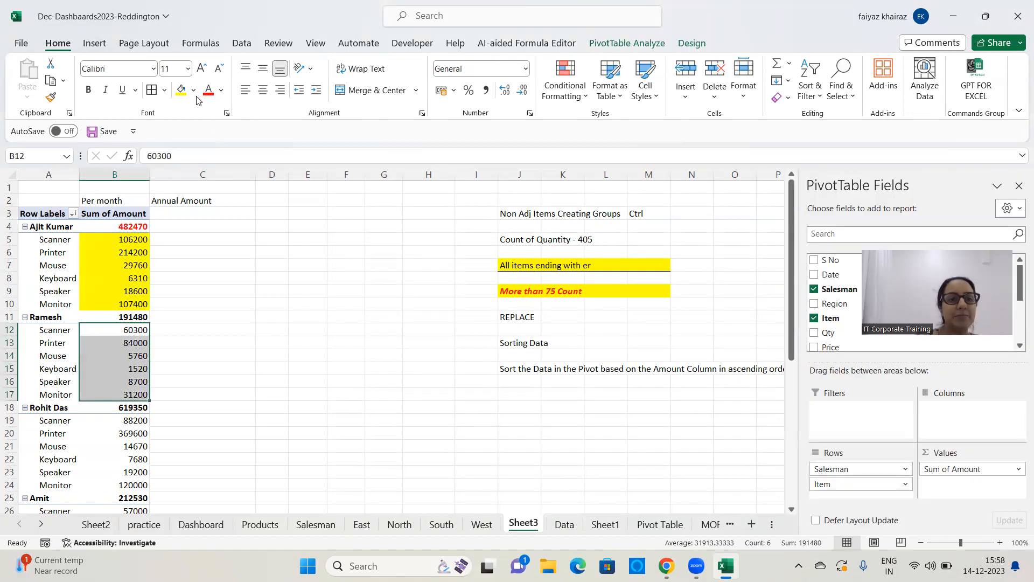
click(182, 91)
click(129, 318)
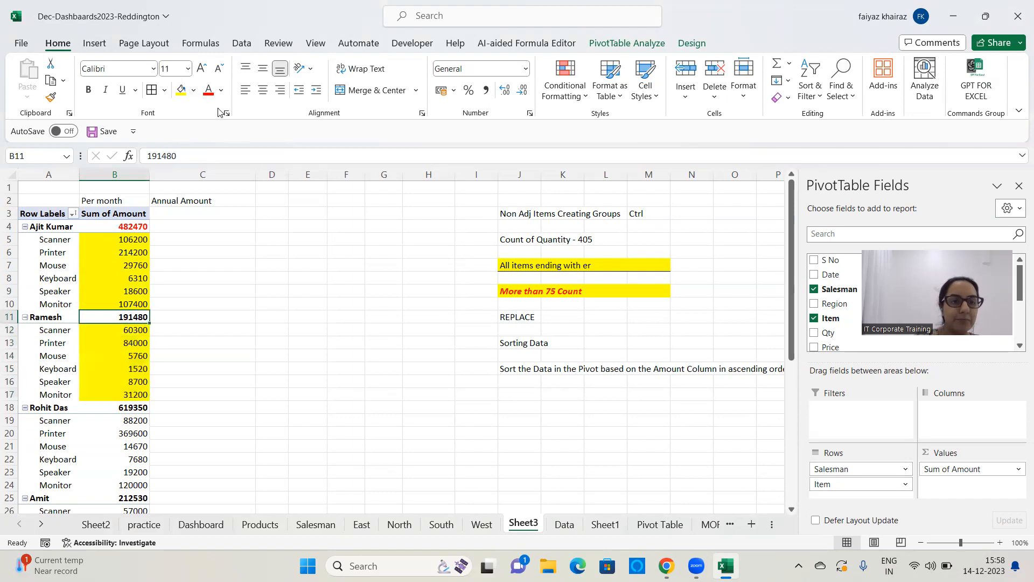
click(208, 90)
click(214, 414)
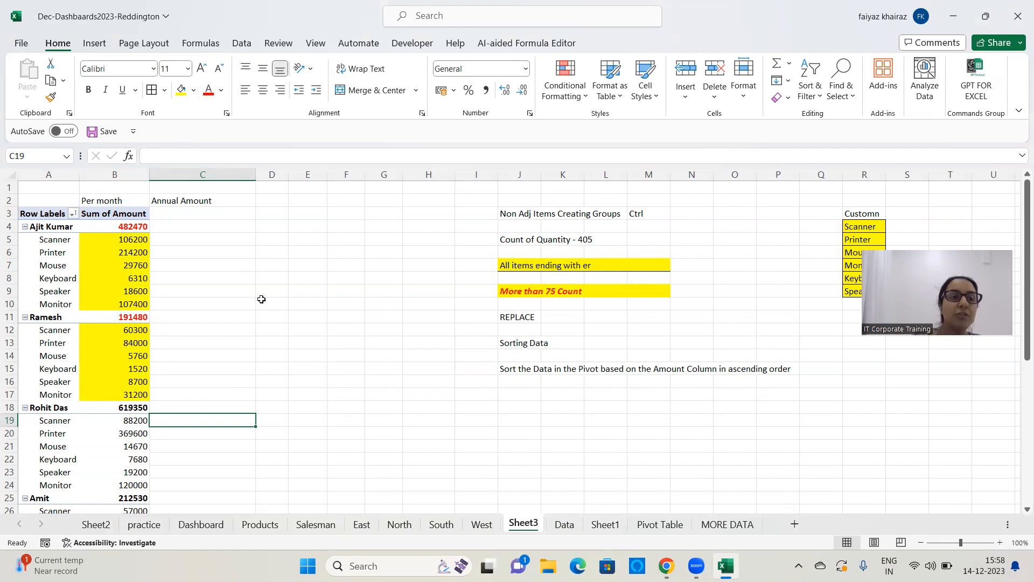
Step: Show all of the pivot table's subtotals at the bottom of each group
click(133, 227)
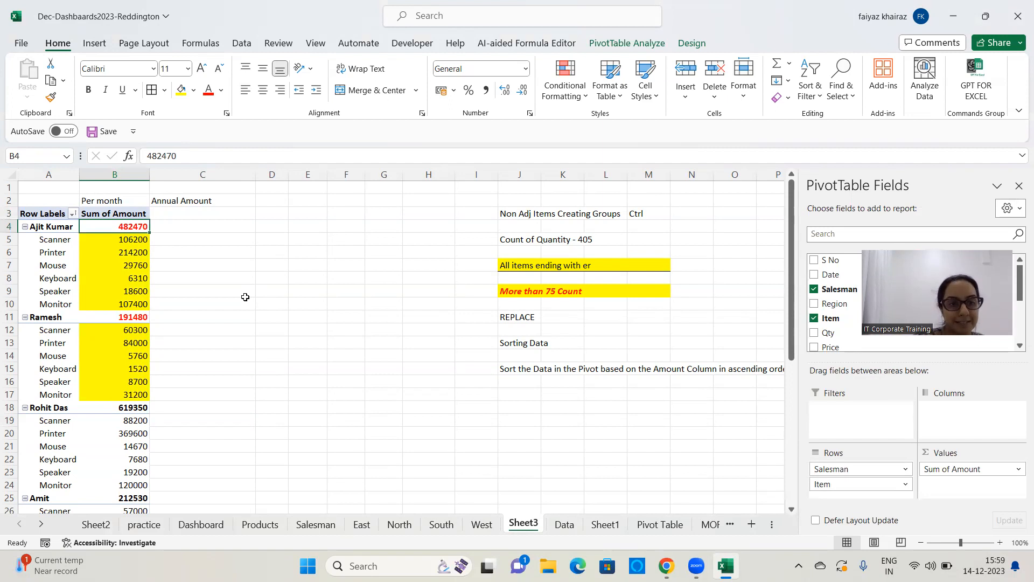
click(702, 47)
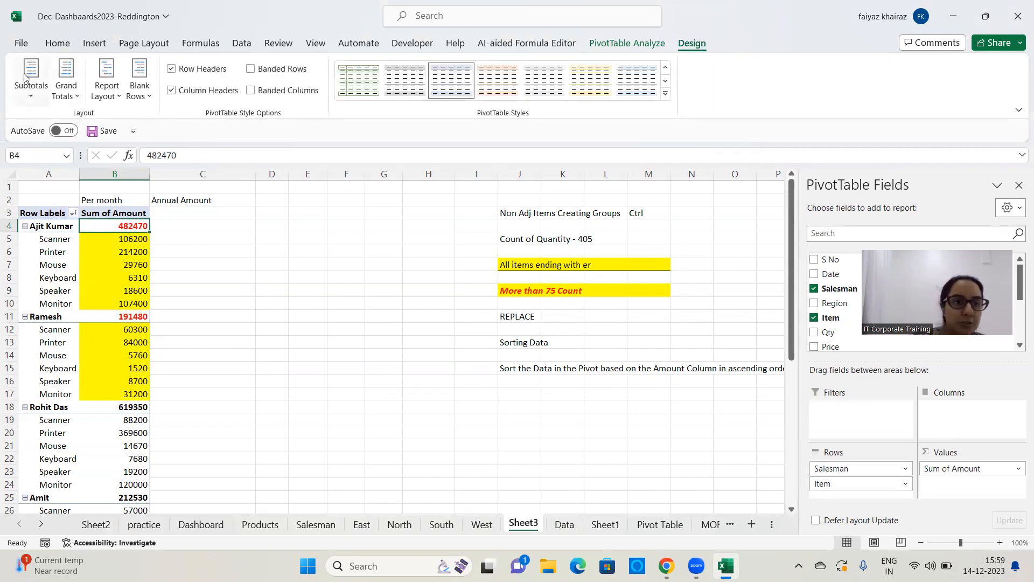
click(30, 105)
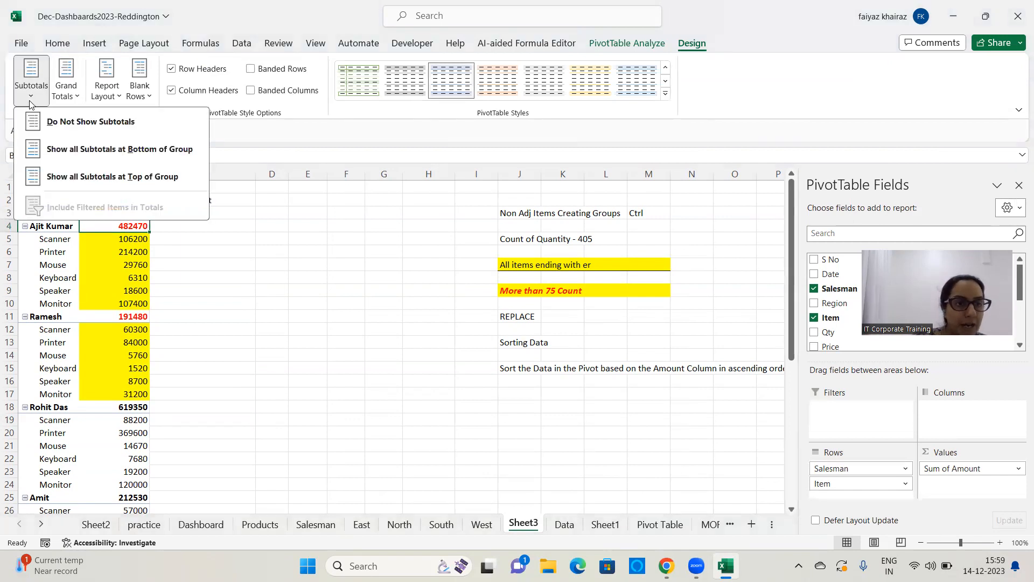
click(67, 156)
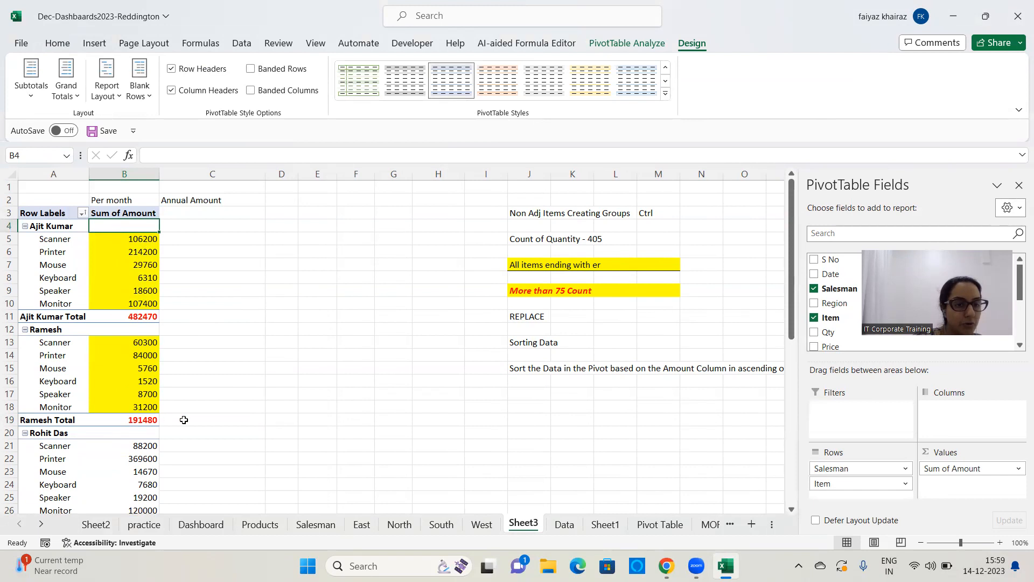
Step: Examine the subtotal below each salesman's group and the amount cell beside the first salesman's heading
click(129, 316)
click(135, 420)
scroll(155, 357, down, 5)
click(145, 330)
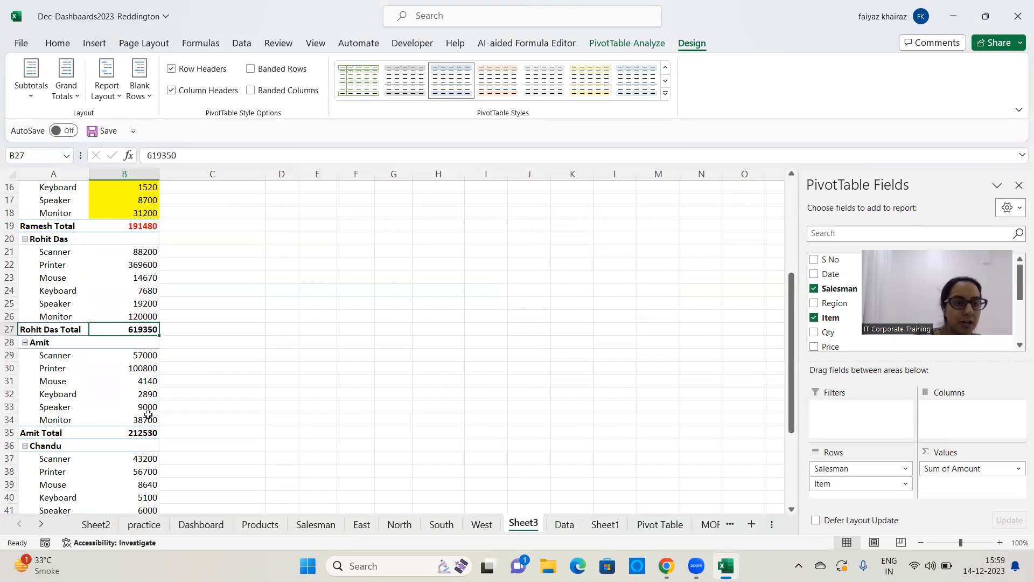
click(149, 431)
scroll(161, 407, down, 4)
click(144, 381)
scroll(231, 372, up, 5)
scroll(231, 368, up, 4)
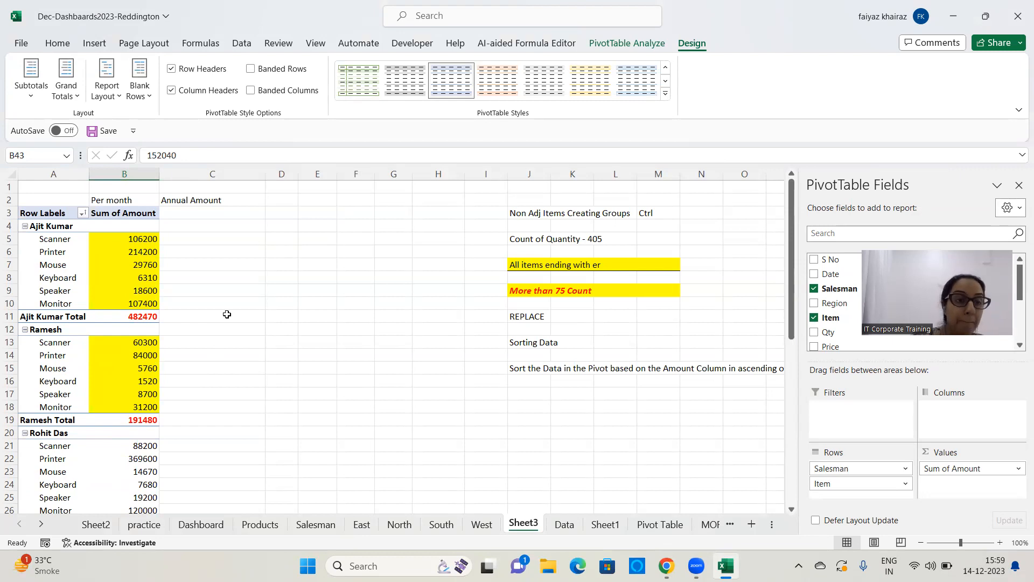
click(42, 226)
drag(42, 227, 132, 224)
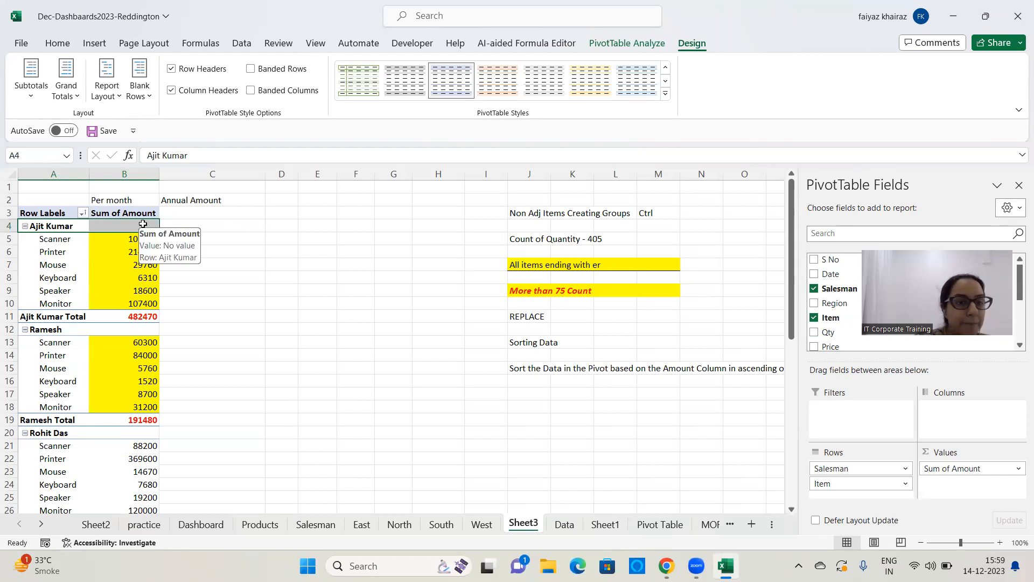
click(142, 225)
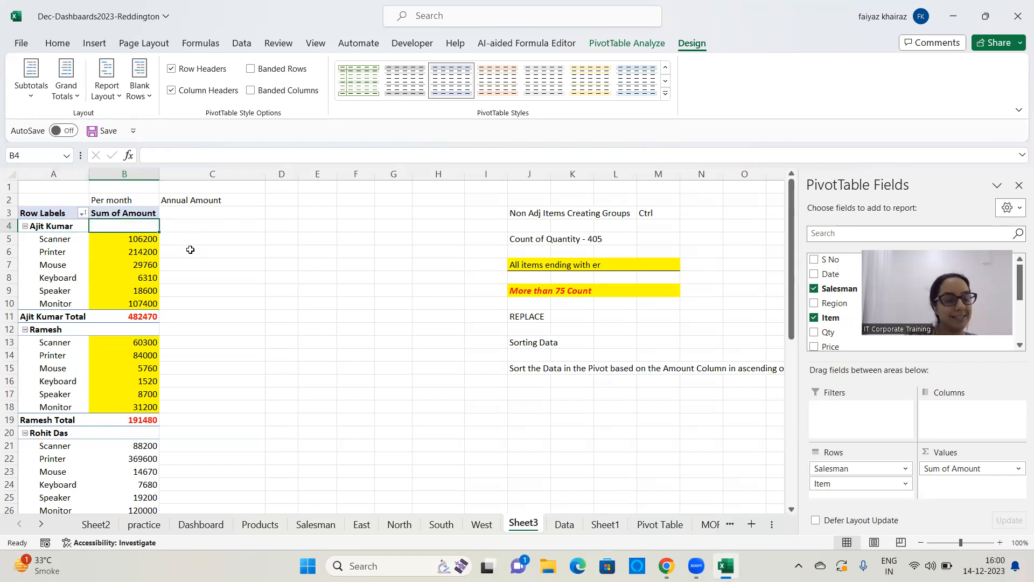
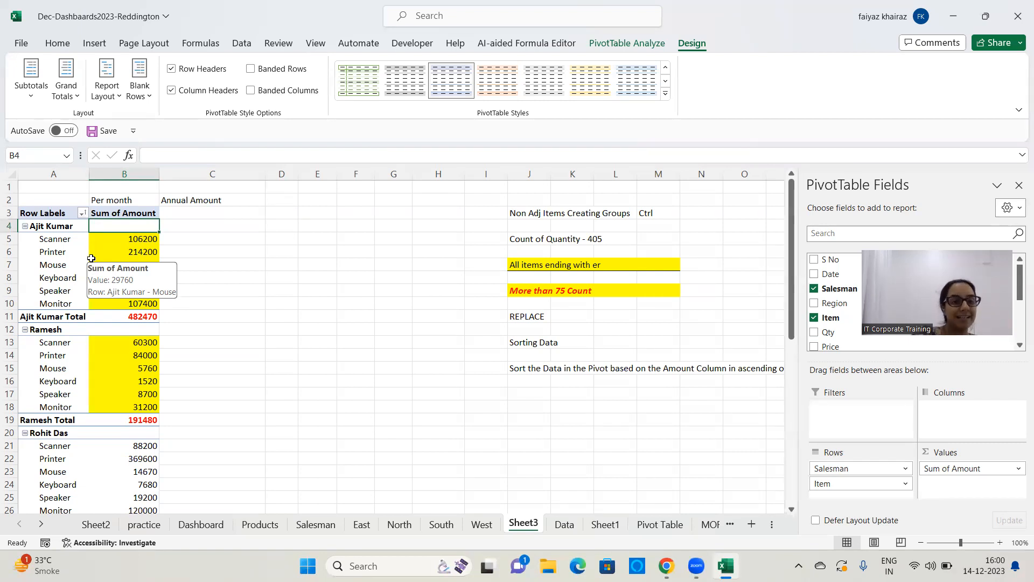
Step: Set the Item field's subtotals to Custom with the Sum, Count and Average functions
right_click(70, 248)
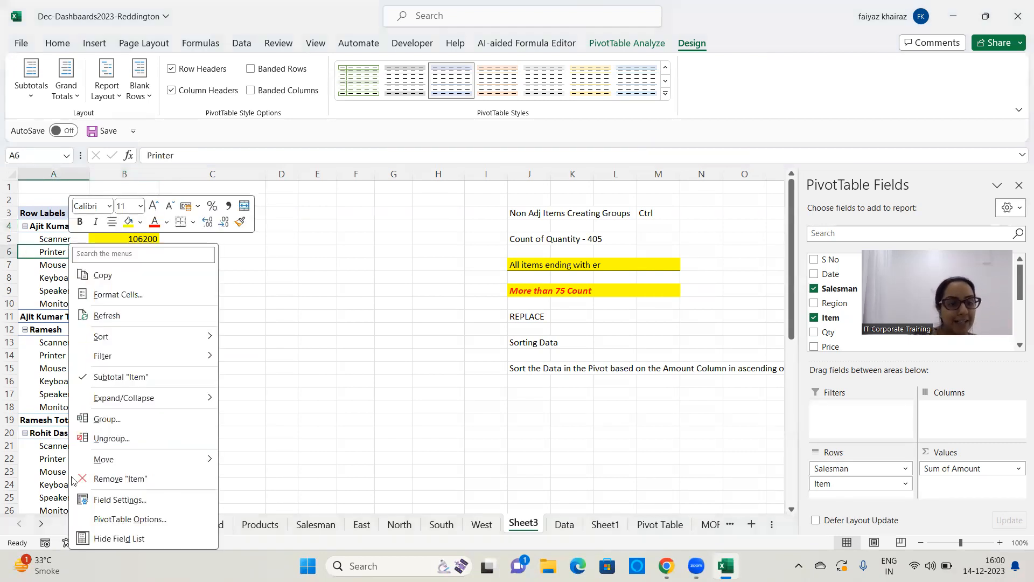
click(122, 501)
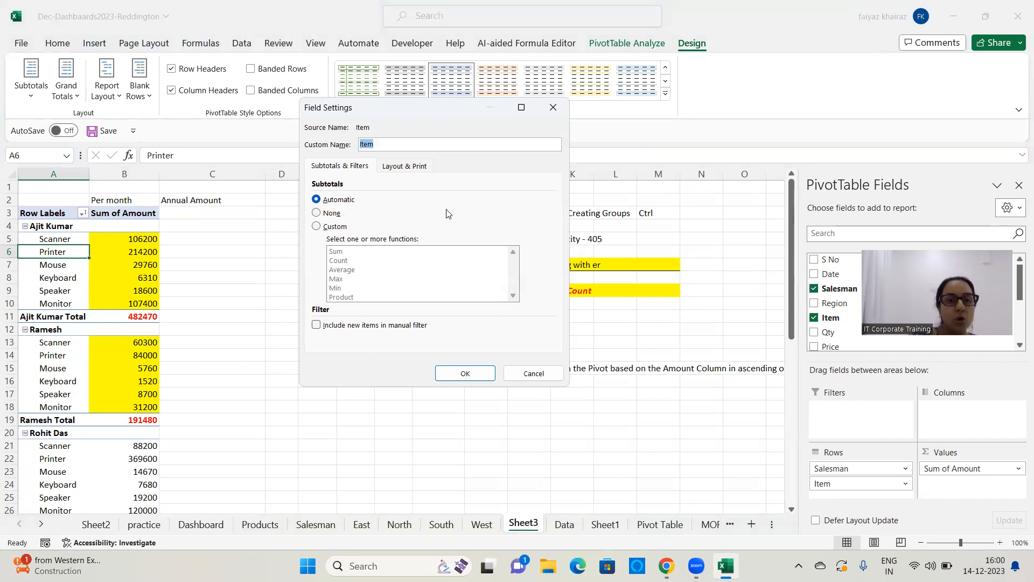
click(317, 227)
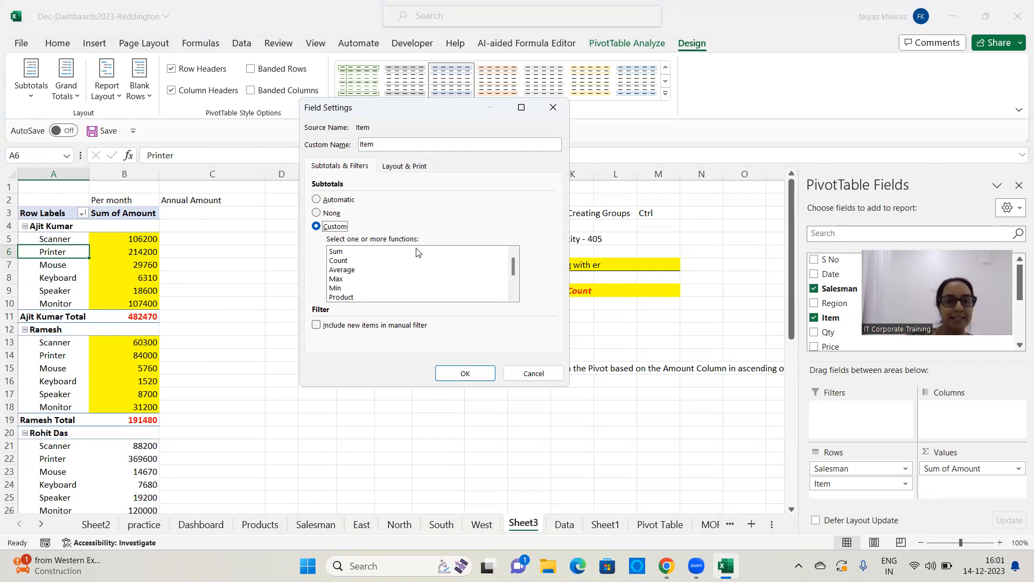
click(341, 252)
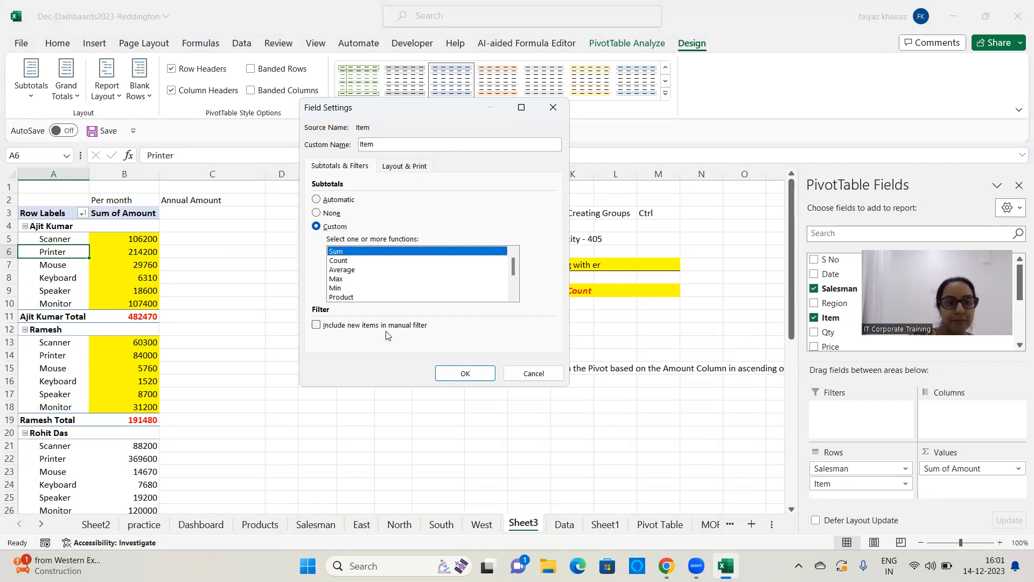
click(342, 261)
click(352, 270)
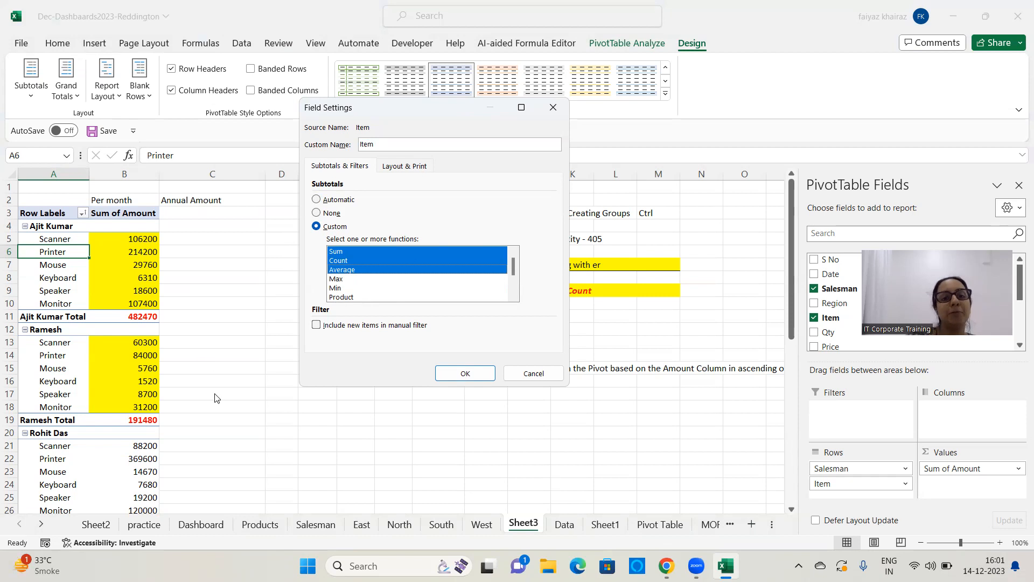
click(468, 374)
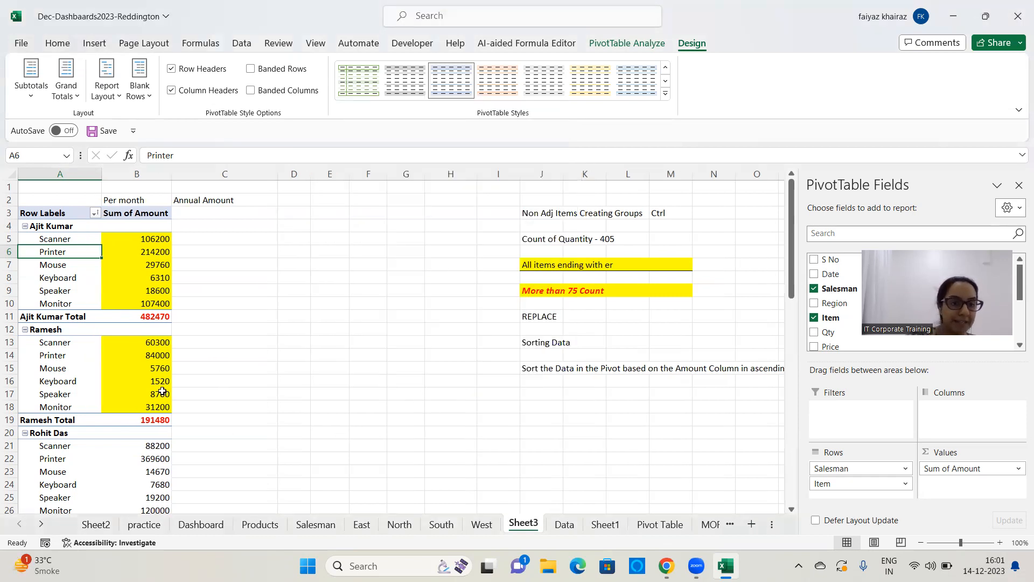
Step: Review the item Sum, Count and Average rows below the last salesman and remove Salesman and Item from the pivot table's rows
scroll(162, 392, down, 20)
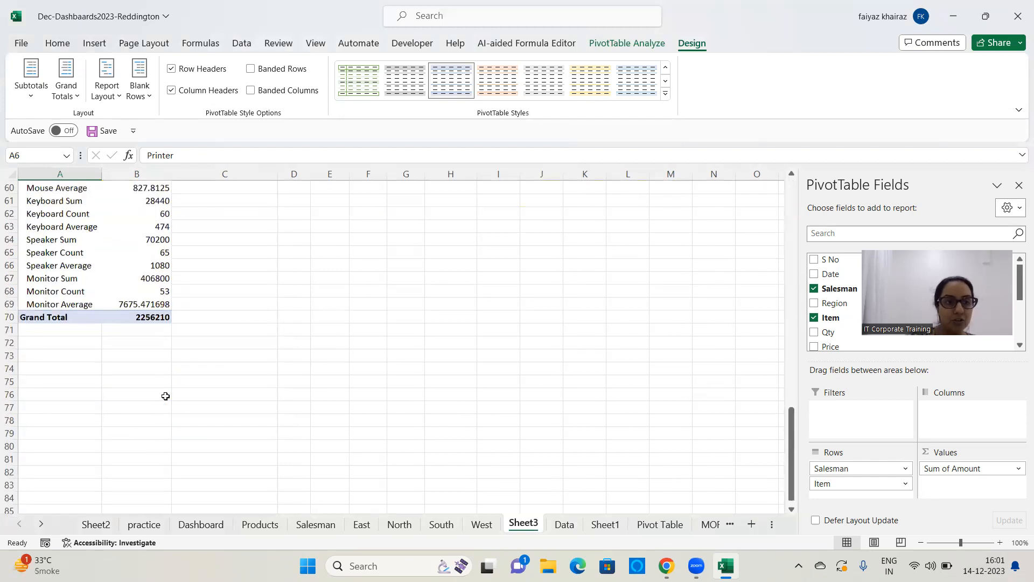
scroll(106, 270, up, 4)
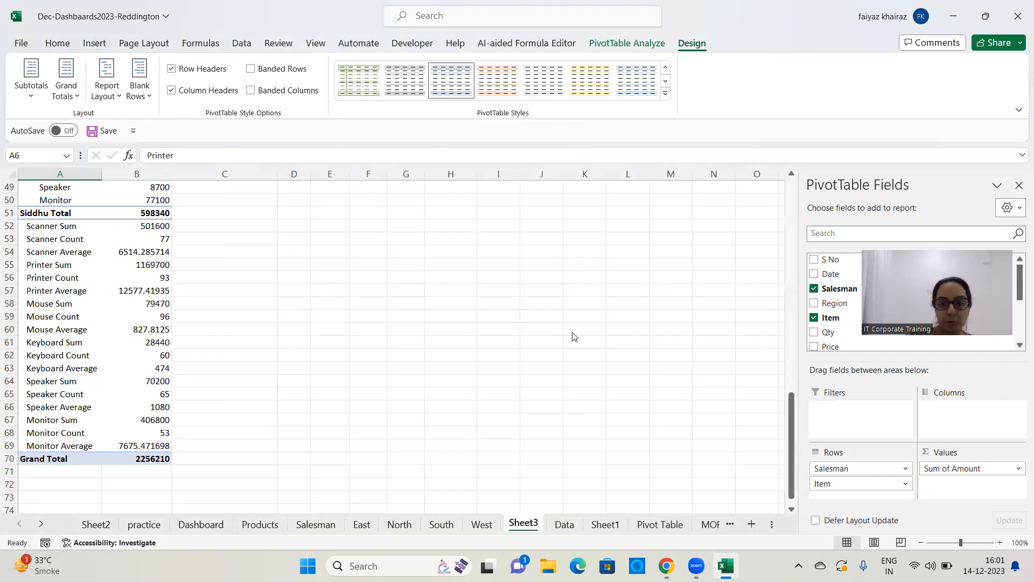
click(844, 469)
drag(858, 483, 699, 499)
drag(883, 468, 614, 484)
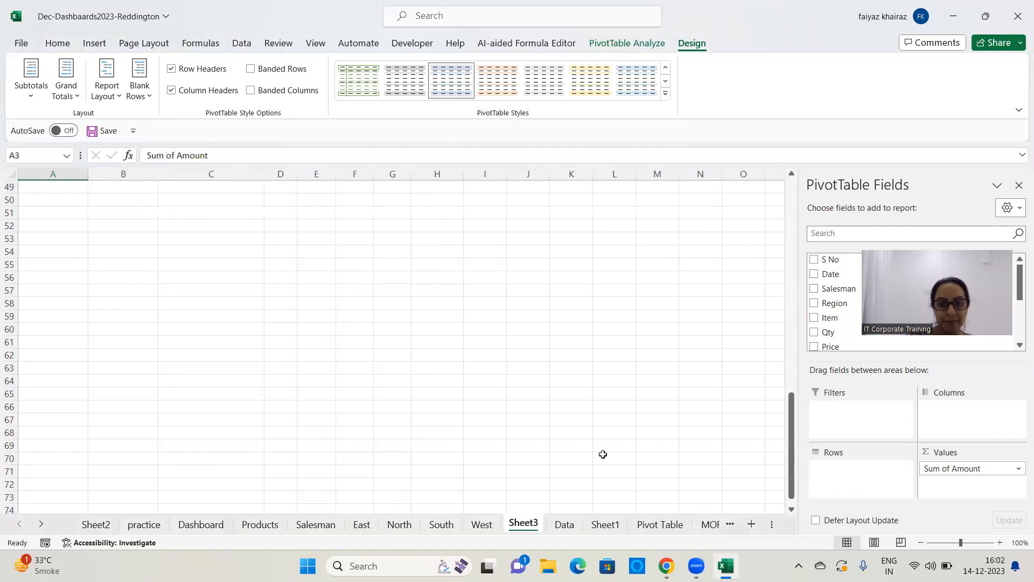
Step: Add Region and Salesman beneath it as the pivot table's row fields and turn off all subtotals
scroll(686, 308, up, 10)
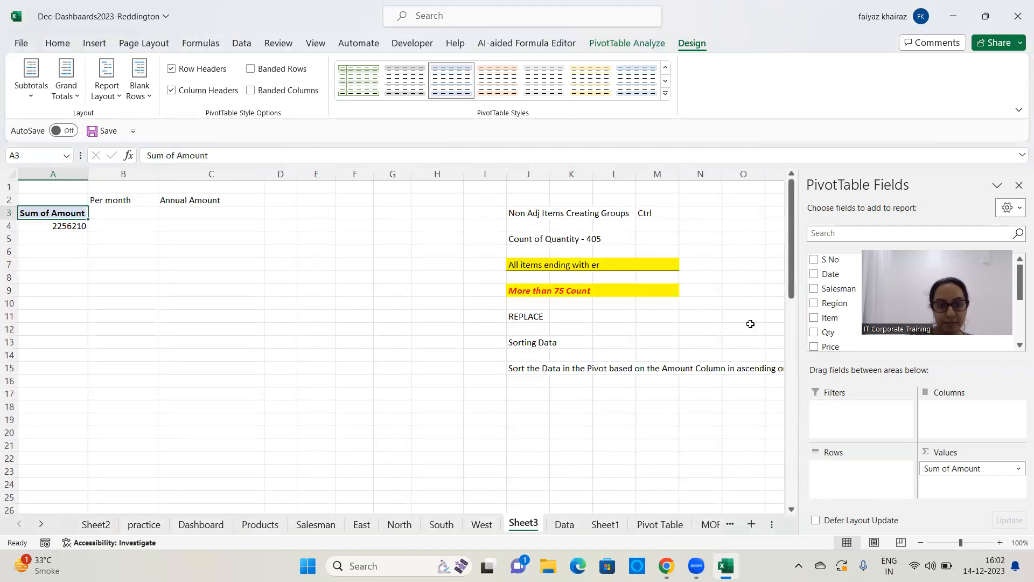
drag(846, 302, 848, 476)
drag(843, 276, 847, 487)
scroll(240, 385, down, 4)
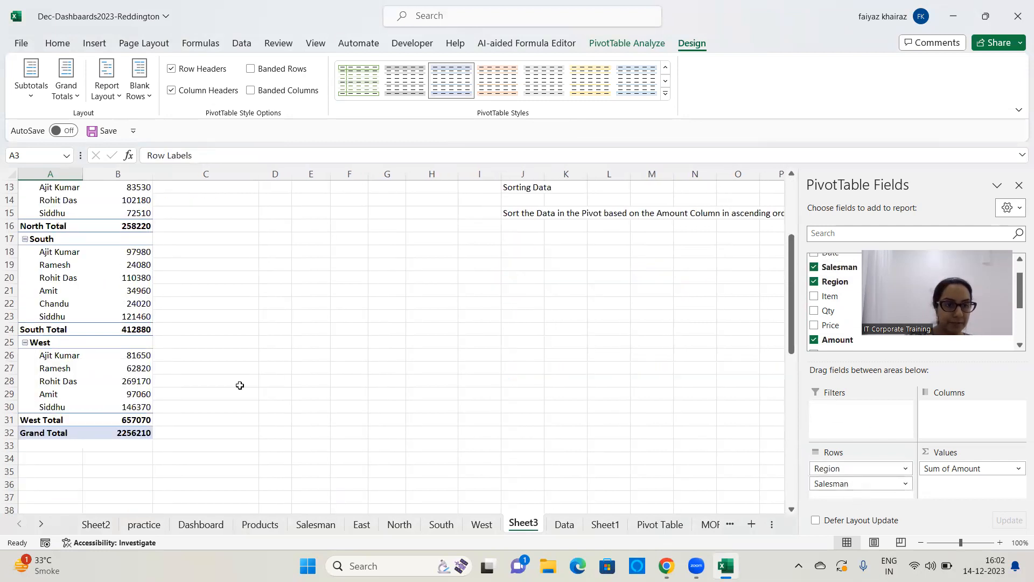
scroll(239, 385, up, 4)
click(31, 81)
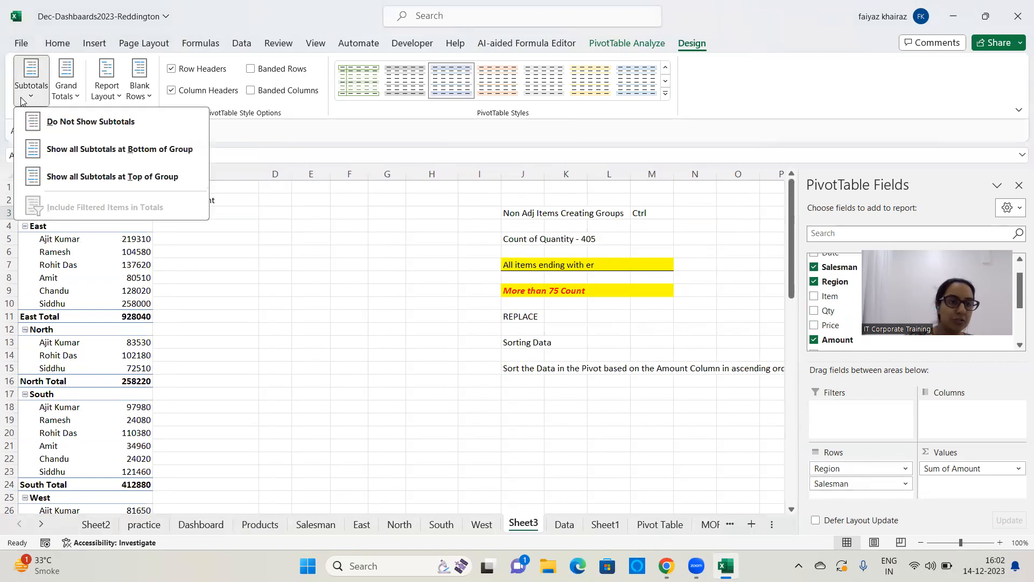
click(118, 122)
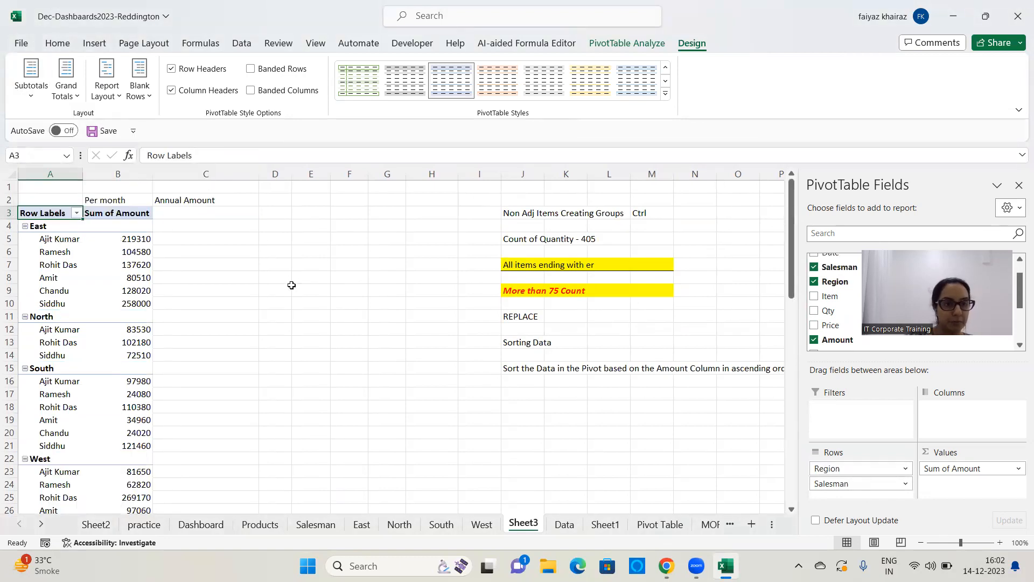
Step: Set the Salesman field's subtotals to Custom with the Sum and Count functions
click(69, 265)
right_click(68, 265)
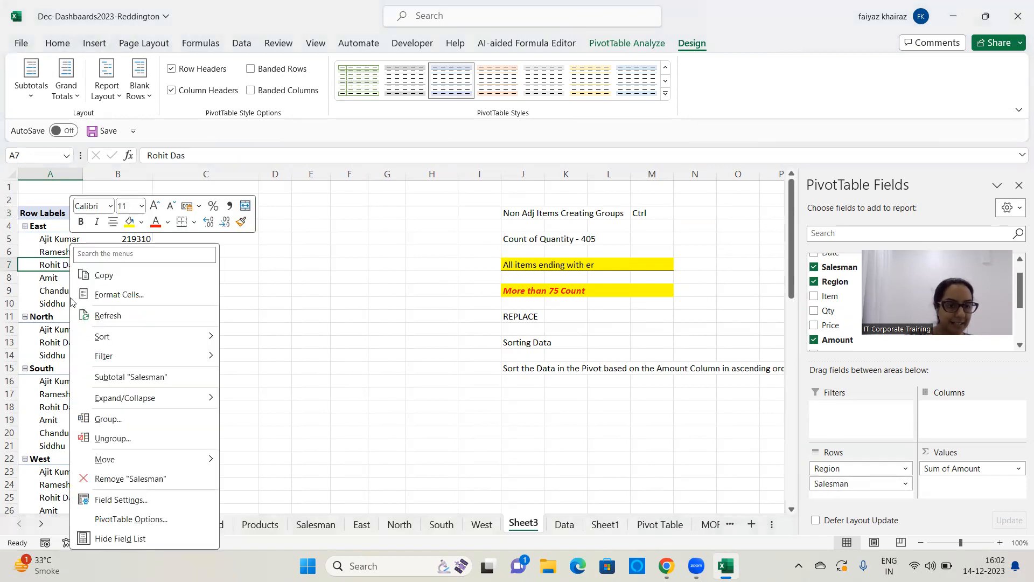
click(129, 499)
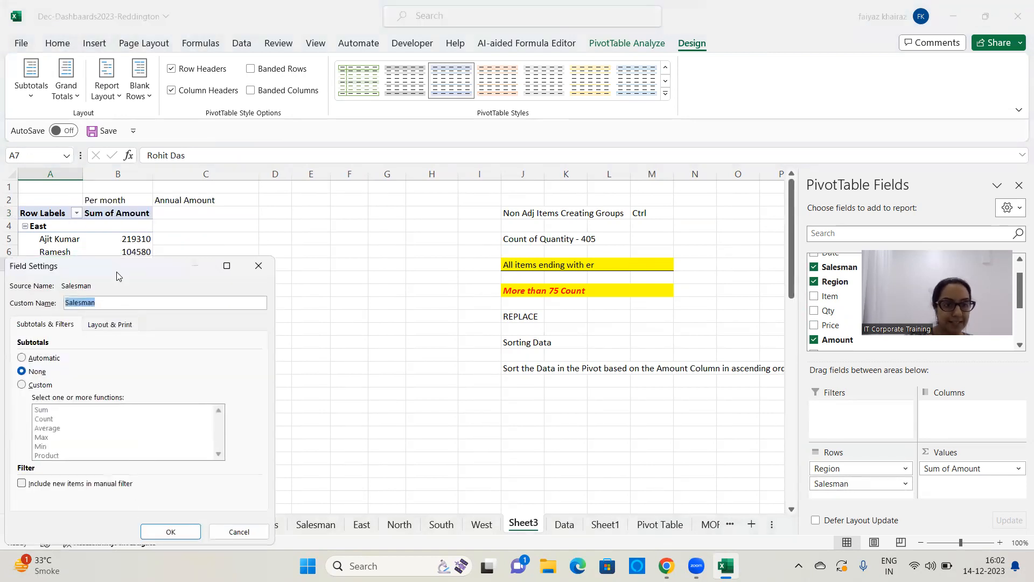
drag(126, 267, 481, 108)
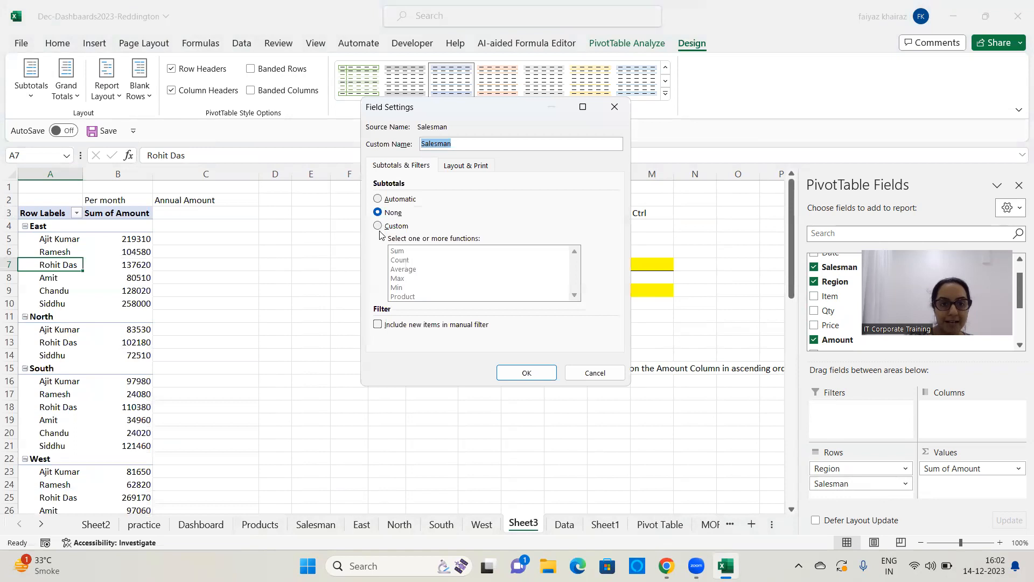
click(378, 227)
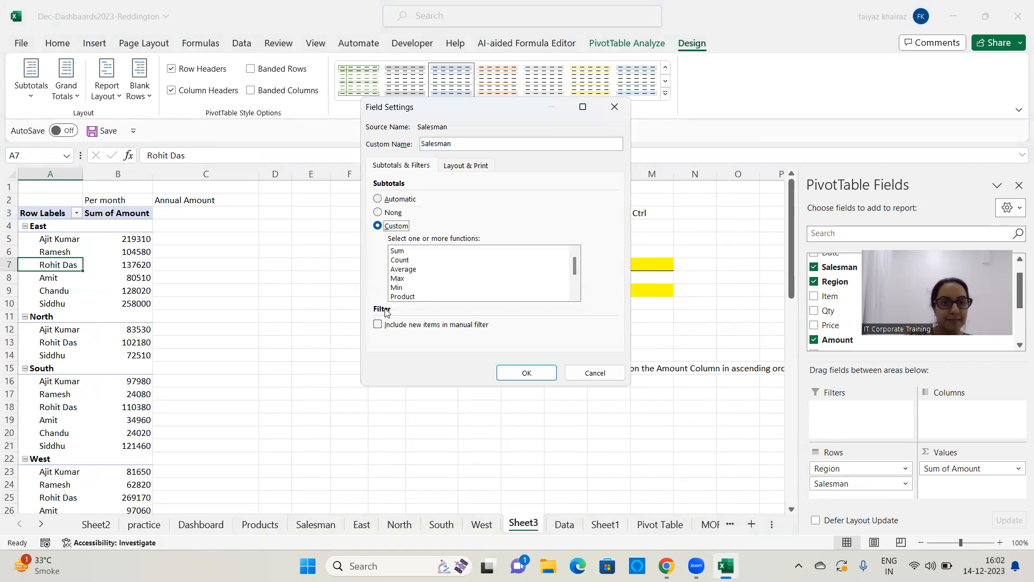
click(399, 255)
click(527, 373)
scroll(197, 229, down, 7)
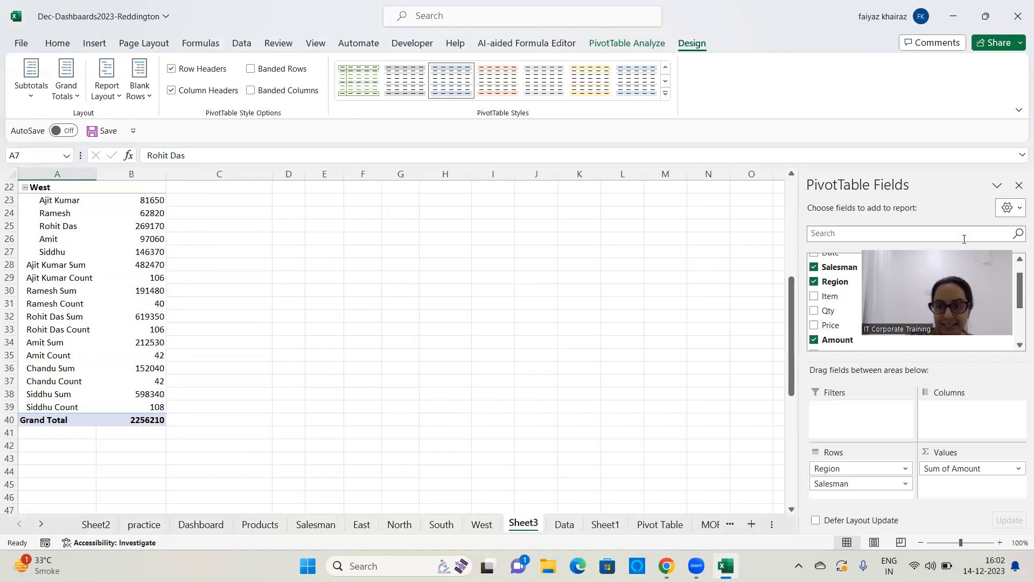
Step: Apply the option to show all subtotals at the top of each group, and clear every field from the pivot table
drag(950, 262, 950, 106)
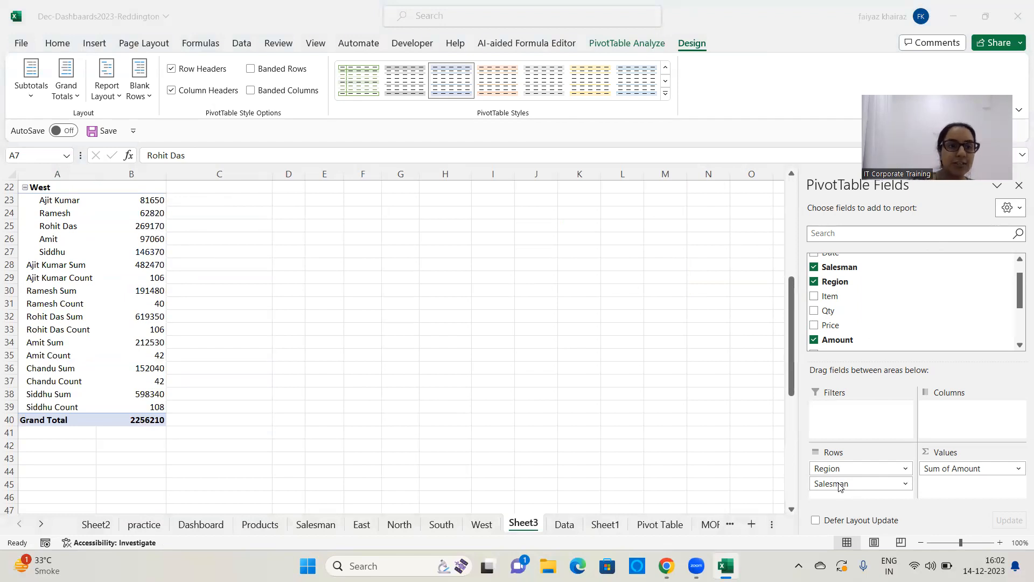
click(24, 96)
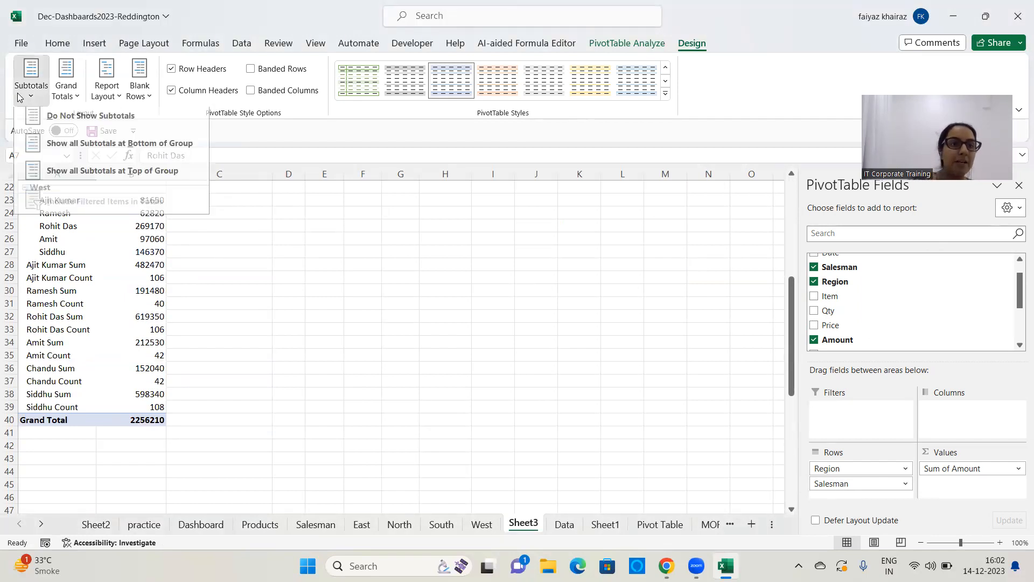
click(128, 185)
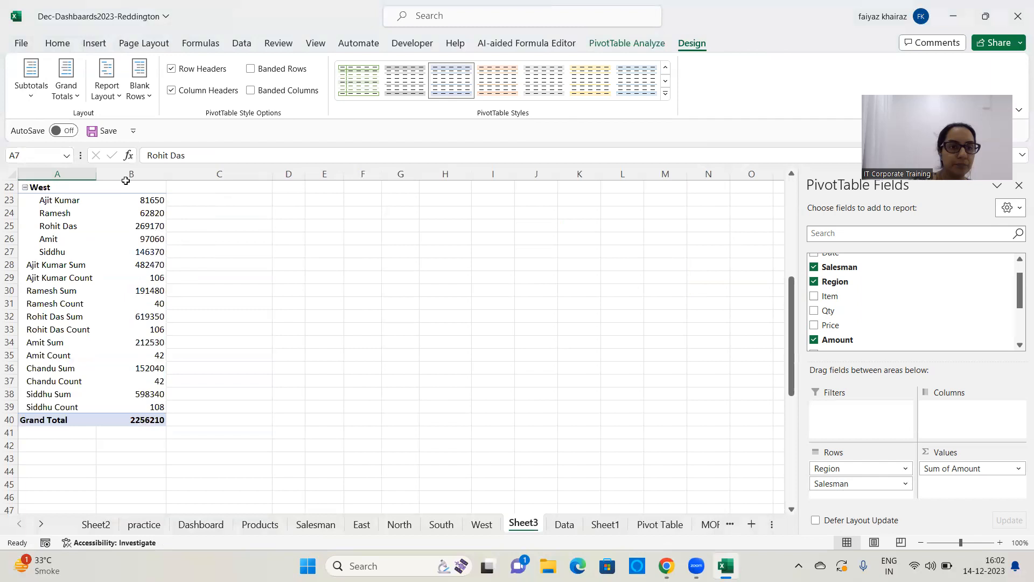
drag(825, 483, 665, 466)
drag(993, 468, 515, 426)
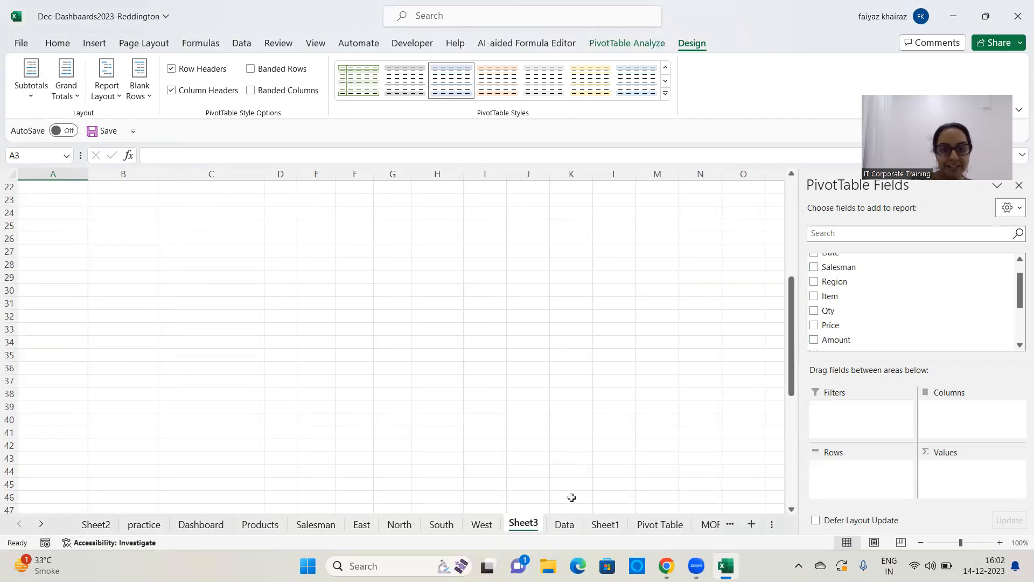
Step: Insert a new pivot table on a new worksheet from the table on the Data sheet
click(563, 524)
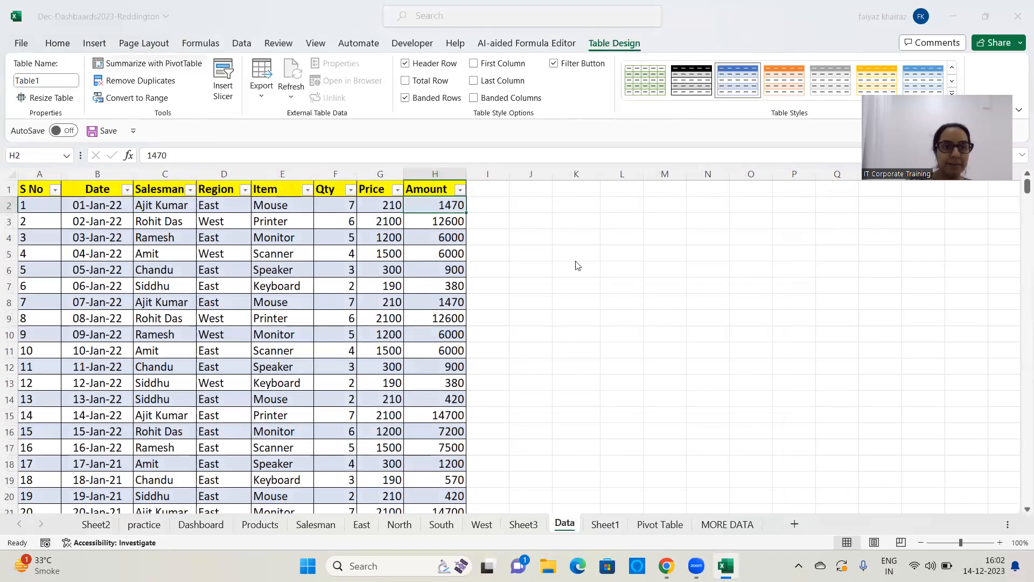
key(alt+n)
key(v)
key(t)
click(572, 304)
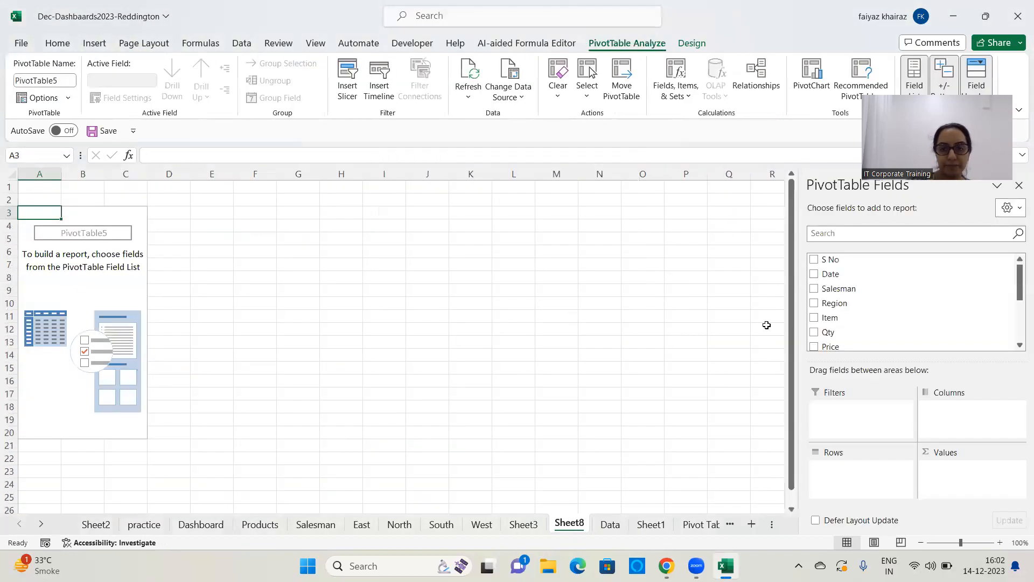
Step: Build the new pivot table with Salesman and Item as rows and the sum of Amount as values
drag(848, 290, 857, 470)
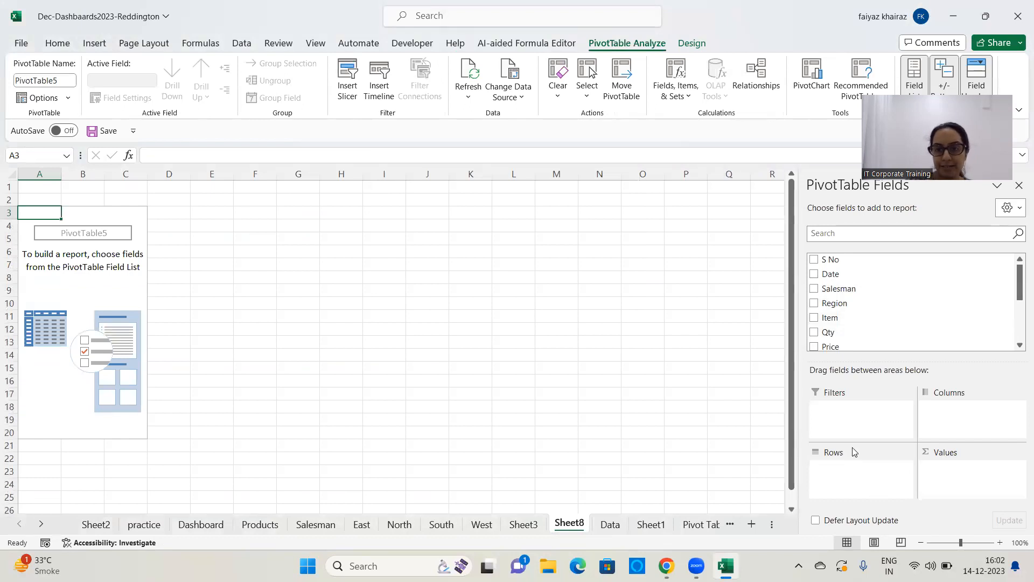
drag(835, 318, 844, 485)
scroll(848, 318, down, 3)
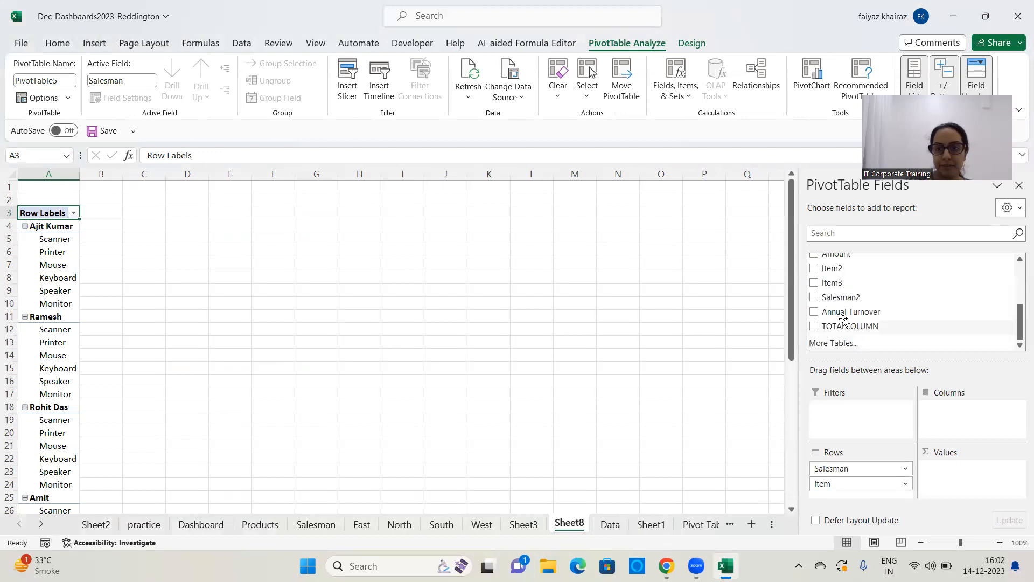
scroll(848, 294, up, 2)
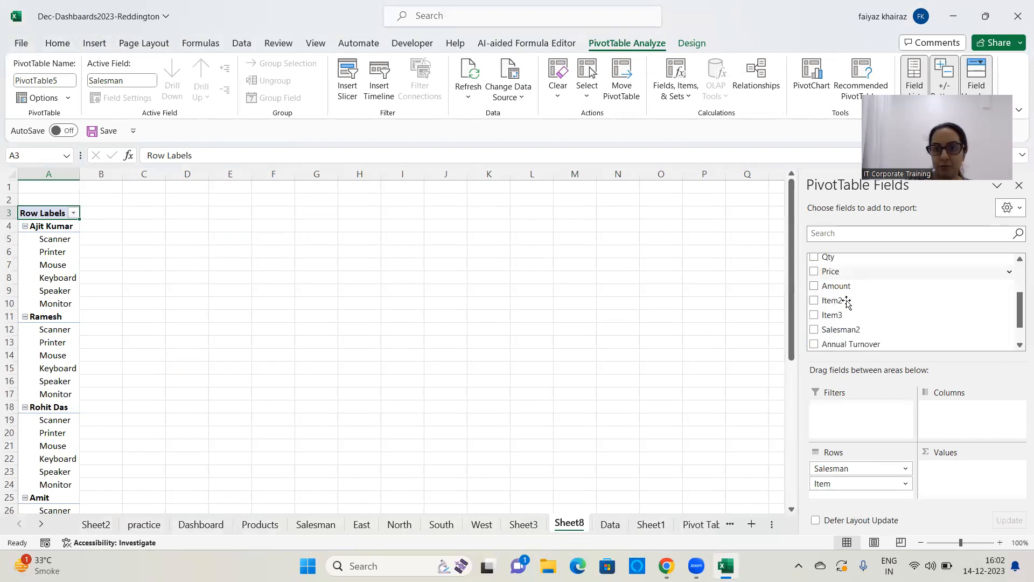
drag(849, 287, 964, 478)
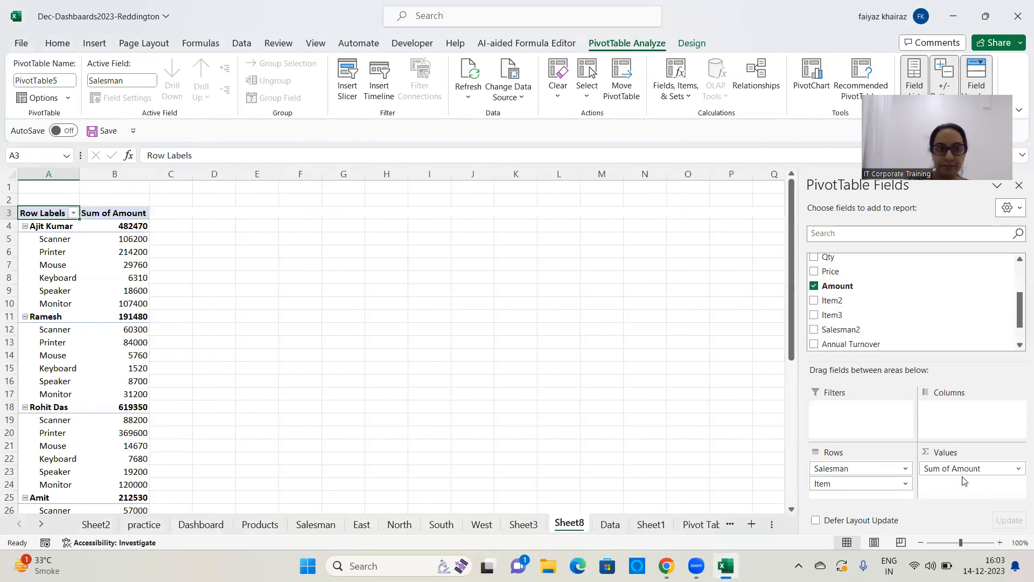
Step: Set the Item field's subtotals to Custom with the Count and Average functions and review the item subtotal rows above the grand total
click(46, 268)
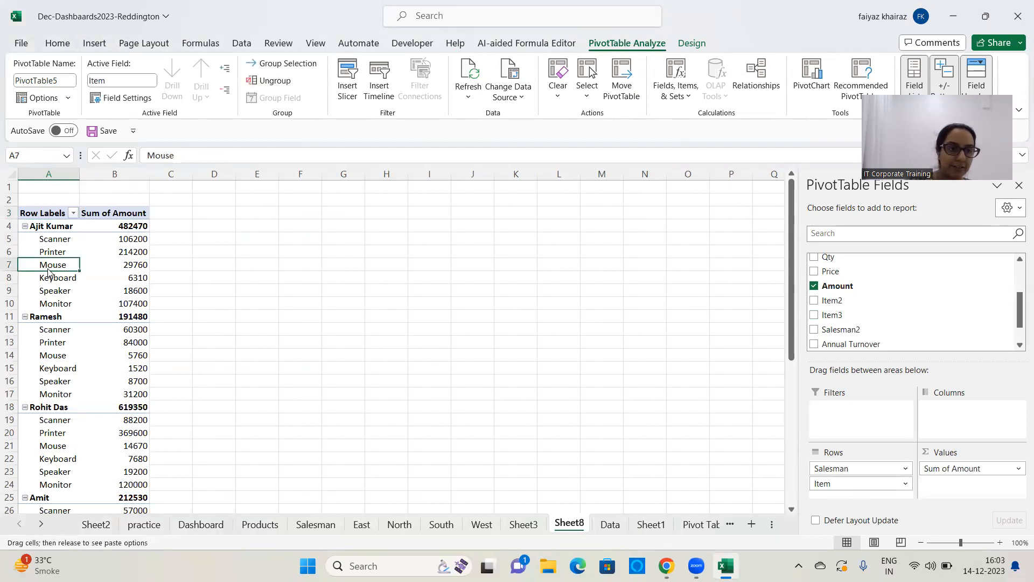
right_click(52, 266)
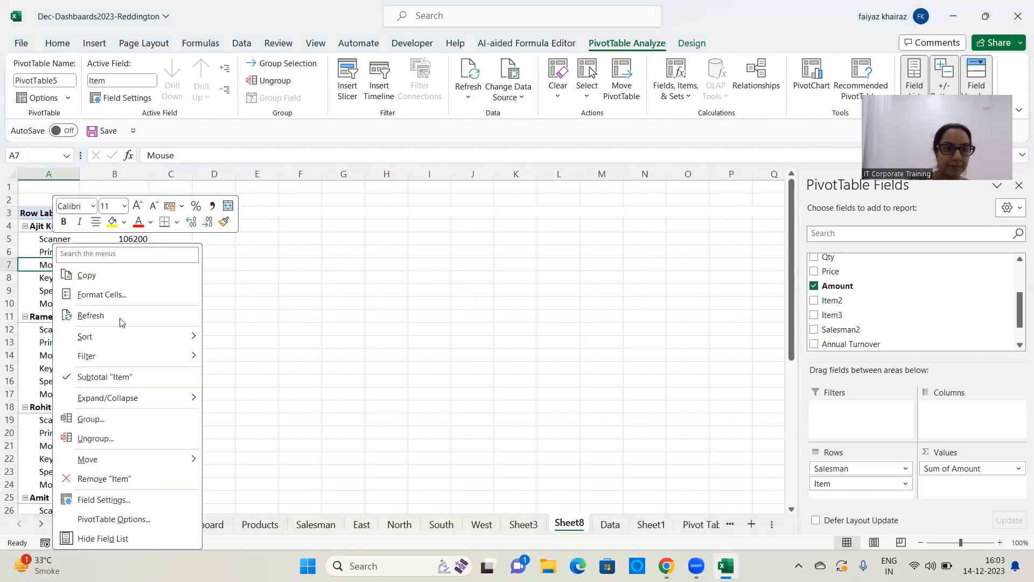
click(96, 500)
click(22, 384)
drag(143, 271, 437, 138)
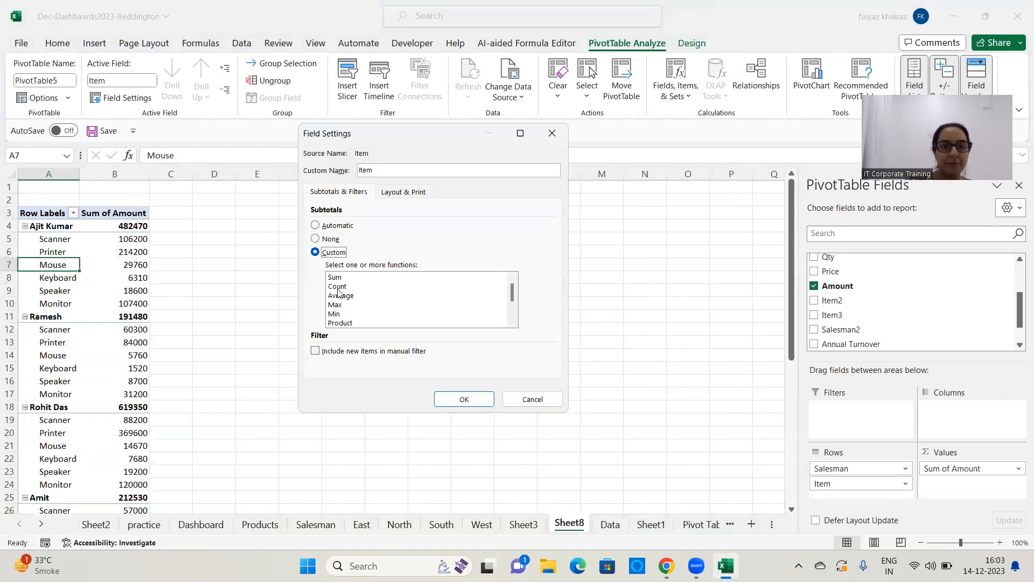
click(337, 286)
click(340, 295)
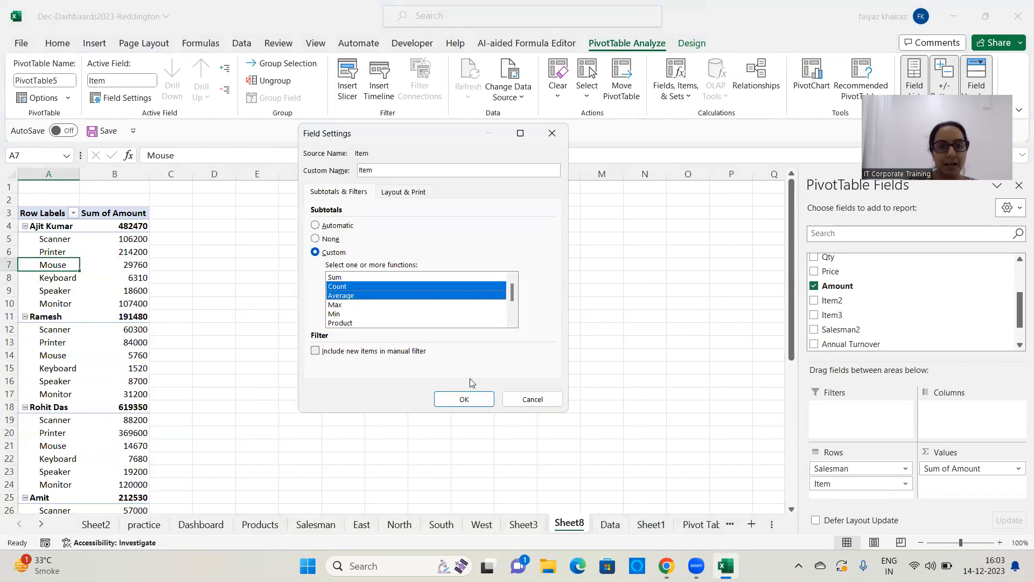
click(464, 399)
scroll(441, 400, down, 2)
scroll(441, 401, down, 11)
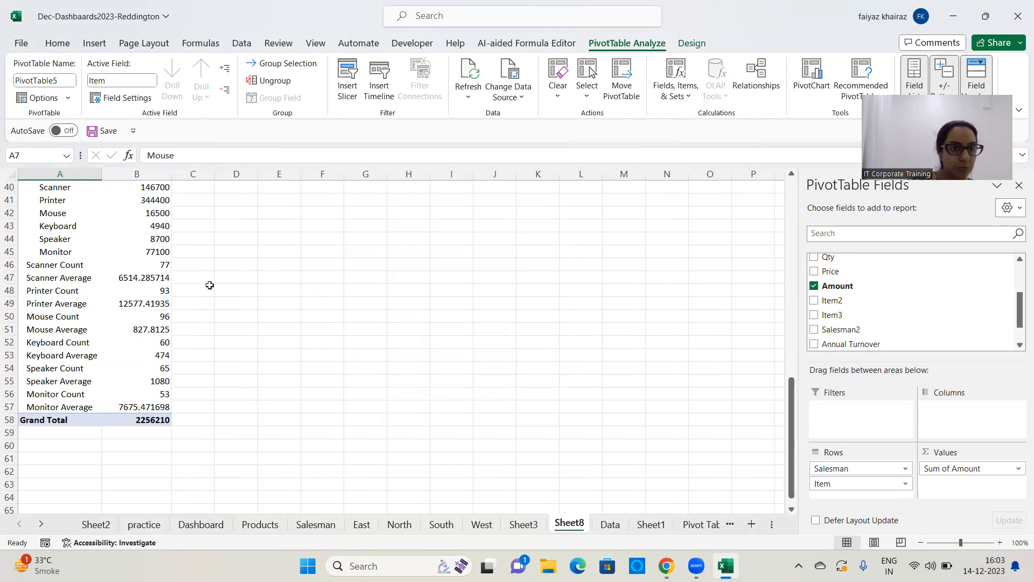
scroll(92, 279, up, 3)
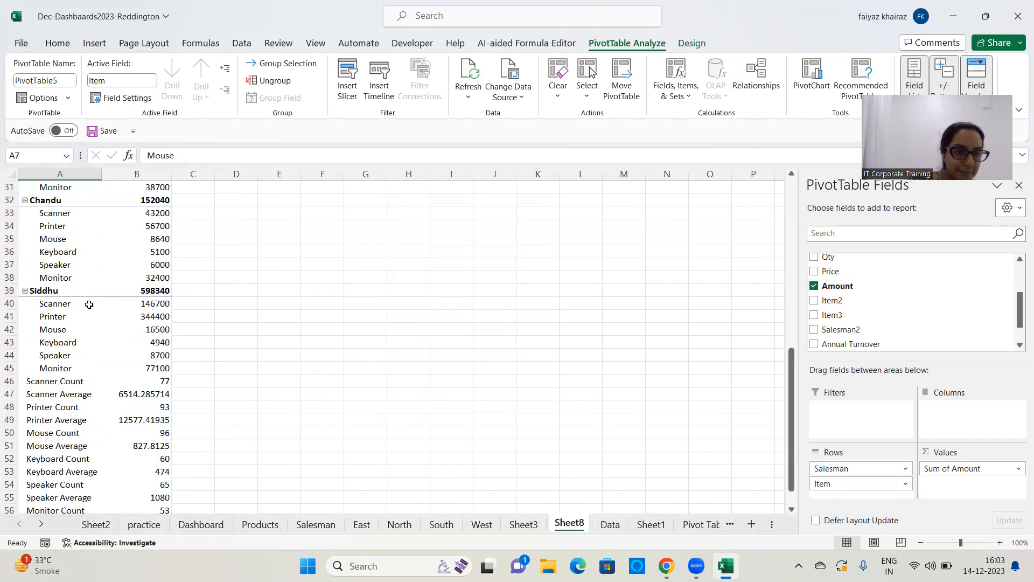
scroll(88, 304, down, 2)
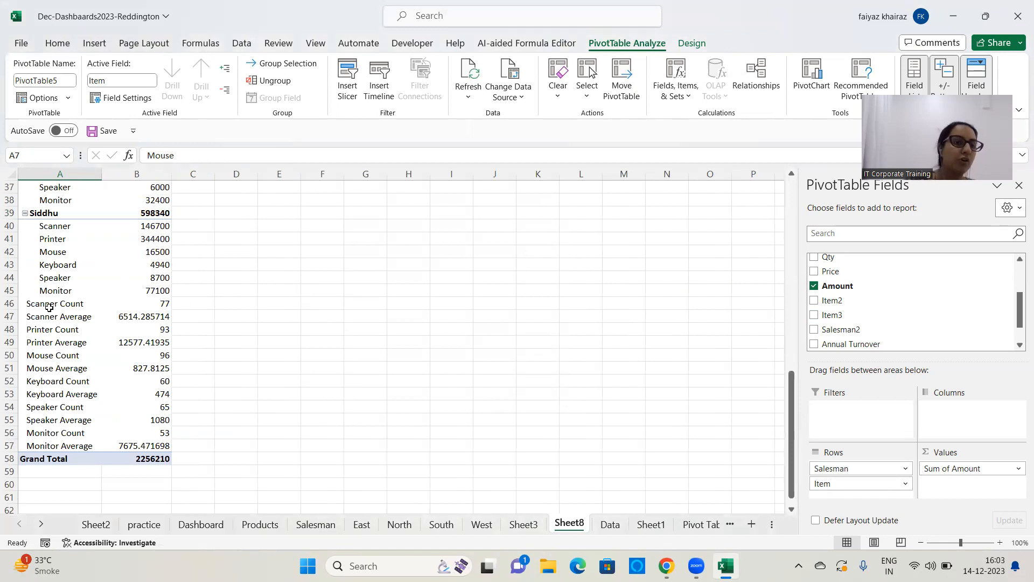
scroll(51, 422, up, 6)
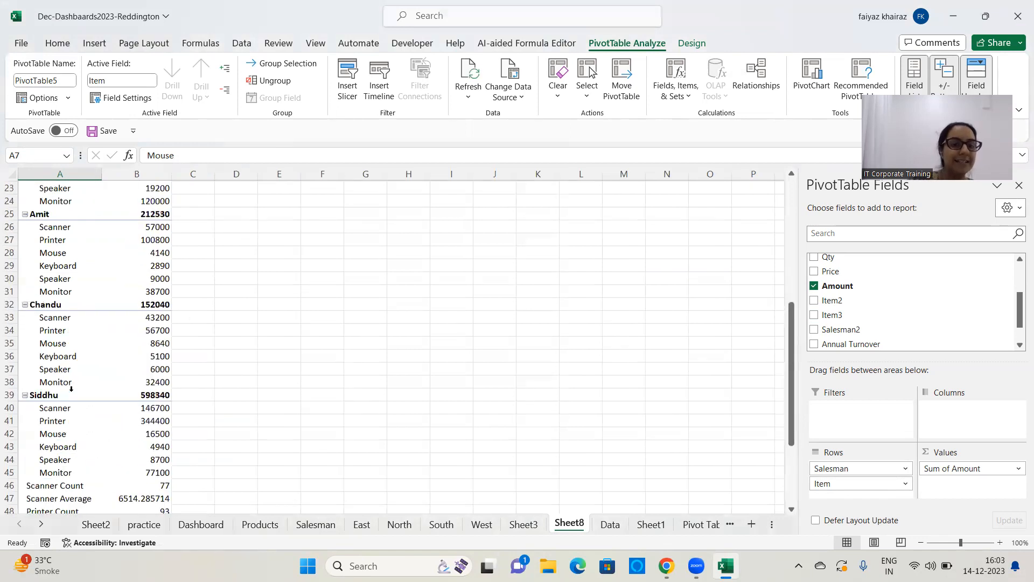
Step: On Sheet1's Region and Item pivot table, set the Item field's subtotals to Custom with the Count function
click(651, 524)
scroll(224, 324, down, 2)
scroll(224, 325, down, 2)
click(223, 324)
click(179, 312)
right_click(180, 316)
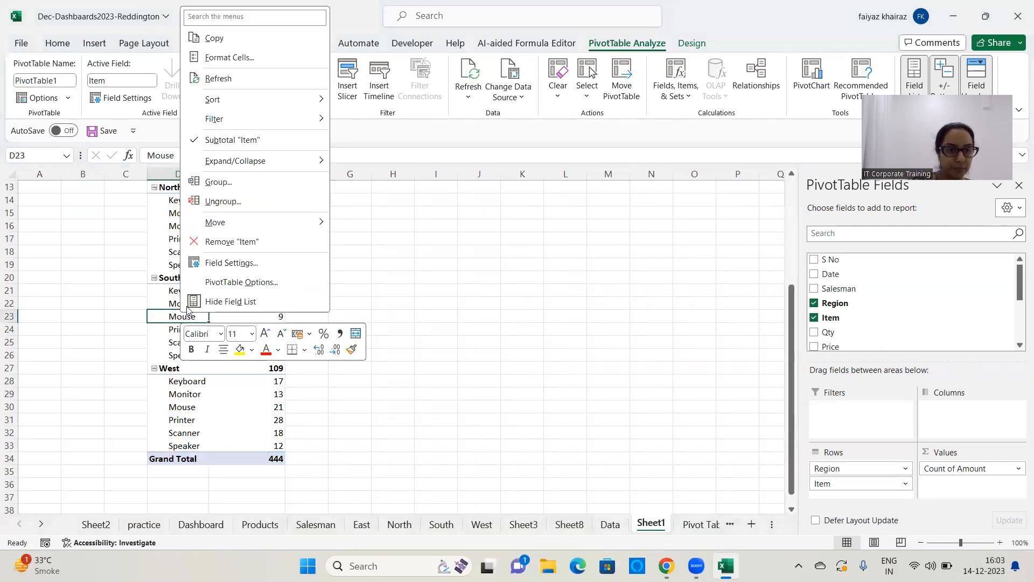
click(218, 263)
click(100, 235)
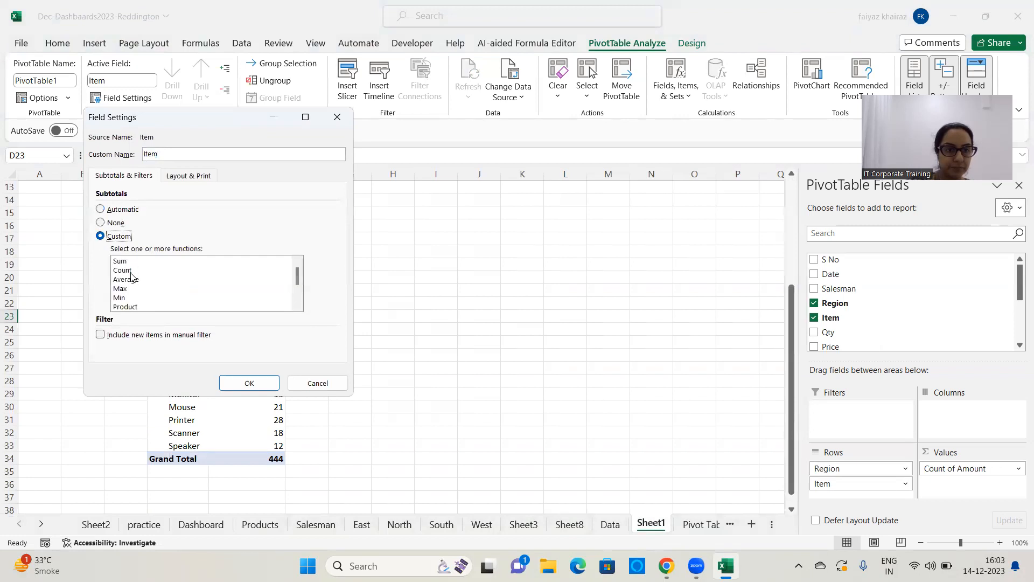
click(126, 270)
click(249, 383)
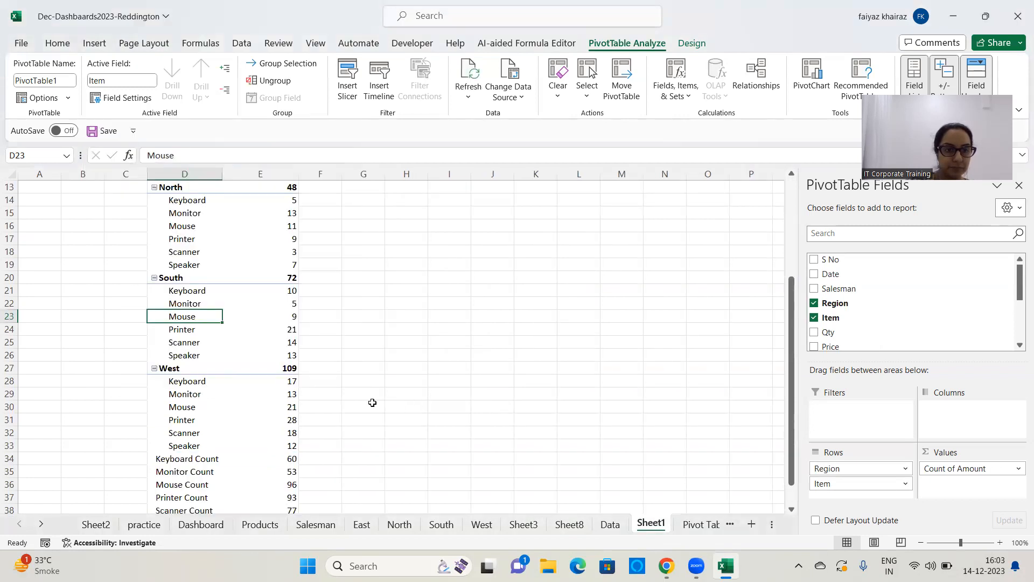
scroll(372, 402, down, 3)
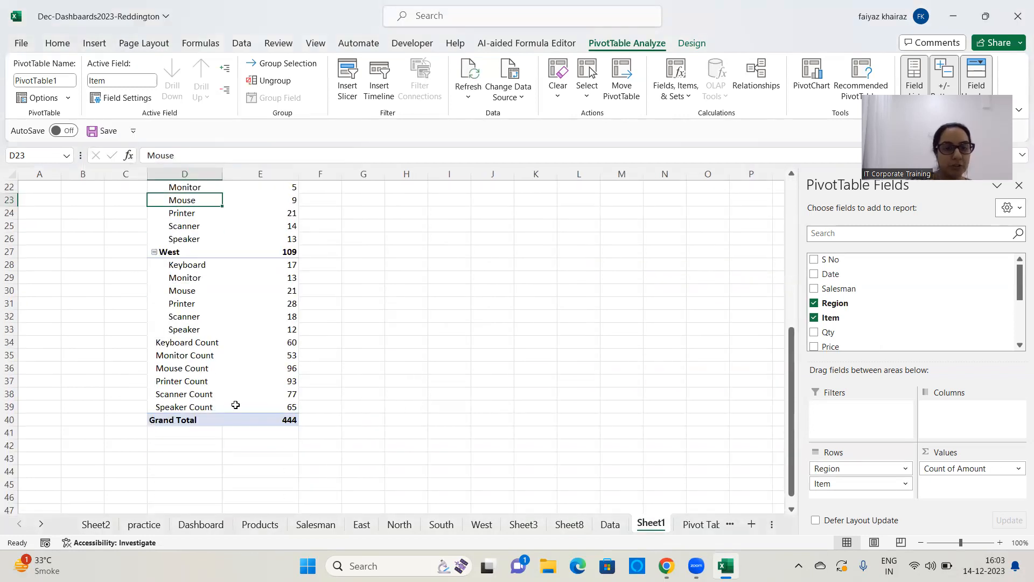
Step: Replace the Item field with Salesman below Region in the rows of Sheet1's pivot table
drag(832, 483, 597, 454)
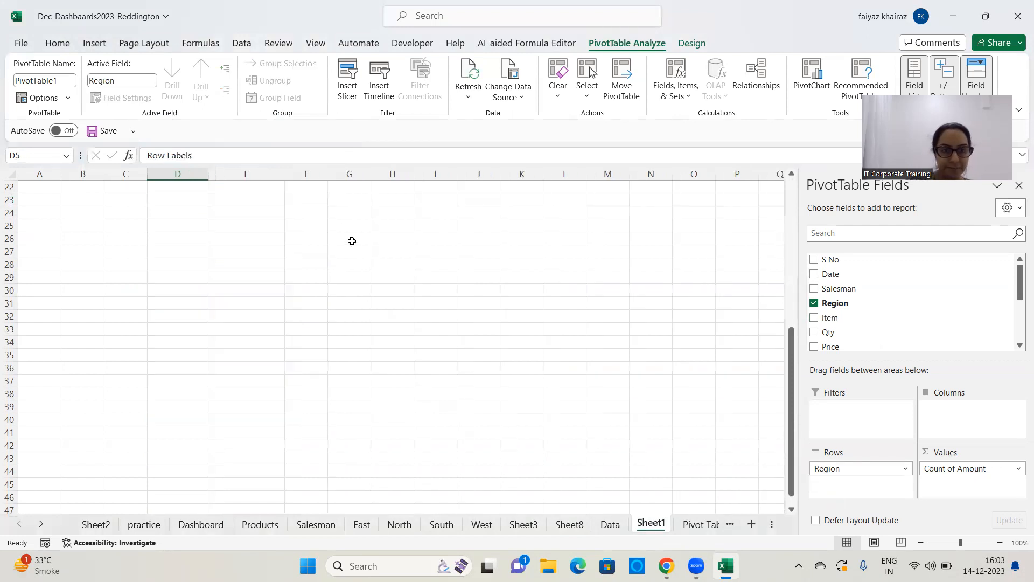
scroll(366, 247, up, 7)
click(177, 252)
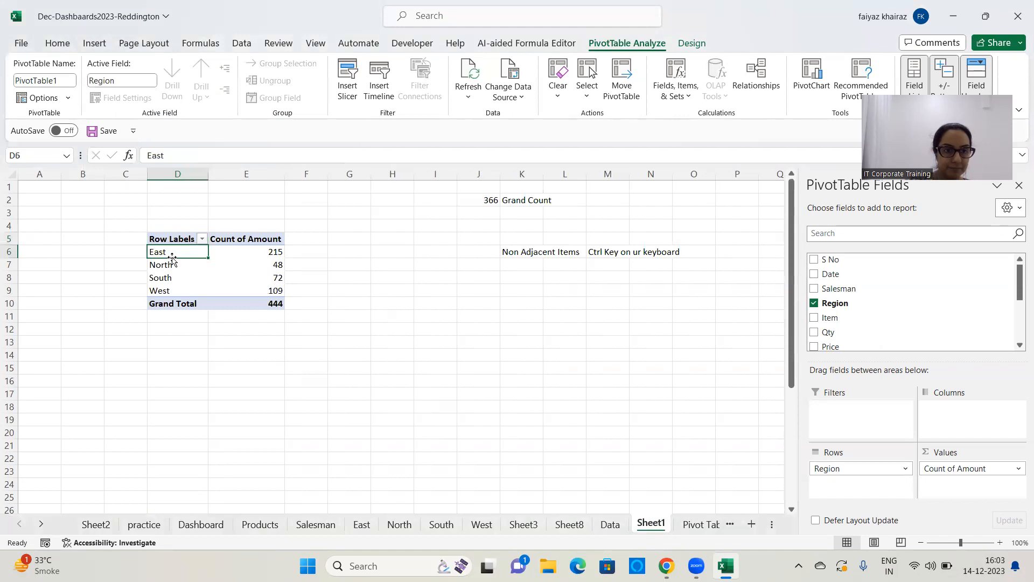
drag(848, 289, 889, 485)
scroll(239, 323, down, 4)
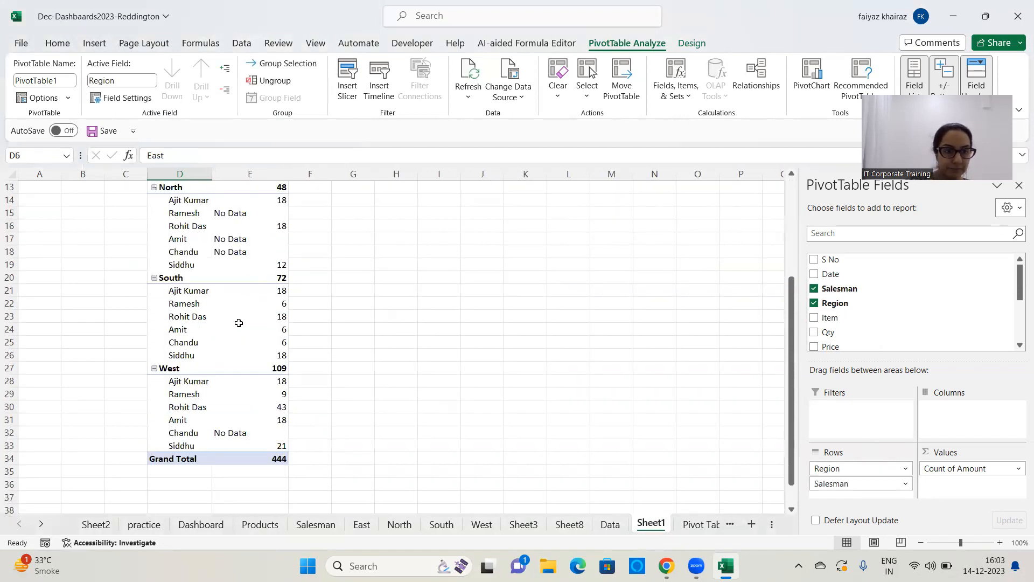
Step: Turn off the substitute text for empty cells in the pivot table's options and check the salesman rows
right_click(197, 317)
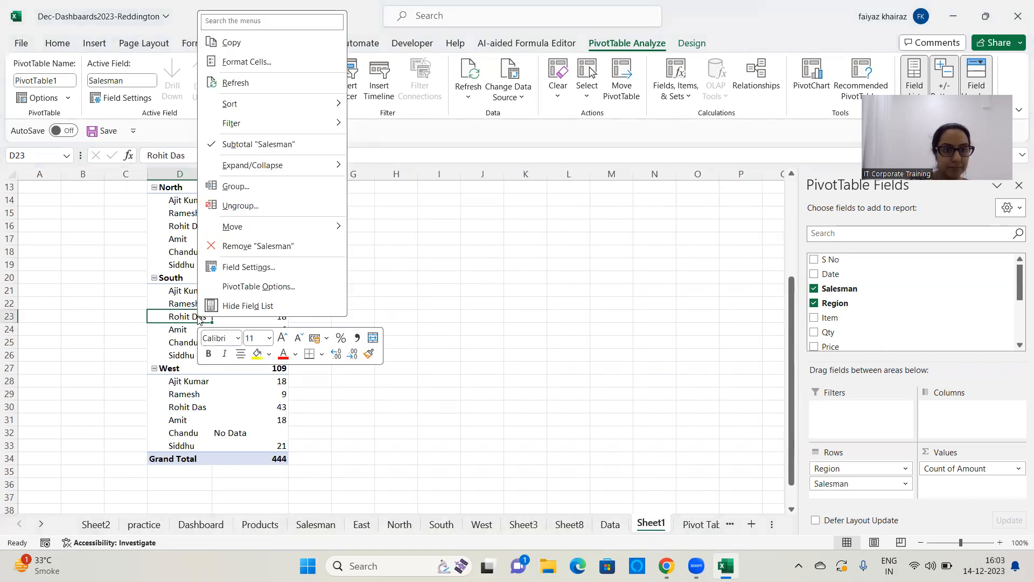
click(279, 288)
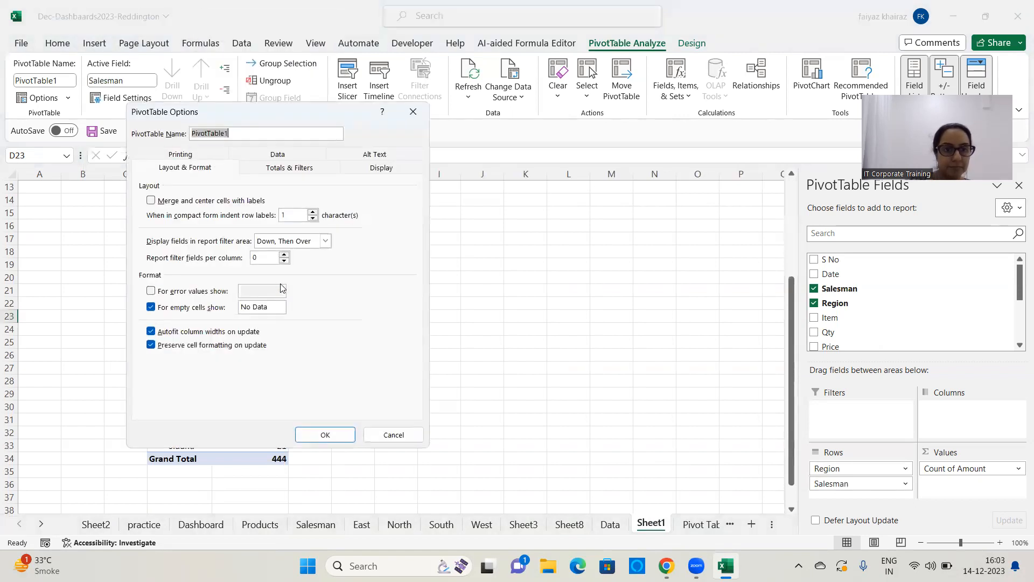
click(211, 307)
click(329, 434)
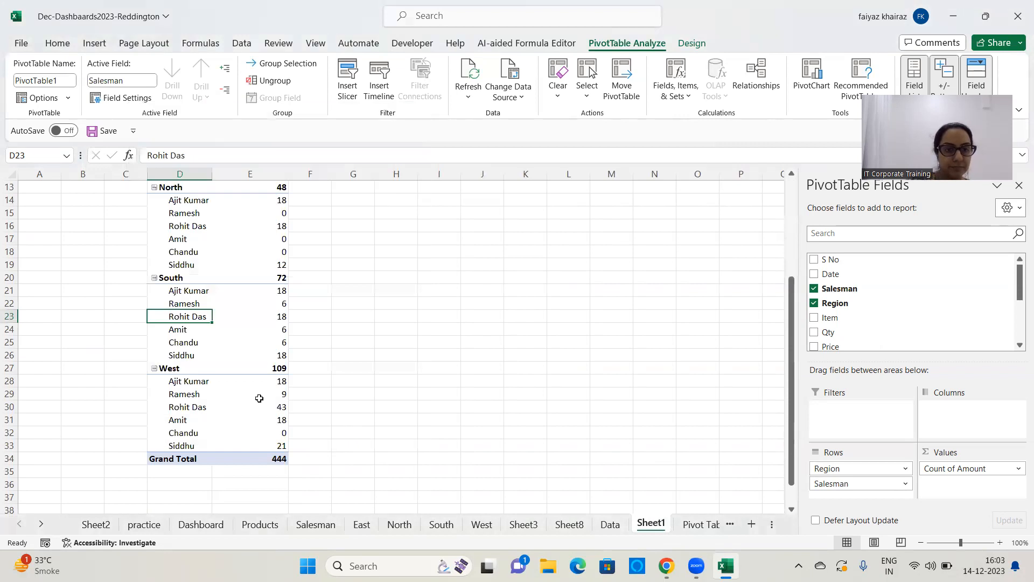
scroll(243, 323, down, 4)
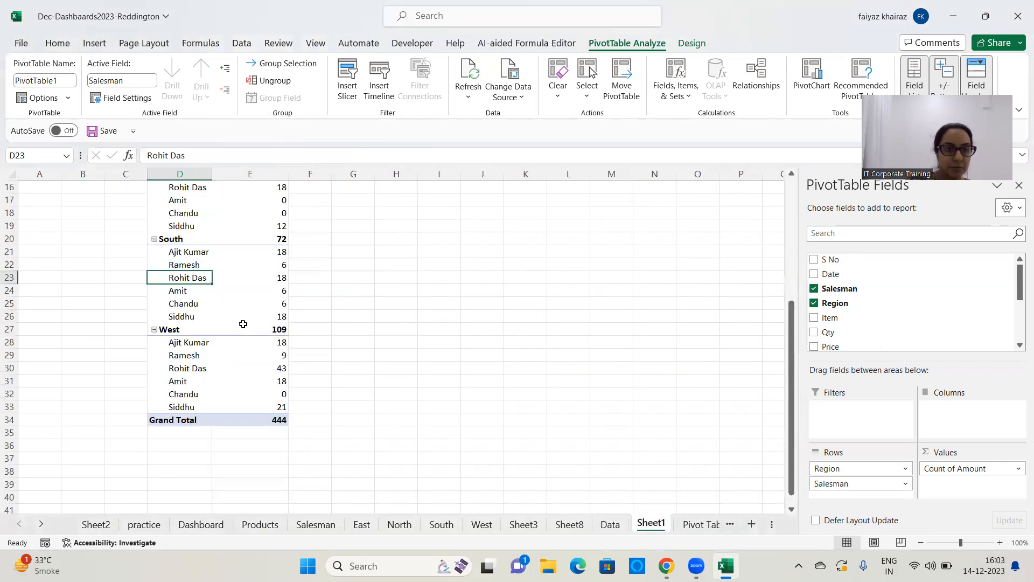
Step: Review the Data, Totals & Filters and Layout & Format settings in the PivotTable Options
scroll(243, 323, up, 4)
click(186, 342)
right_click(192, 344)
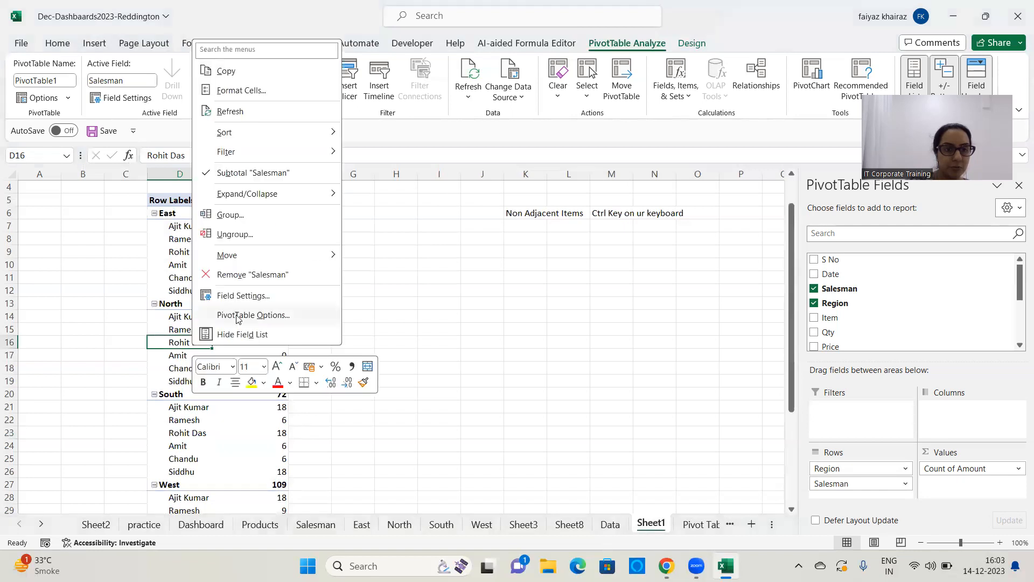
click(237, 316)
click(249, 195)
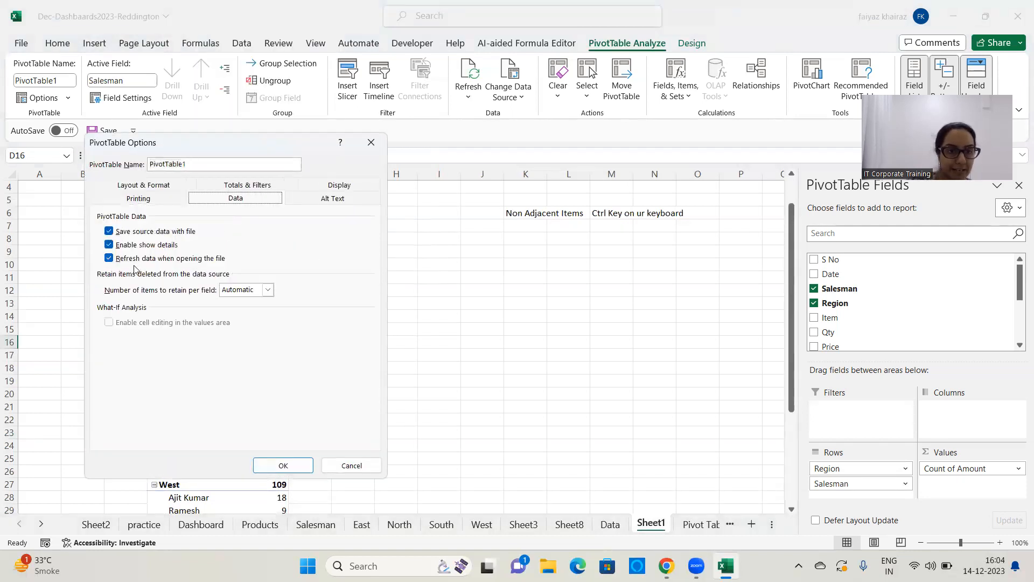
click(228, 188)
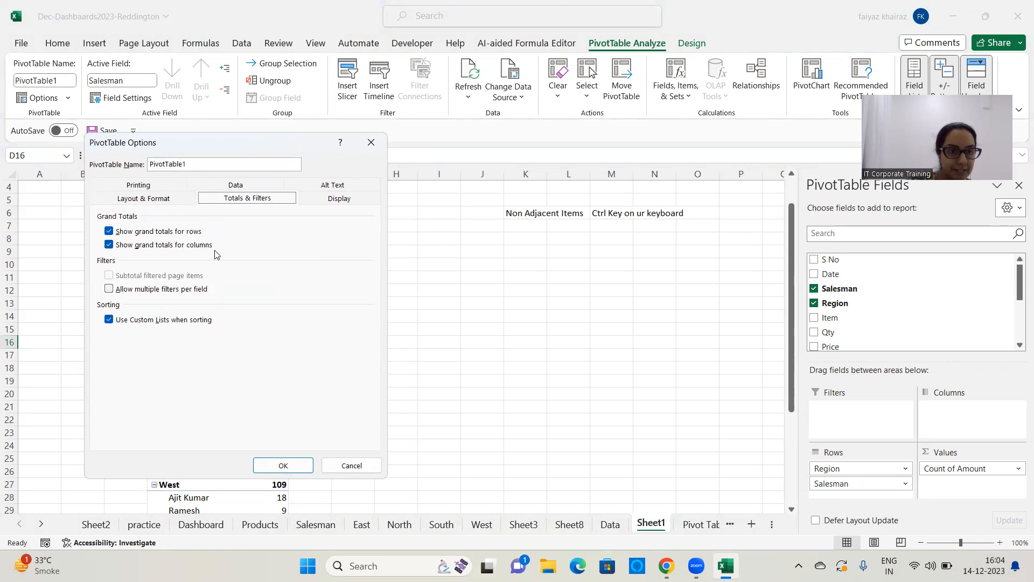
click(151, 200)
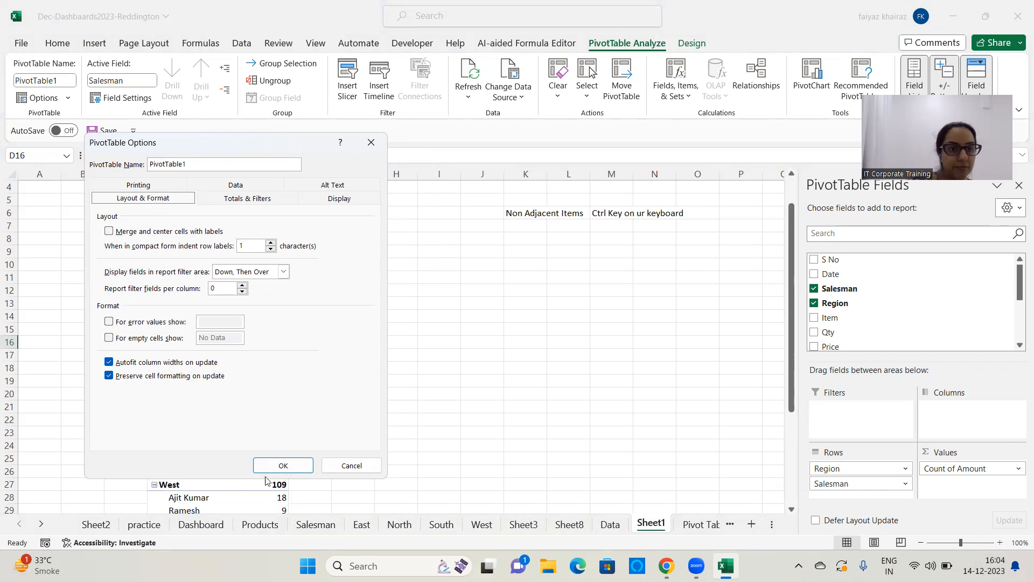
click(283, 464)
click(306, 286)
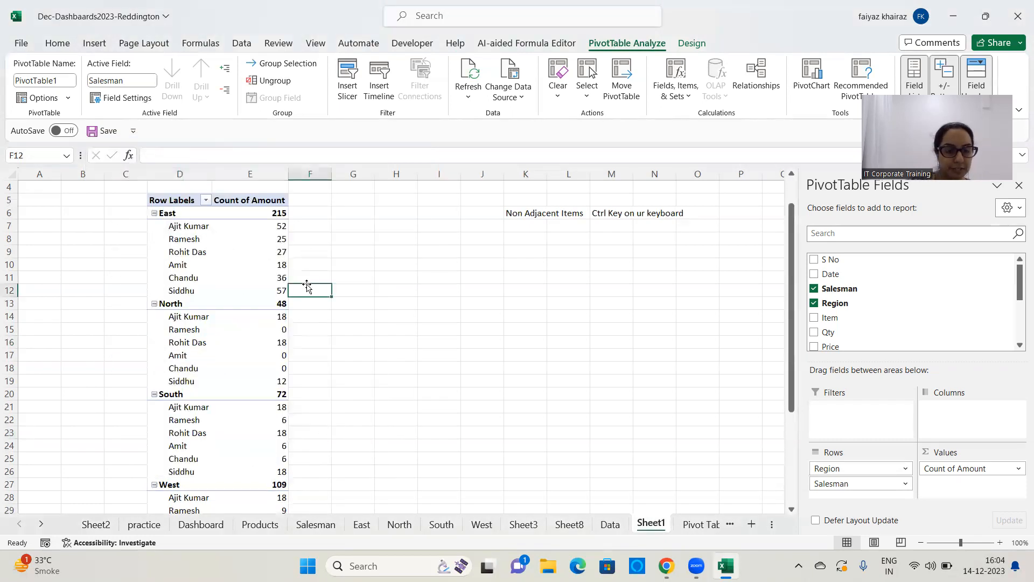
click(258, 342)
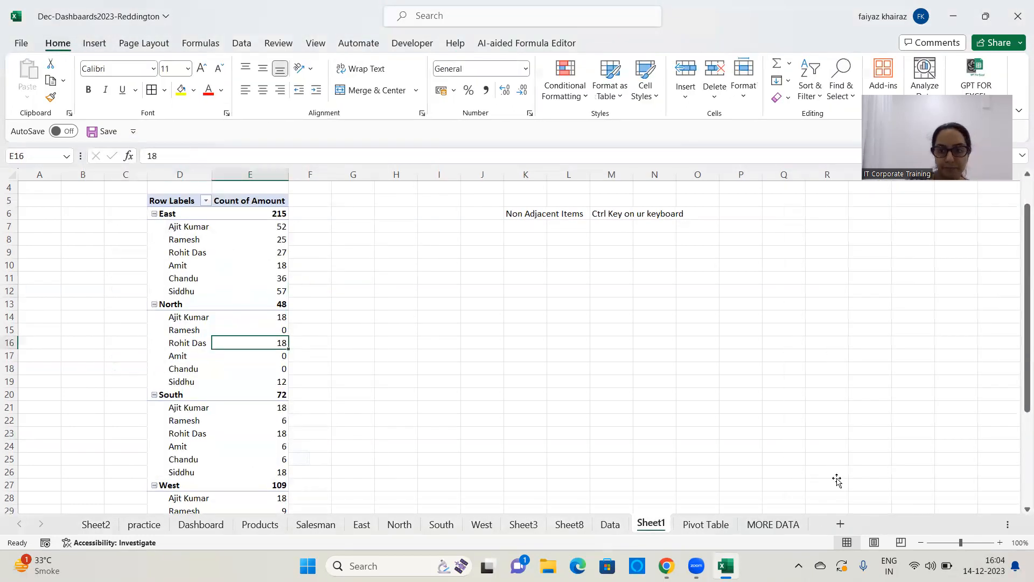
Step: Remove Salesman from the pivot table and add it back to the rows below Region
click(840, 288)
drag(840, 289, 851, 490)
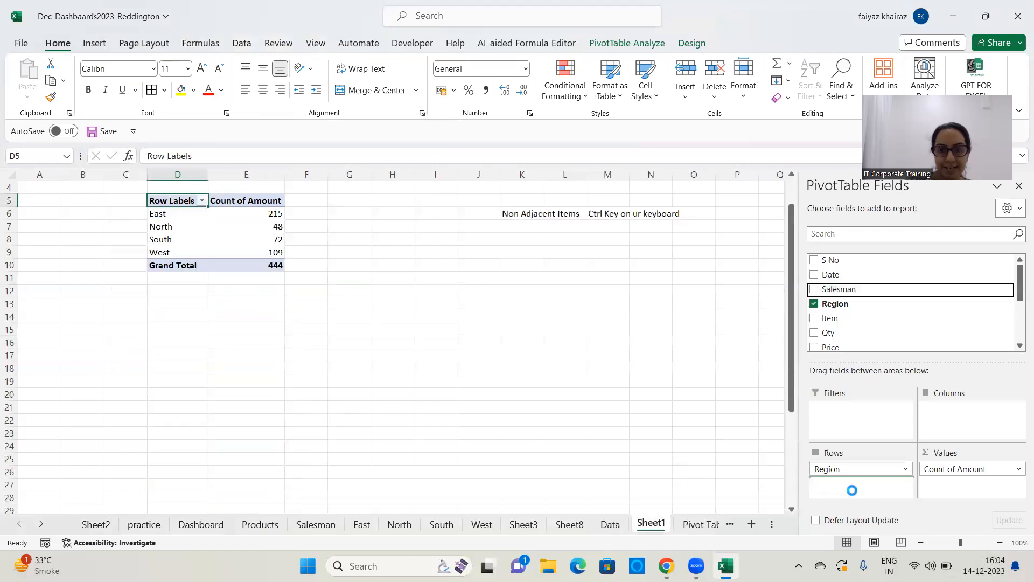
scroll(355, 436, down, 4)
scroll(345, 437, up, 5)
Step: Set the Salesman field's subtotals to Custom with the Count function
click(181, 298)
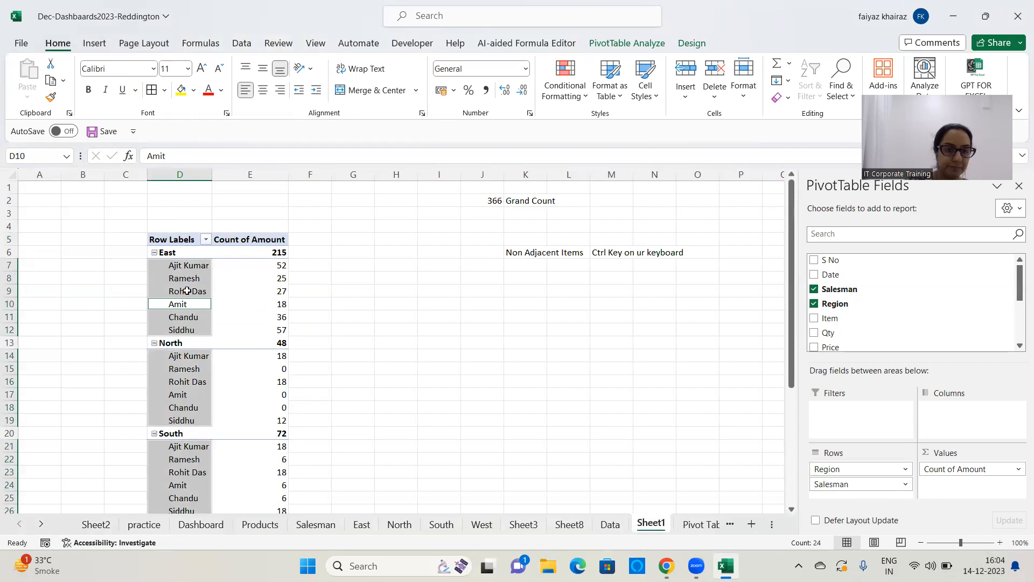
click(187, 291)
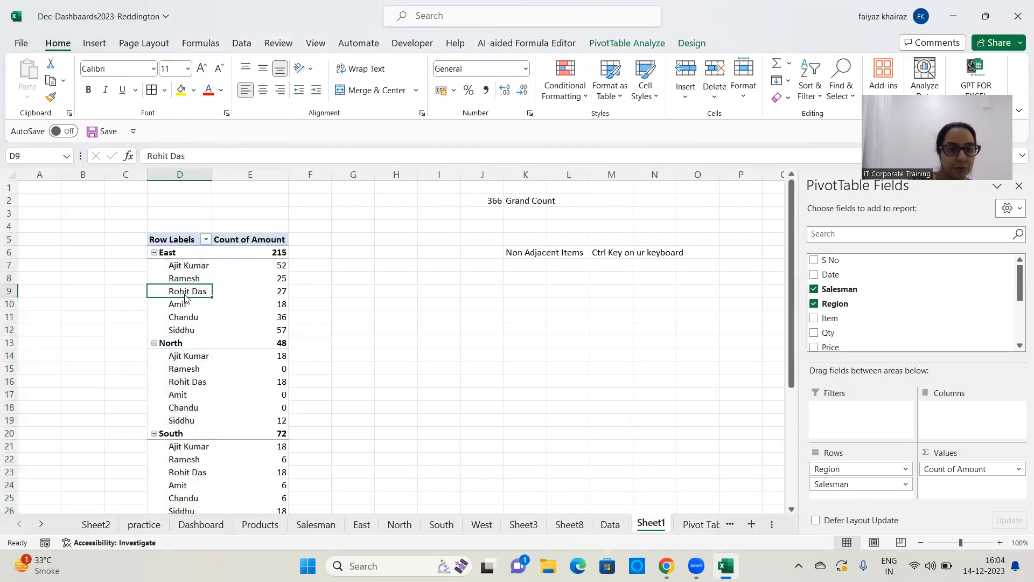
right_click(185, 297)
click(253, 498)
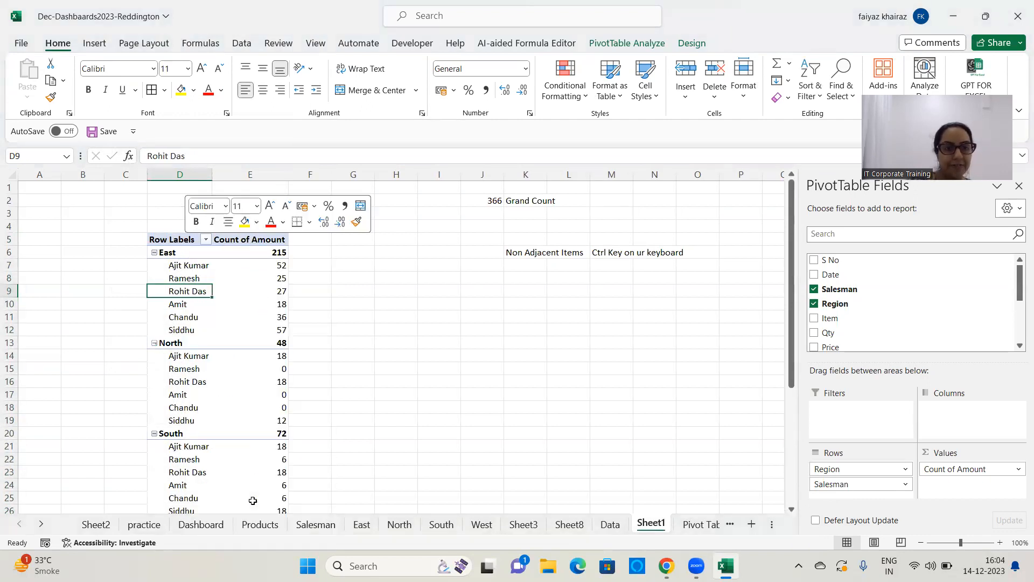
click(138, 385)
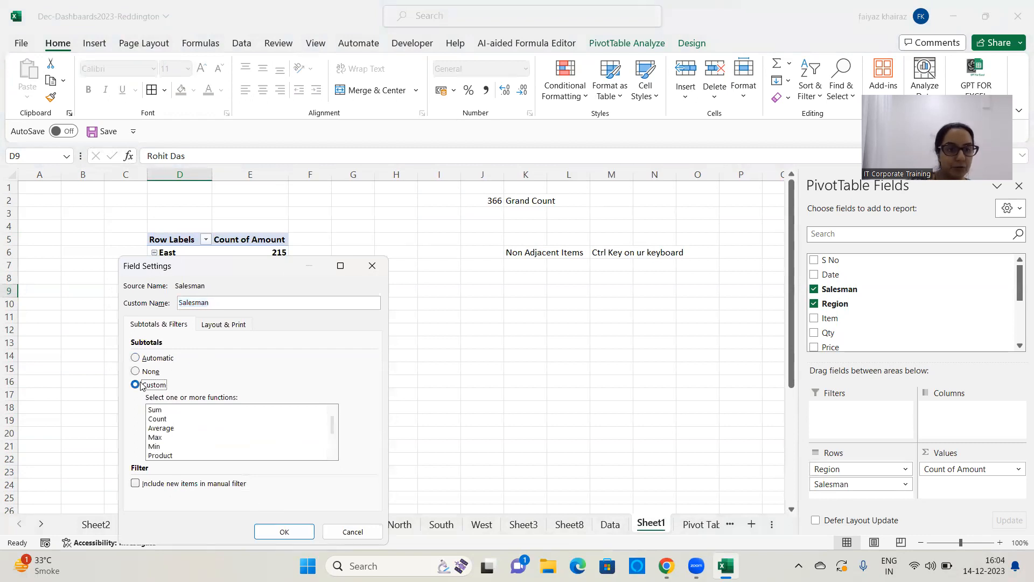
click(162, 419)
click(275, 525)
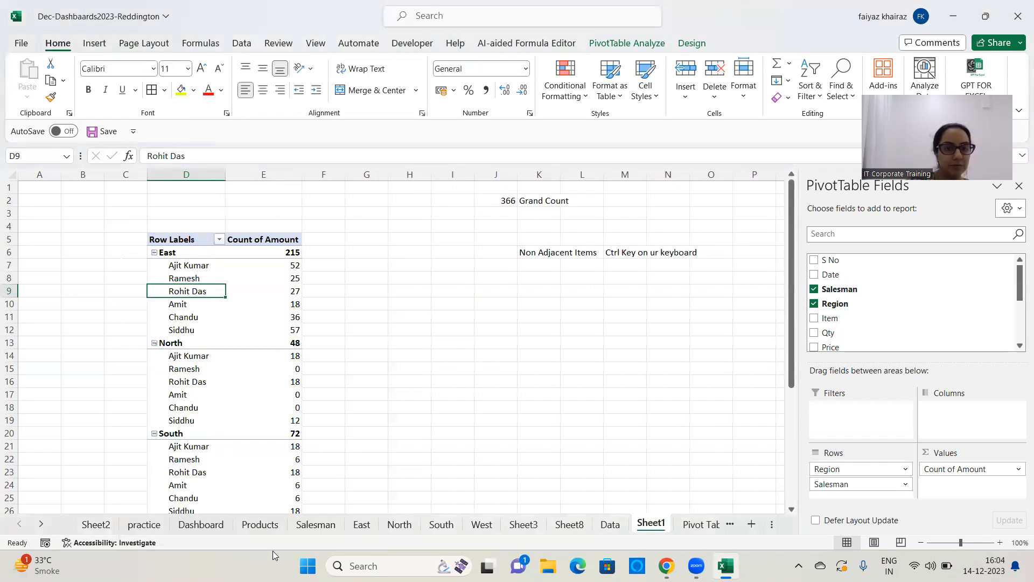
Step: Examine the salesman count rows above the grand total and the remaining fields in the field list
scroll(224, 409, down, 6)
scroll(225, 410, down, 2)
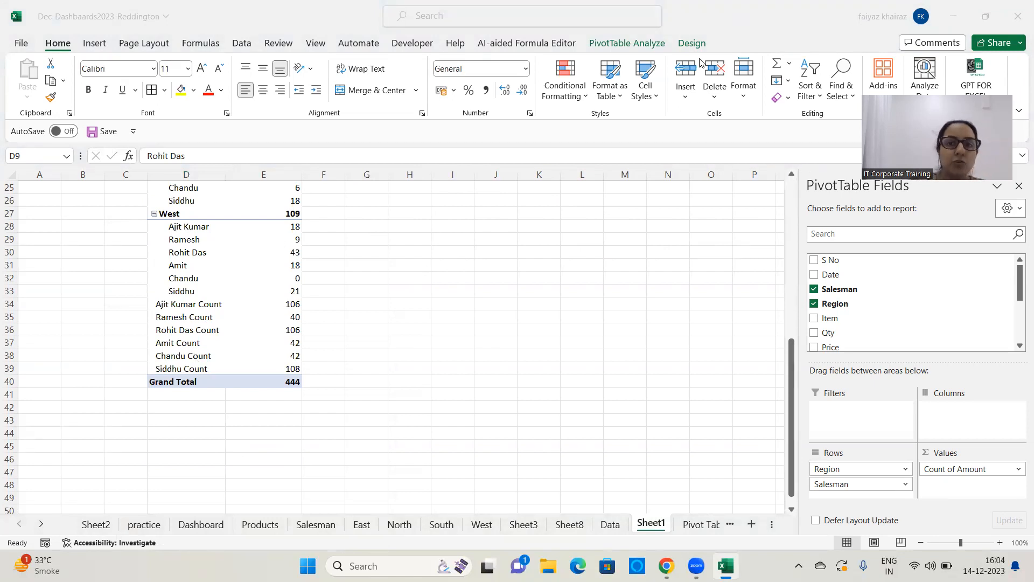
click(621, 45)
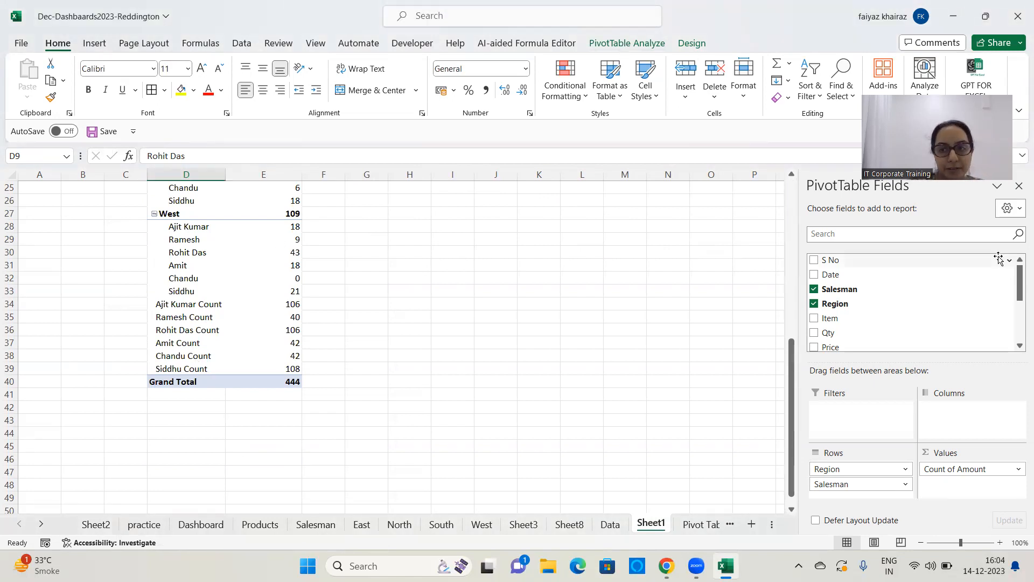
drag(1019, 288, 1019, 326)
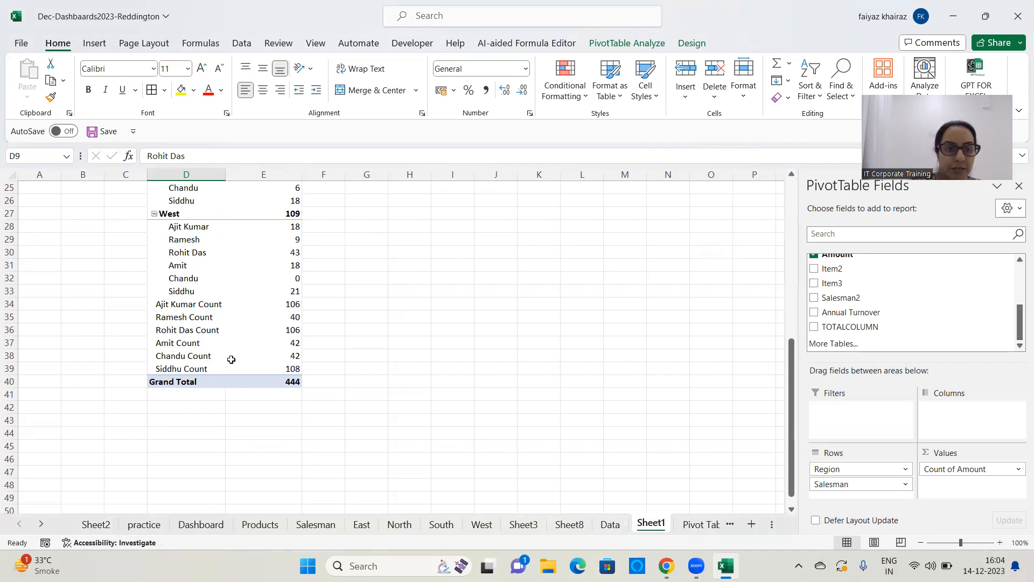
click(183, 363)
click(182, 369)
click(184, 343)
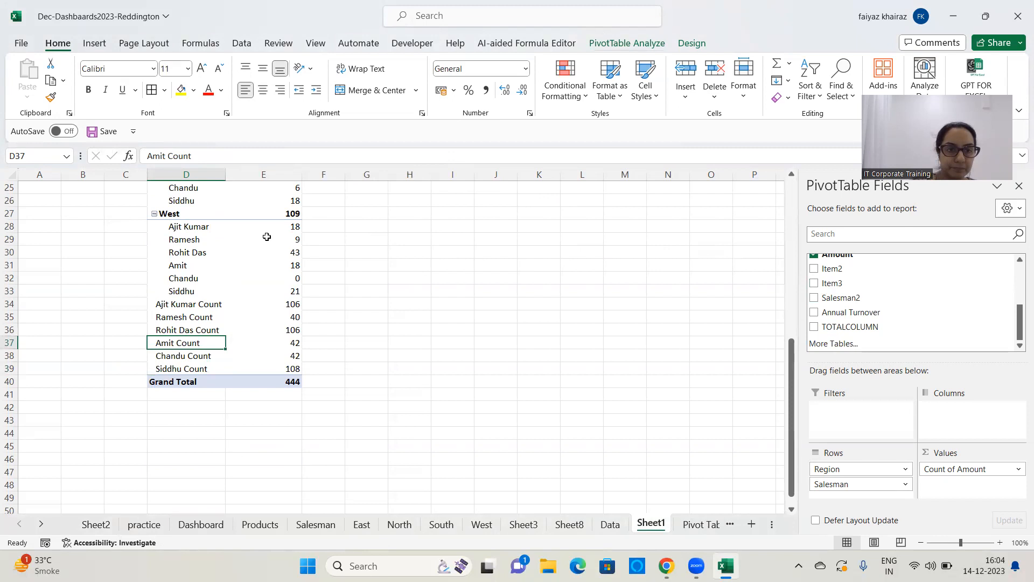
Step: Sort the Salesman field from A to Z in the pivot table
scroll(266, 235, up, 8)
click(218, 239)
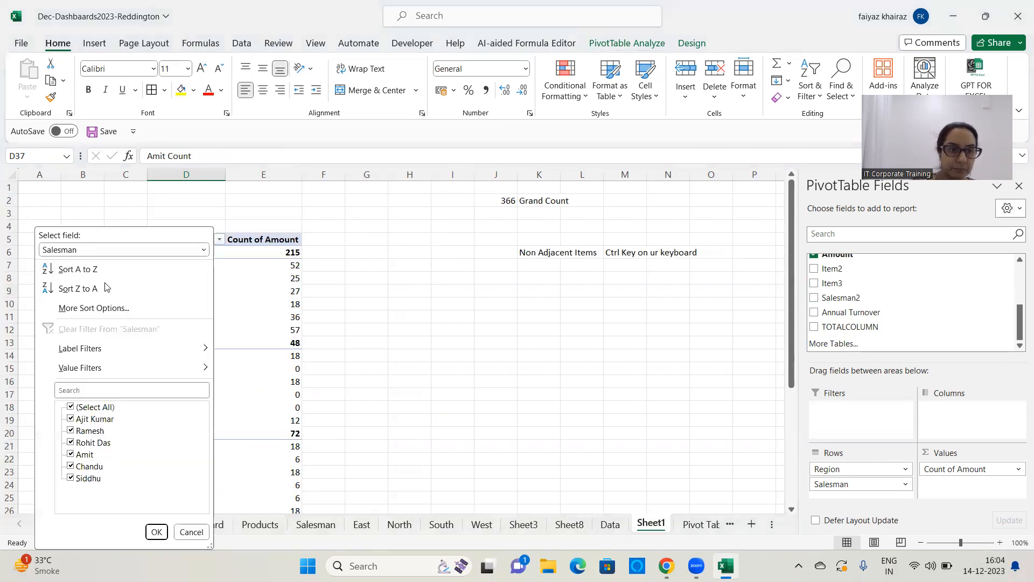
click(75, 269)
scroll(209, 282, up, 1)
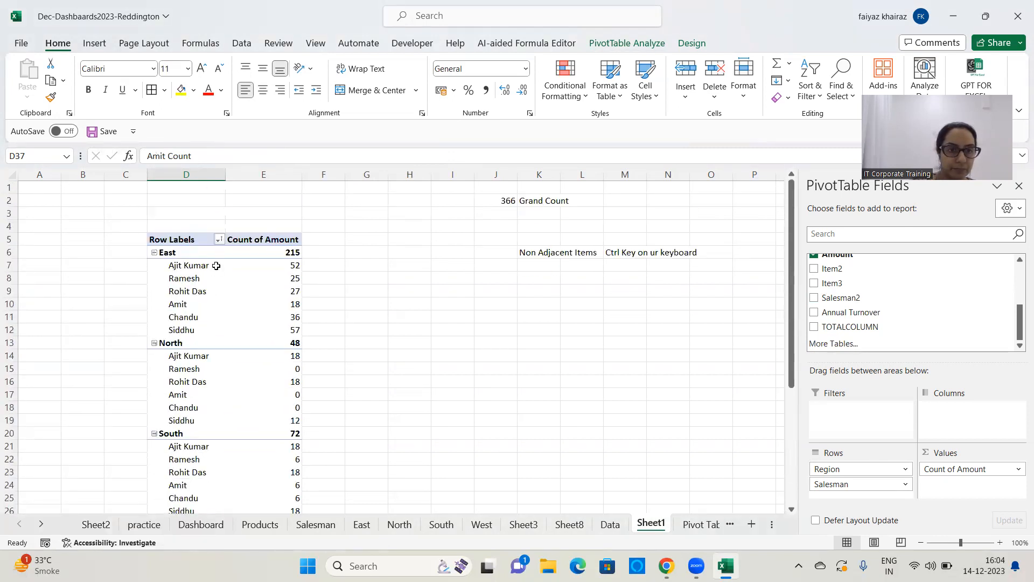
Step: Check the Region field's sort and filter options, keep all regions selected, and review the report down to the grand total
click(219, 239)
click(78, 250)
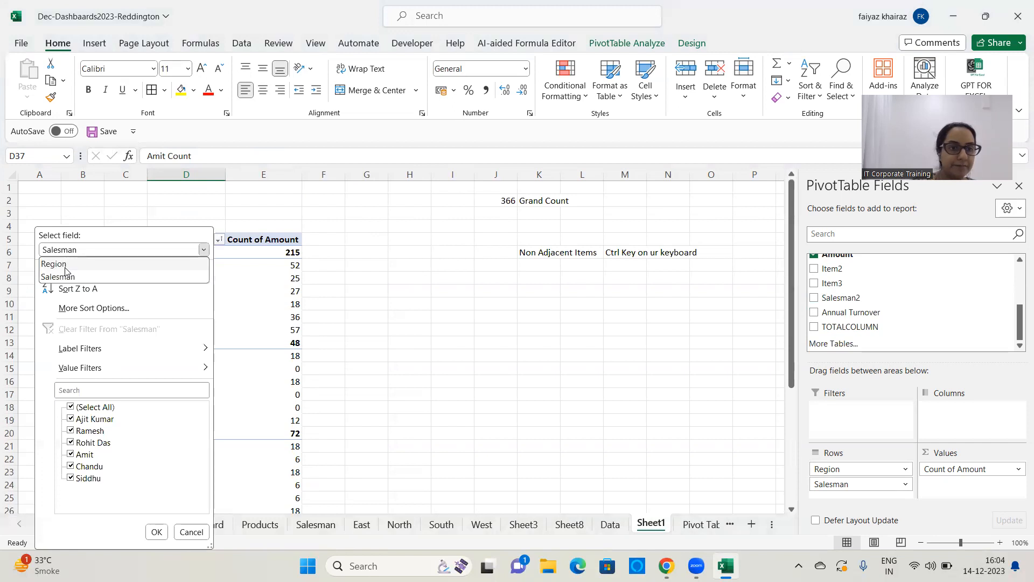
click(70, 261)
scroll(266, 337, down, 3)
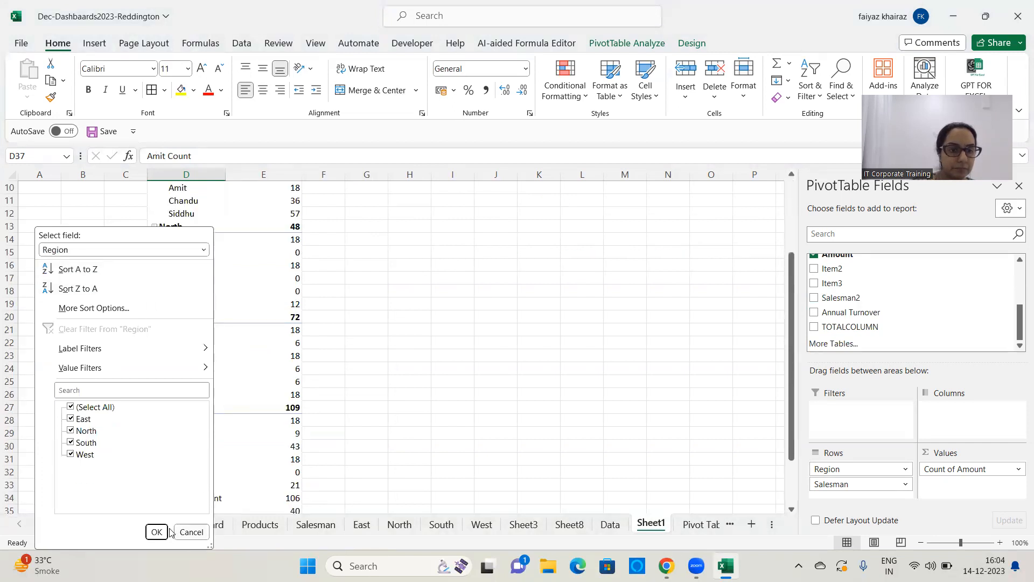
click(156, 531)
scroll(344, 345, up, 3)
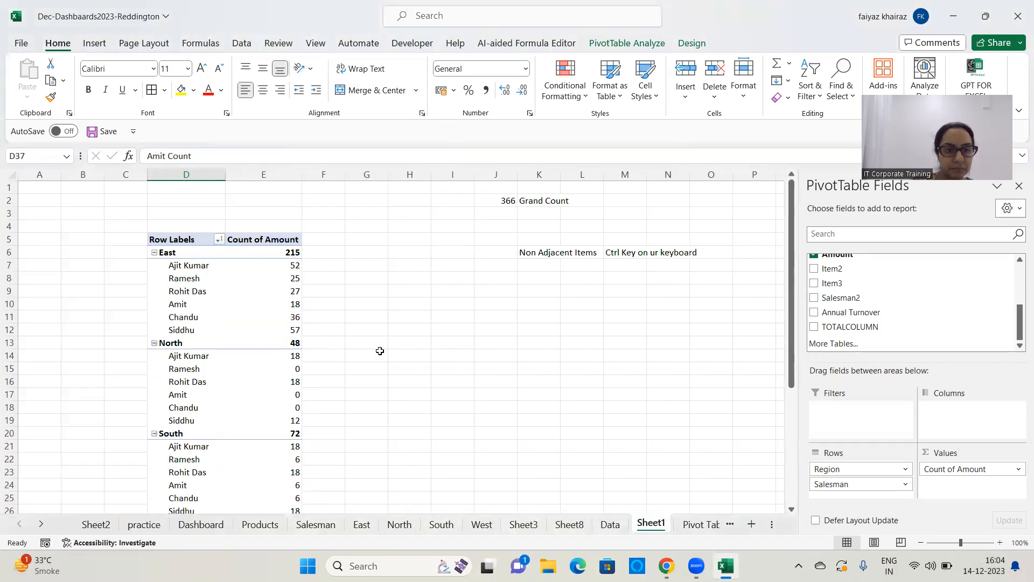
scroll(376, 354, down, 4)
scroll(474, 409, down, 2)
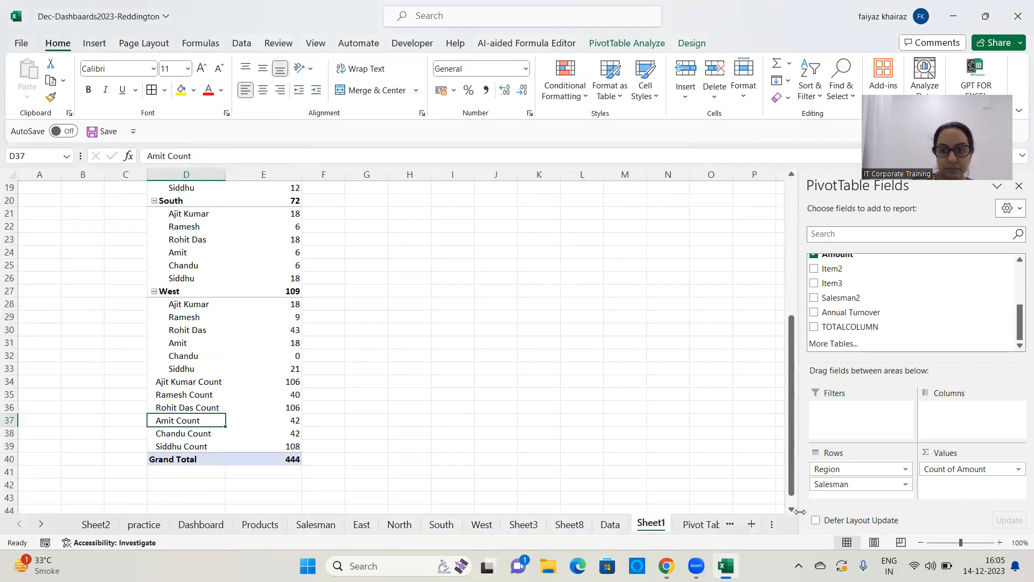
Step: Take Salesman out of the row fields and put it back under Region
drag(860, 484, 421, 406)
scroll(281, 335, up, 6)
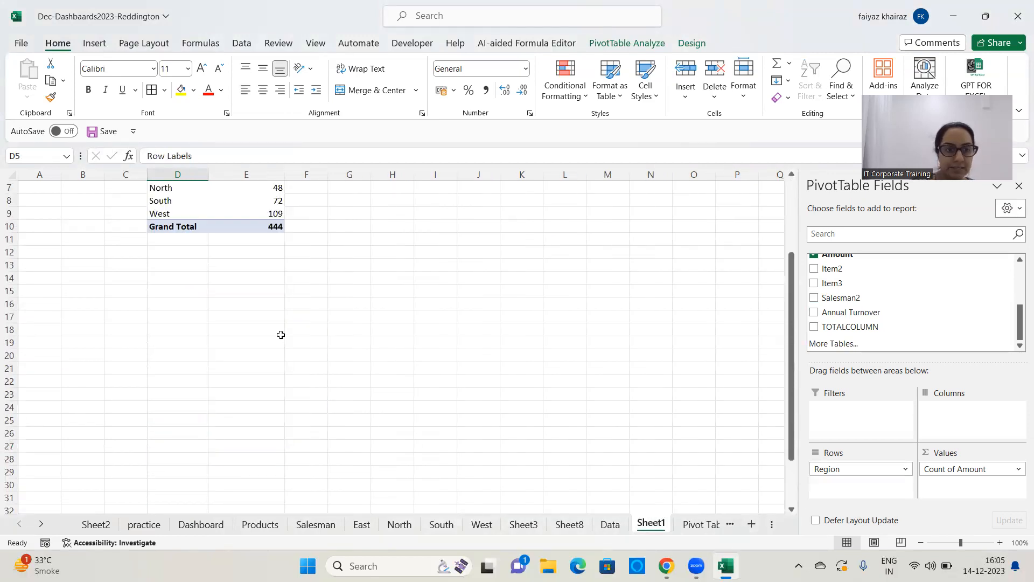
scroll(834, 270, up, 5)
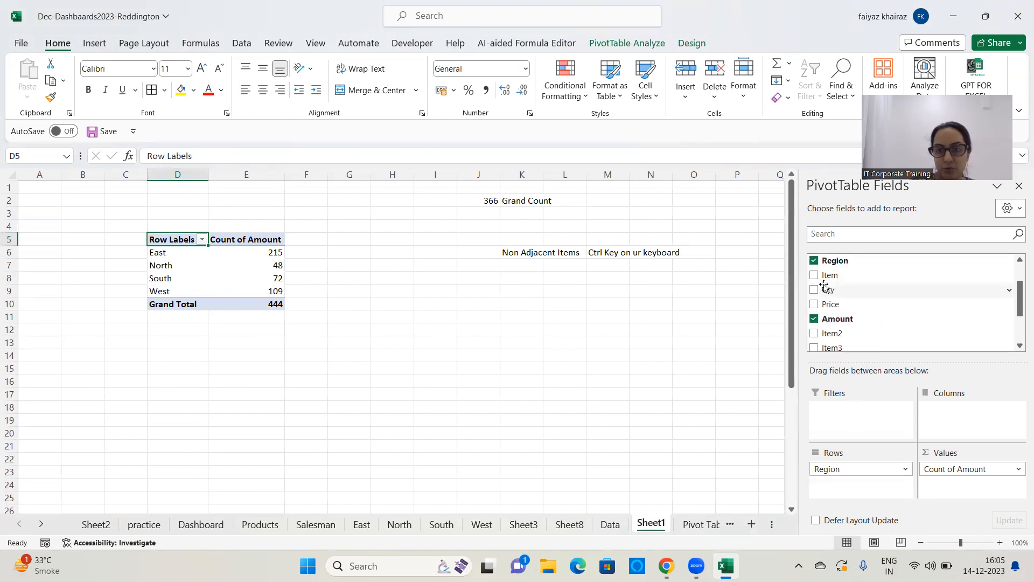
drag(843, 286, 843, 447)
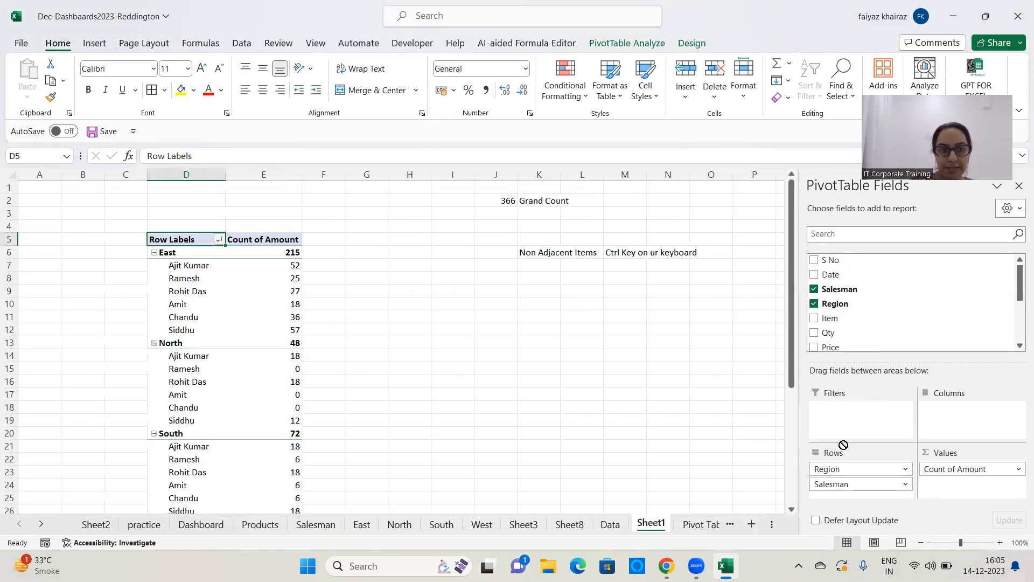
Step: Set the Region field's subtotals to custom, using the Count and Average functions
click(175, 254)
right_click(175, 254)
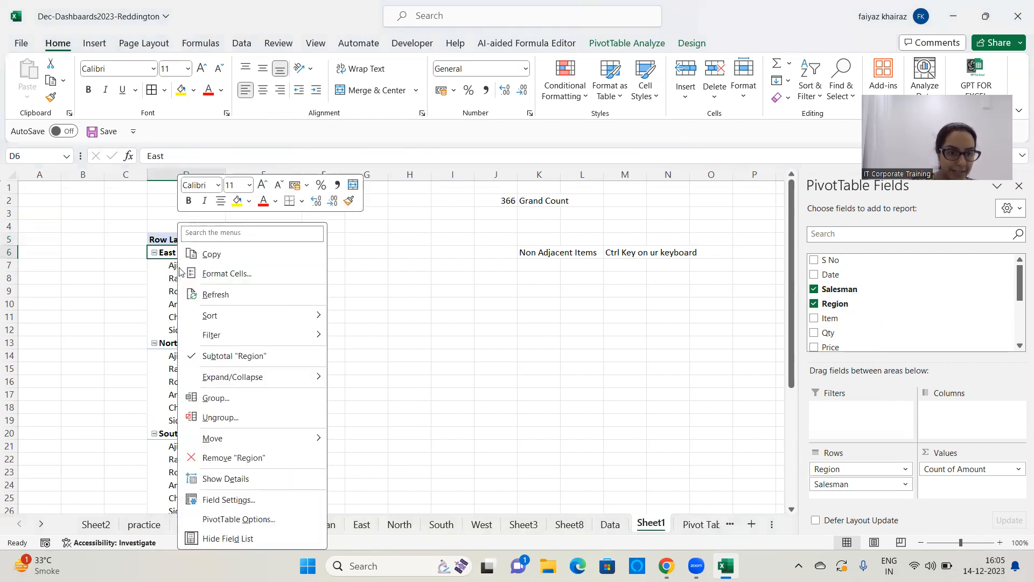
click(227, 500)
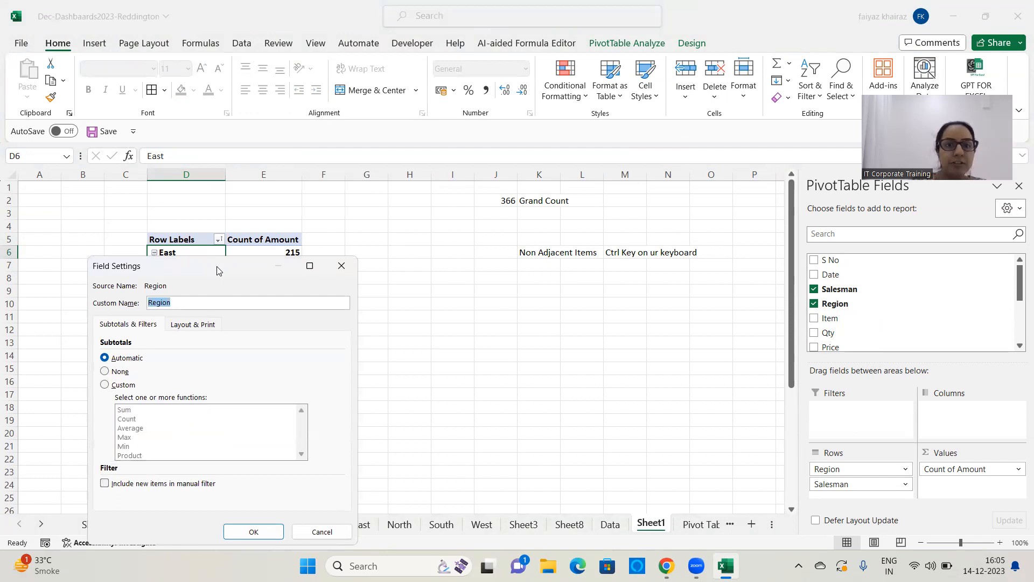
drag(217, 271, 463, 154)
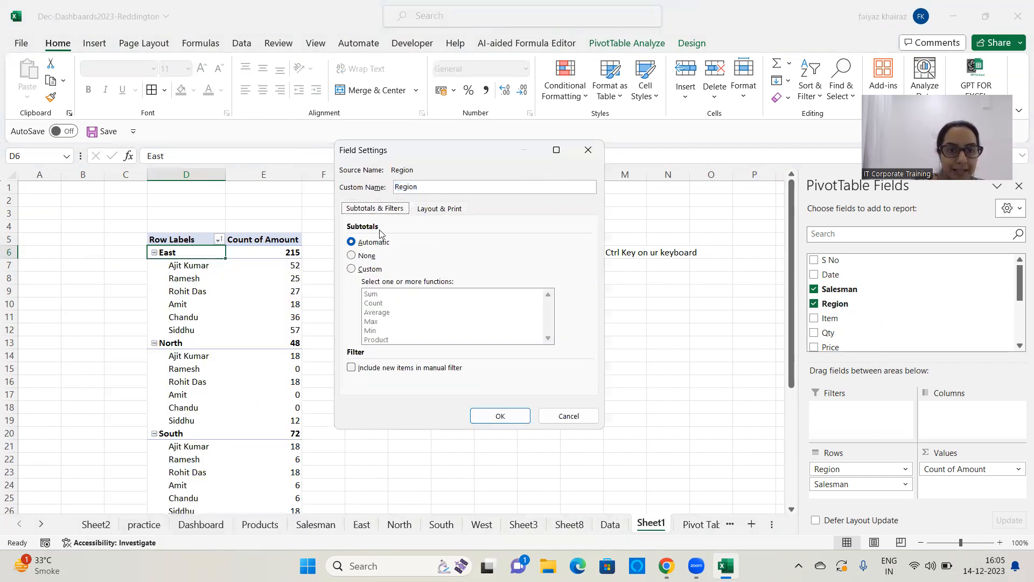
click(351, 268)
click(377, 303)
click(378, 312)
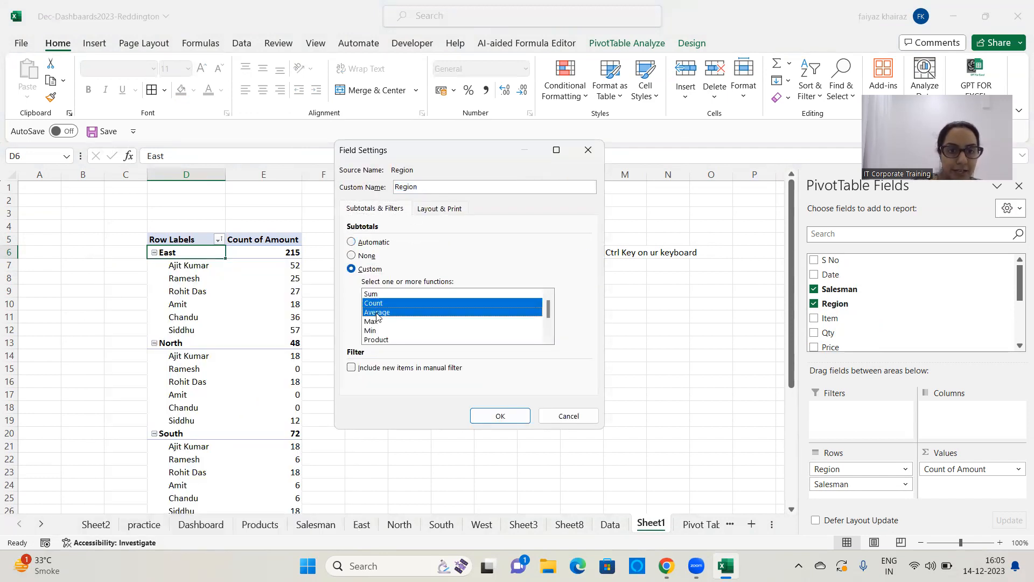
click(496, 417)
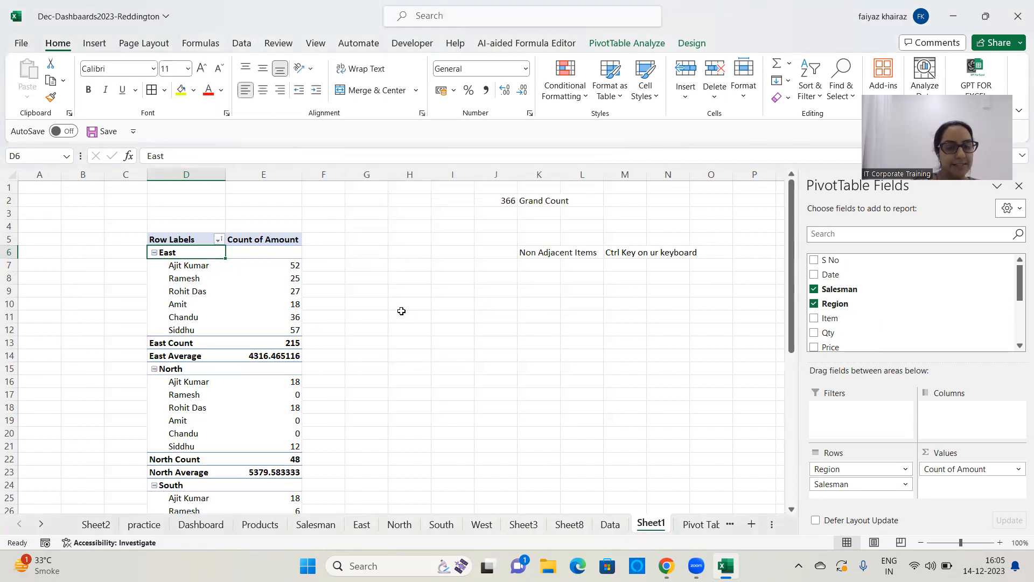
scroll(459, 297, down, 1)
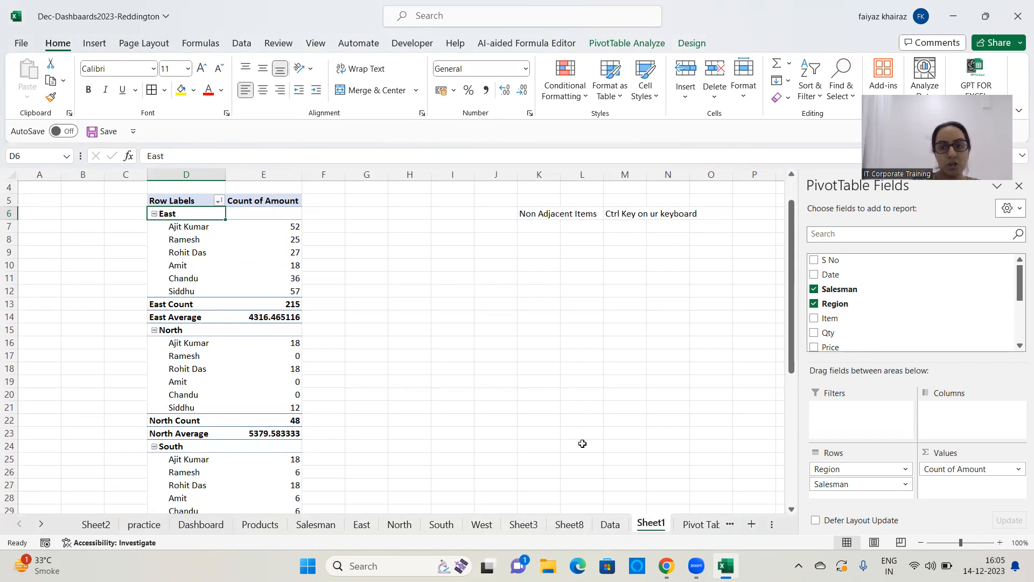
right_click(192, 217)
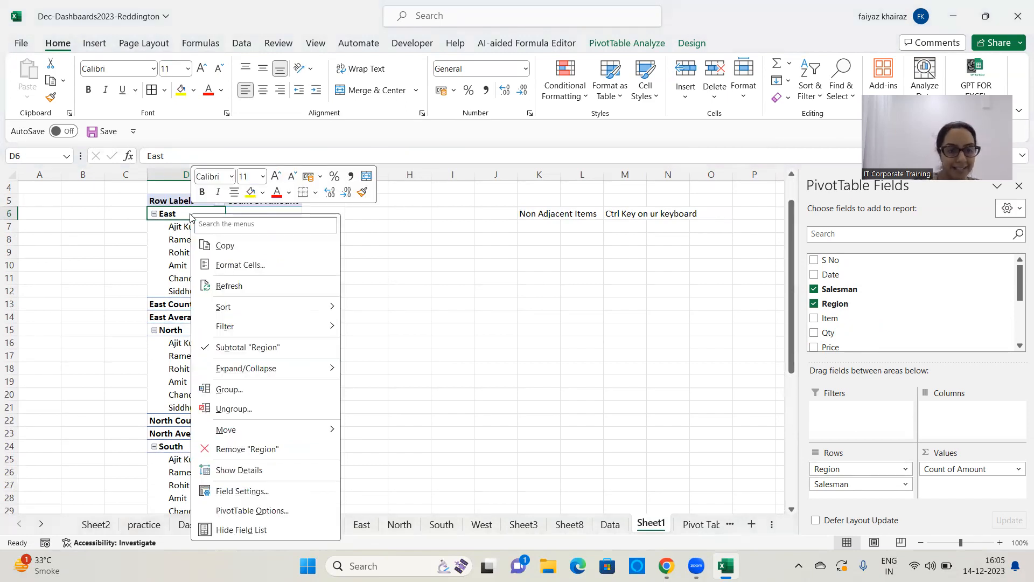
click(246, 510)
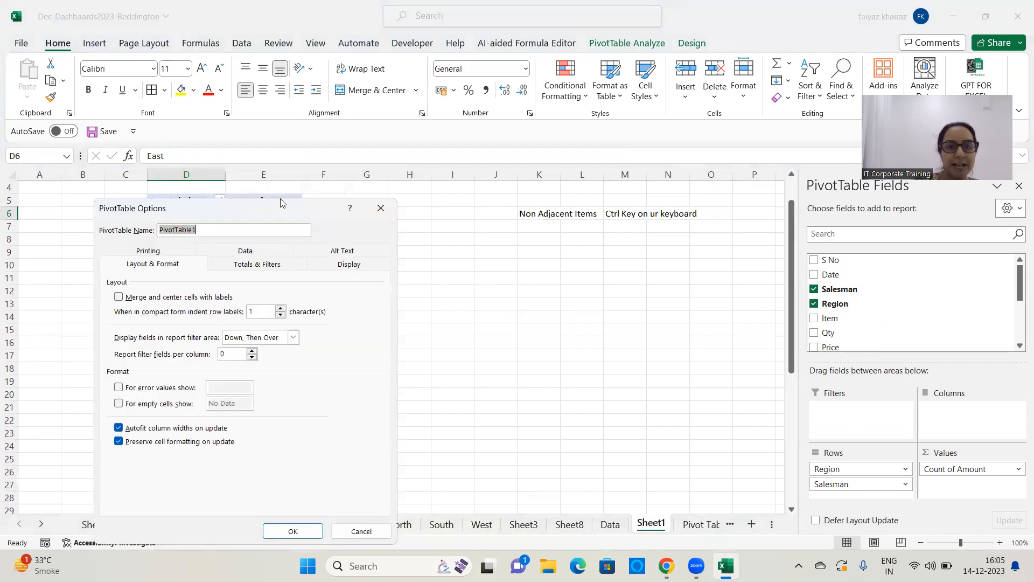
drag(280, 202, 590, 78)
click(691, 84)
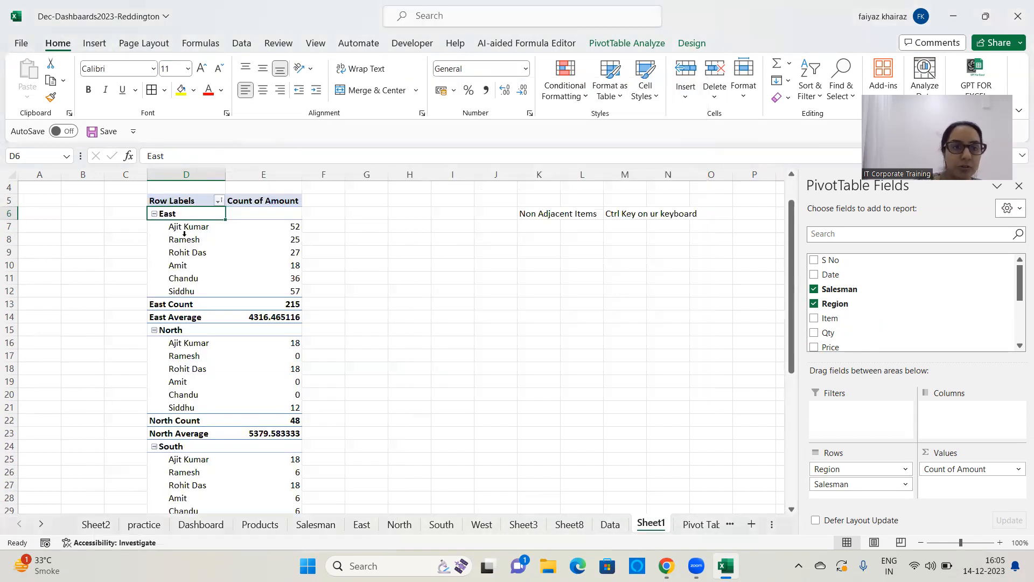
Step: Add the Sum function to the Region field's custom subtotals alongside Count and Average
right_click(192, 215)
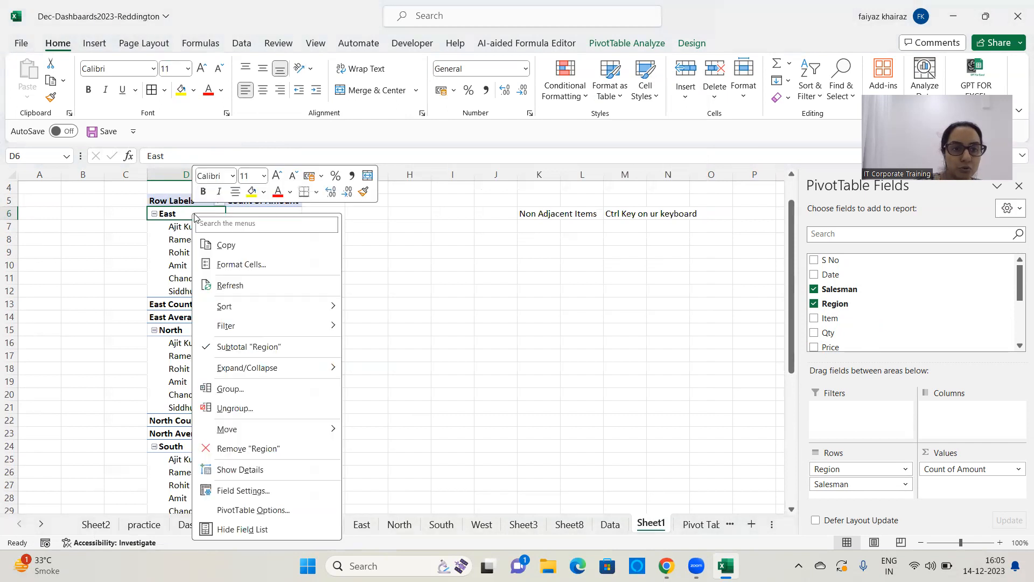
click(231, 492)
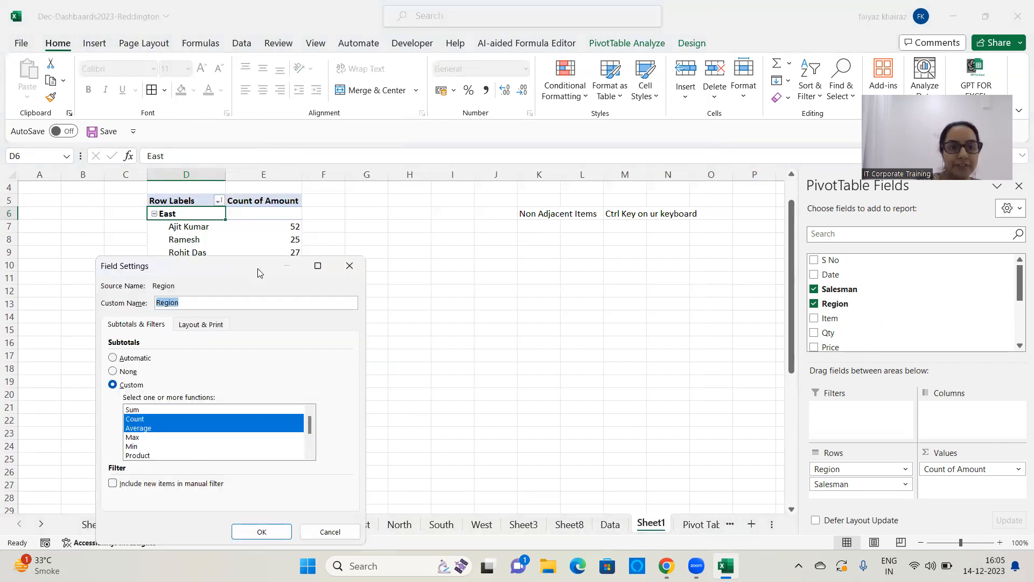
drag(258, 272, 575, 63)
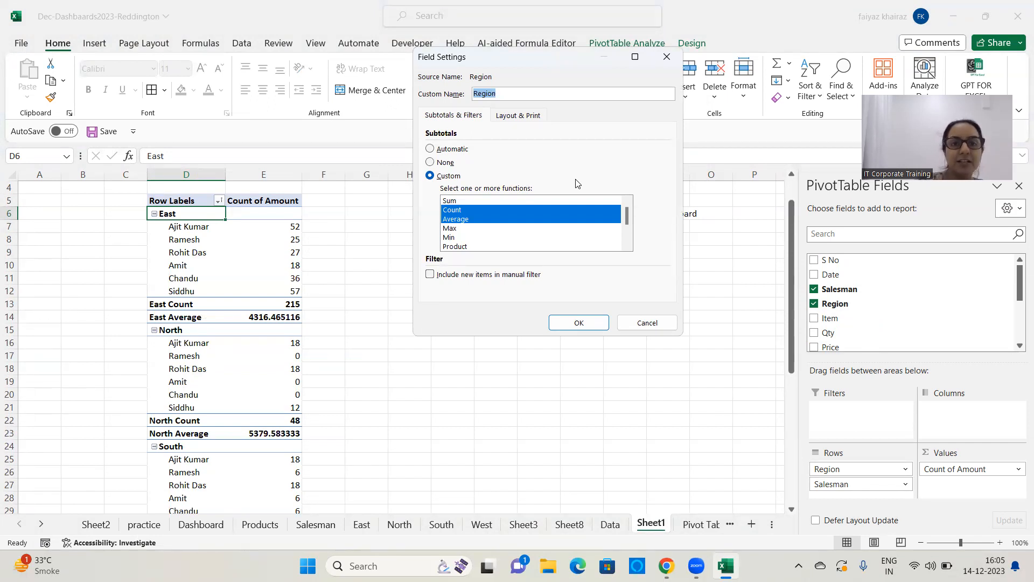
click(463, 201)
click(575, 322)
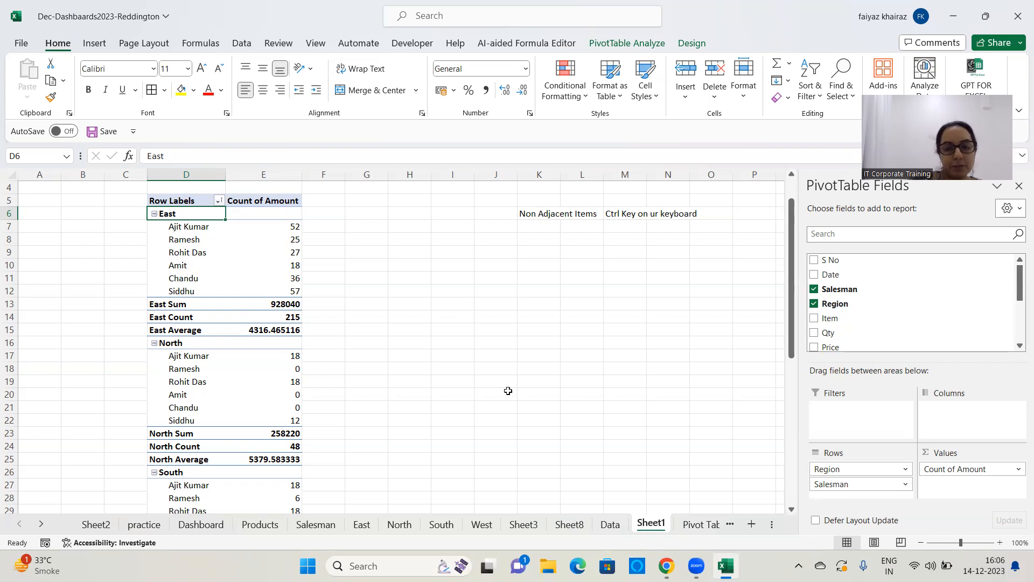
Step: Empty the pivot table on Sheet8 by removing Salesman and Item from the rows and Sum of Amount from the values
click(569, 524)
scroll(316, 420, up, 6)
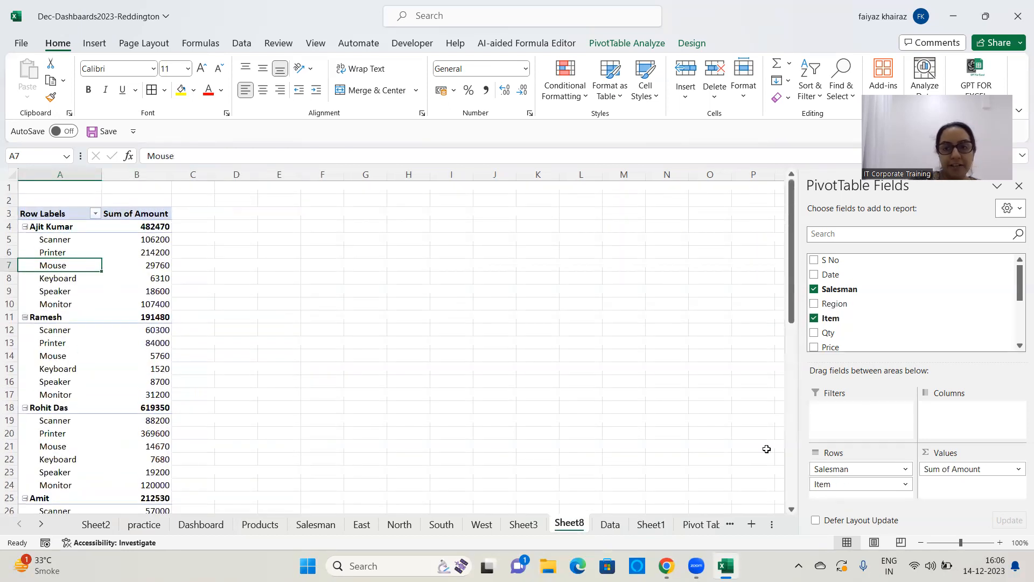
drag(857, 469, 661, 453)
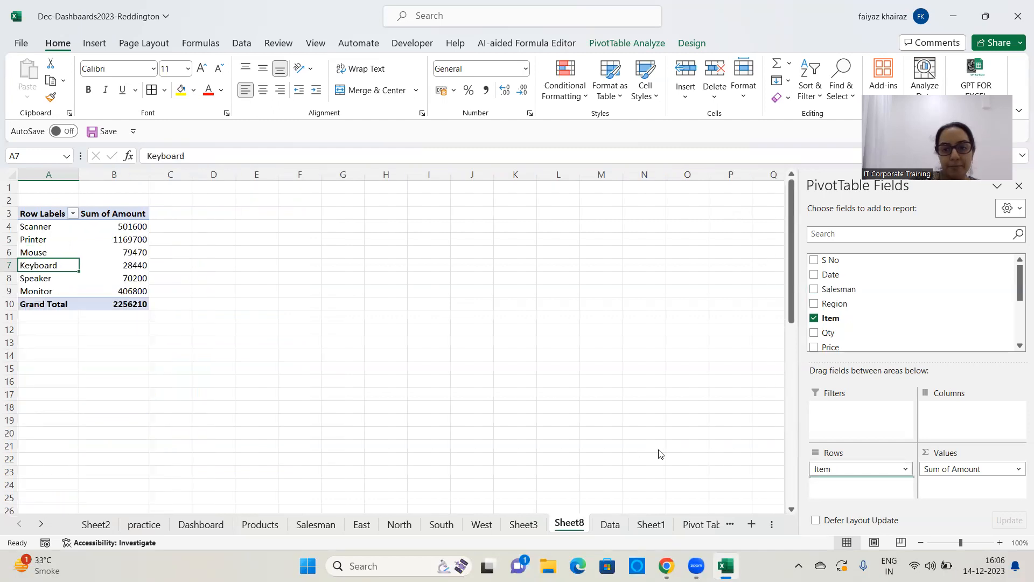
drag(857, 469, 660, 454)
drag(1009, 472, 701, 415)
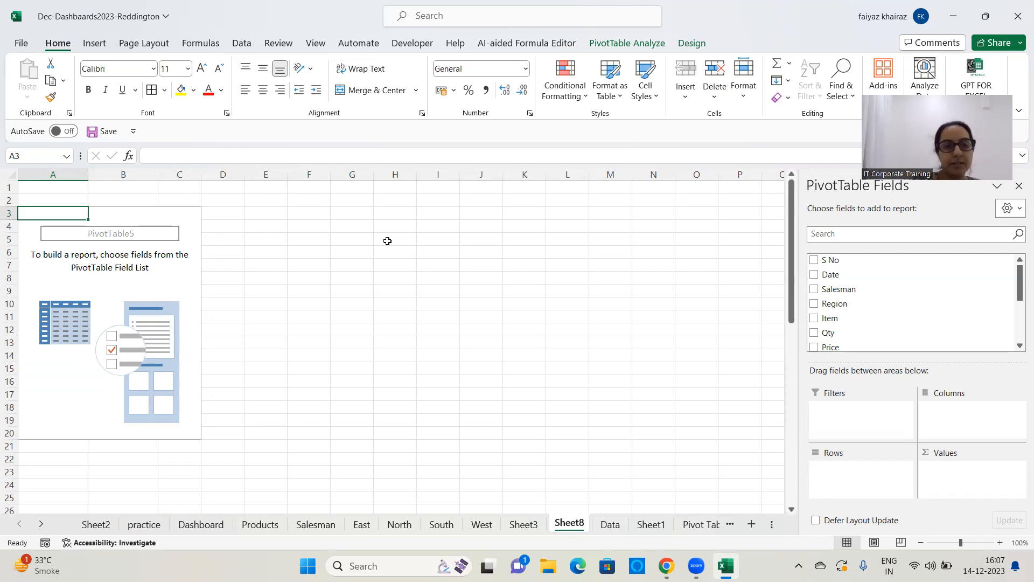
click(481, 368)
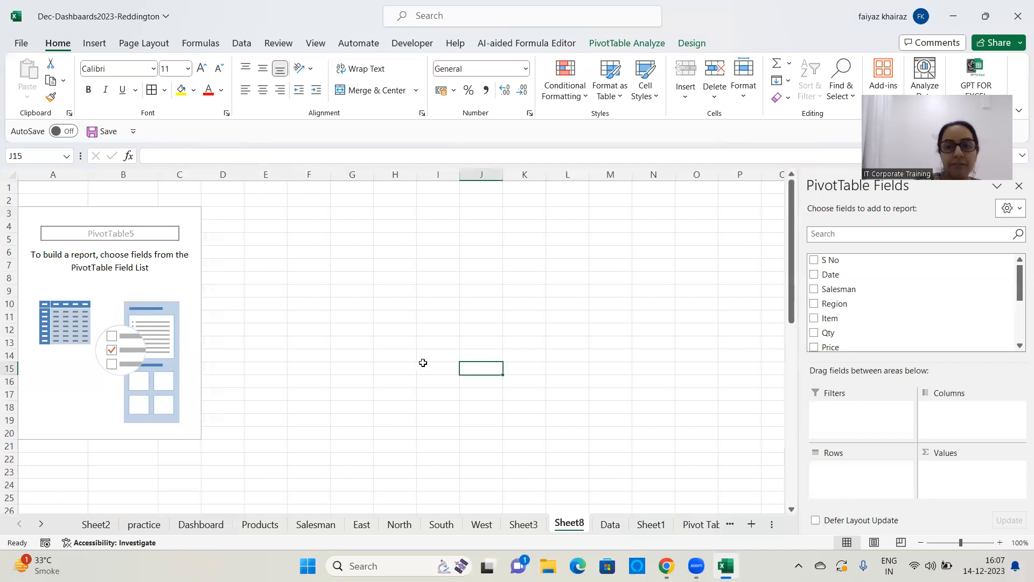
Step: Add the Date field to the rows of the empty pivot table and ungroup it into individual dates
click(197, 358)
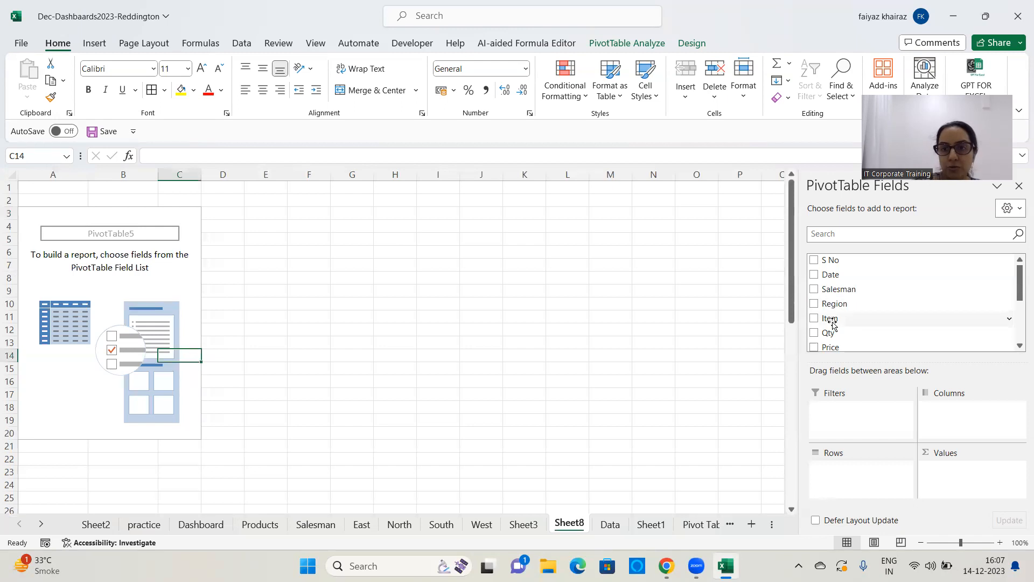
drag(832, 275, 836, 455)
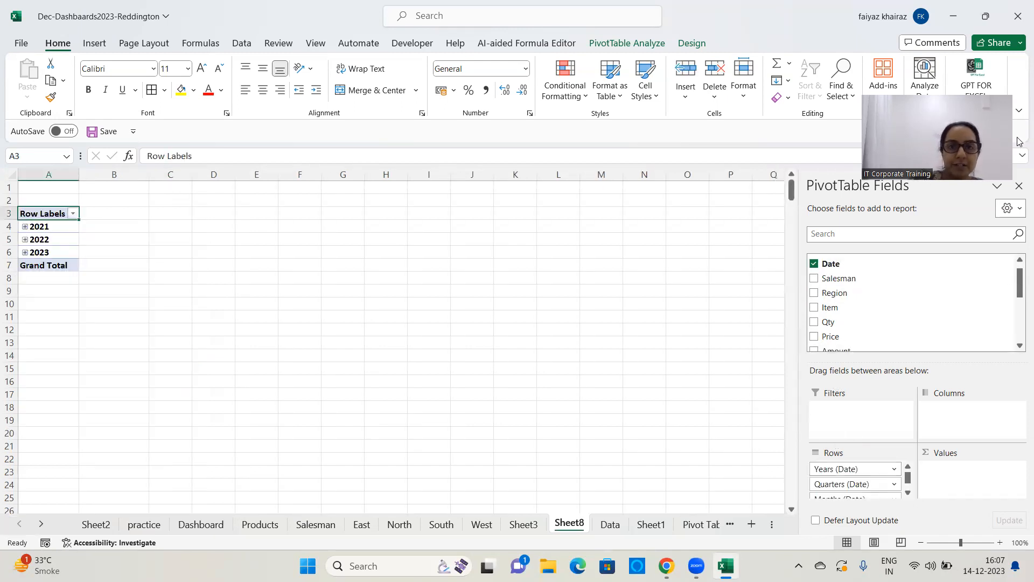
click(627, 43)
click(39, 238)
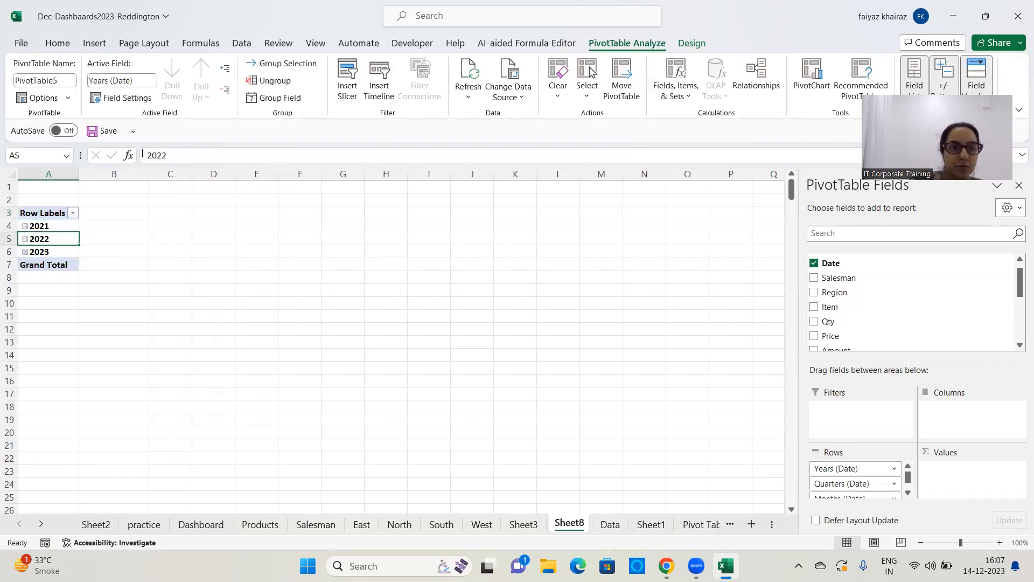
click(270, 80)
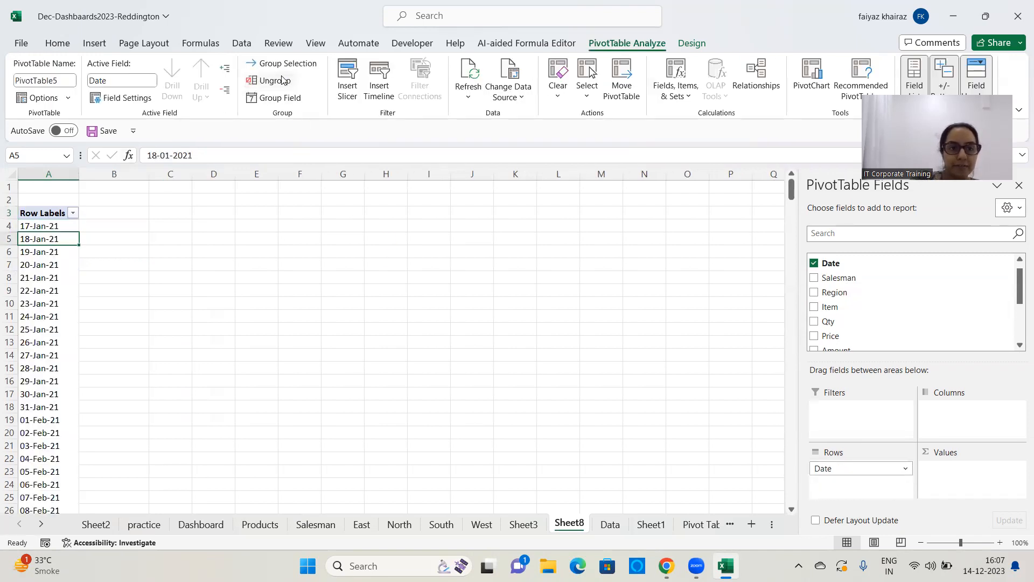
Step: Add the Amount field to the pivot table's values as a sum
scroll(849, 300, down, 3)
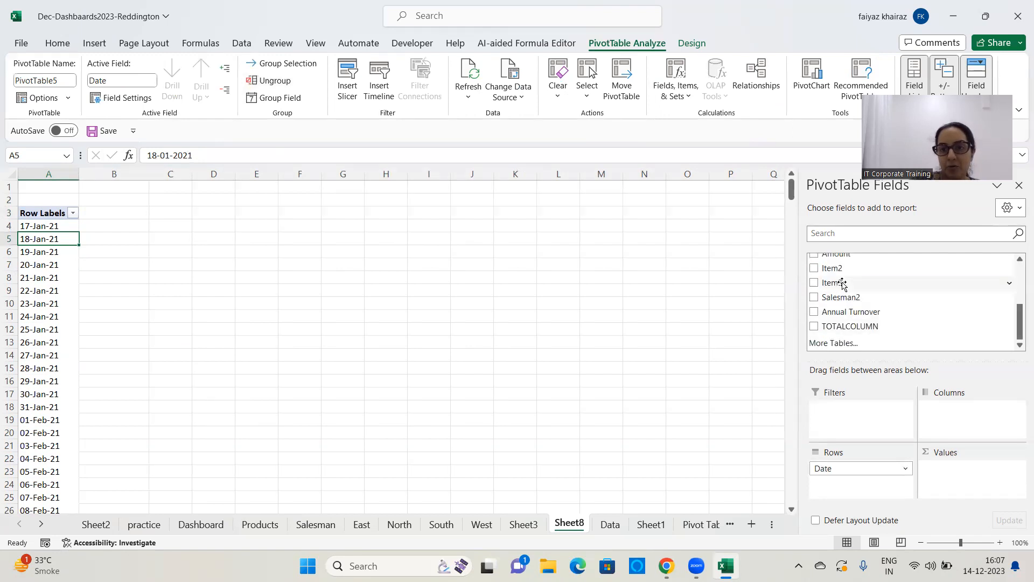
scroll(848, 302, up, 2)
drag(851, 319, 976, 483)
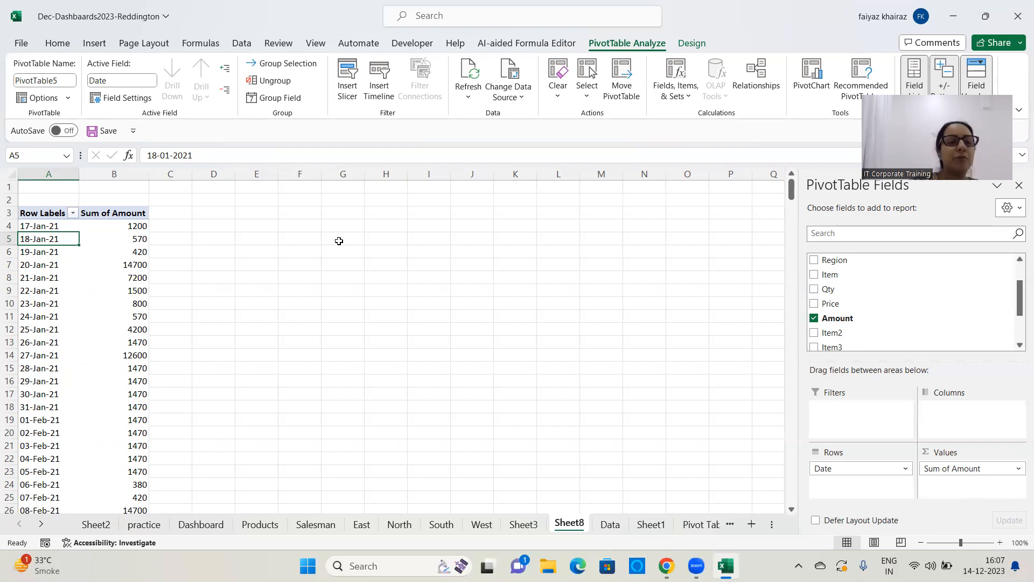
Step: Group the Date row field by Months and Years, keeping the automatic start and end dates
click(52, 225)
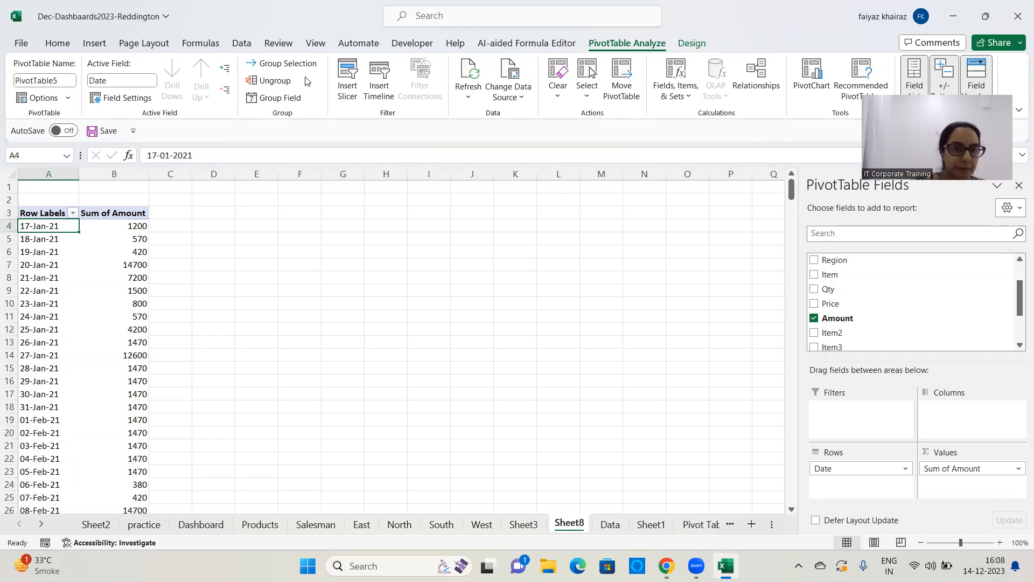
click(290, 98)
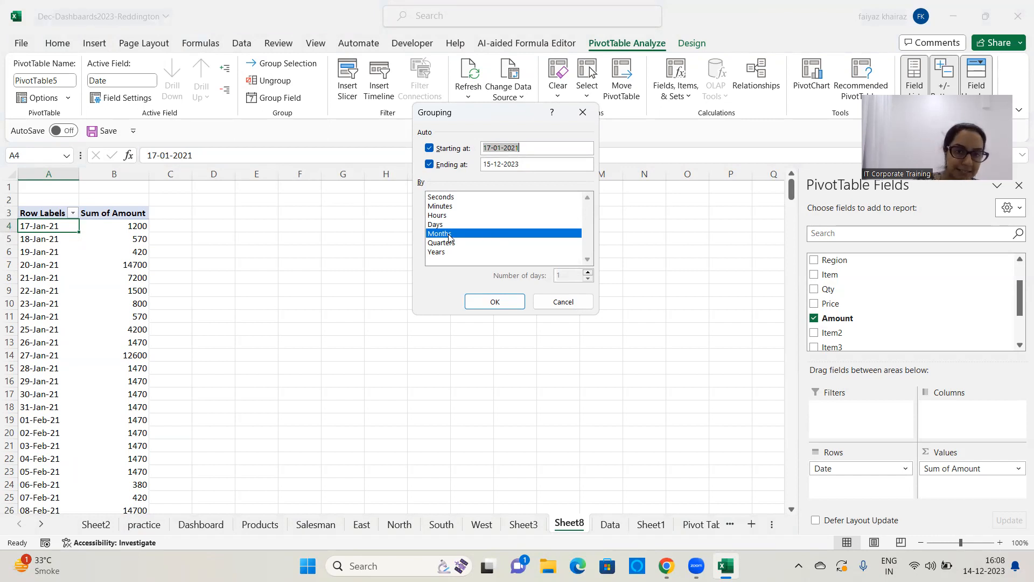
click(435, 253)
click(435, 253)
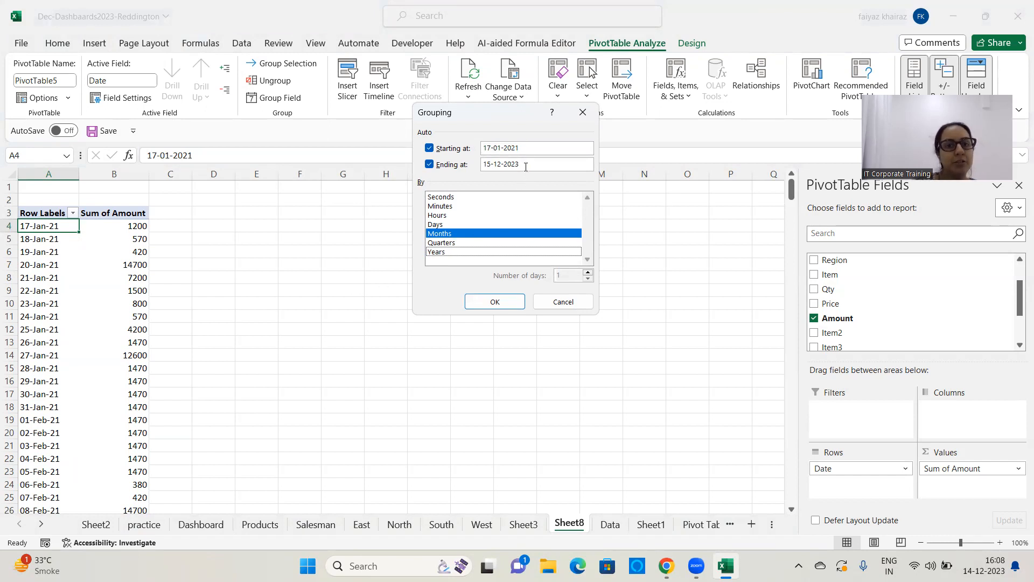
click(430, 252)
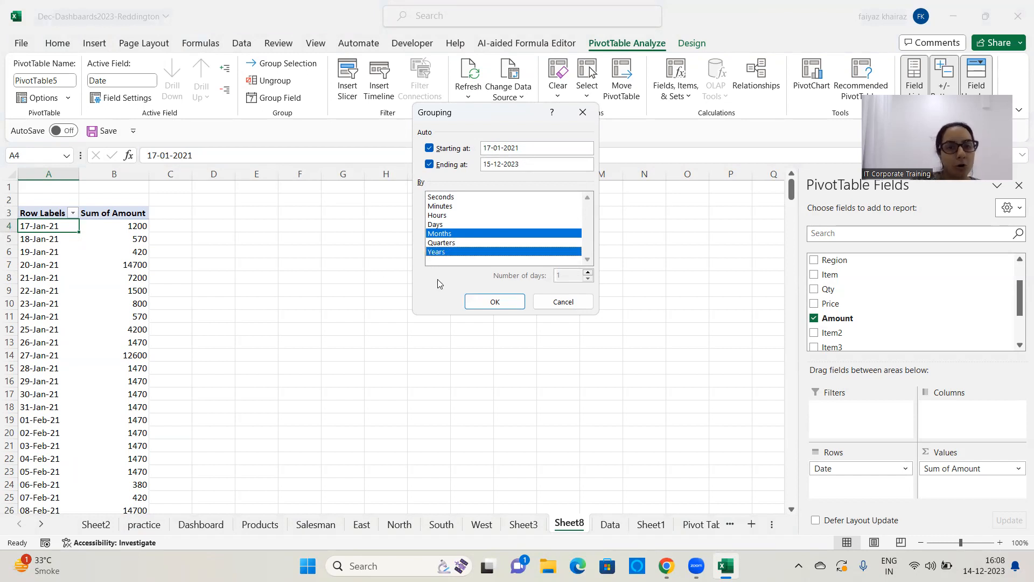
click(494, 302)
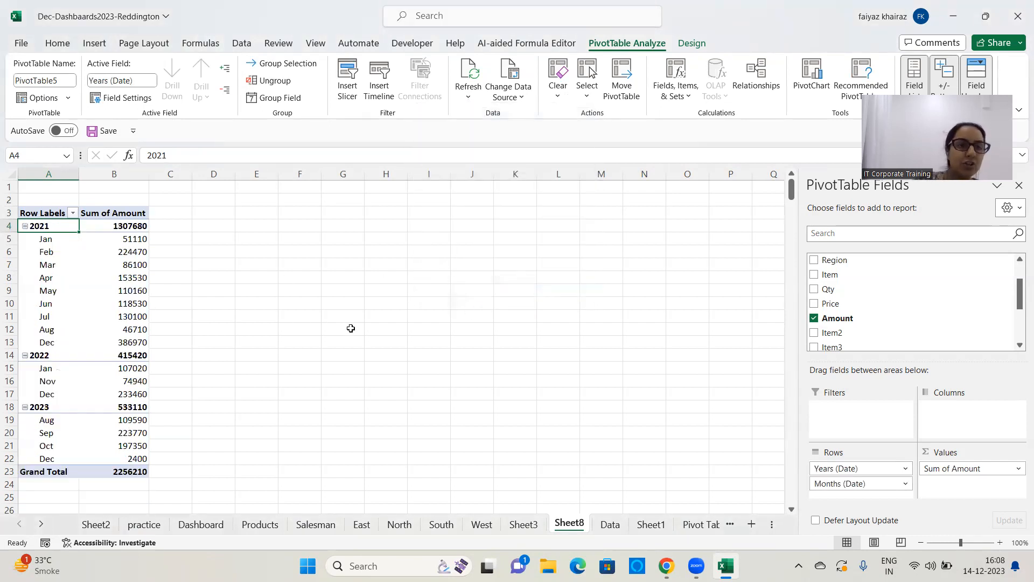
Step: Collapse and re-expand the 2021 group, and do the same for the entire Years field
click(43, 238)
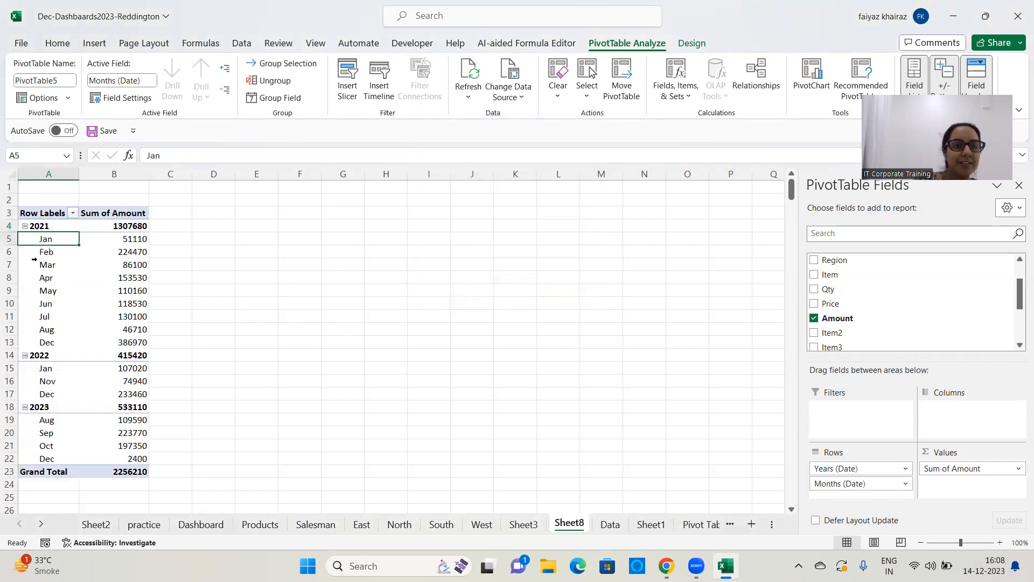
click(24, 226)
click(25, 225)
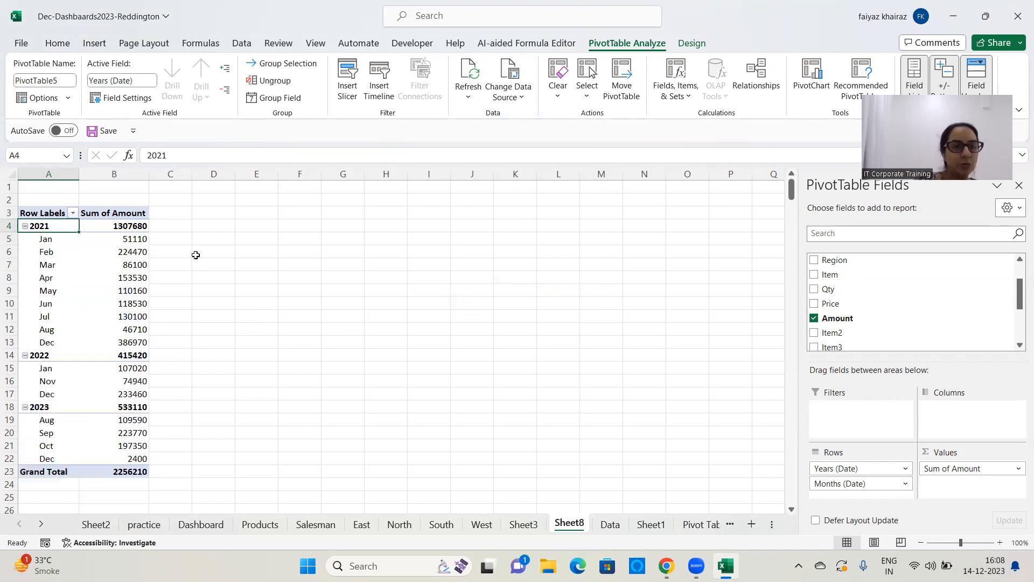
click(226, 95)
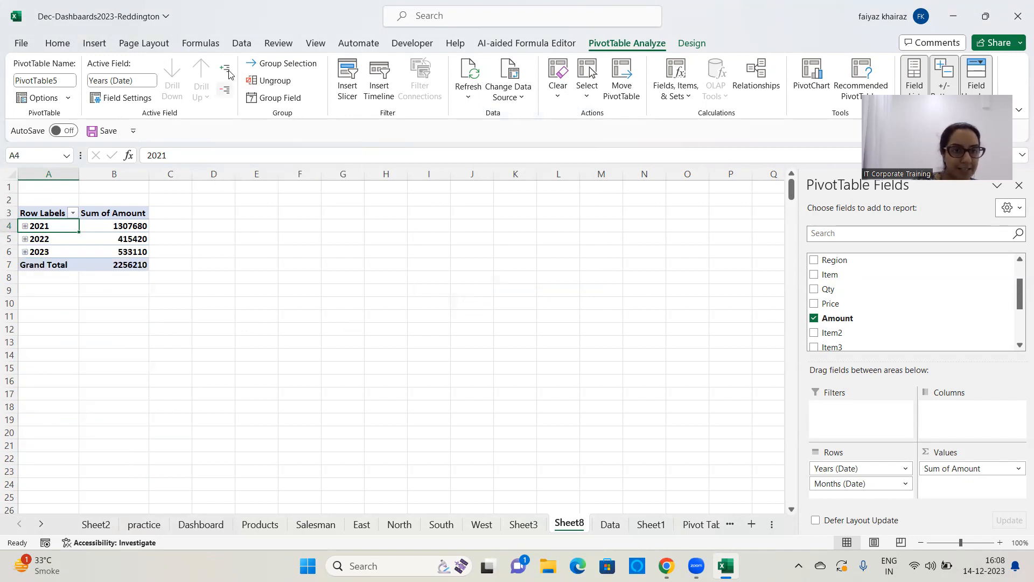
click(226, 70)
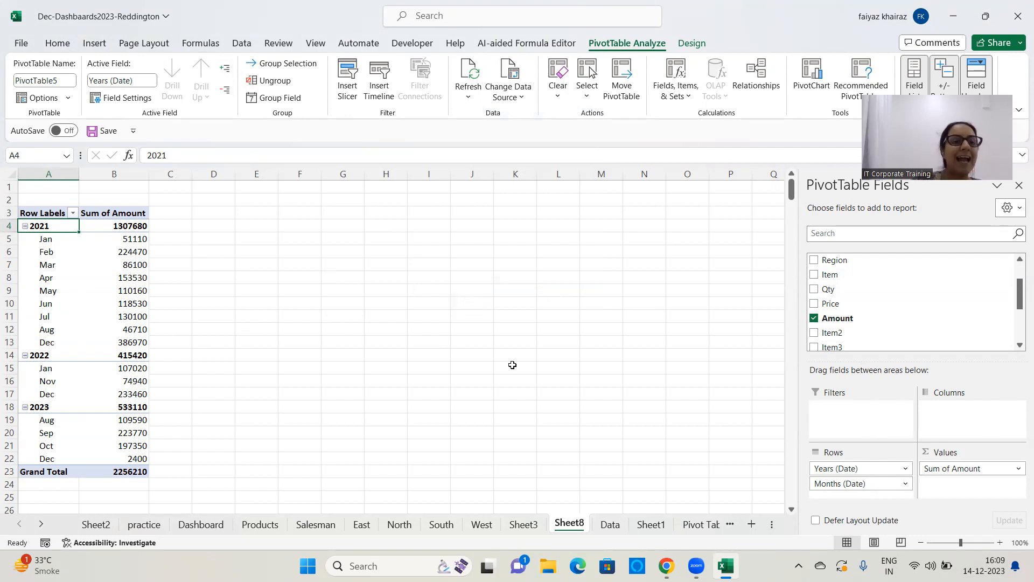
Step: Switch to the East sheet to view its region-filtered pivot table
right_click(53, 226)
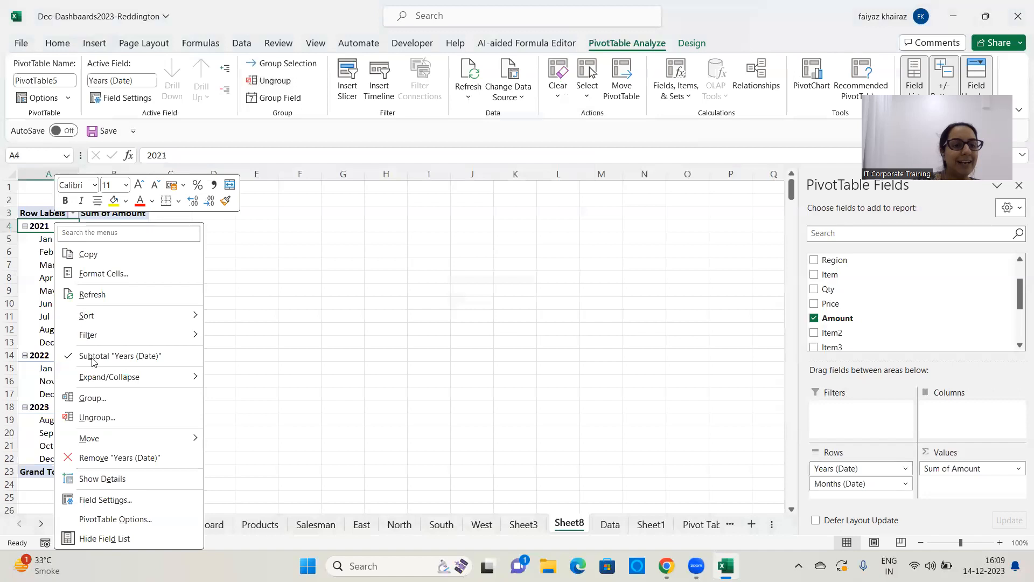
key(Escape)
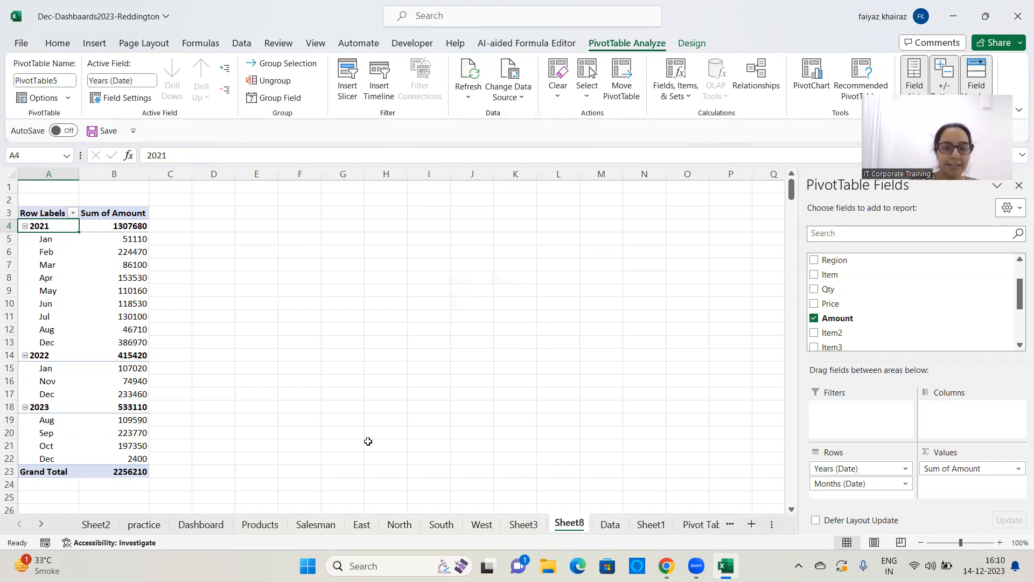
click(362, 525)
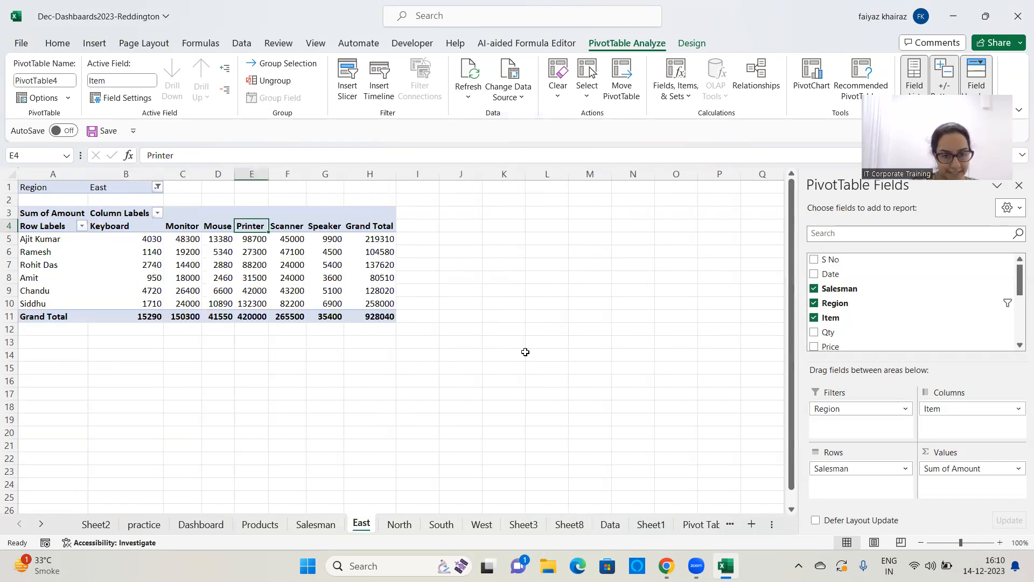
Step: Add a text box about 5.7 by 1.7 cm beside the table on the Data sheet and enter EAST in it
click(614, 525)
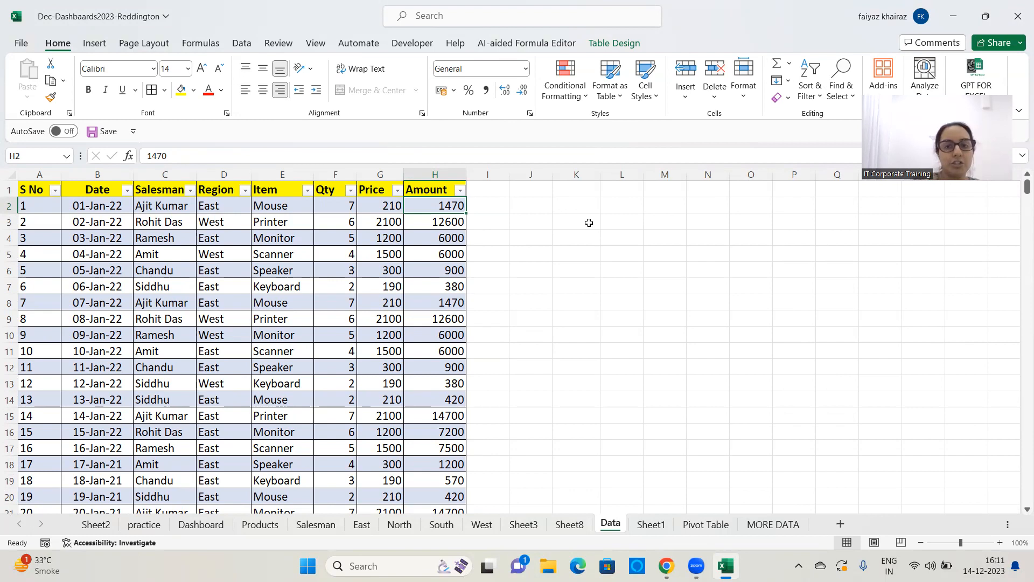
click(94, 45)
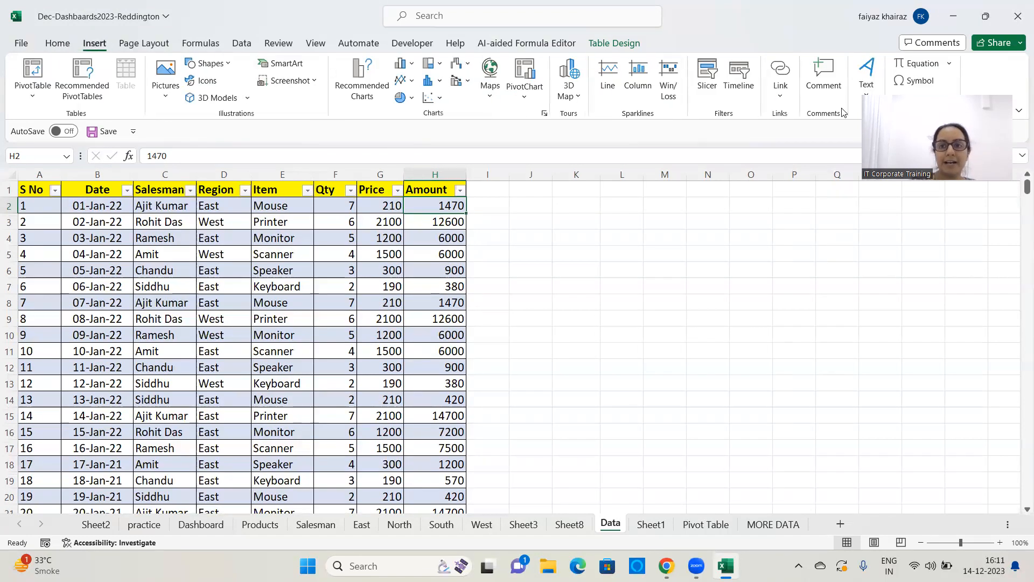
click(868, 92)
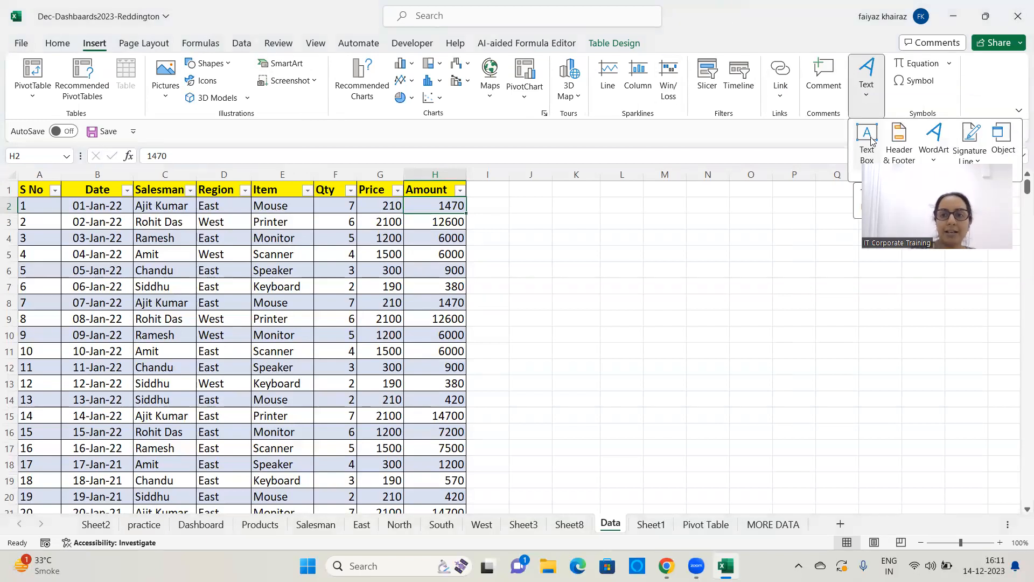
click(867, 139)
drag(586, 195, 731, 248)
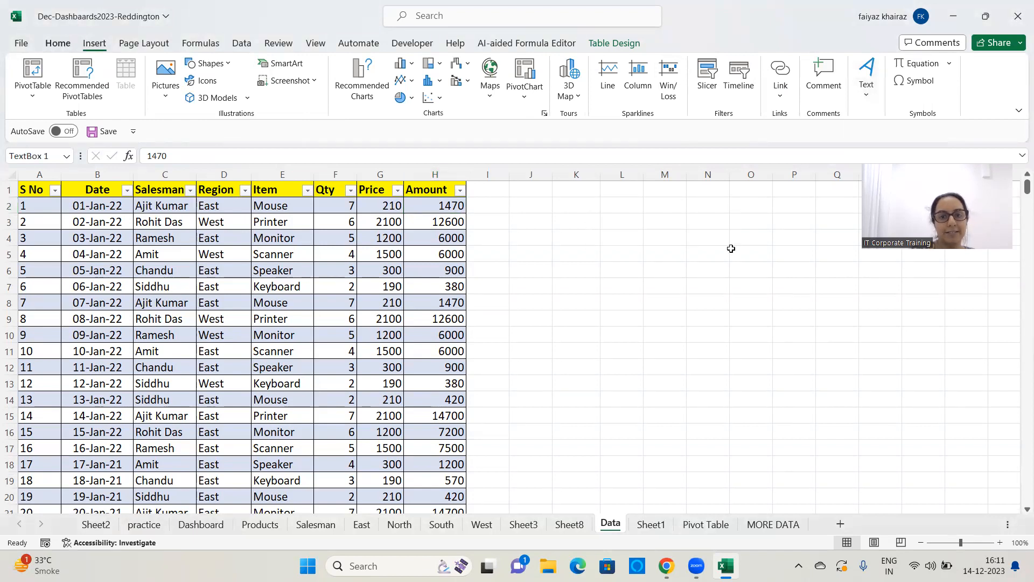
text(EAST)
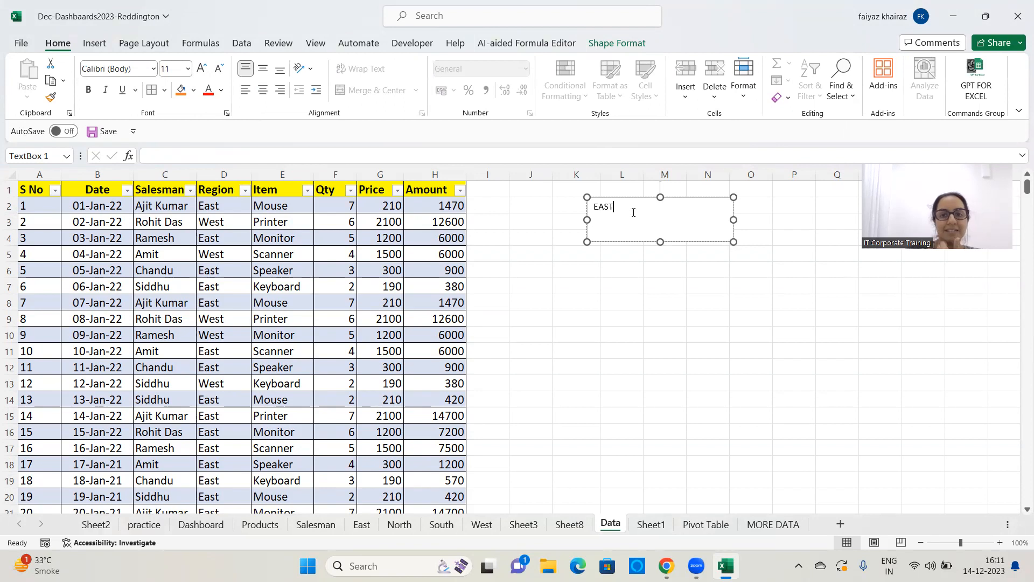
Step: Center the EAST text horizontally and vertically in its box and enlarge it to 36 pt
double_click(606, 207)
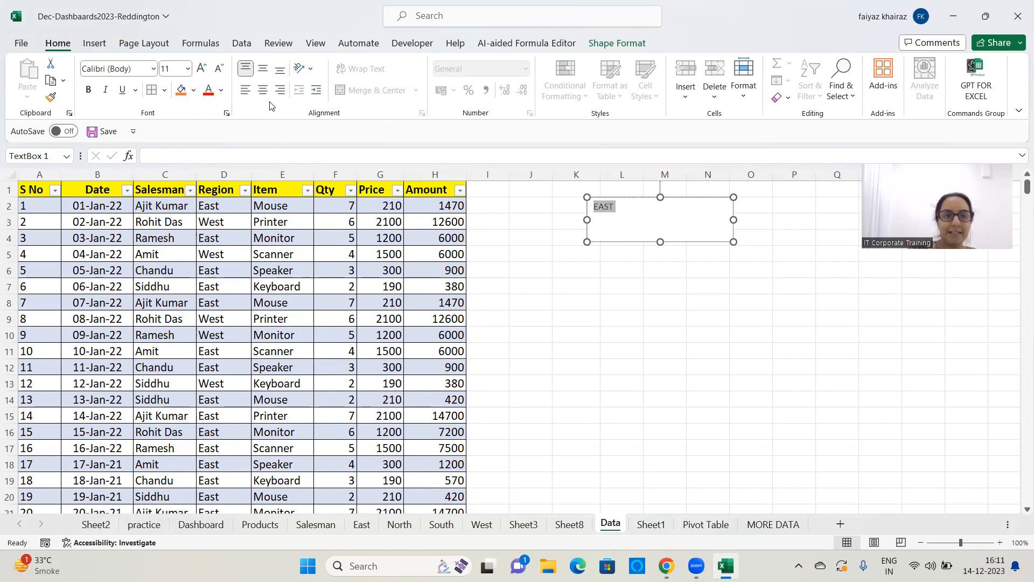
click(262, 68)
click(263, 90)
click(201, 68)
click(201, 68)
click(202, 68)
click(201, 68)
click(202, 68)
click(201, 68)
click(201, 68)
click(202, 67)
click(201, 68)
click(201, 68)
click(575, 252)
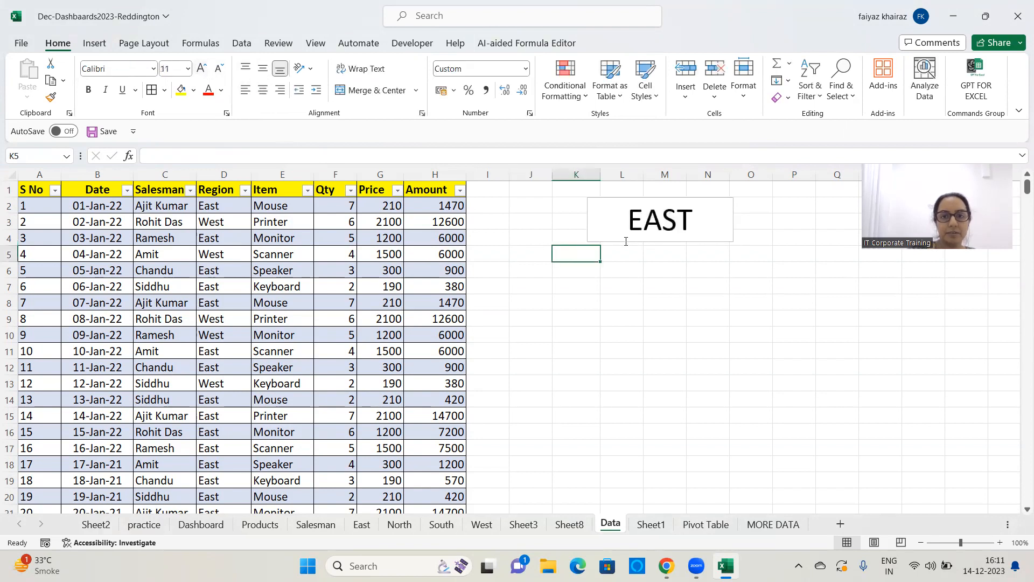
Step: Apply the solid orange theme shape style with a dark outline to the EAST text box
click(605, 199)
click(604, 199)
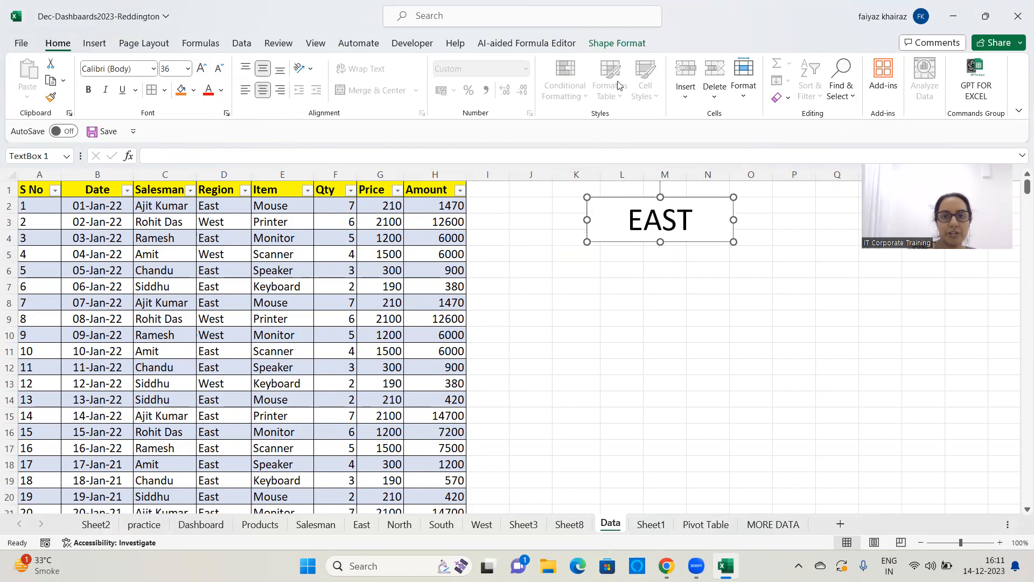
click(596, 48)
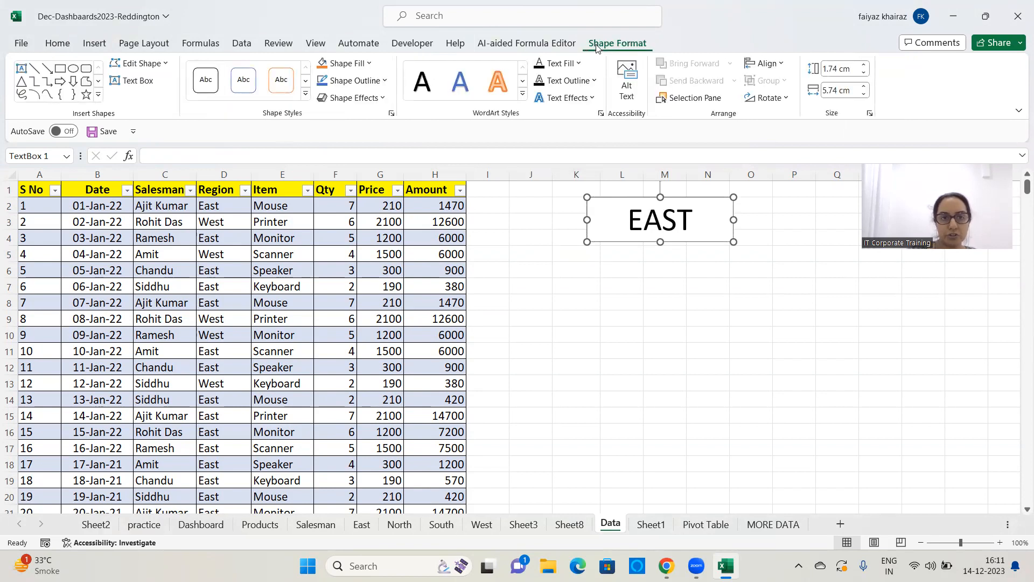
click(305, 93)
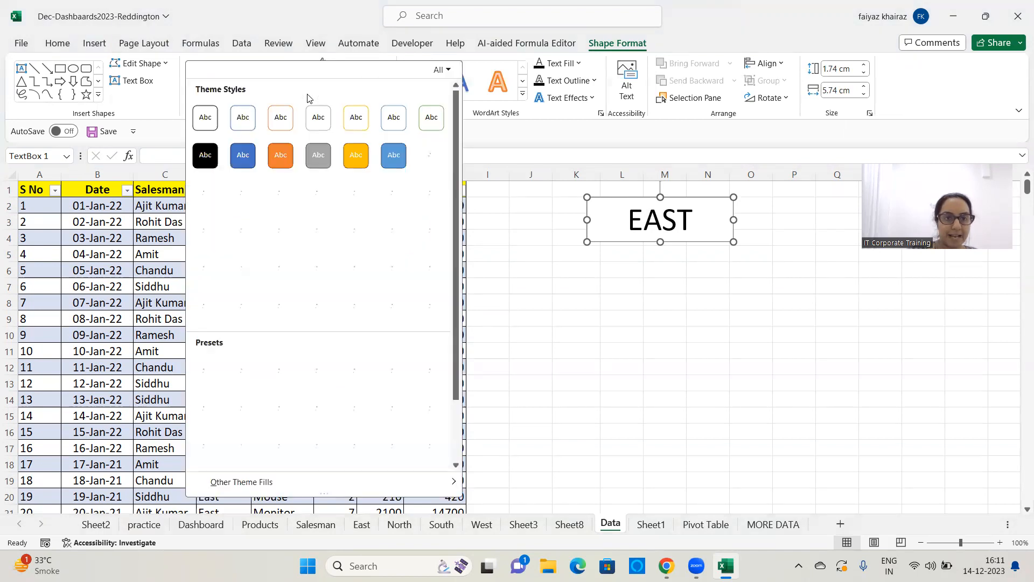
click(279, 159)
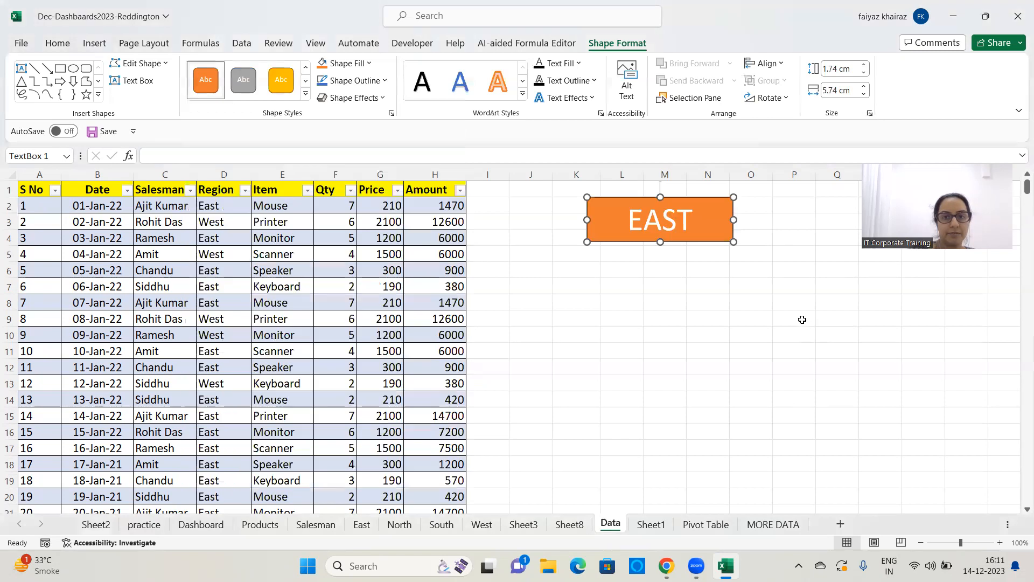
click(802, 319)
Step: Link the EAST text box to cell A1 of the East sheet in this document
click(720, 238)
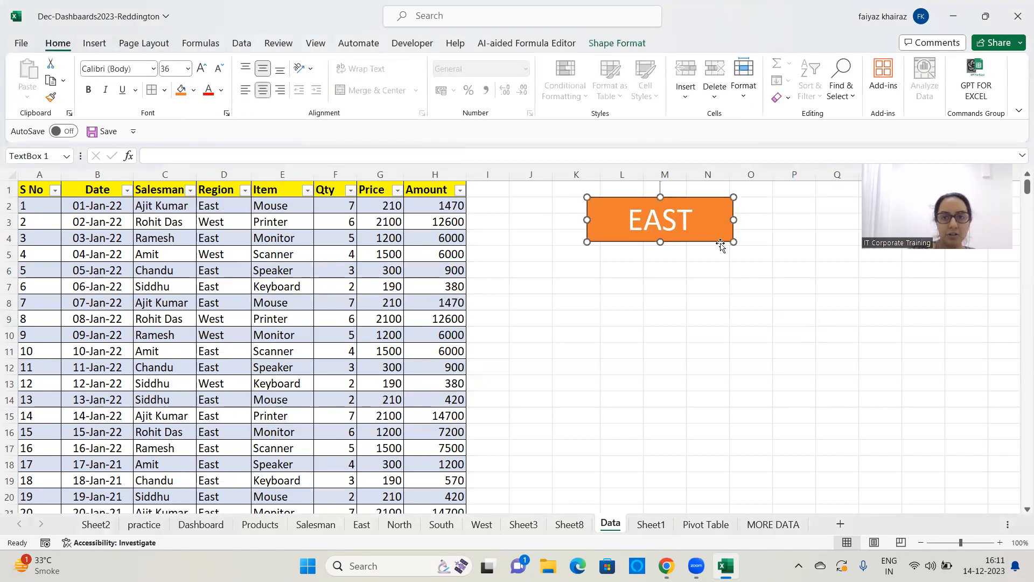
click(92, 45)
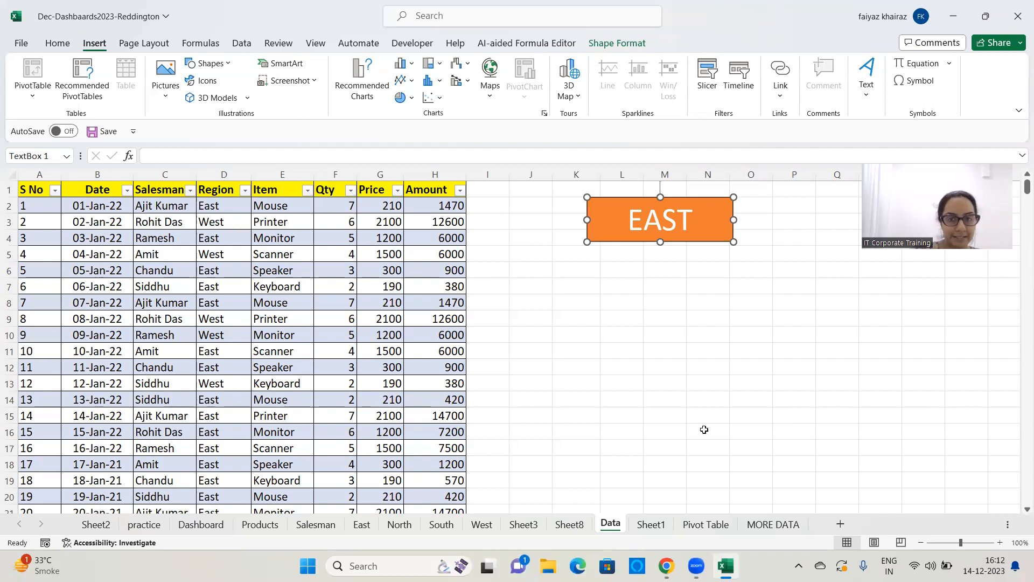
click(781, 101)
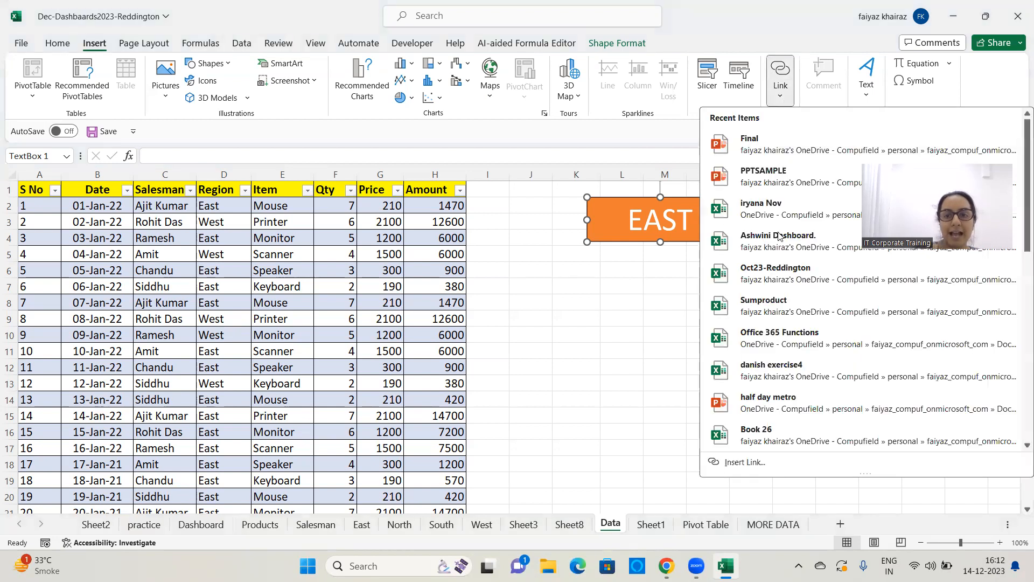
click(756, 464)
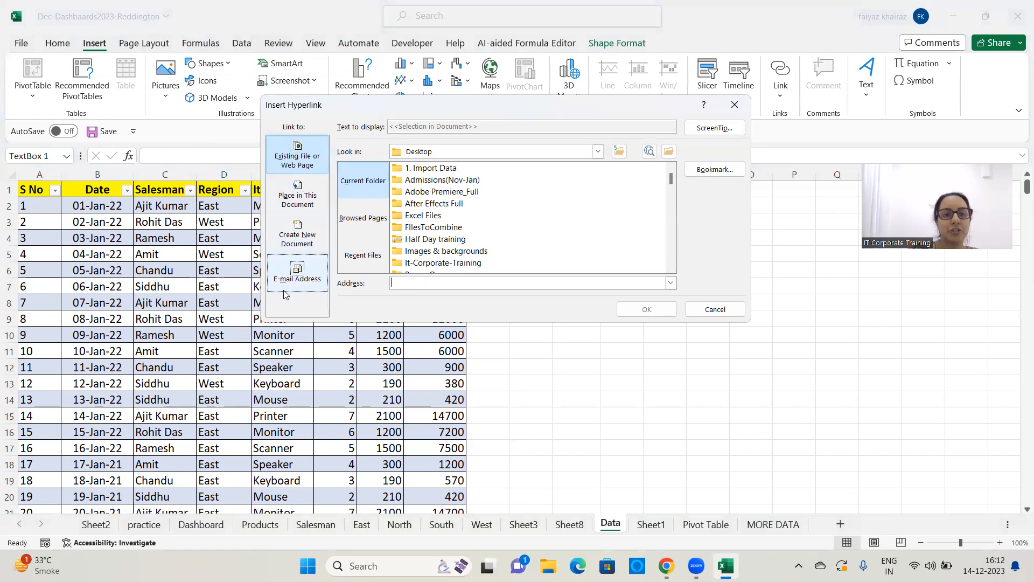
click(316, 212)
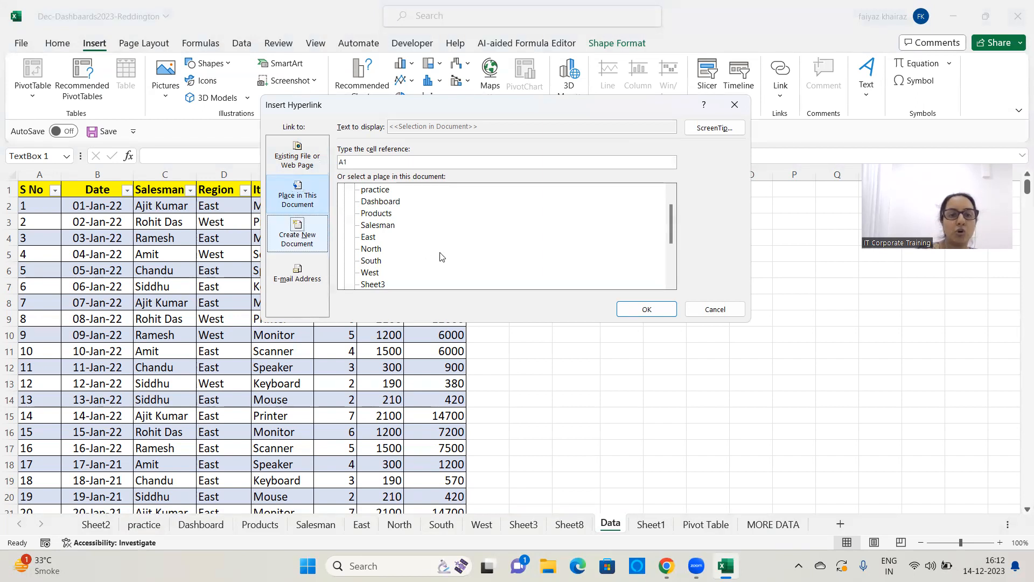
click(368, 237)
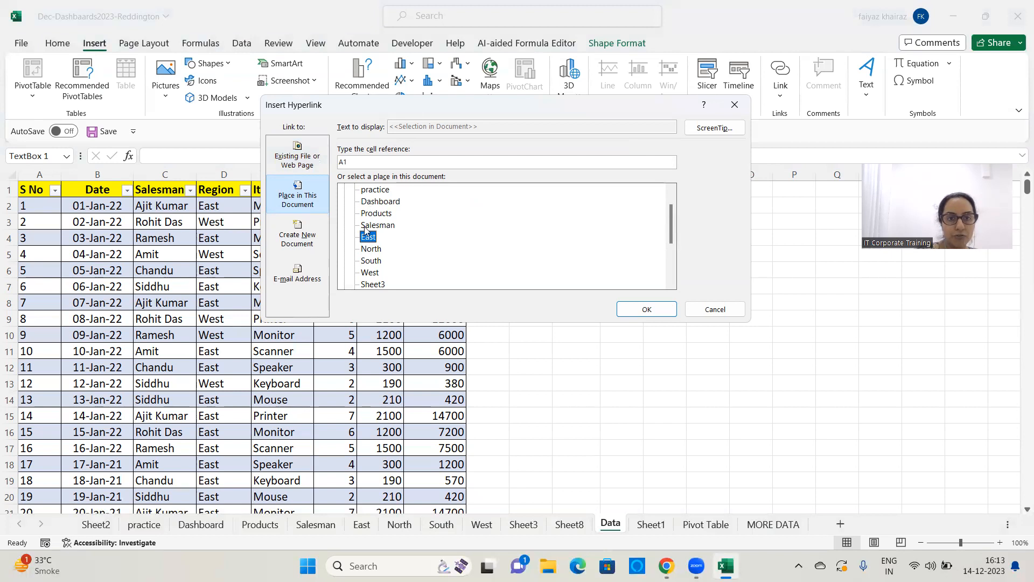
click(654, 310)
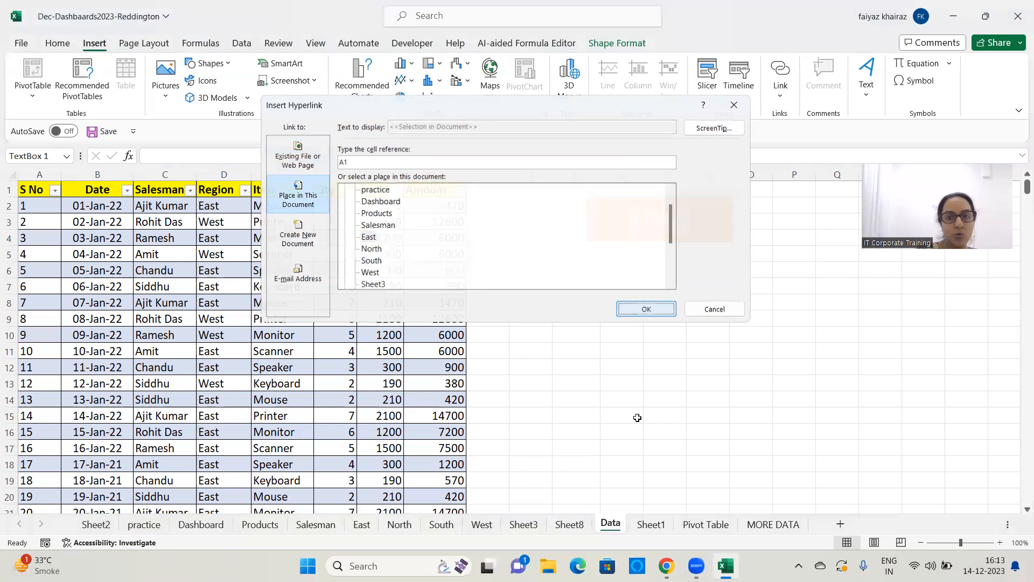
click(632, 366)
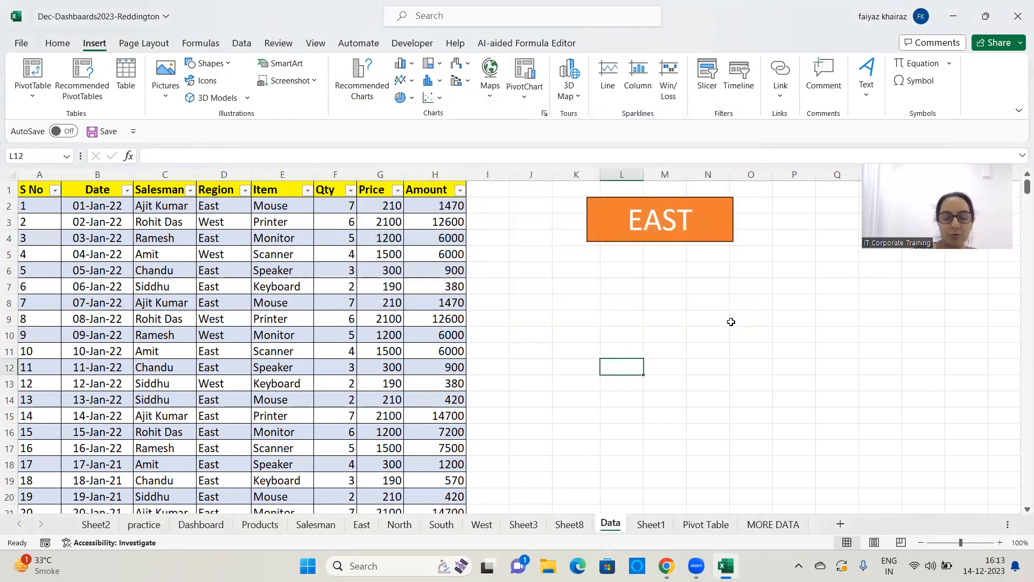
Step: Test the EAST text box's link and return to the Data sheet
click(677, 231)
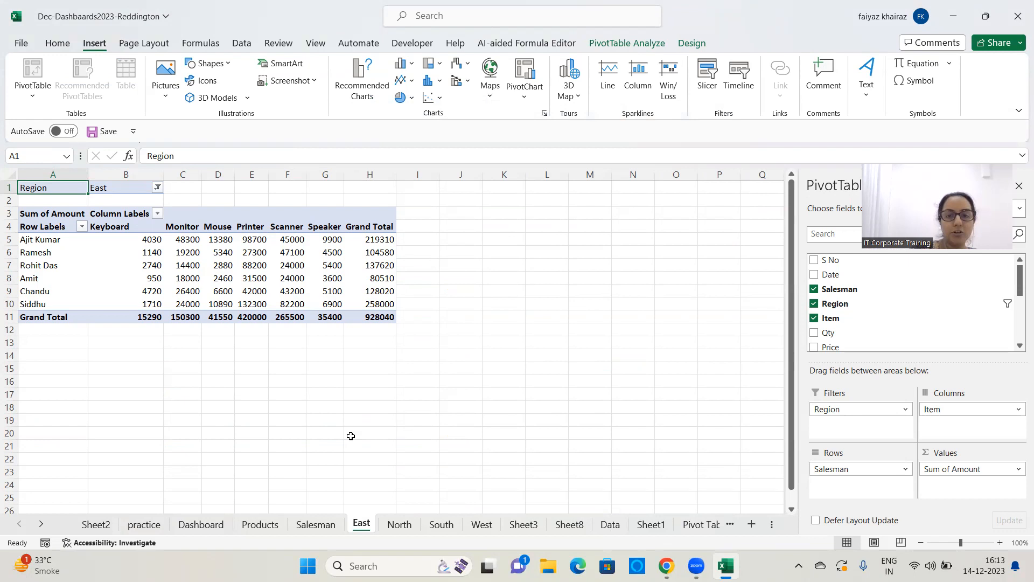
click(597, 521)
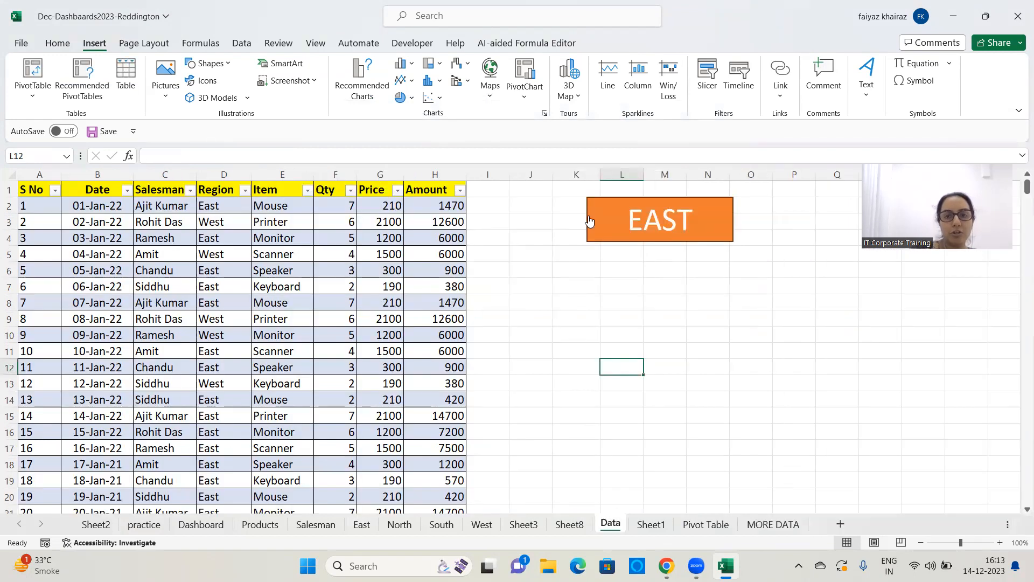
click(60, 44)
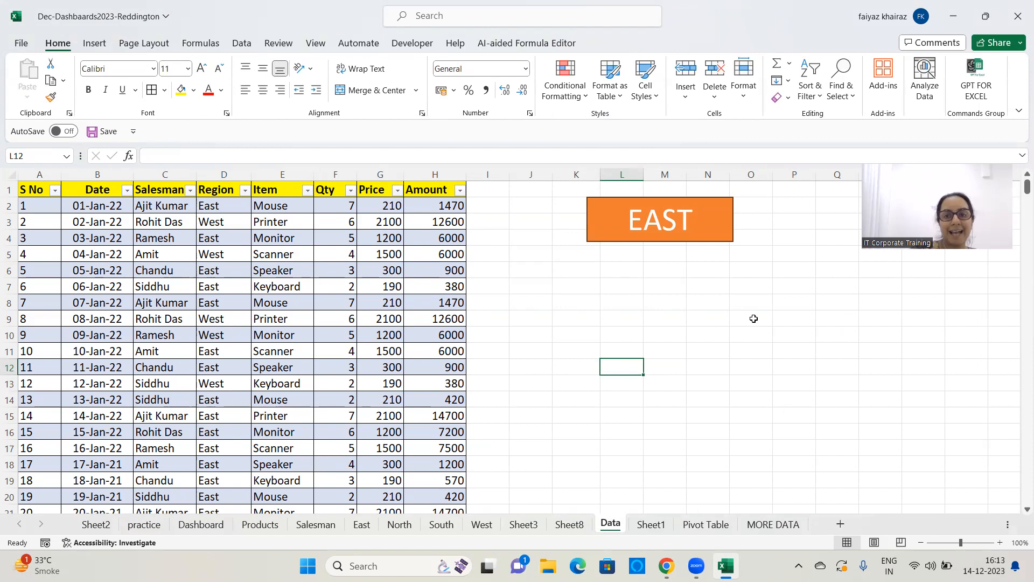
Step: Add a second text box about 5.8 by 2.1 cm below the EAST box and enter NORTH in it
click(95, 43)
click(868, 95)
click(870, 144)
drag(587, 263, 734, 317)
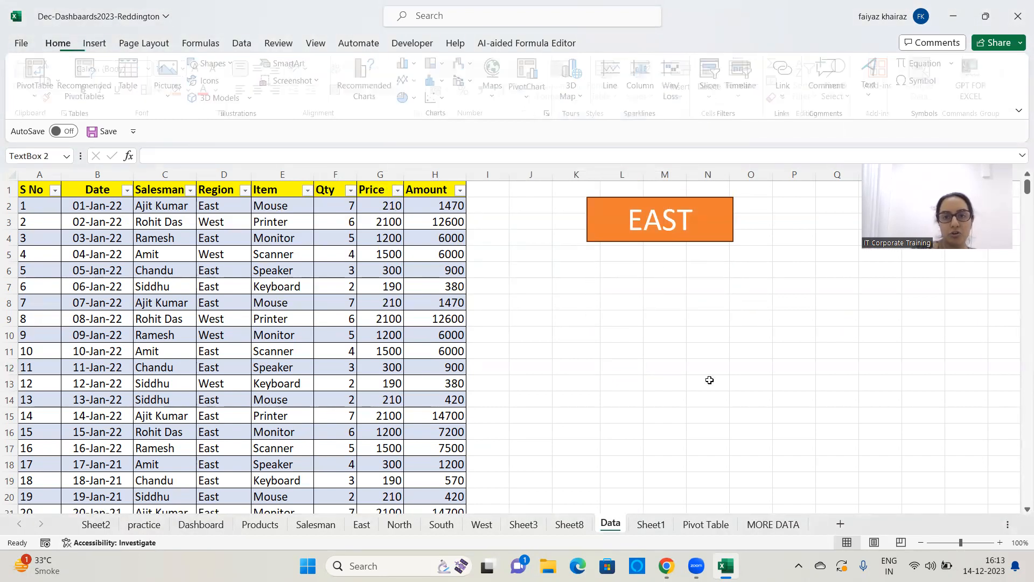
text(NORTH)
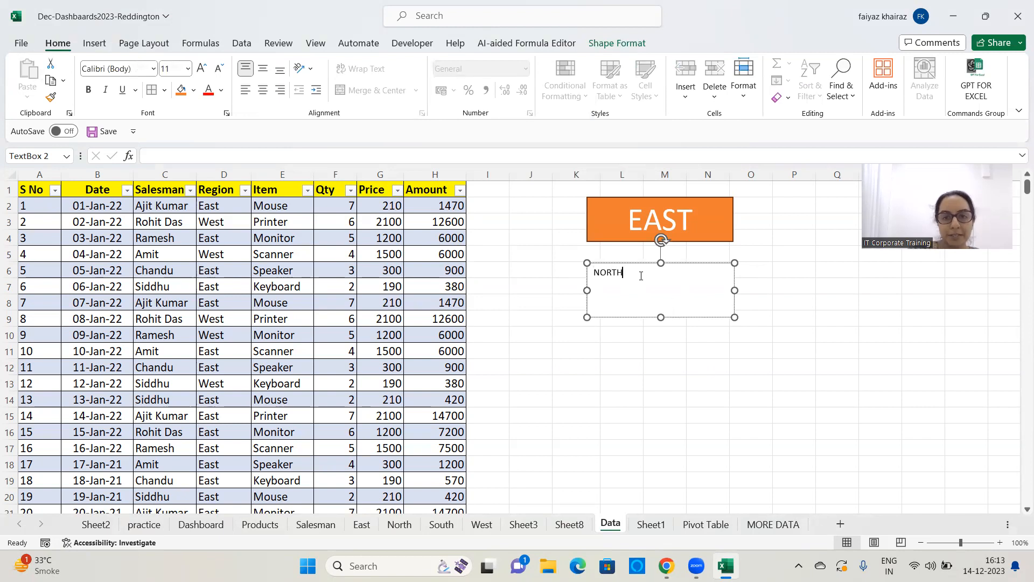
Step: Center the NORTH text horizontally and vertically in its box and enlarge it to 32 pt
double_click(593, 272)
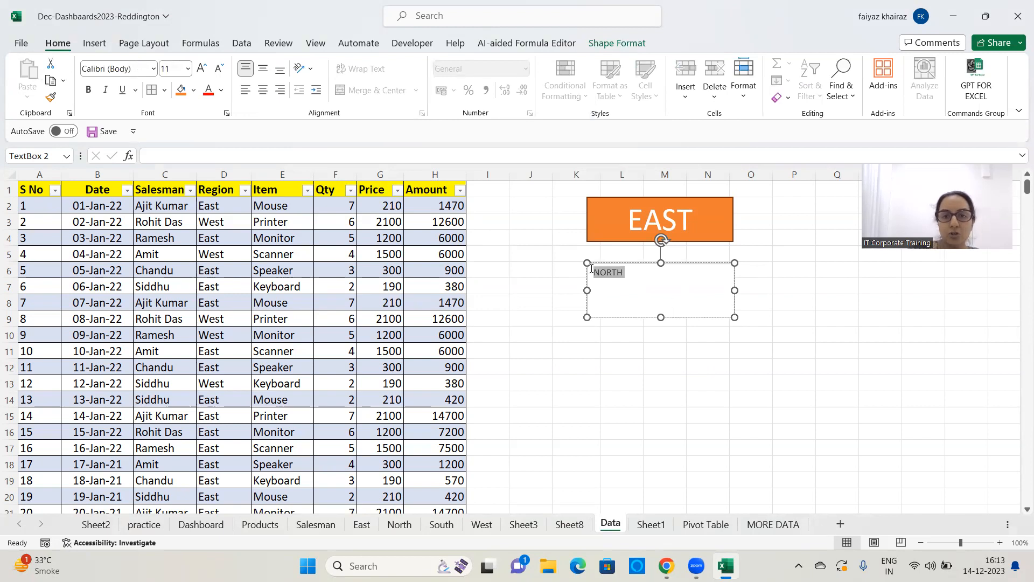
click(262, 69)
click(263, 90)
click(201, 69)
click(201, 69)
click(201, 68)
click(201, 69)
click(200, 69)
click(201, 68)
click(201, 68)
click(680, 338)
Step: Apply the solid blue theme shape style with a dark outline to the NORTH text box
click(624, 316)
click(613, 318)
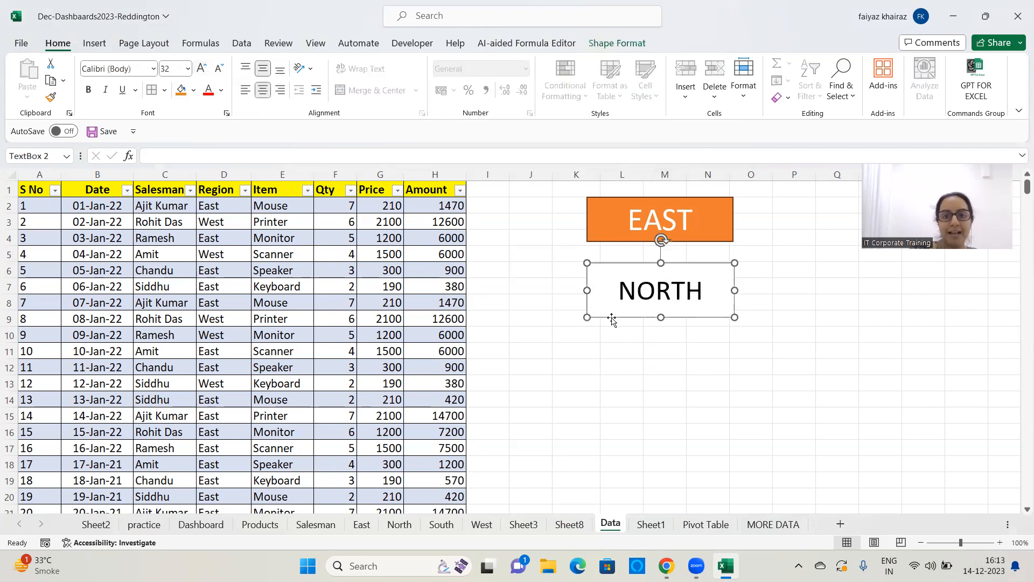
click(620, 45)
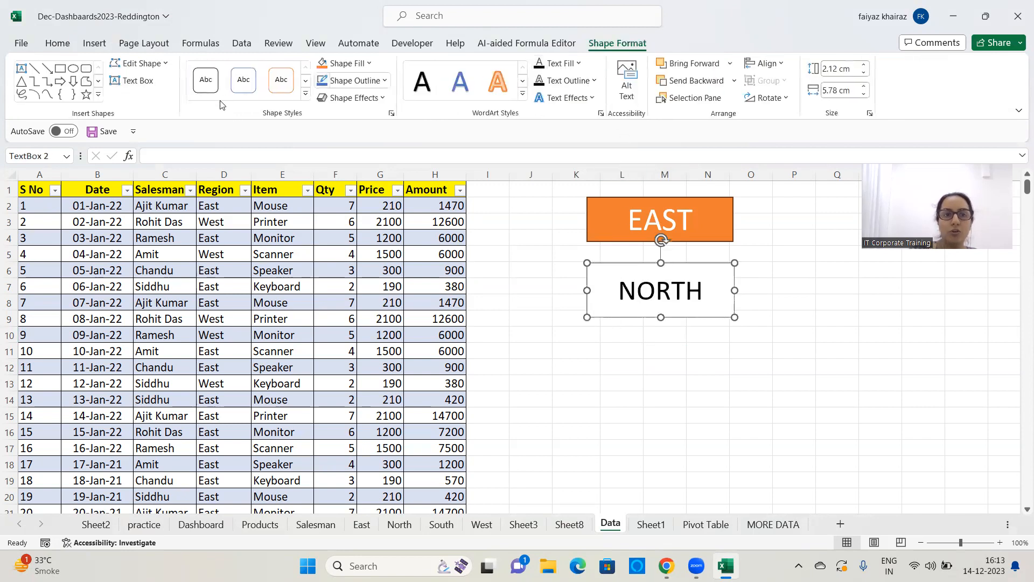
click(313, 98)
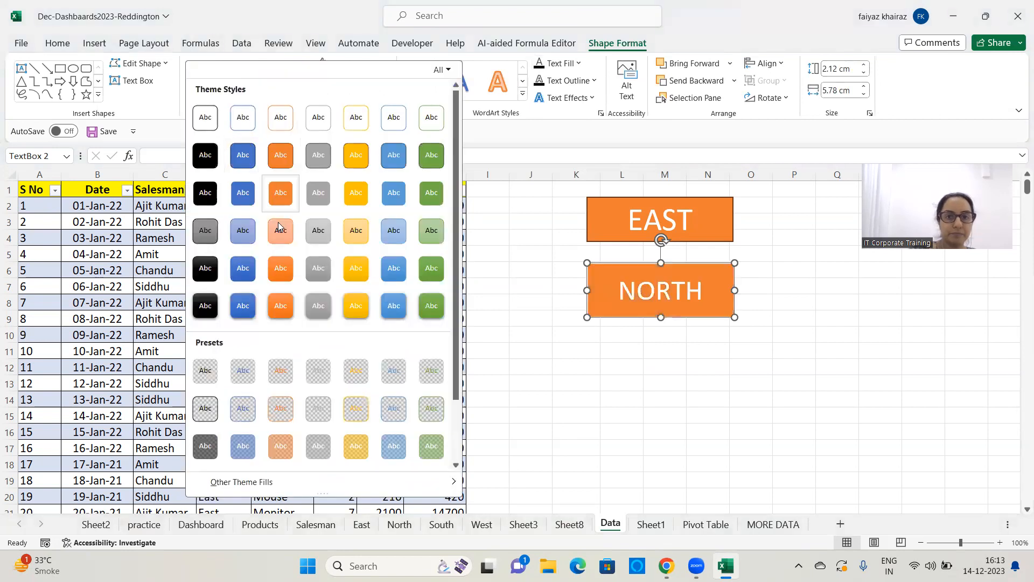
click(243, 157)
click(868, 423)
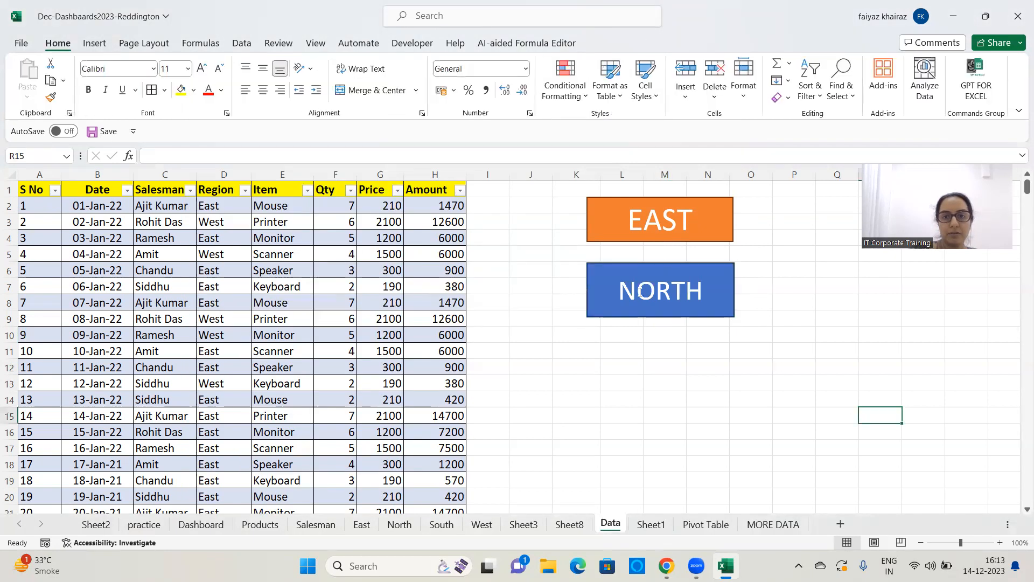
Step: Link the NORTH text box to the North sheet in this document
click(694, 316)
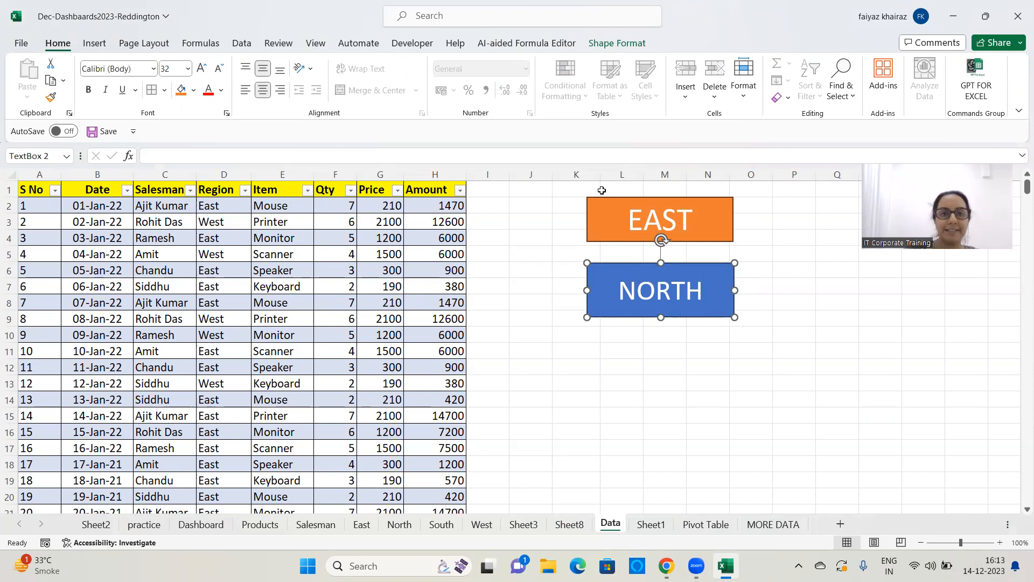
click(96, 43)
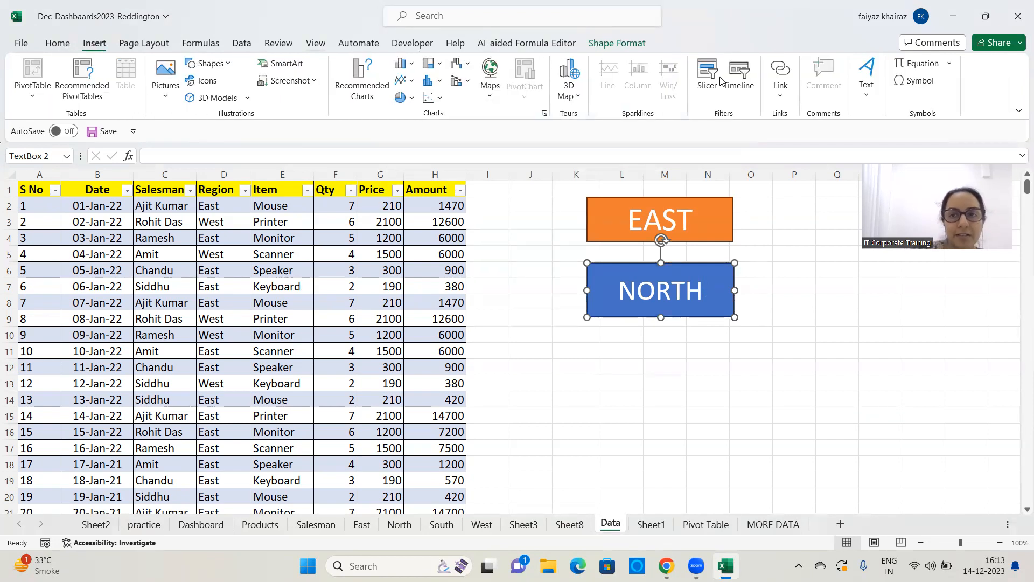
click(789, 101)
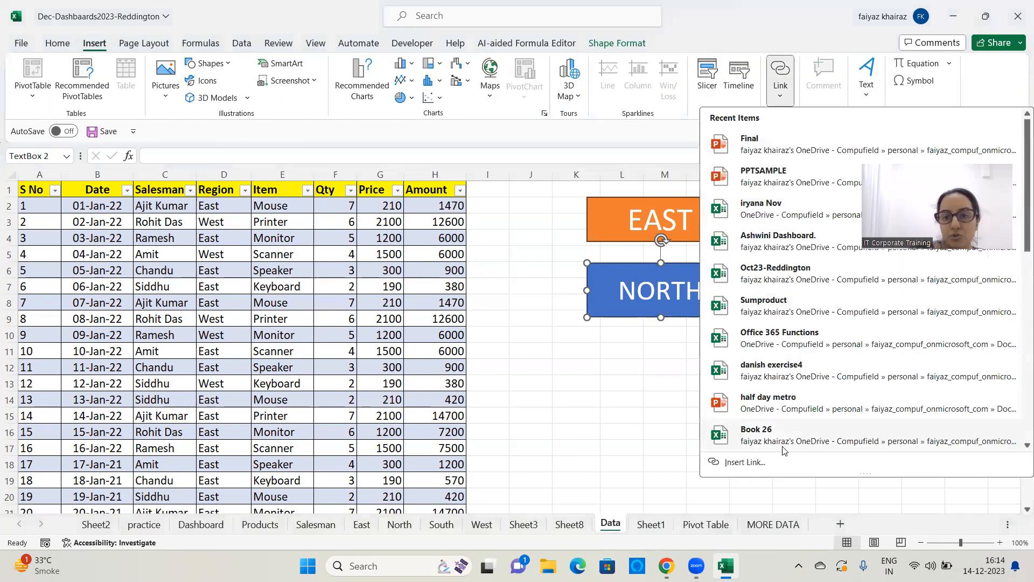
click(774, 465)
click(379, 250)
click(645, 309)
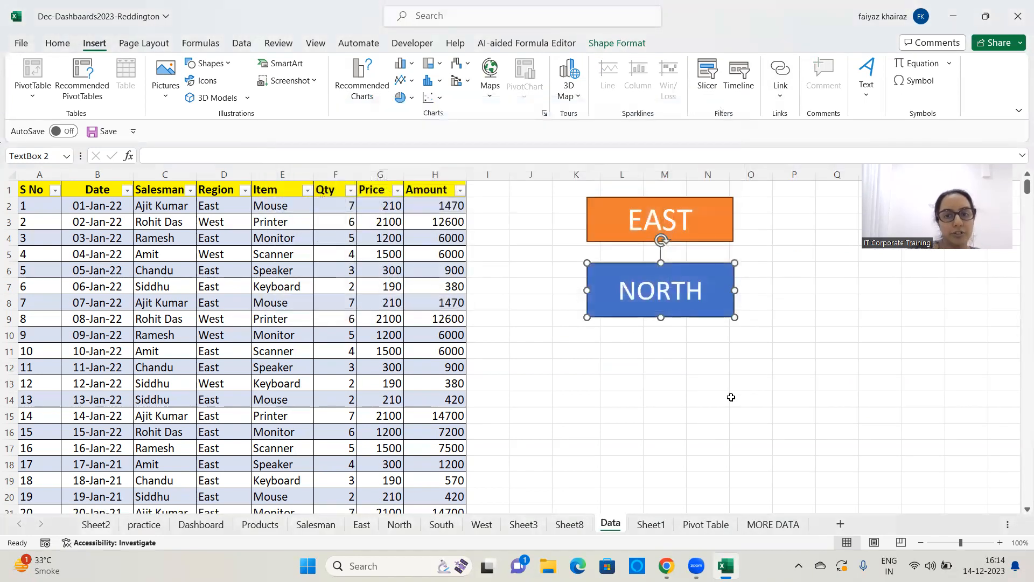
click(735, 398)
Step: Test the NORTH link, go back to the Data sheet, and follow the EAST link
click(675, 303)
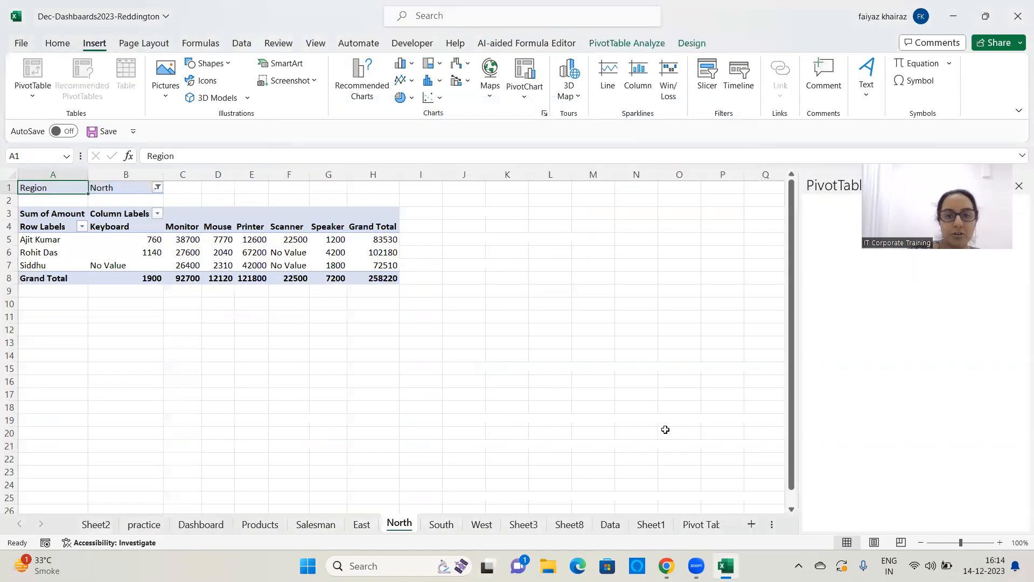
click(610, 524)
click(645, 220)
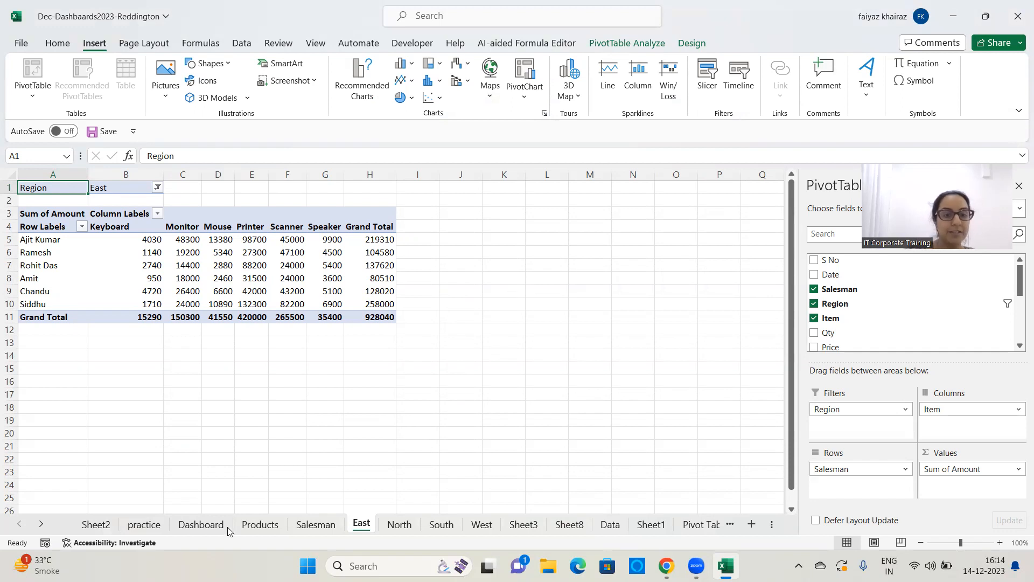
Step: On the Dashboard sheet, filter by several single items in the Item slicer, ending with Monitor, Mouse and Printer selected together
click(200, 525)
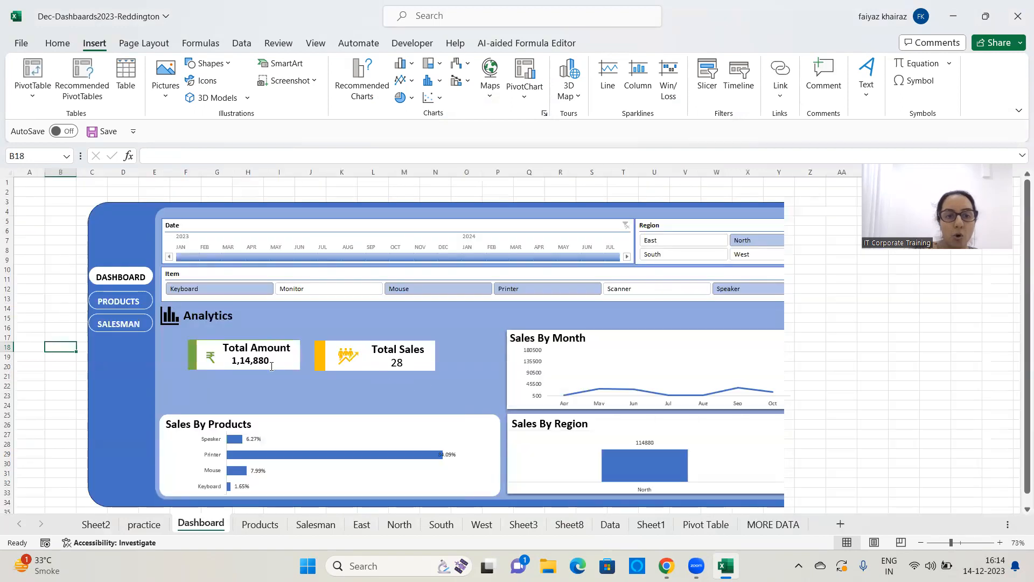
click(347, 289)
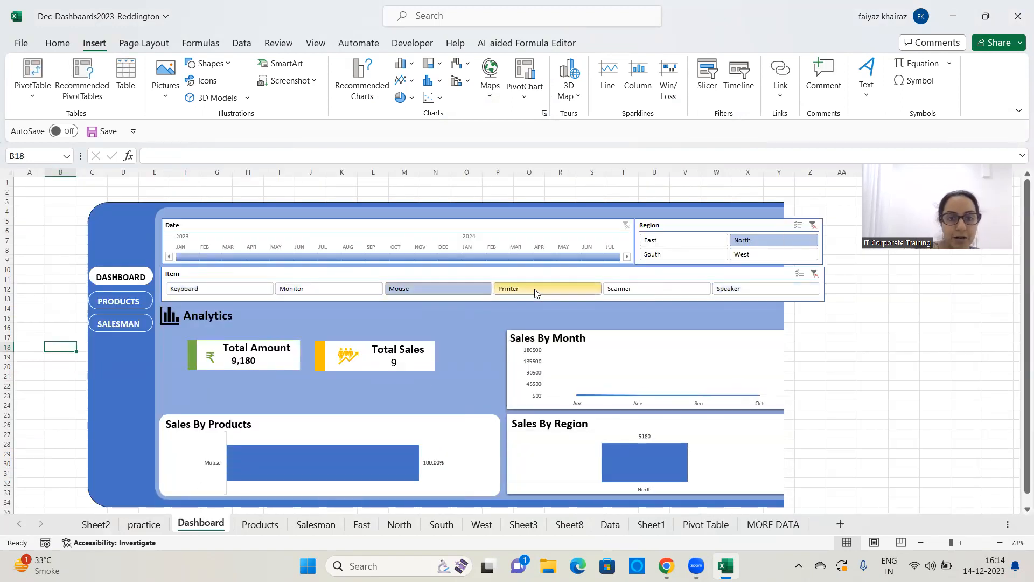
click(640, 289)
click(763, 285)
click(568, 291)
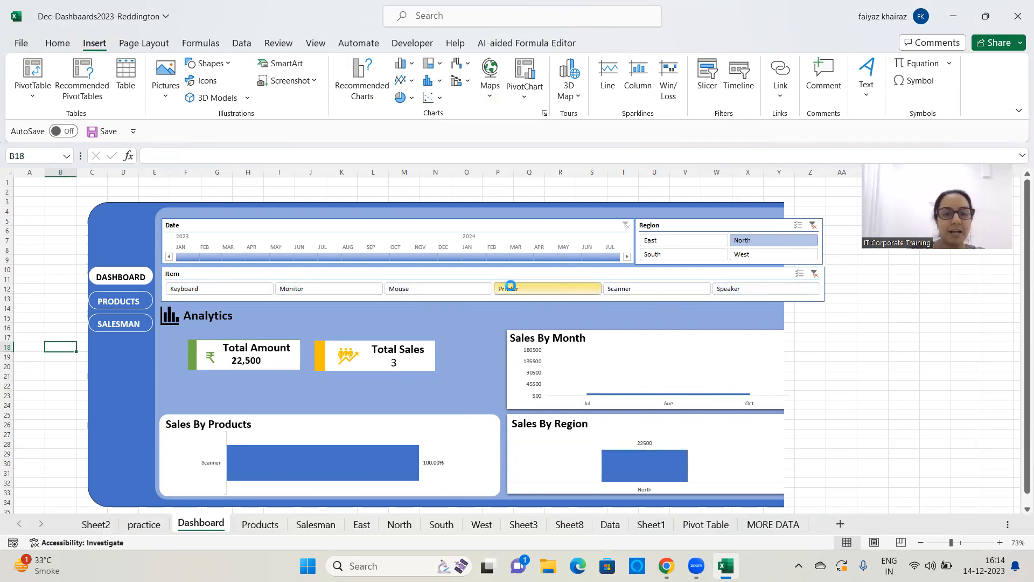
ctrl+click(437, 289)
ctrl+click(327, 291)
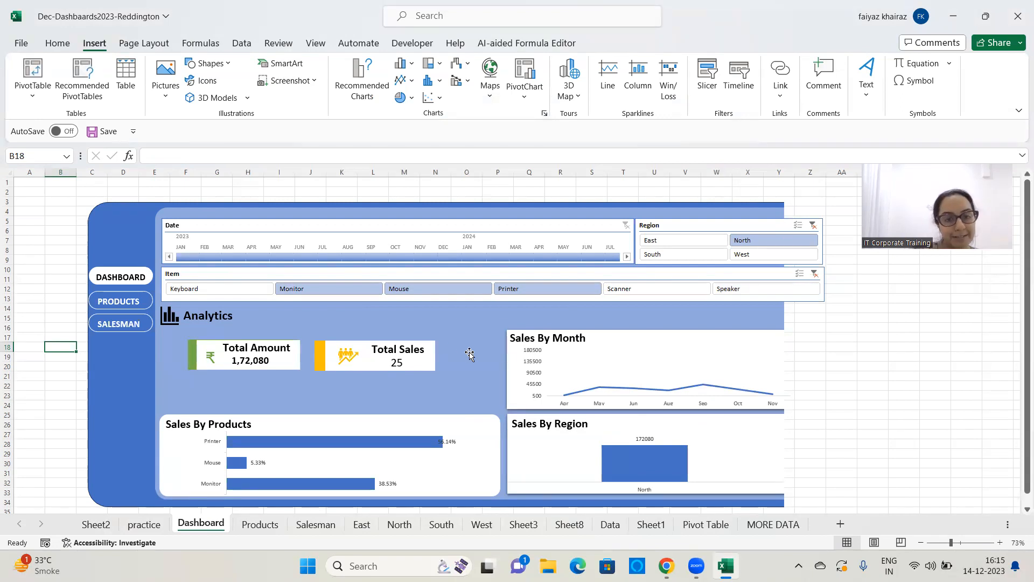
Step: Filter the dashboard by Mouse, Printer and Scanner one at a time, leaving only Scanner selected
click(445, 288)
click(532, 288)
click(625, 288)
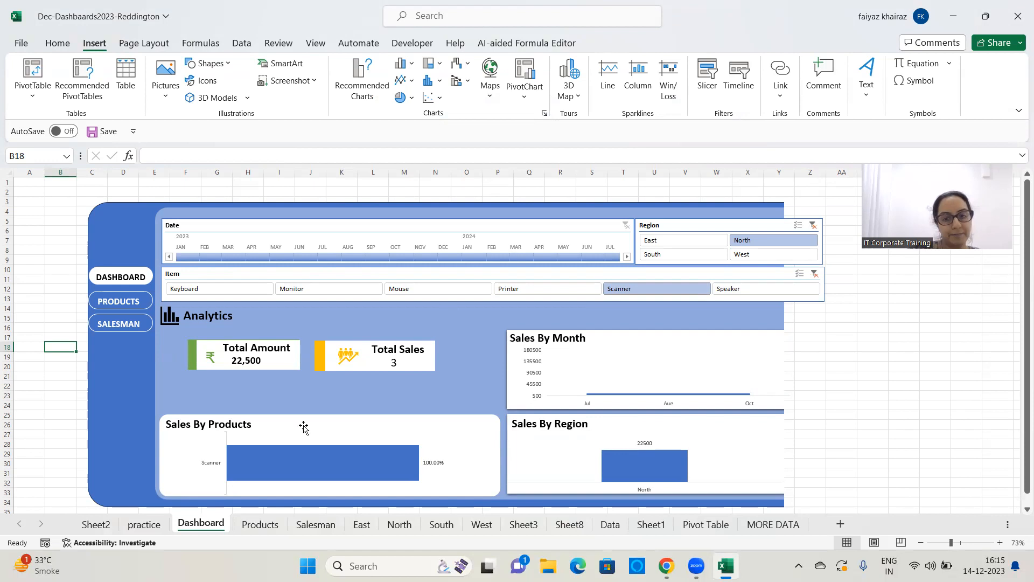
Step: On the East sheet, highlight the overall grand total cell H11 with yellow fill
click(610, 524)
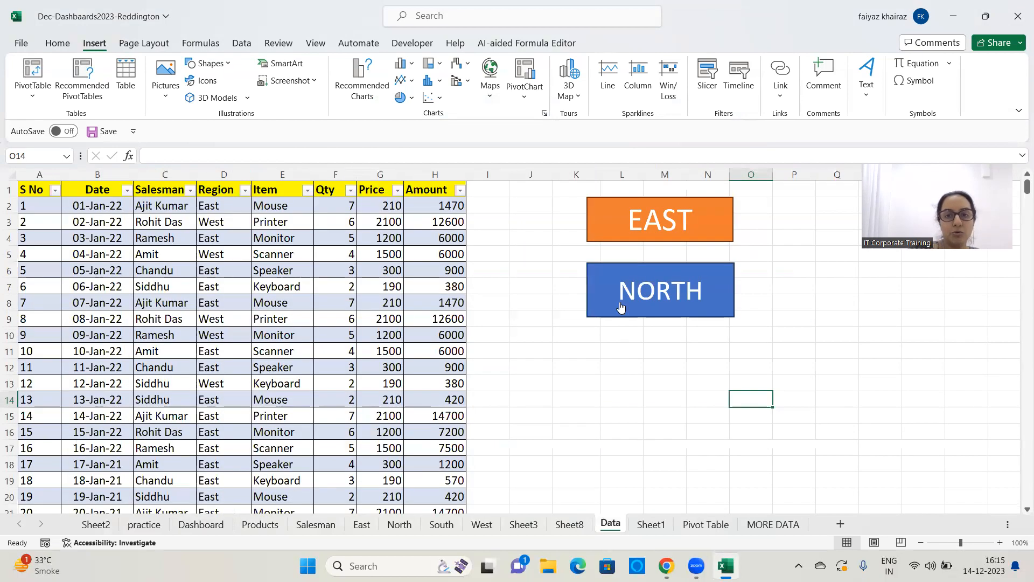
click(360, 524)
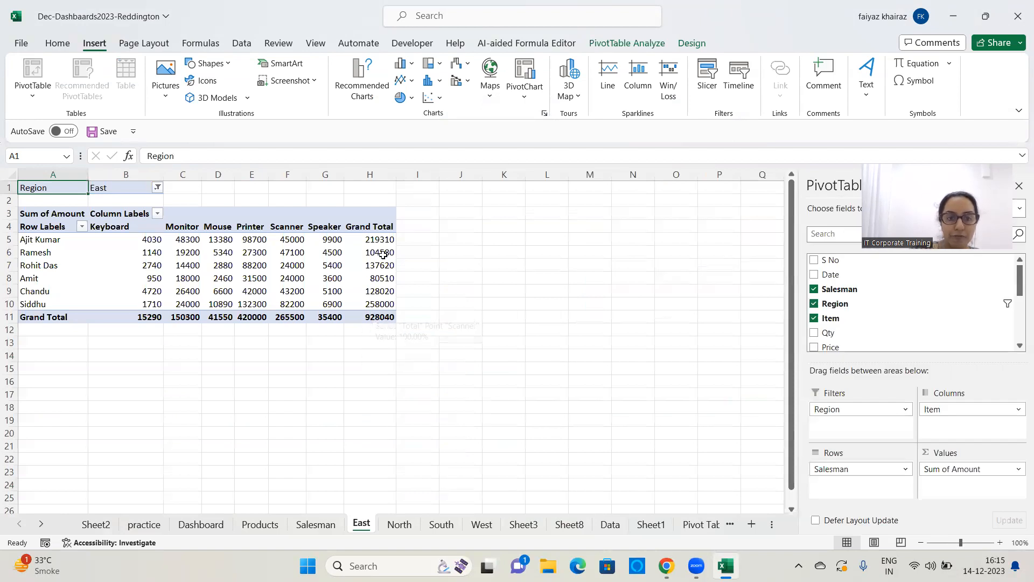
click(377, 317)
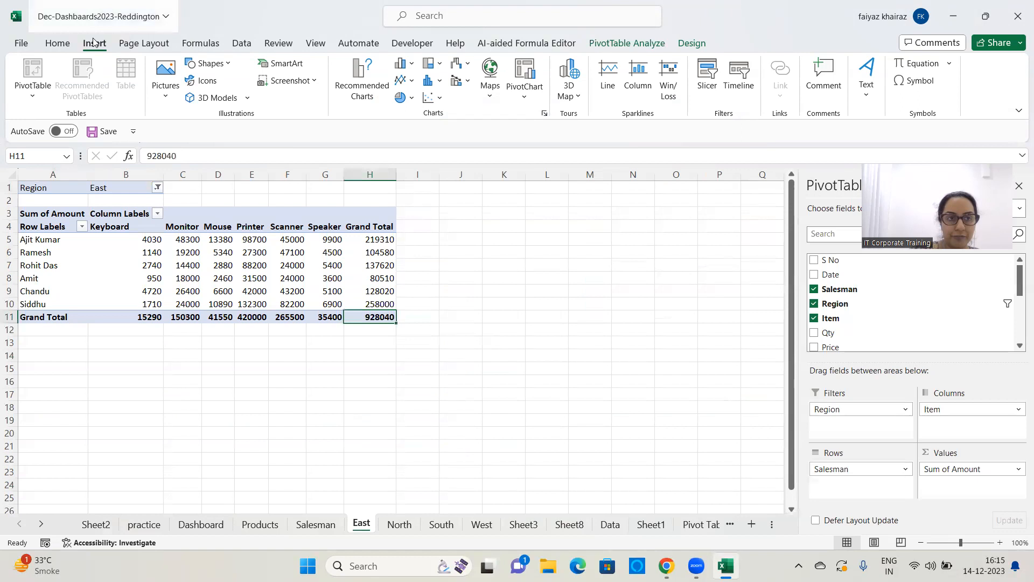
click(54, 44)
click(186, 91)
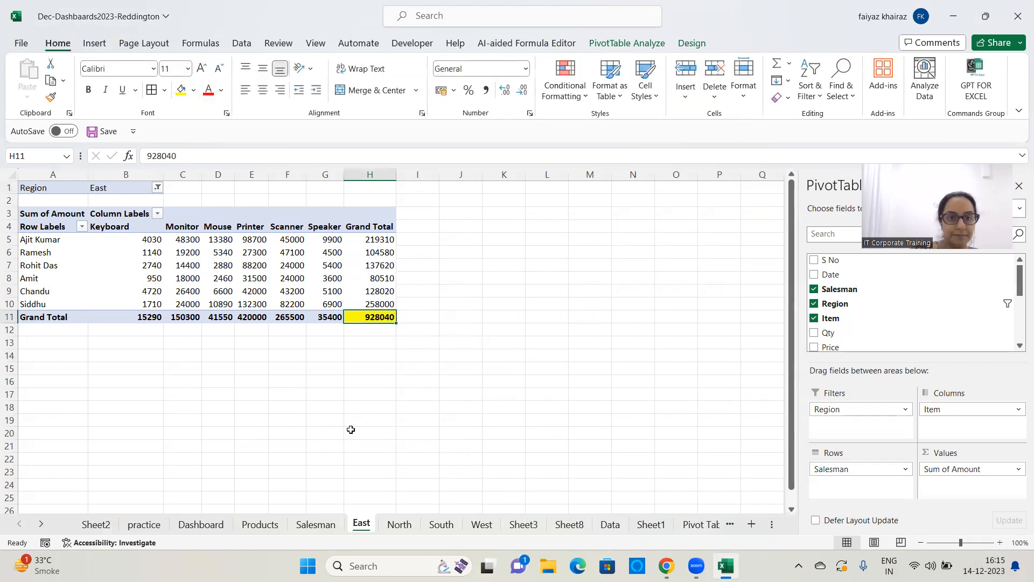
Step: On the North sheet, highlight the overall grand total cell H8 with yellow fill
click(399, 524)
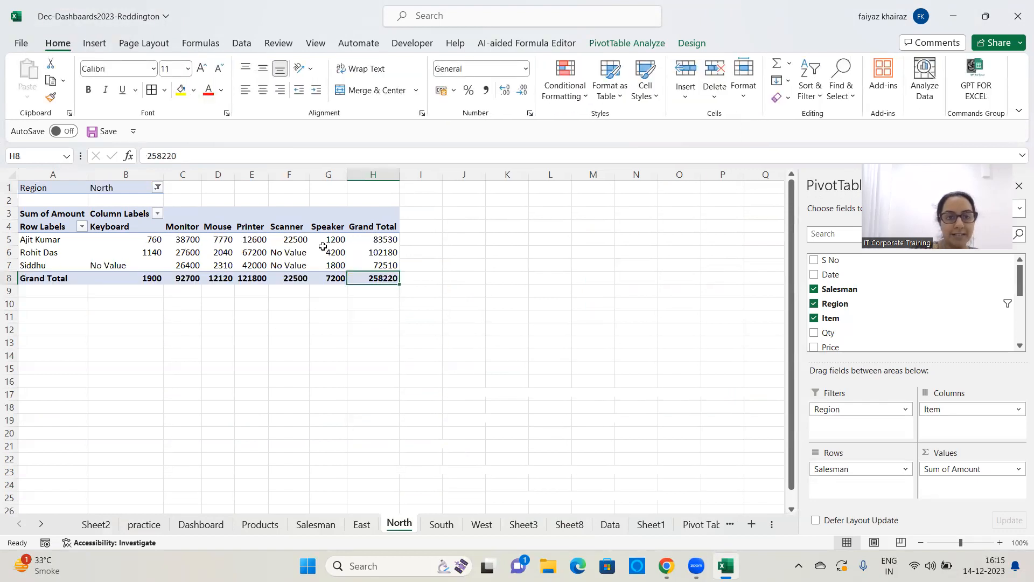
click(181, 91)
click(354, 409)
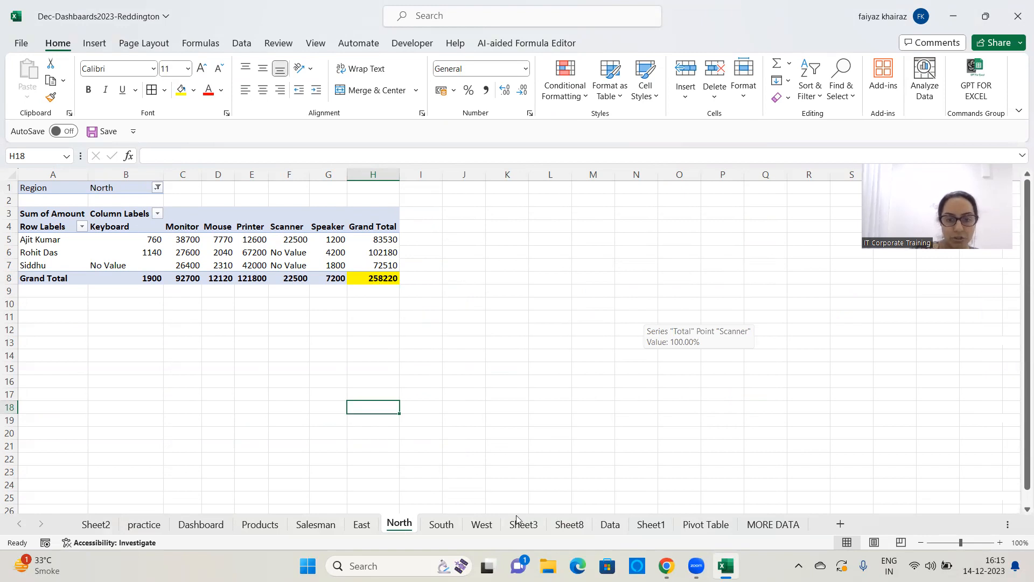
Step: On the Data sheet, insert a small empty text box over cell P3 beside the EAST button
click(614, 525)
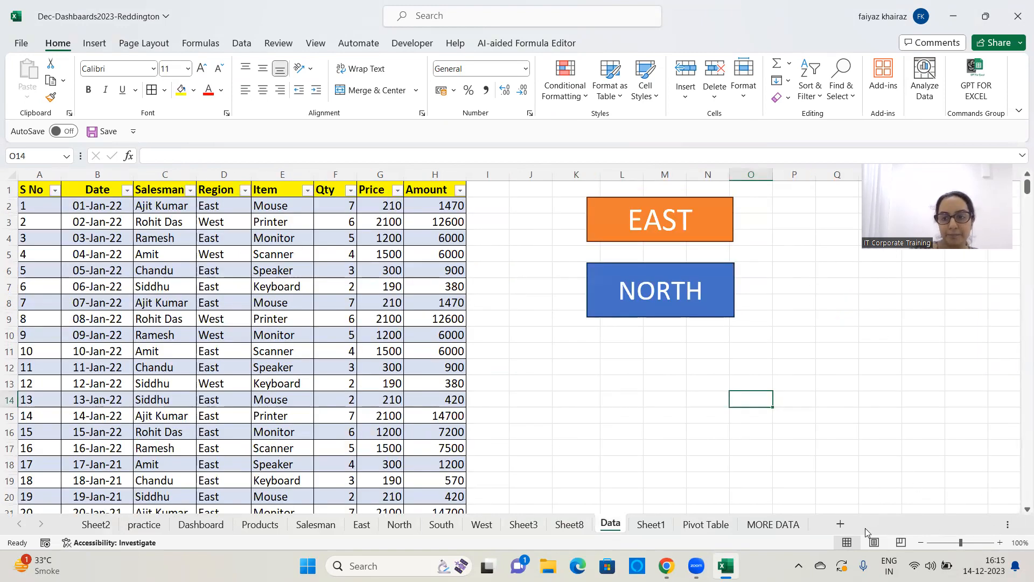
drag(1008, 524, 834, 524)
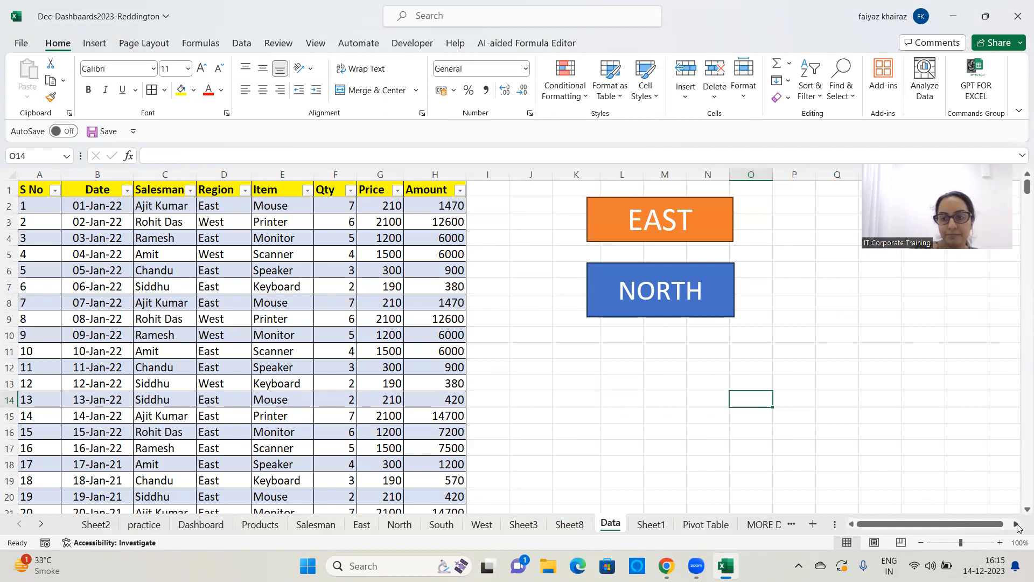
click(1015, 524)
click(1015, 524)
click(1016, 524)
click(611, 220)
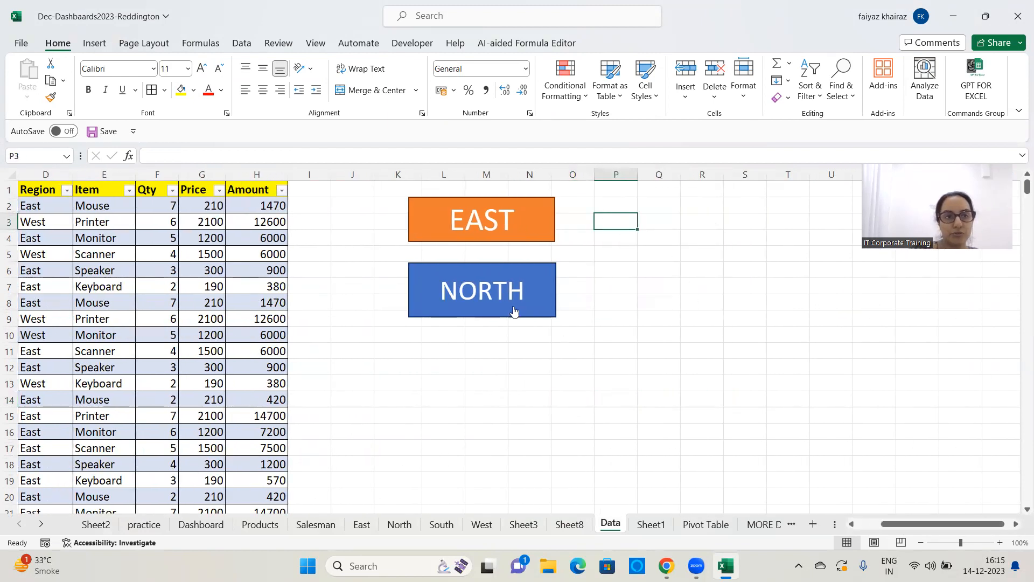
click(107, 44)
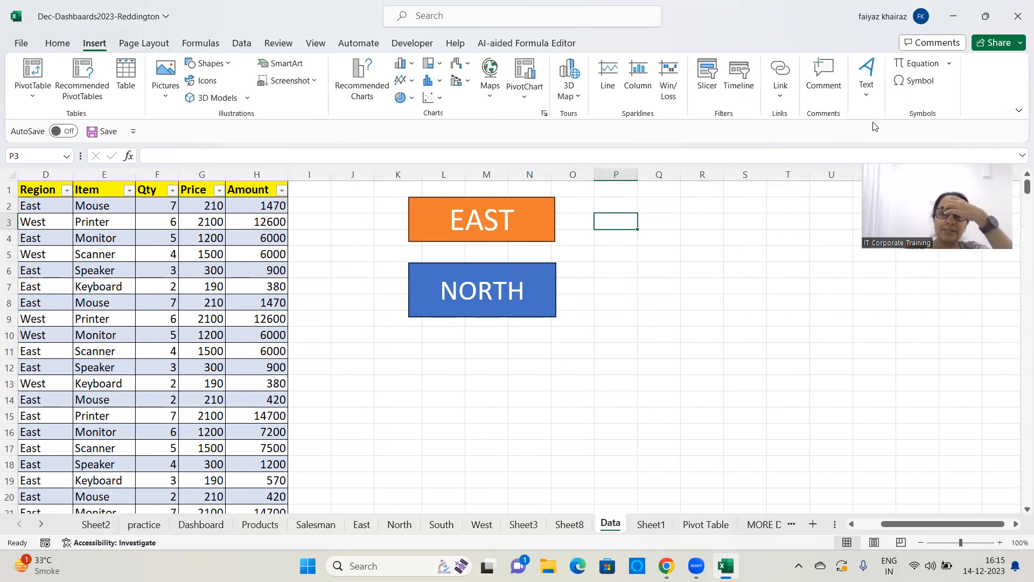
click(861, 97)
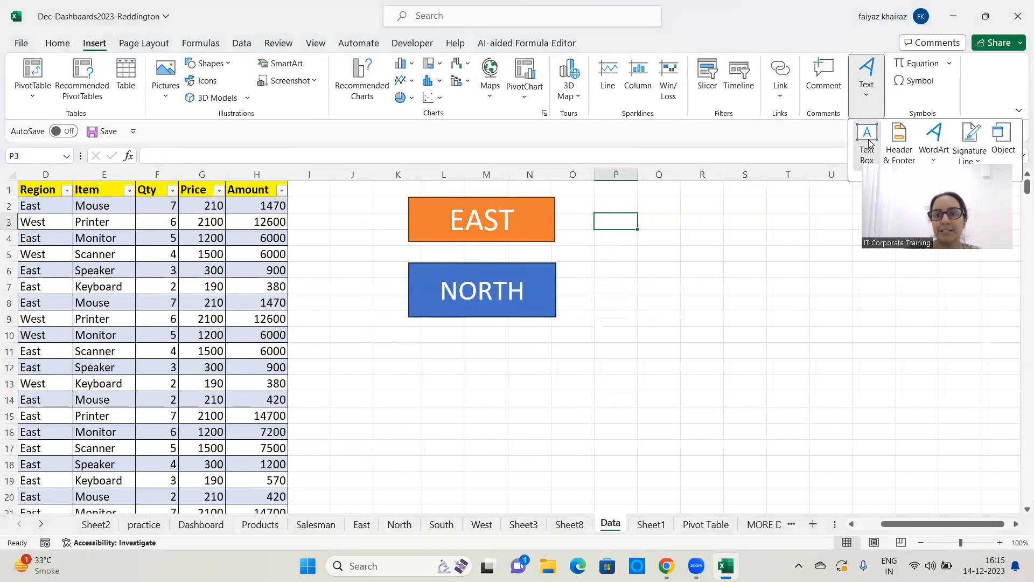
click(867, 146)
drag(593, 203, 639, 237)
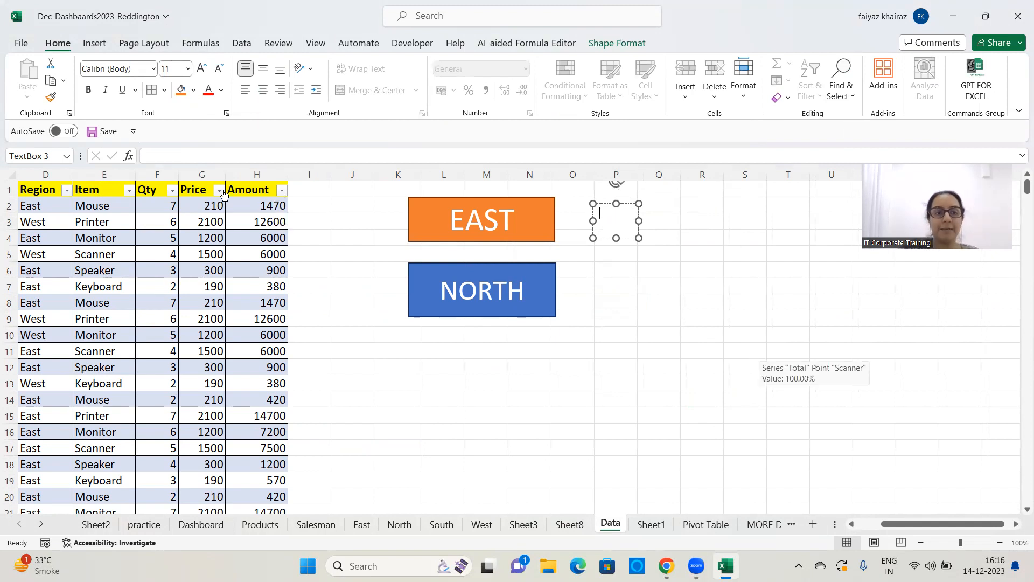
Step: Link the new text box to the East sheet's grand total cell with the formula =East!H11
click(216, 156)
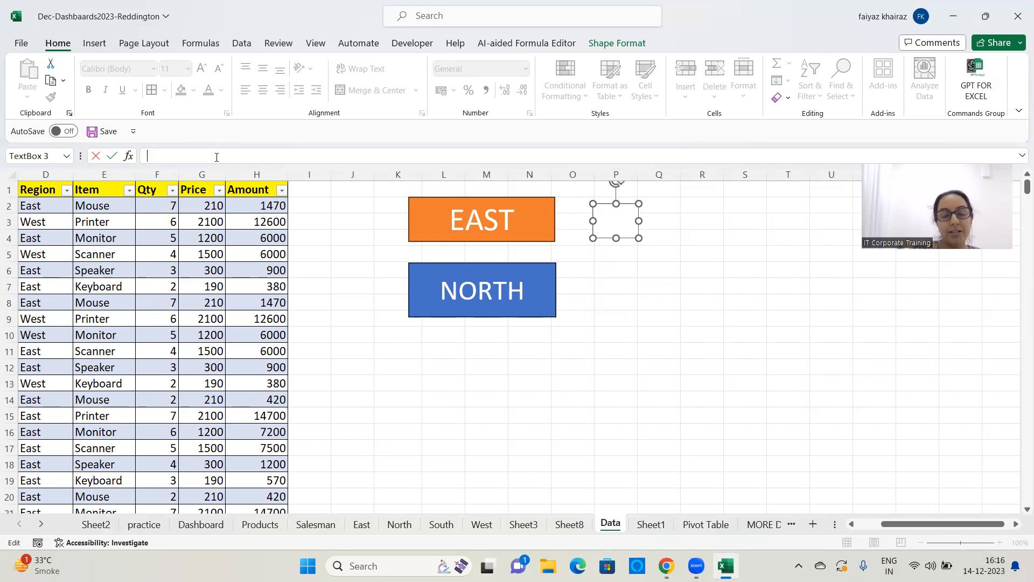
text(=)
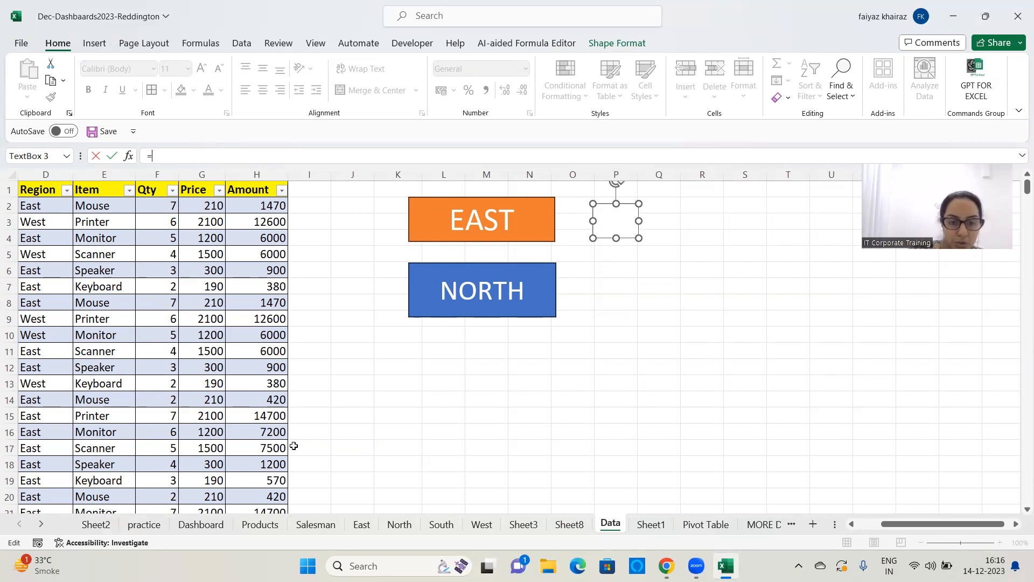
click(361, 524)
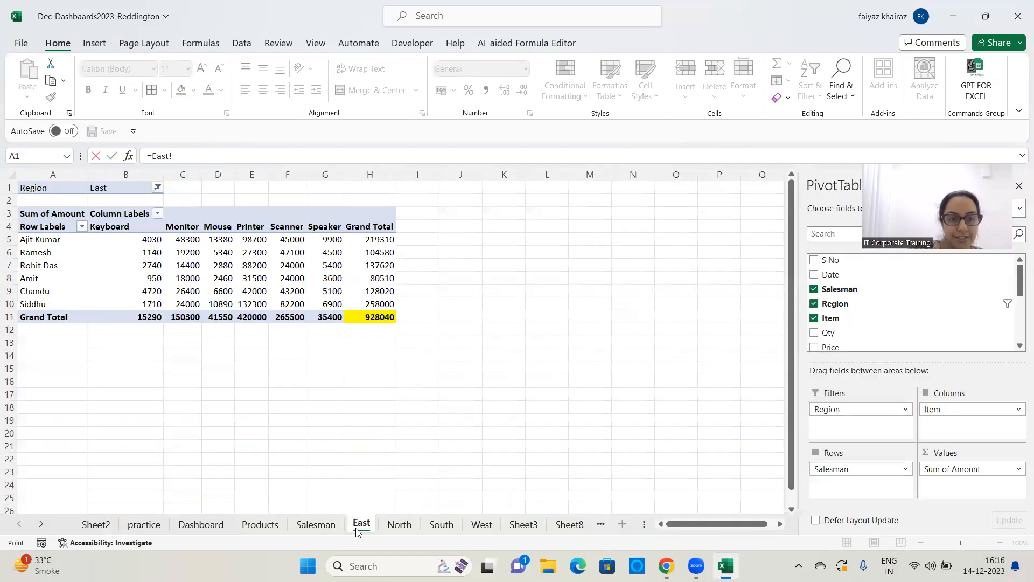
click(363, 318)
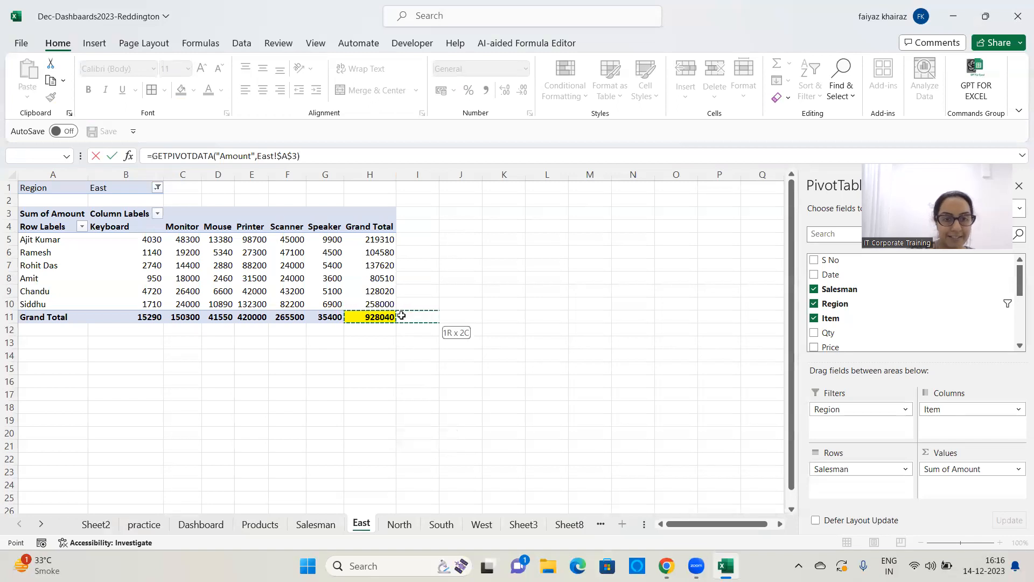
drag(365, 315, 401, 316)
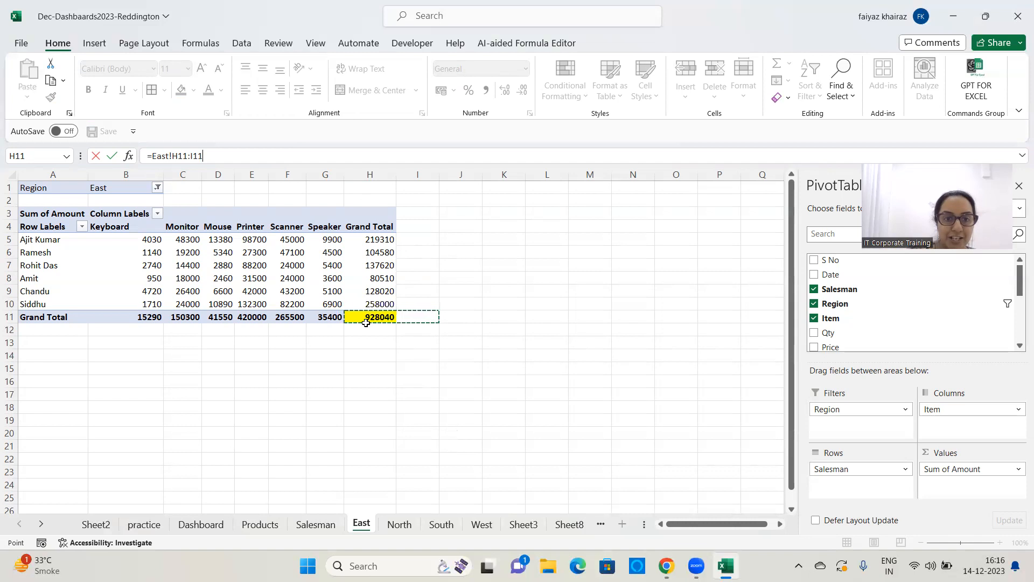
key(BackSpace)
key(BackSpace)
key(BackSpace)
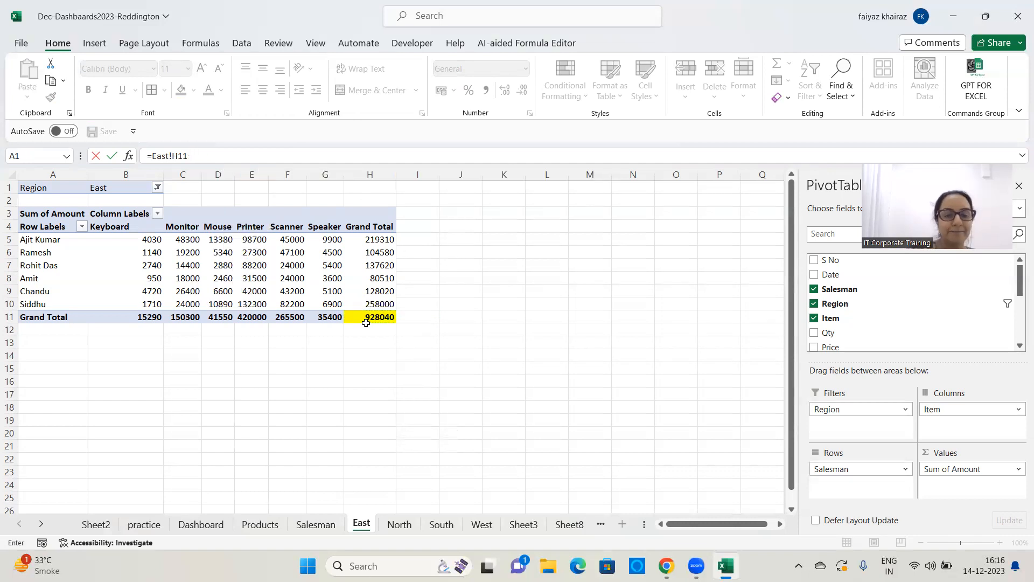
key(Return)
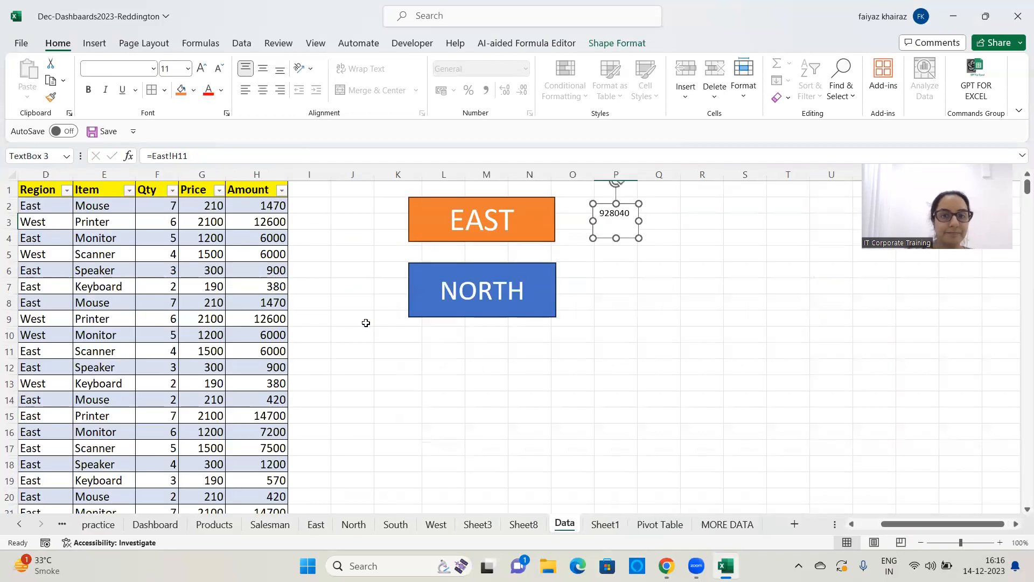
click(678, 272)
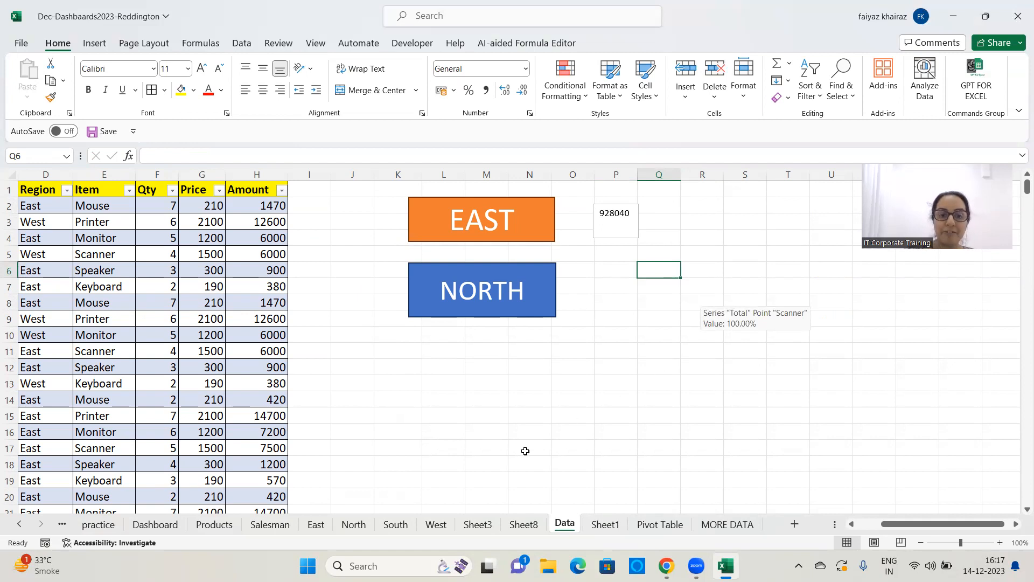
Step: Filter the East pivot's row labels to exclude the salesmen in rows 7 and 9, and return to the Data sheet
click(321, 524)
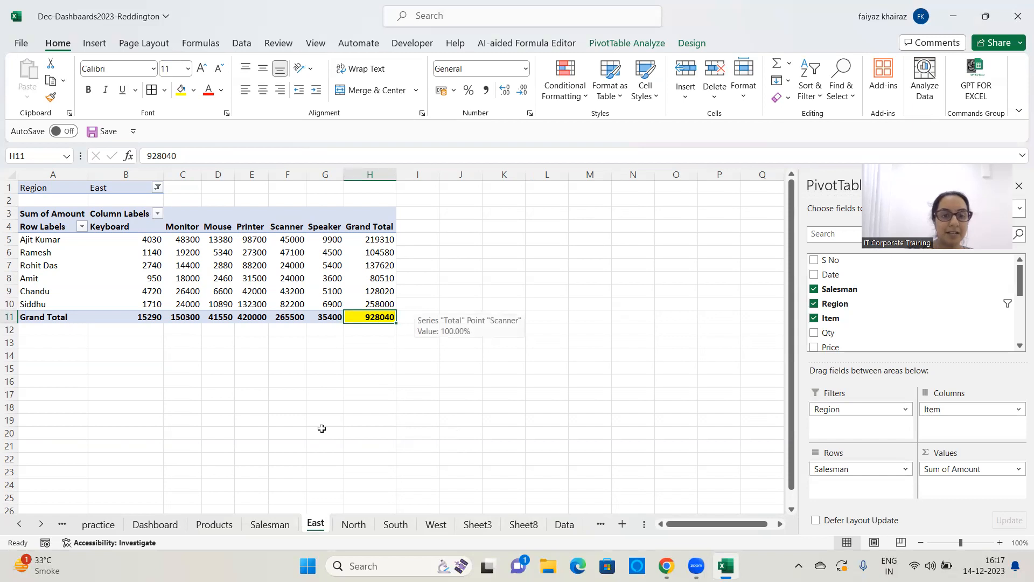
click(82, 227)
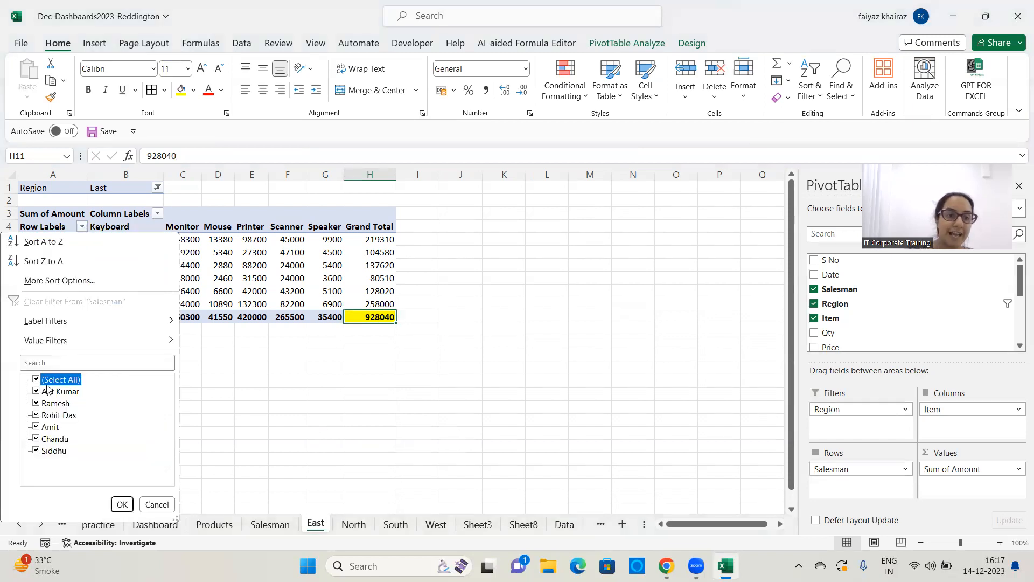
click(42, 415)
click(43, 439)
click(115, 504)
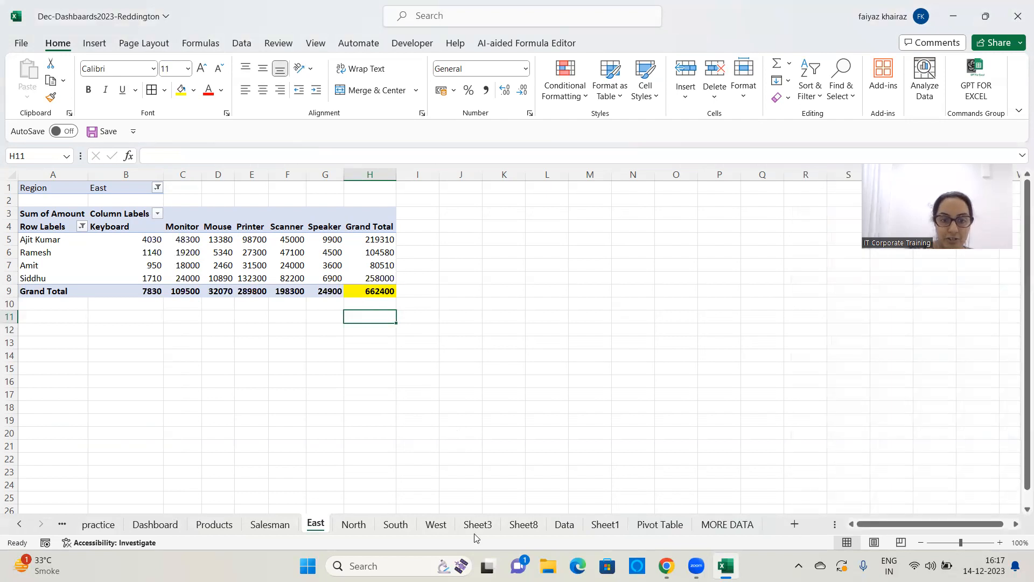
click(561, 529)
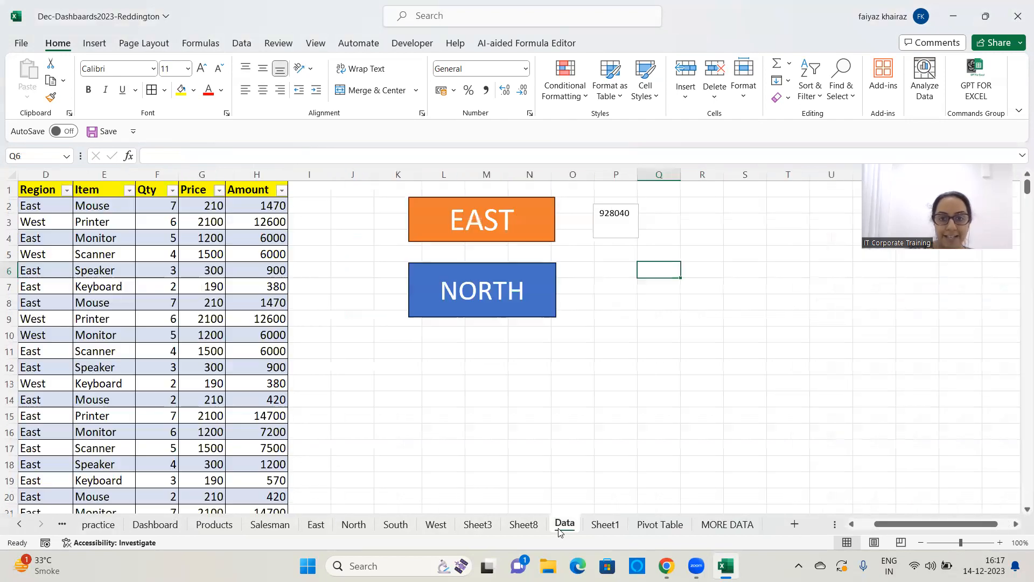
Step: Widen the linked text box beside the EAST button to extend across column Q, and reselect it to check its link
click(638, 232)
drag(639, 219, 695, 213)
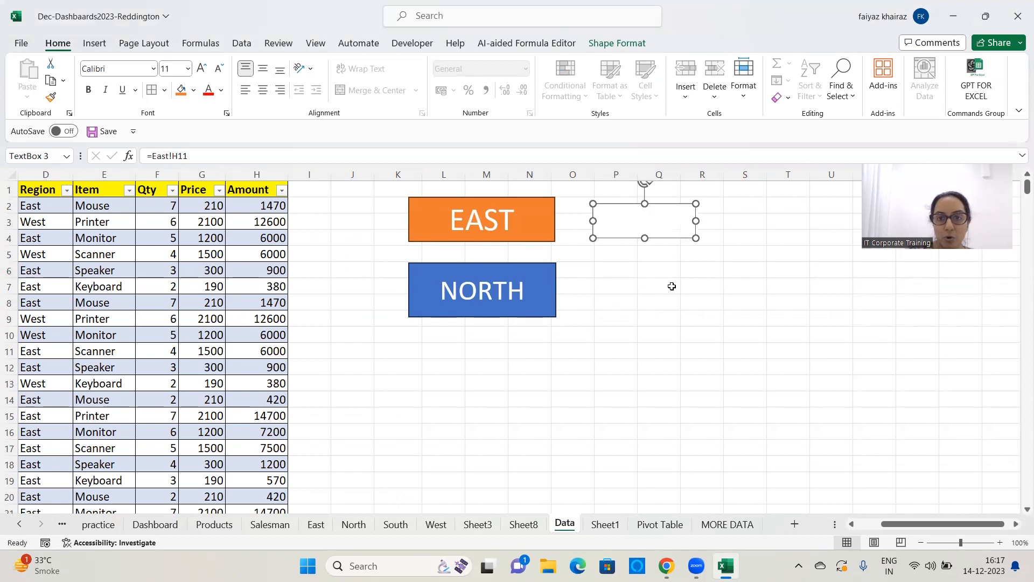
click(669, 286)
click(596, 225)
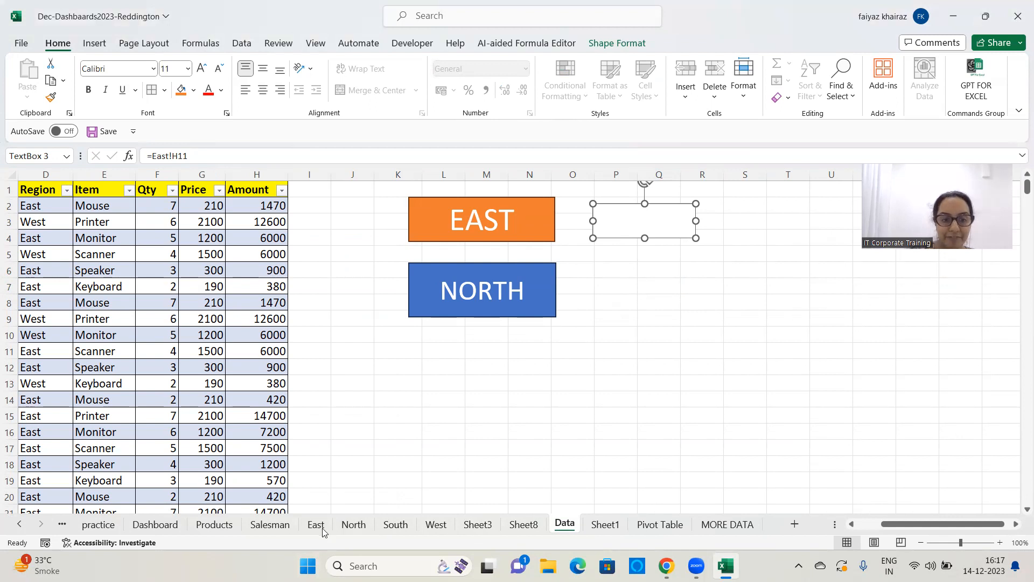
Step: Include the two excluded salesmen again in the East pivot's row label filter, and return to the Data sheet
click(166, 530)
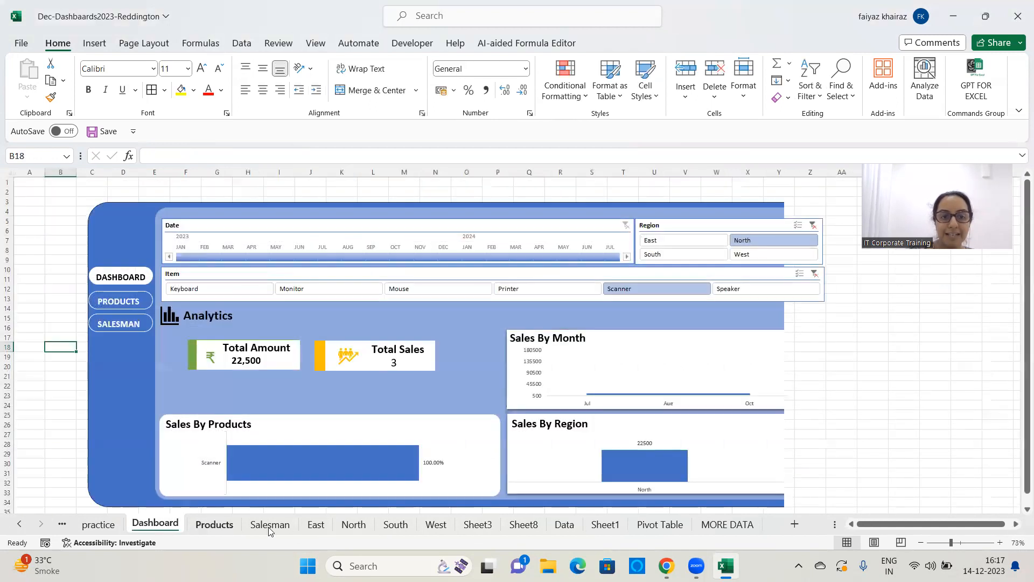
click(316, 525)
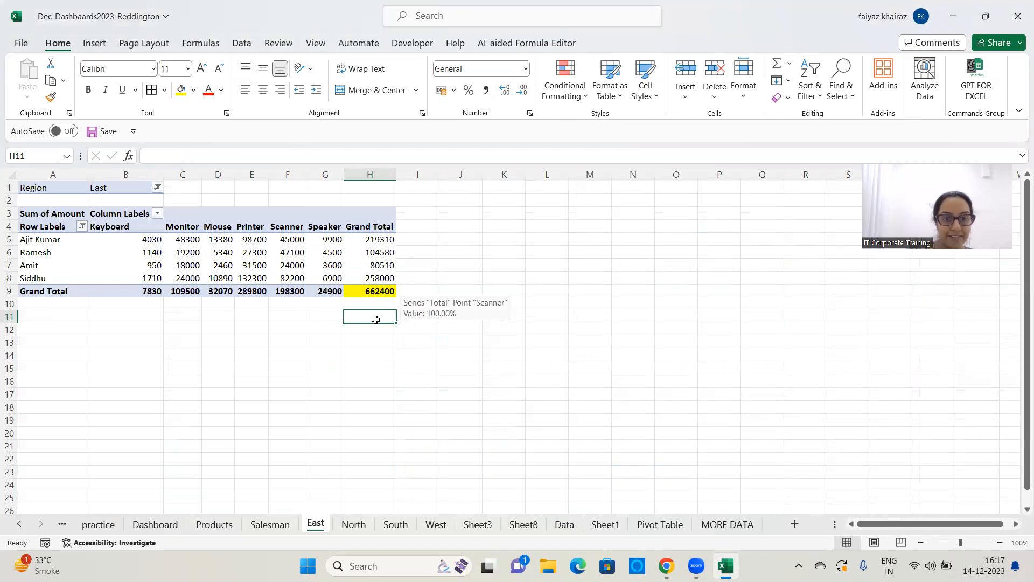
click(377, 292)
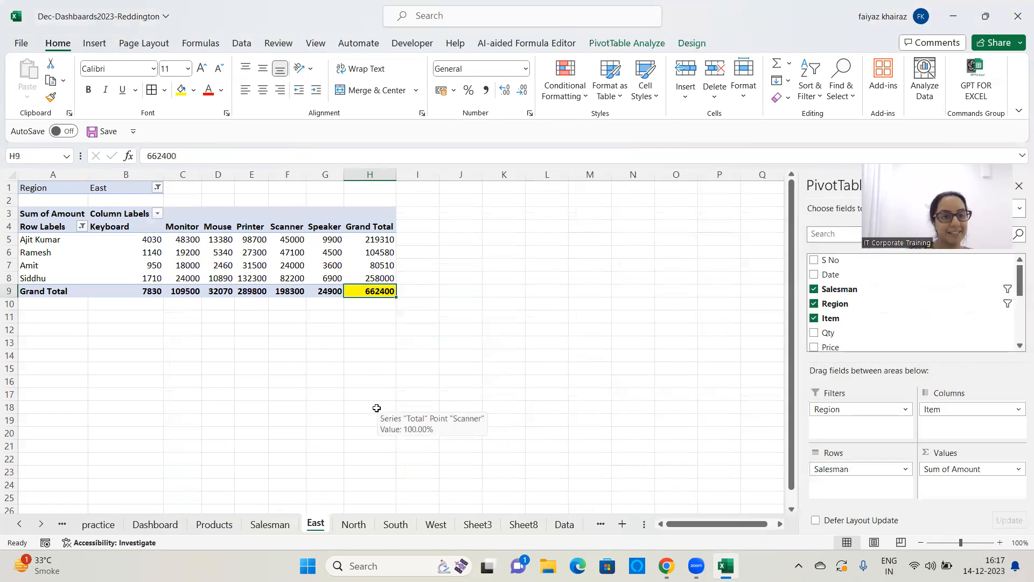
click(83, 225)
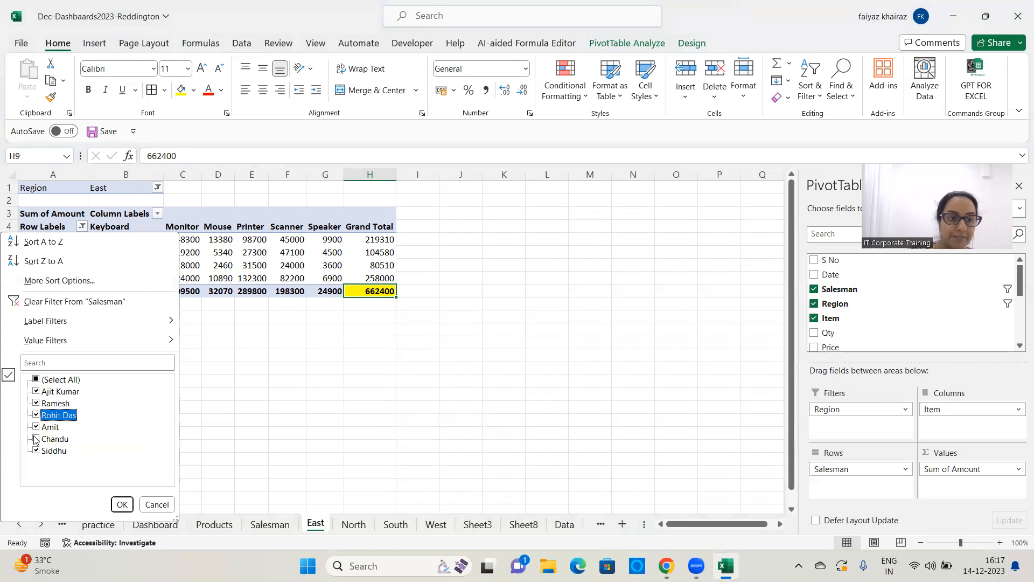
click(122, 504)
click(383, 317)
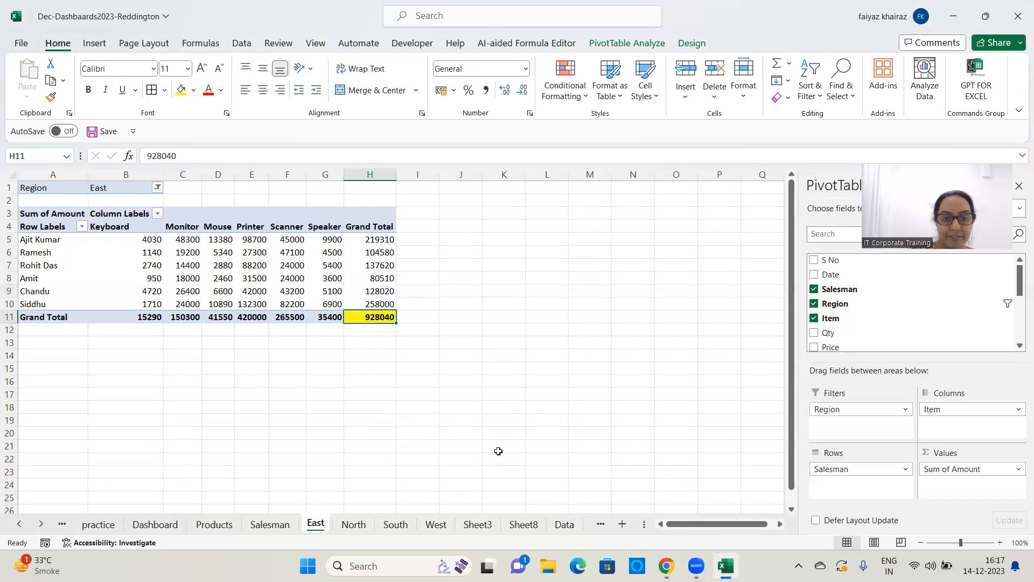
click(526, 529)
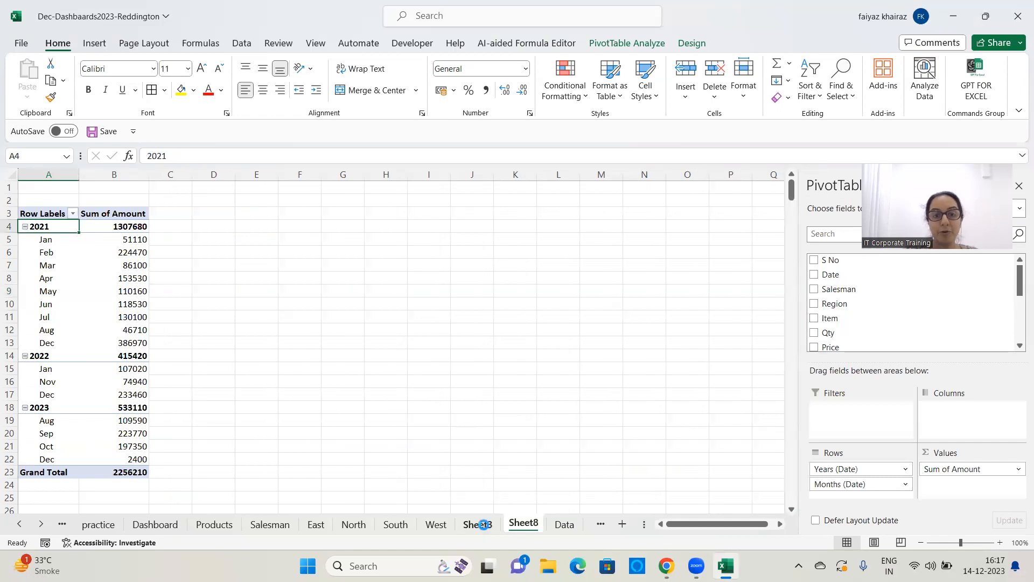
click(481, 526)
click(563, 525)
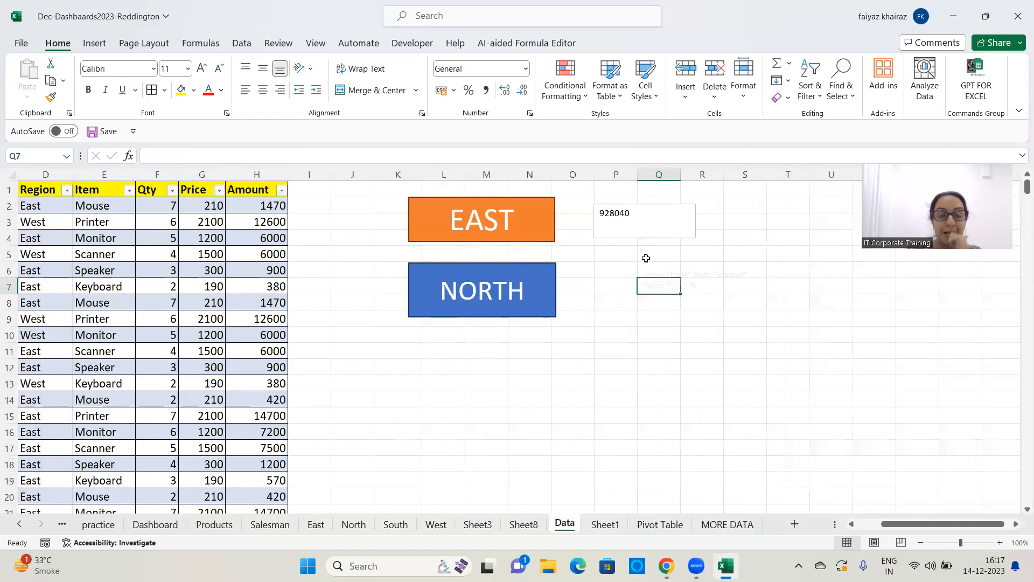
Step: Shrink the linked text box beside the EAST button to fit closely around its number over cell P3
click(658, 204)
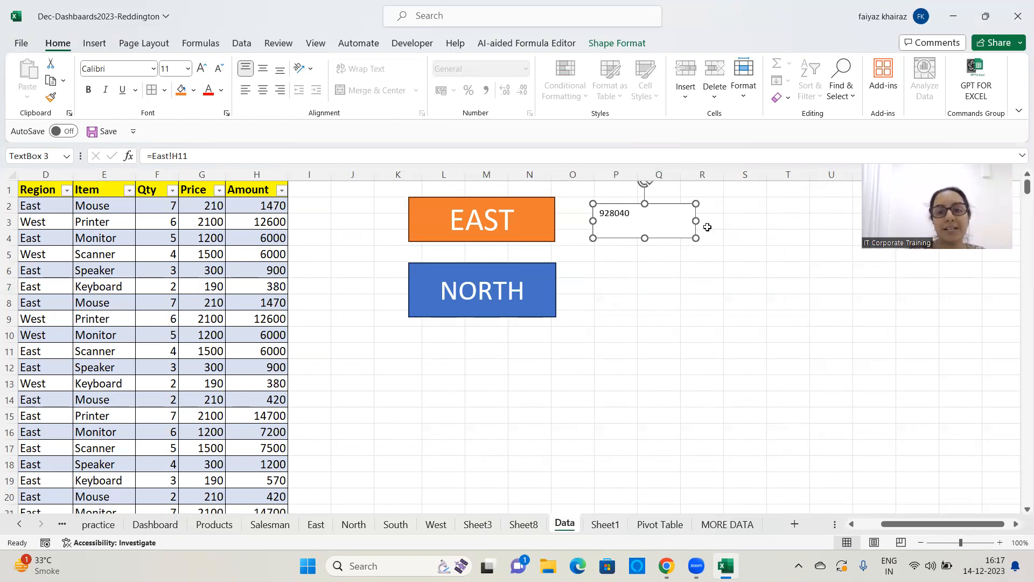
drag(696, 221, 628, 235)
click(683, 231)
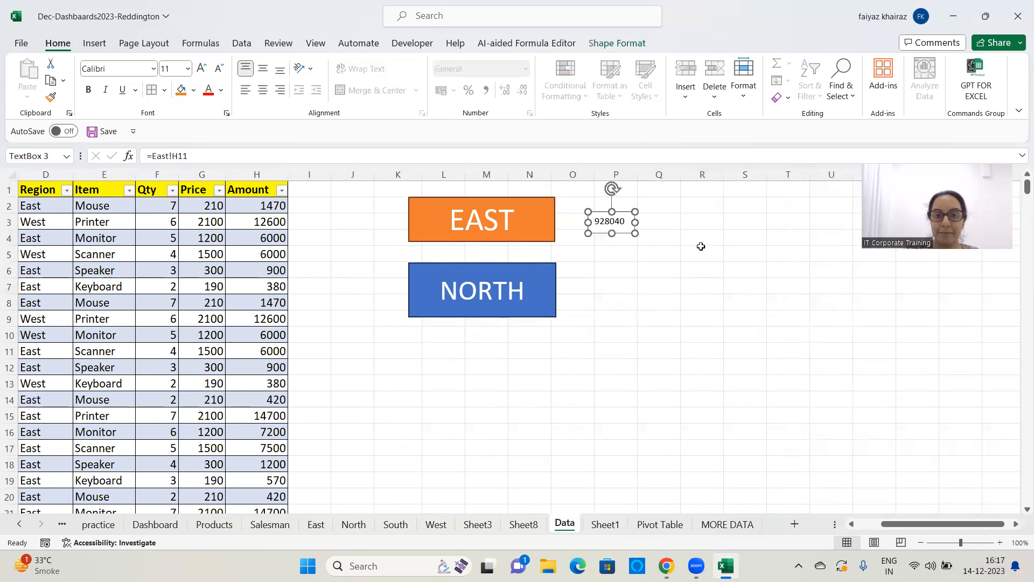
click(701, 246)
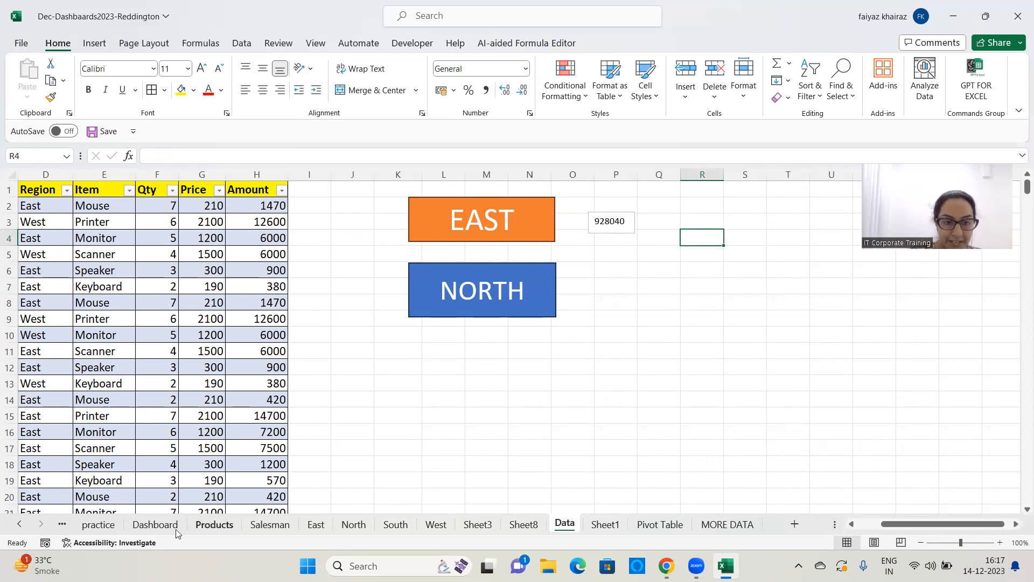
Step: Examine the pivot tables and charts on the Pivot Table sheet, down to the salesman pivot at row 84
click(21, 525)
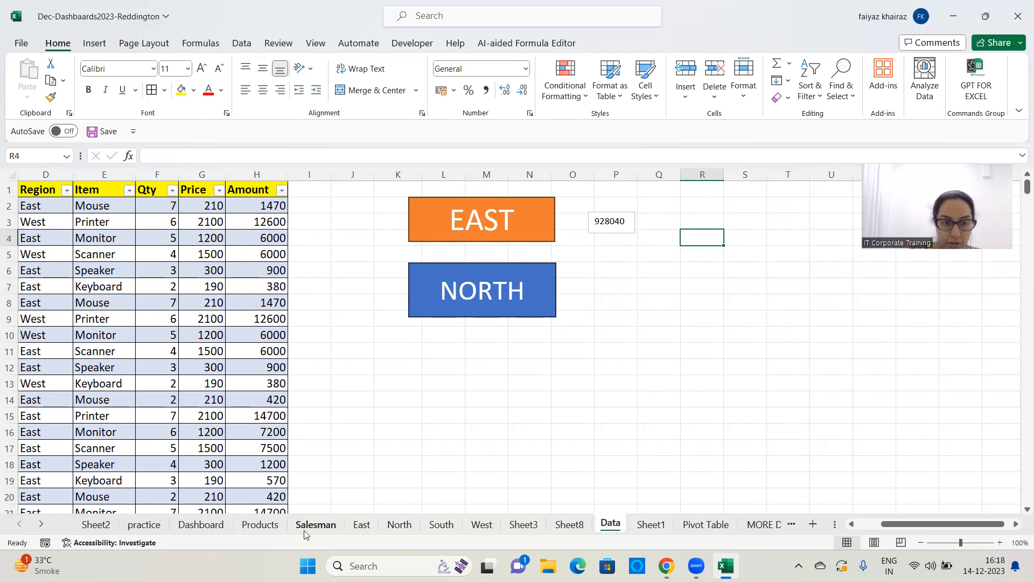
click(707, 531)
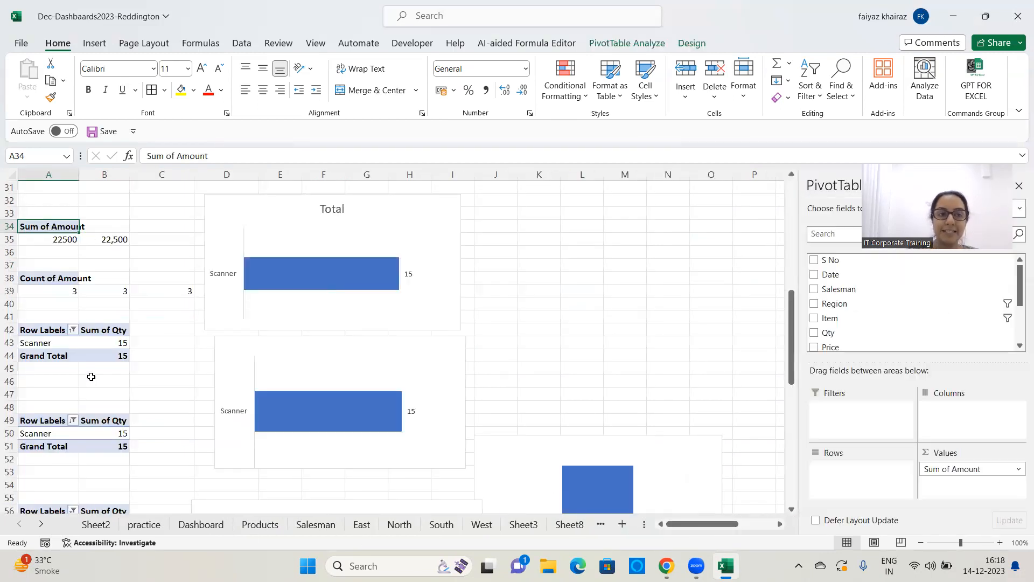
drag(793, 343, 792, 462)
scroll(199, 330, down, 11)
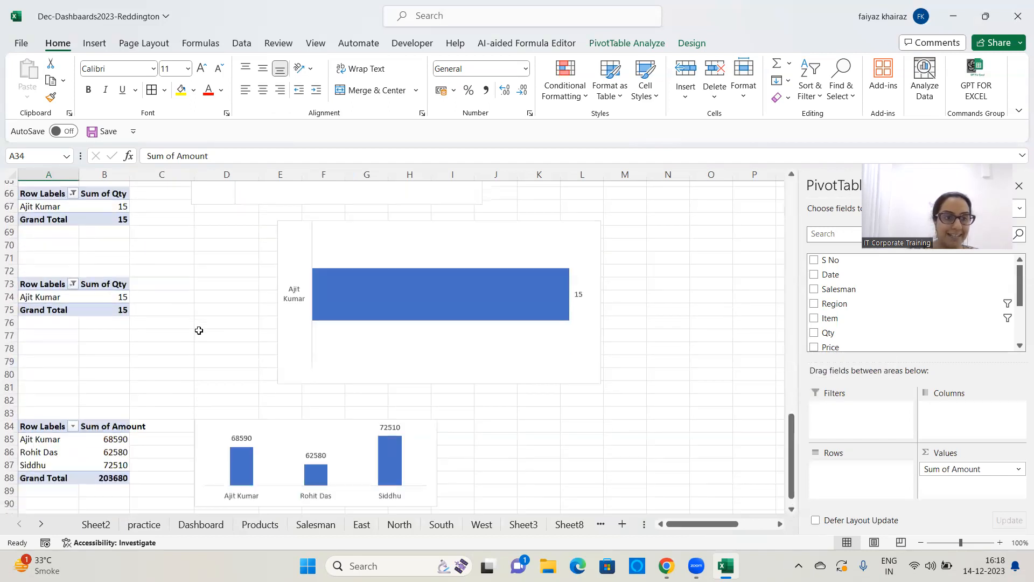
scroll(110, 297, up, 14)
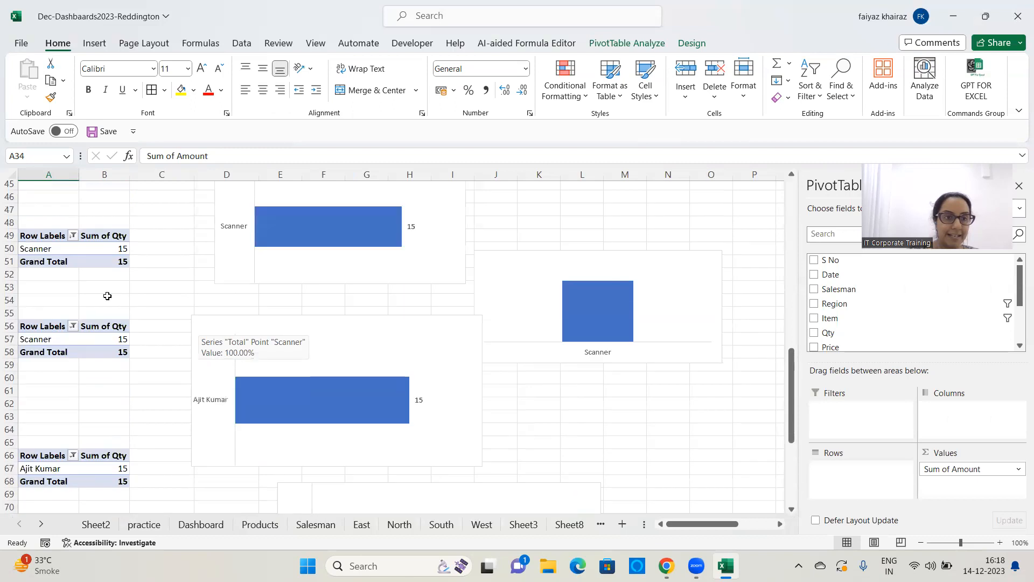
scroll(105, 299, up, 2)
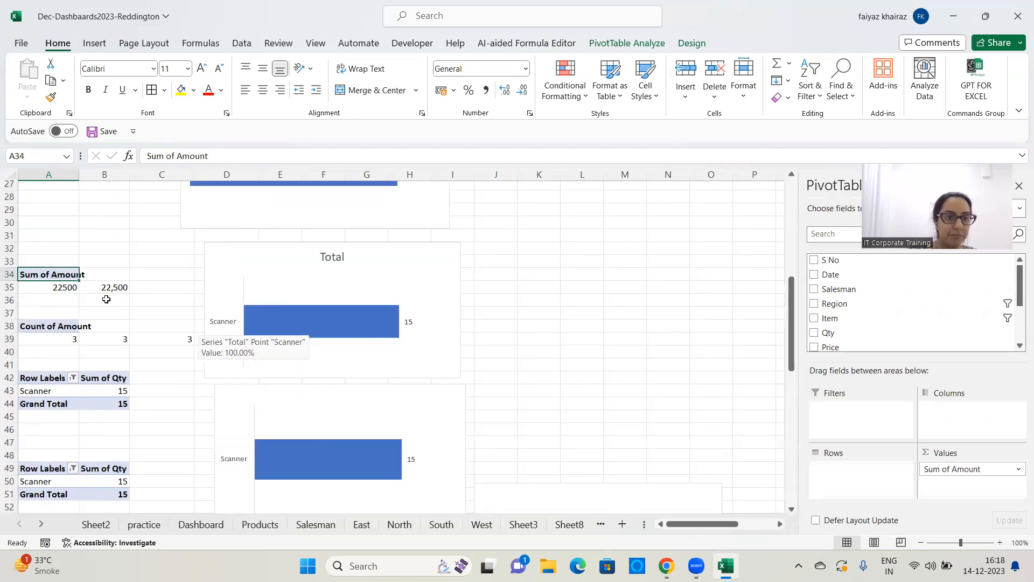
Step: Compare the Sum of Amount value in A35 with the Count of Amount value in A39
click(41, 287)
click(45, 277)
click(48, 286)
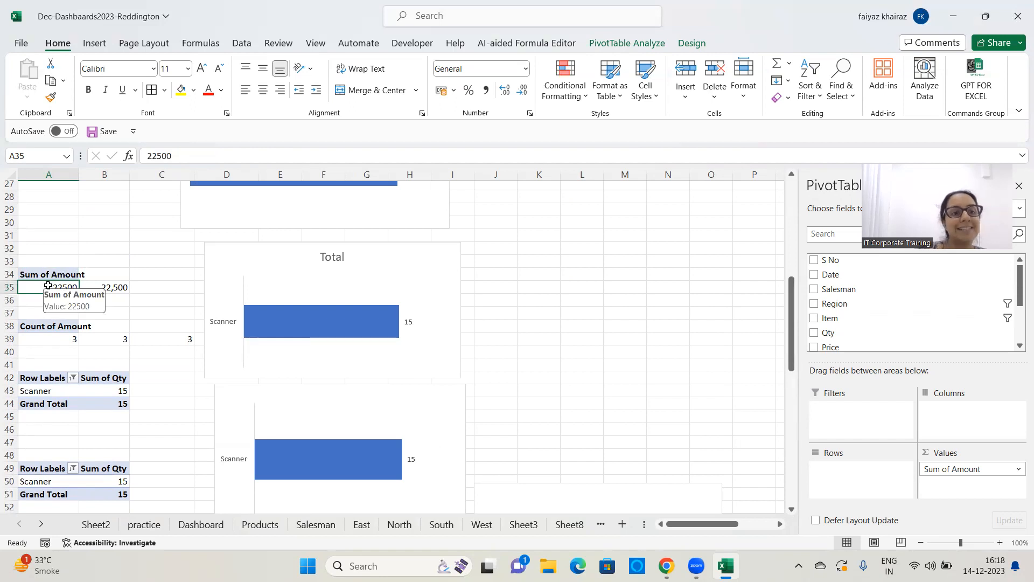
click(57, 337)
click(72, 289)
click(67, 337)
click(51, 289)
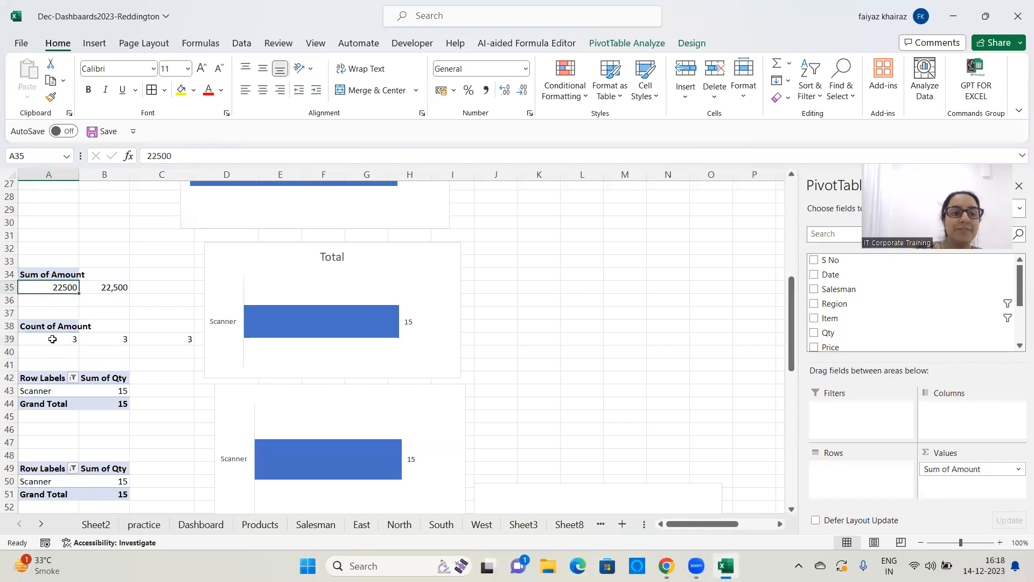
click(59, 341)
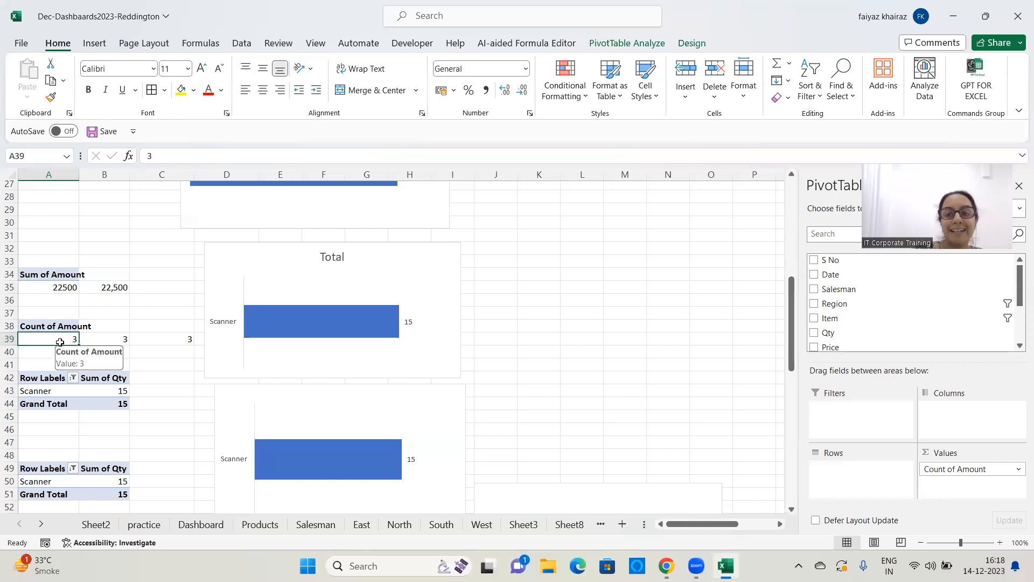
click(71, 287)
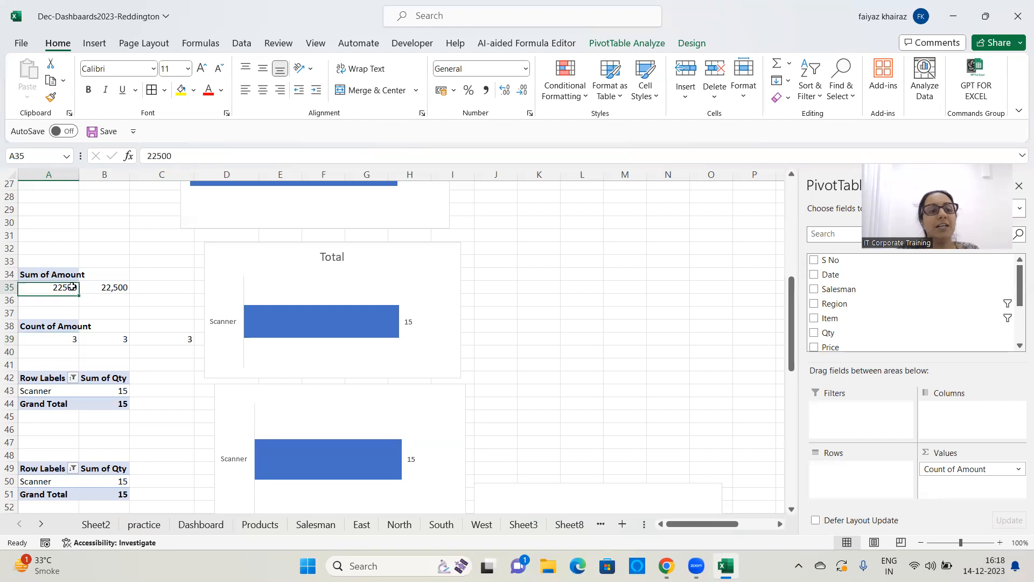
Step: On the Dashboard sheet, filter by Keyboard and then by Monitor with the Item slicer
click(201, 524)
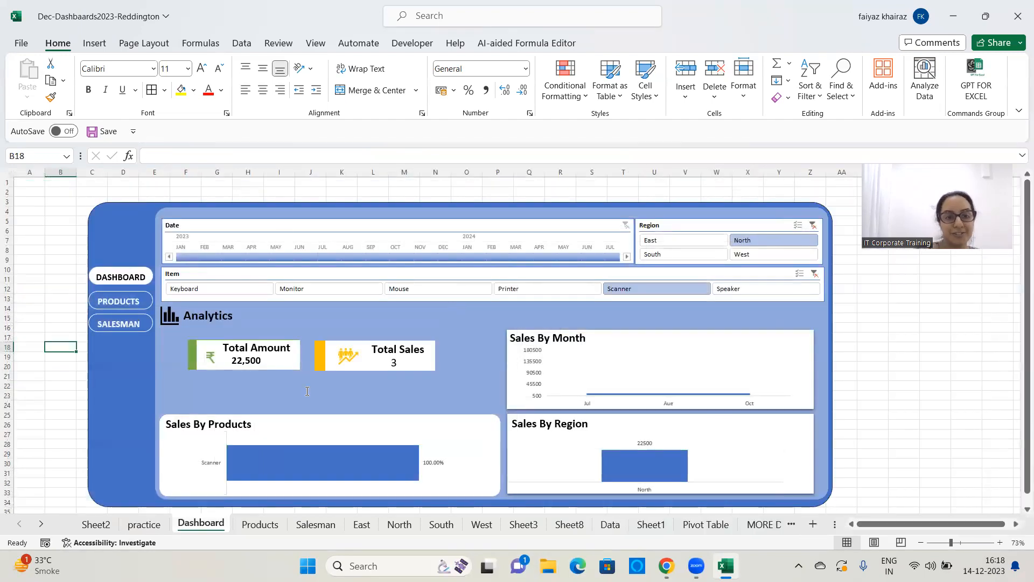
click(238, 289)
click(329, 290)
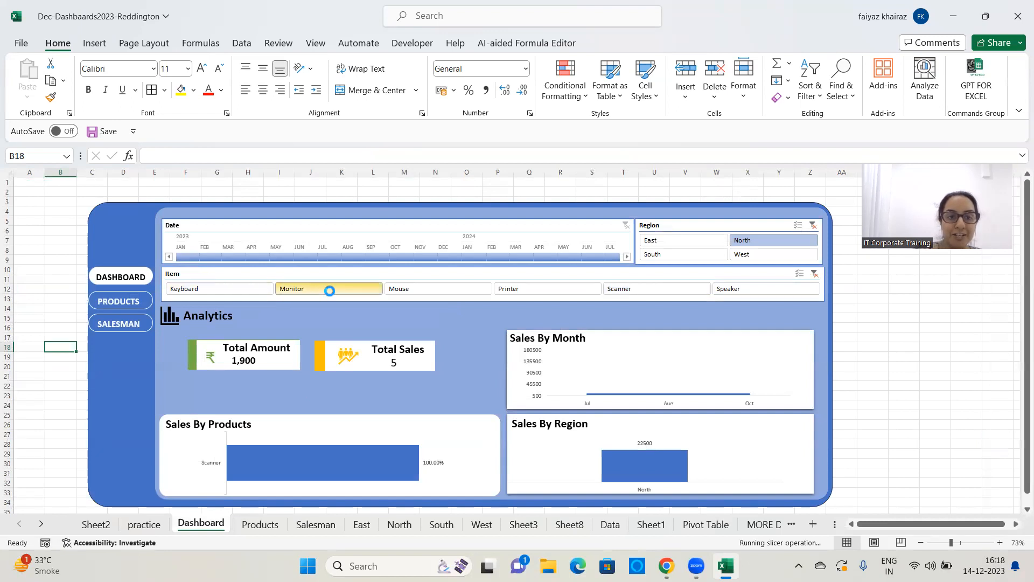
Step: On the Pivot Table sheet, examine the Count of Amount pivot's fields and the pivots and slicers at the sheet's start
click(715, 526)
click(63, 339)
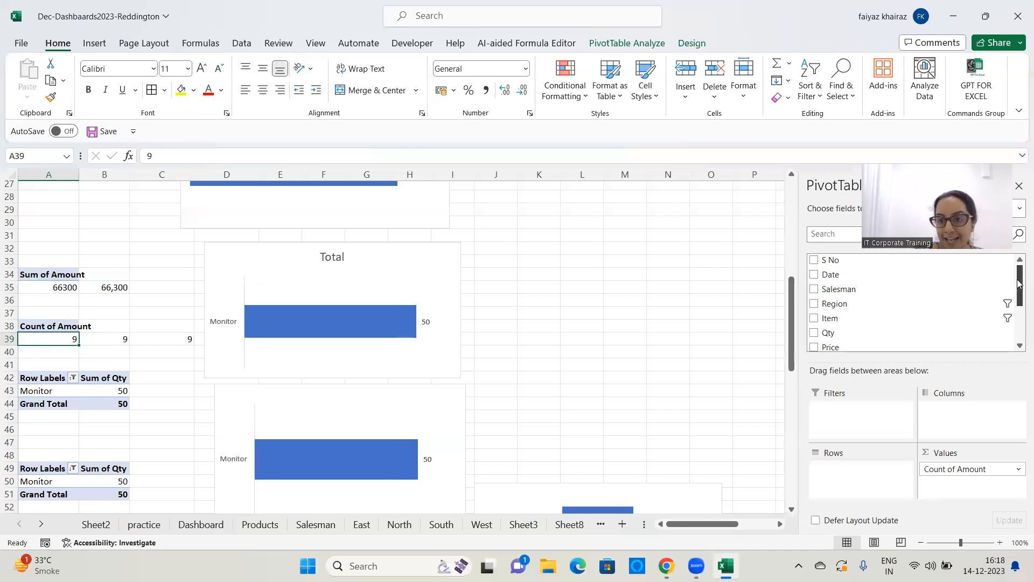
drag(1019, 285, 1019, 349)
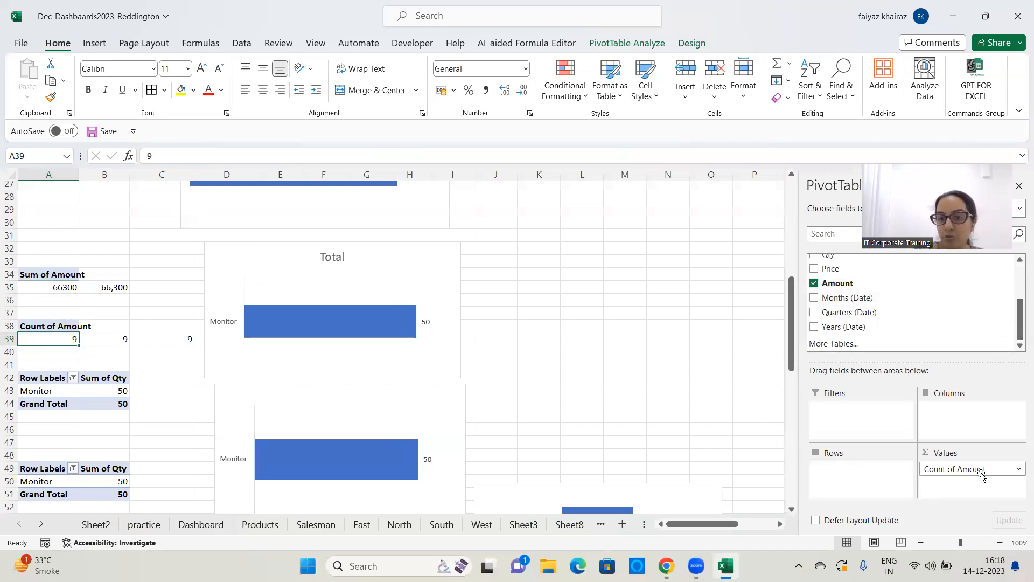
drag(792, 352, 796, 188)
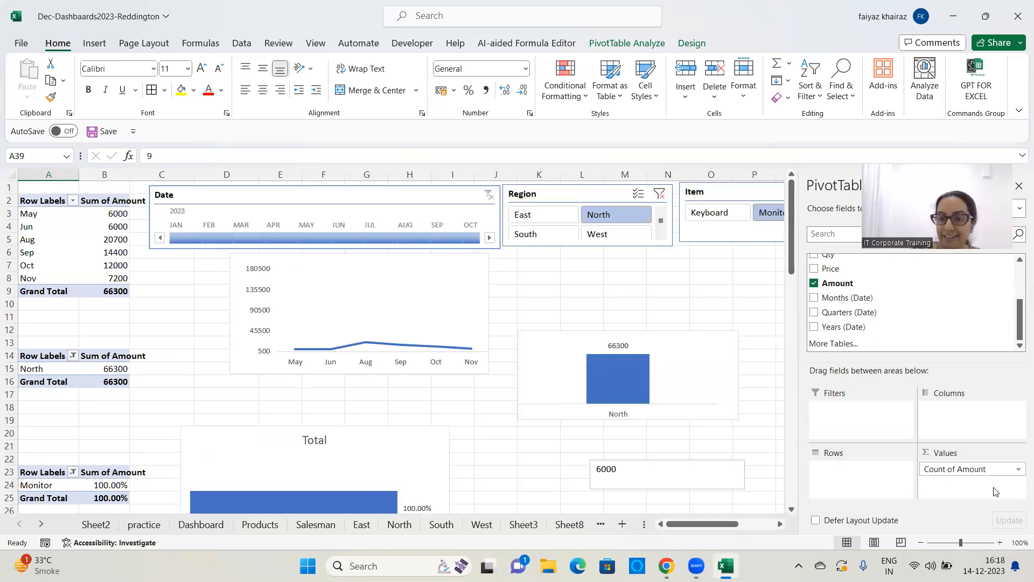
drag(793, 257, 785, 338)
Step: Return to the Dashboard sheet and test its PRODUCTS, SALESMAN and DASHBOARD link buttons
click(200, 529)
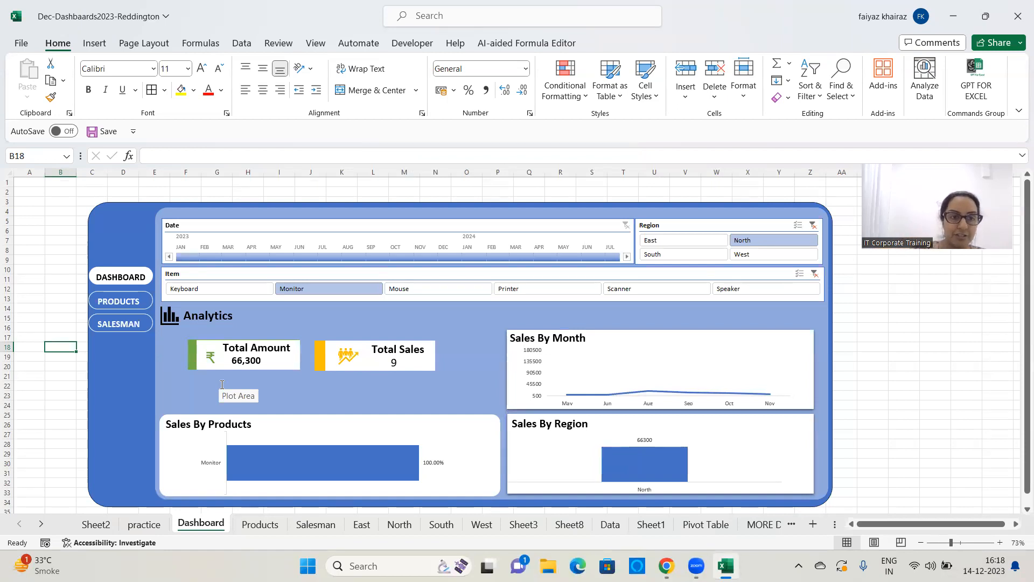
click(110, 303)
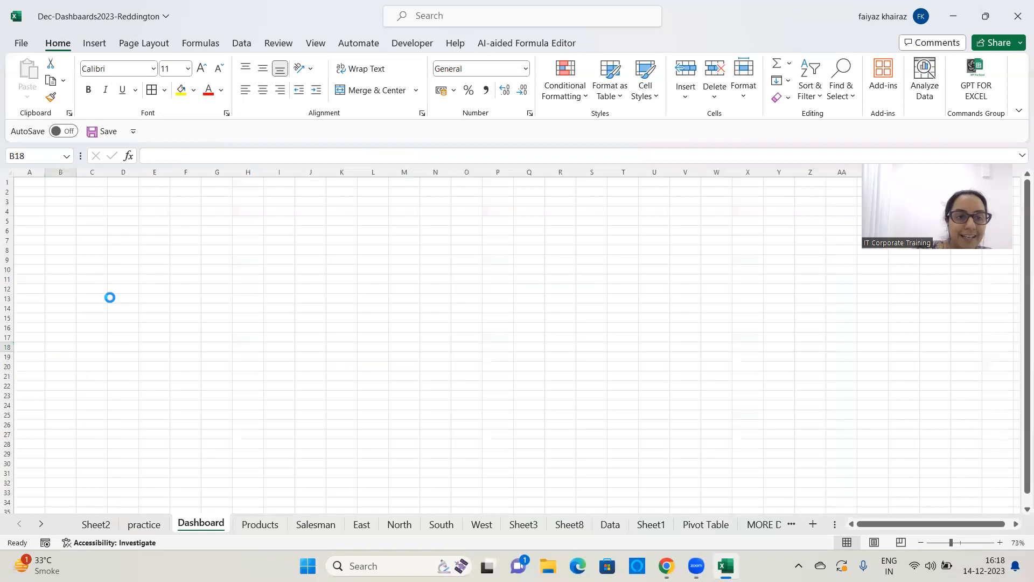
click(117, 324)
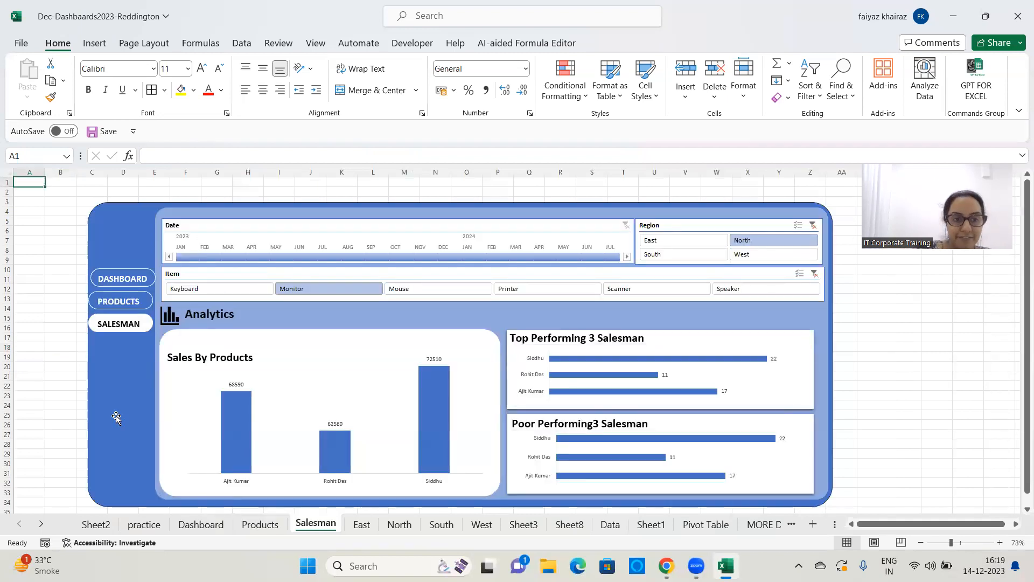
click(121, 278)
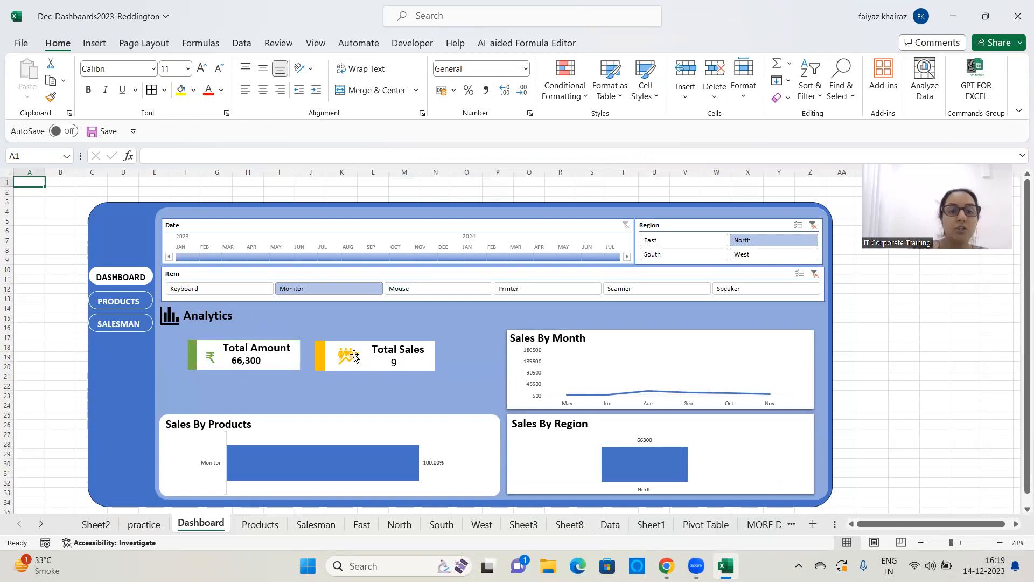
Step: Point out the icons on the dashboard's Total Sales and Total Amount cards
click(355, 358)
click(211, 357)
click(260, 405)
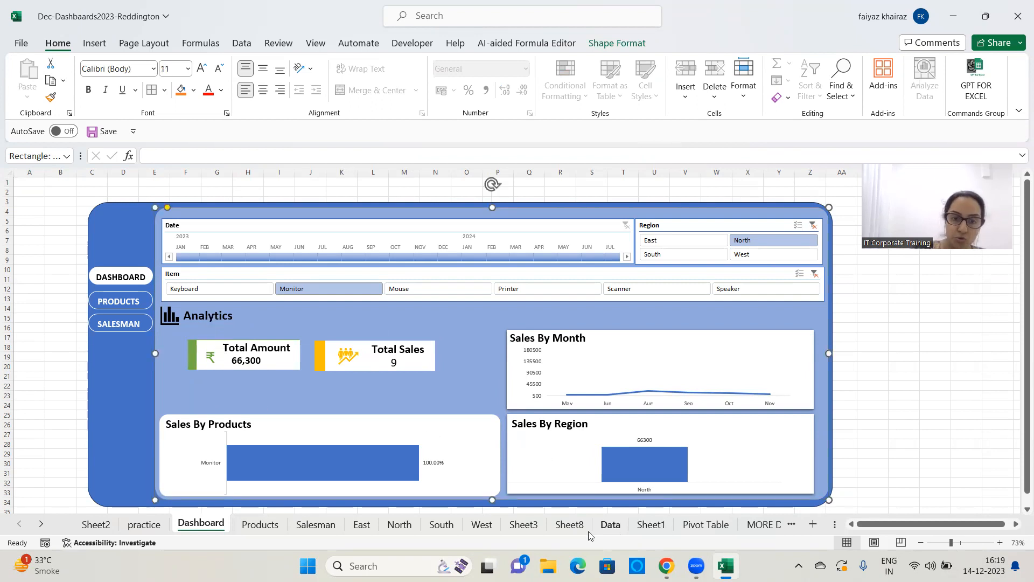
Step: On the Data sheet, select cell P9 and search the stock icons for "Graphs"
click(611, 525)
click(616, 322)
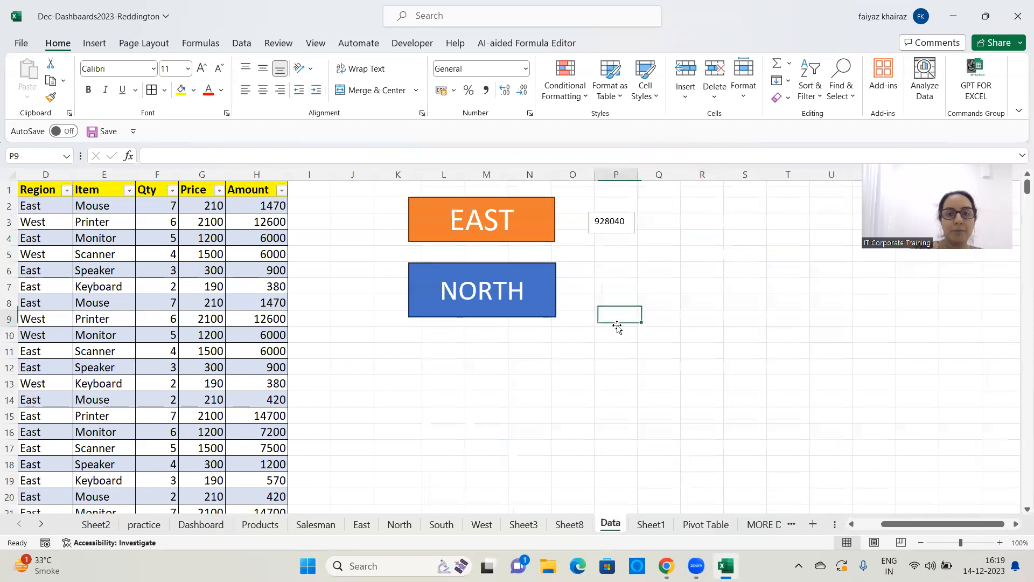
click(80, 48)
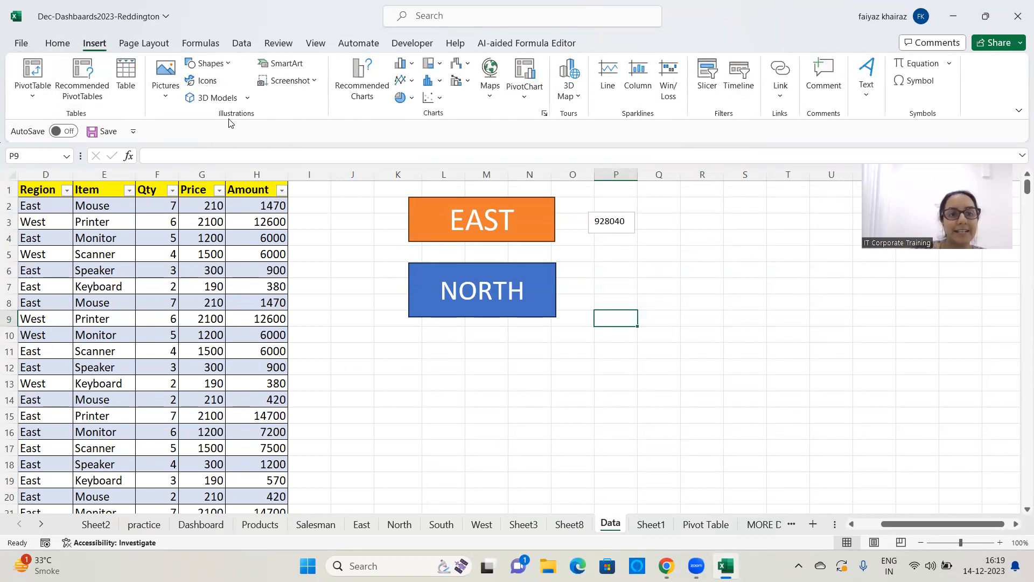
click(201, 82)
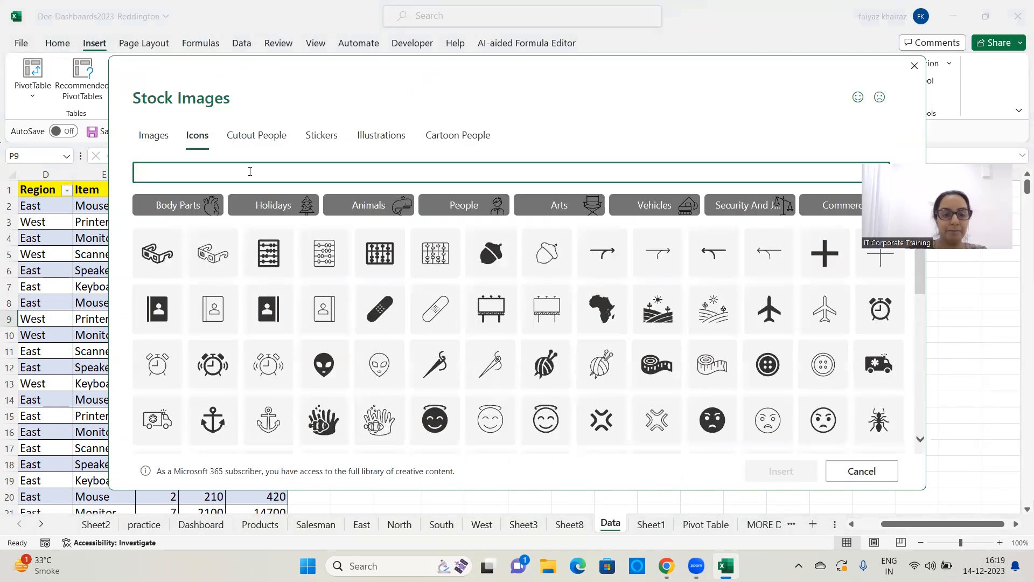
text(Graphs)
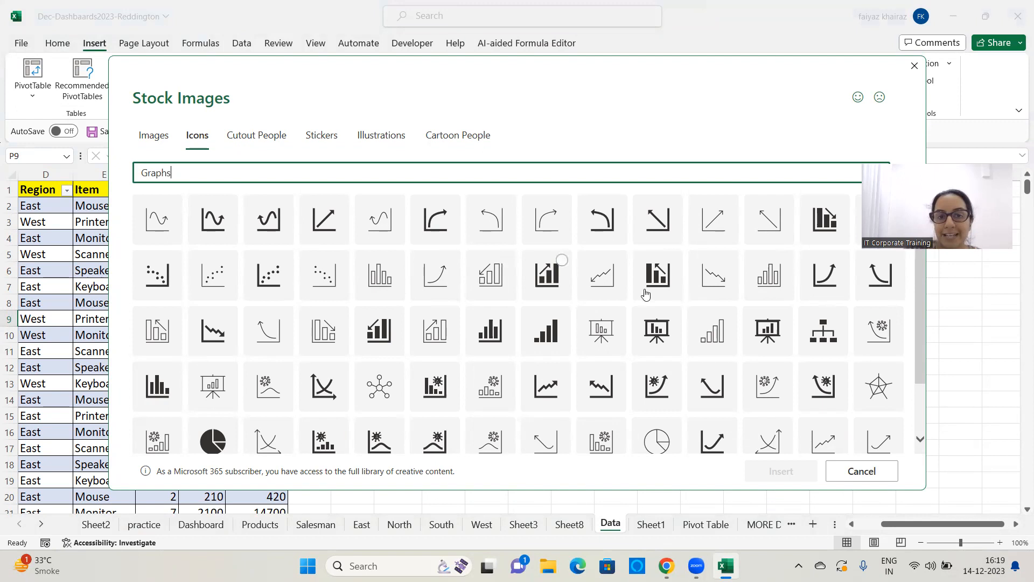
Step: Insert two virus-themed graph icons from the results: the rising curve with arrow and the solid declining bar chart
drag(922, 303, 927, 403)
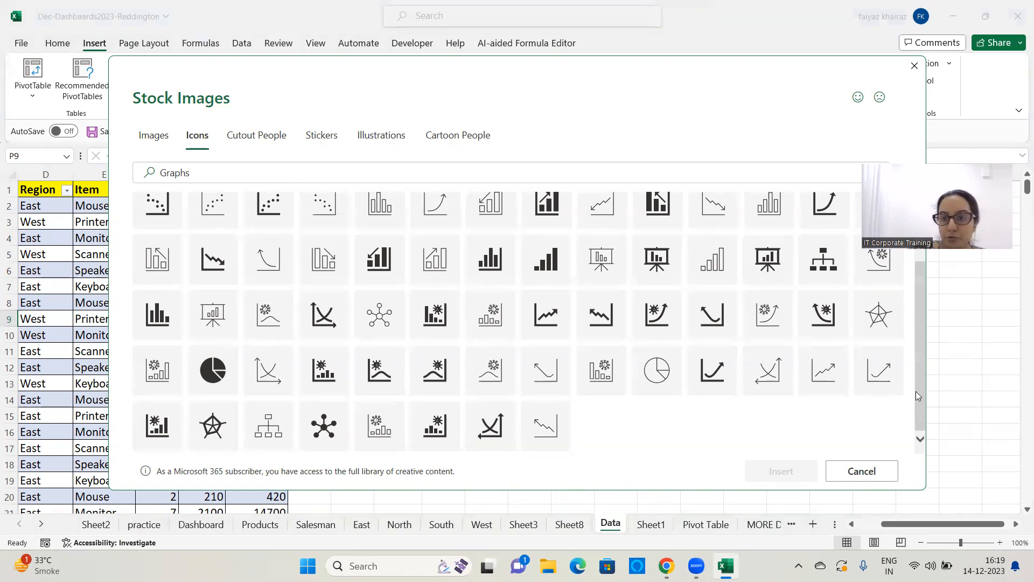
drag(916, 393, 915, 384)
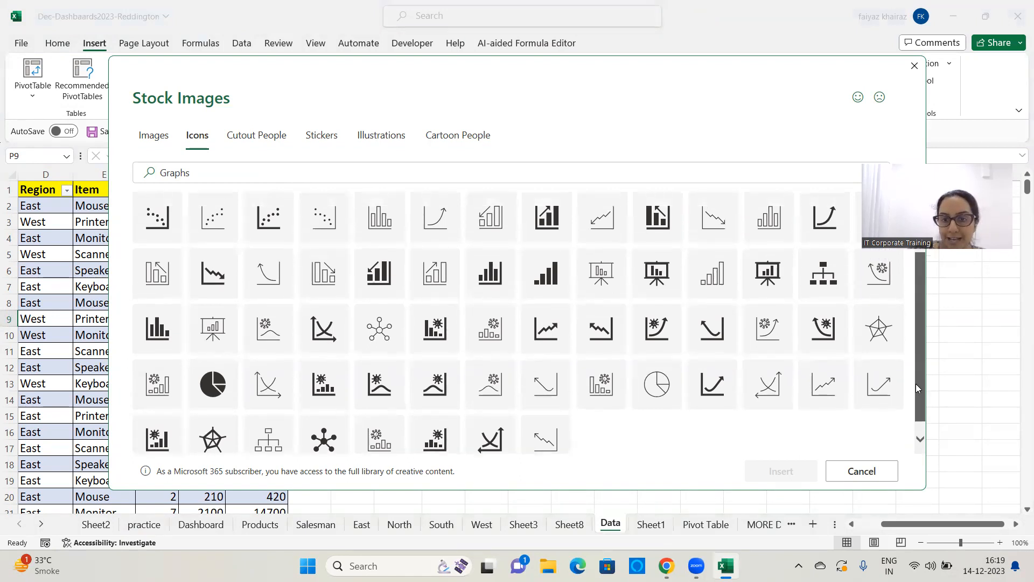
click(657, 338)
click(435, 337)
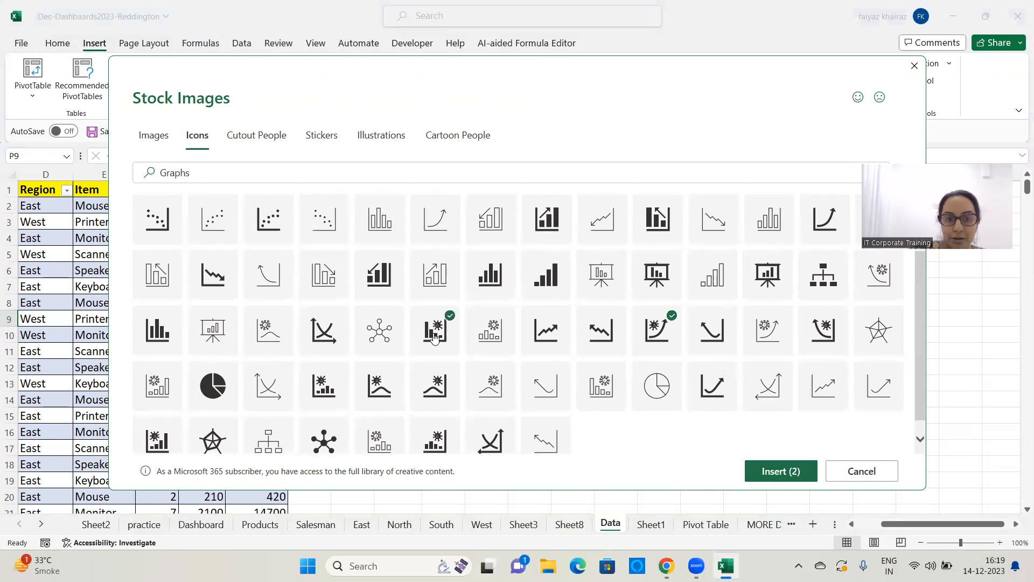
click(764, 471)
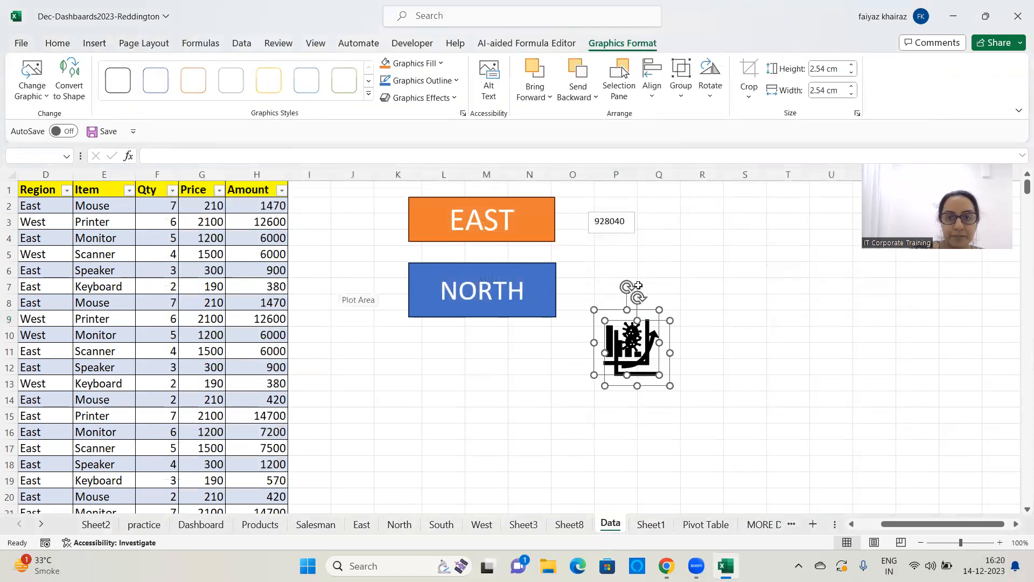
Step: Separate the overlapping icons into the empty cells beside NORTH and enlarge the bar icon to about 3.64 cm and the curve icon to about 3.12 cm
drag(650, 345, 731, 284)
click(618, 394)
click(752, 347)
click(724, 322)
drag(722, 322, 633, 344)
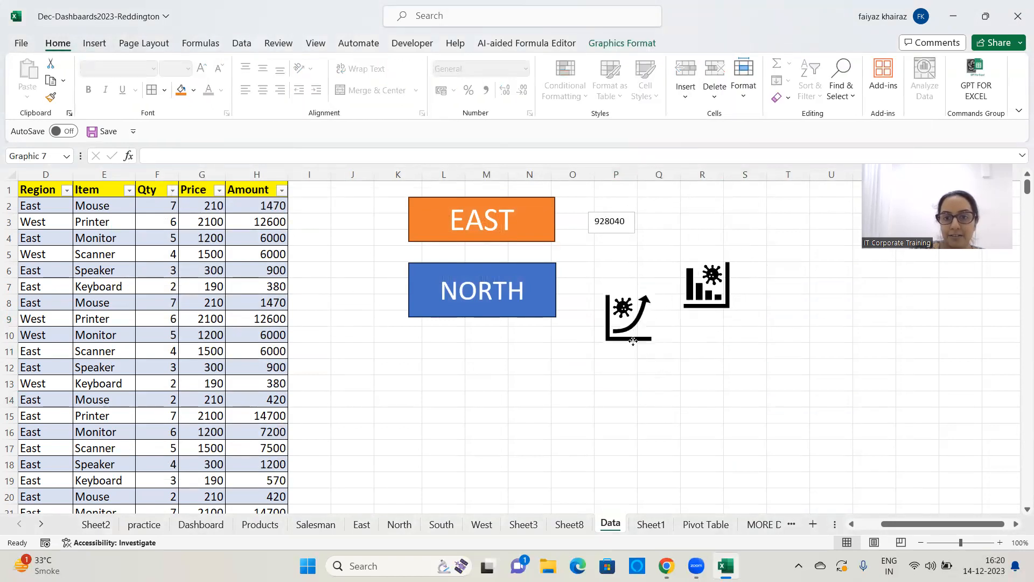
drag(720, 318, 770, 359)
drag(637, 340, 583, 373)
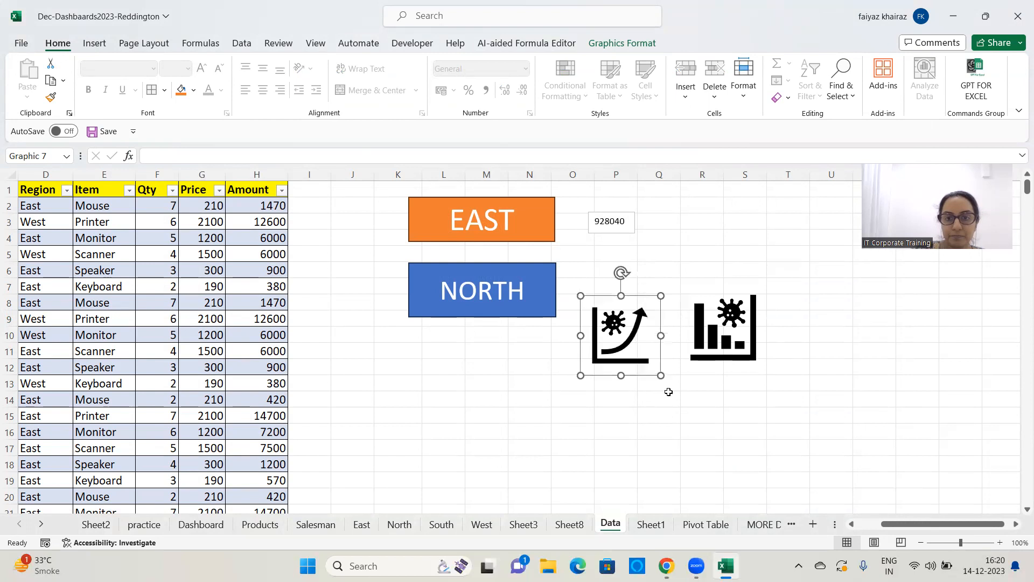
click(662, 396)
click(629, 361)
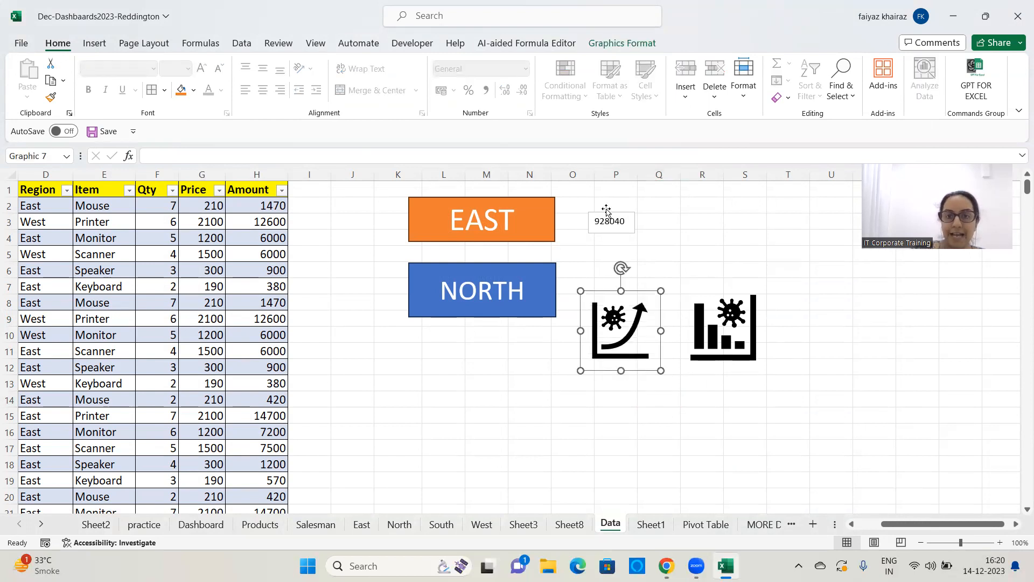
Step: Fill the curve icon with the blue theme color and place it directly before the NORTH button
click(619, 46)
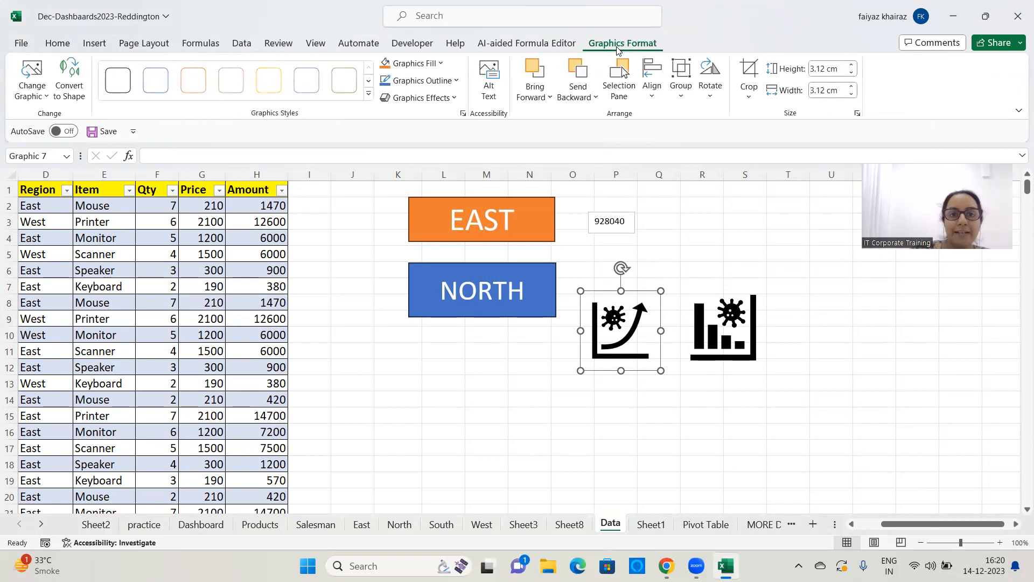
click(440, 64)
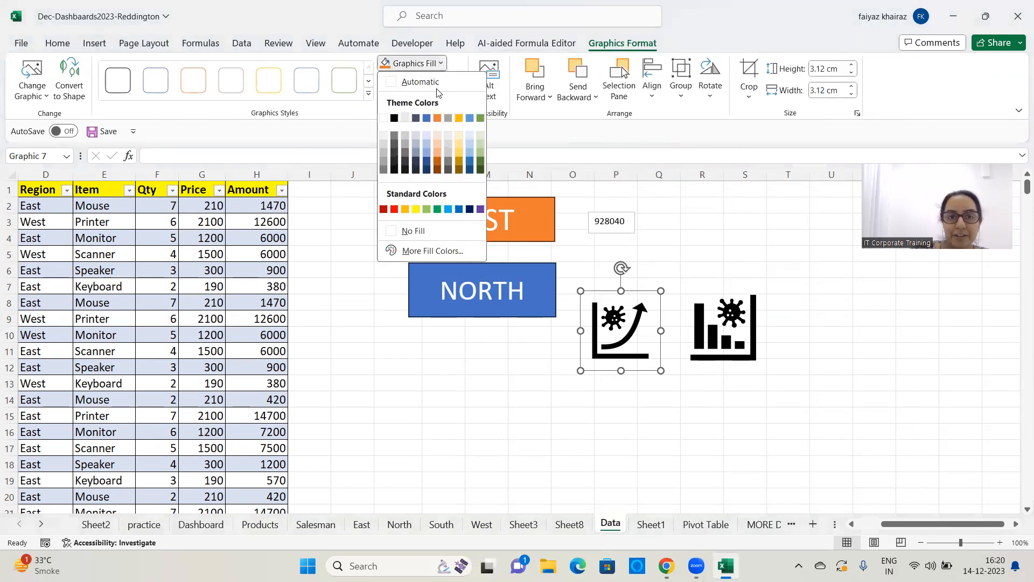
click(427, 118)
drag(627, 338, 377, 297)
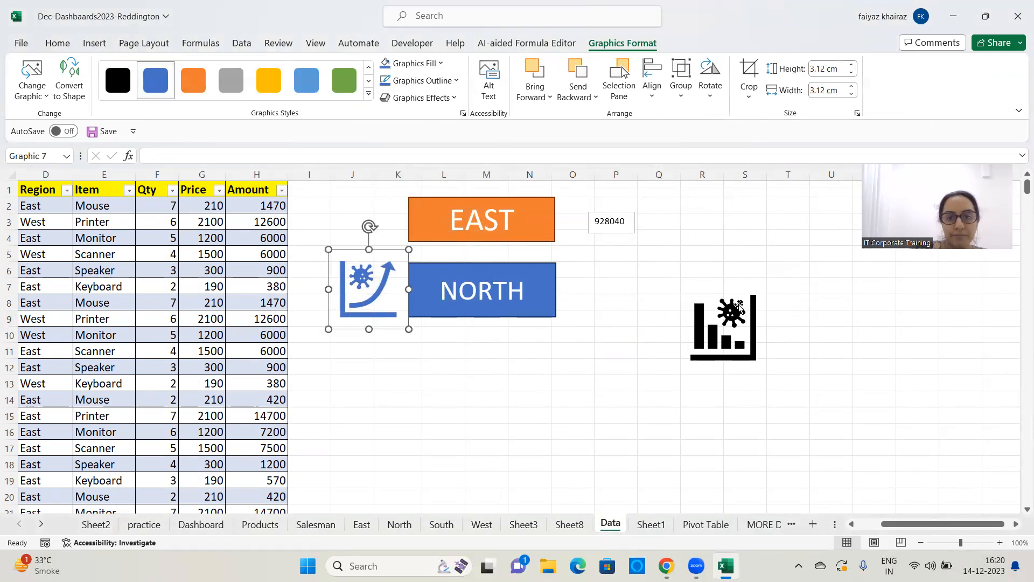
Step: Apply the solid orange graphics style to the bar chart icon and place it directly before the EAST button
click(722, 311)
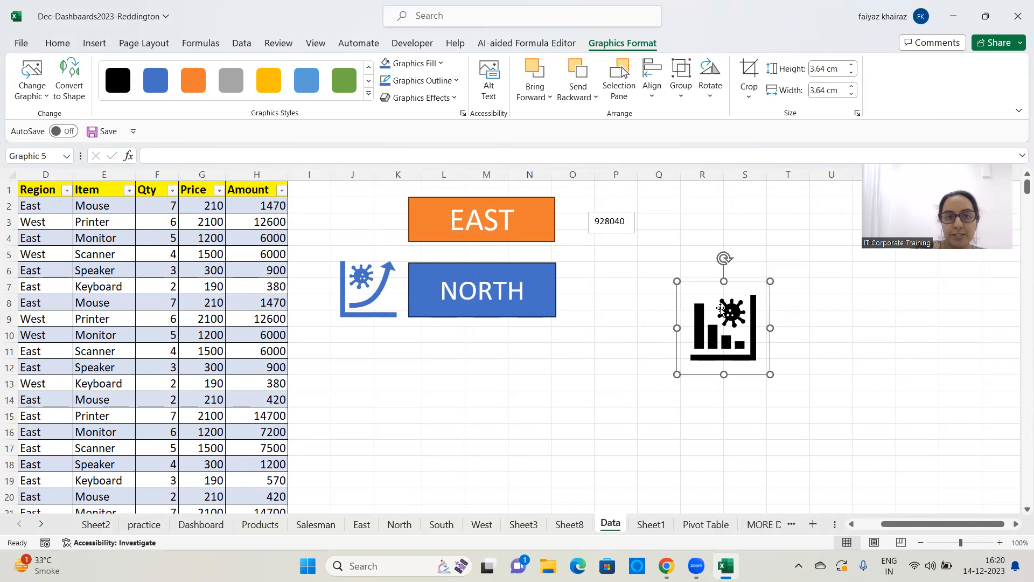
click(190, 78)
drag(706, 343, 349, 244)
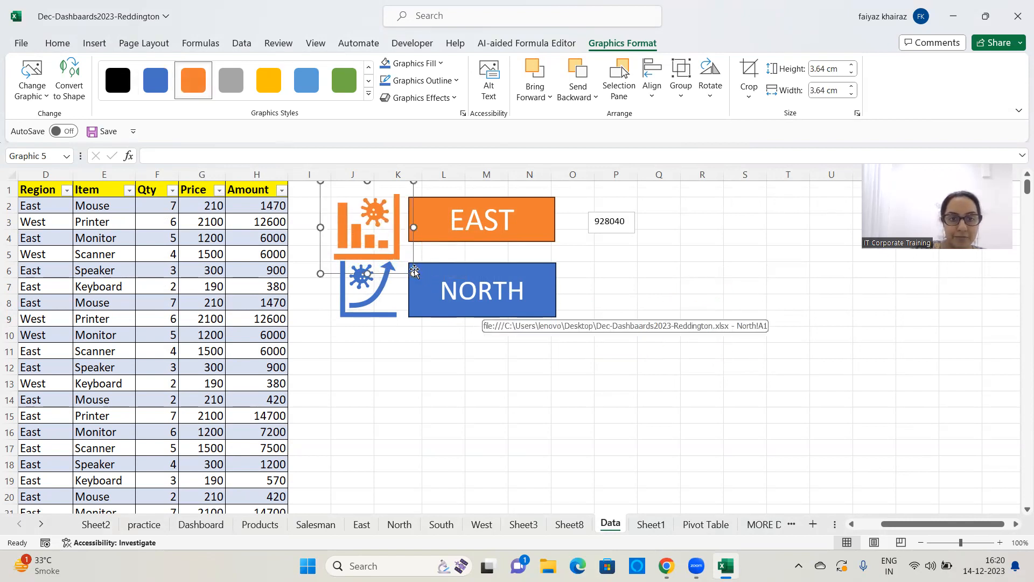
Step: Shrink both icons to fit beside their EAST and NORTH buttons, with the curve icon about 2.32 cm, and deselect them
drag(415, 273, 367, 287)
click(345, 262)
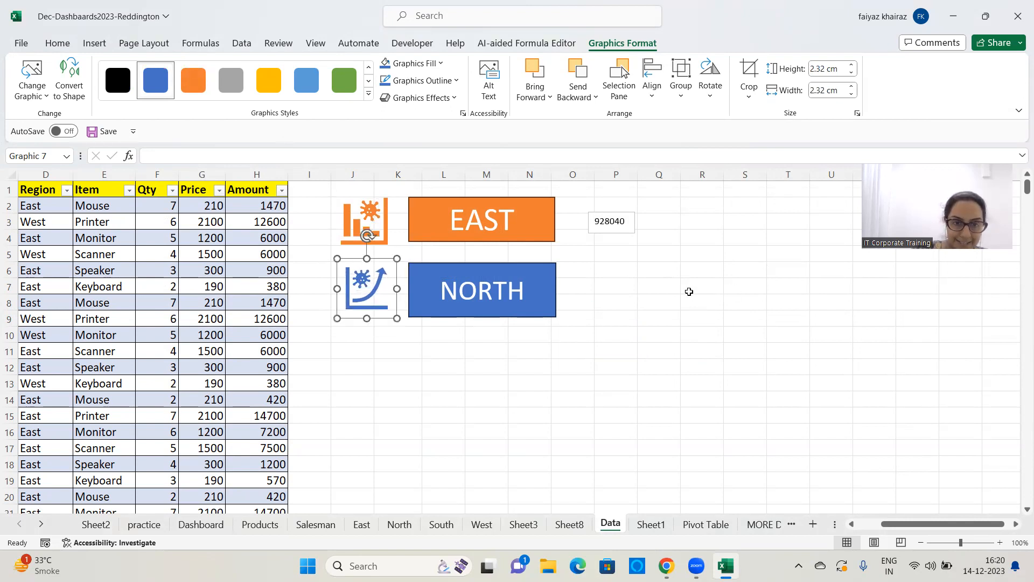
click(688, 291)
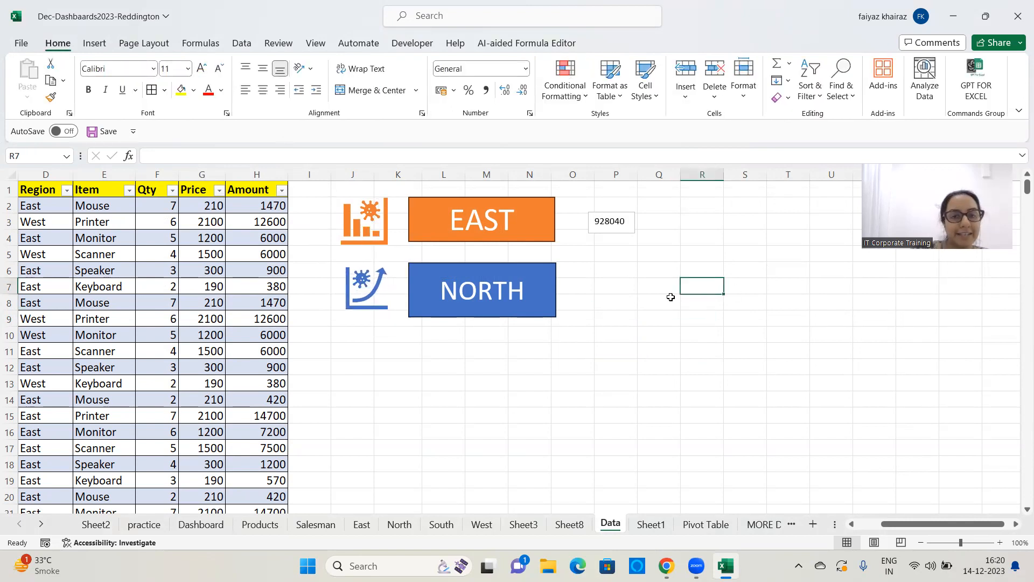